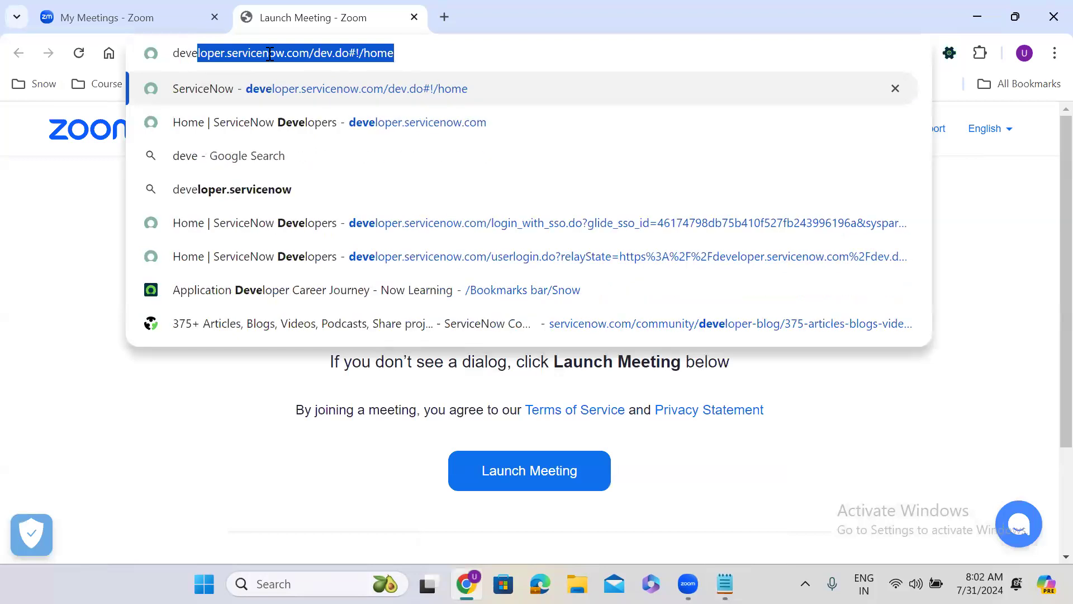
# Step: Open developer.servicenow.com, go to its sign-in page and submit the account e-mail
pyautogui.press('Return')
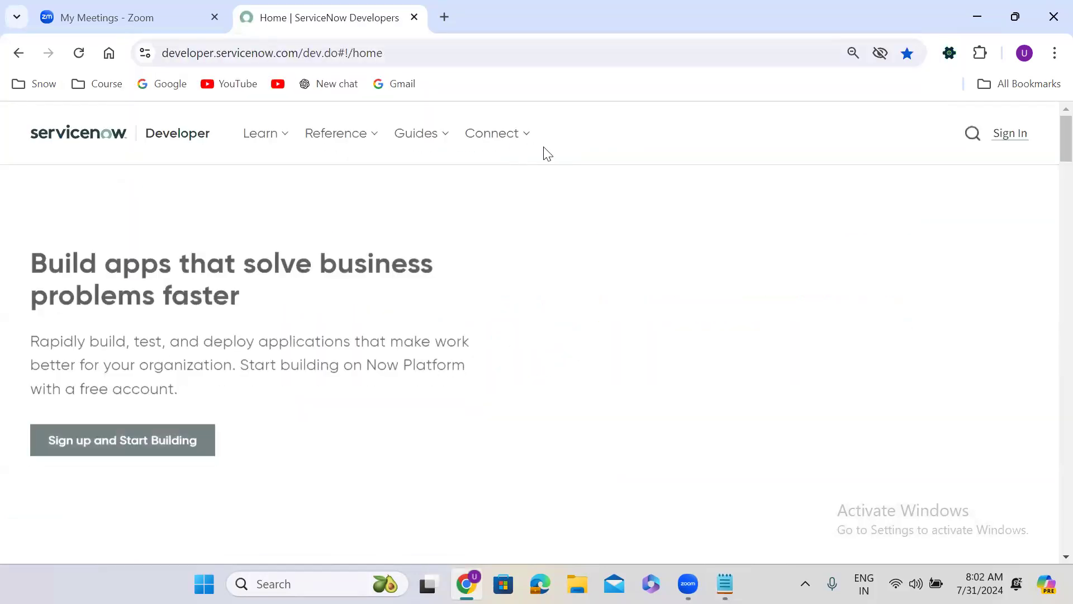
pyautogui.click(1020, 134)
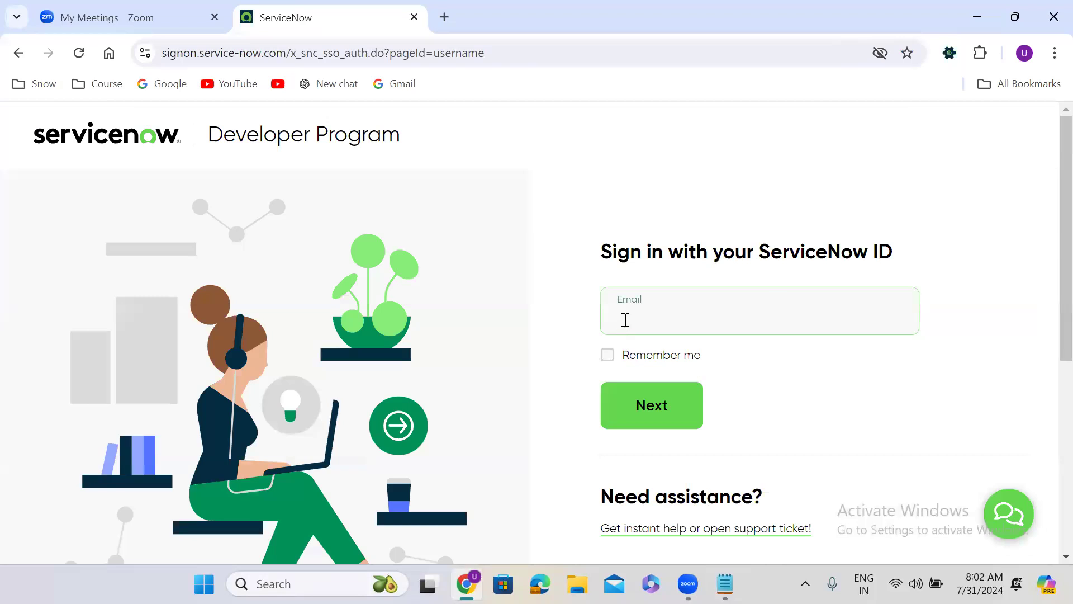
pyautogui.click(625, 319)
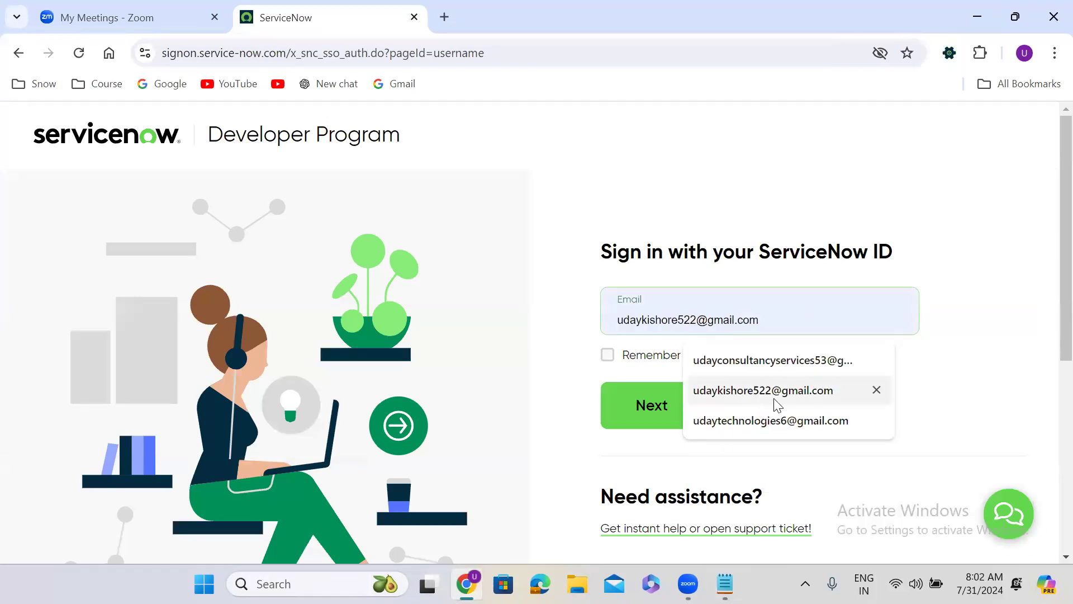
pyautogui.click(777, 403)
pyautogui.click(663, 402)
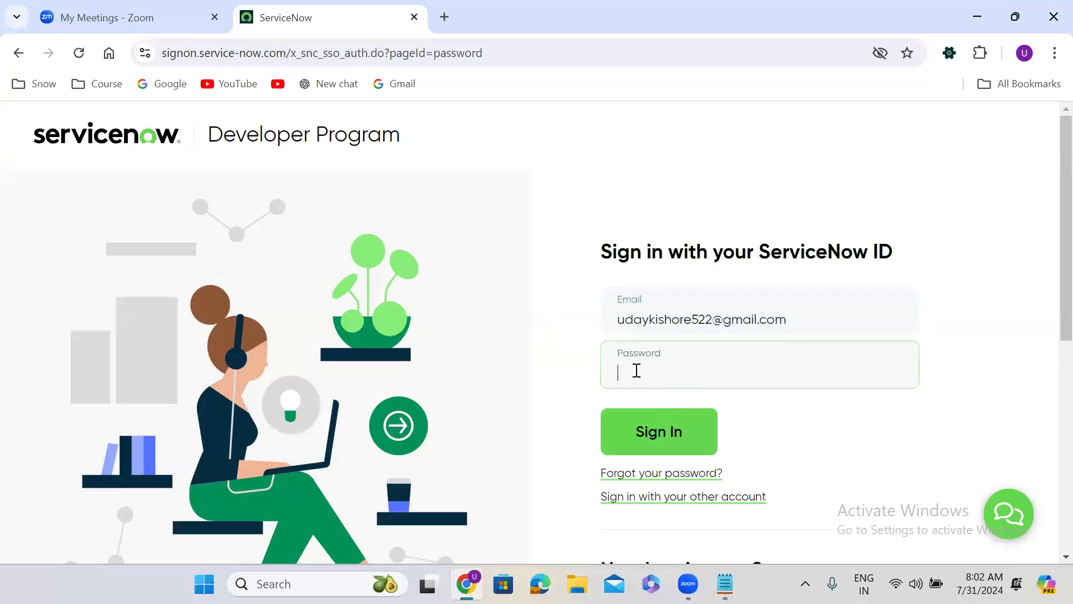
# Step: Enter the account password to sign in and open the personal developer instance for building
pyautogui.write('••••••••')
pyautogui.click(673, 429)
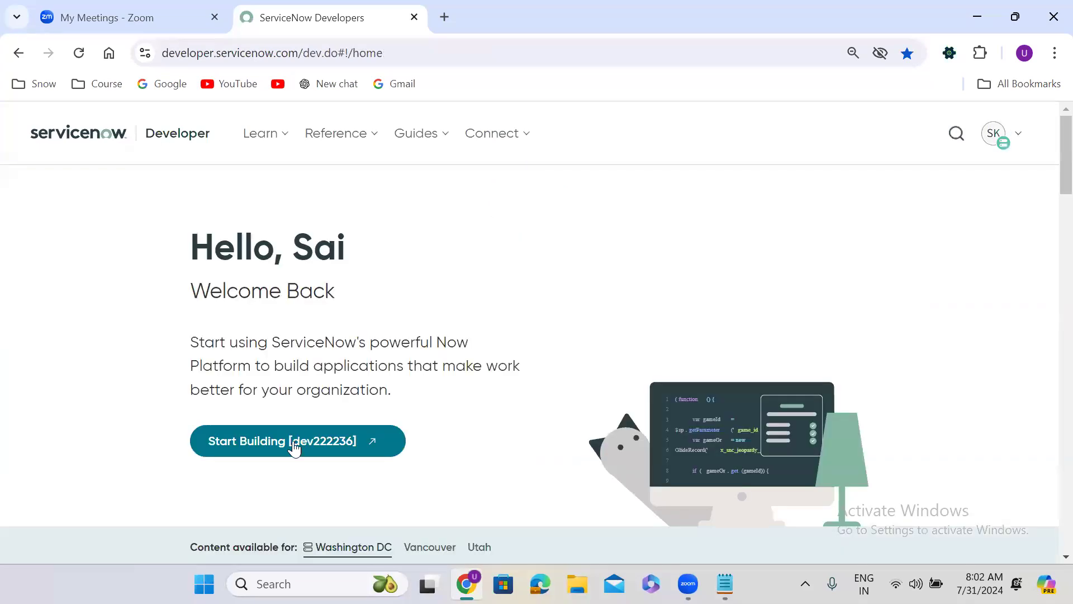
pyautogui.click(294, 447)
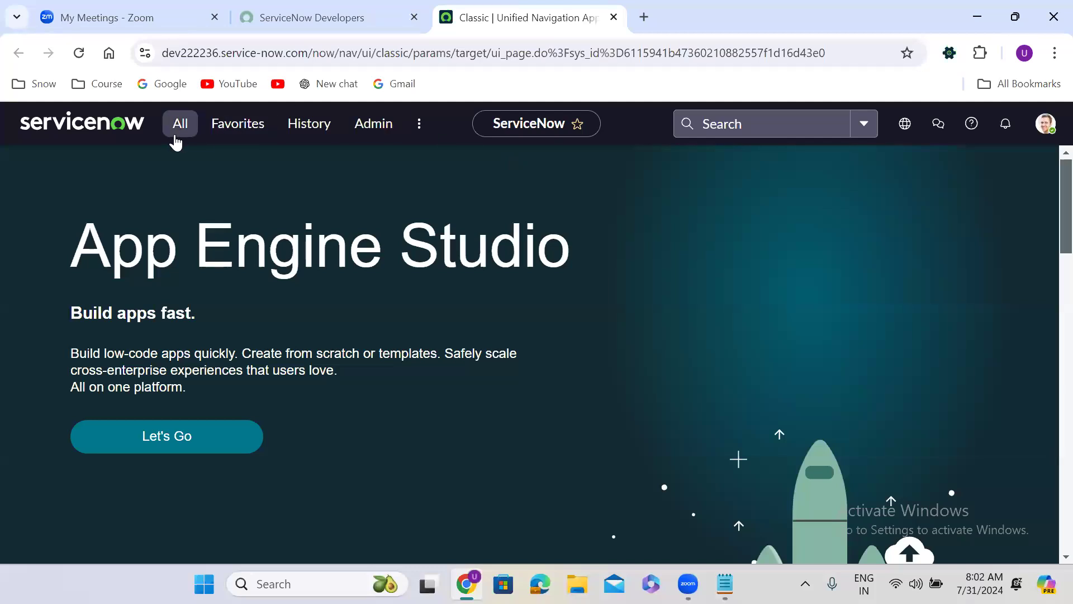
# Step: Filter the application navigator for "workflow" and open Workflow Editor in a new browser tab
pyautogui.click(174, 139)
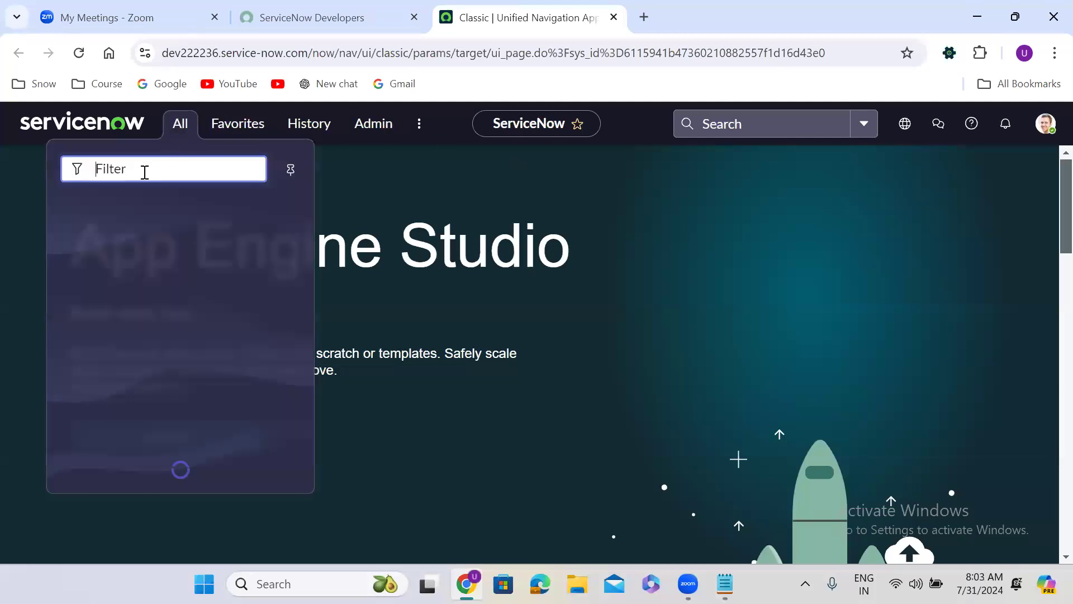
pyautogui.write('workflows')
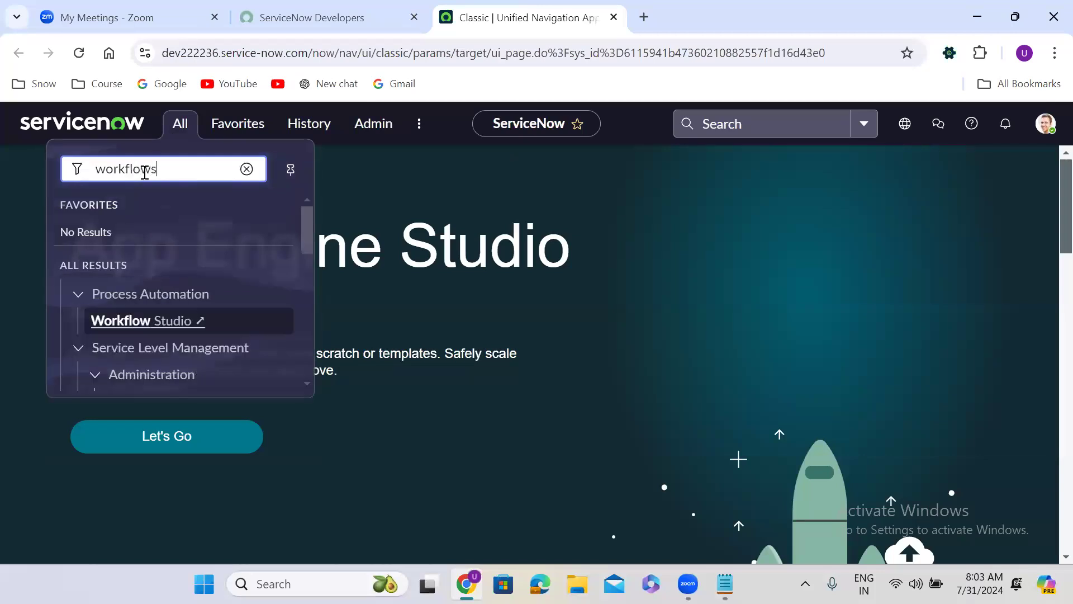
pyautogui.click(307, 233)
pyautogui.click(187, 171)
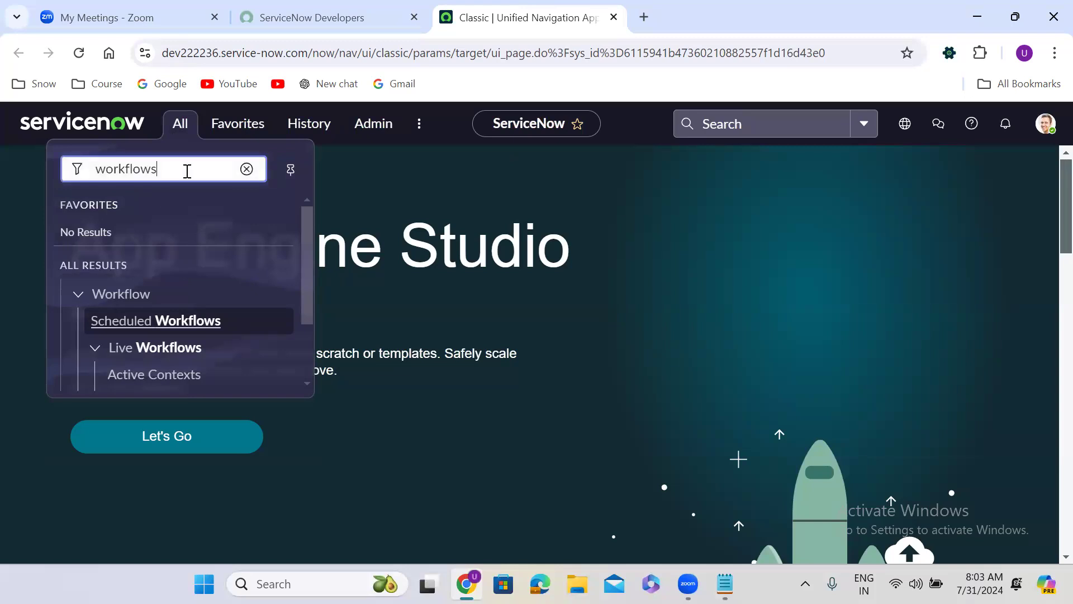
pyautogui.press('BackSpace')
pyautogui.moveTo(312, 258); pyautogui.dragTo(322, 309)
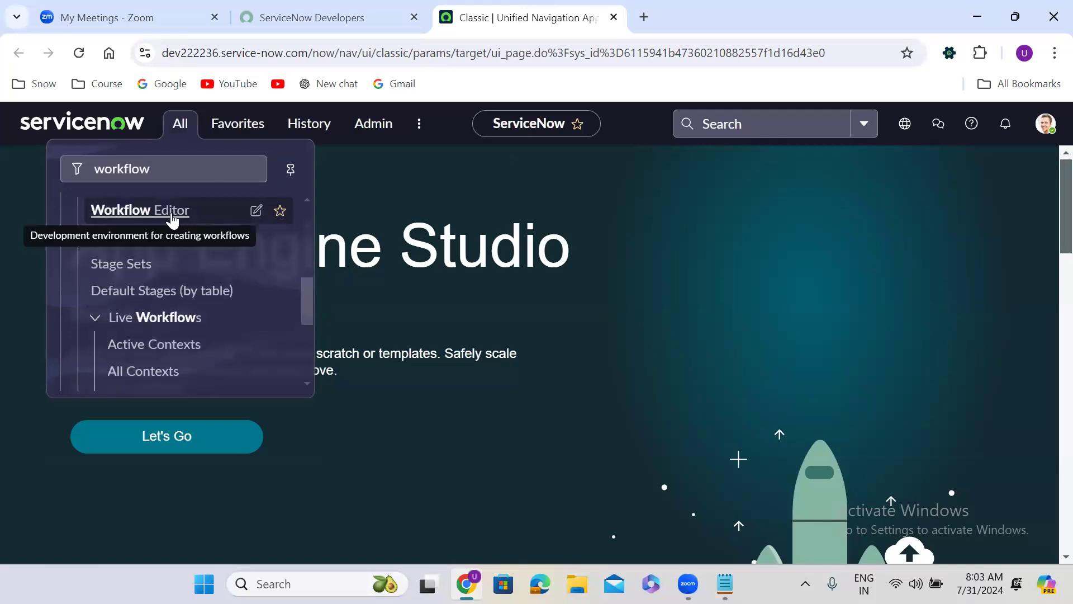
pyautogui.rightClick(171, 216)
pyautogui.click(226, 234)
pyautogui.click(672, 12)
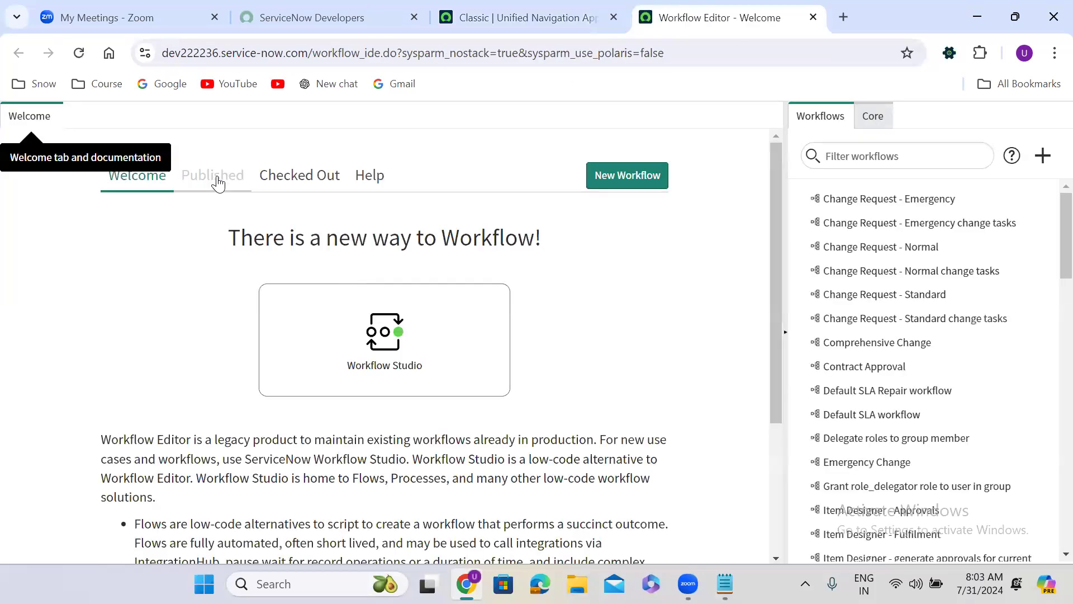
# Step: Open the published Resignation form workflow and examine its activities through the task, join and notification sections
pyautogui.click(218, 177)
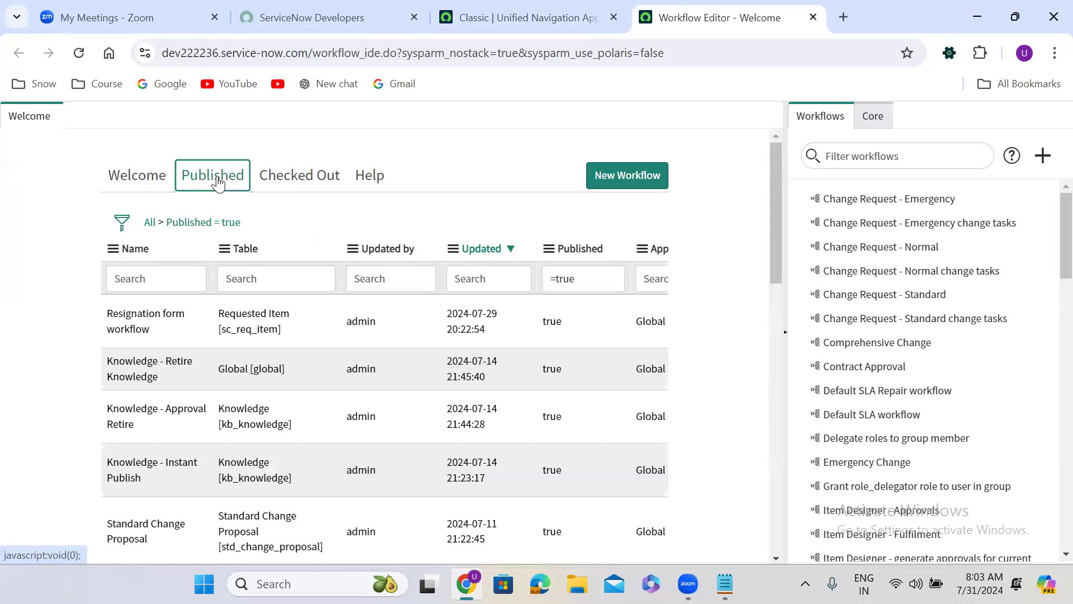
pyautogui.click(170, 316)
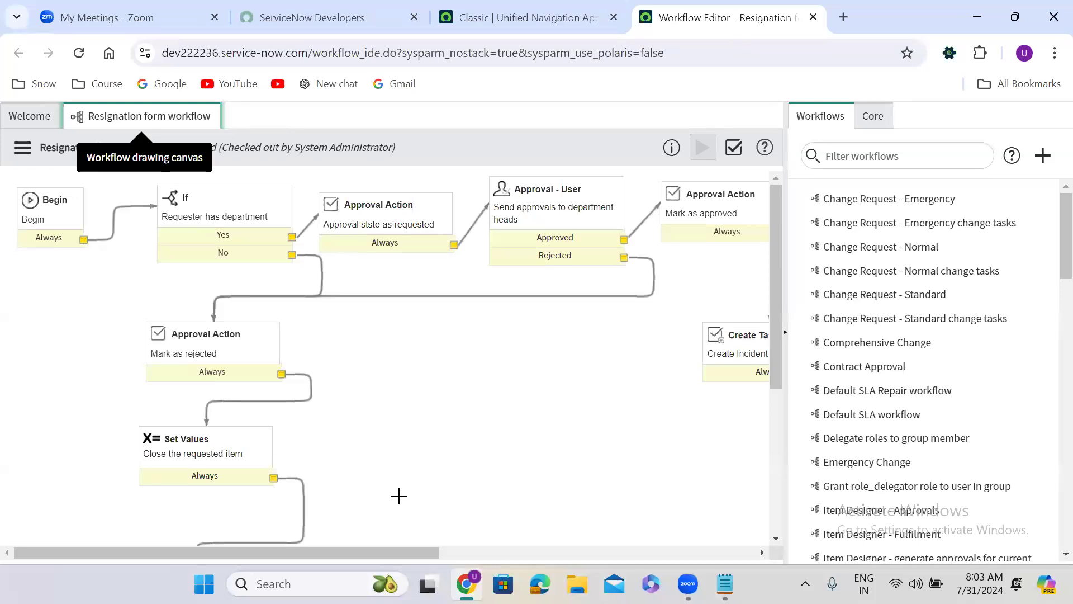
pyautogui.moveTo(774, 333); pyautogui.dragTo(780, 449)
pyautogui.moveTo(322, 553); pyautogui.dragTo(649, 547)
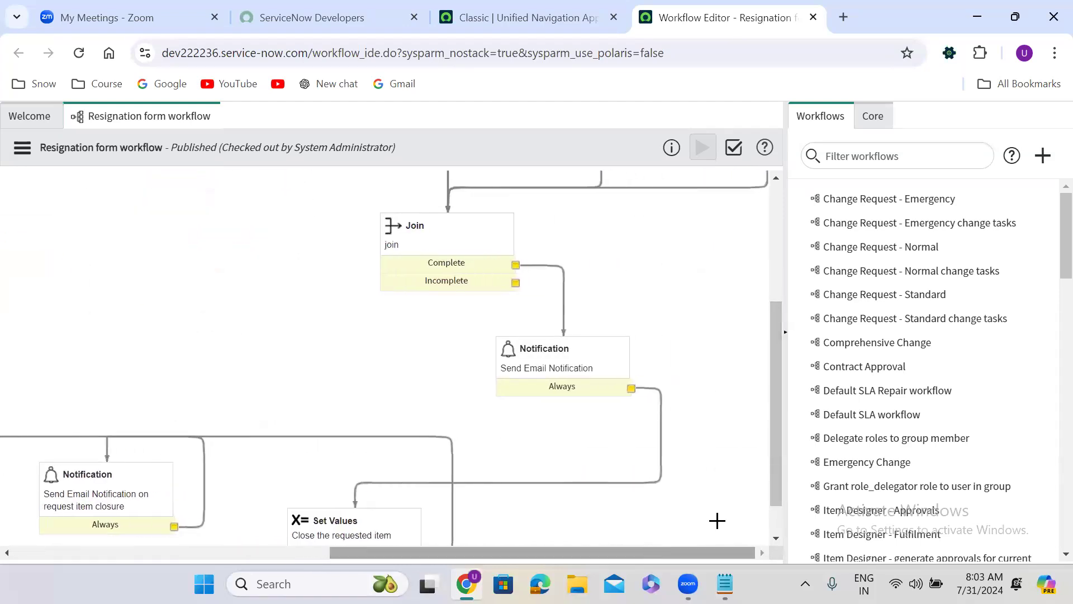
pyautogui.moveTo(778, 489); pyautogui.dragTo(779, 362)
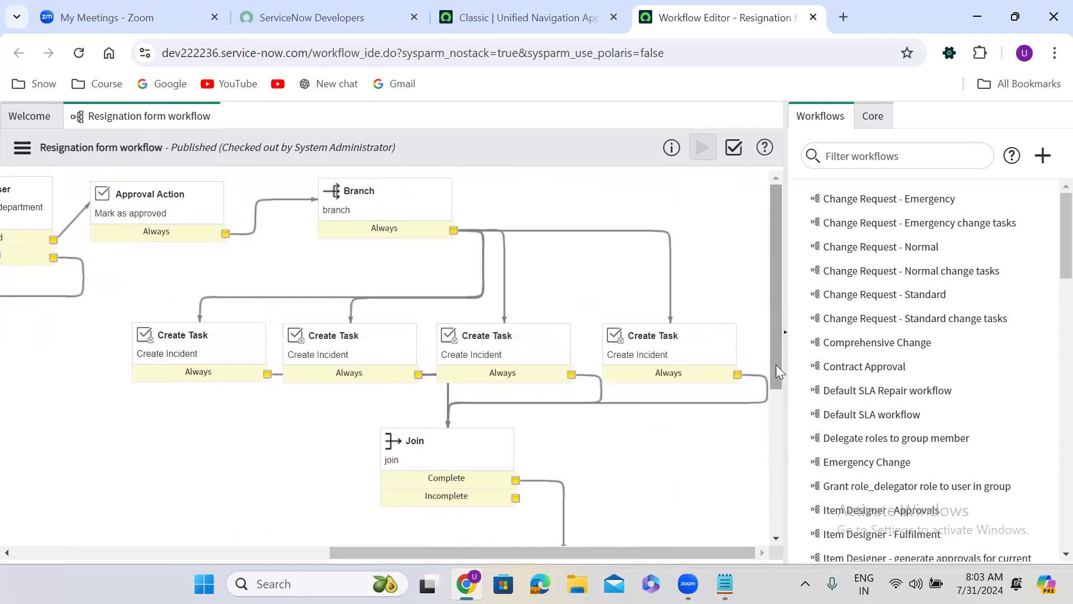
# Step: Open the checked-out version of the Resignation form workflow and view its Branch section
pyautogui.click(30, 116)
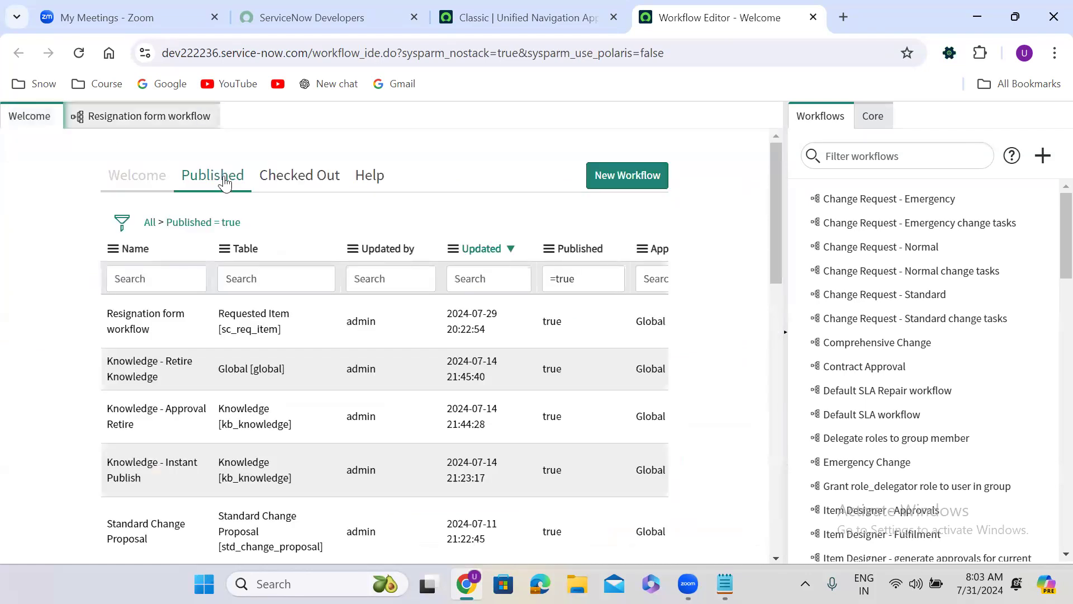
pyautogui.click(269, 178)
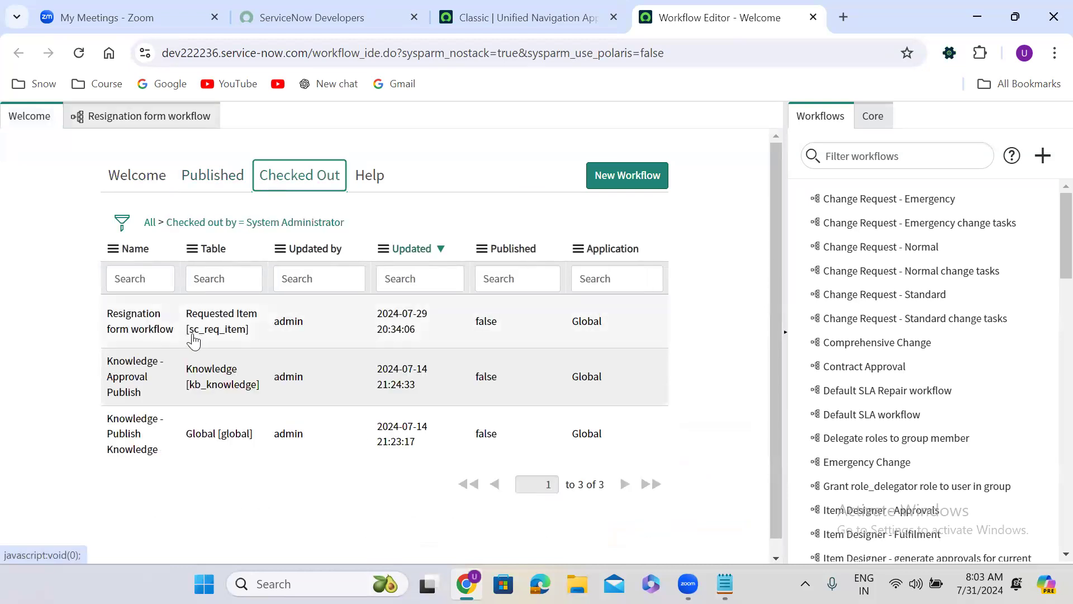
pyautogui.click(151, 328)
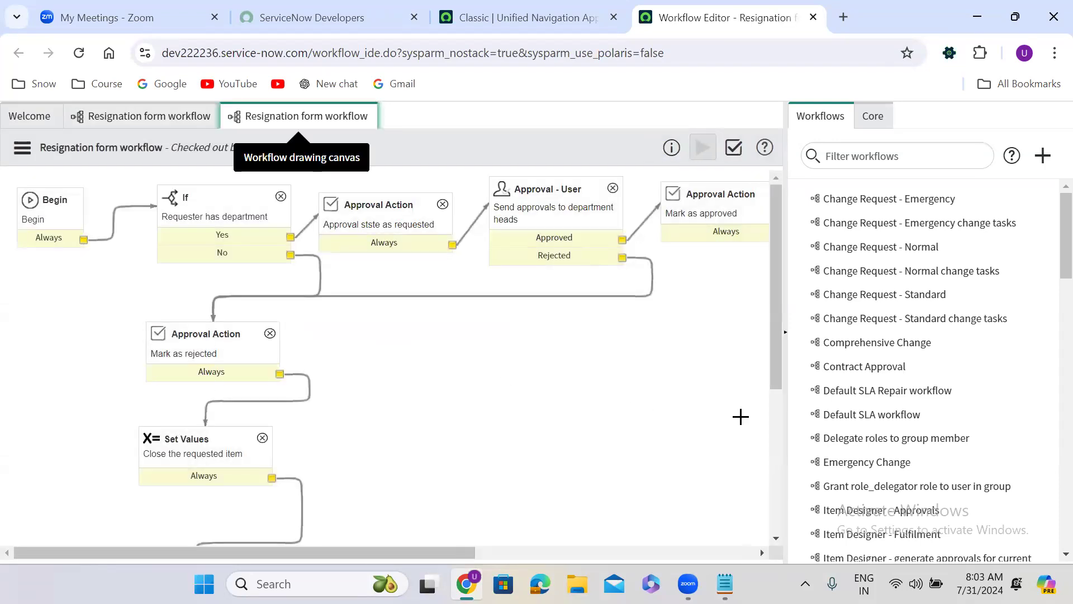
pyautogui.moveTo(407, 552); pyautogui.dragTo(686, 564)
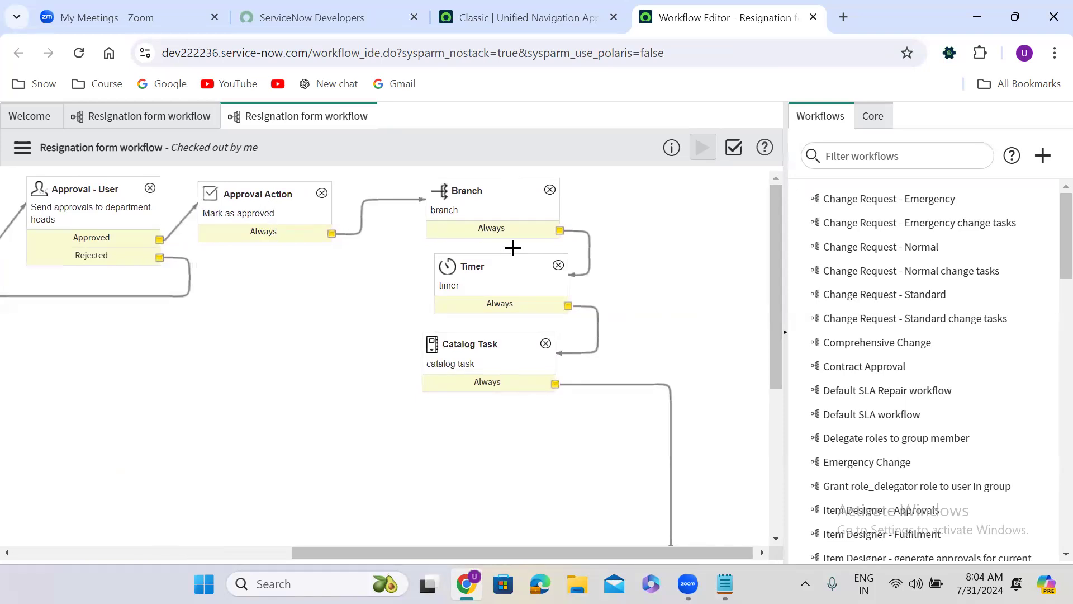
# Step: Examine the Timer and Catalog Task activities that follow the Branch in the checked-out workflow
pyautogui.click(479, 288)
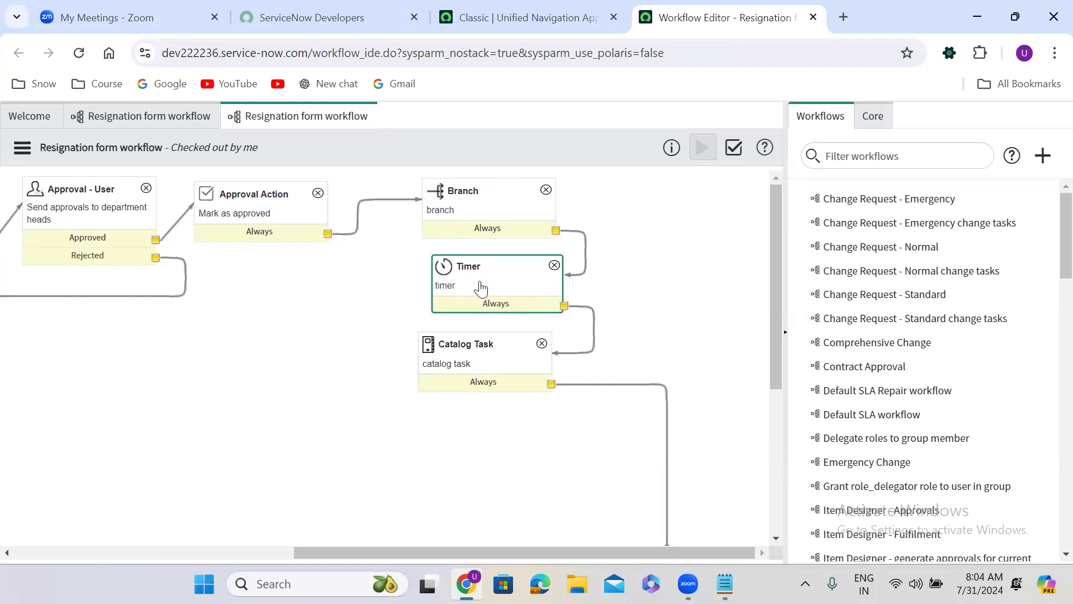
pyautogui.click(472, 350)
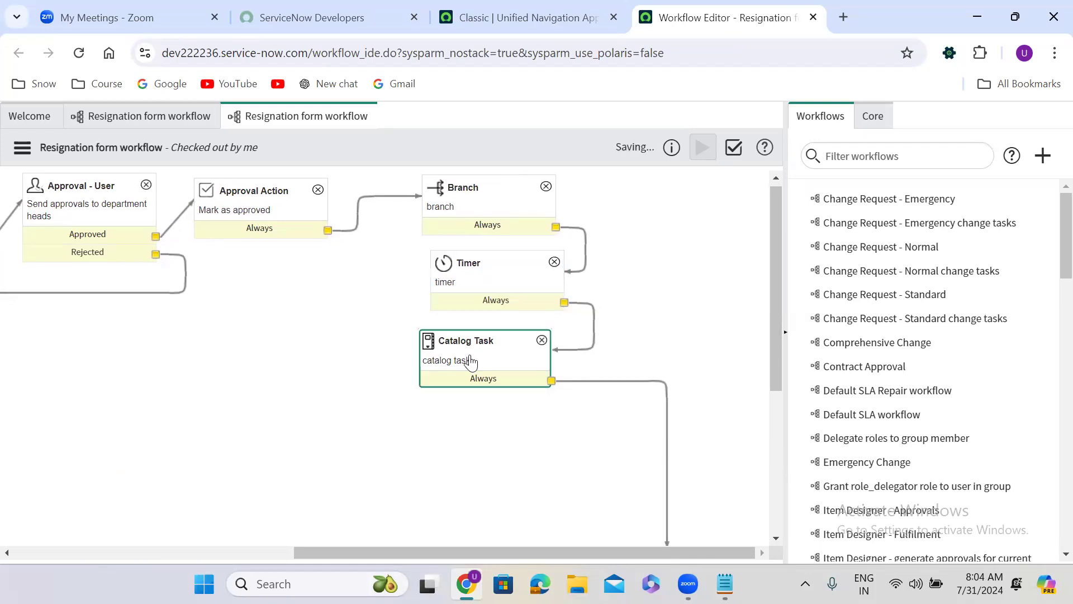
pyautogui.click(771, 311)
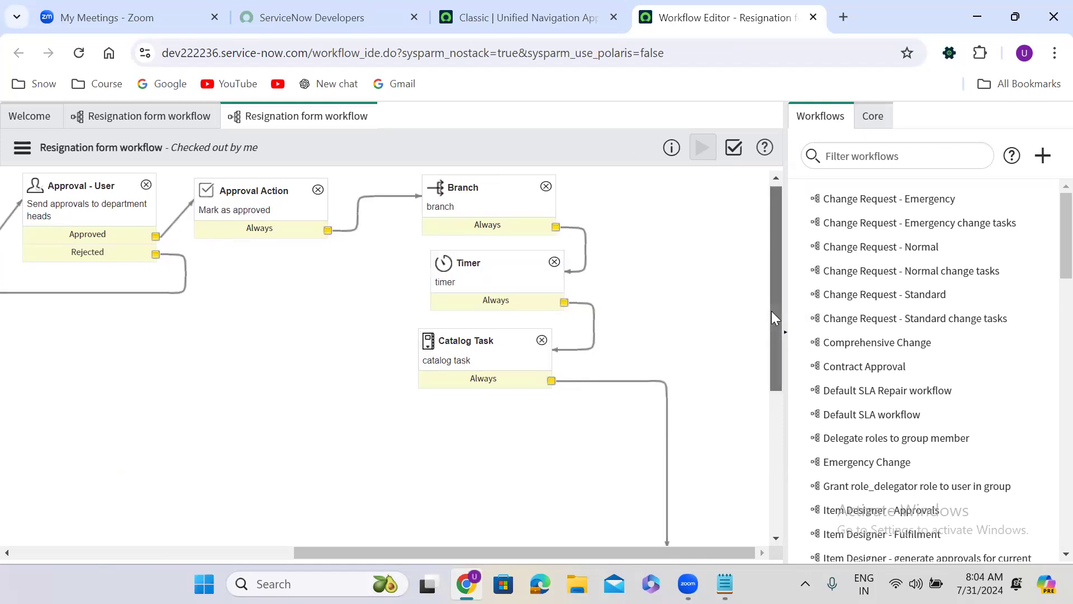
pyautogui.click(479, 285)
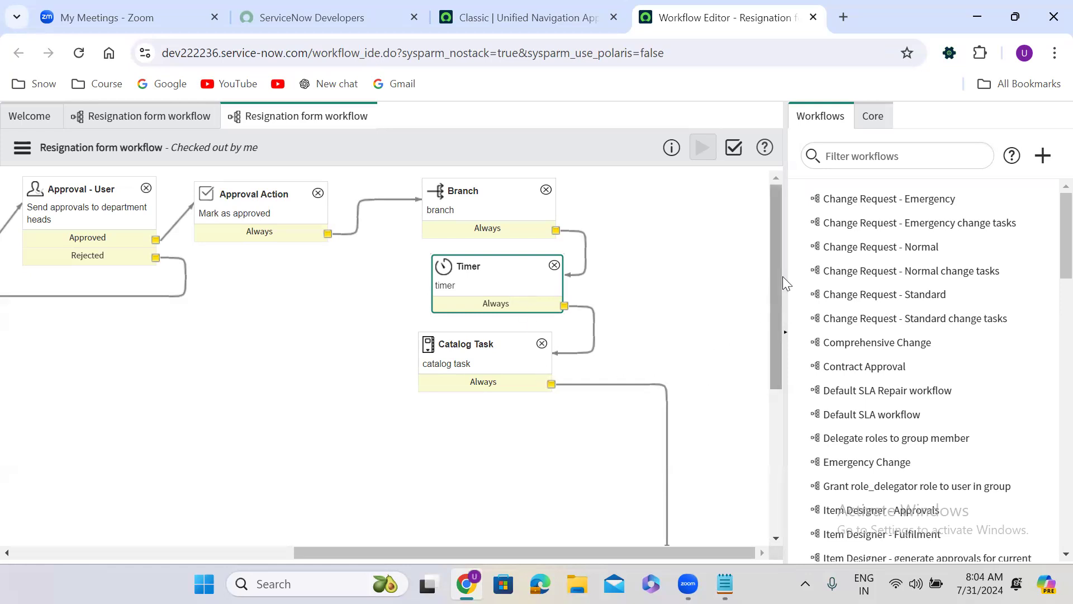
pyautogui.moveTo(772, 228)
pyautogui.mouseDown()
pyautogui.moveTo(775, 287)
pyautogui.moveTo(777, 248)
pyautogui.mouseUp()
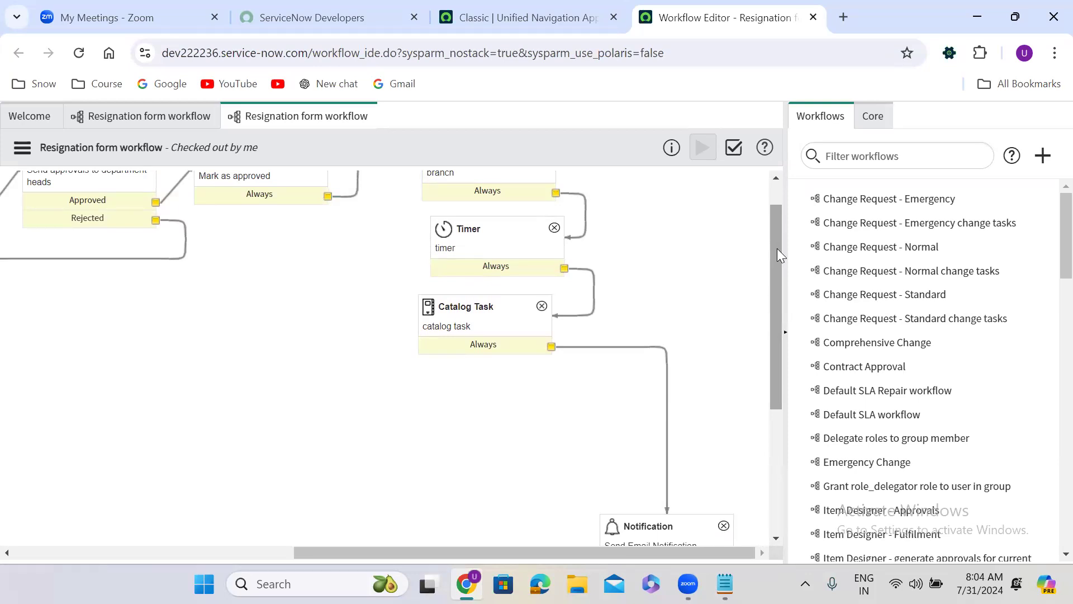
pyautogui.click(483, 330)
pyautogui.scroll(1, 481, 323)
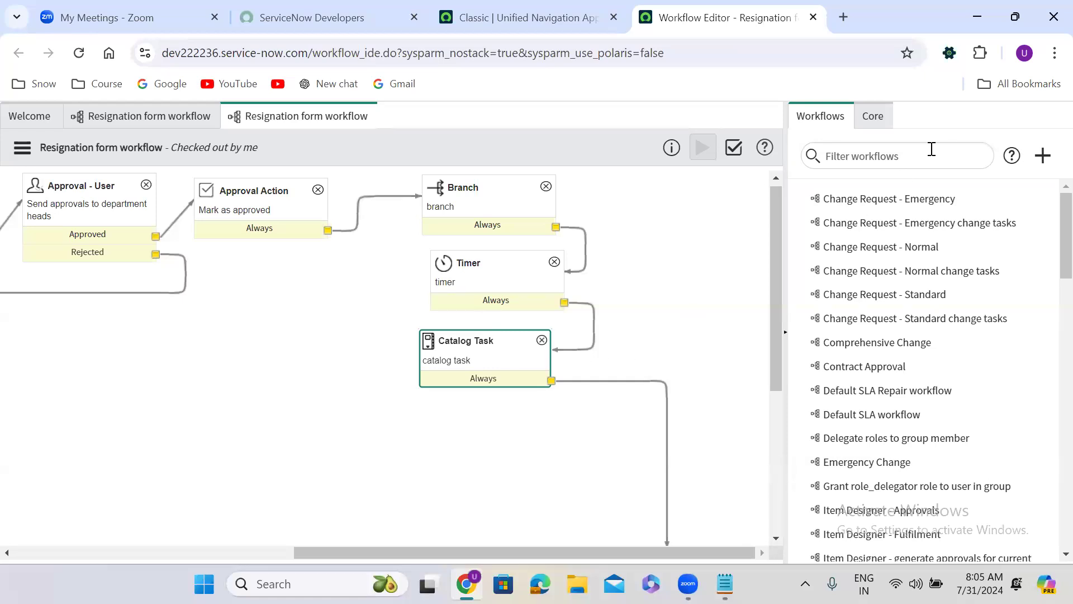
# Step: Search the core activities for "create task" and select the Create Task activity
pyautogui.click(872, 117)
pyautogui.click(833, 151)
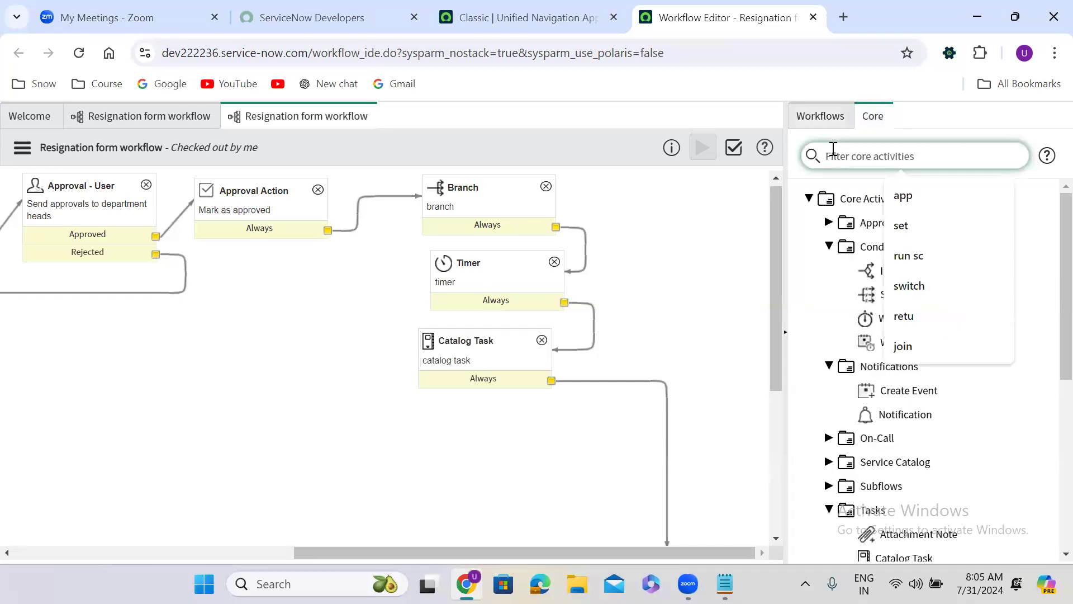
pyautogui.write('create')
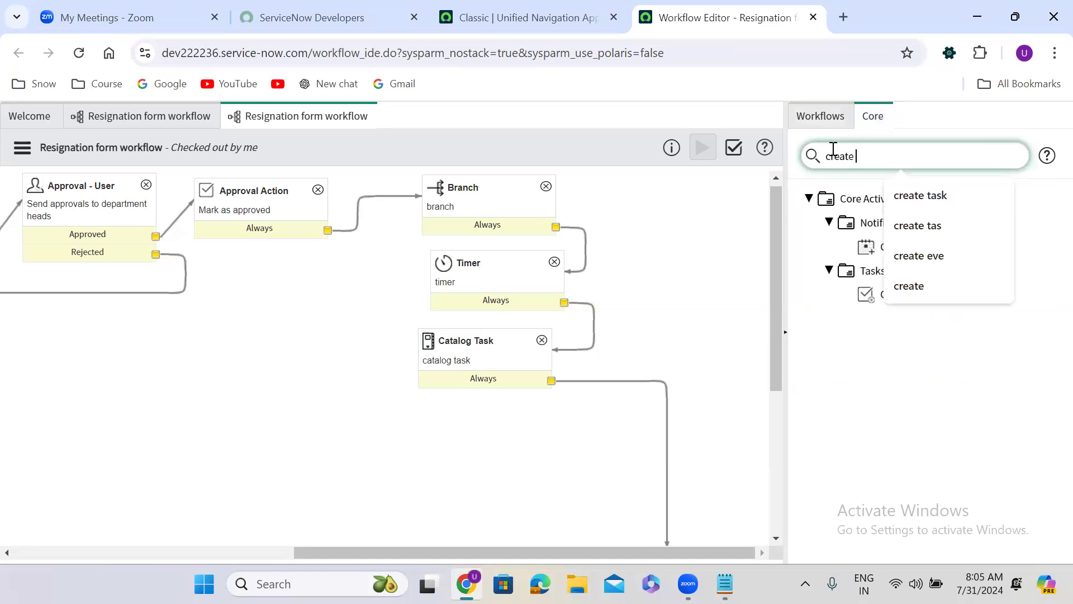
pyautogui.write(' task')
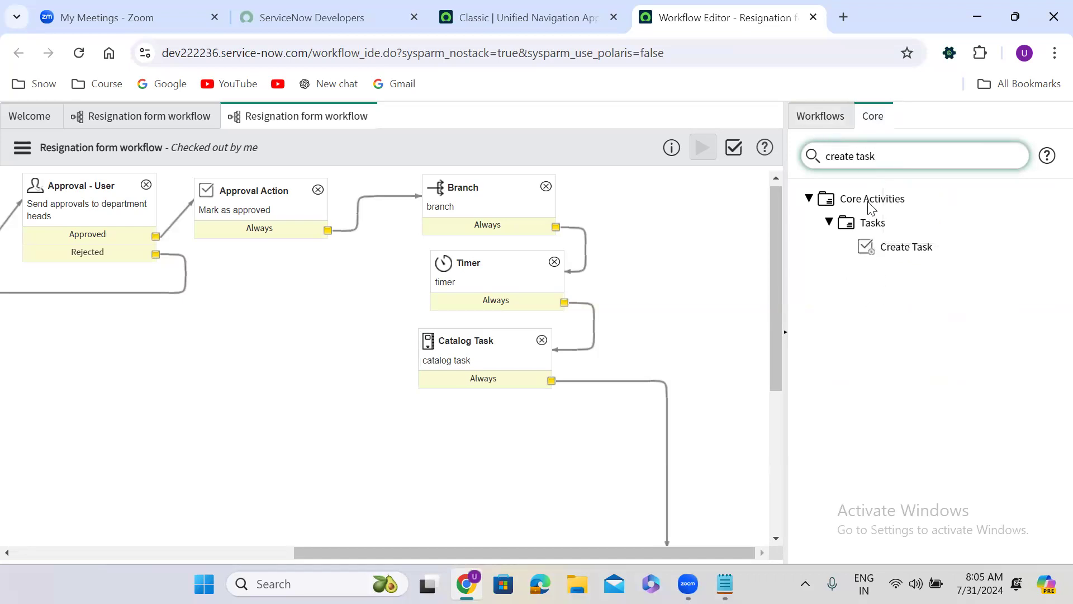
pyautogui.click(904, 245)
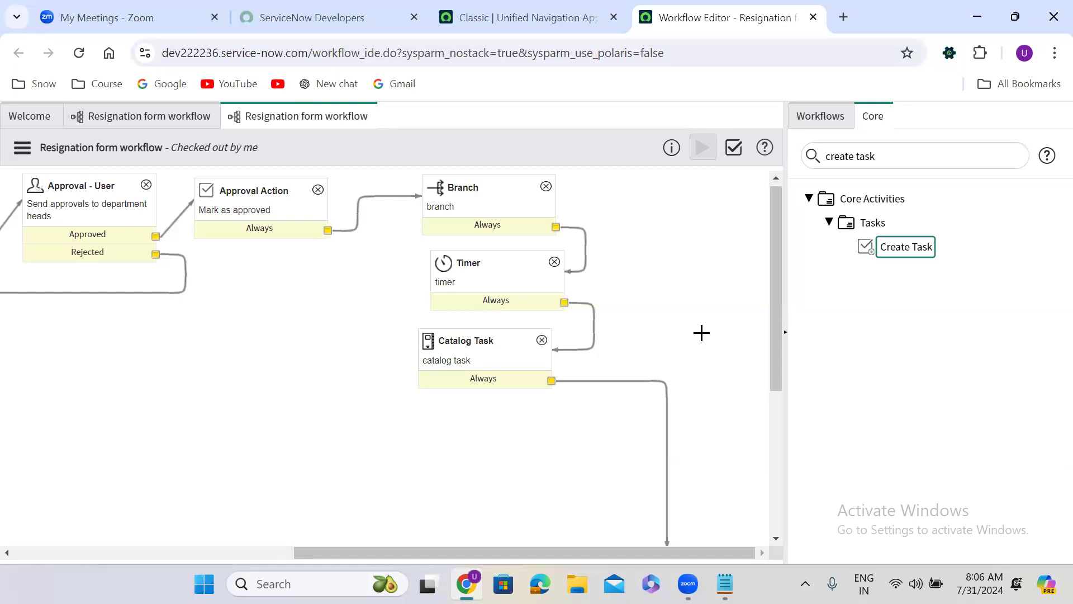
# Step: Search the core activities for "run scr" and expand Utilities to locate the Run Script activity
pyautogui.tripleClick(875, 158)
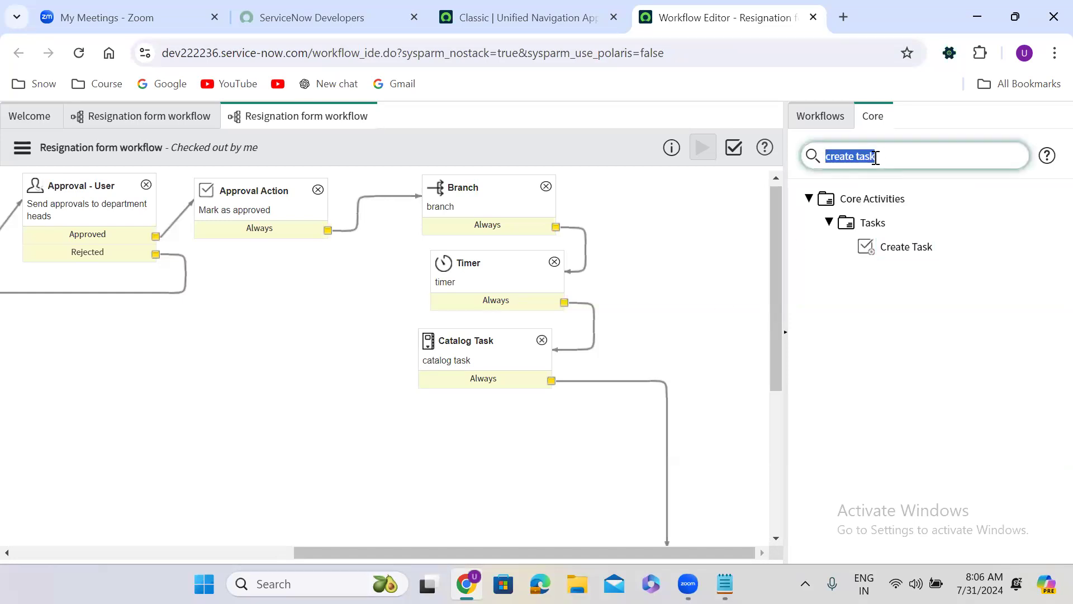
pyautogui.write('run')
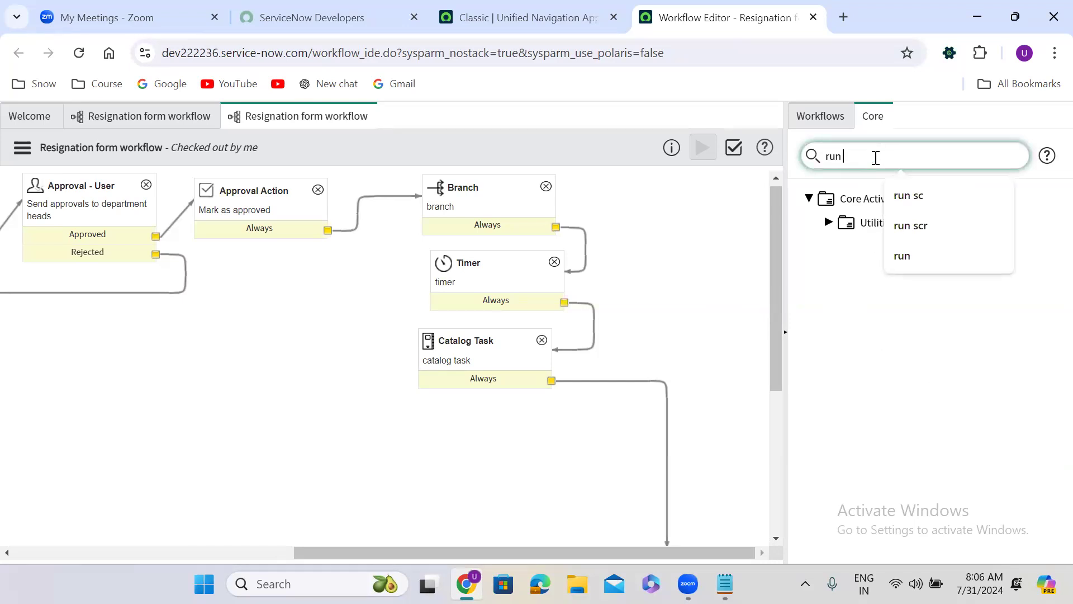
pyautogui.write(' scr')
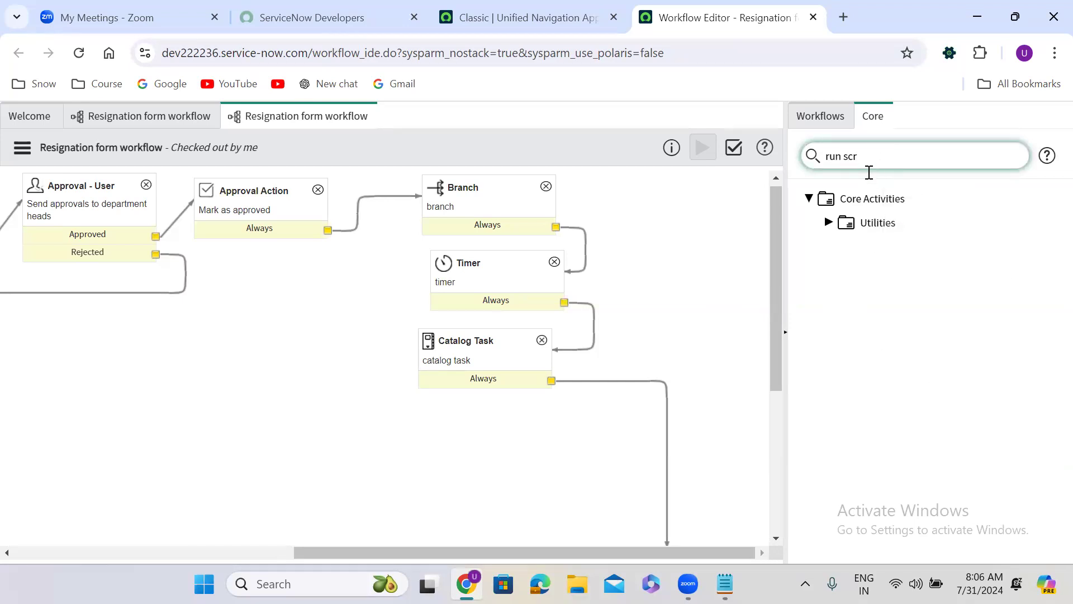
pyautogui.click(828, 222)
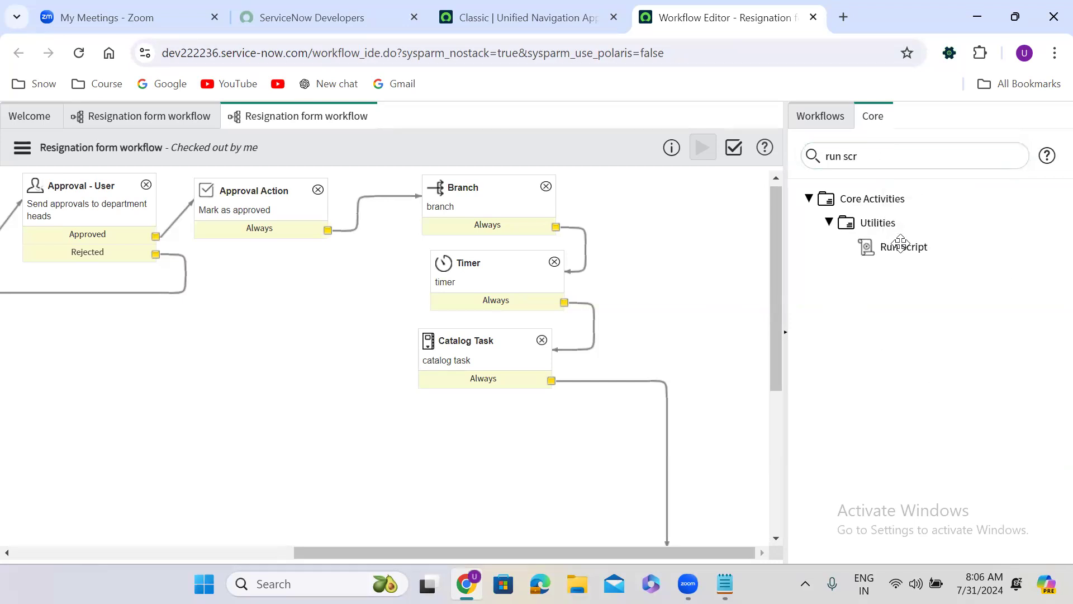
pyautogui.moveTo(900, 241)
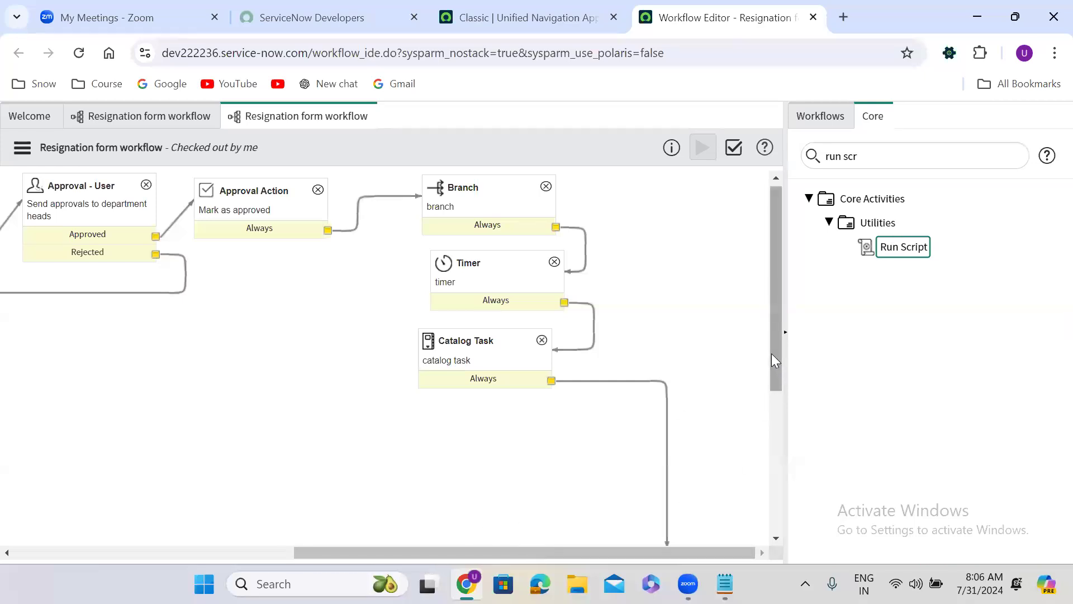
# Step: Search the application navigator for "maintain items" and open the Maintain Items list in a new browser tab
pyautogui.moveTo(376, 556); pyautogui.dragTo(88, 531)
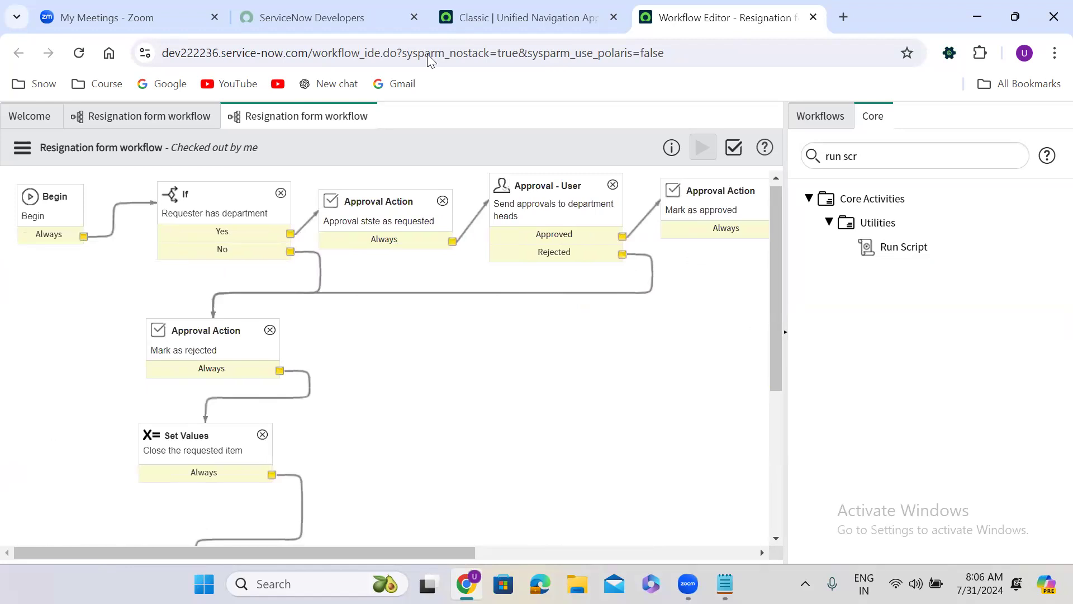
pyautogui.click(553, 8)
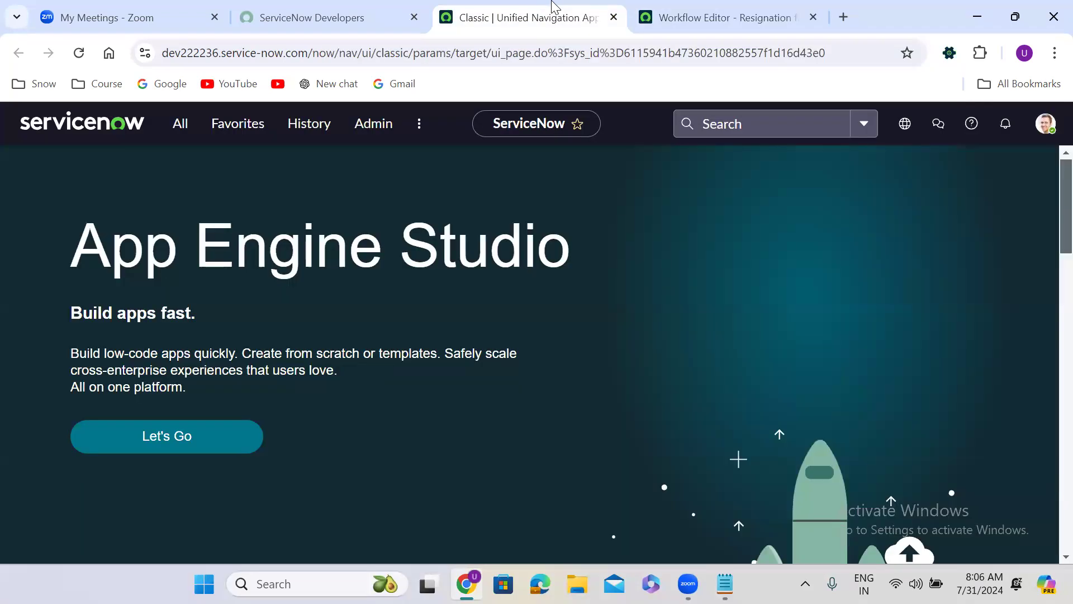
pyautogui.click(175, 125)
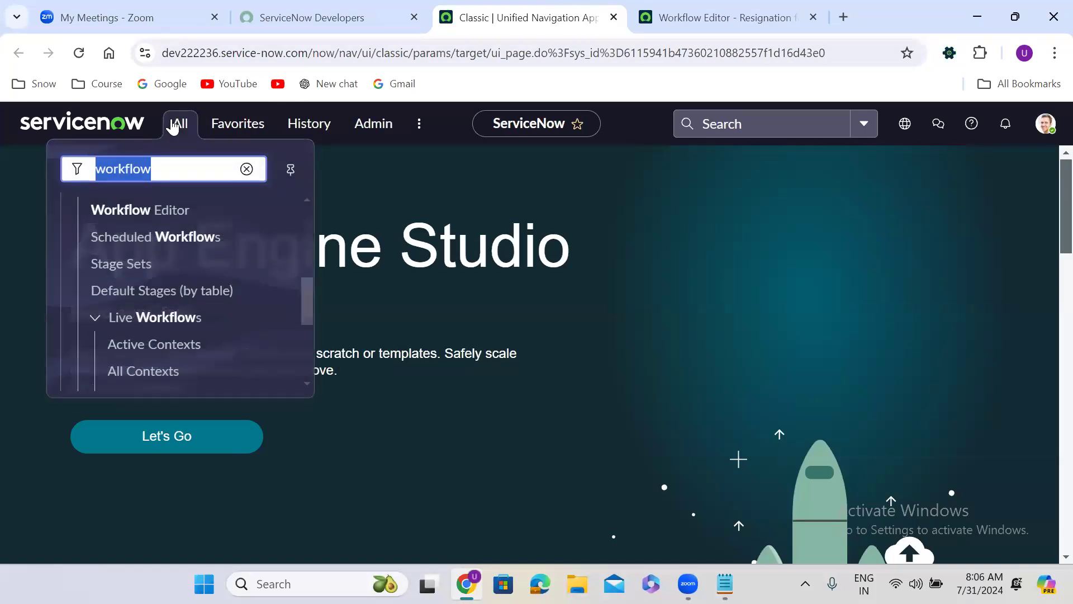
pyautogui.write('mainta')
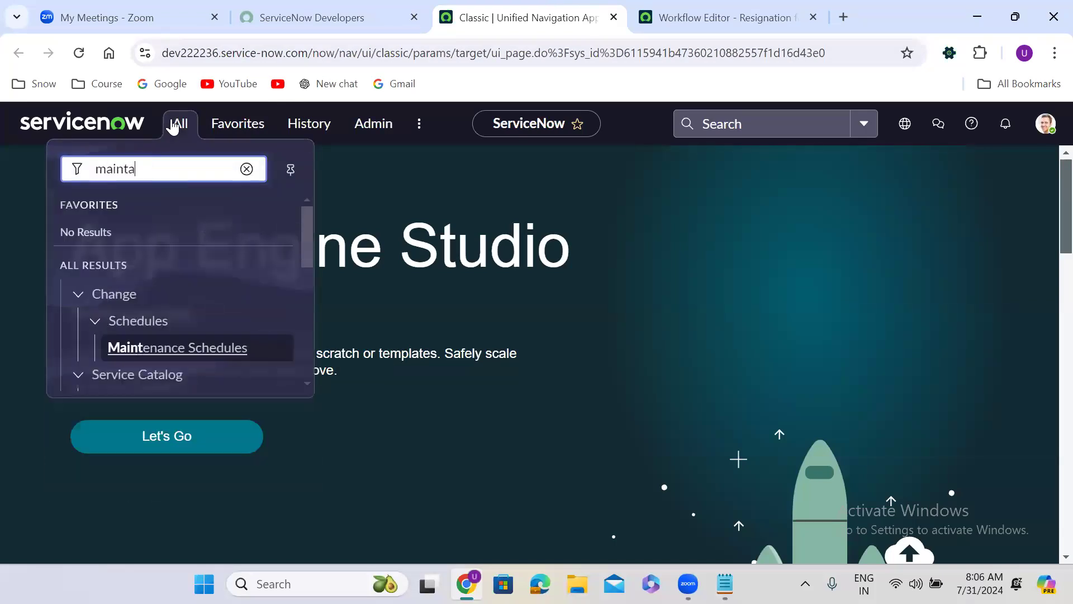
pyautogui.write('in items')
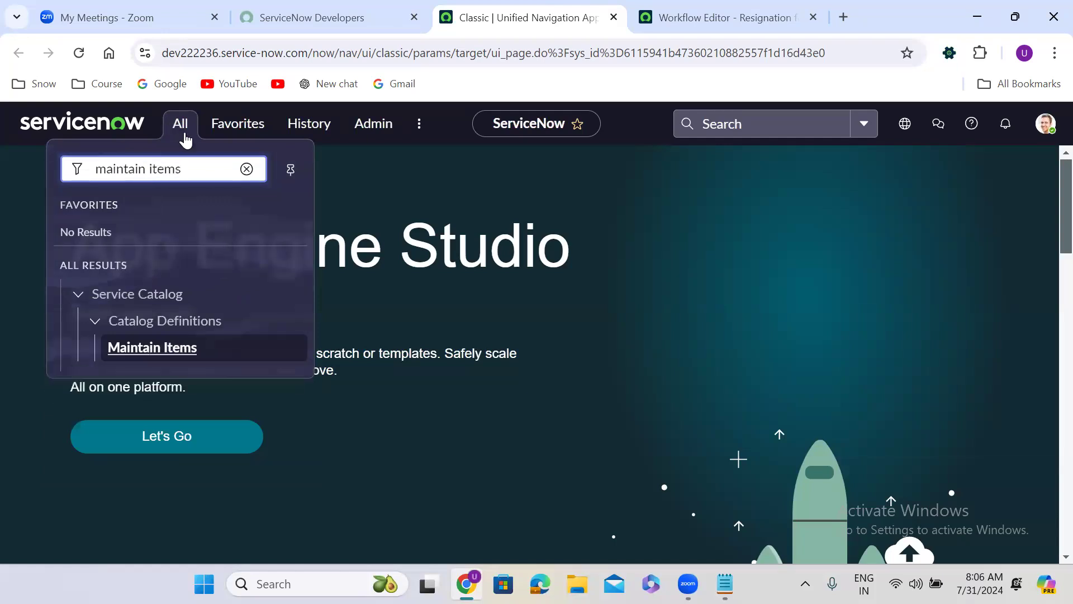
pyautogui.middleClick(154, 352)
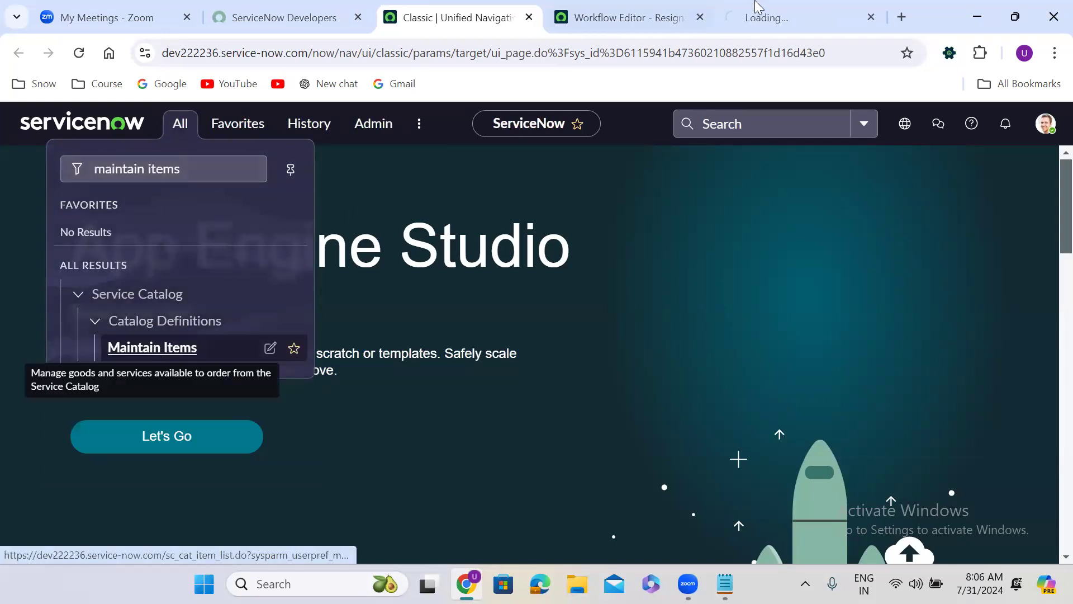
pyautogui.click(771, 14)
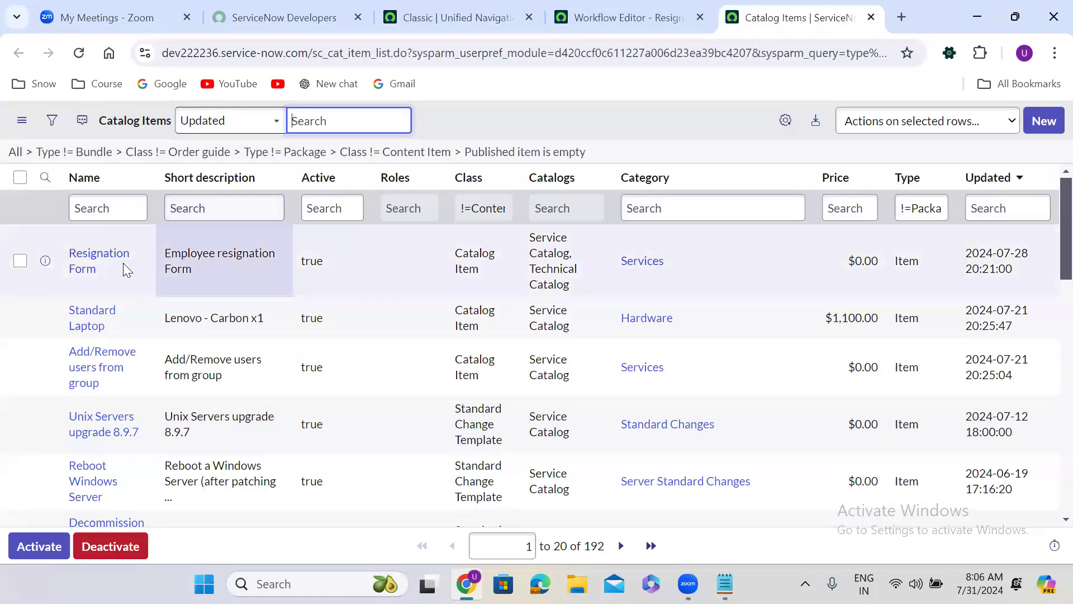
# Step: Open the Resignation Form catalog item in a new browser tab and launch its order form with Try It
pyautogui.middleClick(86, 263)
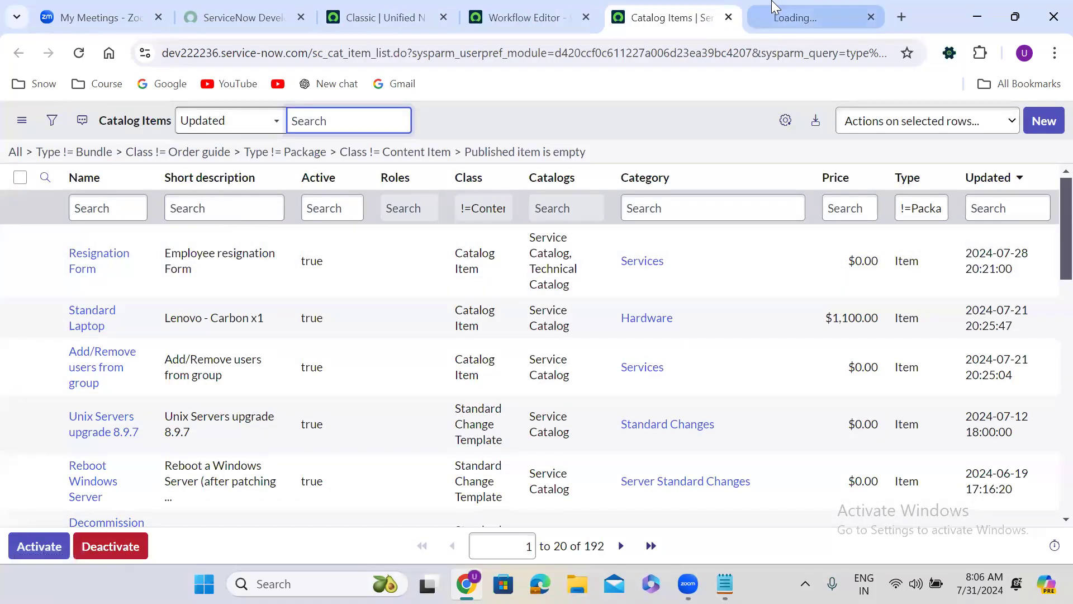
pyautogui.click(771, 7)
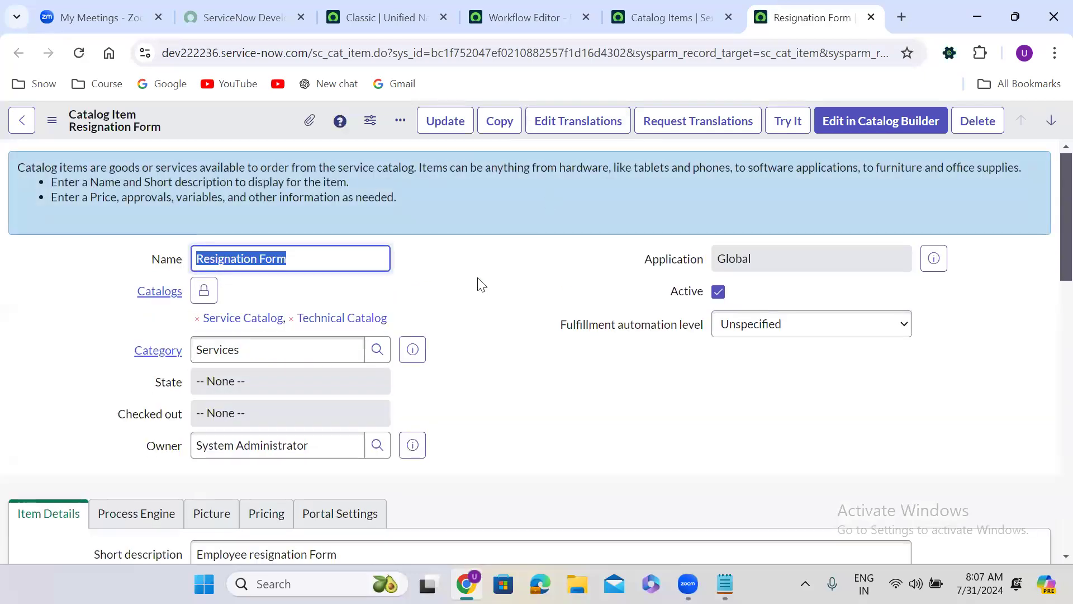
pyautogui.click(477, 278)
pyautogui.click(788, 119)
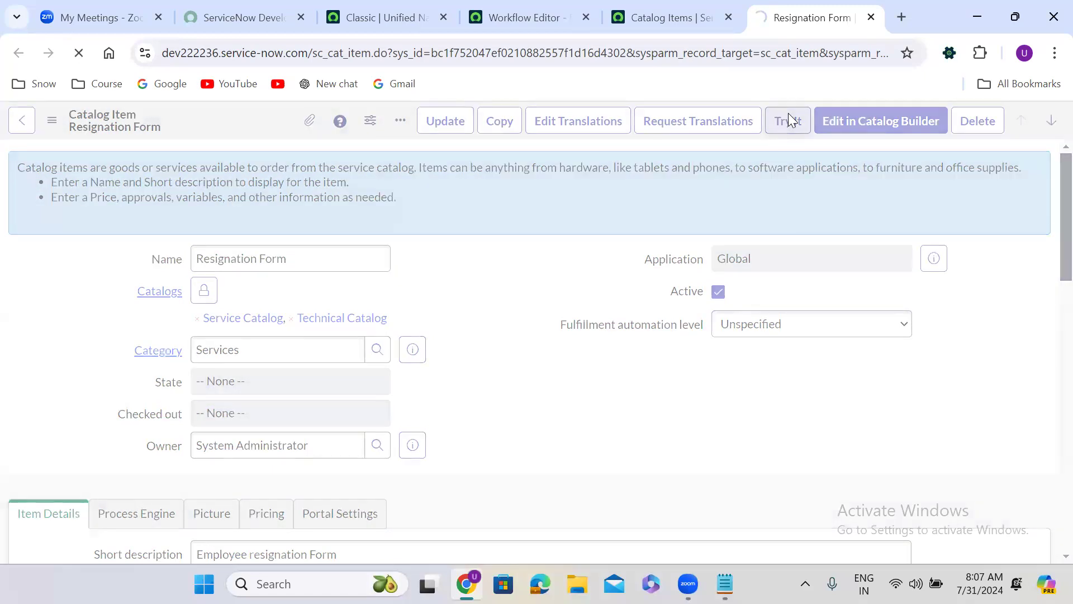
pyautogui.click(502, 275)
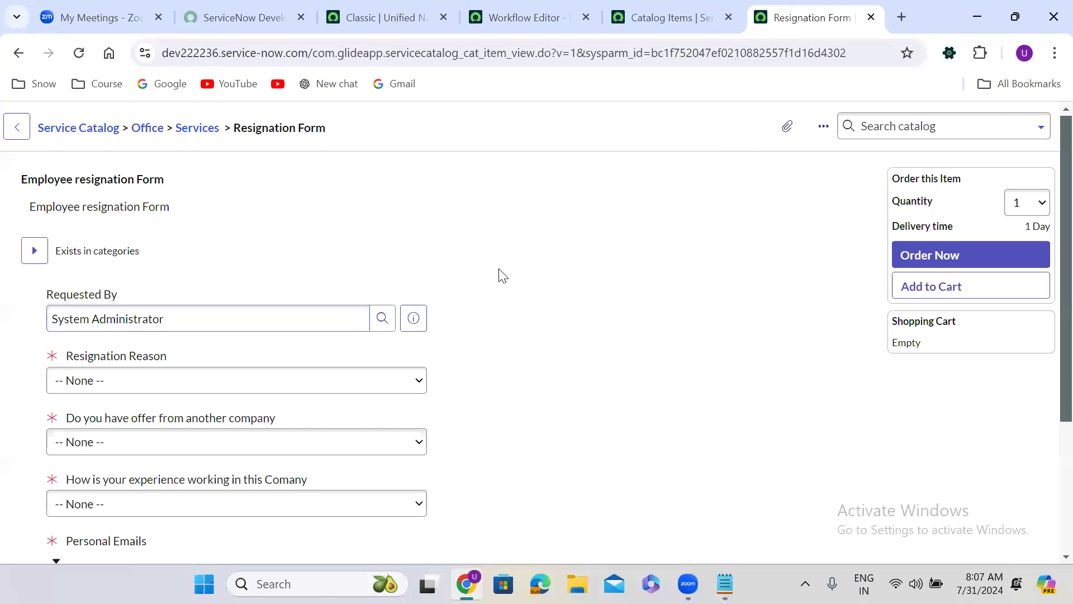
# Step: Set Resignation Reason to Better oppertunity, the offer from another company to Yes, and the work experience to Great
pyautogui.scroll(-3, 501, 274)
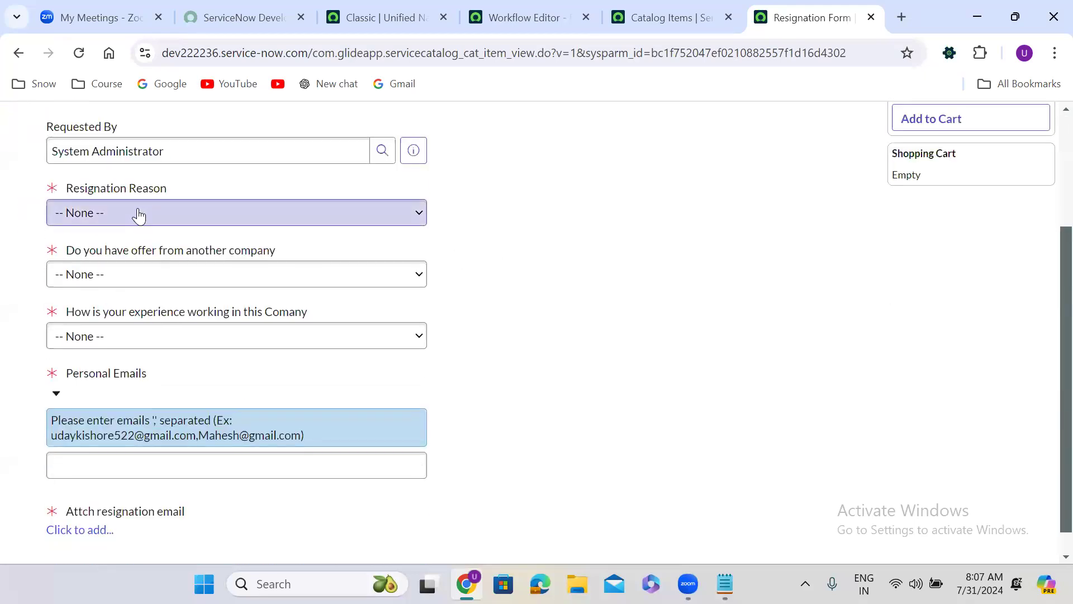
pyautogui.click(138, 213)
pyautogui.click(114, 249)
pyautogui.click(96, 283)
pyautogui.click(104, 306)
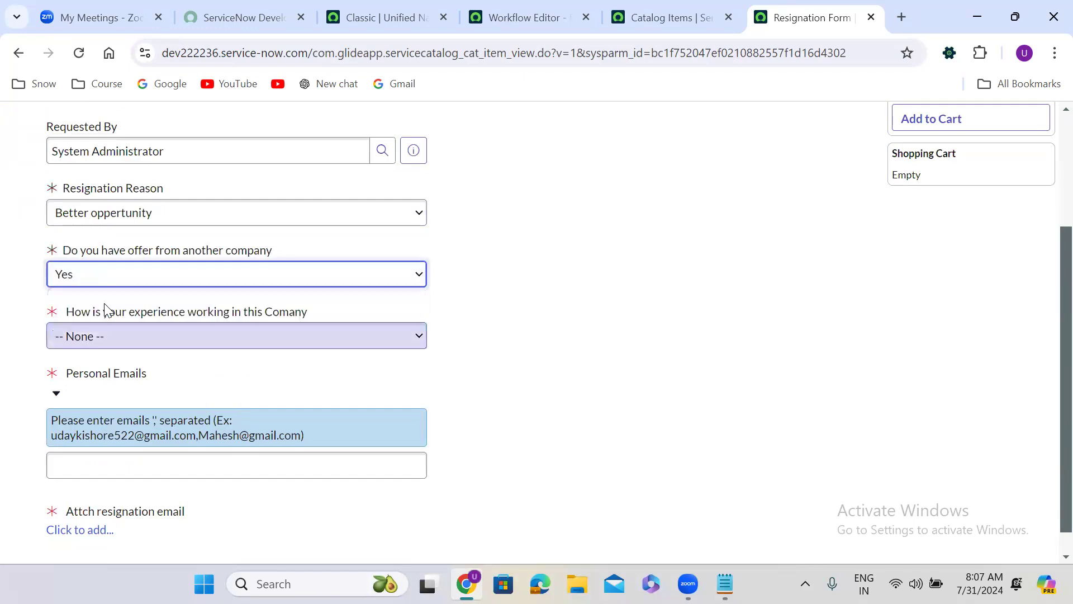
pyautogui.click(103, 342)
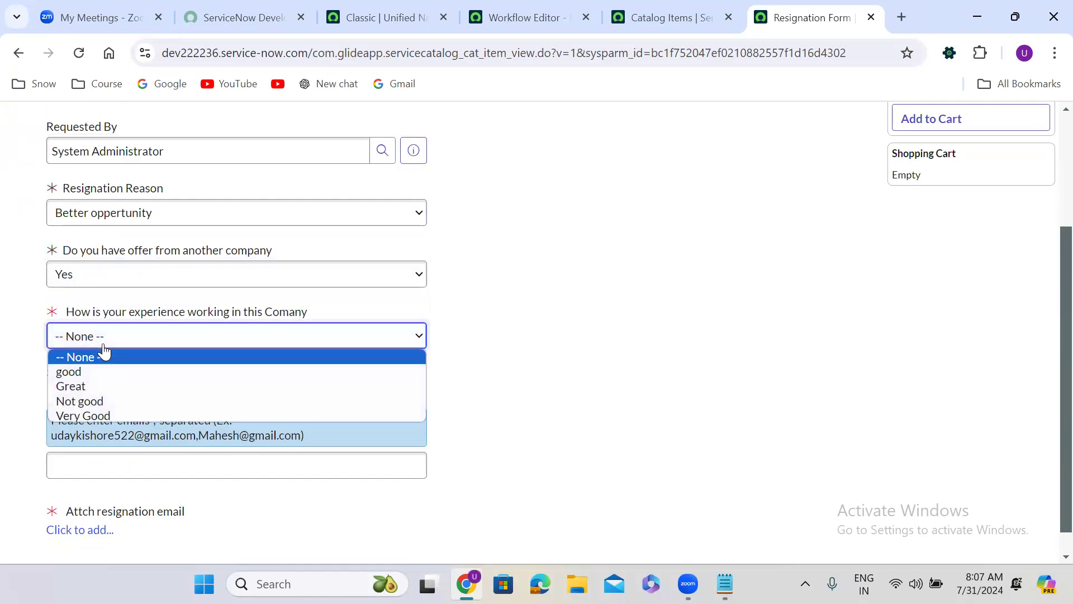
pyautogui.click(98, 386)
# Step: Fill in Personal Emails by copying the two comma-separated example addresses from the field's hint
pyautogui.click(134, 463)
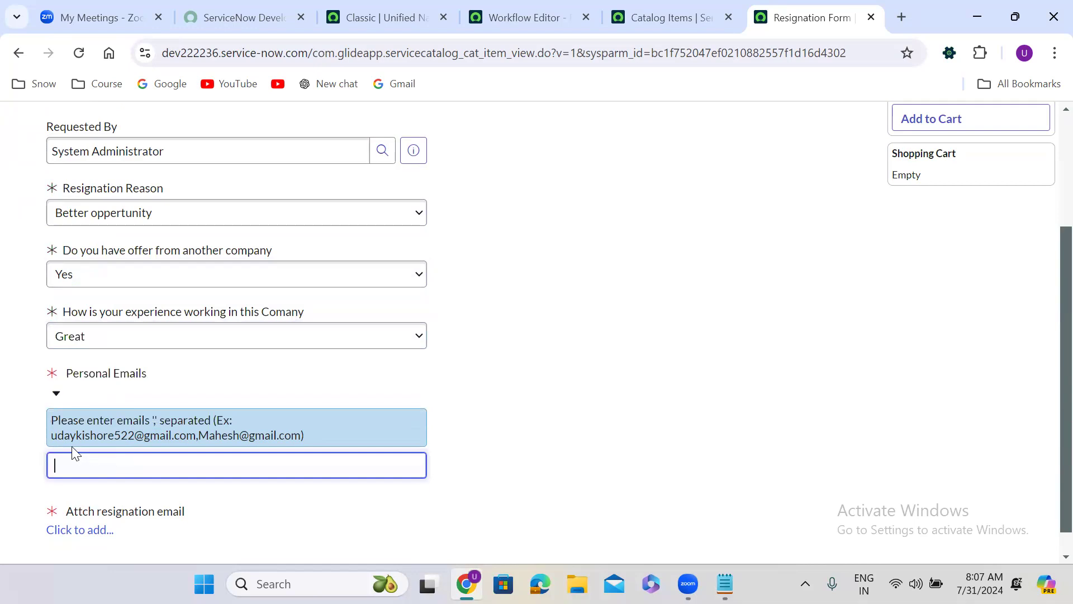
pyautogui.moveTo(53, 436); pyautogui.dragTo(301, 438)
pyautogui.hotkey('ctrl', 'c')
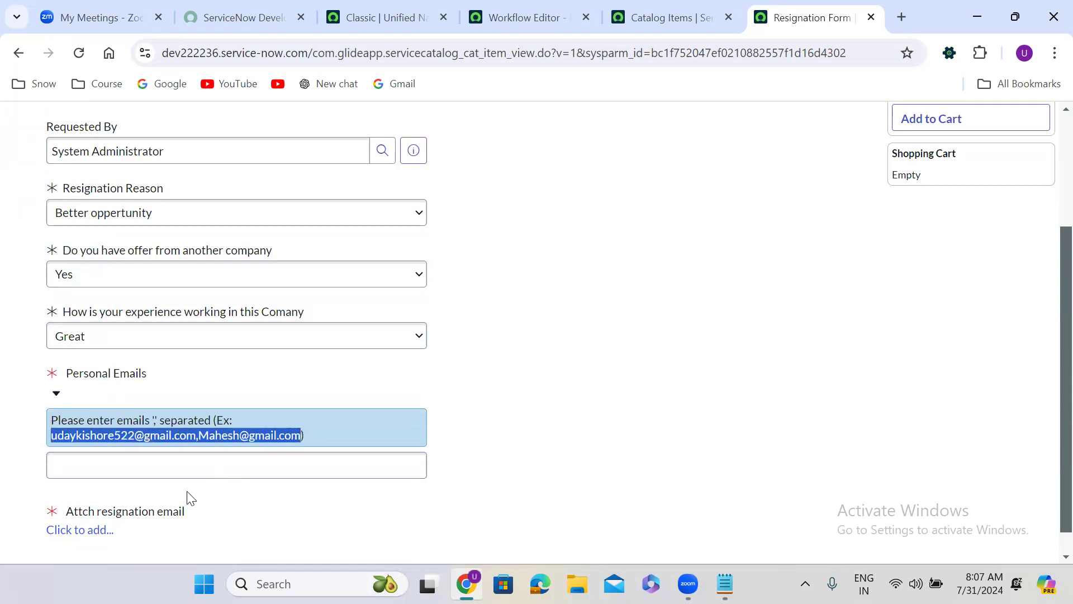
pyautogui.click(137, 465)
pyautogui.hotkey('ctrl', 'v')
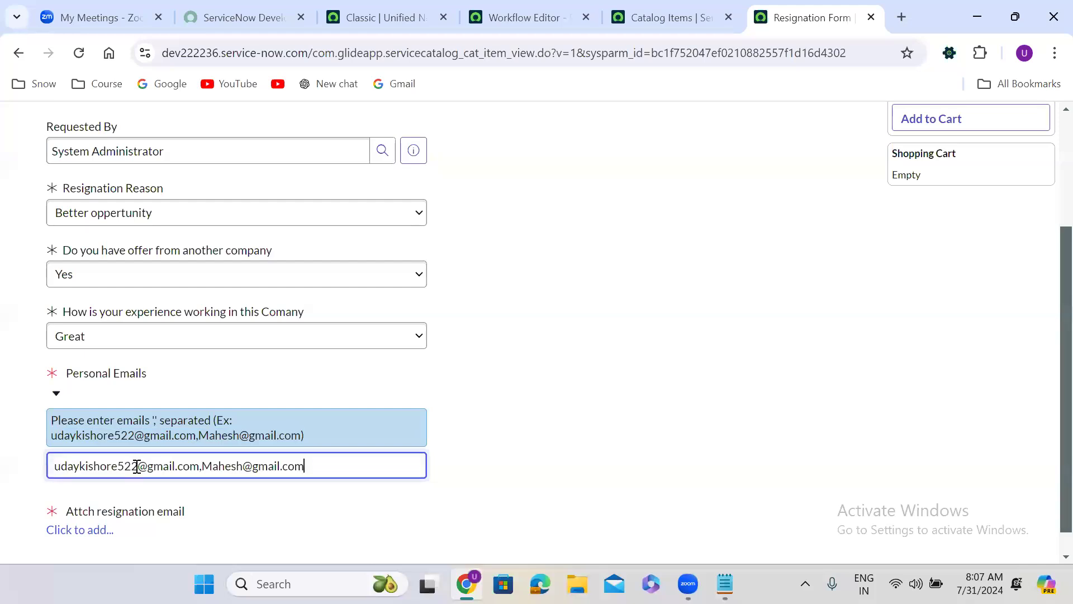
pyautogui.click(533, 450)
# Step: Attach the "onsubmit use cases" text file from the Batch 67 folder as the resignation email
pyautogui.scroll(-1, 535, 451)
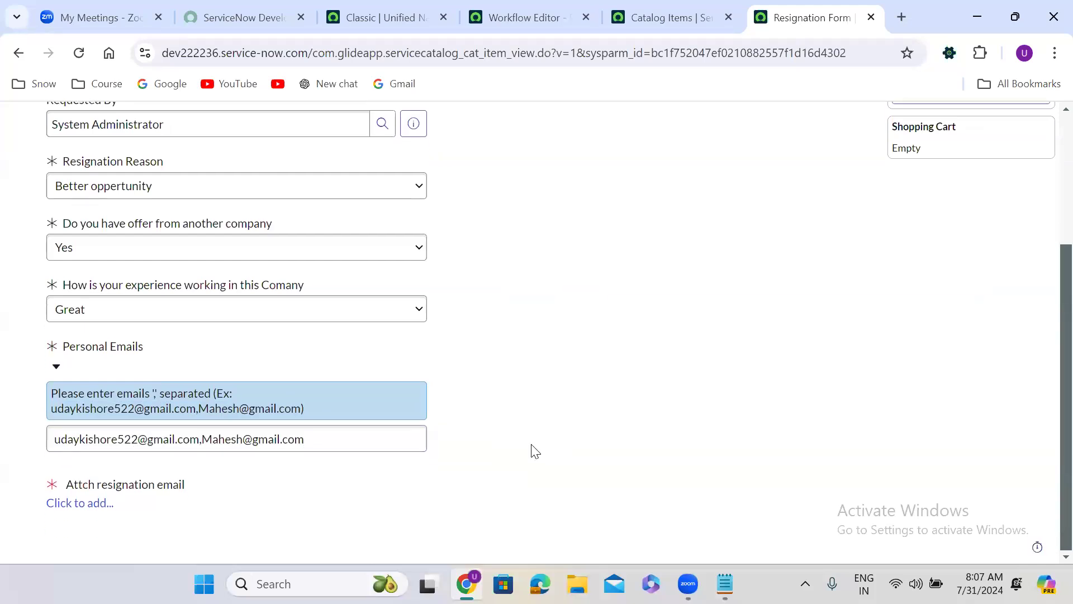
pyautogui.click(87, 505)
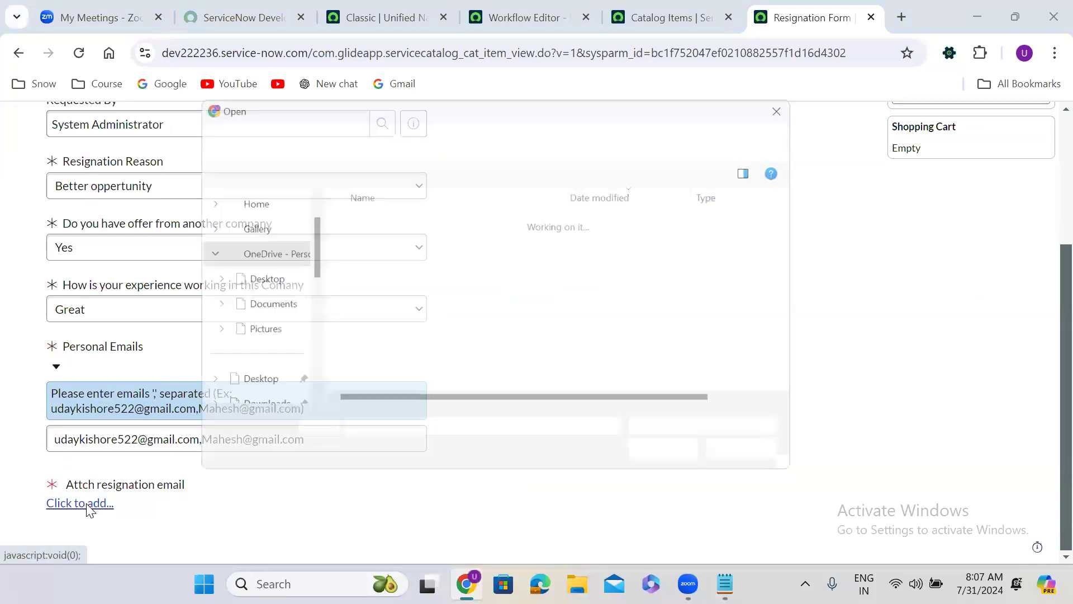
pyautogui.click(386, 245)
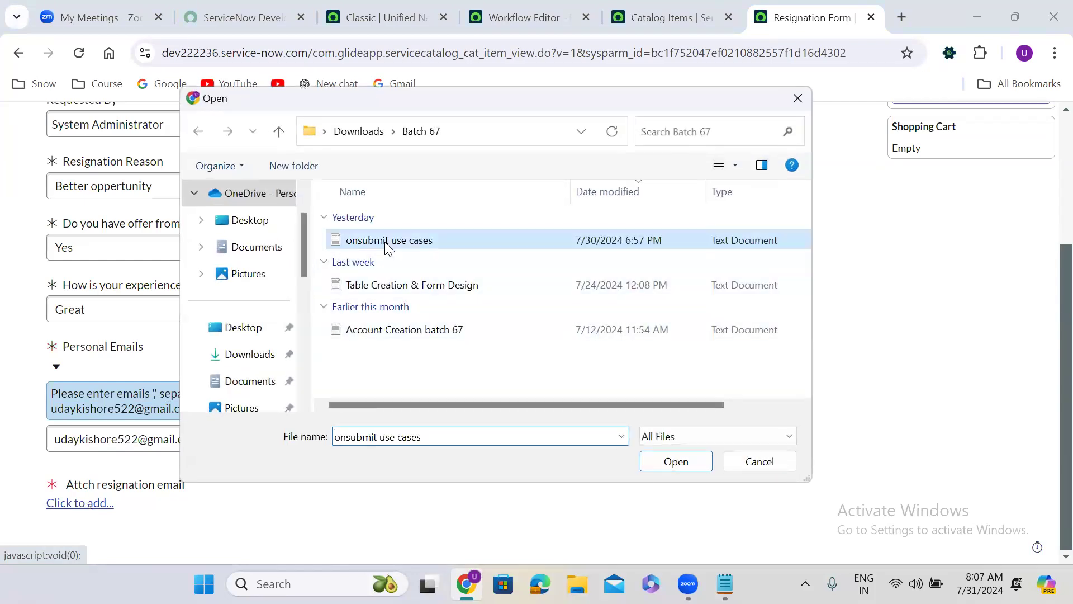
pyautogui.click(686, 462)
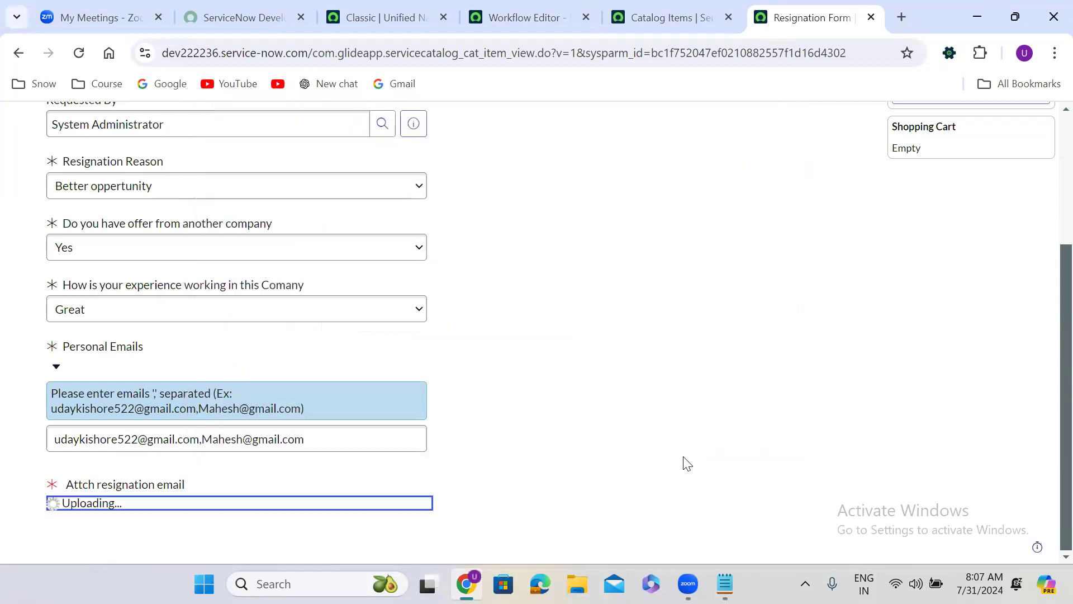
# Step: Order the Resignation Form item and open its Employee resignation Form requested item from the order status
pyautogui.scroll(4, 1049, 137)
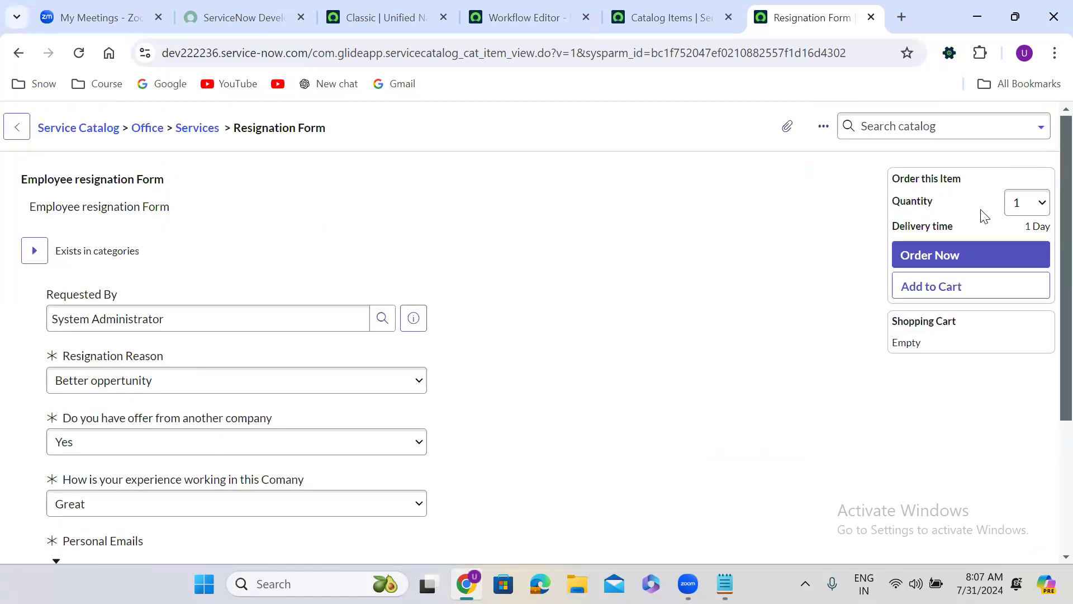
pyautogui.click(949, 255)
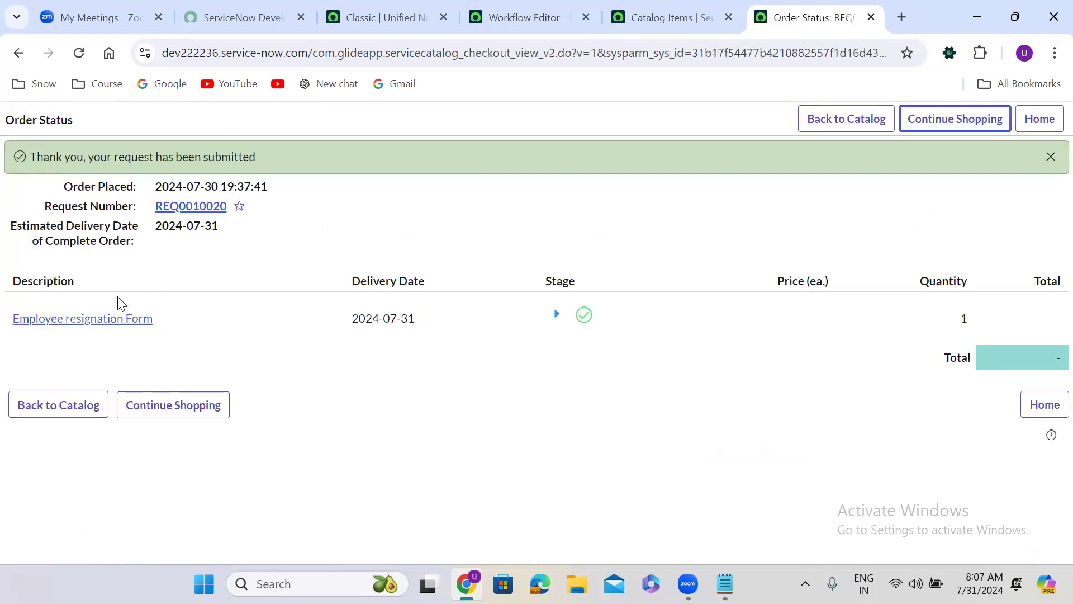
pyautogui.click(85, 320)
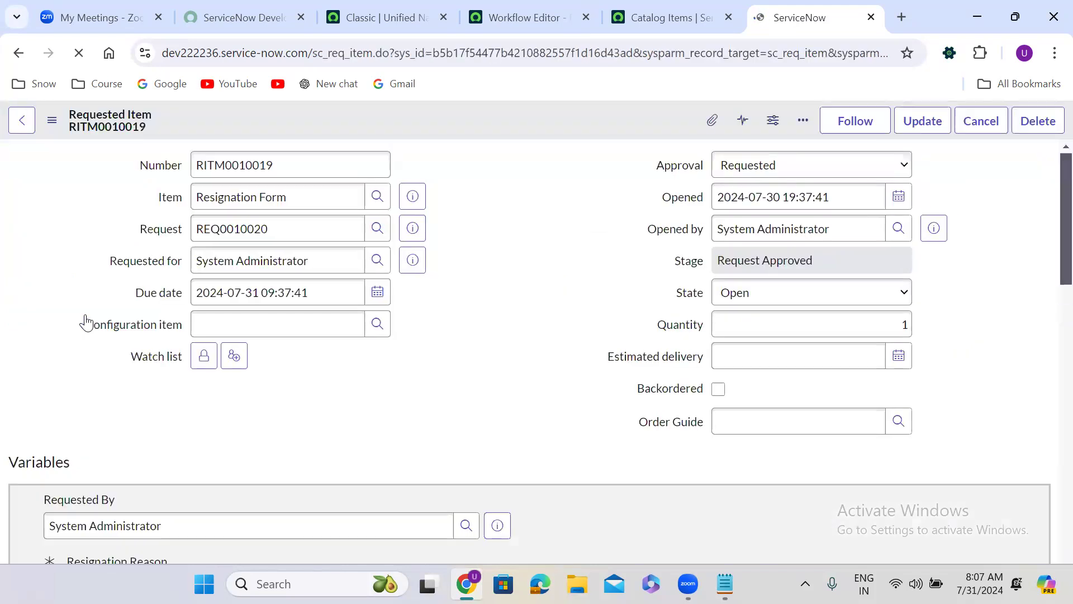
pyautogui.click(470, 228)
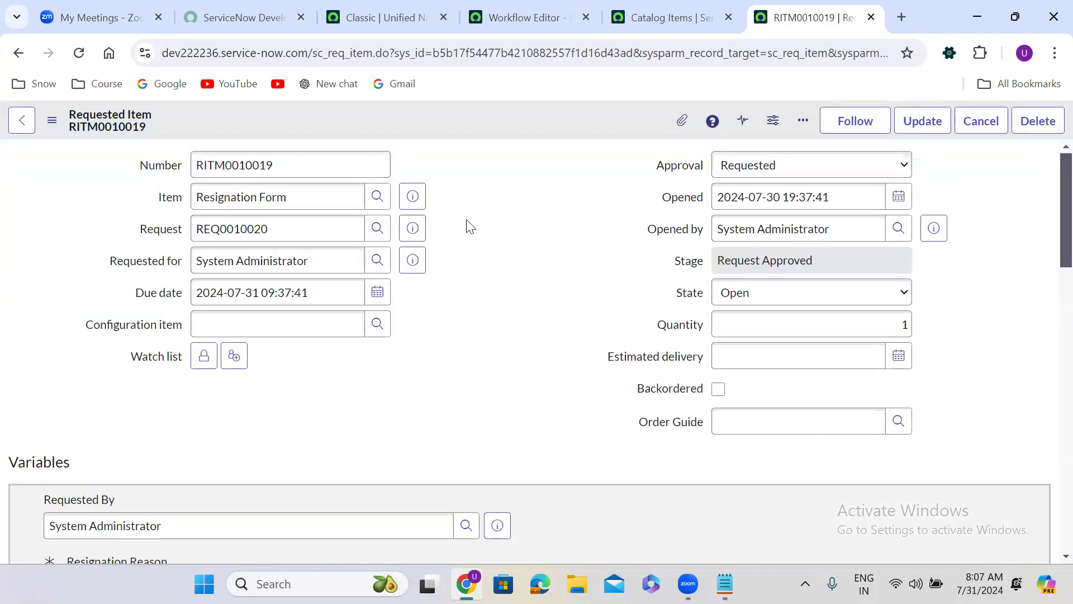
# Step: Show the approvers related list of the resignation requested item
pyautogui.scroll(-2, 470, 227)
pyautogui.scroll(-15, 469, 227)
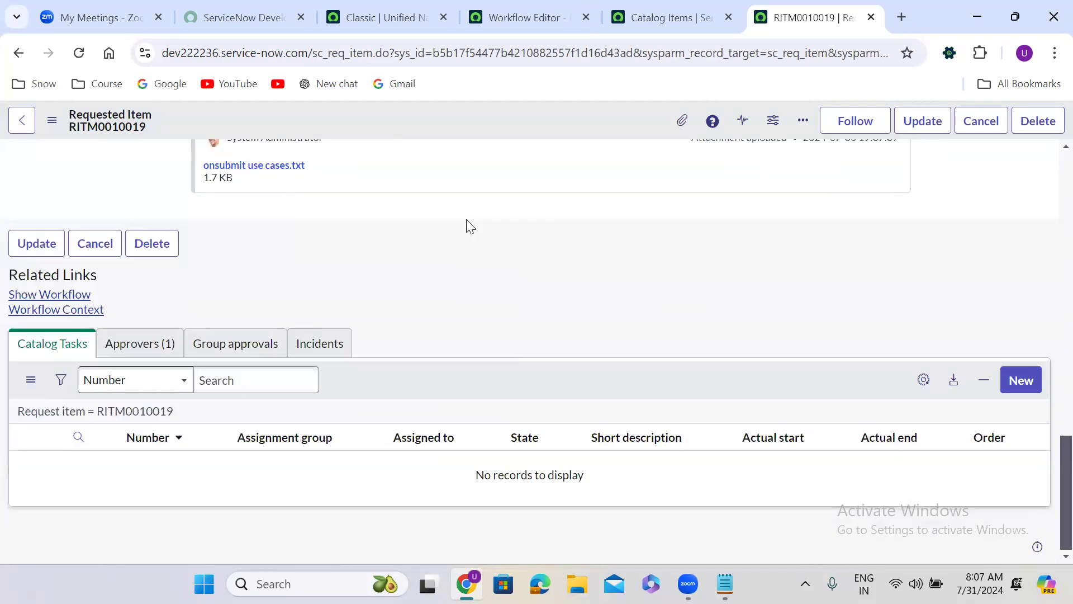
pyautogui.click(143, 354)
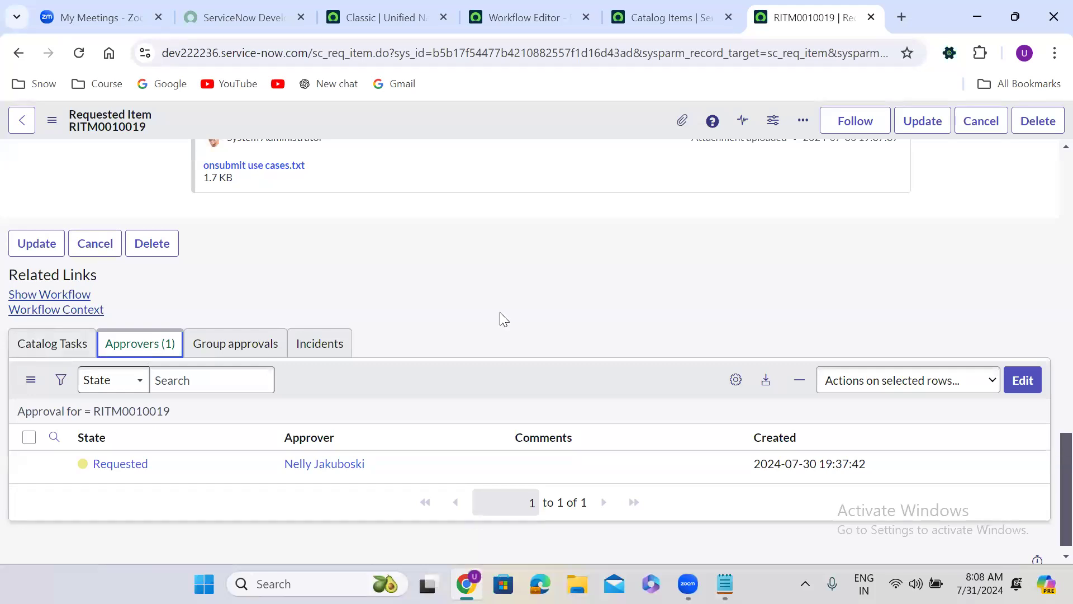
# Step: Add the first and third users in the collection, including the architect, to the requested item's approvers and save
pyautogui.click(1023, 379)
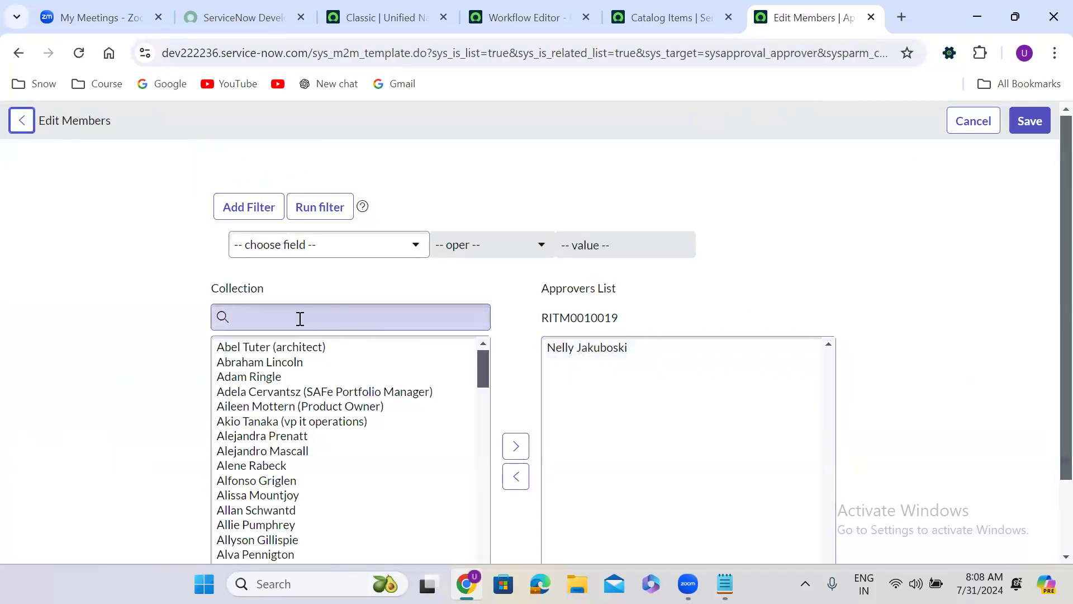
pyautogui.scroll(-1, 271, 356)
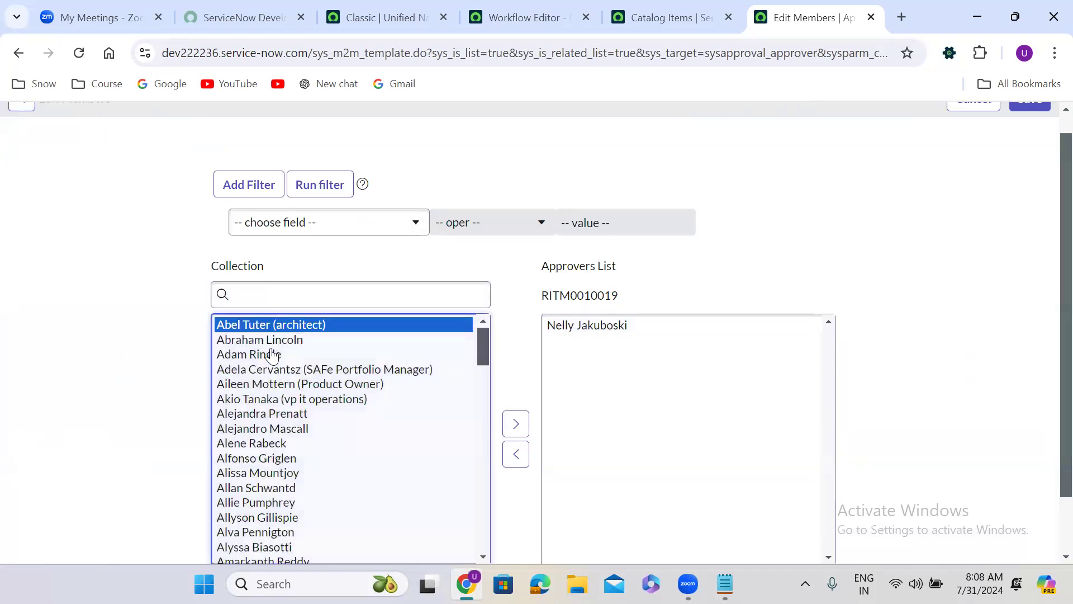
pyautogui.doubleClick(282, 353)
pyautogui.doubleClick(272, 325)
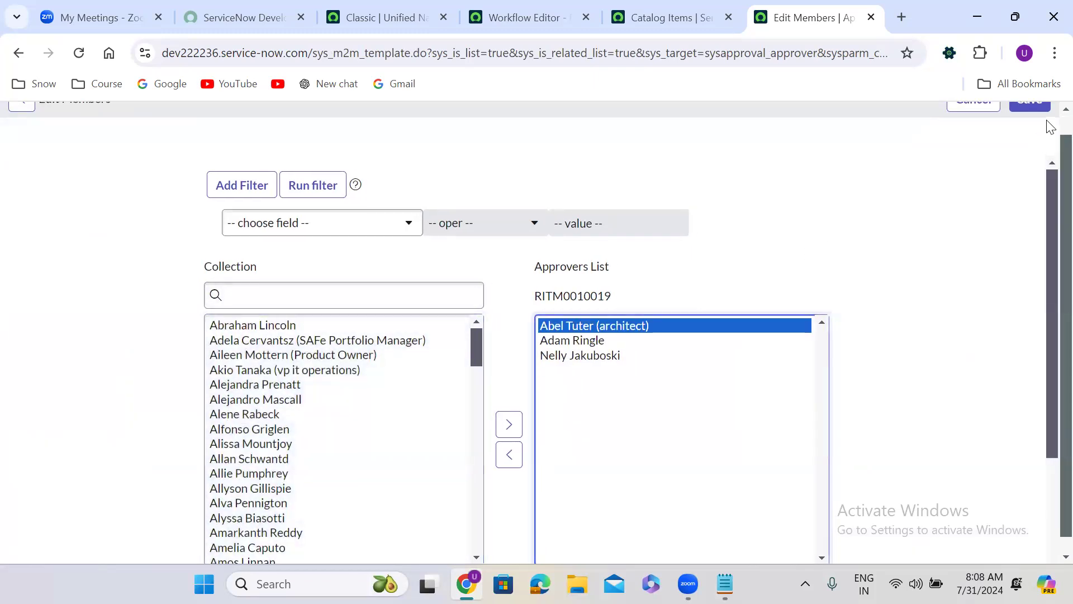
pyautogui.scroll(1, 1049, 129)
pyautogui.click(573, 363)
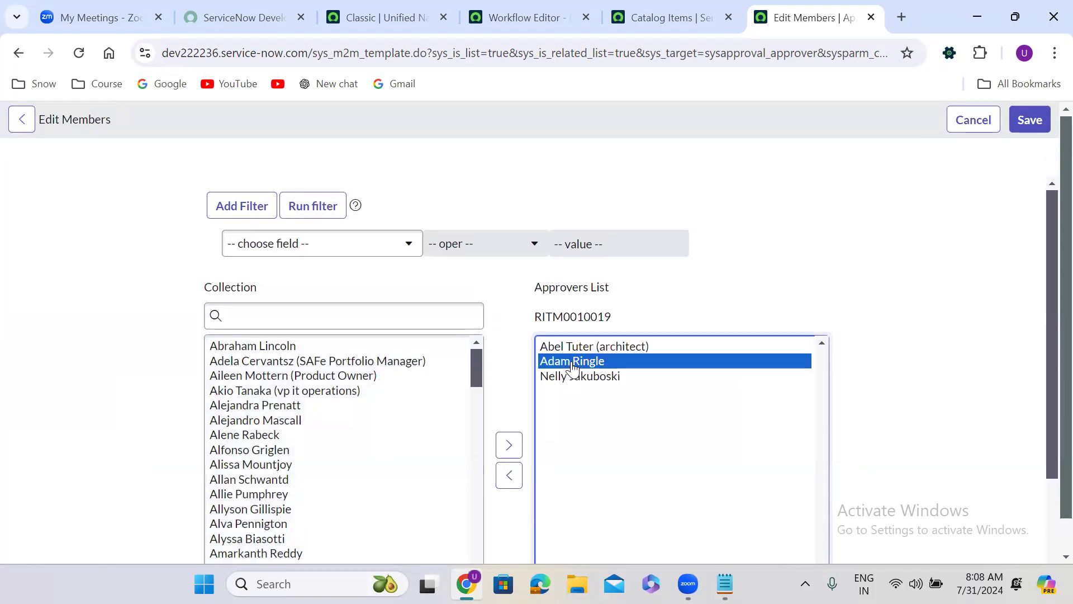
pyautogui.click(567, 348)
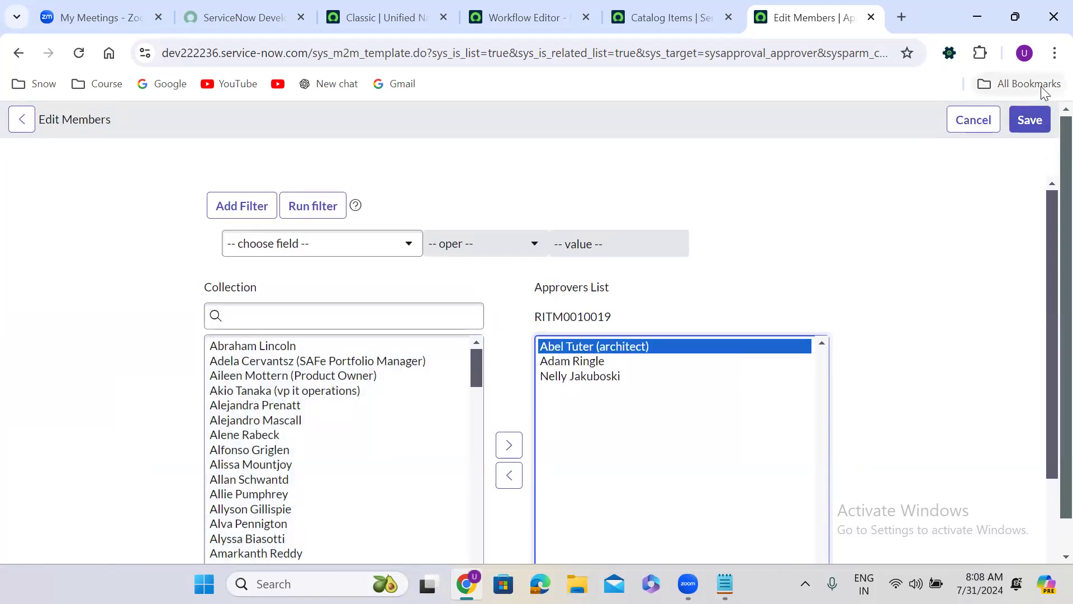
pyautogui.click(1037, 118)
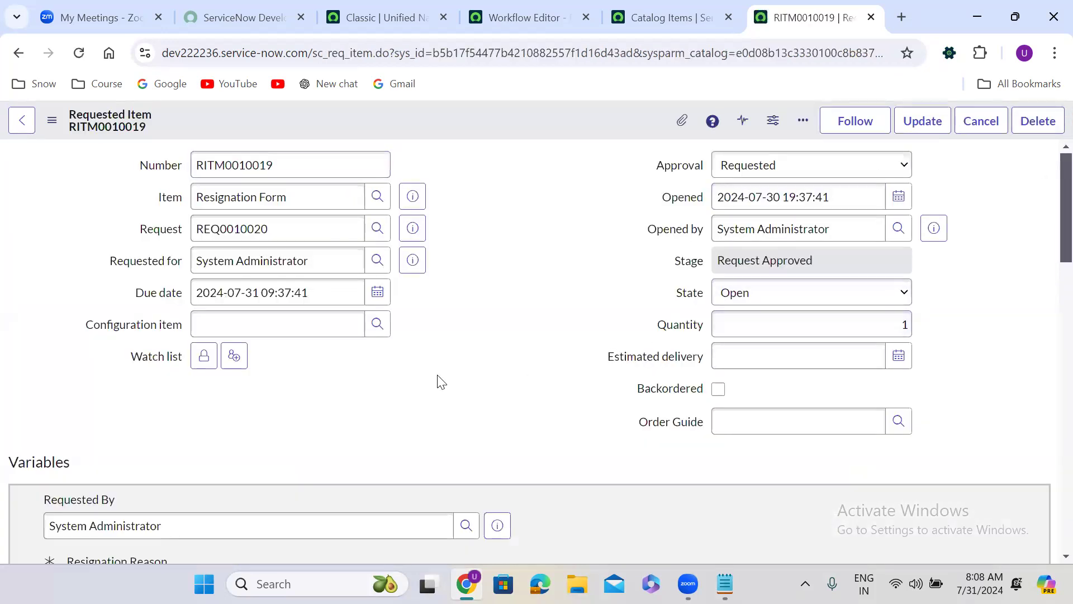
# Step: Set the approval state of the two newly added approvers of the requested item to Requested
pyautogui.scroll(-15, 439, 381)
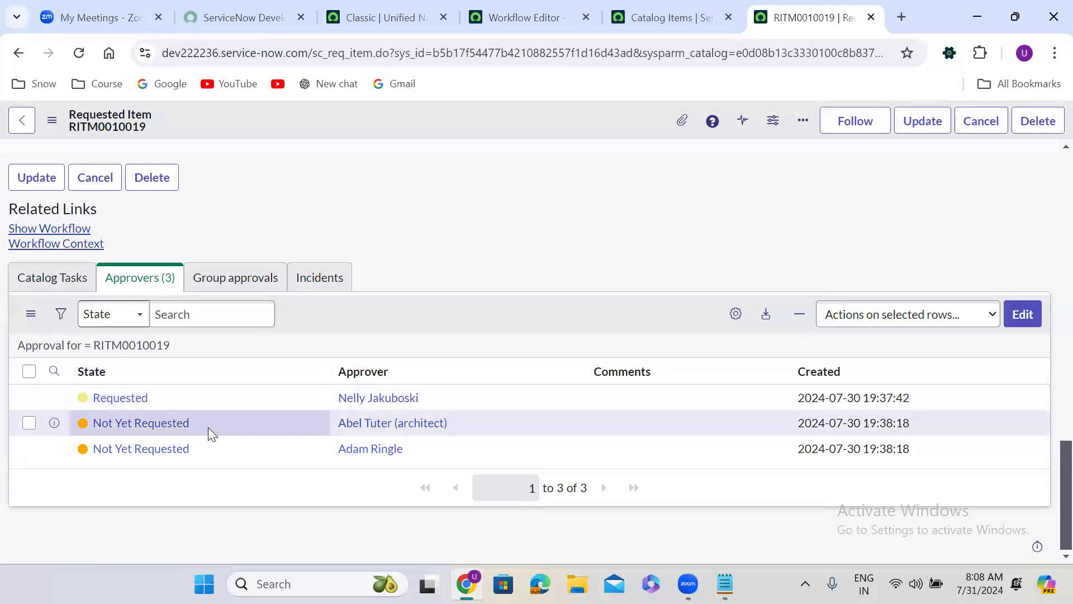
pyautogui.moveTo(207, 427); pyautogui.dragTo(202, 450)
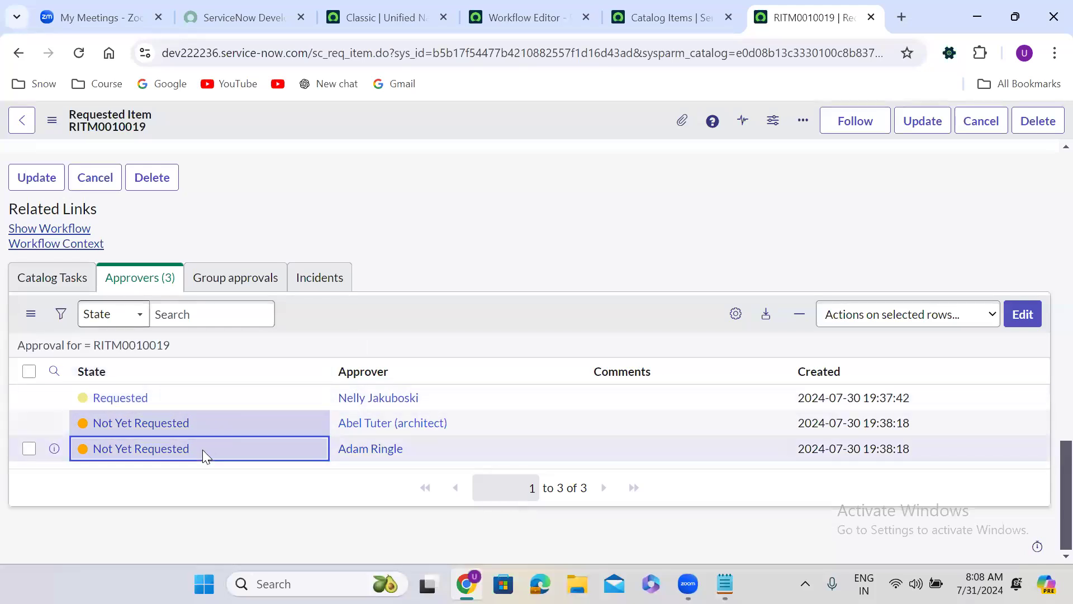
pyautogui.doubleClick(202, 450)
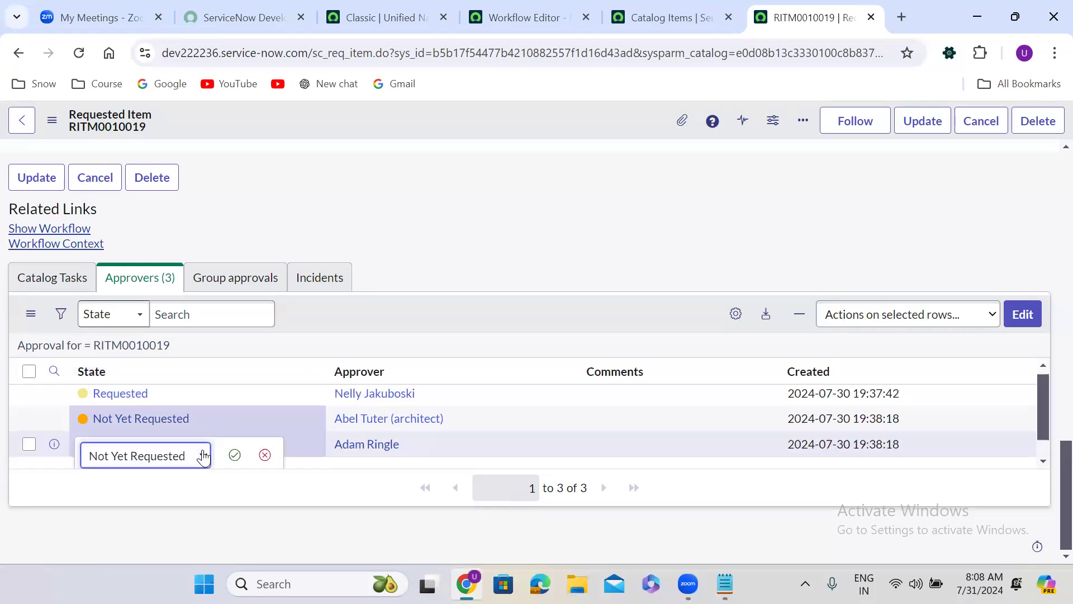
pyautogui.click(202, 455)
pyautogui.click(152, 490)
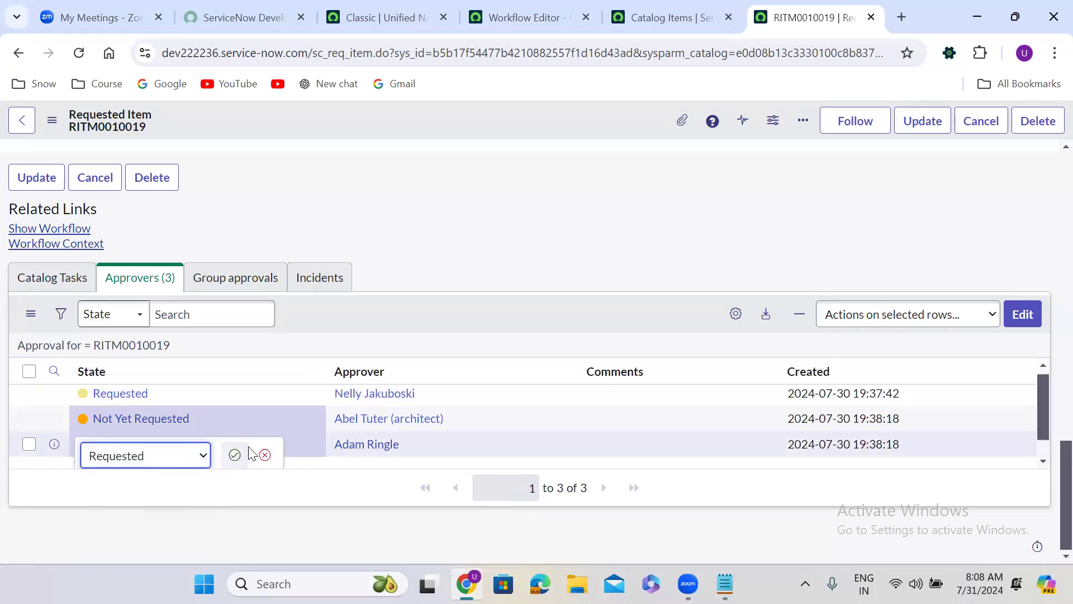
pyautogui.click(233, 455)
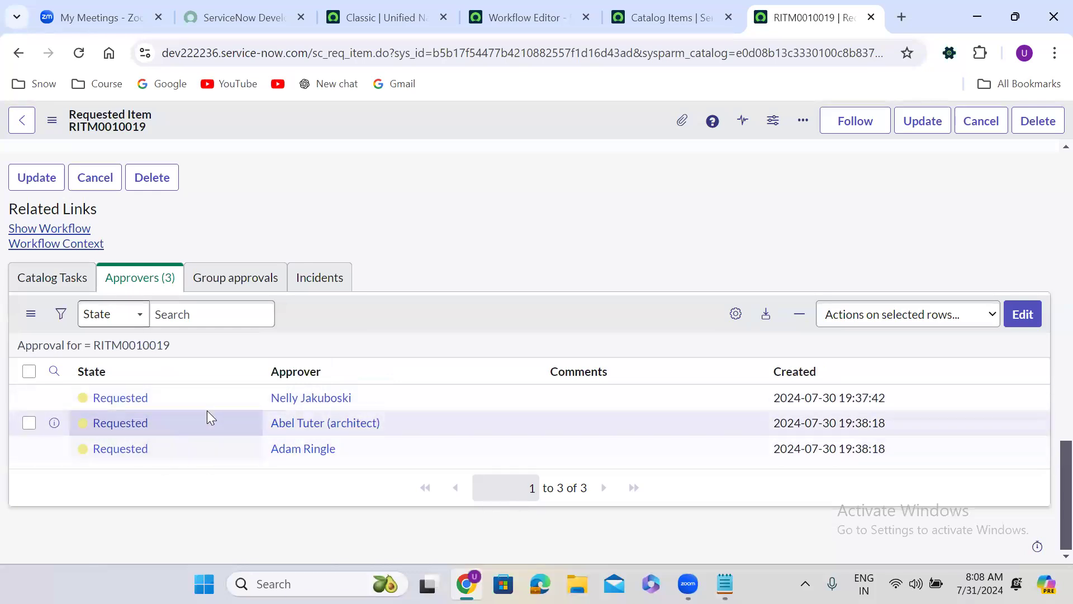
# Step: In the Resignation form workflow, move the Mark as approved activity closer to Branch to free space after Approval - User
pyautogui.click(532, 17)
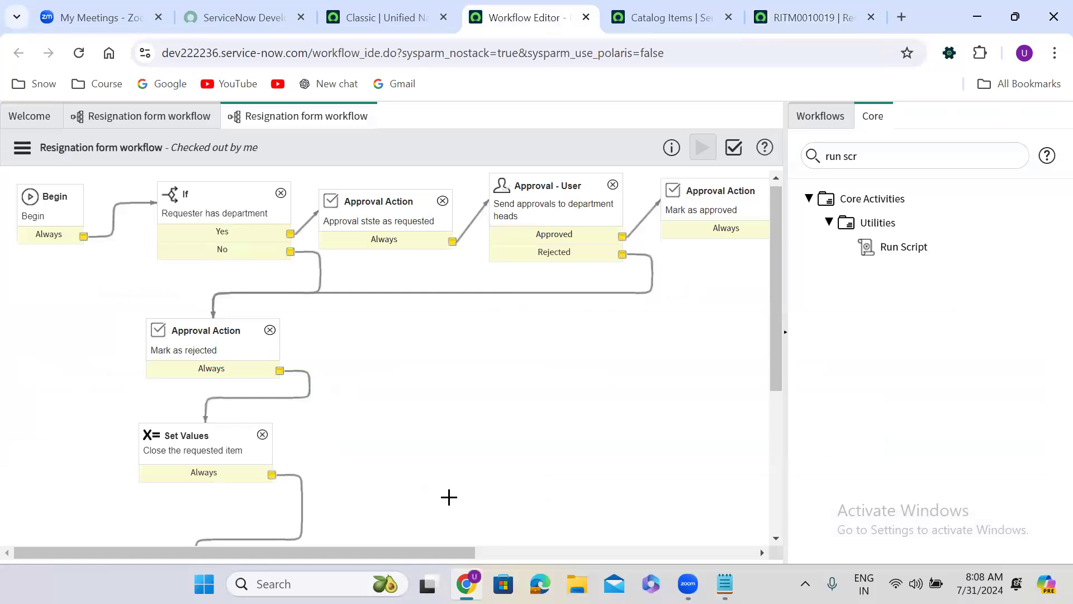
pyautogui.hscroll(5, 354, 540)
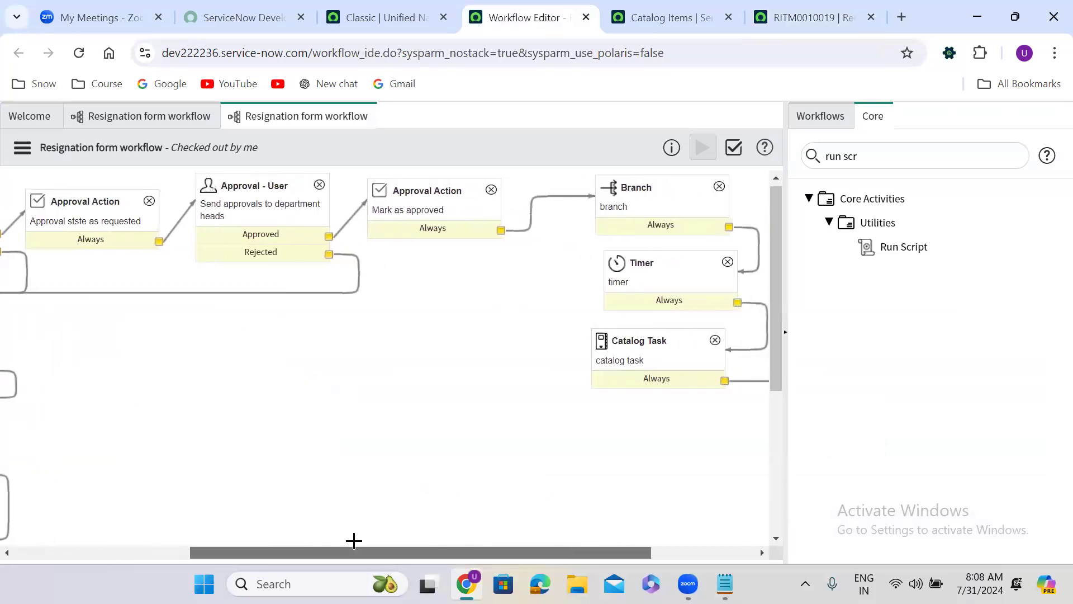
pyautogui.moveTo(415, 190); pyautogui.dragTo(511, 189)
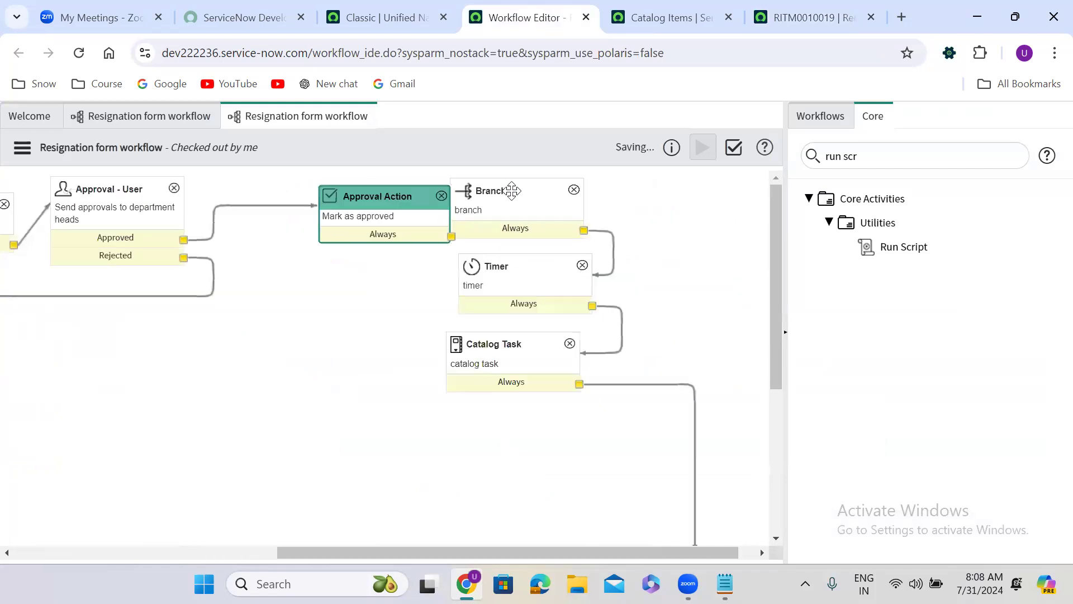
# Step: Find the Manual Approvals core activity, add it to the workflow canvas and name it "Wait for maual approavl"
pyautogui.click(856, 160)
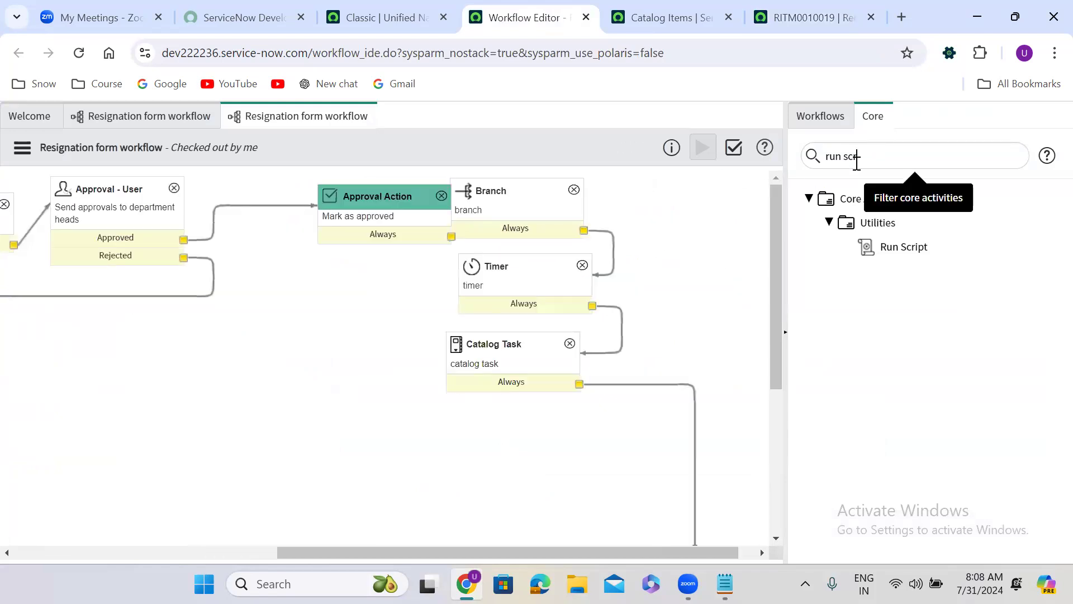
pyautogui.hotkey('ctrl', 'a')
pyautogui.write('manual')
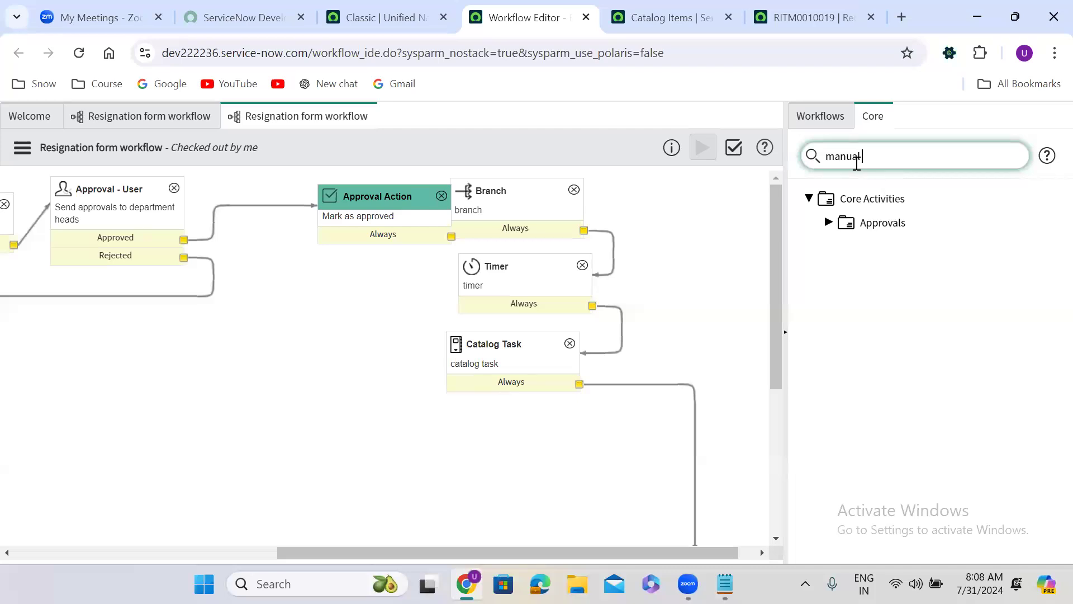
pyautogui.click(828, 223)
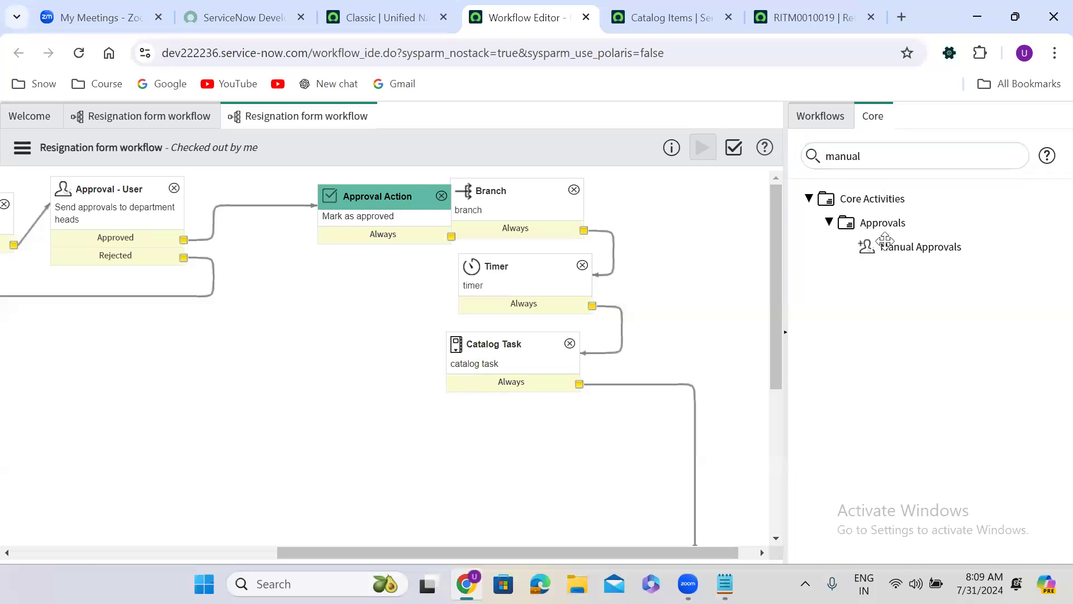
pyautogui.moveTo(917, 245); pyautogui.dragTo(322, 266)
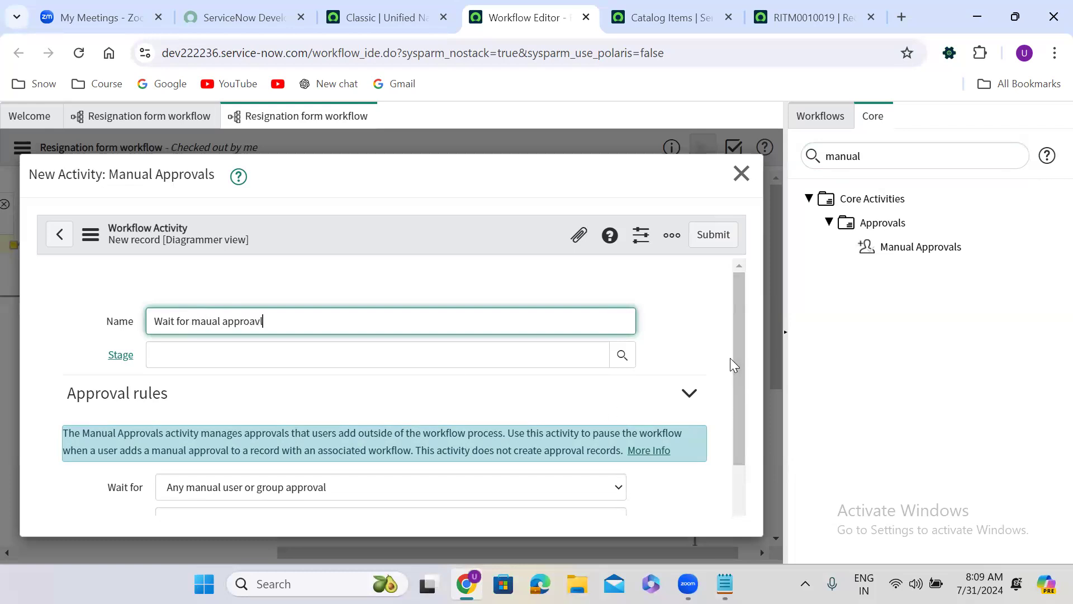
# Step: Have the manual approval activity wait for any manual user or group approval, and submit it
pyautogui.moveTo(740, 355); pyautogui.dragTo(743, 476)
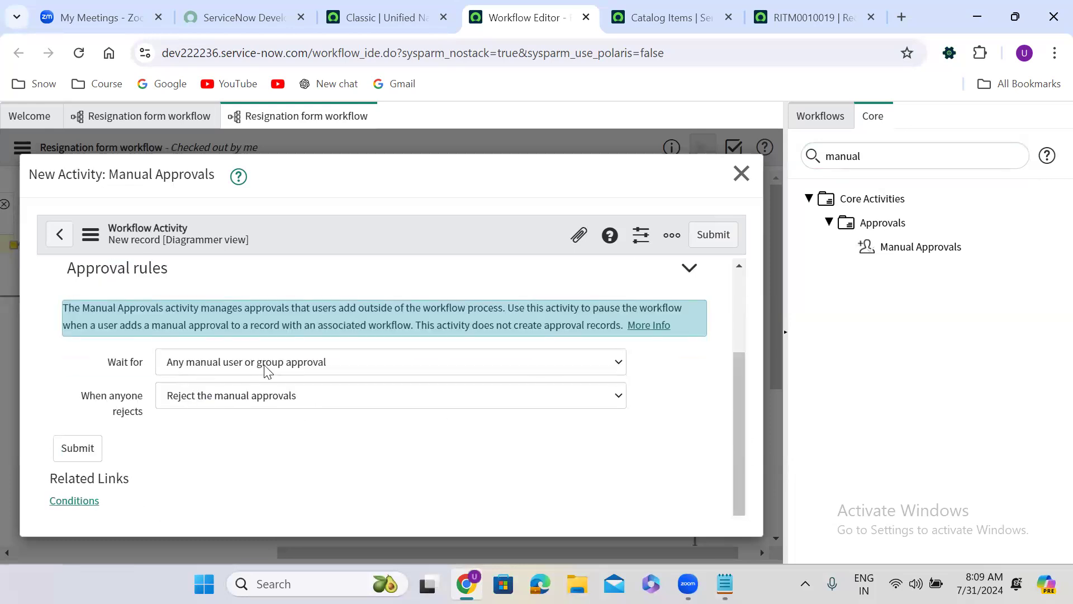
pyautogui.click(297, 369)
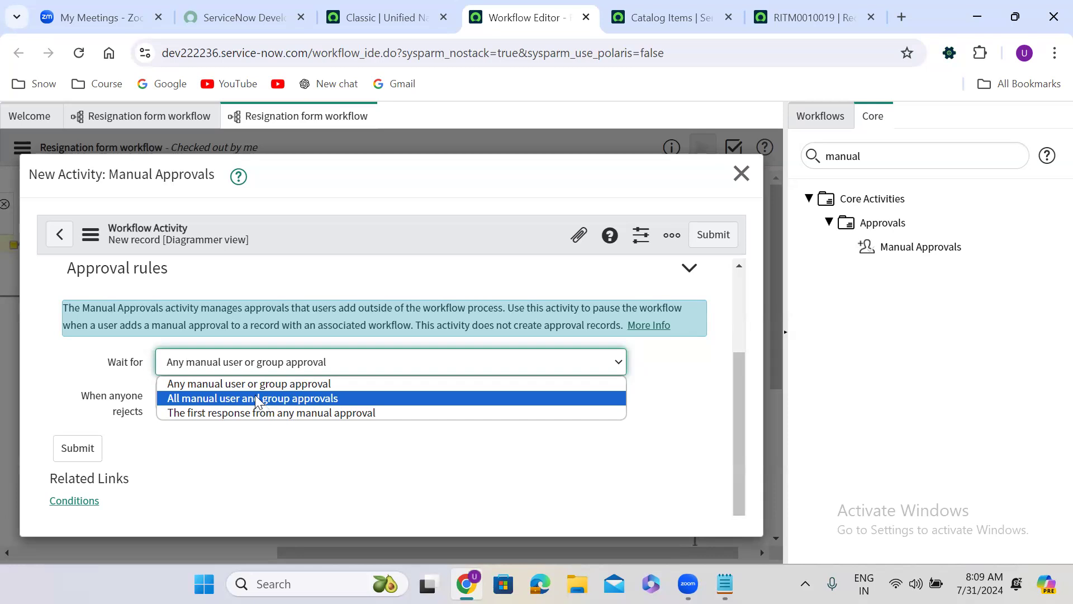
pyautogui.click(248, 383)
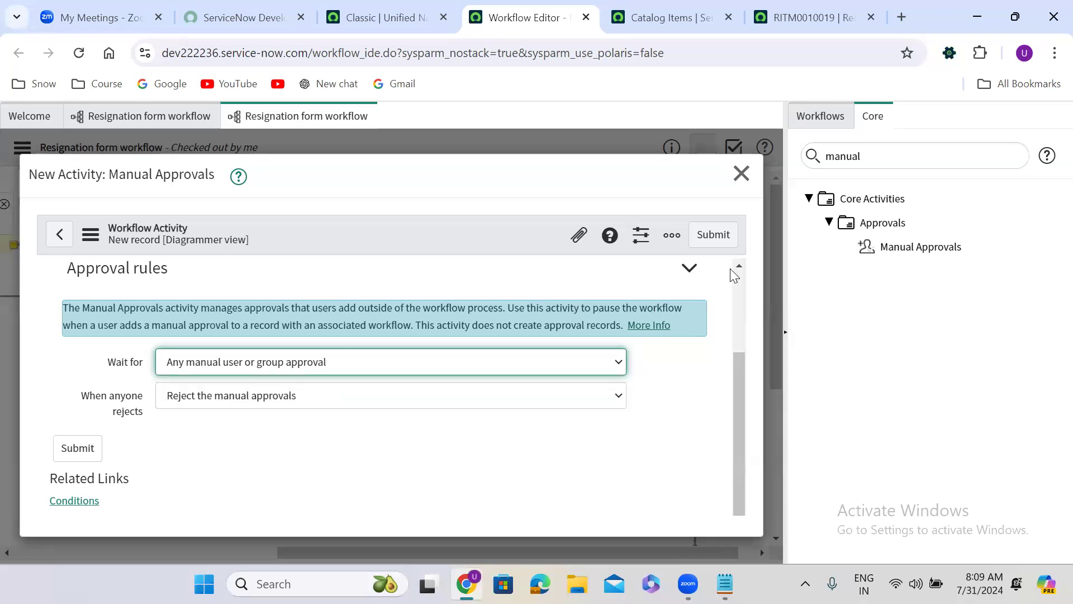
pyautogui.click(725, 237)
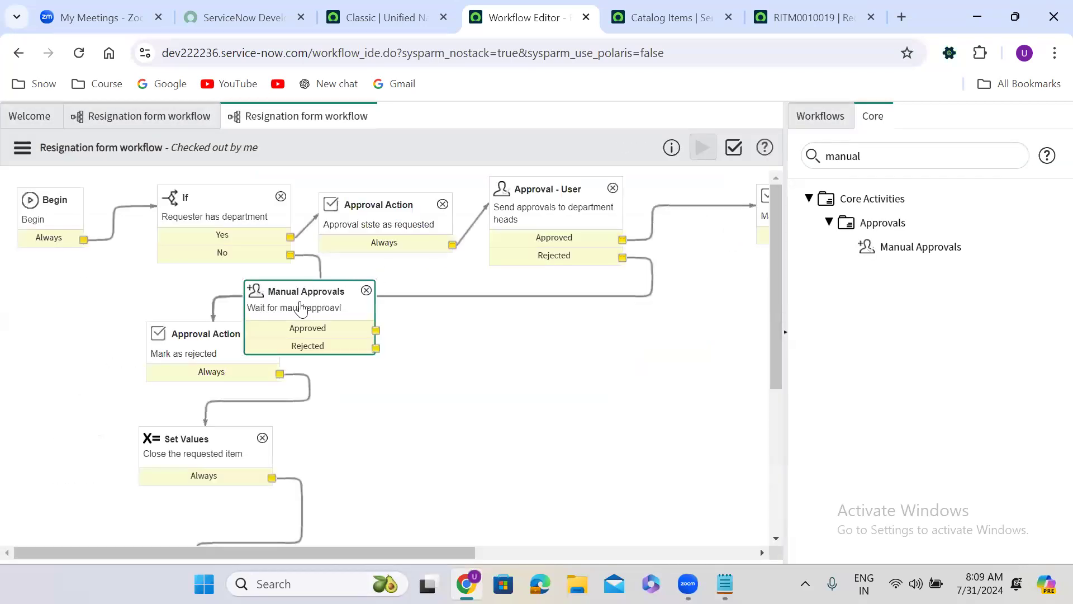
# Step: Place the Manual Approvals activity below and between the Approval - User and Mark as approved activities
pyautogui.moveTo(277, 291); pyautogui.dragTo(651, 323)
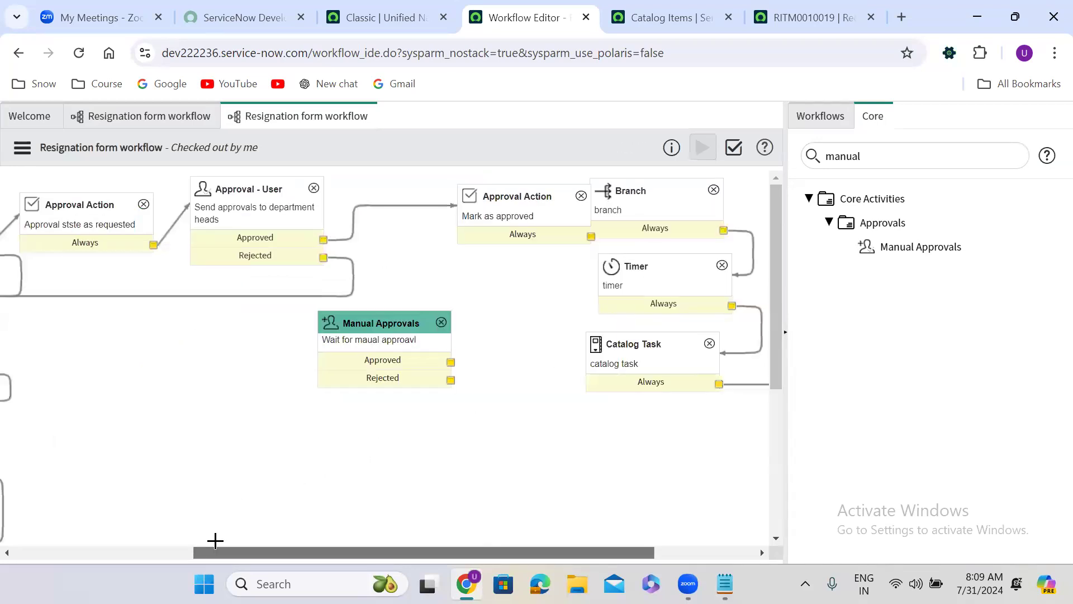
pyautogui.hscroll(2, 215, 540)
pyautogui.moveTo(255, 327); pyautogui.dragTo(279, 307)
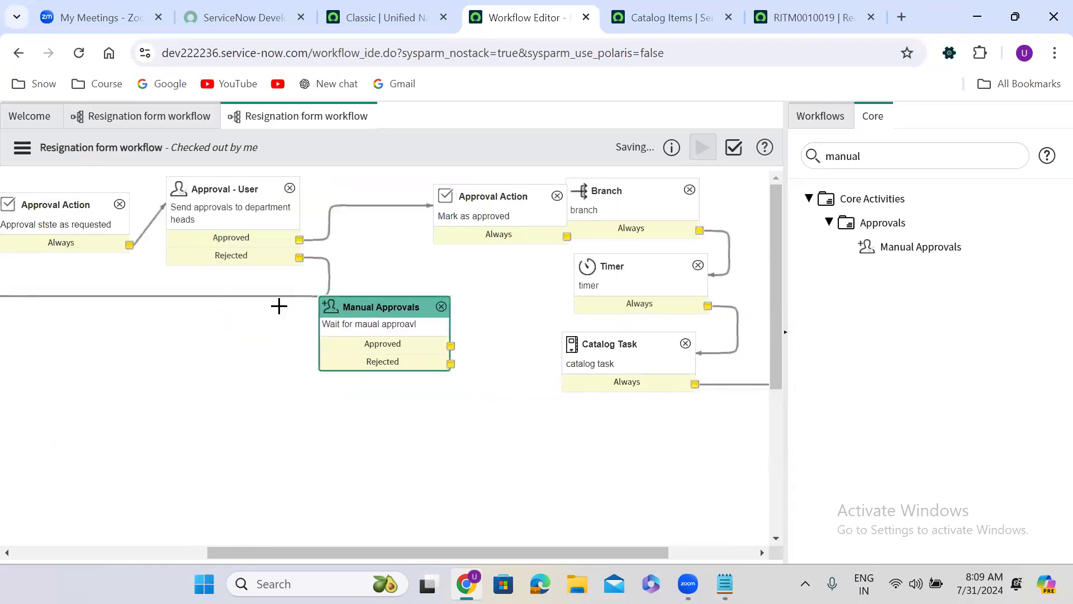
# Step: Replace the direct transition from Approval - User to Mark as approved with one routed through the Approved outcome of Manual Approvals
pyautogui.click(383, 202)
pyautogui.press('Delete')
pyautogui.moveTo(299, 240); pyautogui.dragTo(386, 328)
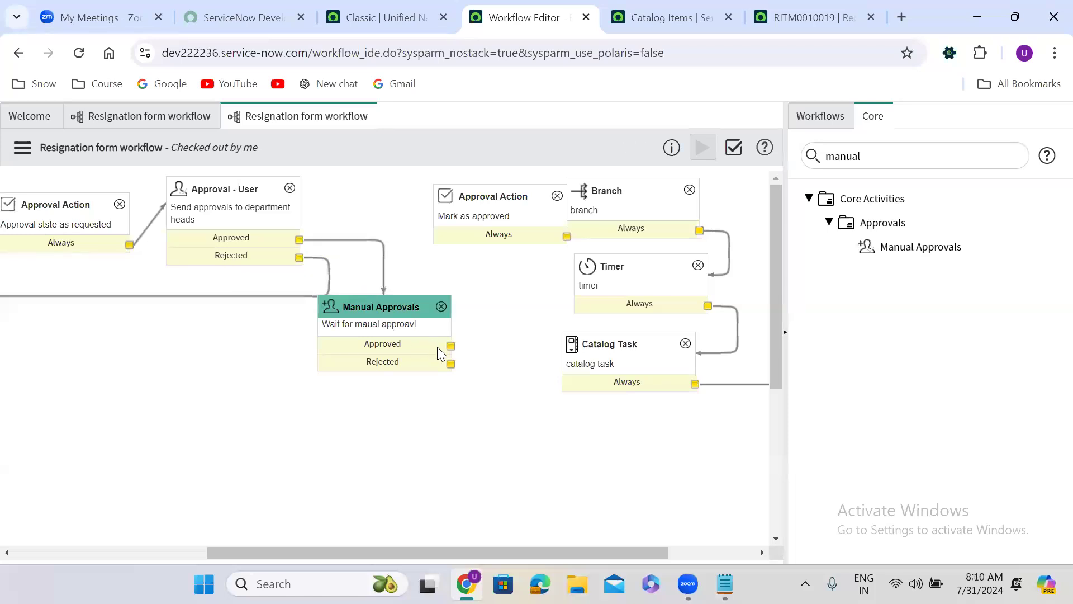
pyautogui.moveTo(450, 346); pyautogui.dragTo(455, 228)
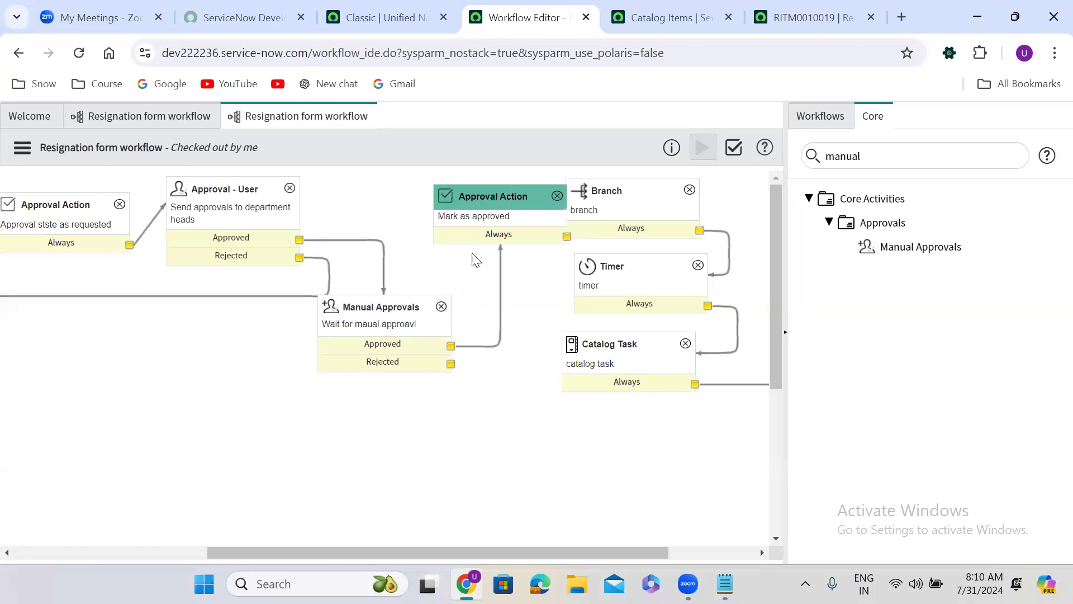
# Step: Connect the Rejected outcome of Manual Approvals to the Mark as rejected activity and shift Manual Approvals slightly upward
pyautogui.hscroll(-3, 273, 541)
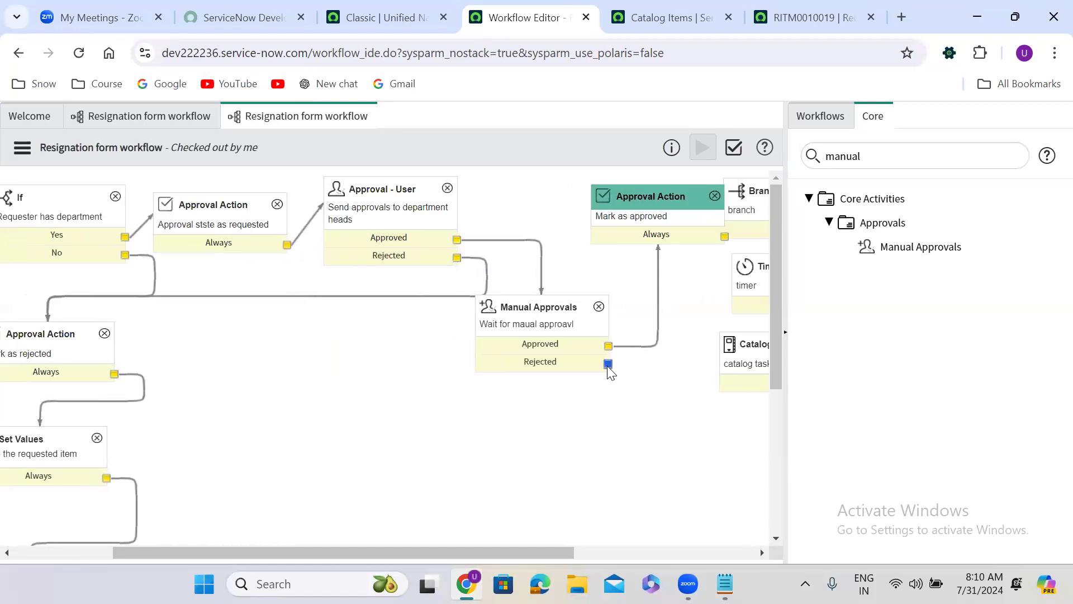
pyautogui.moveTo(608, 364); pyautogui.dragTo(98, 362)
pyautogui.hscroll(3, 532, 303)
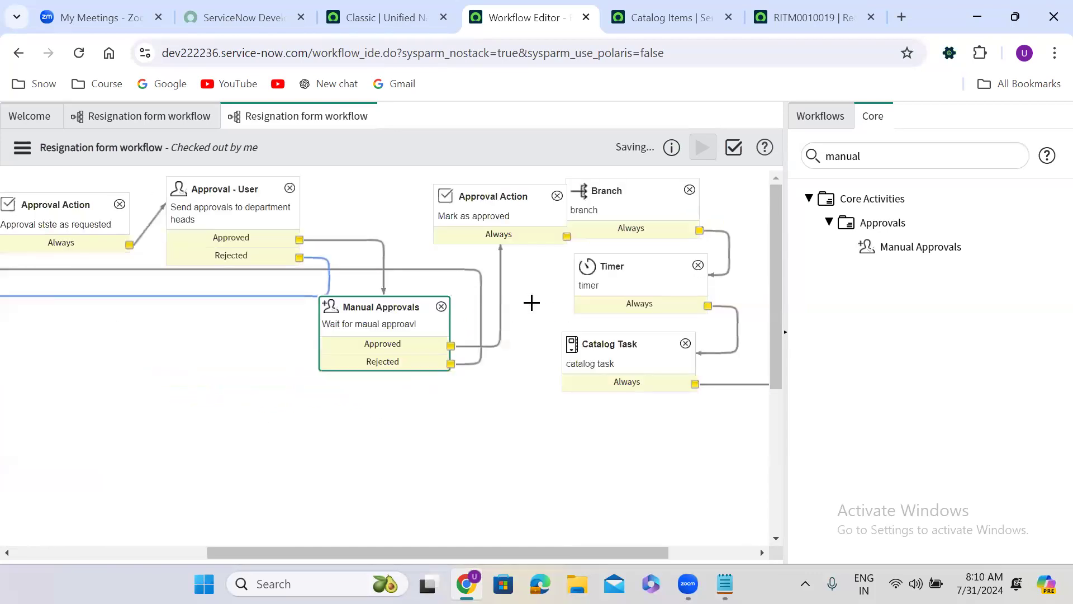
pyautogui.moveTo(372, 307); pyautogui.dragTo(378, 282)
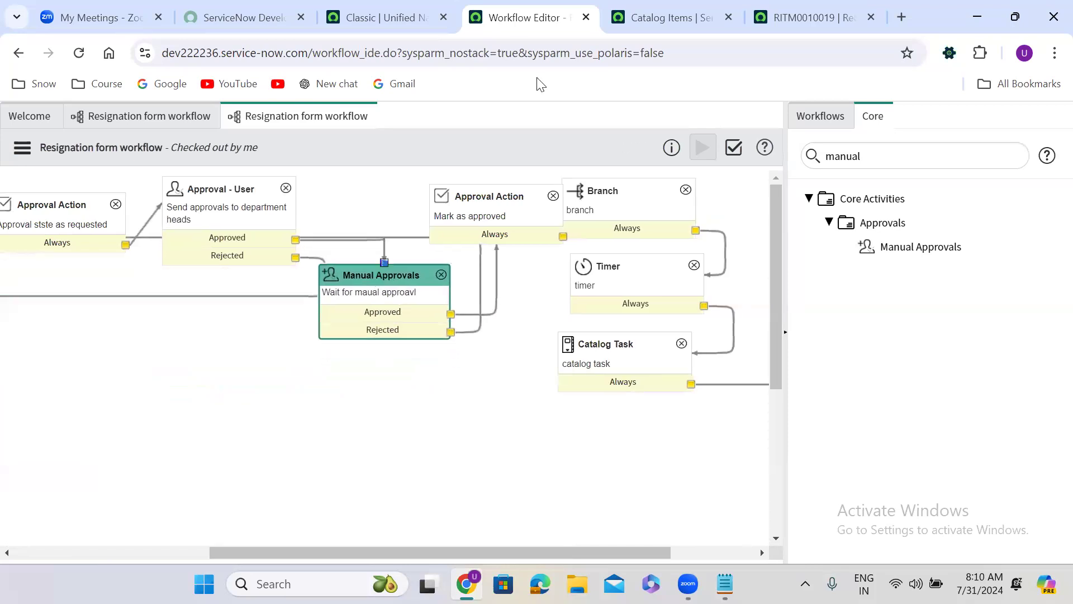
# Step: Return to the requested item and open the record of its Resignation Form catalog item
pyautogui.click(816, 4)
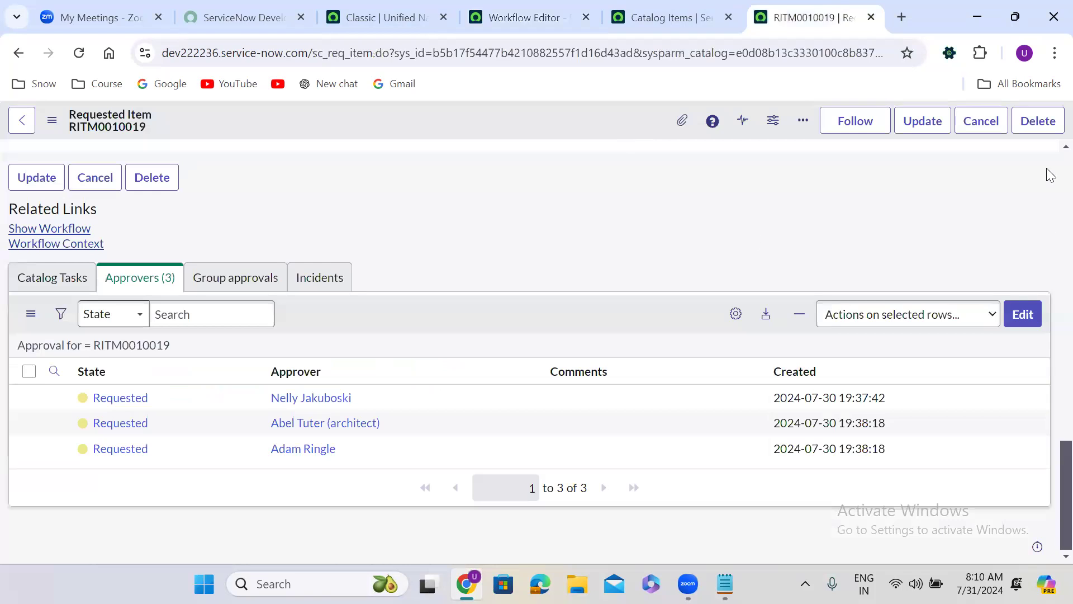
pyautogui.scroll(15, 1046, 169)
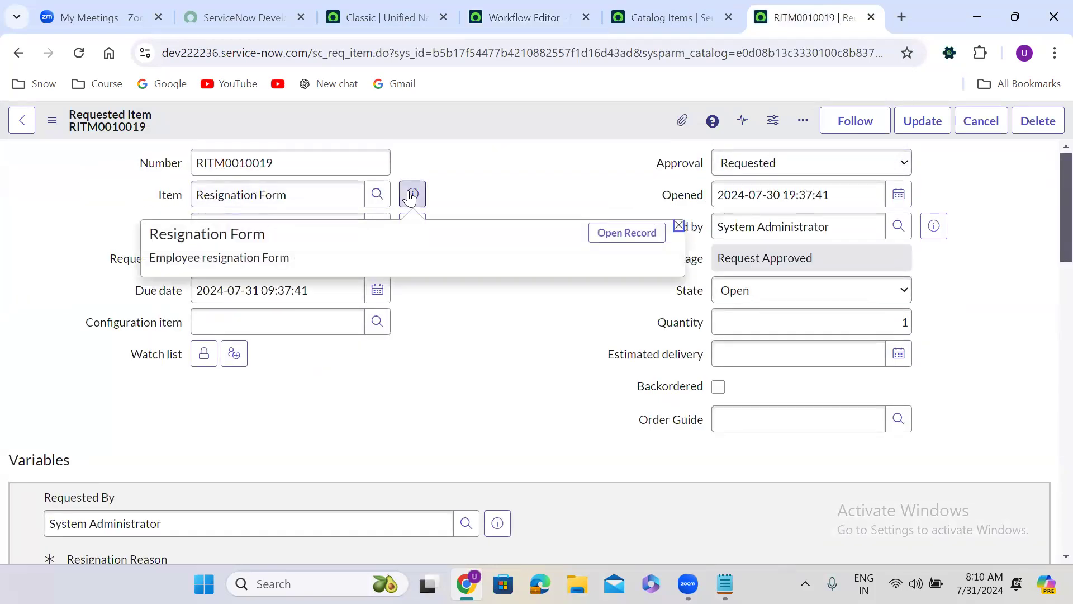
pyautogui.click(627, 233)
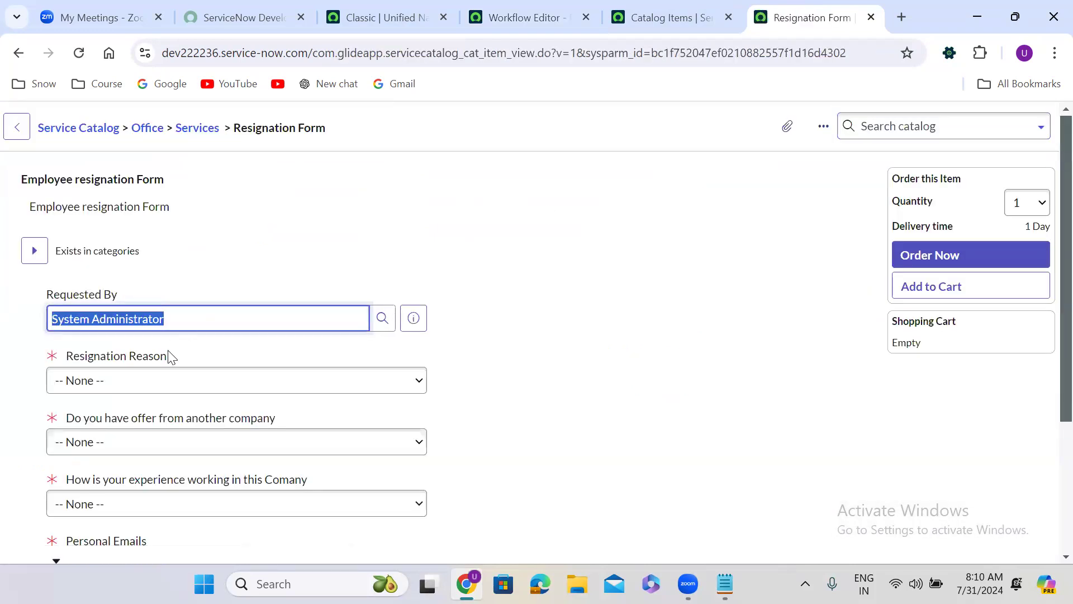
# Step: Answer the resignation form with reason Better oppertunity, offer from another company Yes, and working experience Great
pyautogui.click(113, 380)
pyautogui.click(111, 418)
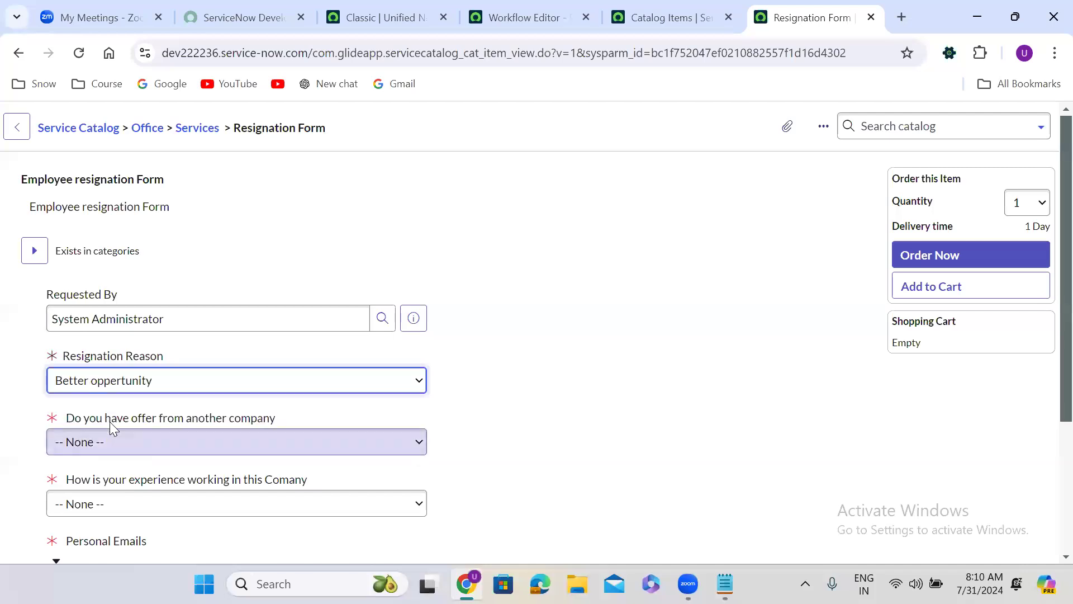
pyautogui.click(119, 445)
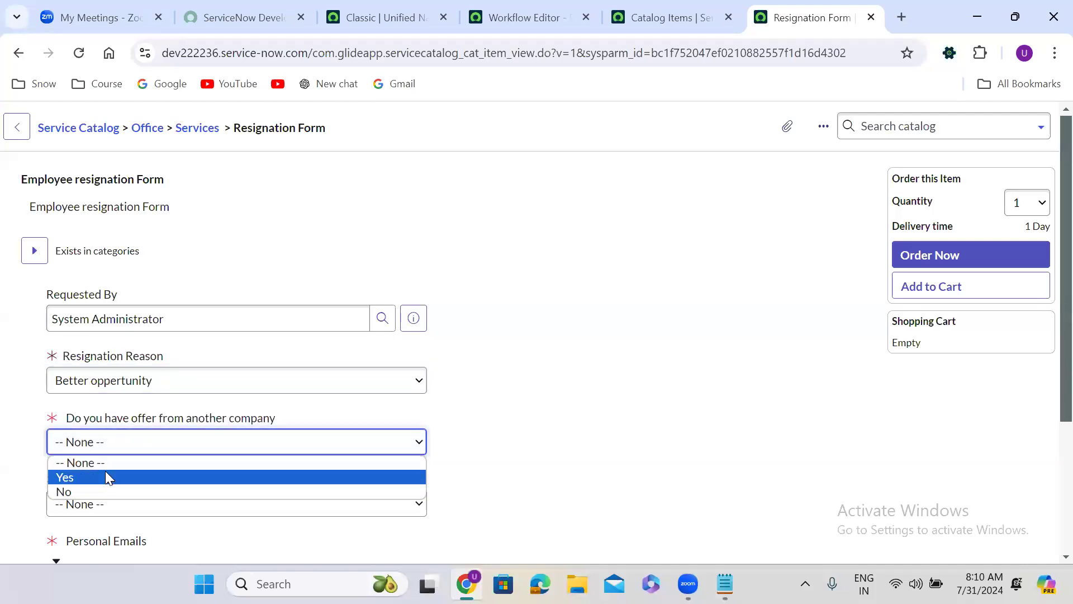
pyautogui.click(106, 477)
pyautogui.scroll(-1, 493, 397)
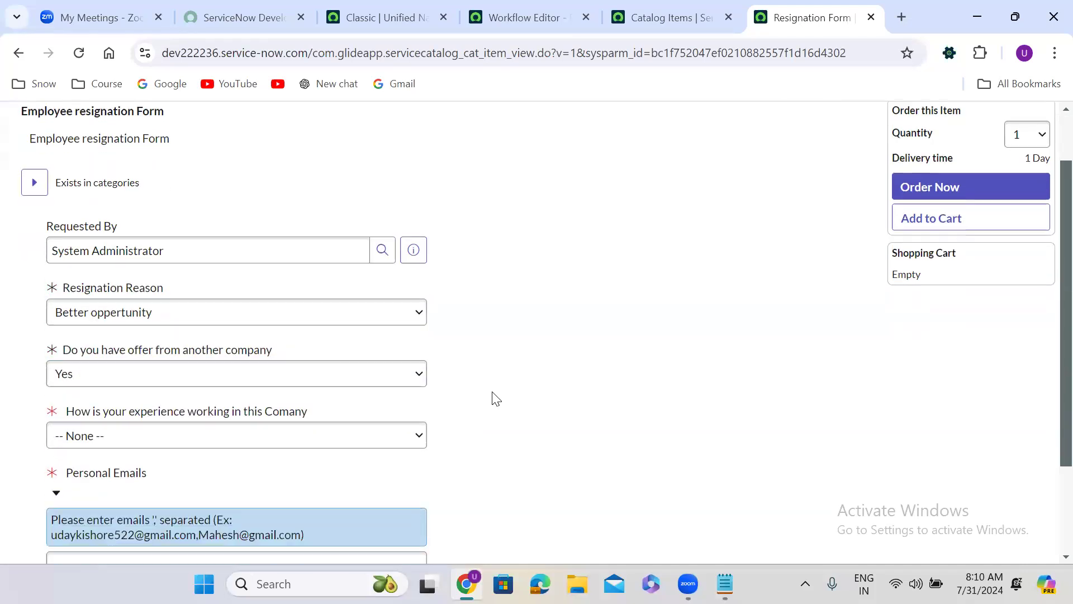
pyautogui.scroll(-2, 493, 398)
pyautogui.click(132, 311)
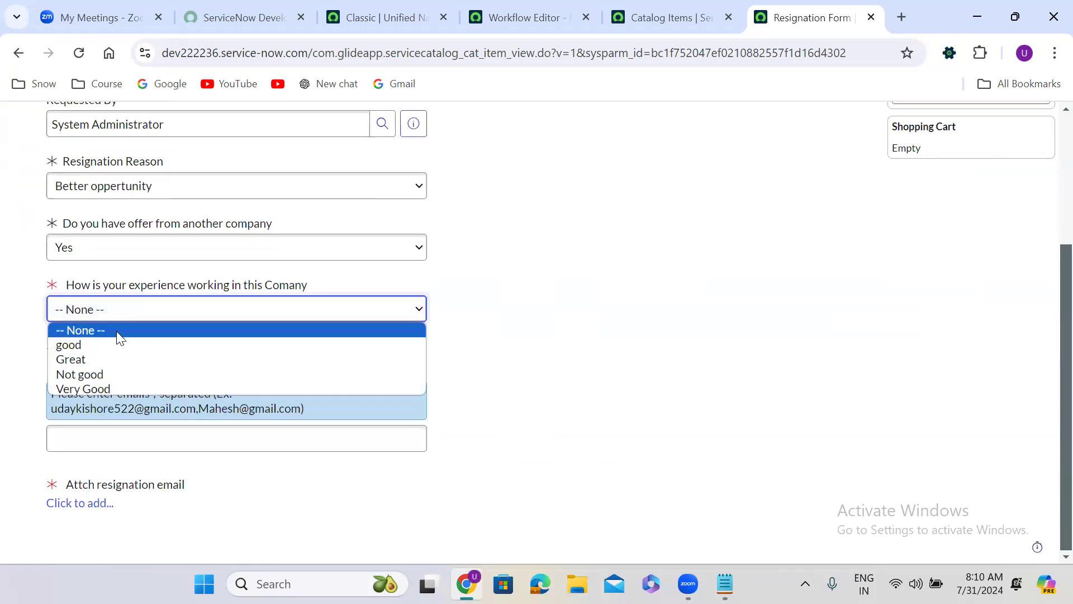
pyautogui.click(106, 359)
# Step: Fill in the personal emails with the two sample addresses copied from the field's help text
pyautogui.moveTo(54, 414); pyautogui.dragTo(300, 415)
pyautogui.hotkey('ctrl', 'c')
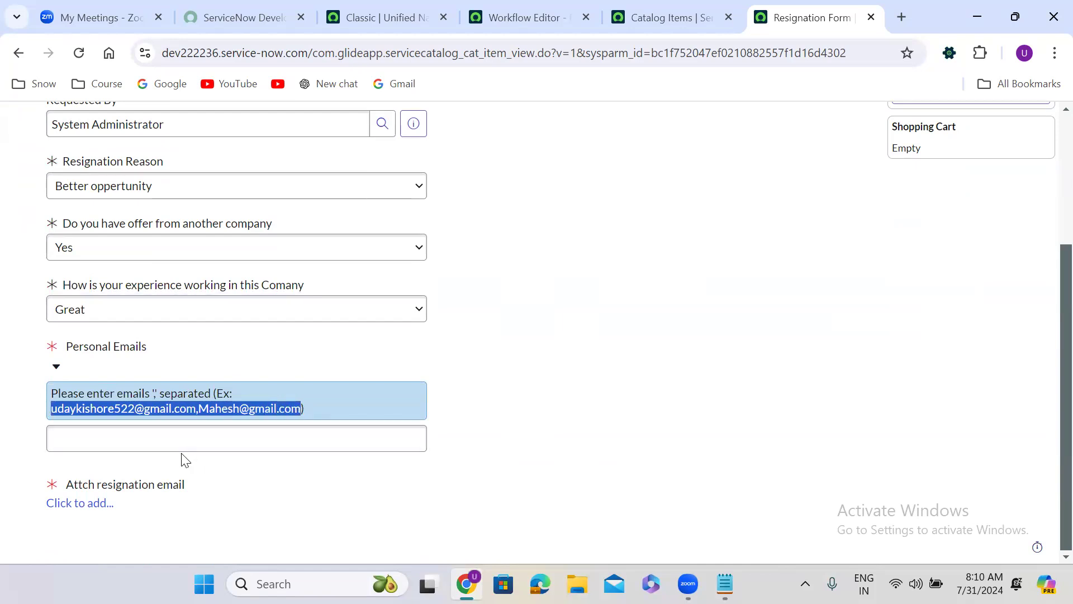
pyautogui.click(165, 436)
pyautogui.hotkey('ctrl', 'v')
pyautogui.click(484, 431)
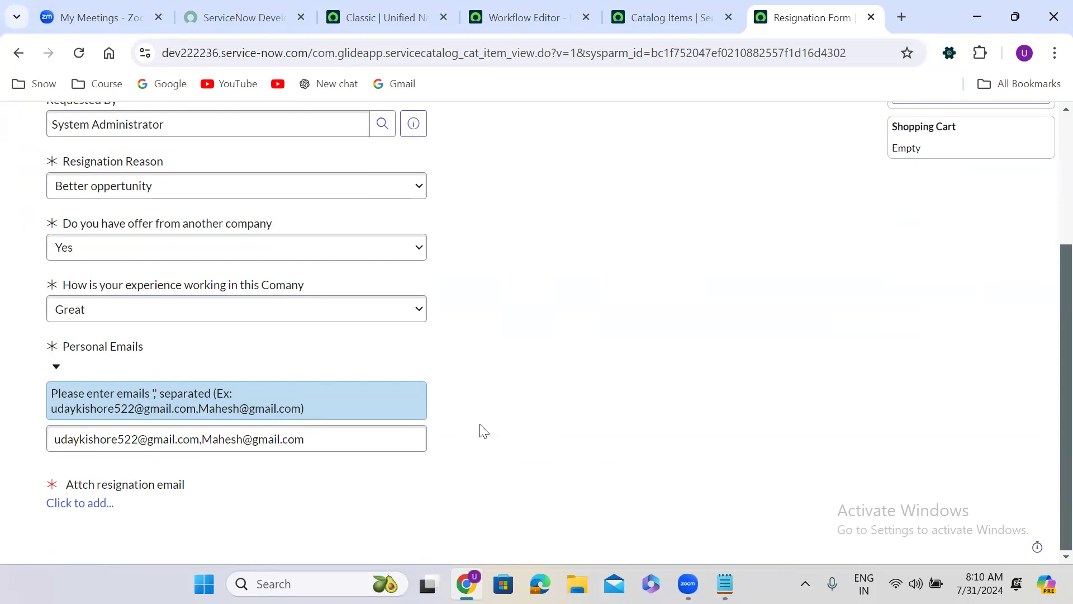
# Step: Attach the "onsubmit use cases" text file as the resignation email and order the Resignation Form
pyautogui.click(103, 503)
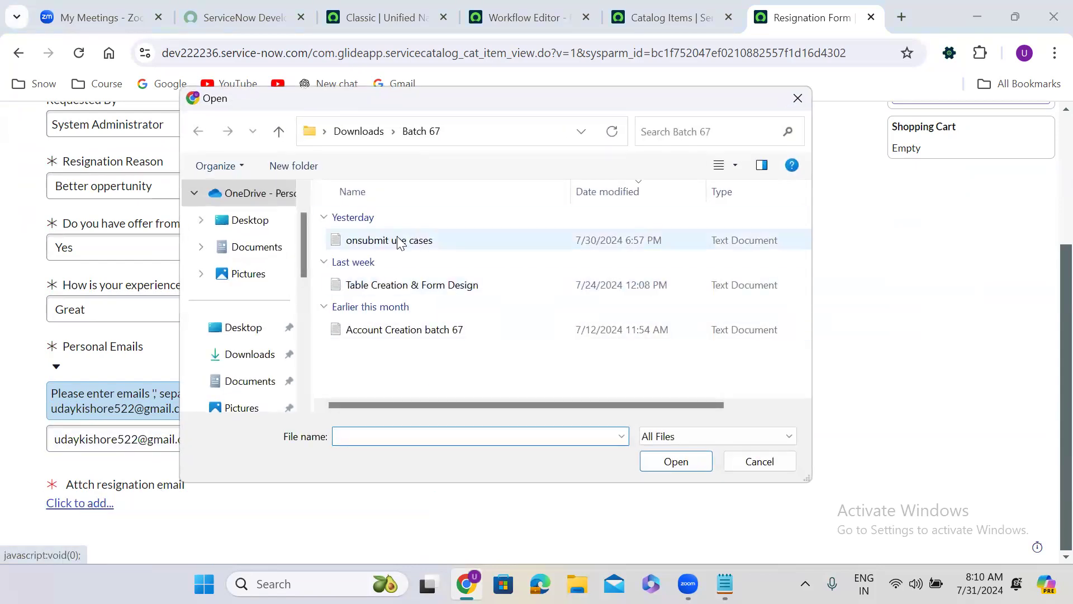
pyautogui.click(400, 242)
pyautogui.click(682, 467)
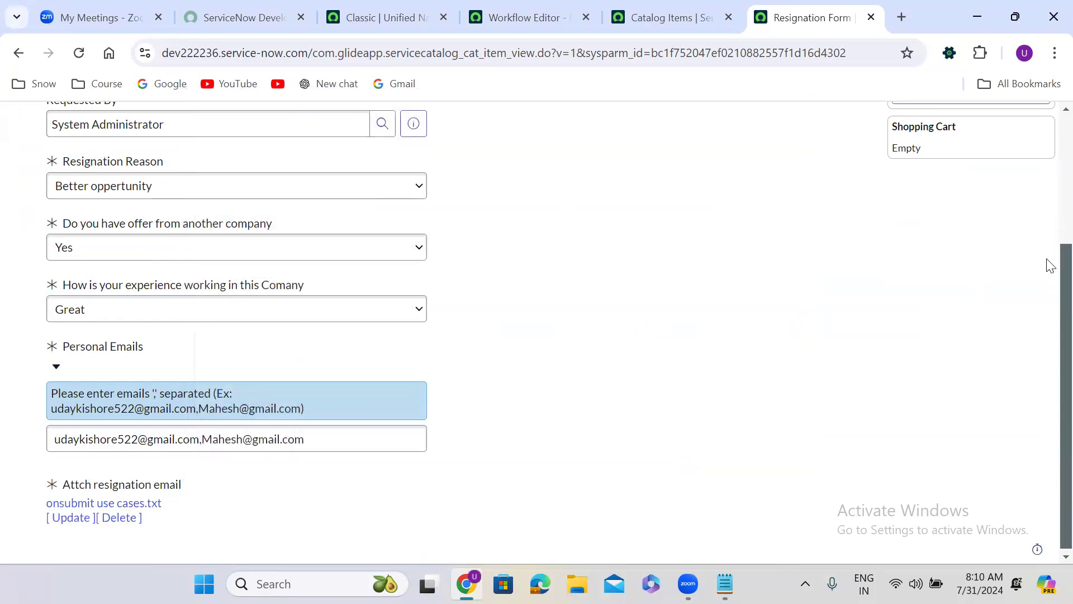
pyautogui.scroll(5, 1046, 177)
pyautogui.click(940, 246)
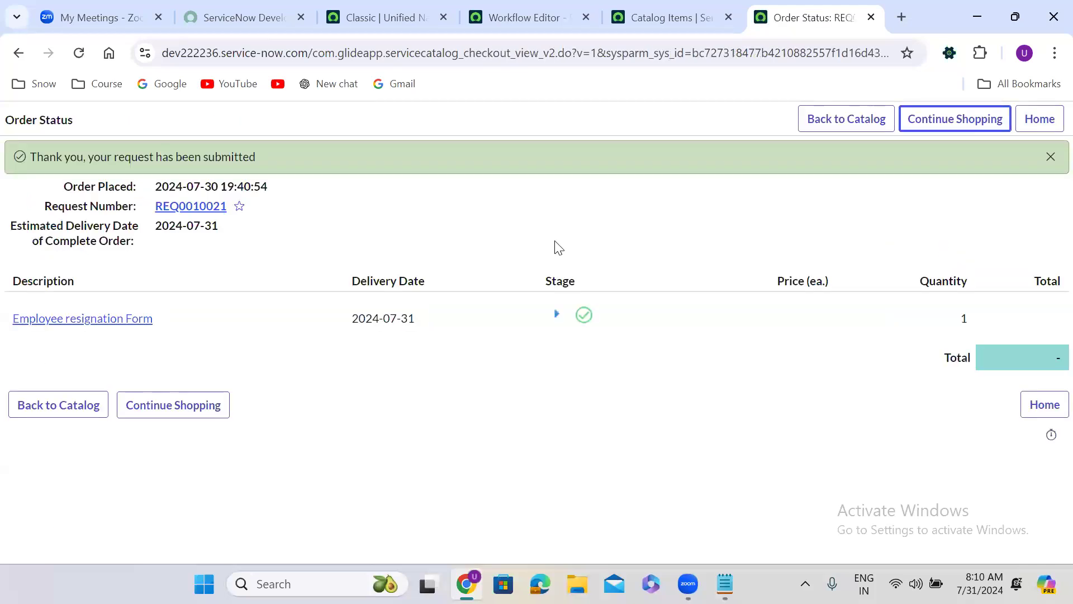
# Step: Open the requested item for the Employee resignation Form from the order status and go to its approvers list
pyautogui.click(65, 325)
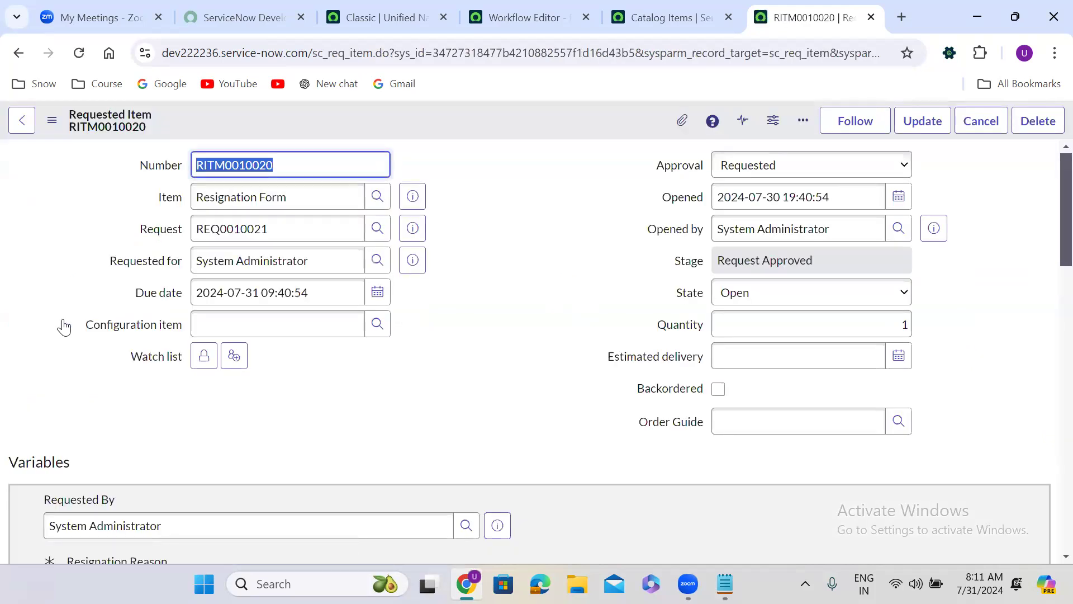
pyautogui.click(437, 376)
pyautogui.scroll(-15, 436, 375)
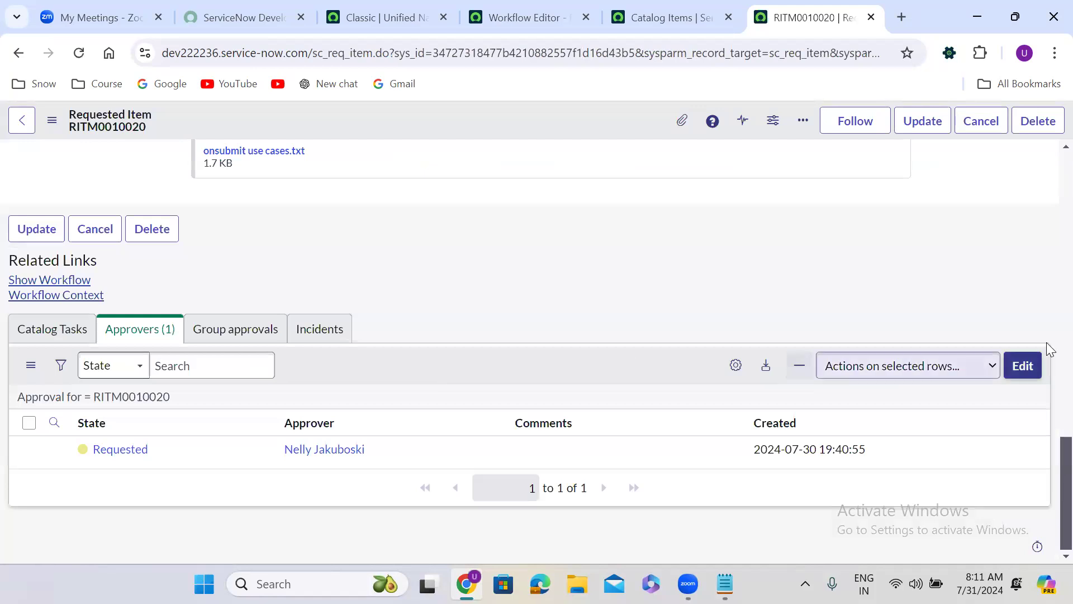
# Step: Add two more users from the collection, one of them the architect, to the requested item's approvers and save
pyautogui.click(1015, 372)
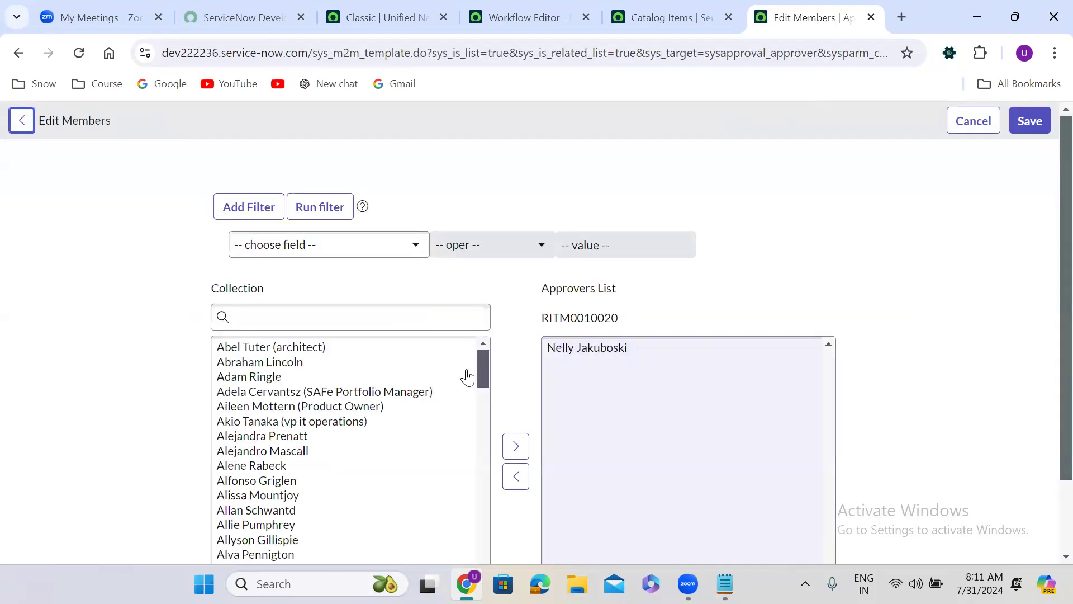
pyautogui.doubleClick(281, 353)
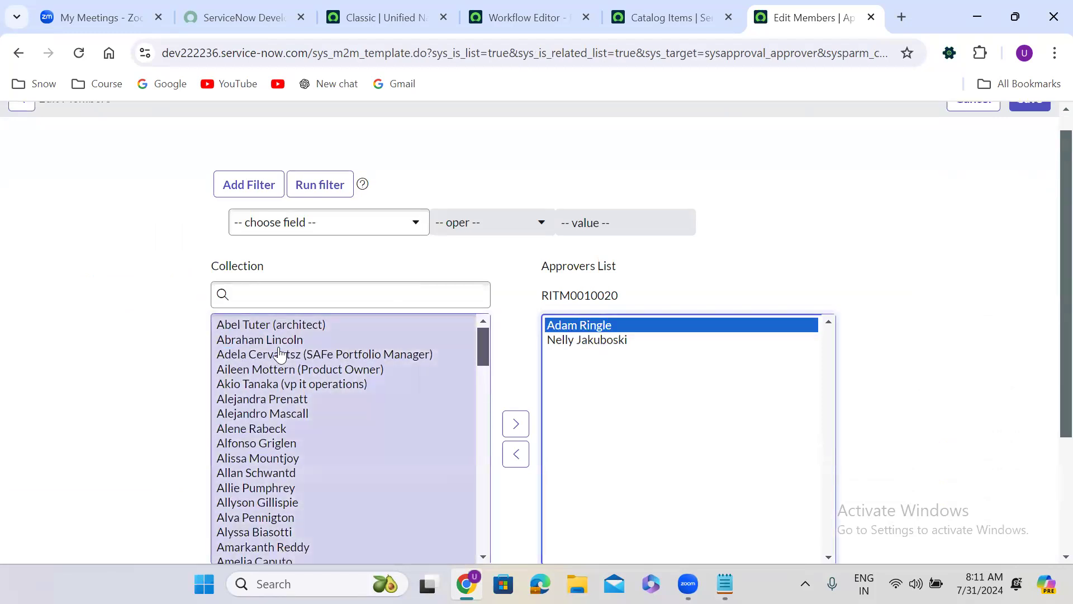
pyautogui.click(279, 329)
pyautogui.doubleClick(278, 329)
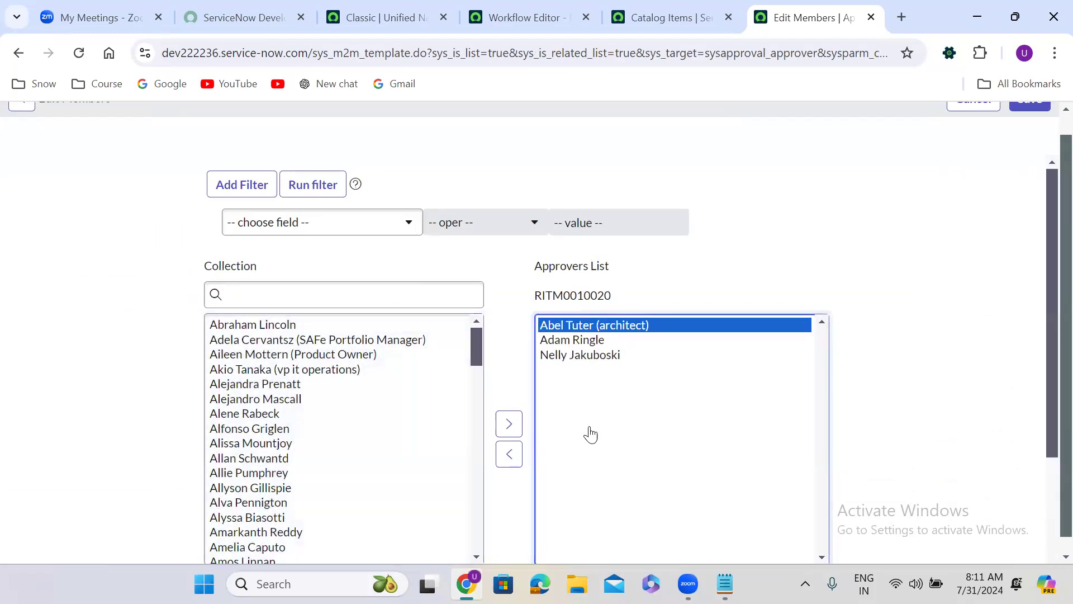
pyautogui.scroll(1, 1049, 124)
pyautogui.click(1033, 120)
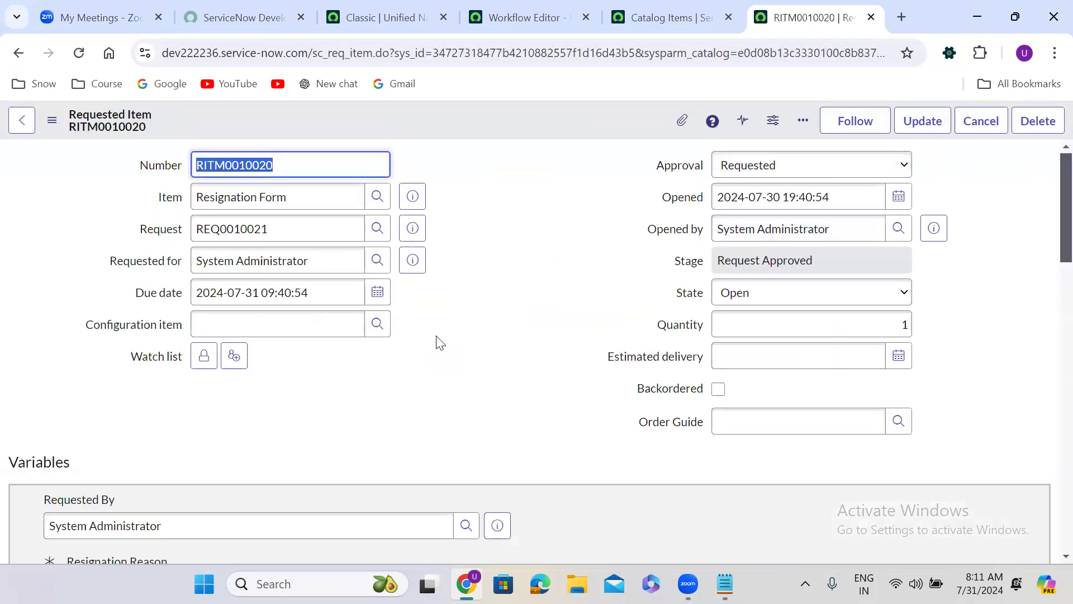
# Step: Set the approval state of the two newly added approvers to Requested in a single edit
pyautogui.scroll(-10, 439, 342)
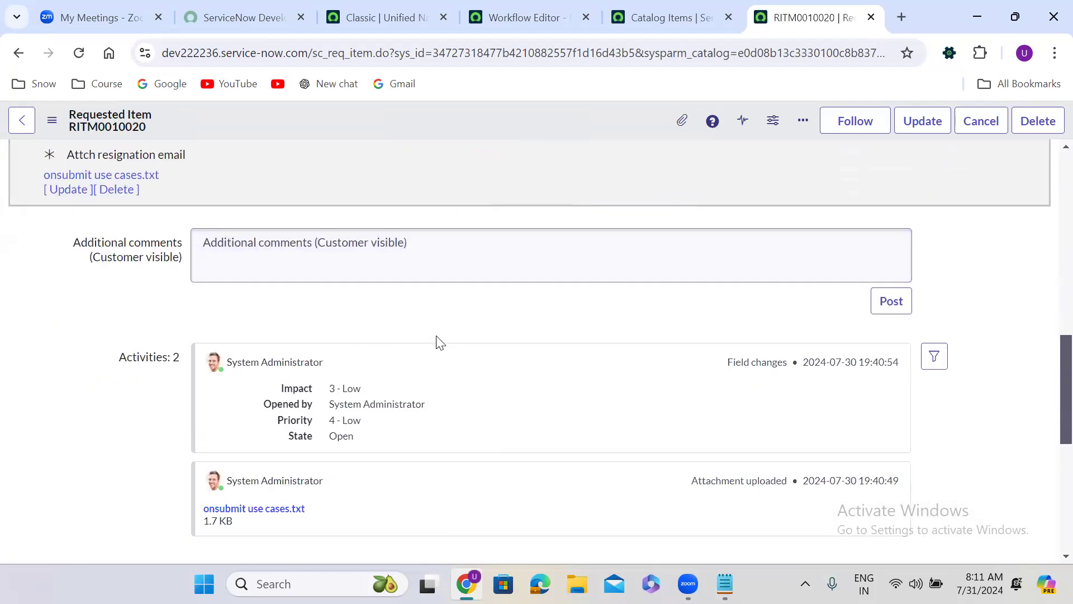
pyautogui.scroll(-5, 439, 342)
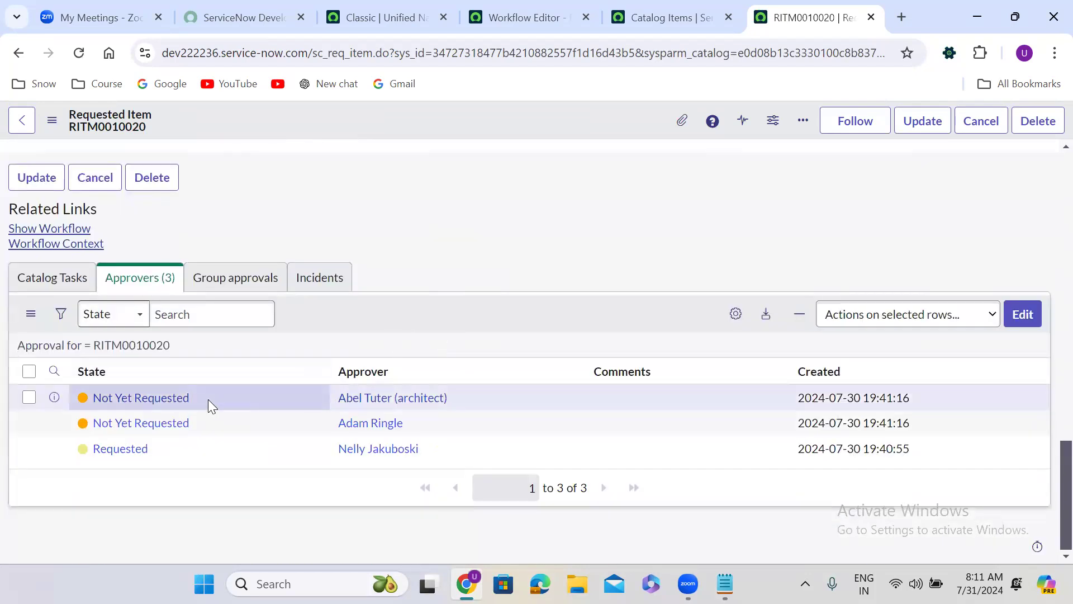
pyautogui.moveTo(208, 399); pyautogui.dragTo(205, 413)
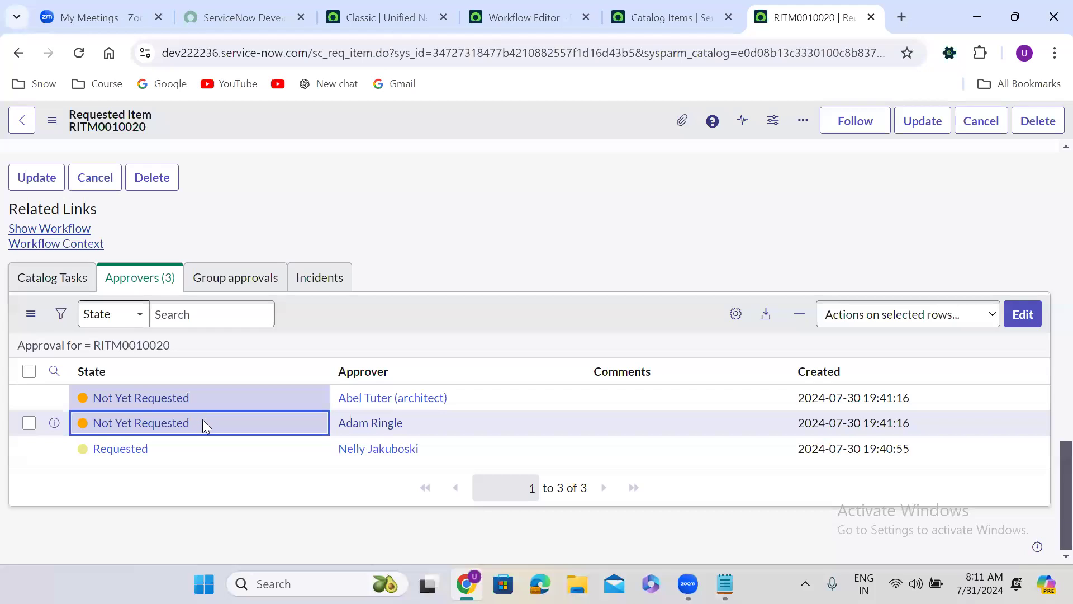
pyautogui.doubleClick(202, 423)
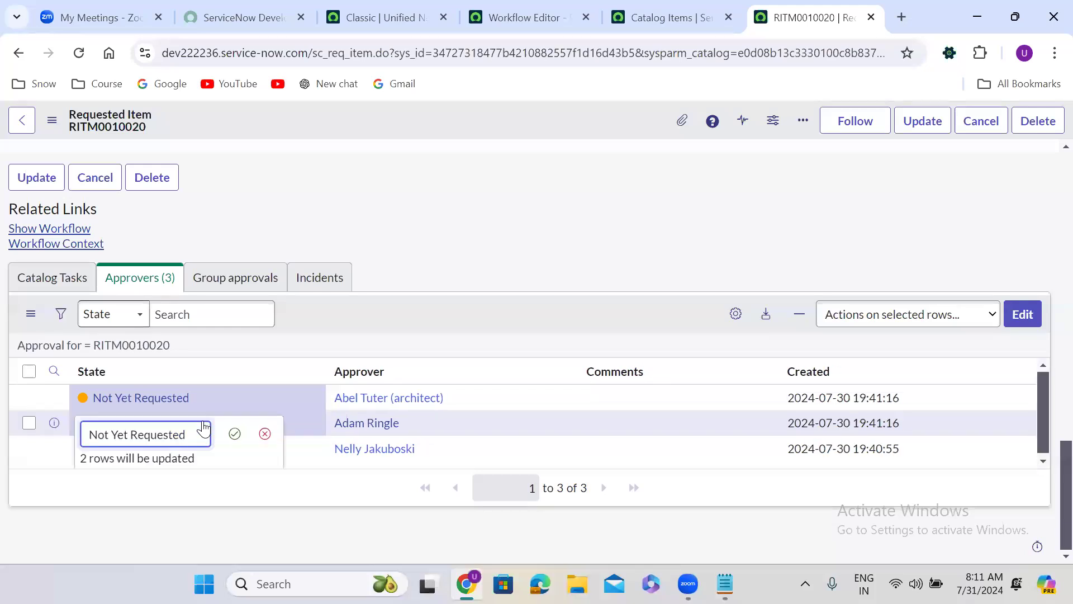
pyautogui.click(173, 435)
pyautogui.click(144, 469)
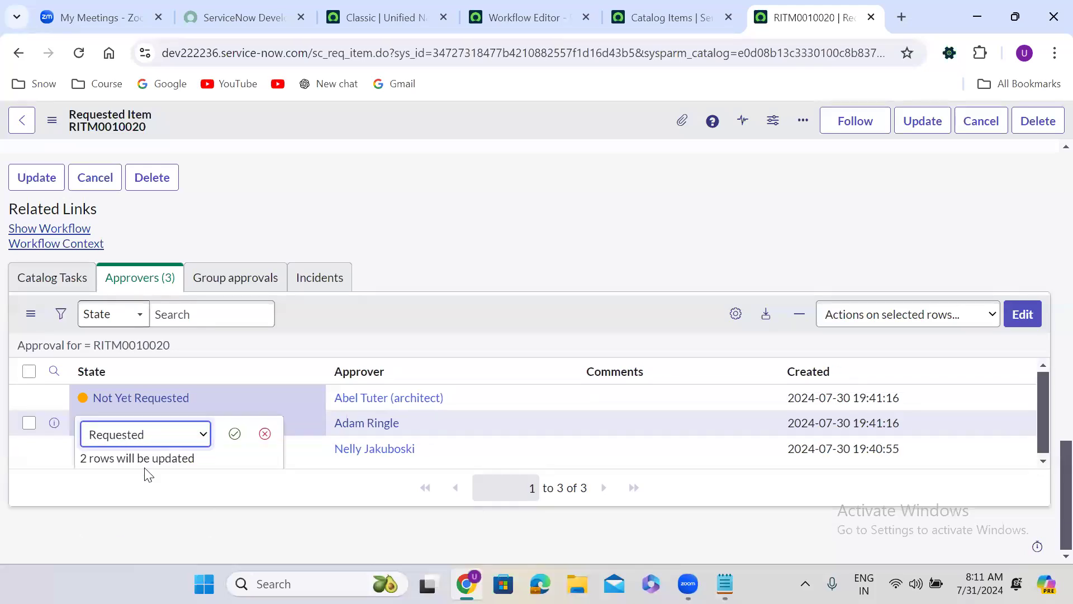
pyautogui.click(234, 433)
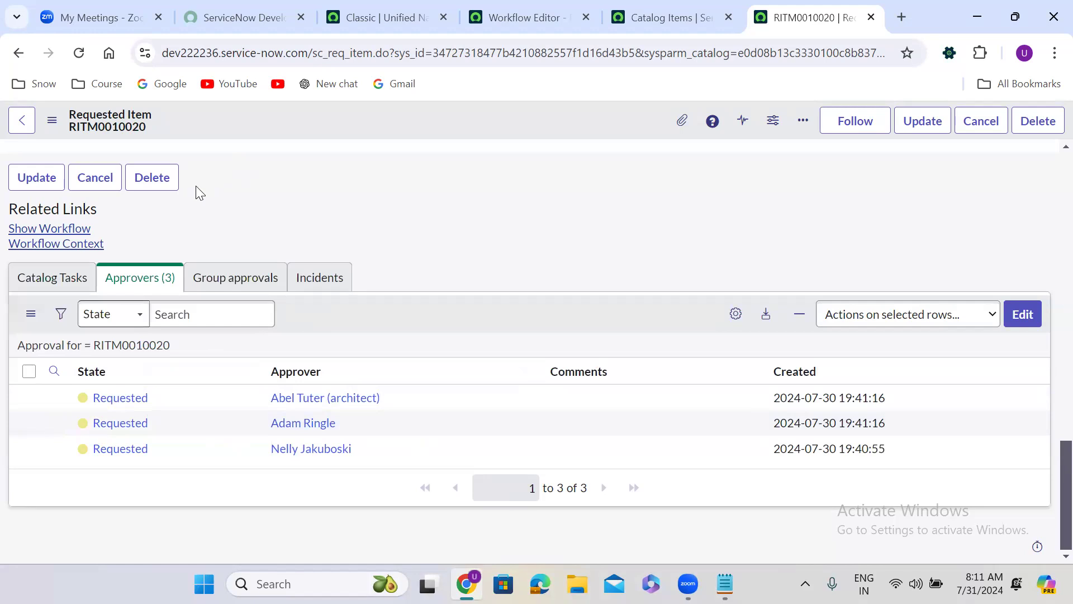
# Step: Show the requested item's workflow progress, return to the item, and approve the original approver's request
pyautogui.click(51, 230)
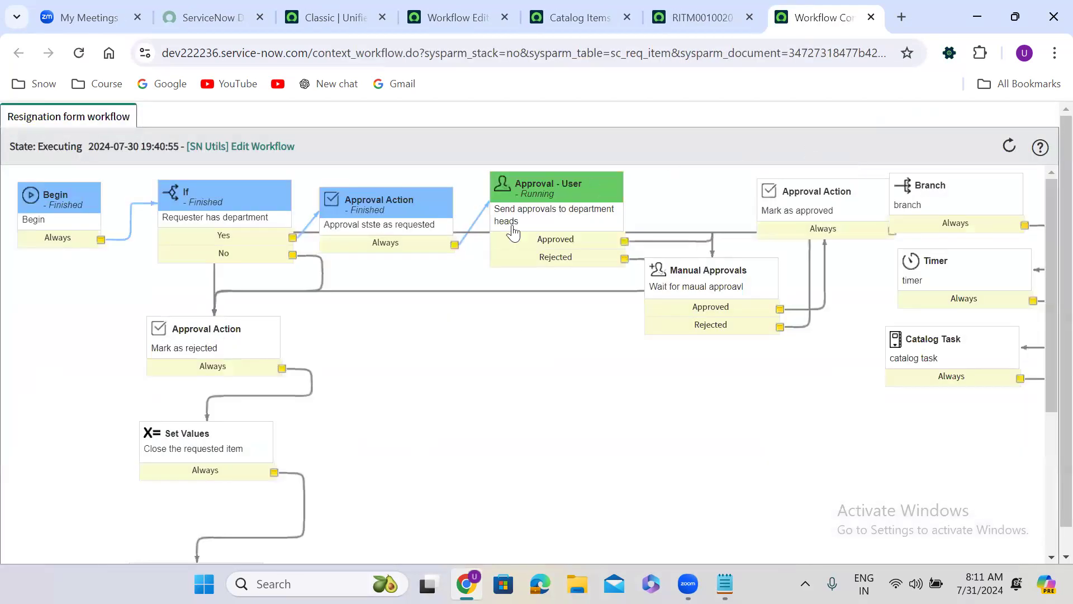
pyautogui.click(711, 12)
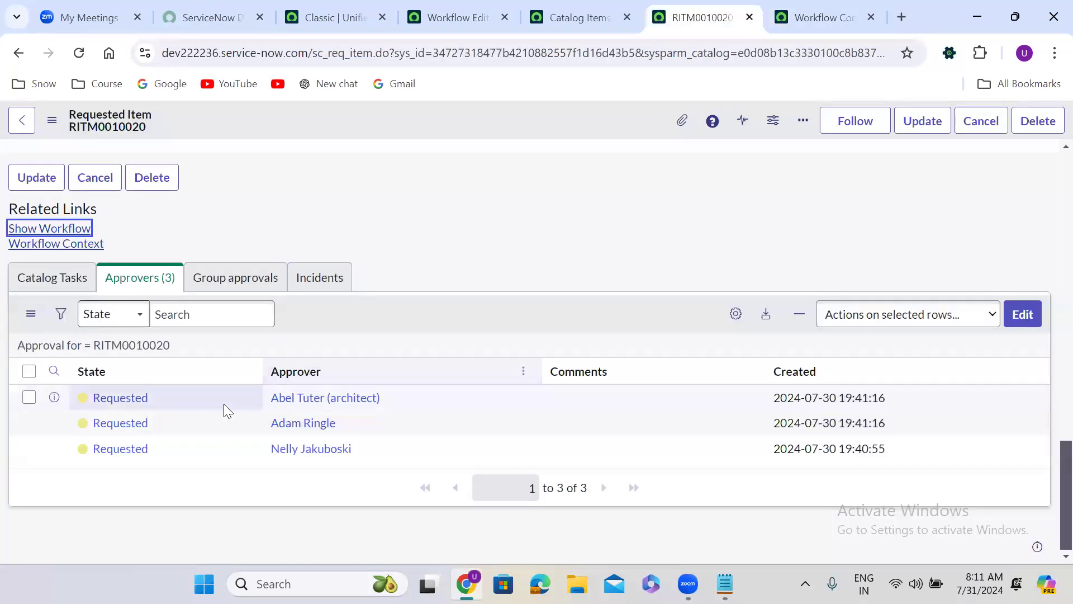
pyautogui.rightClick(179, 452)
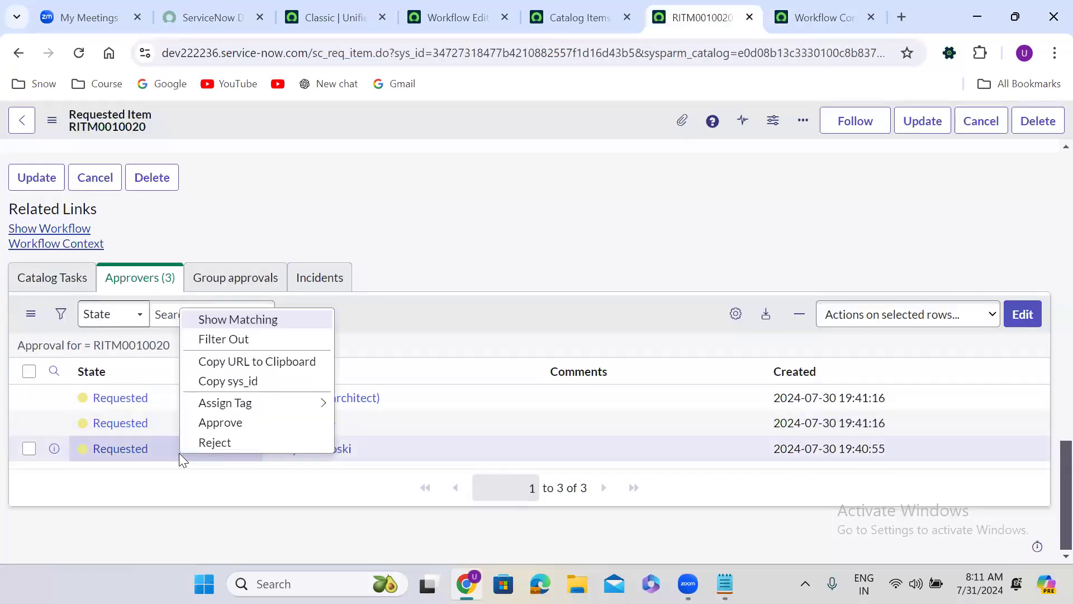
pyautogui.click(227, 424)
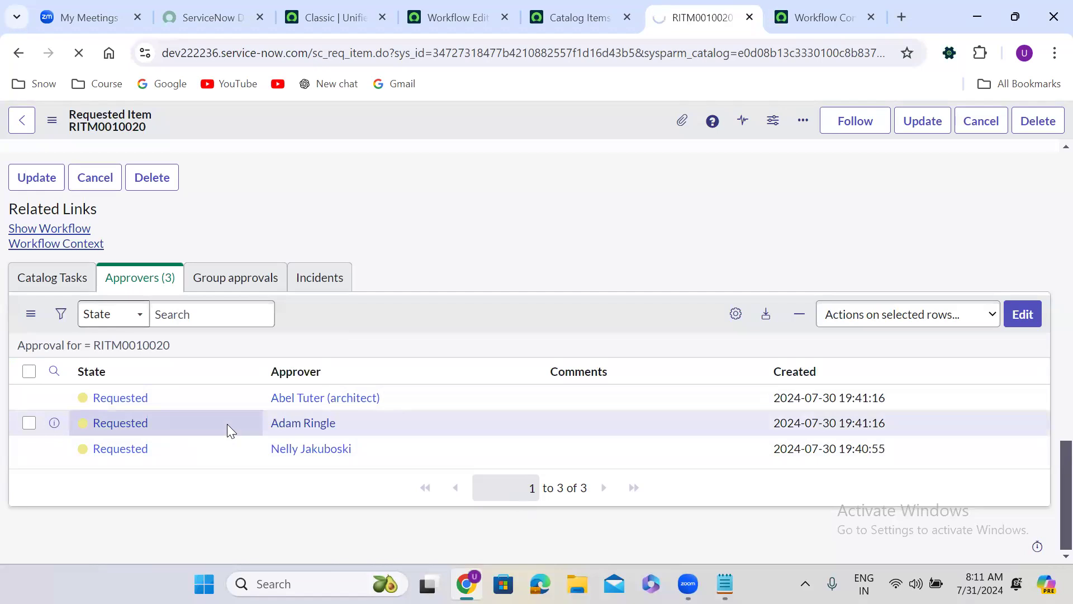
pyautogui.click(471, 306)
pyautogui.scroll(-20, 468, 299)
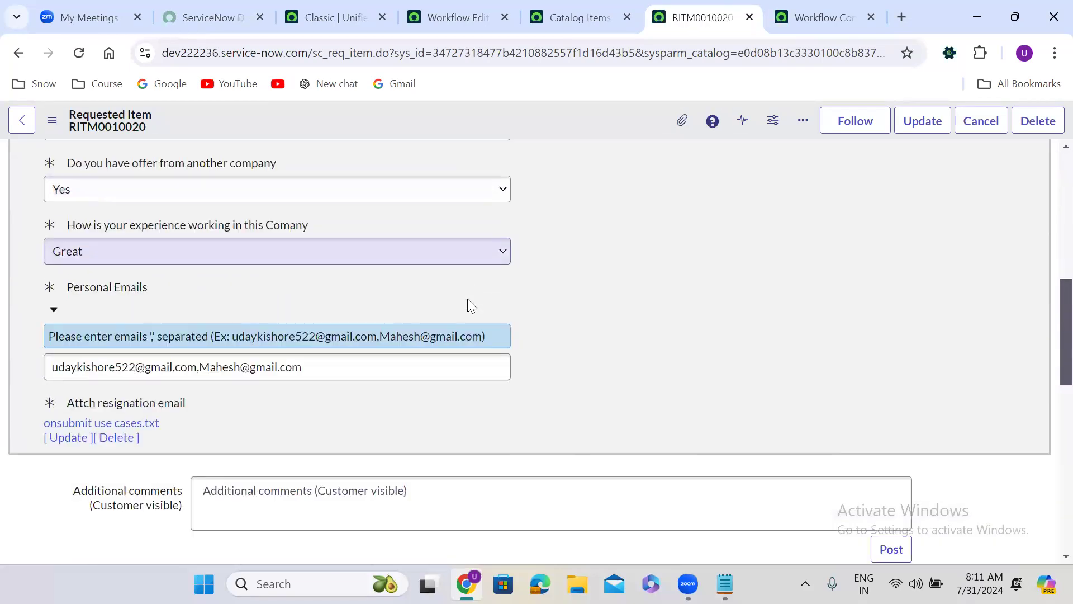
# Step: Reload the running Resignation form workflow and check the status of its Manual Approvals activity
pyautogui.click(814, 11)
pyautogui.moveTo(567, 251)
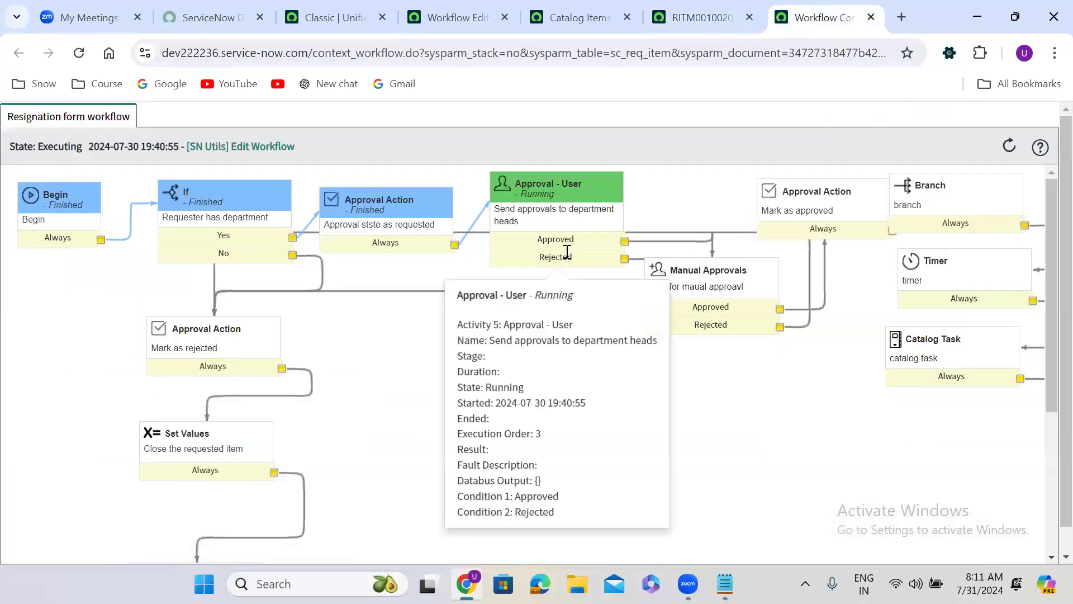
pyautogui.click(79, 52)
pyautogui.moveTo(677, 311)
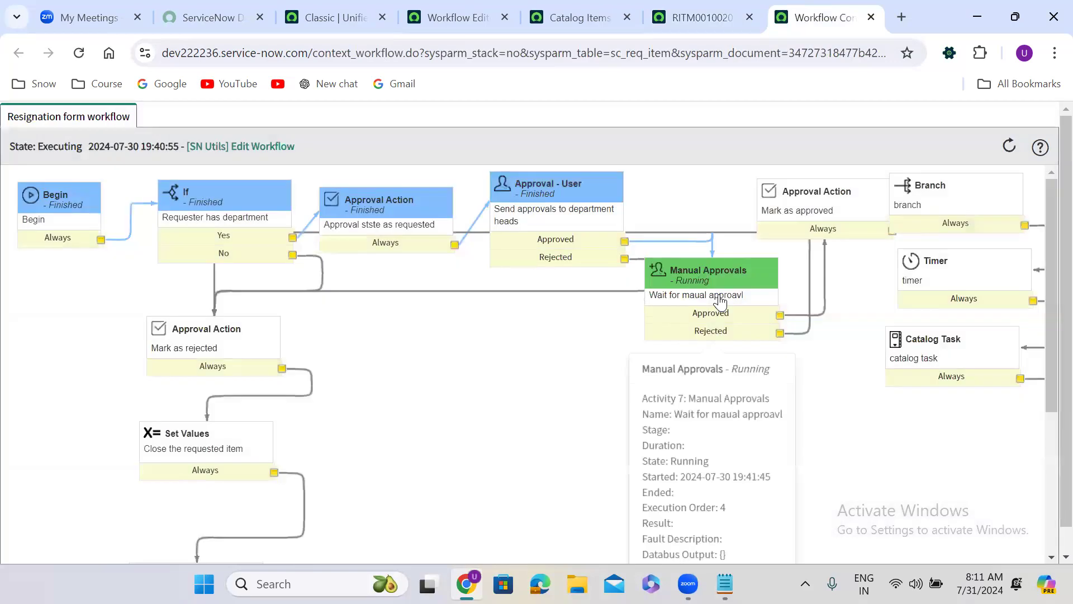
# Step: Approve the architect's manually added approval on the requested item and check the states in the approvers list
pyautogui.click(699, 17)
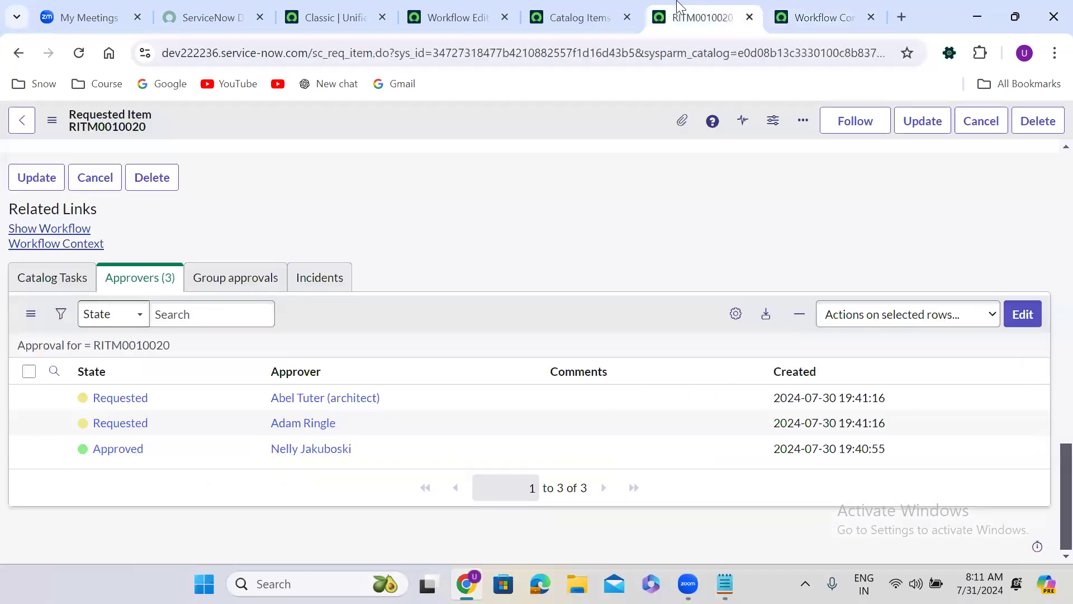
pyautogui.rightClick(160, 398)
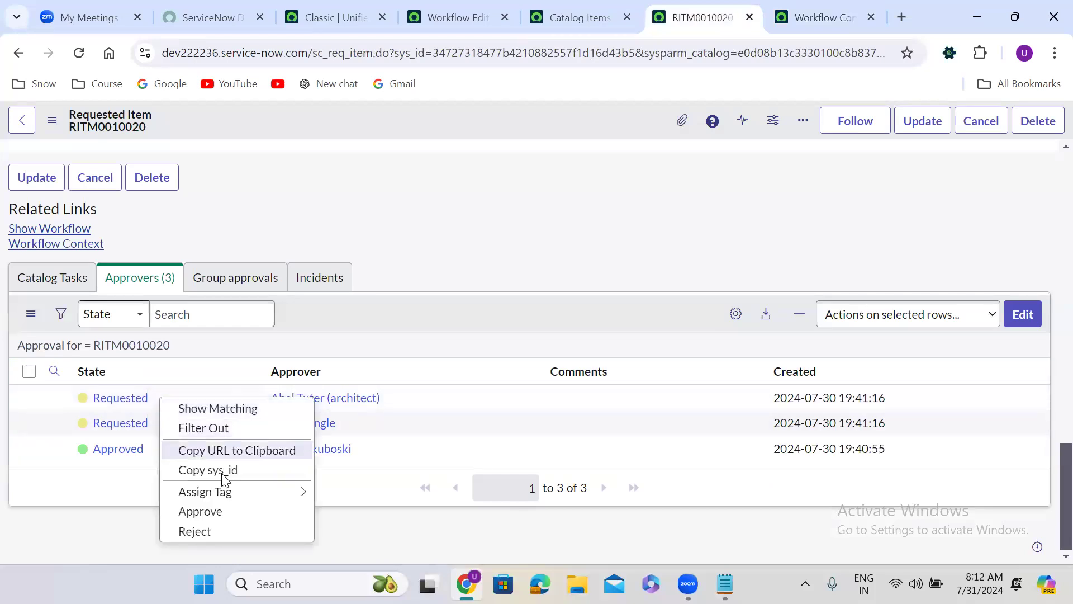
pyautogui.click(226, 515)
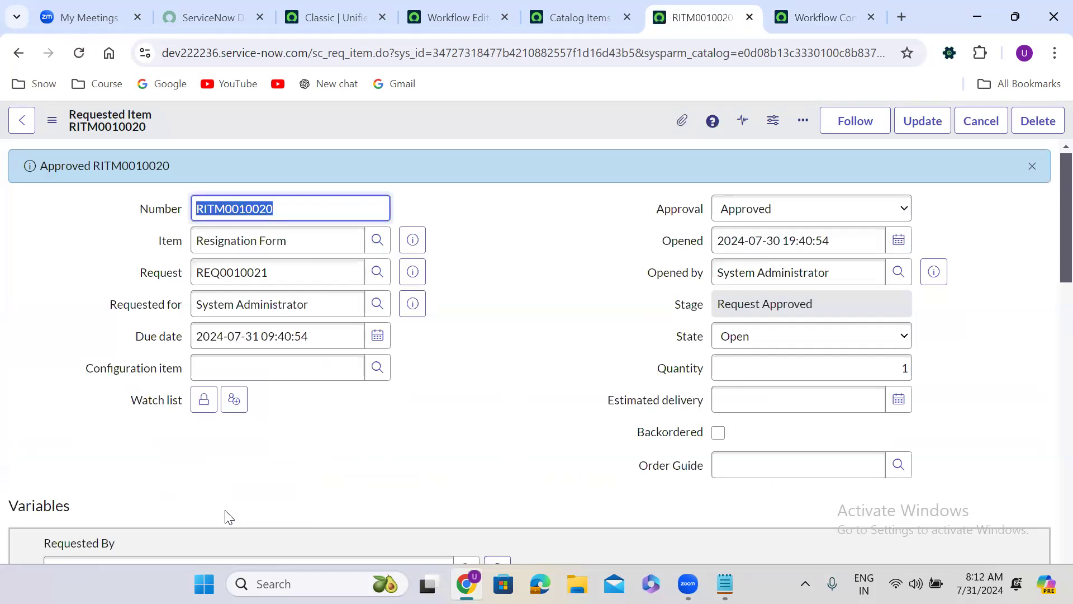
pyautogui.click(474, 255)
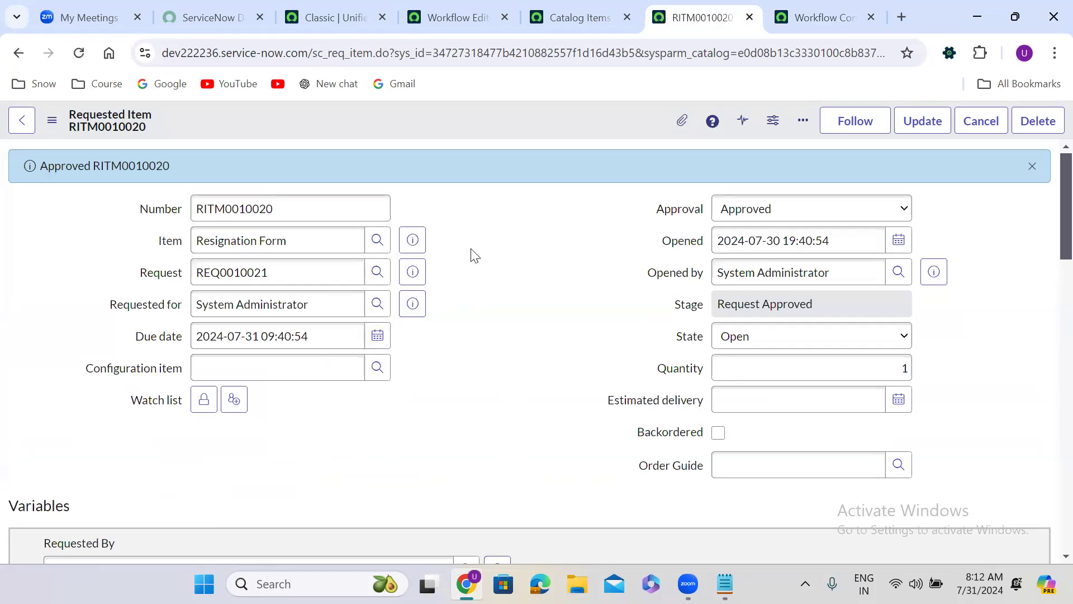
pyautogui.scroll(-20, 474, 255)
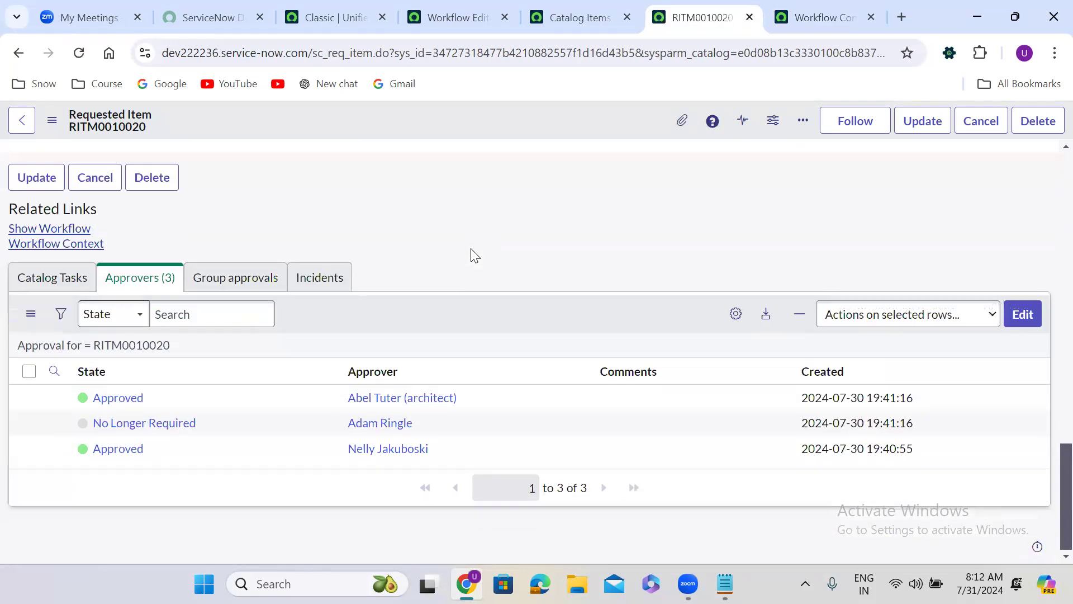
# Step: Review the running workflow's progress from Manual Approvals through the Branch, Timer and Catalog Task activities
pyautogui.click(790, 3)
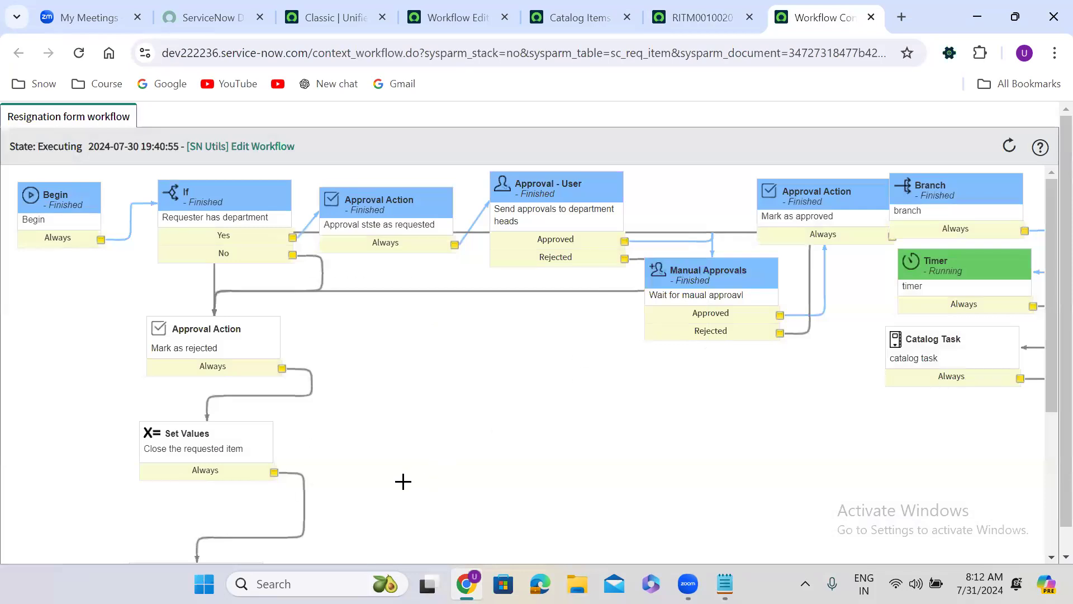
pyautogui.scroll(-1, 1048, 545)
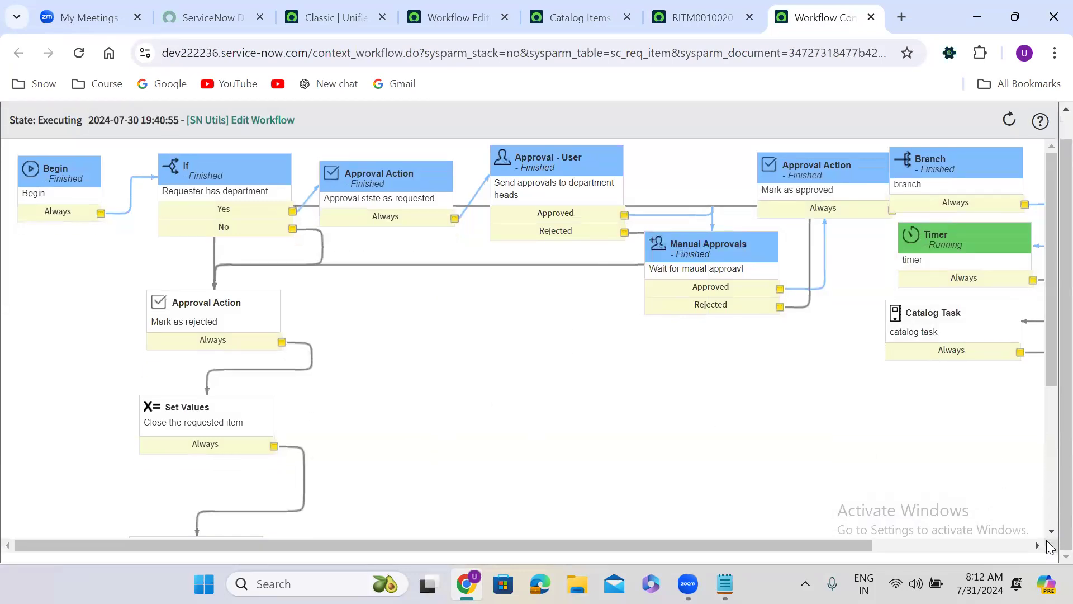
pyautogui.click(952, 540)
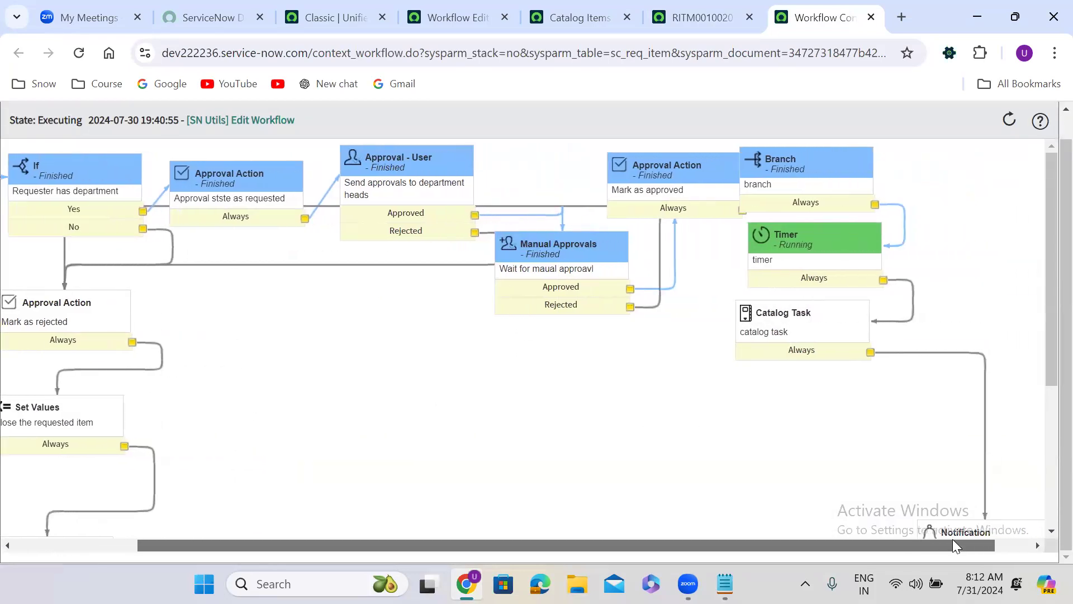
pyautogui.moveTo(821, 321)
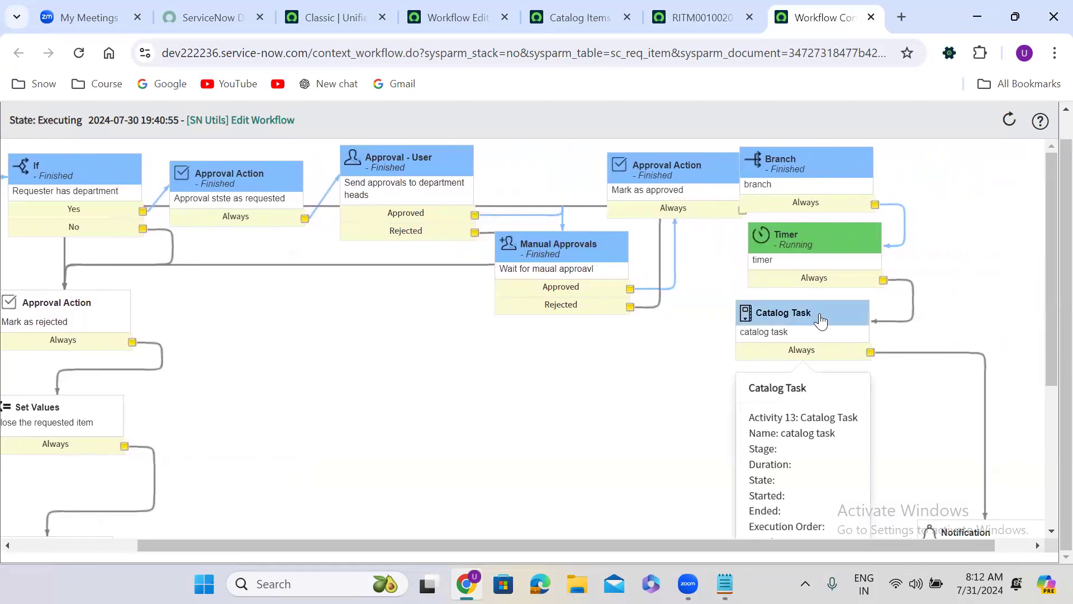
pyautogui.moveTo(561, 256)
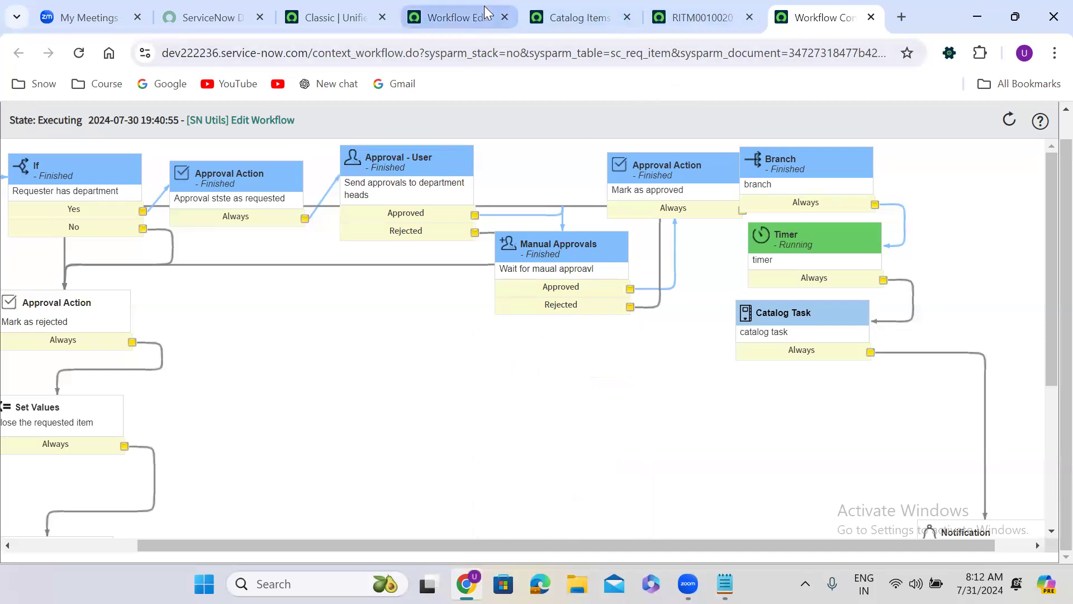
# Step: In the workflow editor, spread out the If activity, both early Approval Actions, Set Values and the incomplete-item Notification for a clearer layout
pyautogui.click(450, 18)
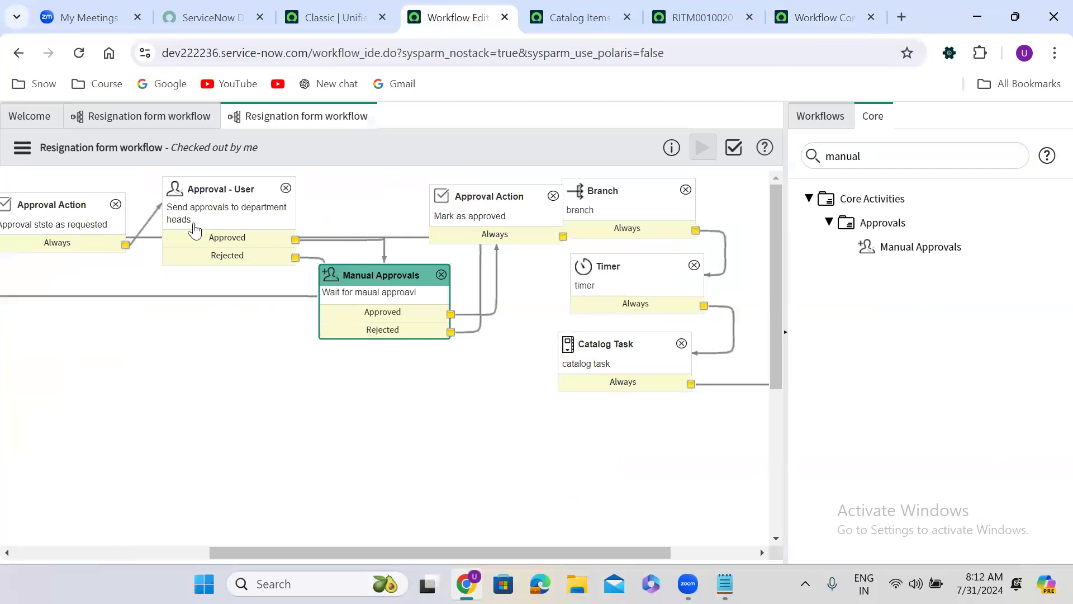
pyautogui.moveTo(68, 204); pyautogui.dragTo(24, 214)
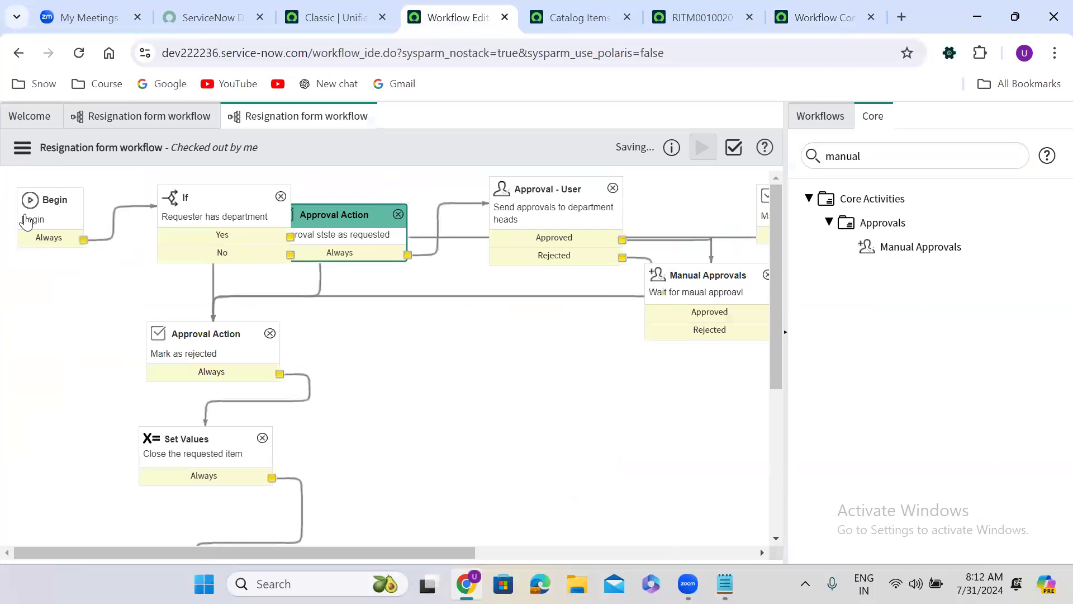
pyautogui.moveTo(209, 196); pyautogui.dragTo(167, 199)
pyautogui.moveTo(180, 338); pyautogui.dragTo(109, 411)
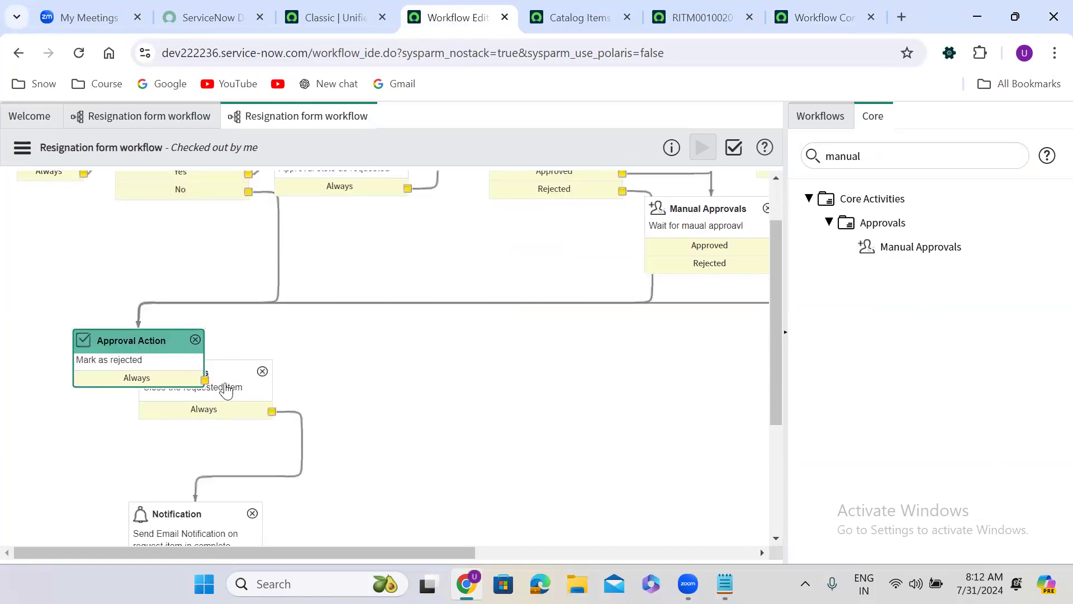
pyautogui.moveTo(223, 370); pyautogui.dragTo(246, 441)
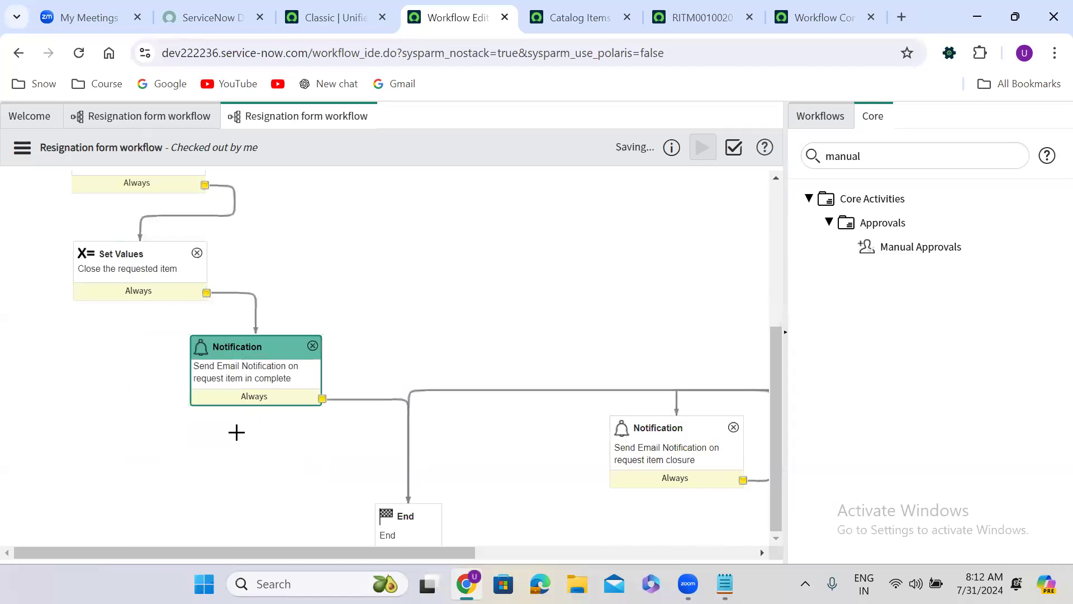
# Step: Move the Approval - User and Manual Approvals activities into one row between the two Approval Actions
pyautogui.moveTo(779, 448); pyautogui.dragTo(776, 285)
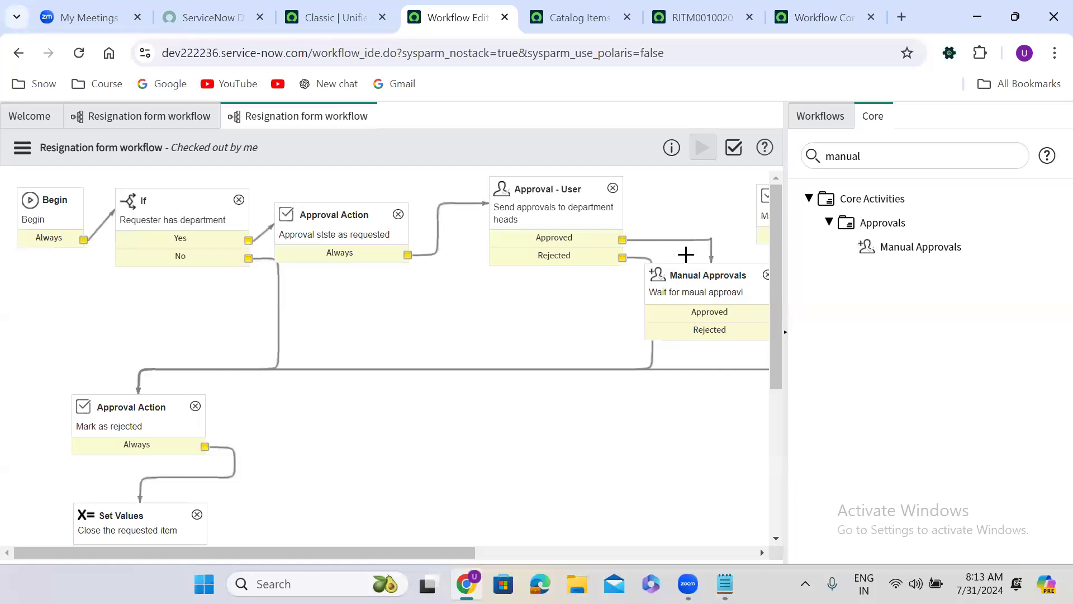
pyautogui.moveTo(562, 191); pyautogui.dragTo(518, 213)
pyautogui.moveTo(580, 272); pyautogui.dragTo(548, 210)
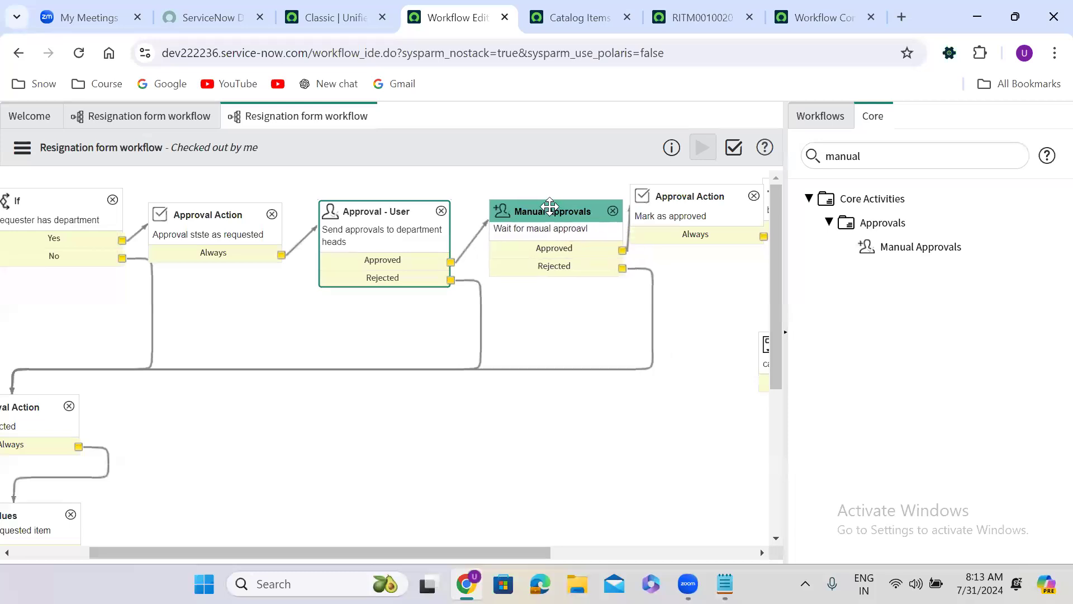
# Step: Shift the Manual Approvals and "Mark as approved" Approval Action activities further along the top row, leaving more space between them
pyautogui.moveTo(618, 184); pyautogui.dragTo(685, 201)
pyautogui.moveTo(362, 198); pyautogui.dragTo(383, 194)
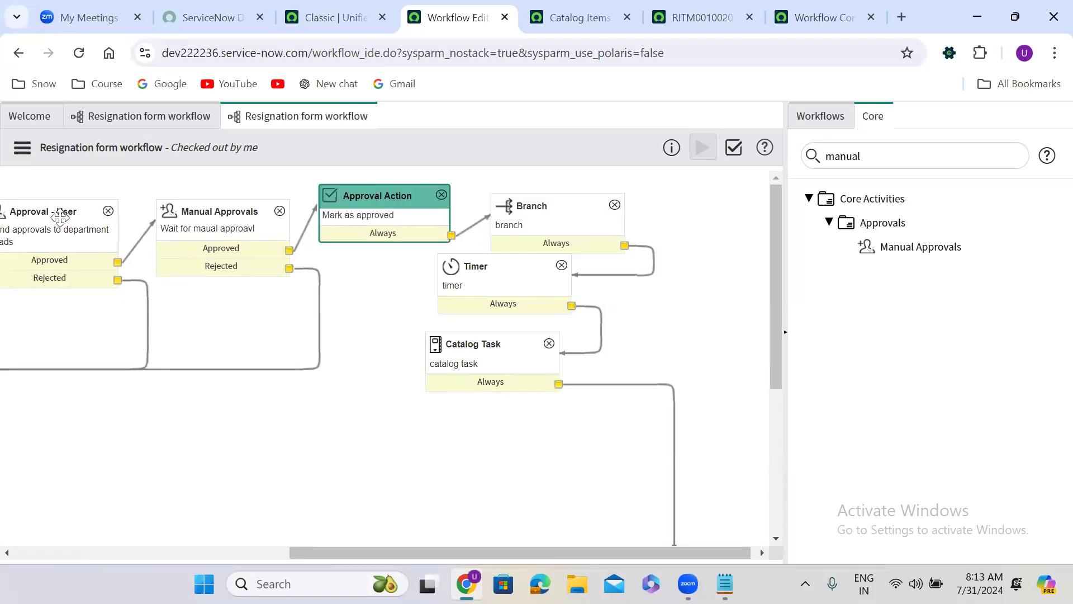
pyautogui.moveTo(209, 210); pyautogui.dragTo(250, 474)
pyautogui.moveTo(250, 434); pyautogui.dragTo(240, 191)
pyautogui.moveTo(506, 196); pyautogui.dragTo(653, 190)
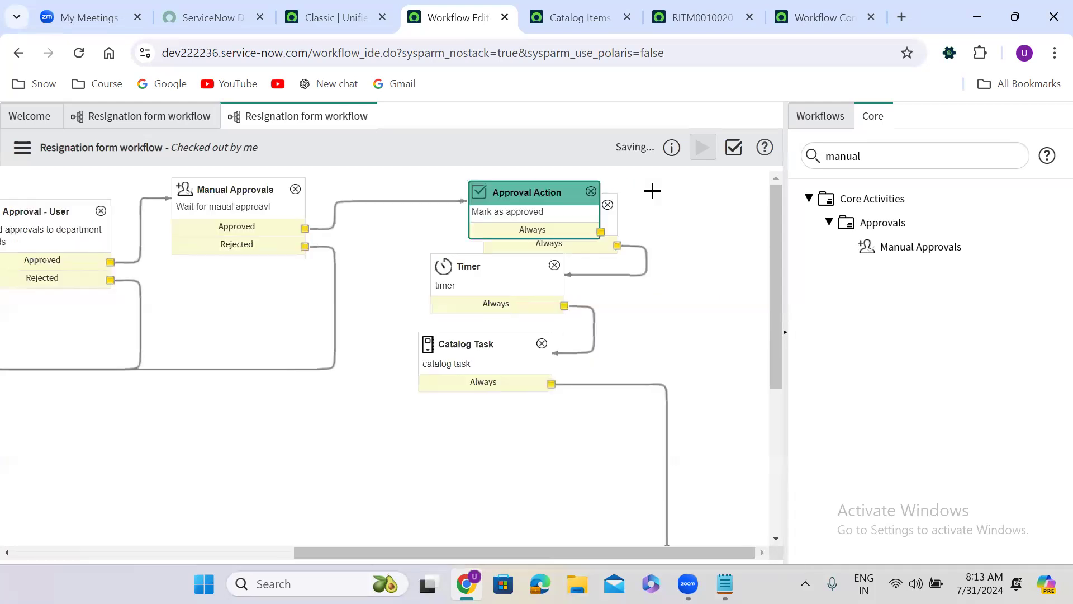
pyautogui.click(614, 222)
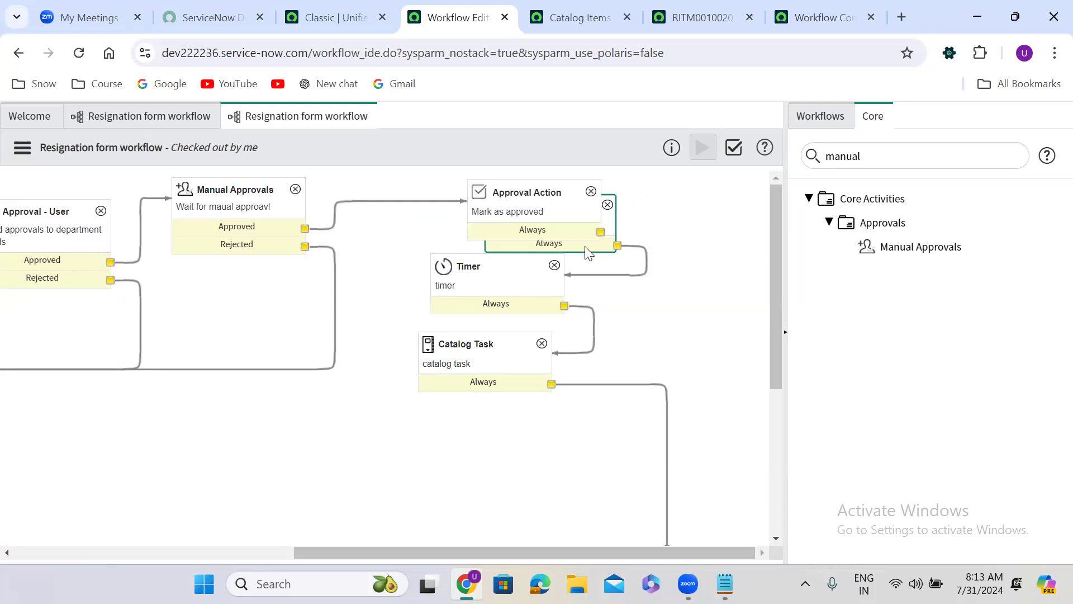
pyautogui.moveTo(546, 193); pyautogui.dragTo(609, 185)
# Step: Rearrange the Branch, Timer and Catalog Task activities into a descending sequence below the "Mark as approved" Approval Action
pyautogui.moveTo(478, 270); pyautogui.dragTo(648, 341)
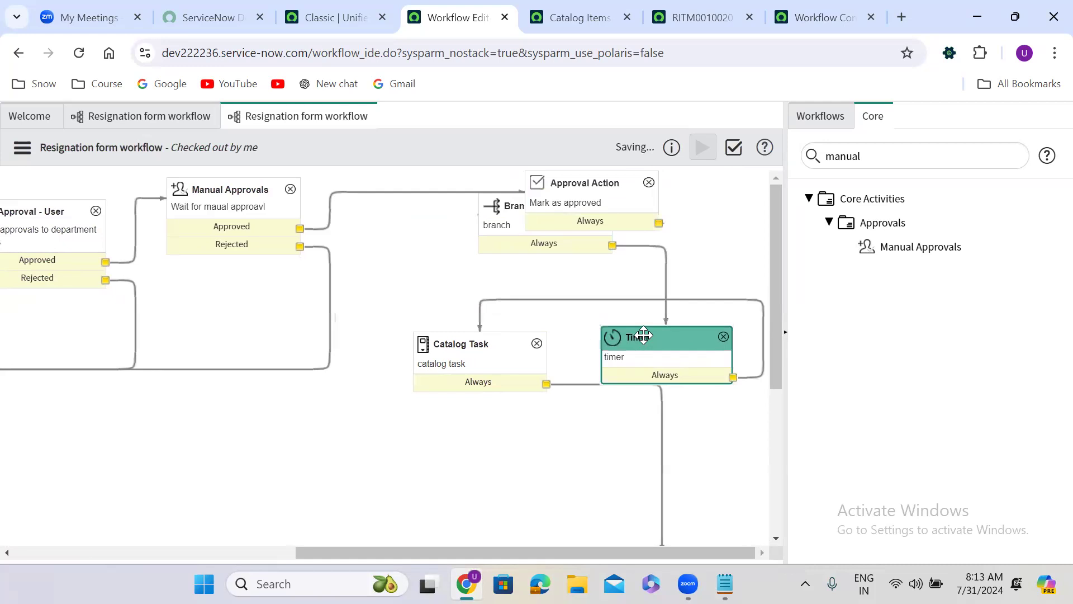
pyautogui.moveTo(487, 337); pyautogui.dragTo(584, 452)
pyautogui.scroll(-2, 559, 363)
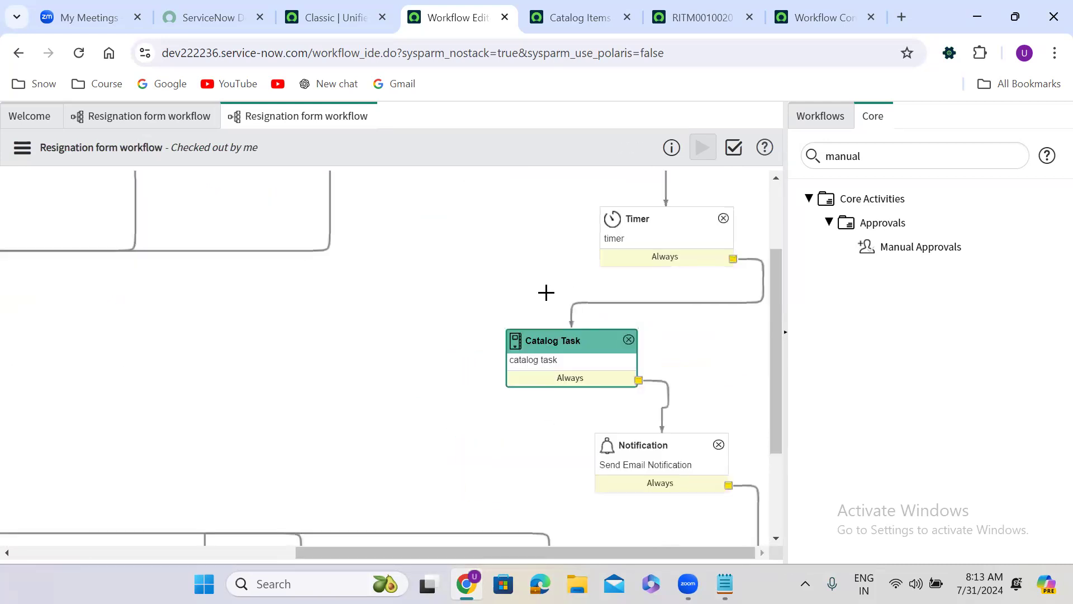
pyautogui.scroll(2, 777, 265)
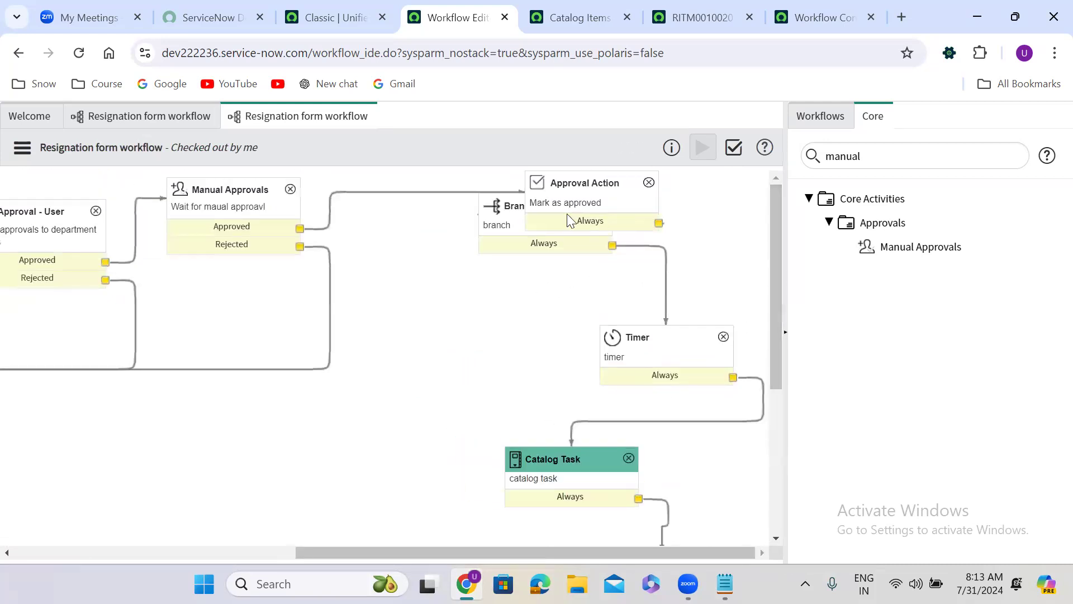
pyautogui.click(513, 201)
pyautogui.moveTo(513, 201); pyautogui.dragTo(606, 259)
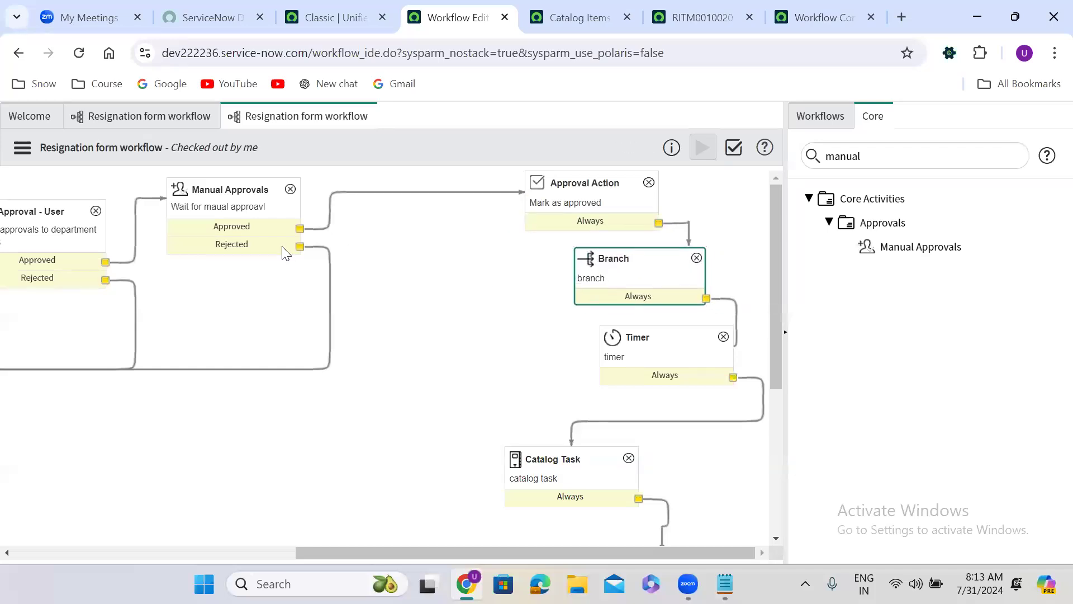
# Step: Move Manual Approvals close to the "Mark as approved" Approval Action and delete the connection leading into it from Approval - User
pyautogui.moveTo(225, 192); pyautogui.dragTo(425, 195)
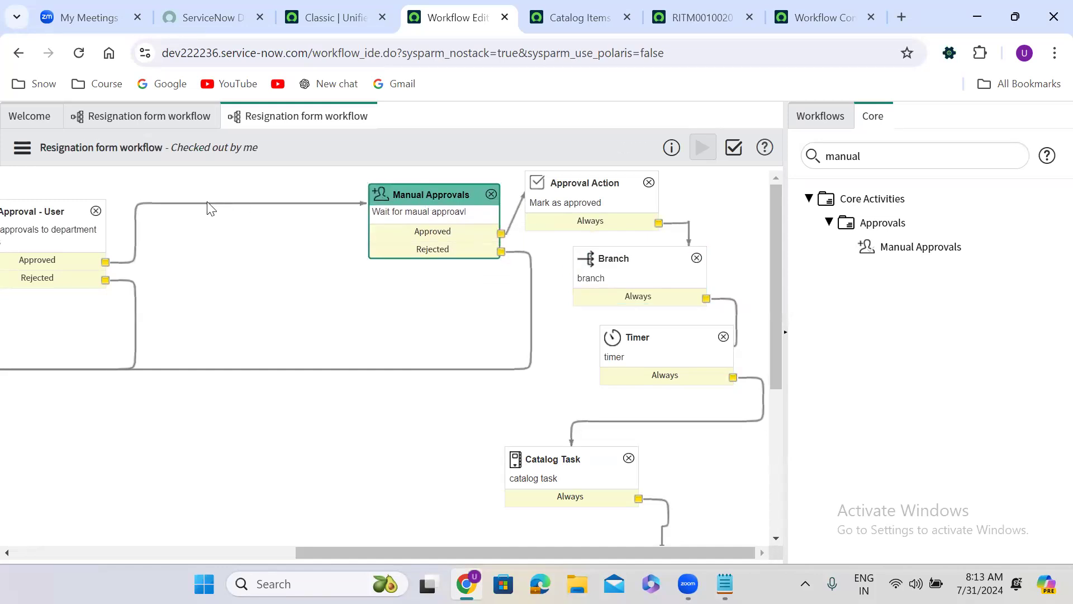
pyautogui.click(209, 204)
pyautogui.press('Delete')
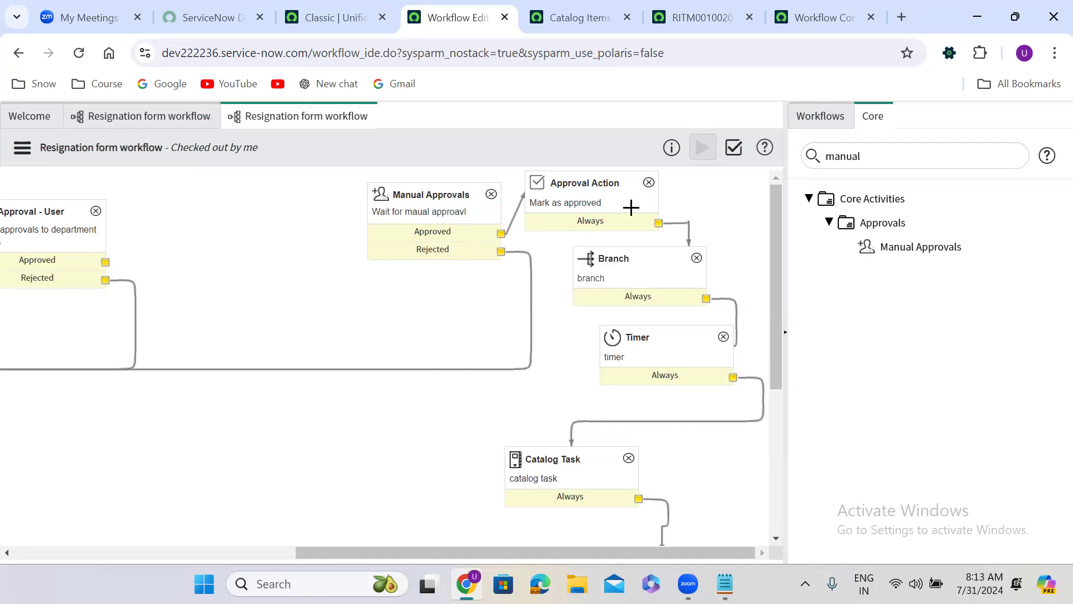
# Step: Find the Approval - Group activity with "app", add it between Approval - User and Manual Approvals, and enter a group approval name
pyautogui.doubleClick(876, 157)
pyautogui.write('app')
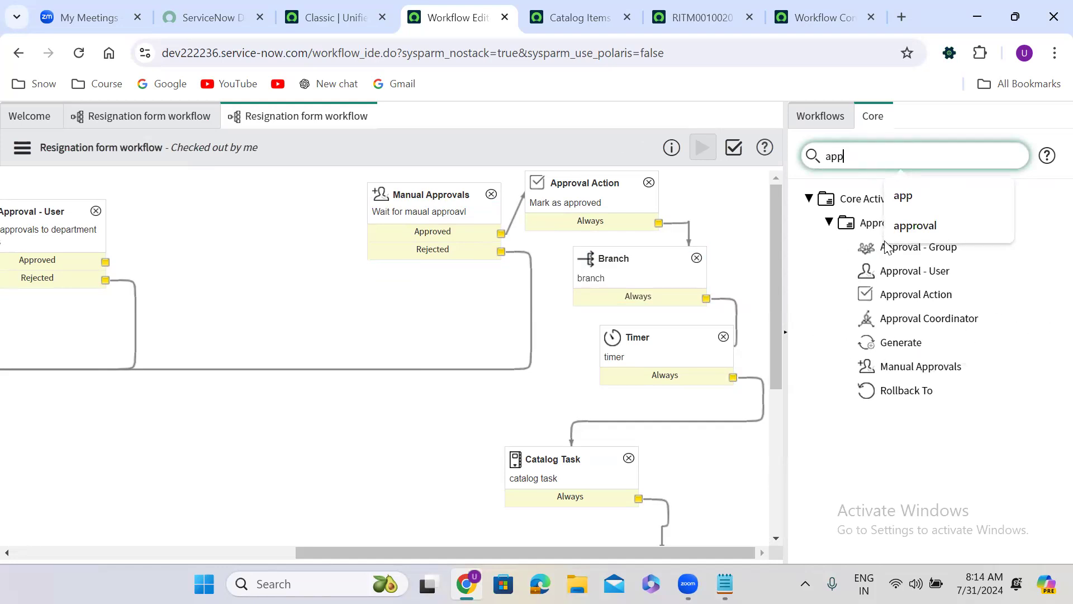
pyautogui.click(929, 133)
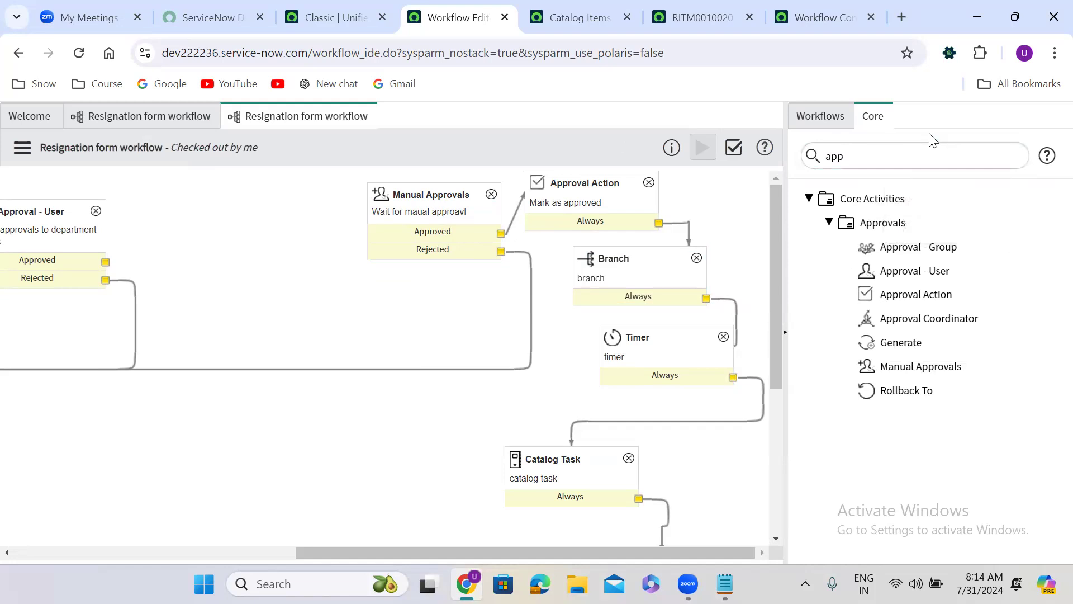
pyautogui.moveTo(892, 245); pyautogui.dragTo(254, 191)
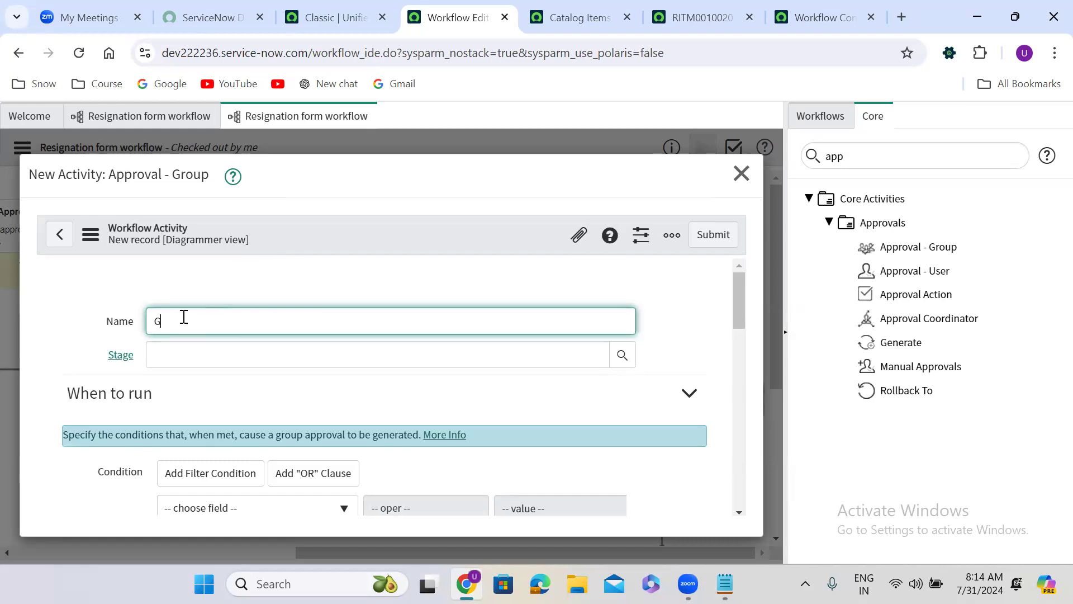
pyautogui.write('approval')
# Step: Enable Advanced for the group approval and uncomment the script's var answer = []; and answer.push('id1'); lines
pyautogui.moveTo(738, 289); pyautogui.dragTo(741, 370)
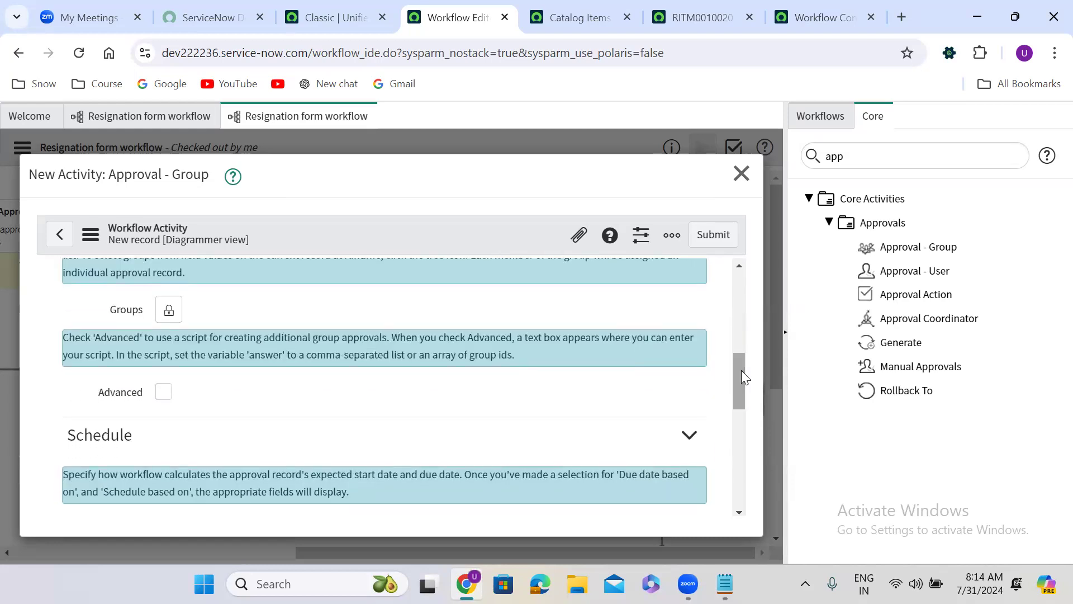
pyautogui.click(164, 392)
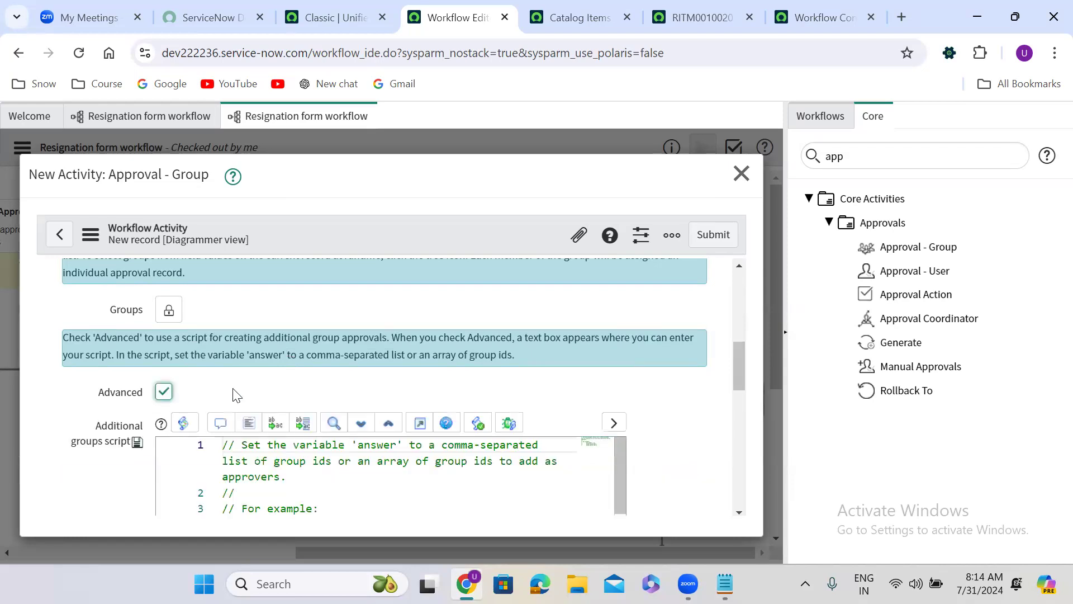
pyautogui.moveTo(742, 357); pyautogui.dragTo(741, 389)
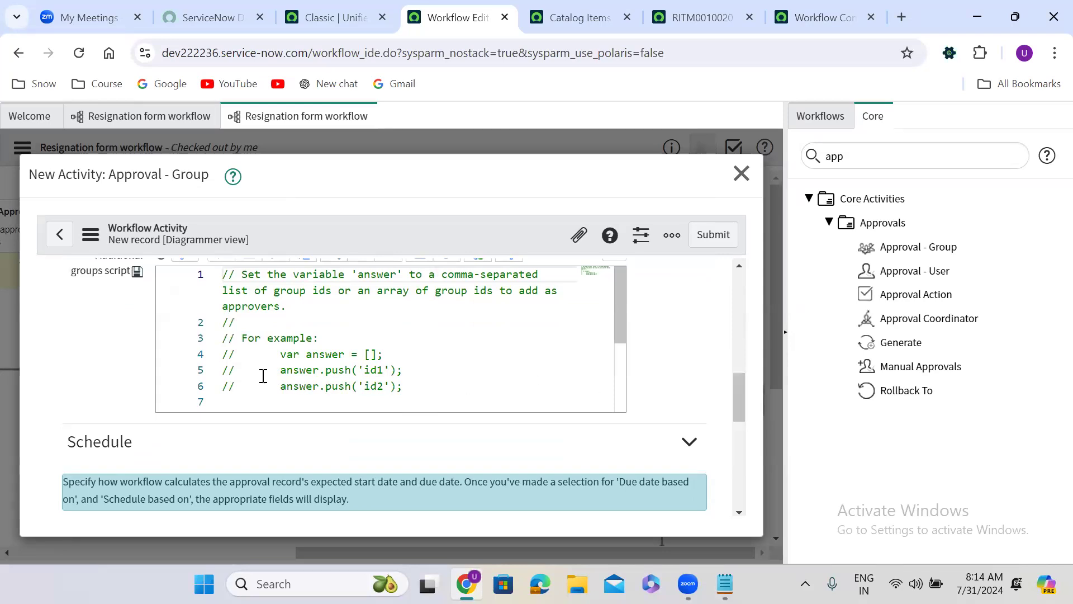
pyautogui.moveTo(226, 355); pyautogui.dragTo(413, 386)
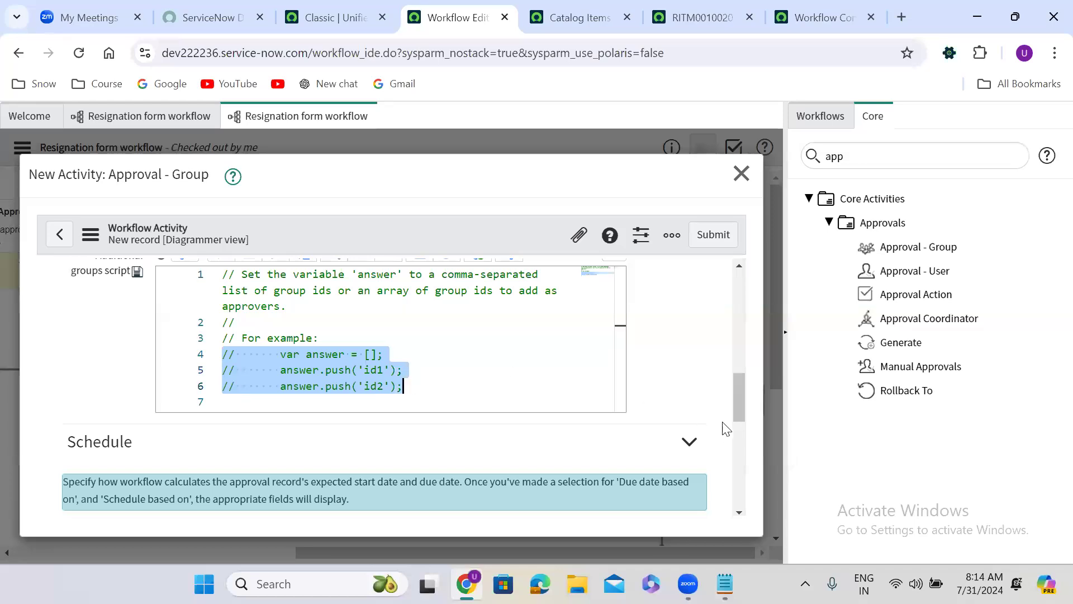
pyautogui.moveTo(737, 407); pyautogui.dragTo(736, 386)
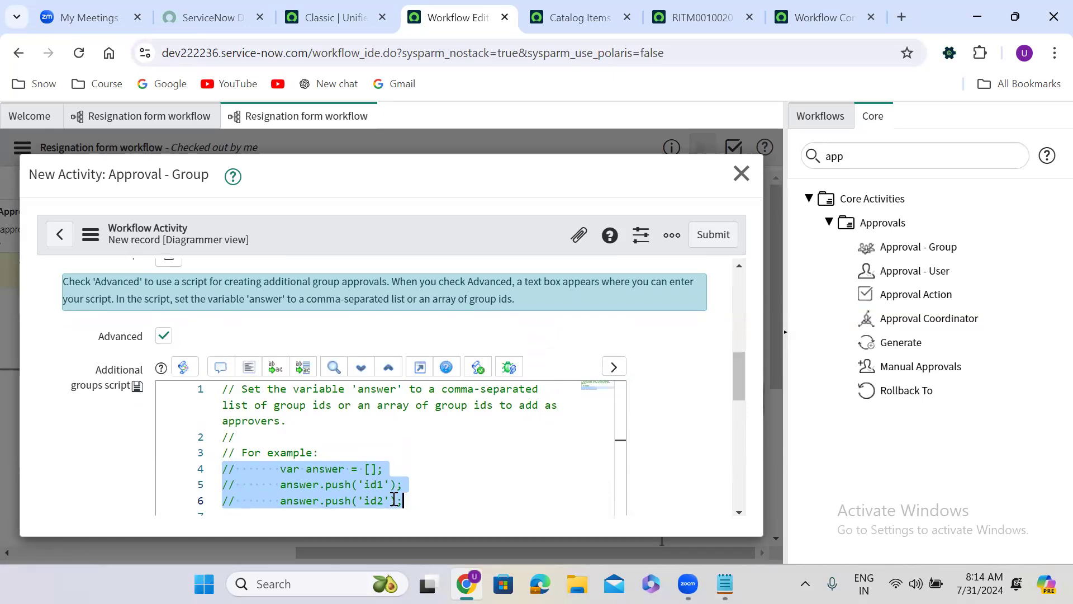
pyautogui.click(345, 484)
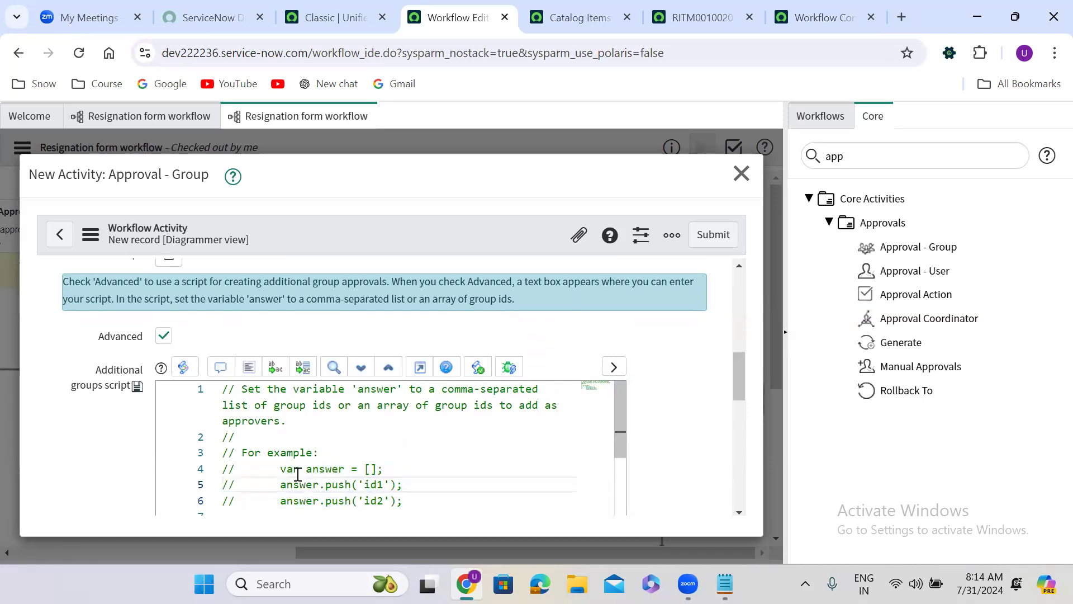
pyautogui.moveTo(278, 469); pyautogui.dragTo(386, 468)
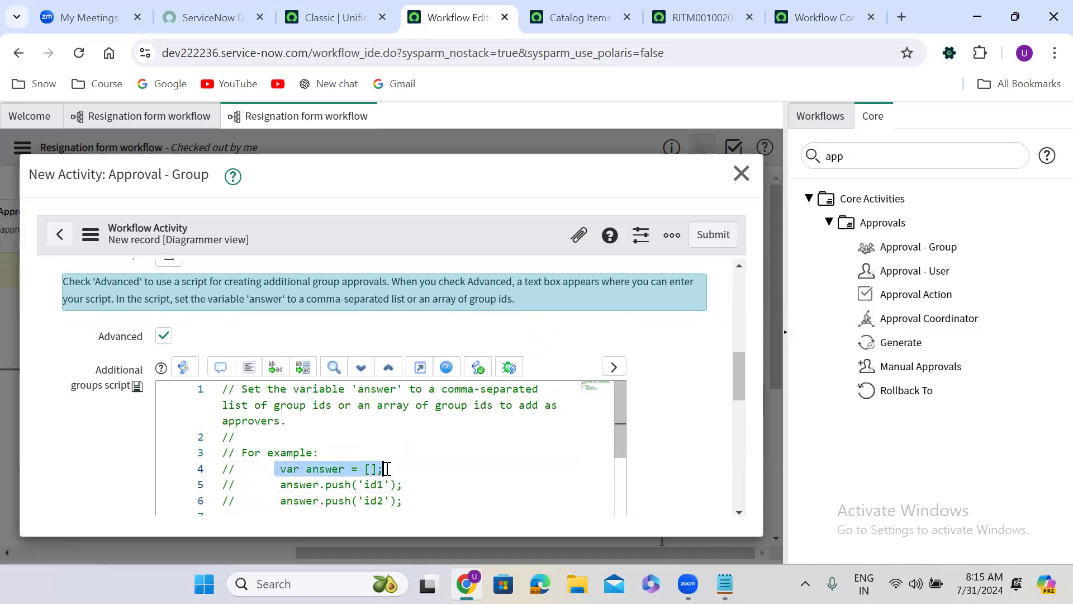
pyautogui.moveTo(226, 471); pyautogui.dragTo(404, 483)
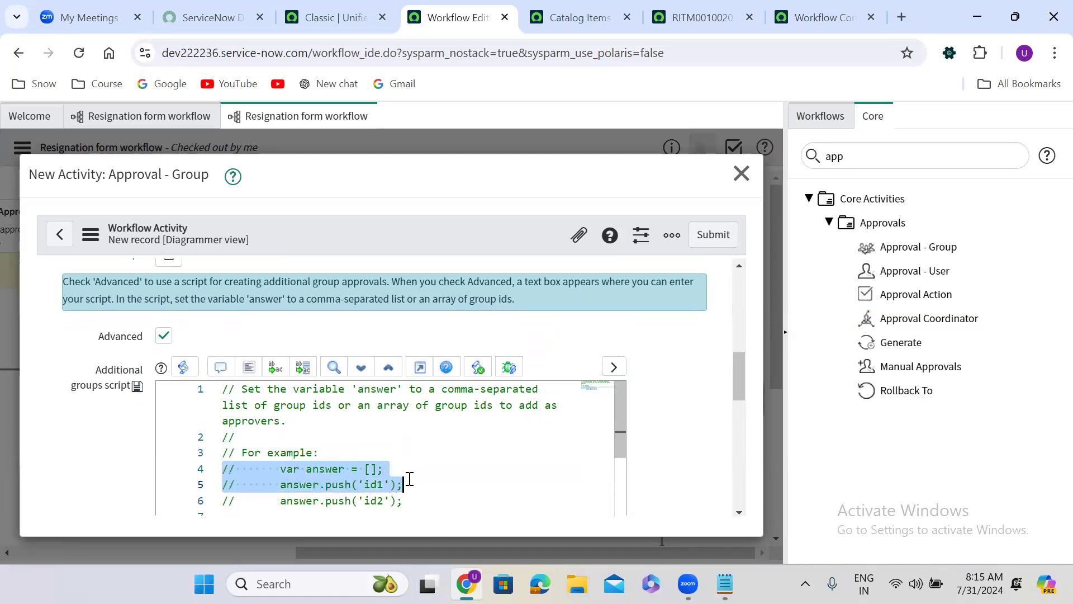
pyautogui.click(219, 374)
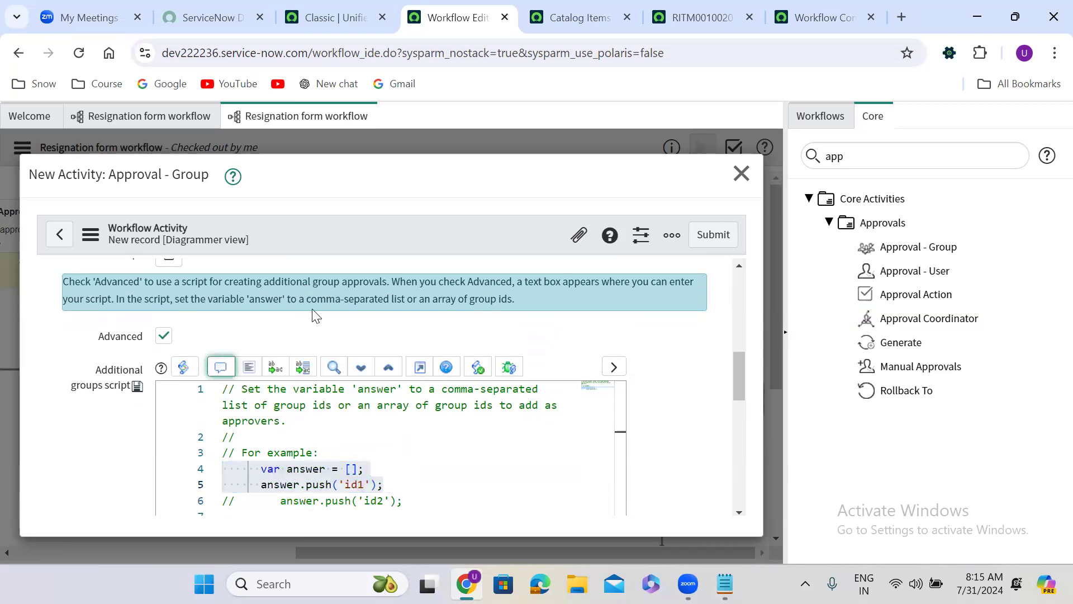
pyautogui.scroll(1, 323, 313)
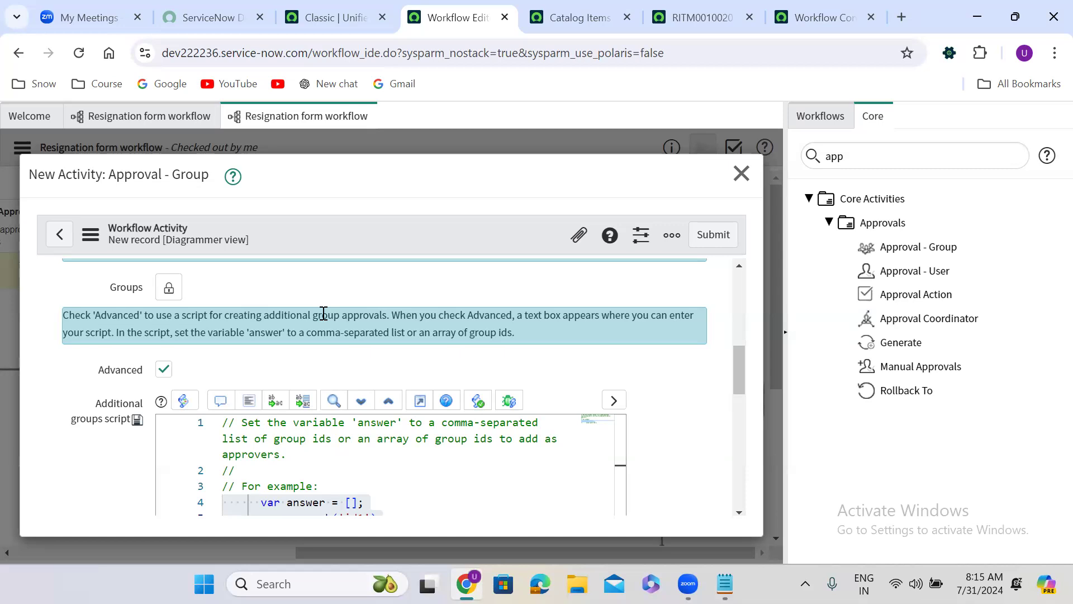
pyautogui.scroll(-2, 323, 313)
pyautogui.scroll(-1, 323, 314)
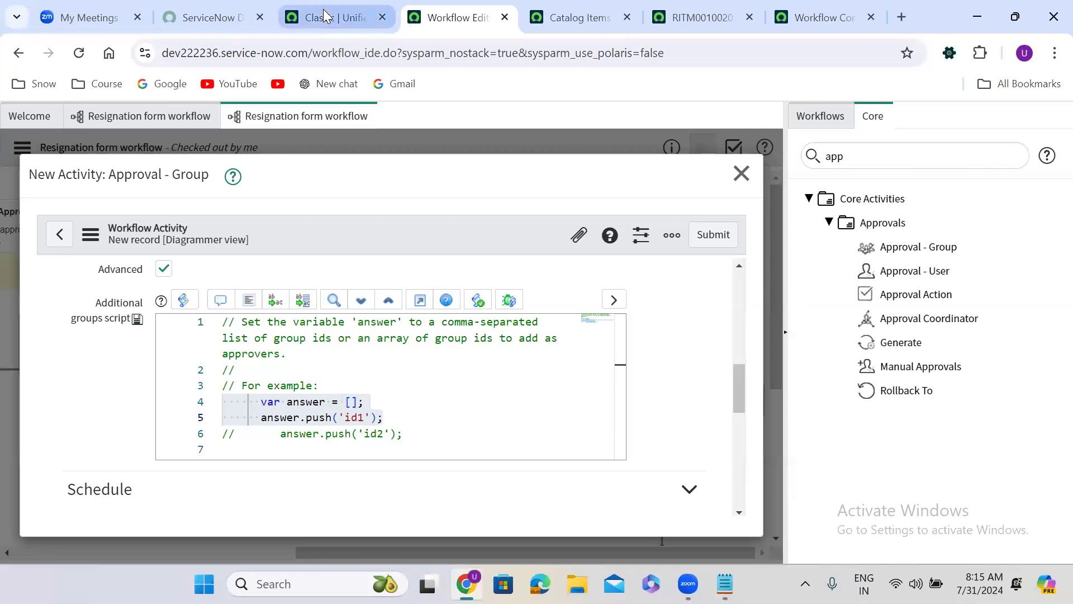
# Step: Filter the ServiceNow navigator by "user admin" and open the Users list in a separate browser tab
pyautogui.click(336, 17)
pyautogui.click(179, 124)
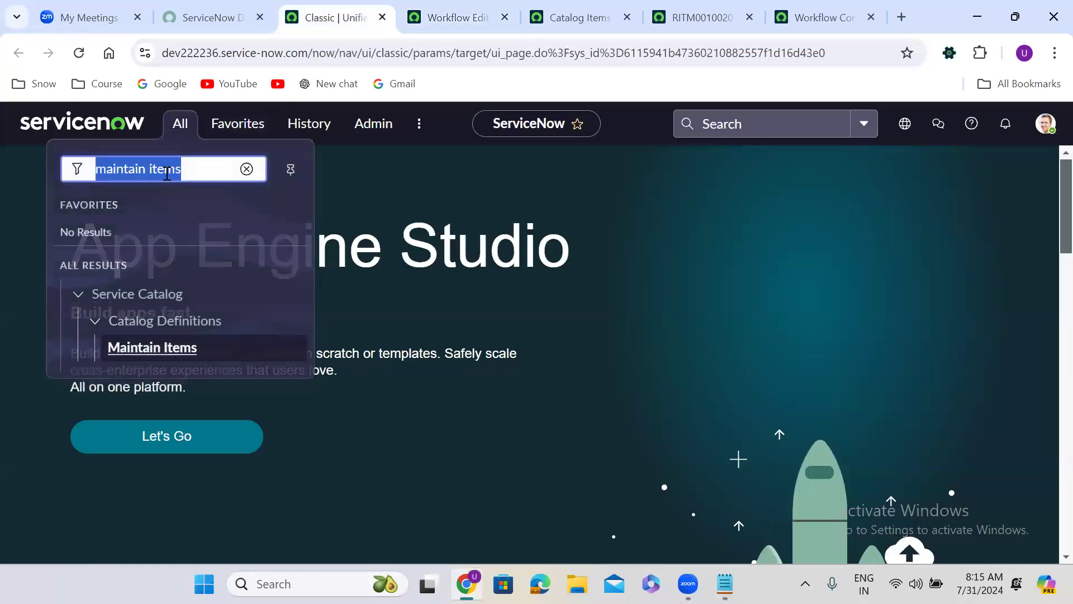
pyautogui.write('user ad')
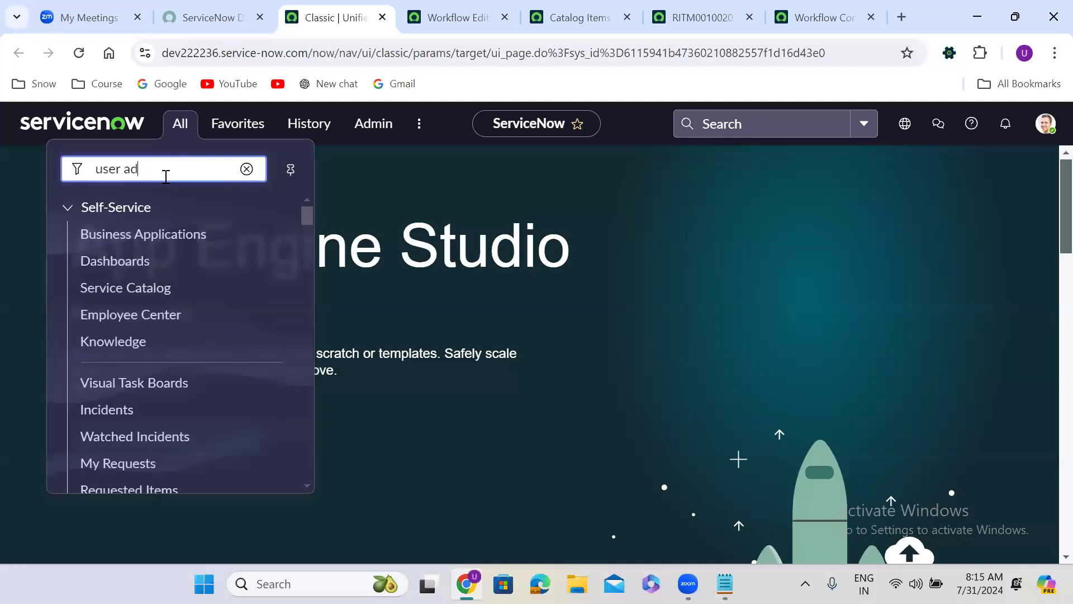
pyautogui.write('min')
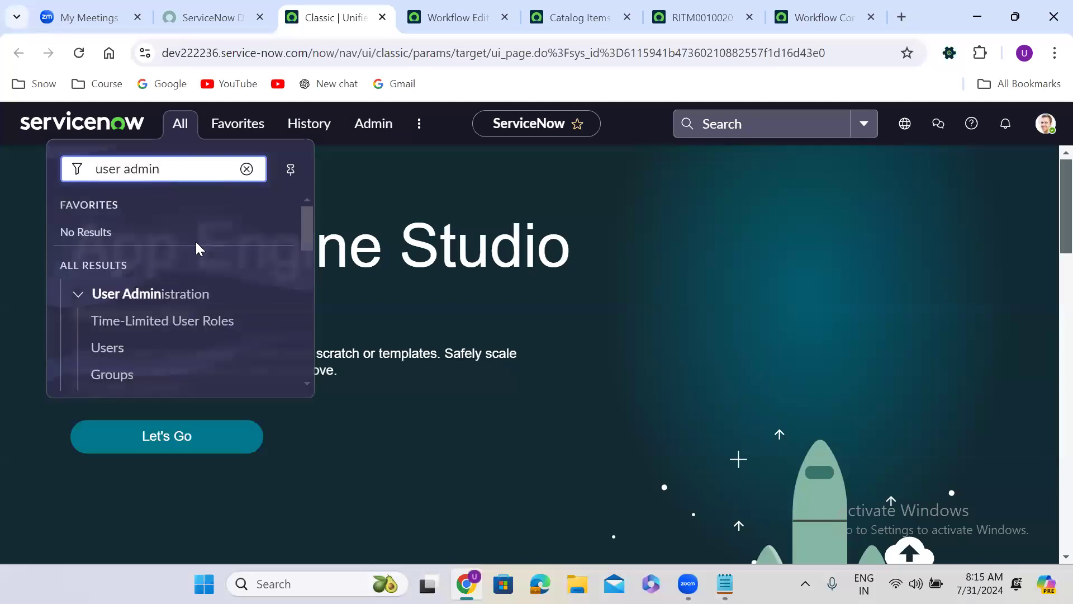
pyautogui.click(109, 351)
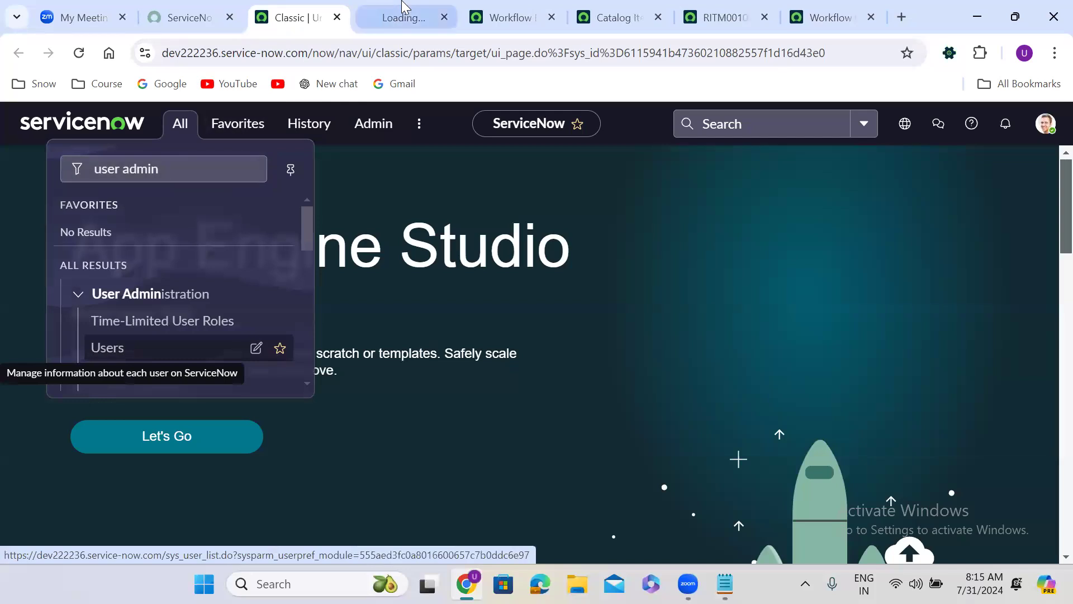
pyautogui.click(403, 6)
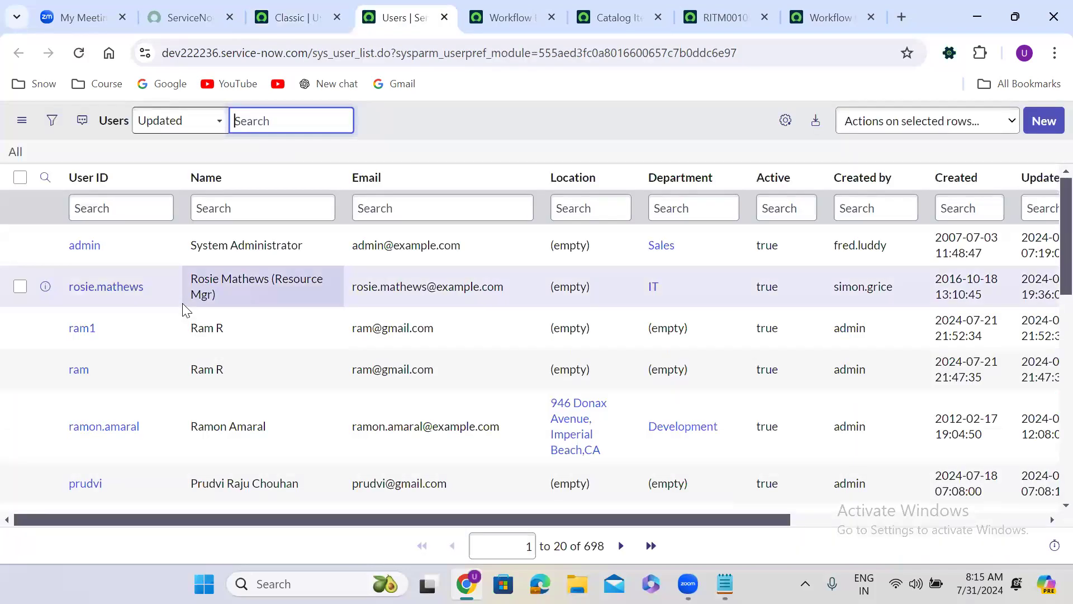
# Step: Open the User Administration Groups list in a separate browser tab and copy the sys_id of the ServiceNow Developers group
pyautogui.click(296, 17)
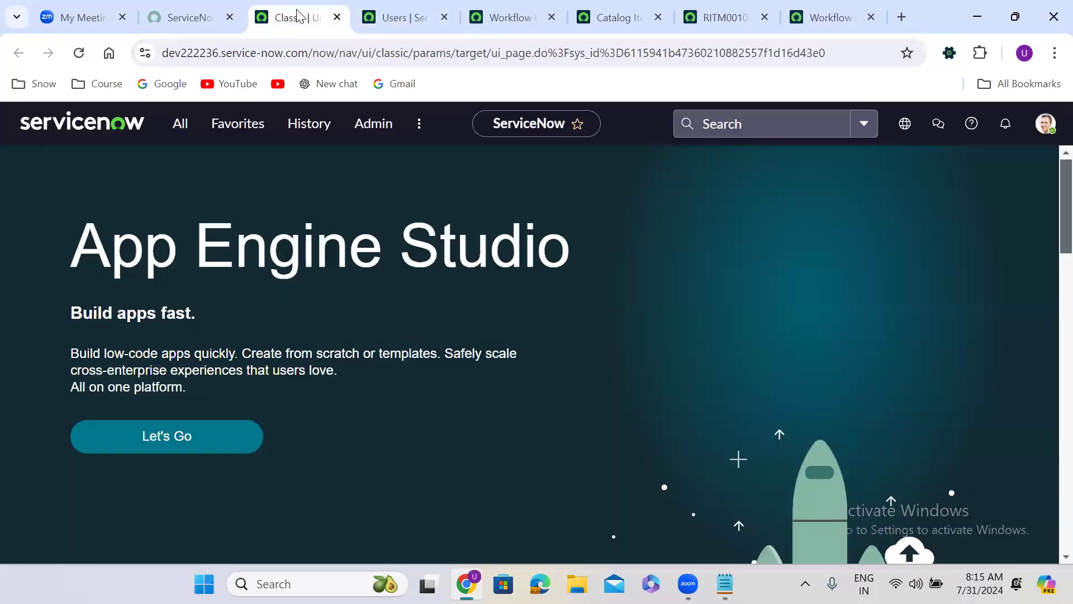
pyautogui.click(181, 124)
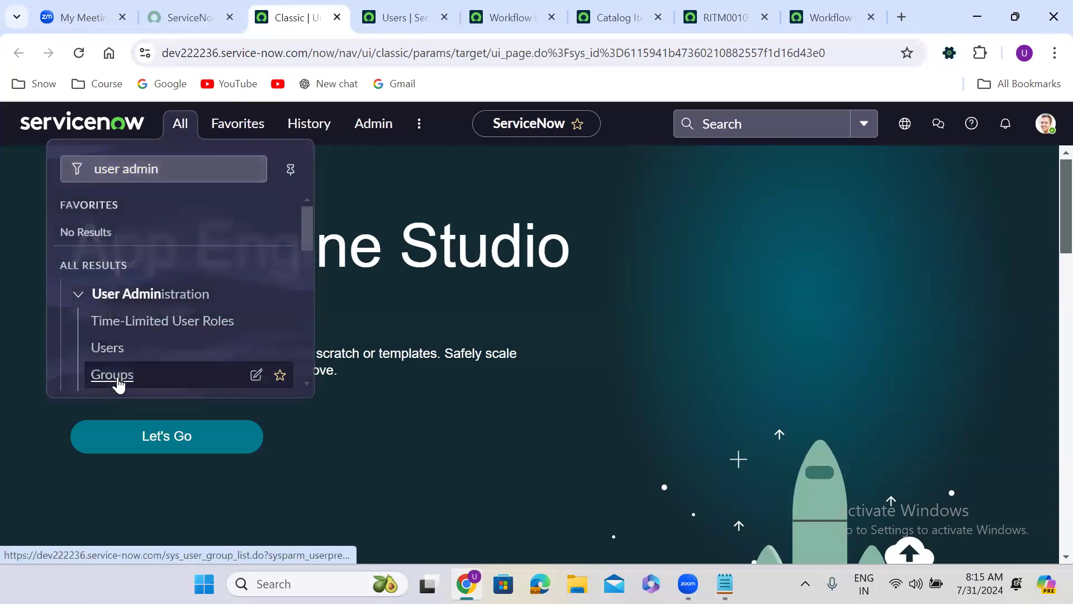
pyautogui.middleClick(119, 374)
pyautogui.click(446, 7)
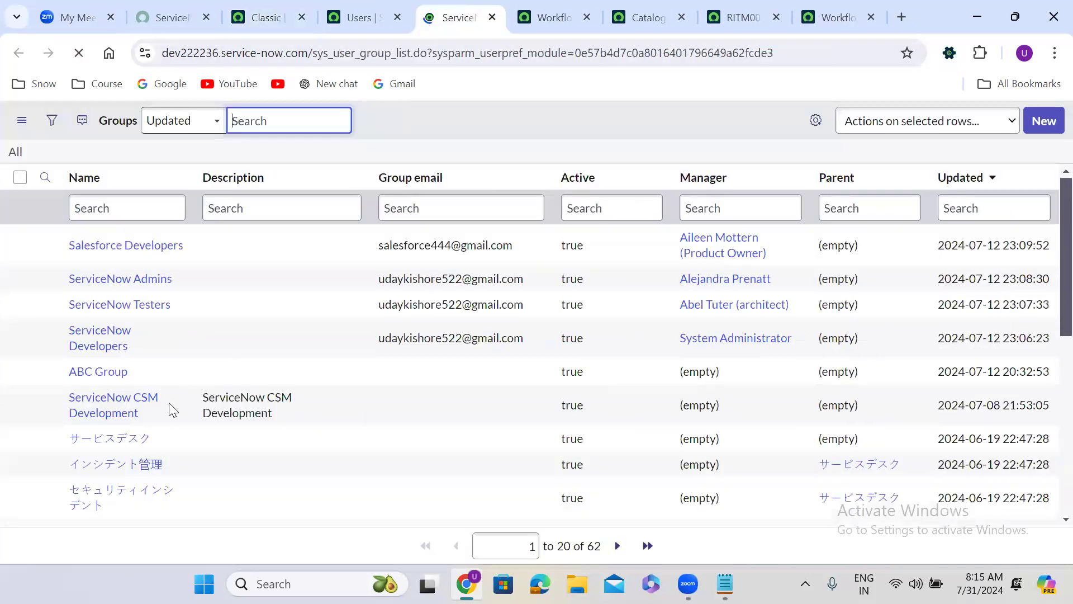
pyautogui.rightClick(141, 327)
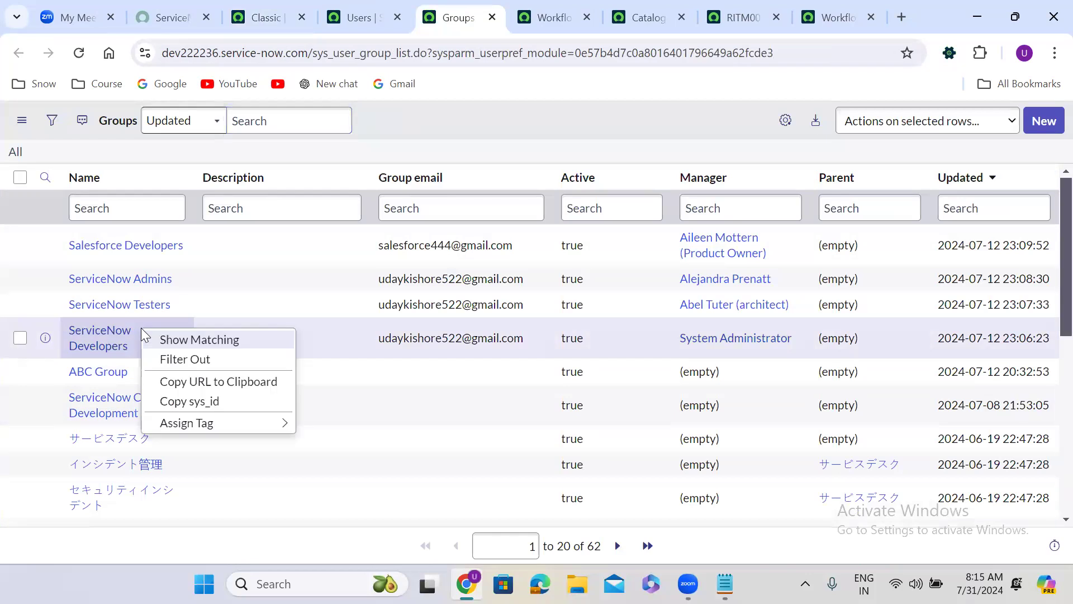
pyautogui.click(188, 403)
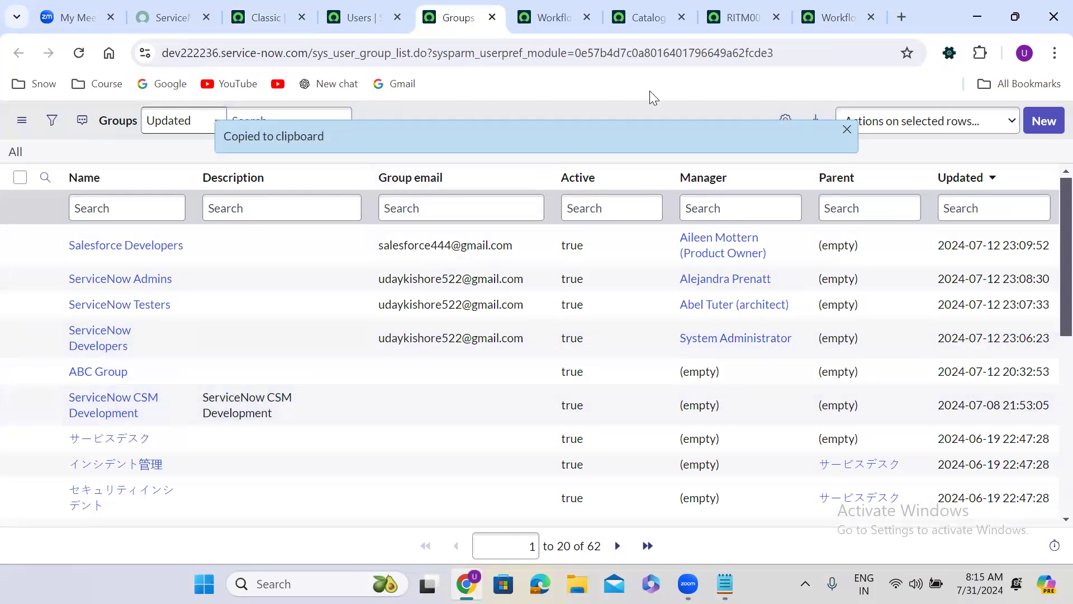
# Step: Replace id1 in the group approval script's answer.push line with the copied ServiceNow Developers sys_id
pyautogui.hotkey('ctrl', 'Tab')
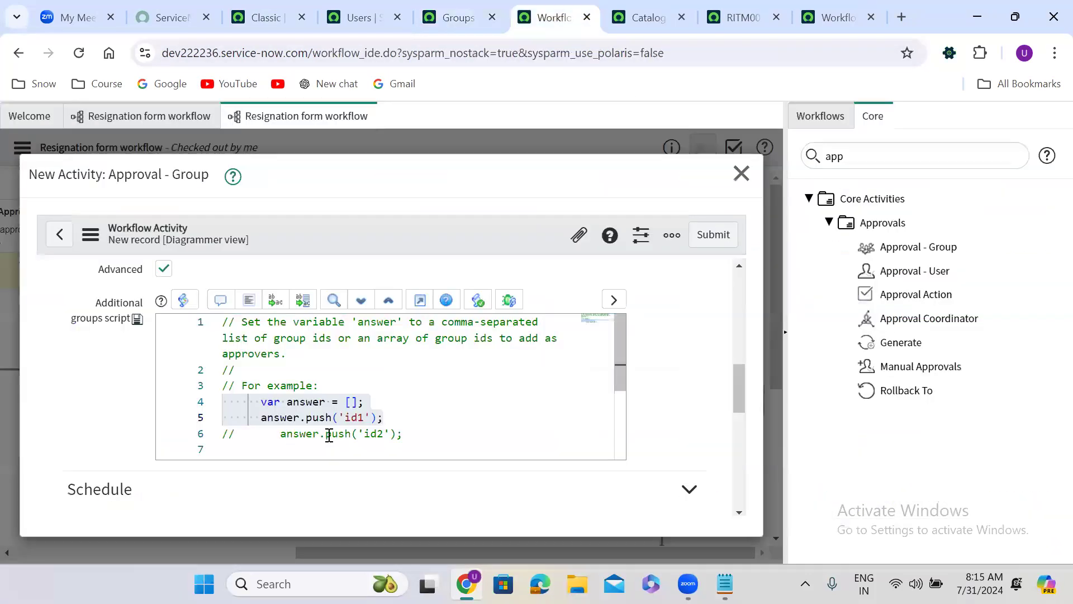
pyautogui.doubleClick(355, 418)
pyautogui.hotkey('ctrl', 'v')
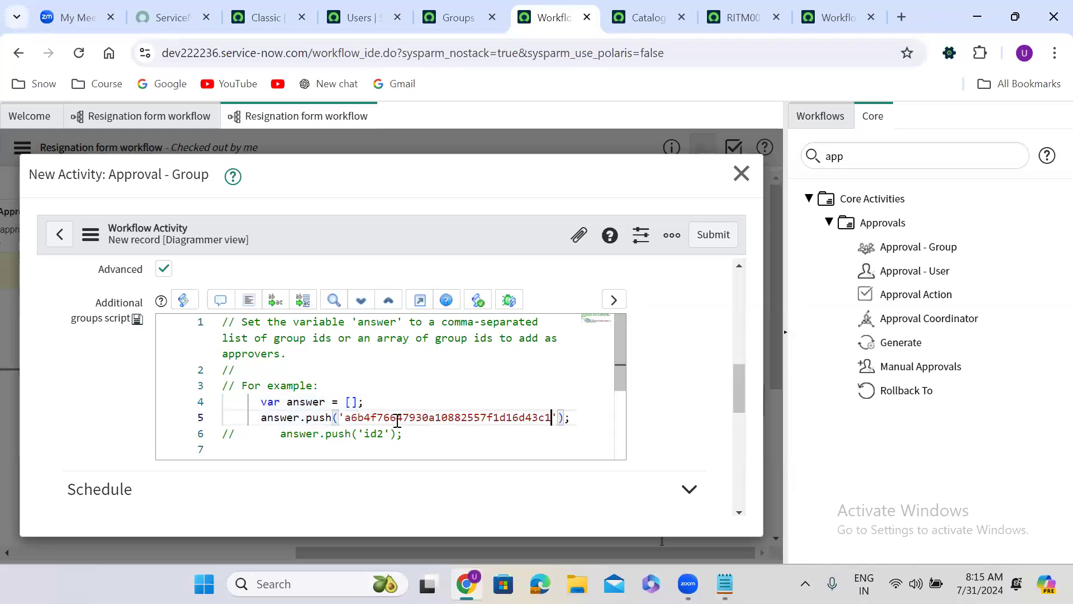
# Step: Submit the group approval activity and place it between Approval - User and Manual Approvals in the workflow
pyautogui.click(719, 234)
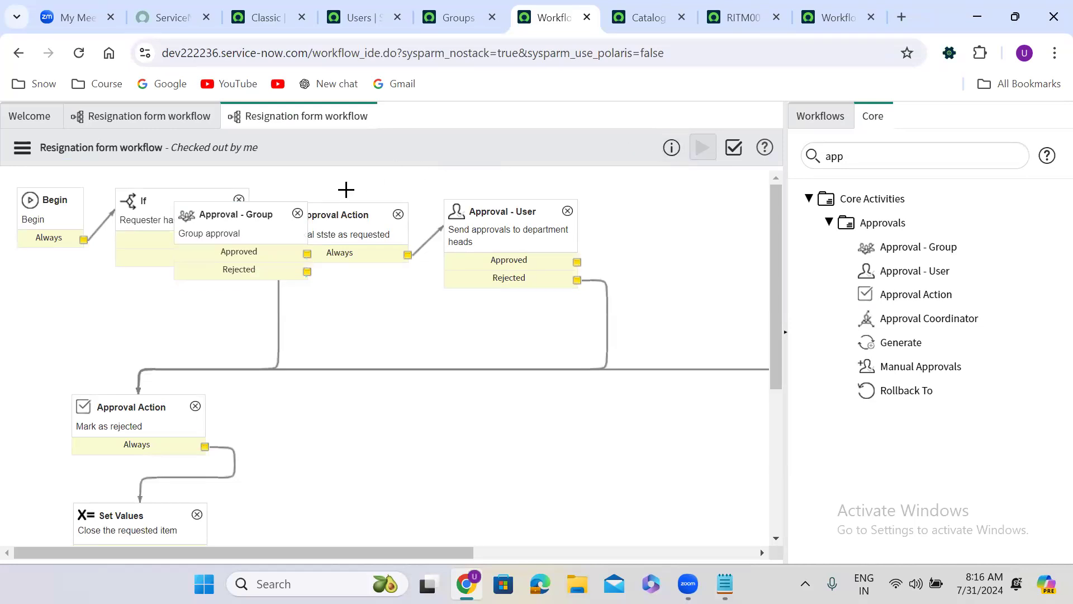
pyautogui.moveTo(268, 218); pyautogui.dragTo(692, 211)
pyautogui.hscroll(5, 692, 213)
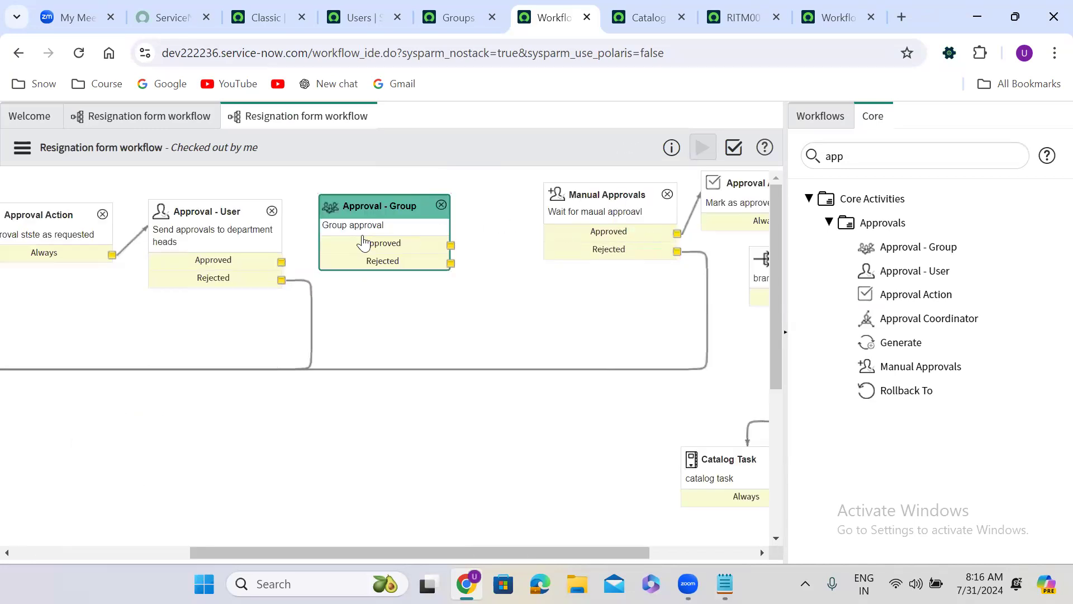
# Step: Wire the Approved path from Approval - User through Approval - Group to Manual Approvals, and the group's Rejected output to the Mark as rejected action
pyautogui.moveTo(284, 259); pyautogui.dragTo(328, 255)
pyautogui.moveTo(450, 244); pyautogui.dragTo(561, 238)
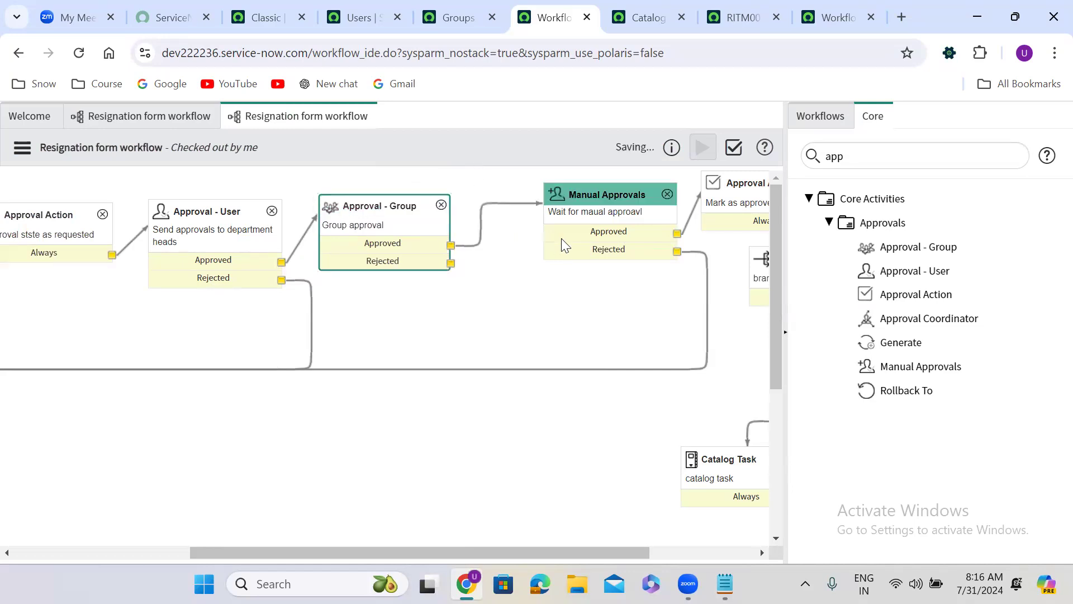
pyautogui.moveTo(455, 267); pyautogui.dragTo(212, 476)
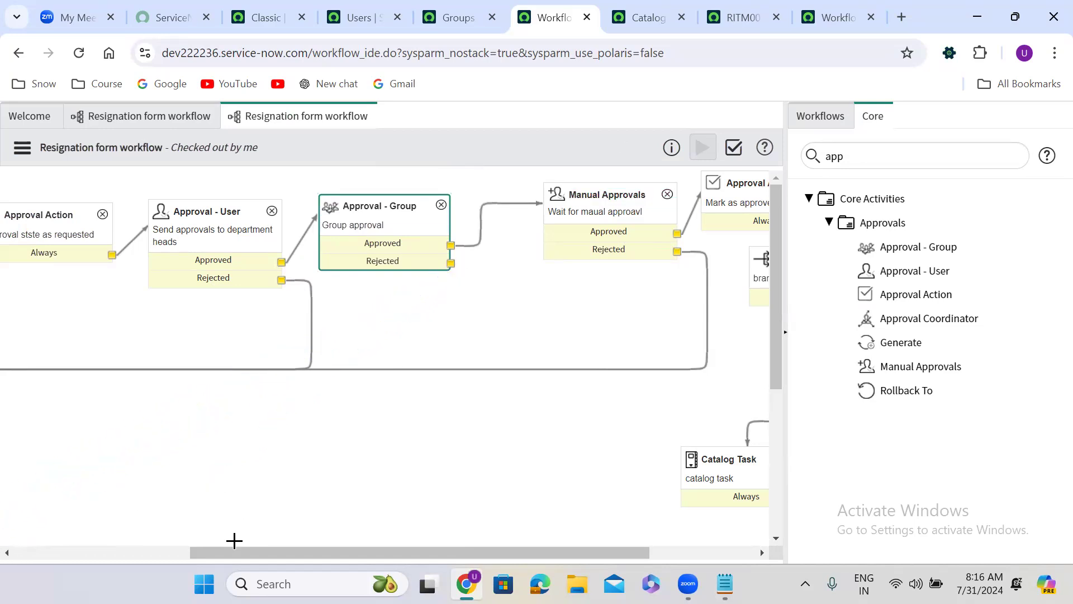
pyautogui.hscroll(-4, 234, 540)
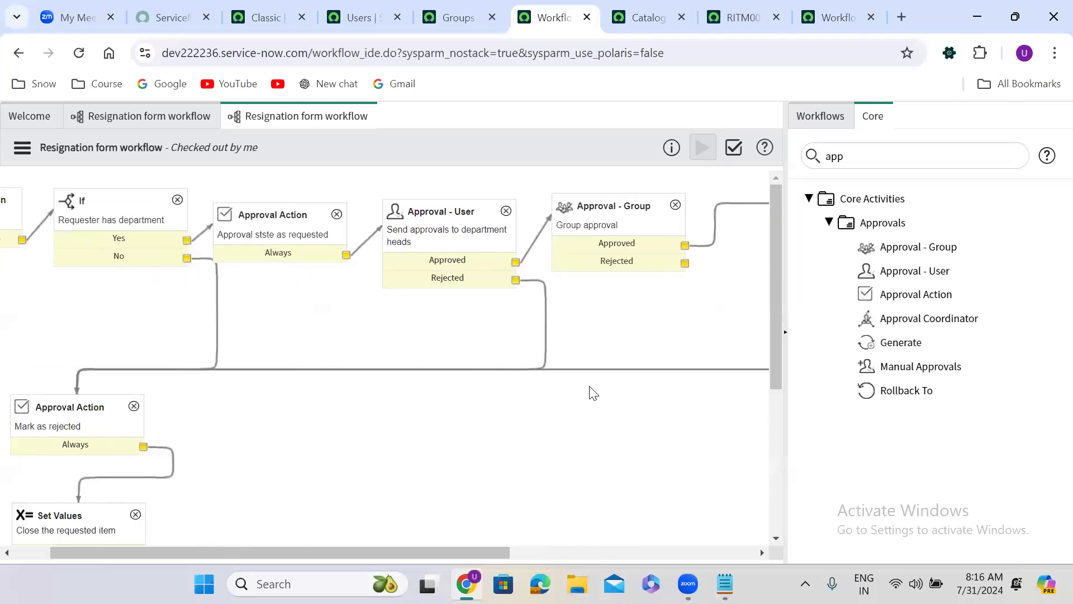
pyautogui.moveTo(686, 260); pyautogui.dragTo(125, 433)
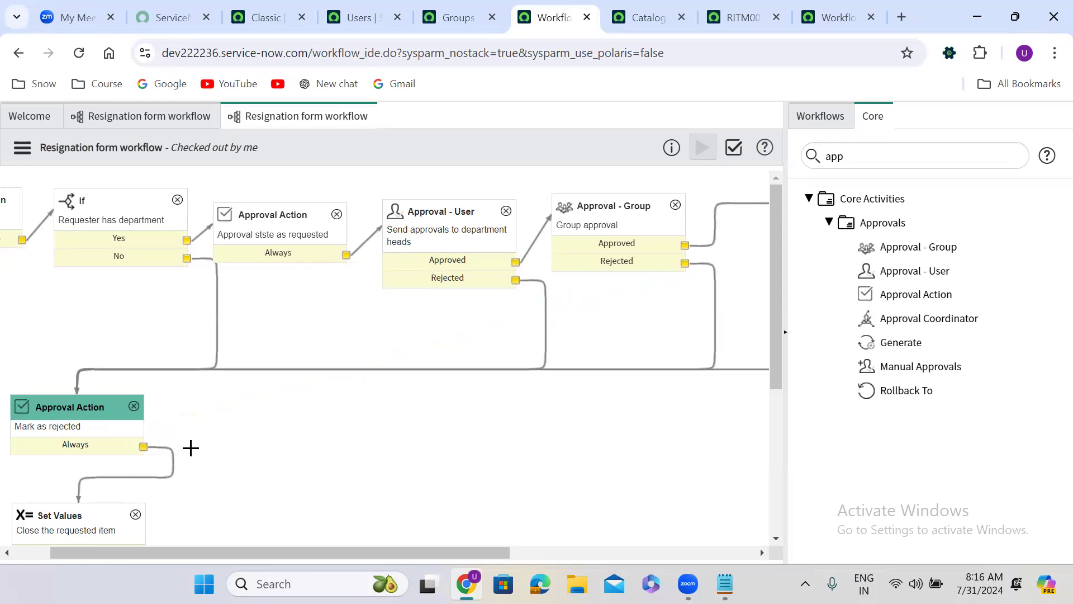
# Step: Review the approval sequence from Approval - User through Approval - Group and Manual Approvals to the Mark as approved action
pyautogui.hscroll(-1, 121, 547)
pyautogui.hscroll(3, 122, 546)
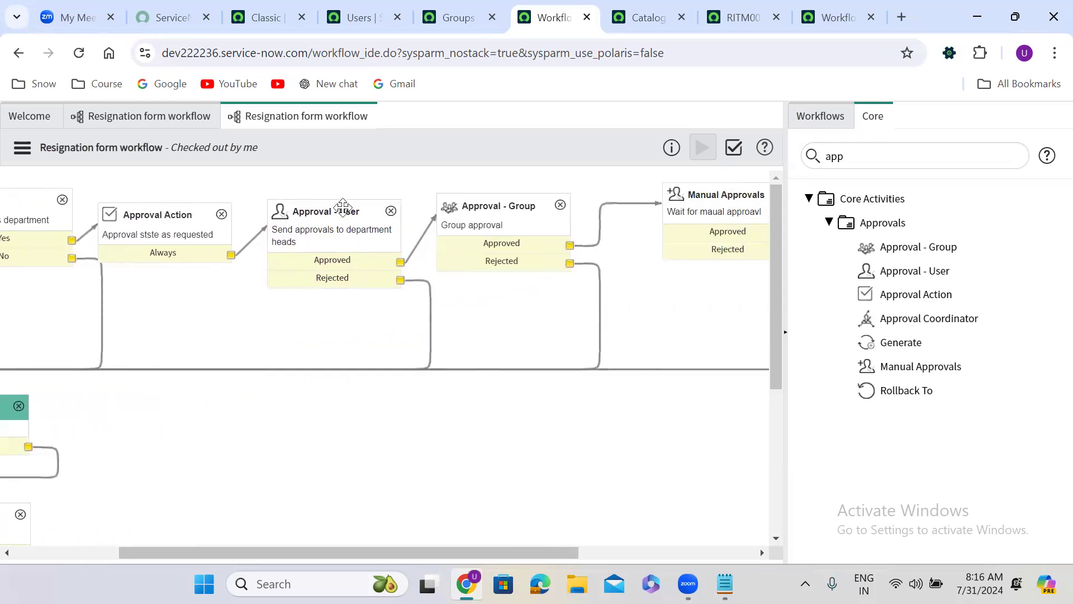
pyautogui.click(341, 239)
pyautogui.hscroll(-2, 343, 239)
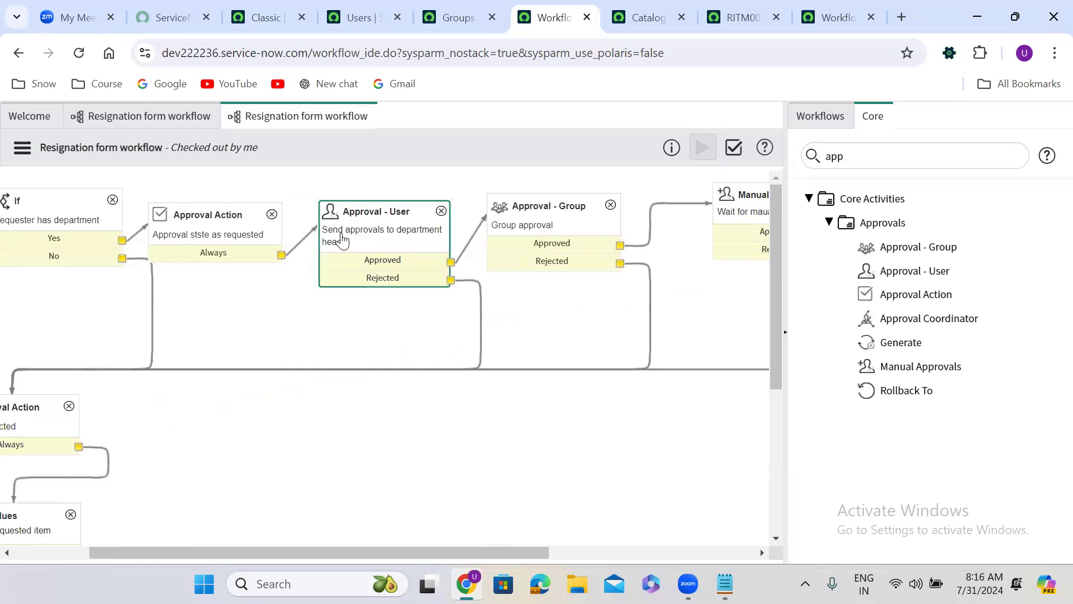
pyautogui.click(560, 226)
pyautogui.hscroll(3, 560, 226)
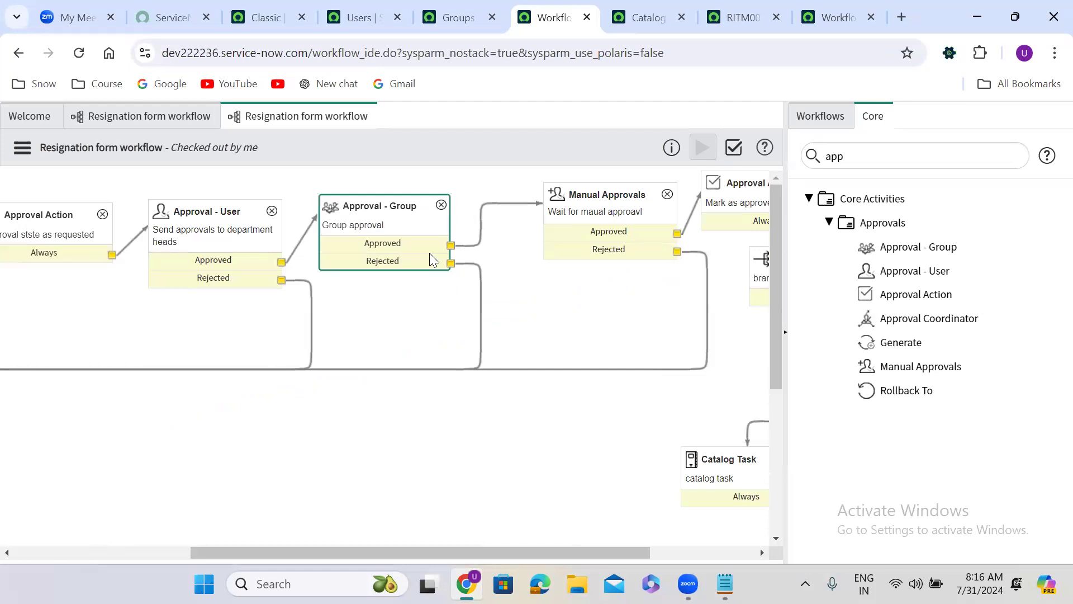
pyautogui.click(607, 216)
pyautogui.hscroll(3, 608, 216)
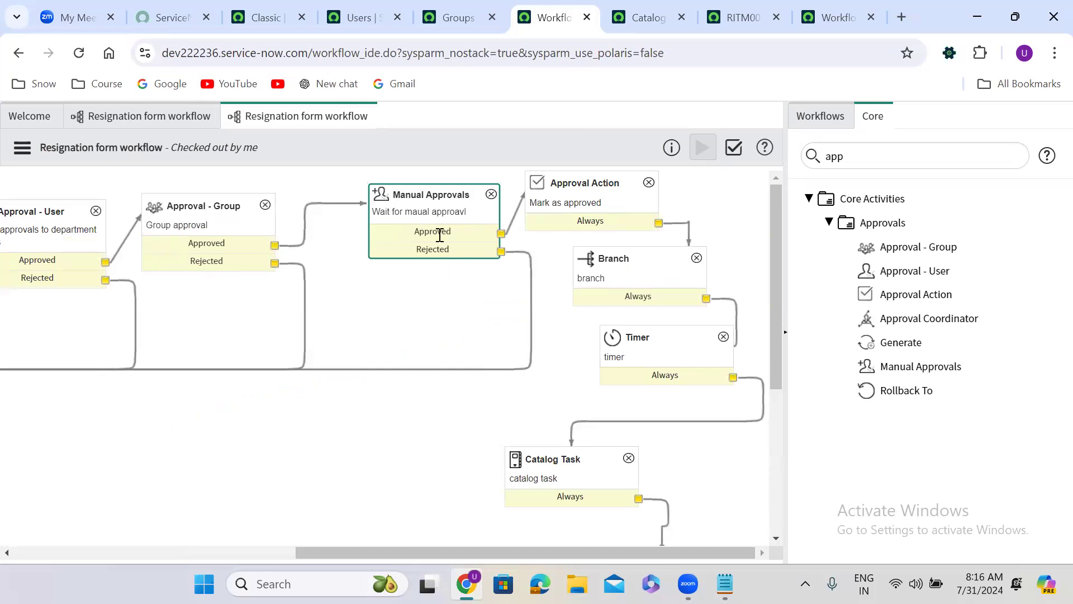
pyautogui.click(597, 208)
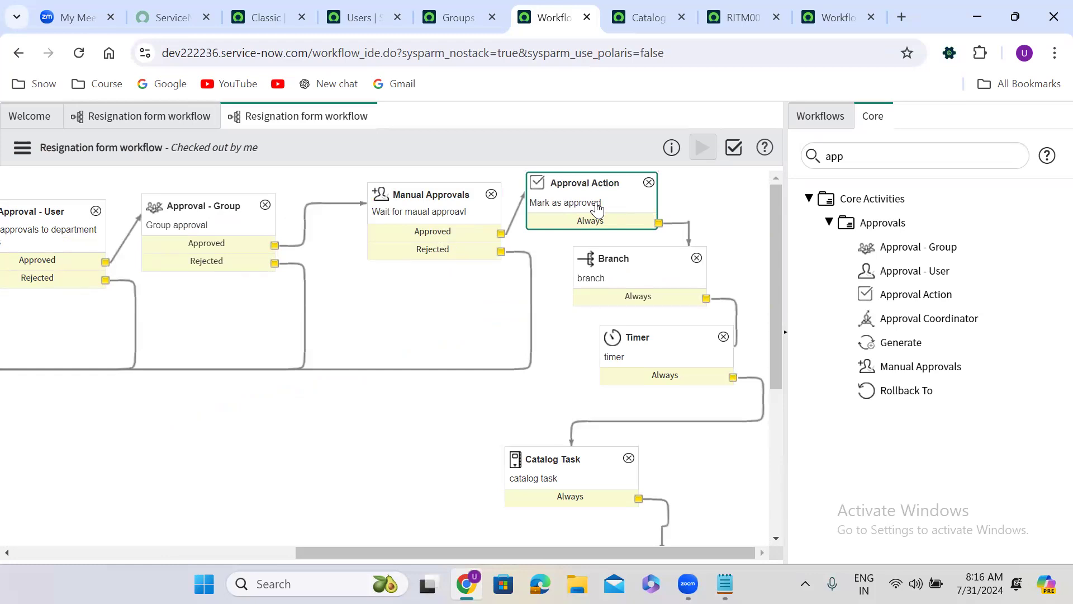
pyautogui.click(40, 249)
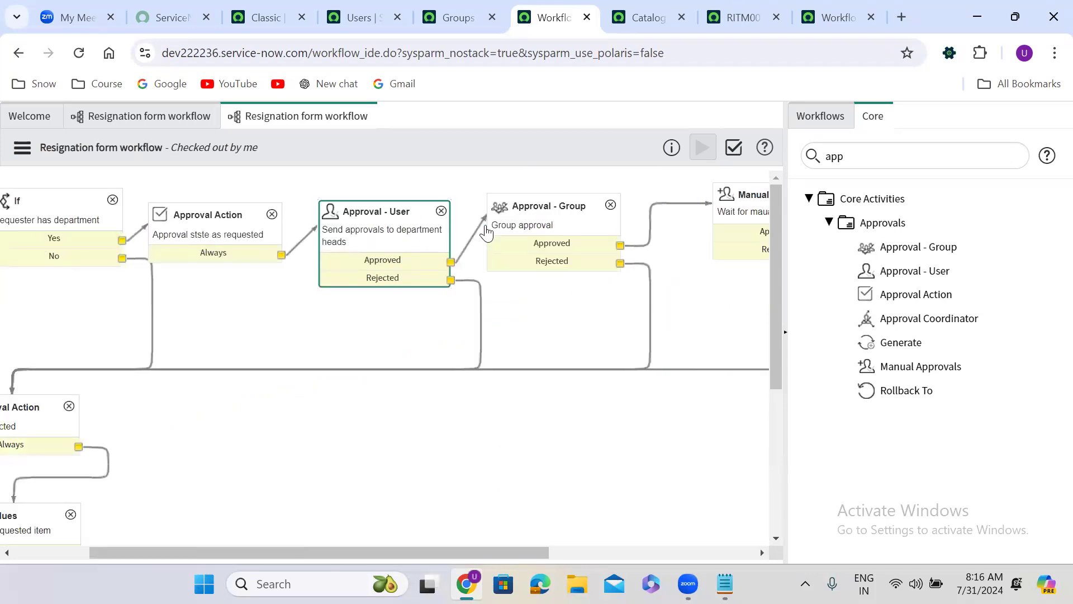
pyautogui.click(538, 228)
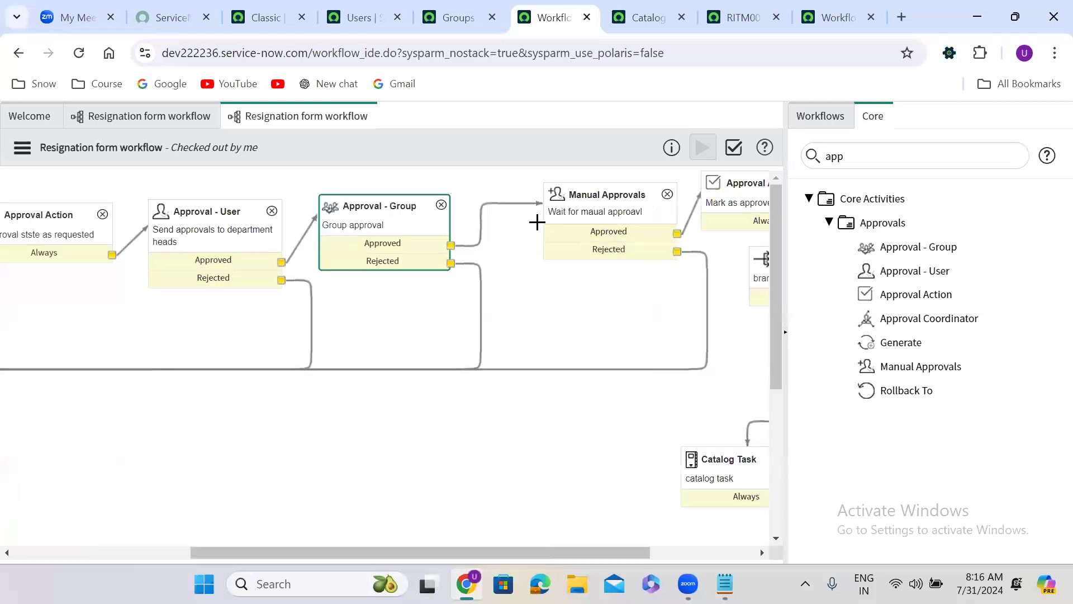
pyautogui.click(605, 213)
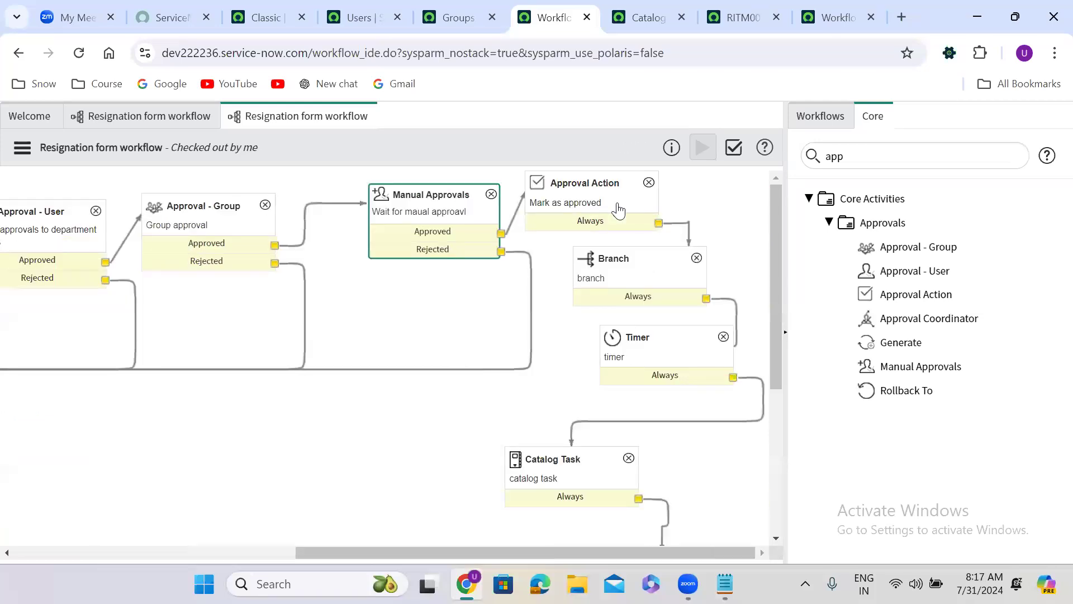
# Step: Close the Workflow Context browser tab and open the Resignation Form catalog item from the existing requested item's Item reference
pyautogui.click(733, 15)
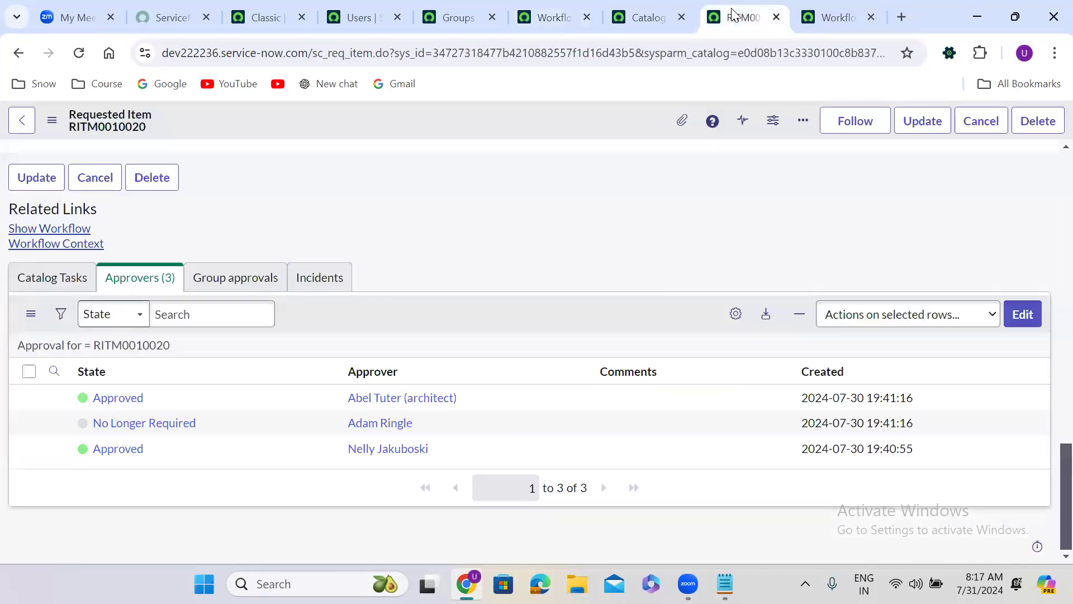
pyautogui.click(870, 17)
pyautogui.scroll(15, 1050, 160)
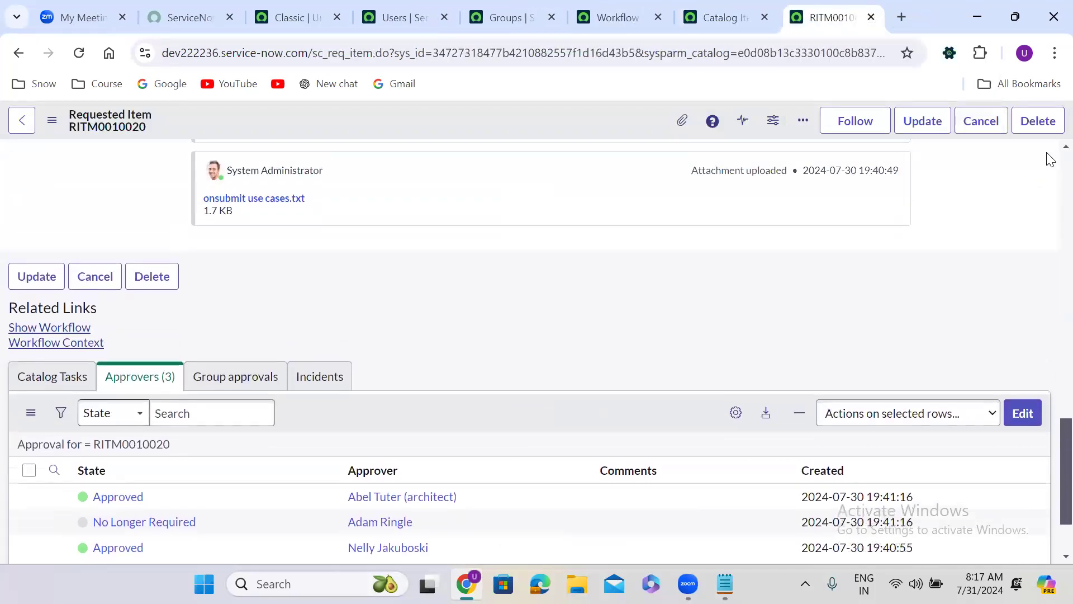
pyautogui.scroll(1, 1051, 186)
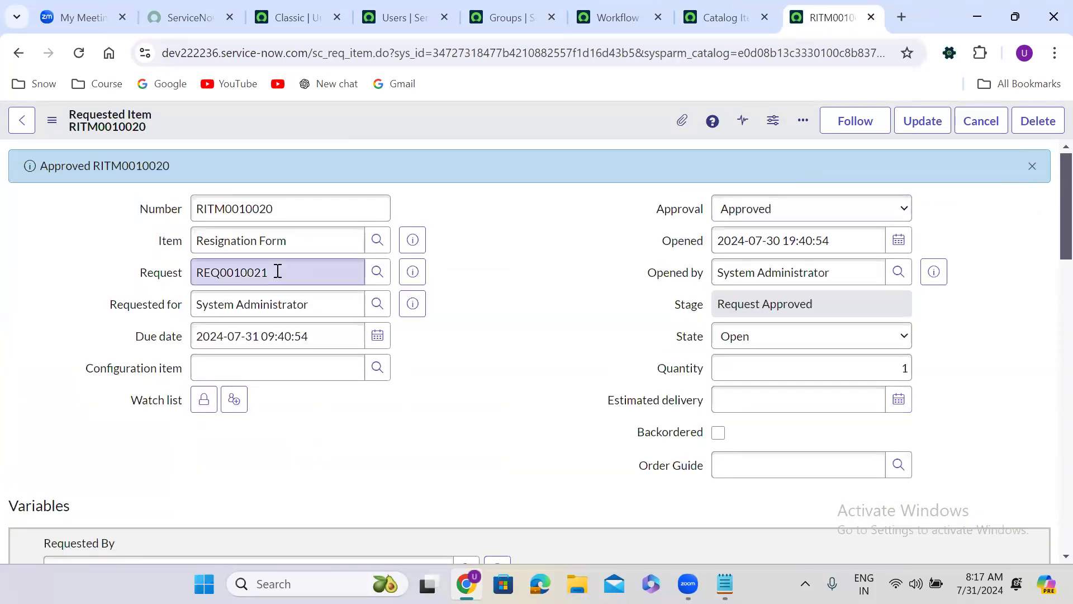
pyautogui.click(416, 240)
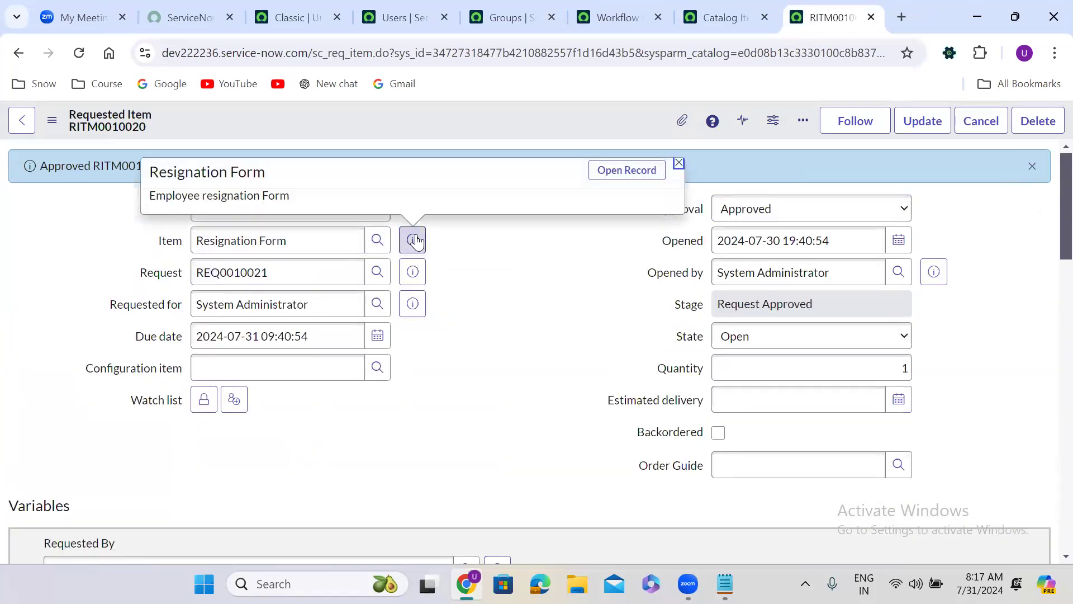
pyautogui.click(613, 174)
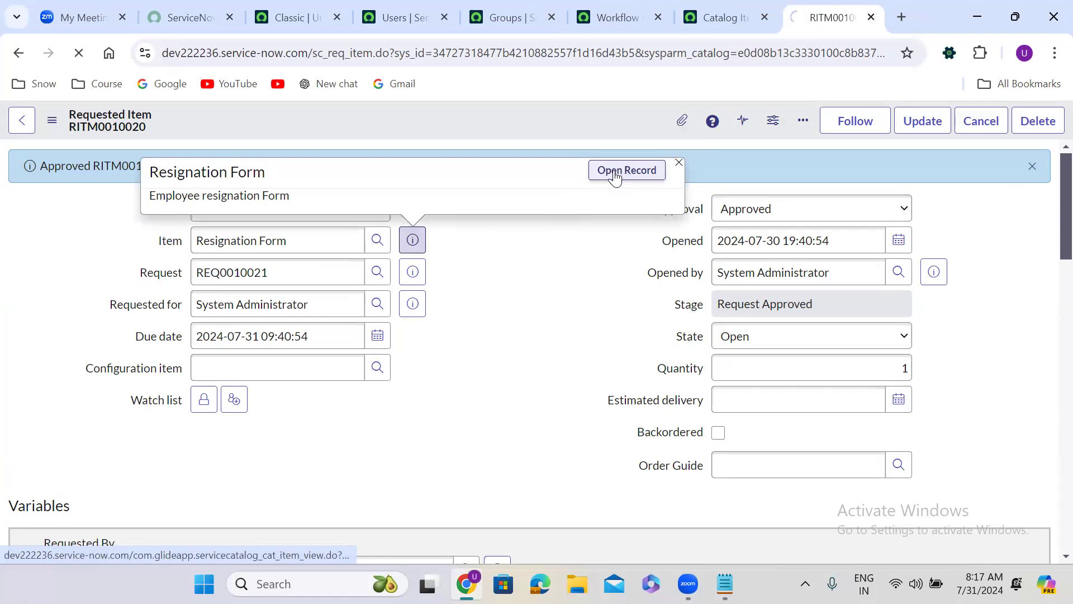
# Step: Set the resignation reason to Better oppertunity, the offer from another company to Yes, and the working experience to Great
pyautogui.click(98, 382)
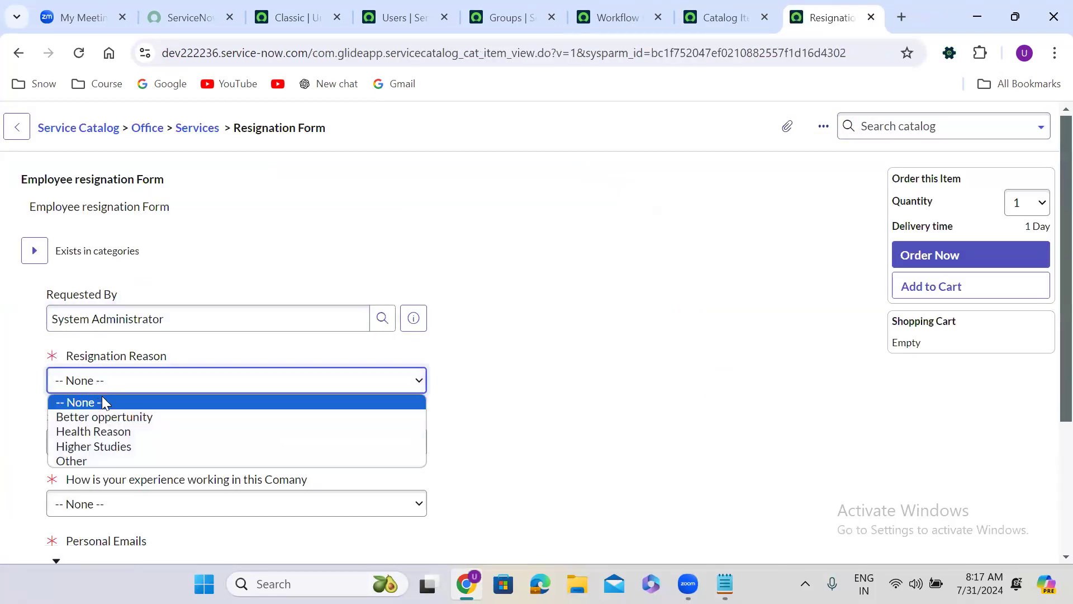
pyautogui.click(108, 419)
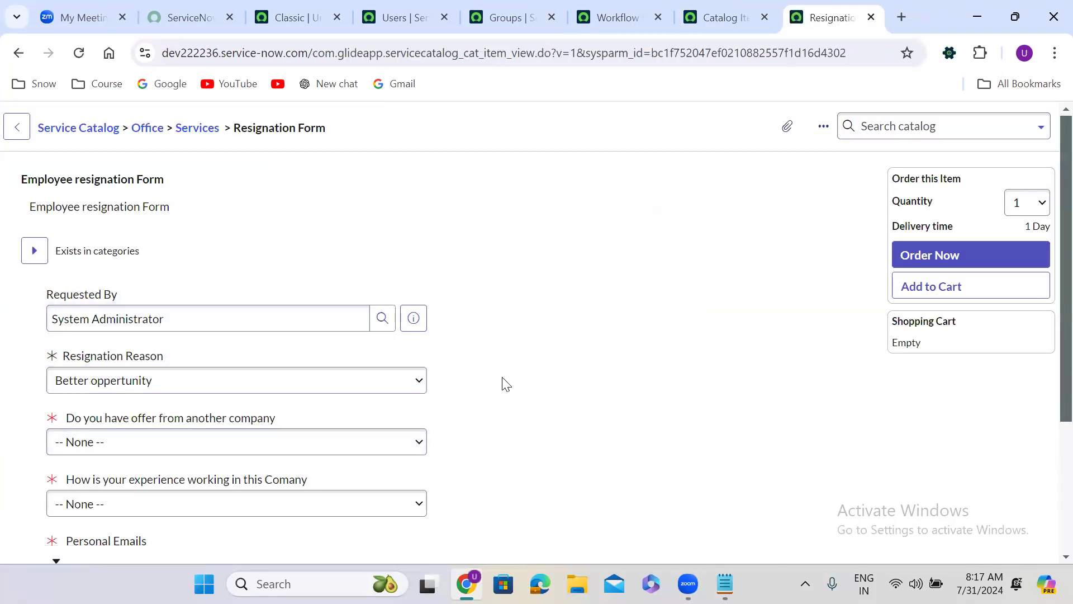
pyautogui.scroll(-3, 506, 384)
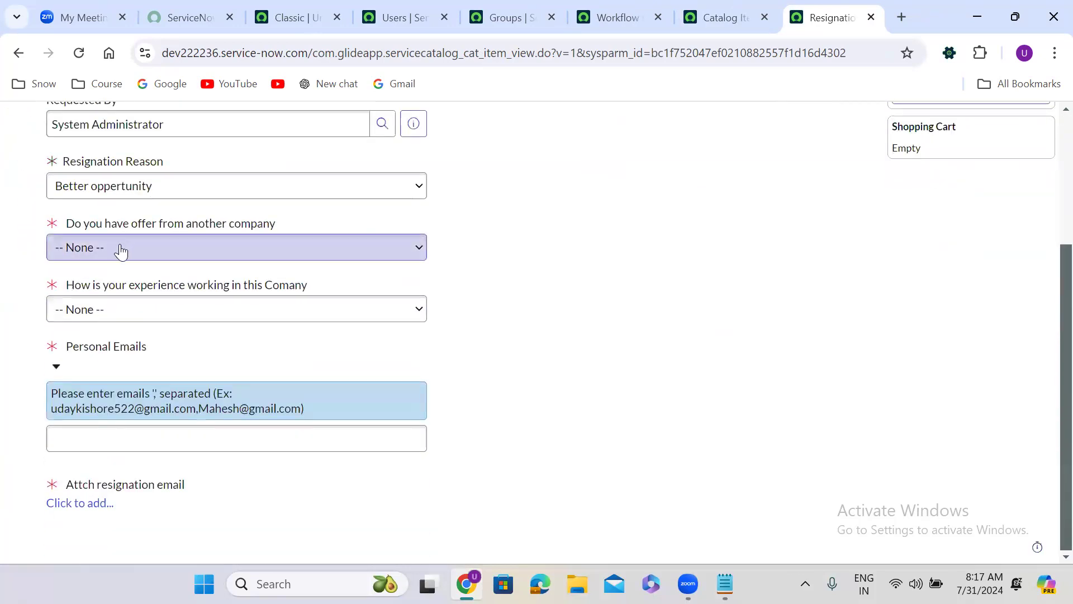
pyautogui.click(121, 249)
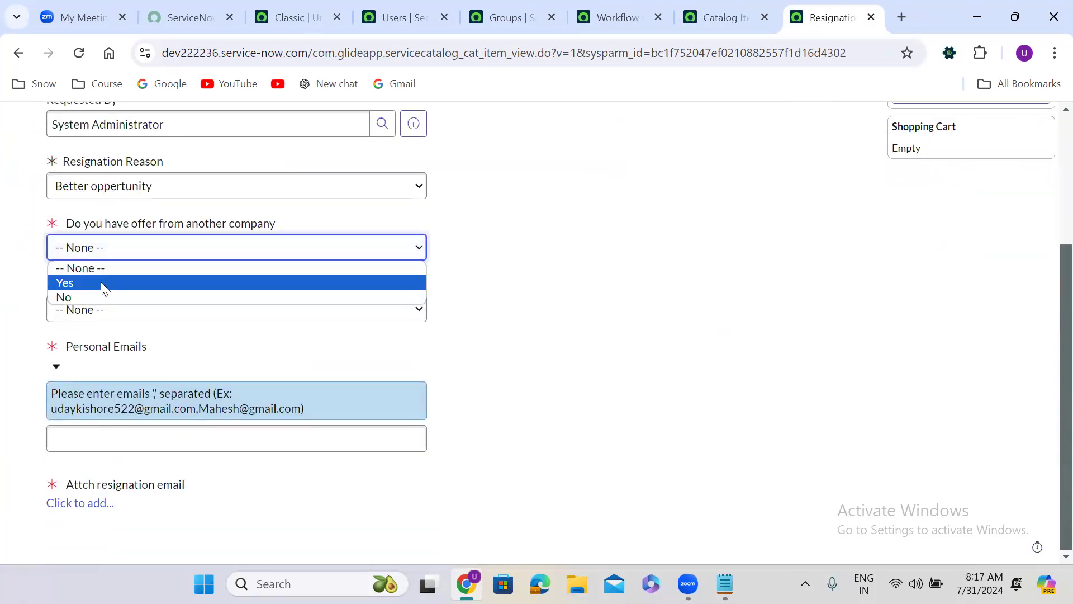
pyautogui.click(101, 281)
pyautogui.click(103, 309)
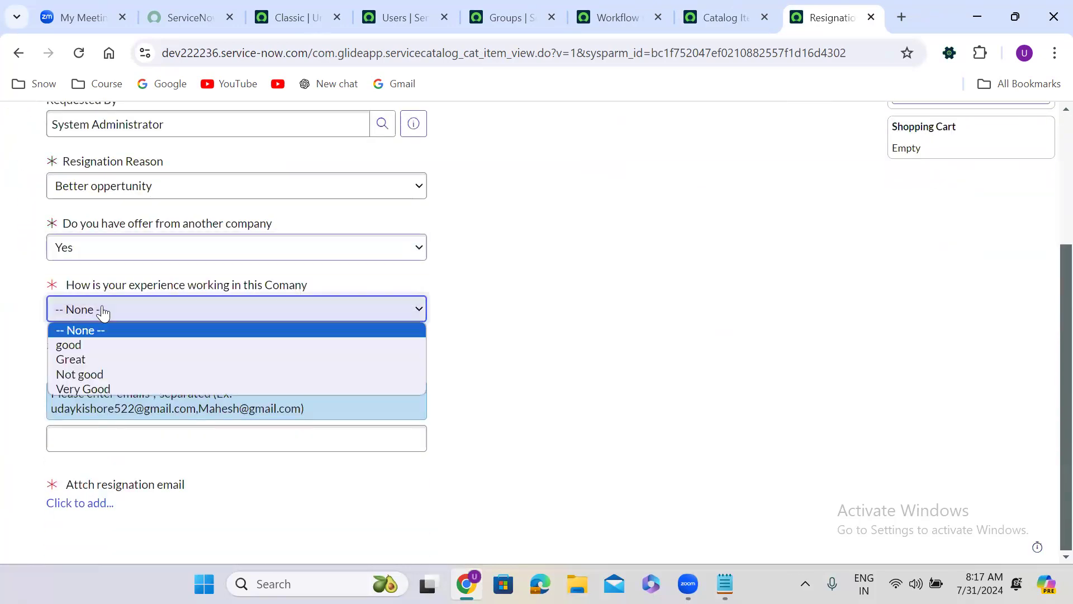
pyautogui.click(102, 359)
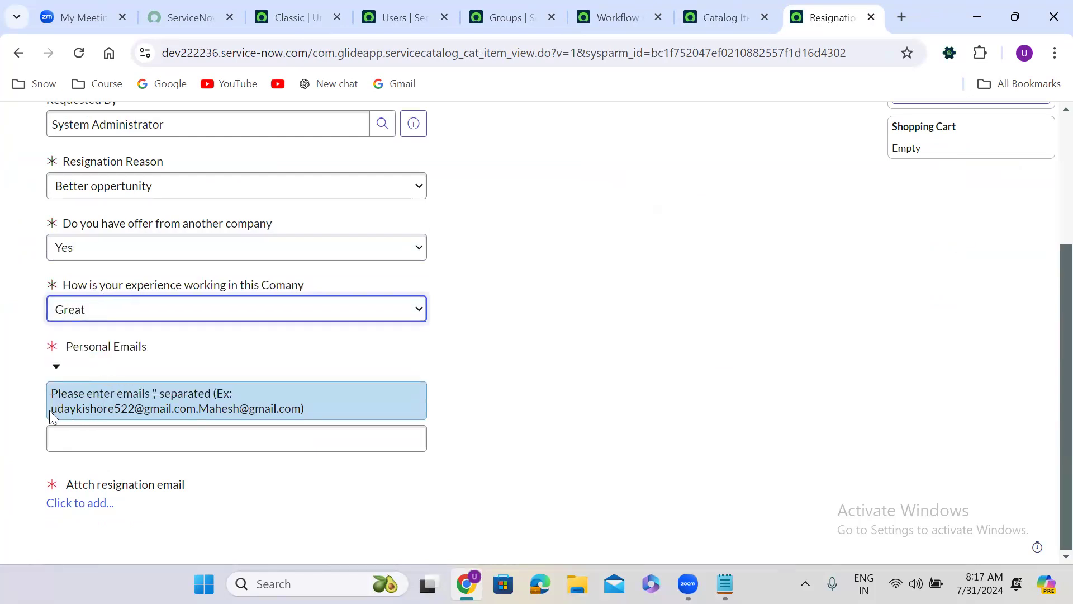
# Step: Copy the example addresses from the hint into Personal Emails and attach the onsubmit use cases file as the resignation email
pyautogui.moveTo(49, 409); pyautogui.dragTo(305, 410)
pyautogui.hotkey('ctrl', 'c')
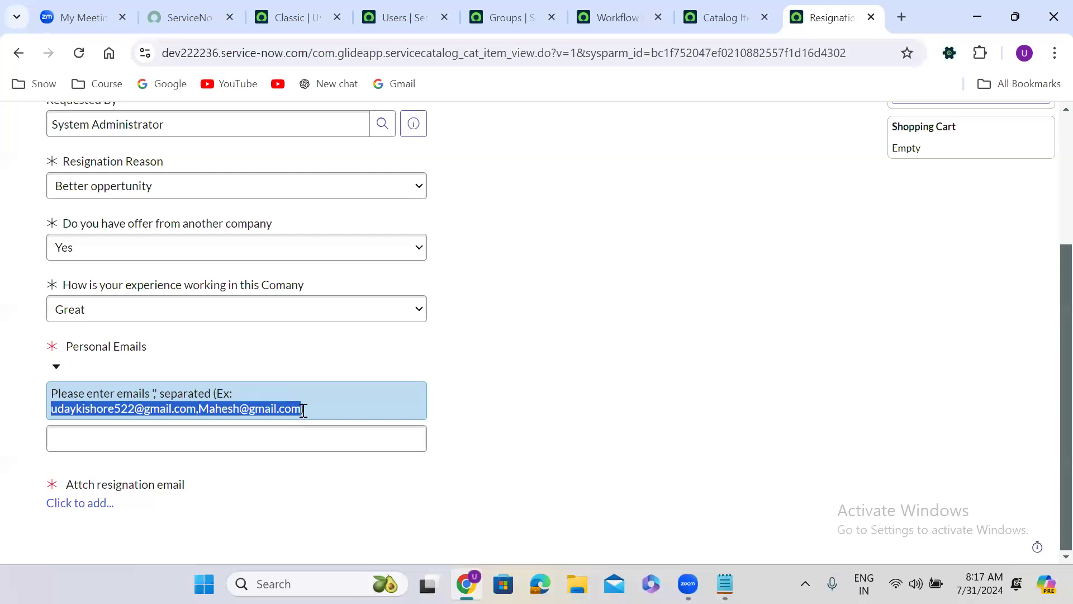
pyautogui.click(123, 445)
pyautogui.hotkey('ctrl', 'v')
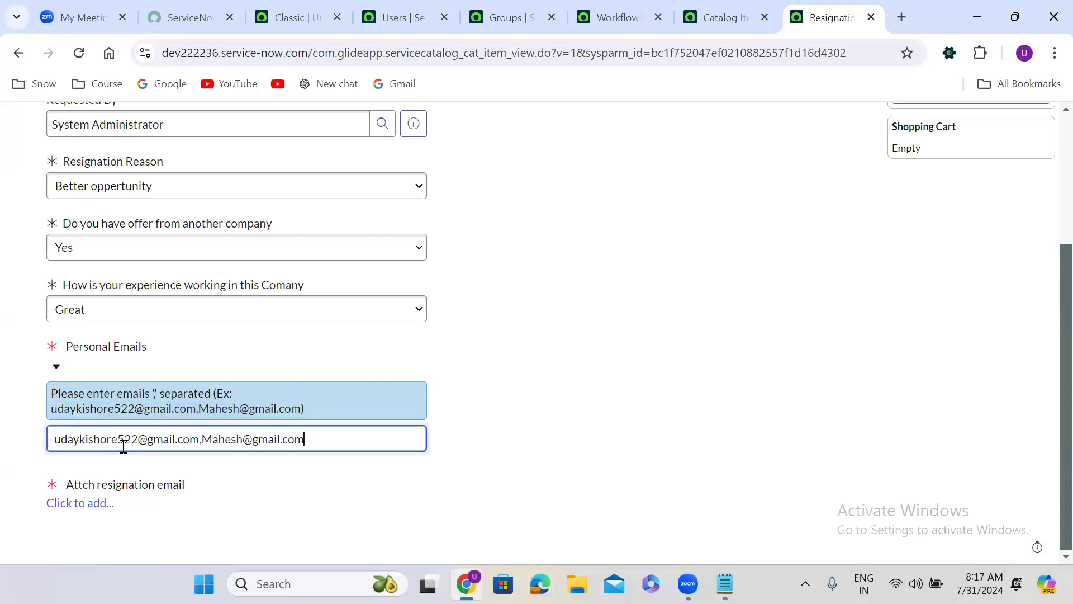
pyautogui.click(82, 503)
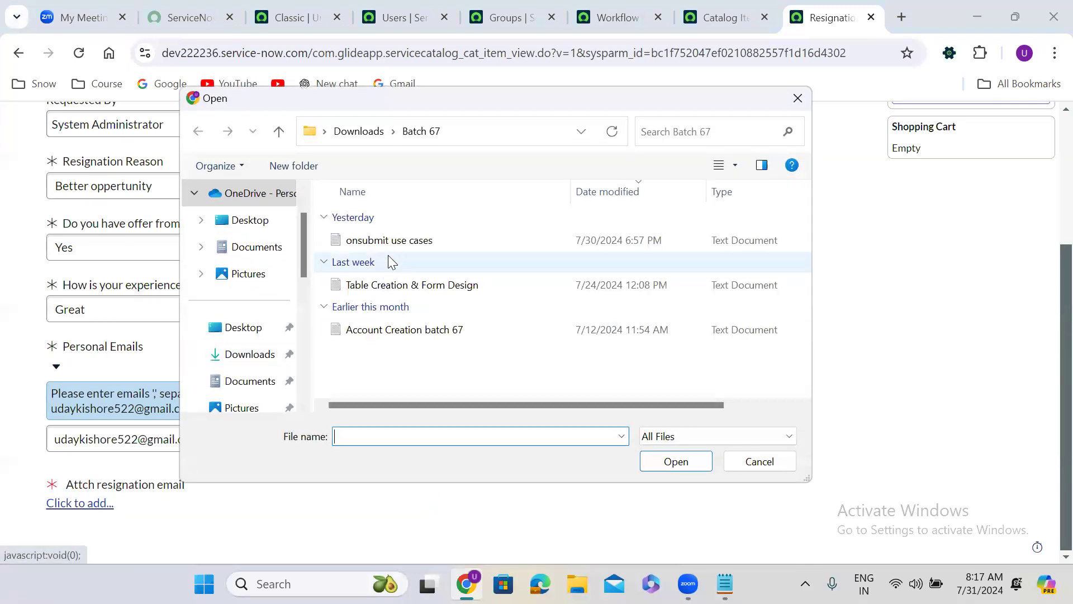
pyautogui.click(391, 241)
pyautogui.click(685, 463)
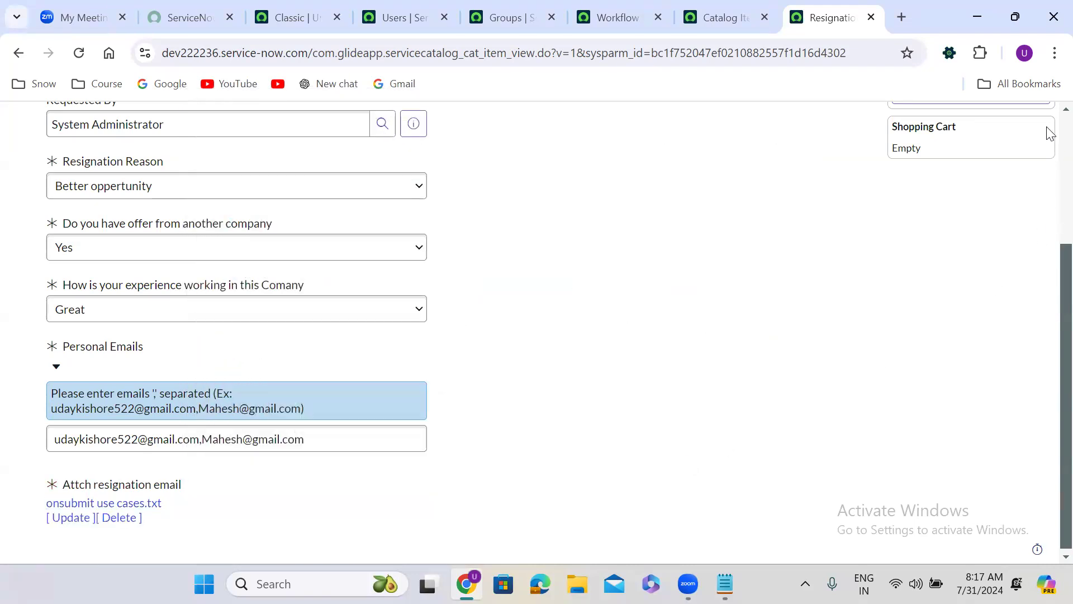
# Step: Order the resignation form and open its requested item from the order status page
pyautogui.scroll(3, 1048, 133)
pyautogui.click(951, 252)
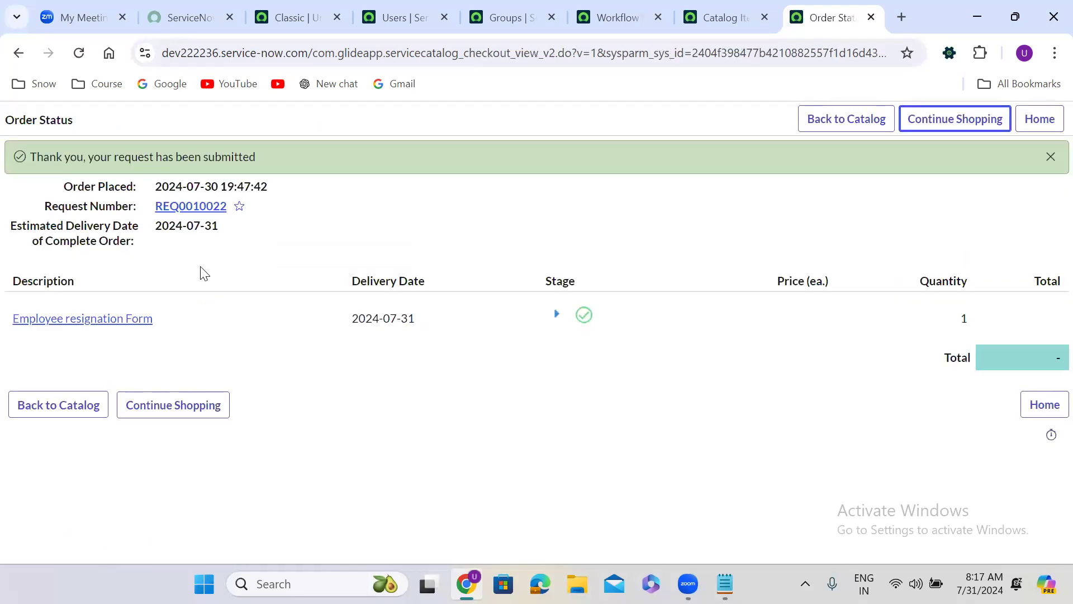
pyautogui.click(85, 322)
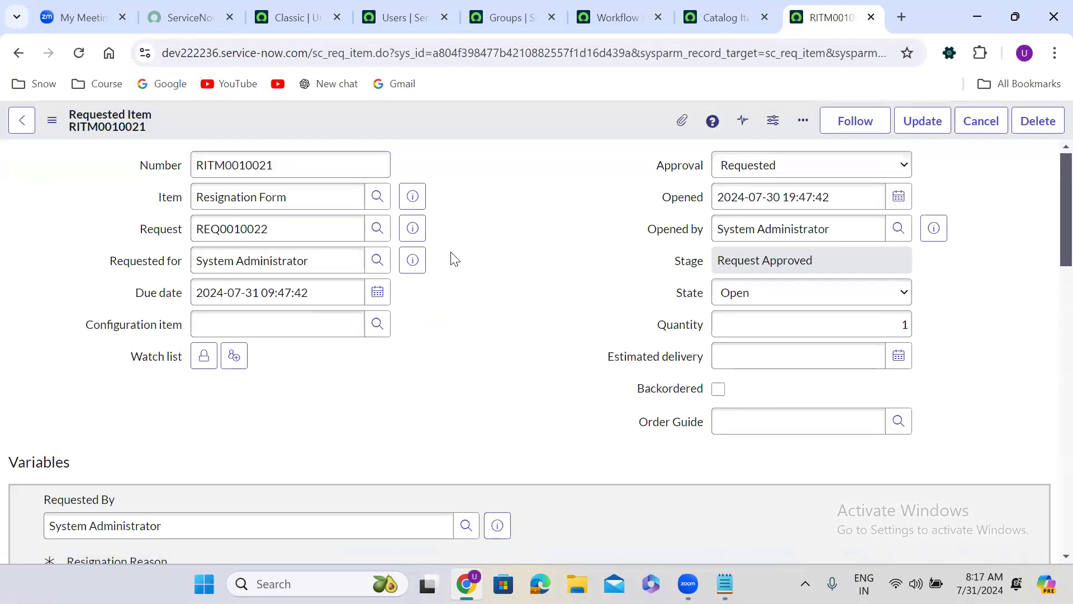
# Step: Approve the pending department head approval in the new requested item's Approvers list
pyautogui.scroll(-10, 451, 254)
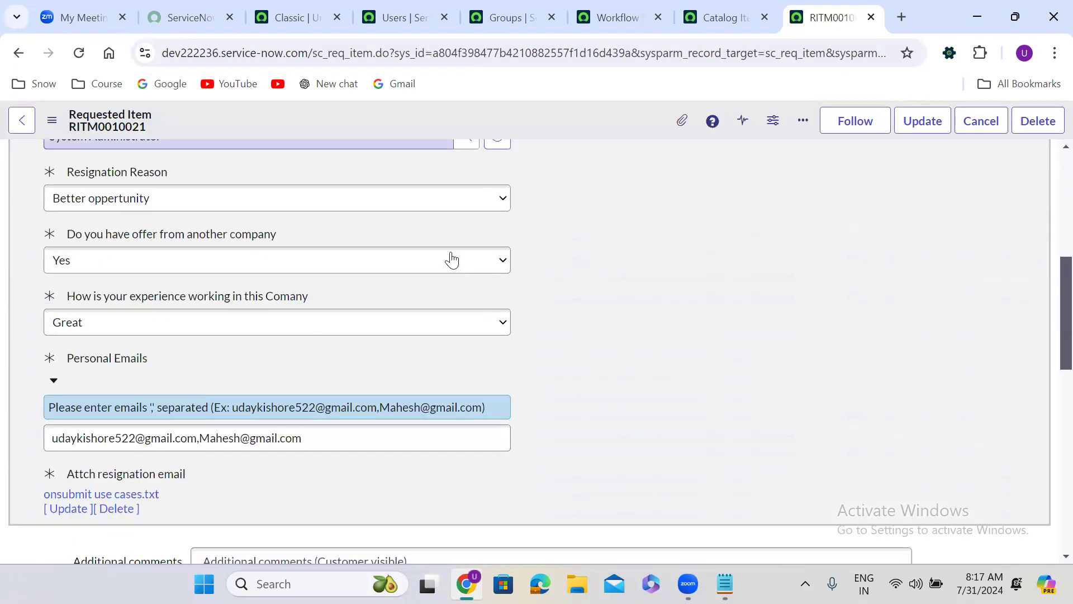
pyautogui.scroll(-10, 451, 254)
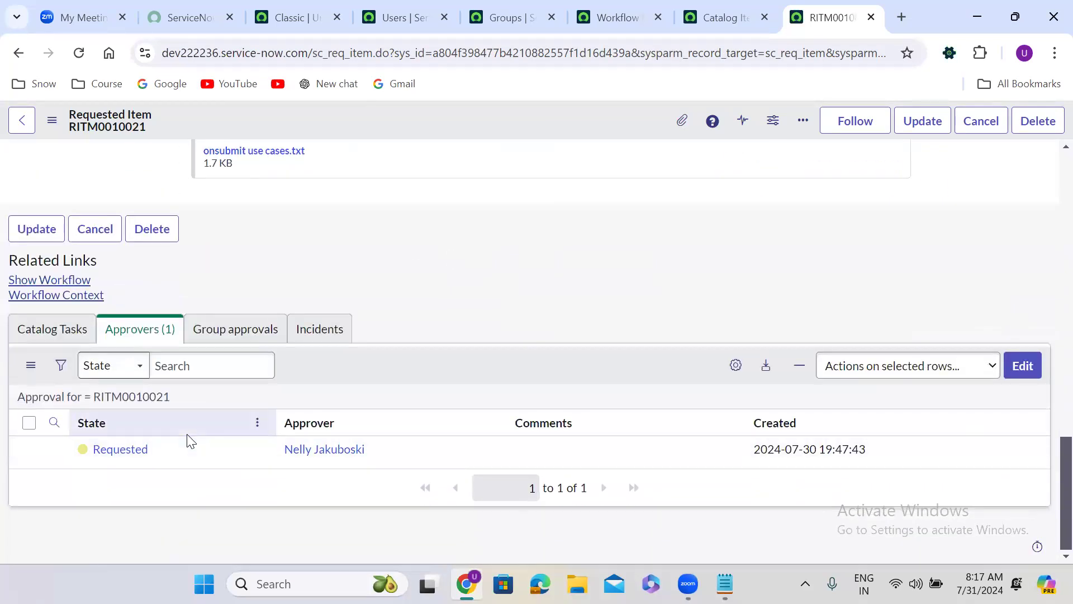
pyautogui.rightClick(168, 448)
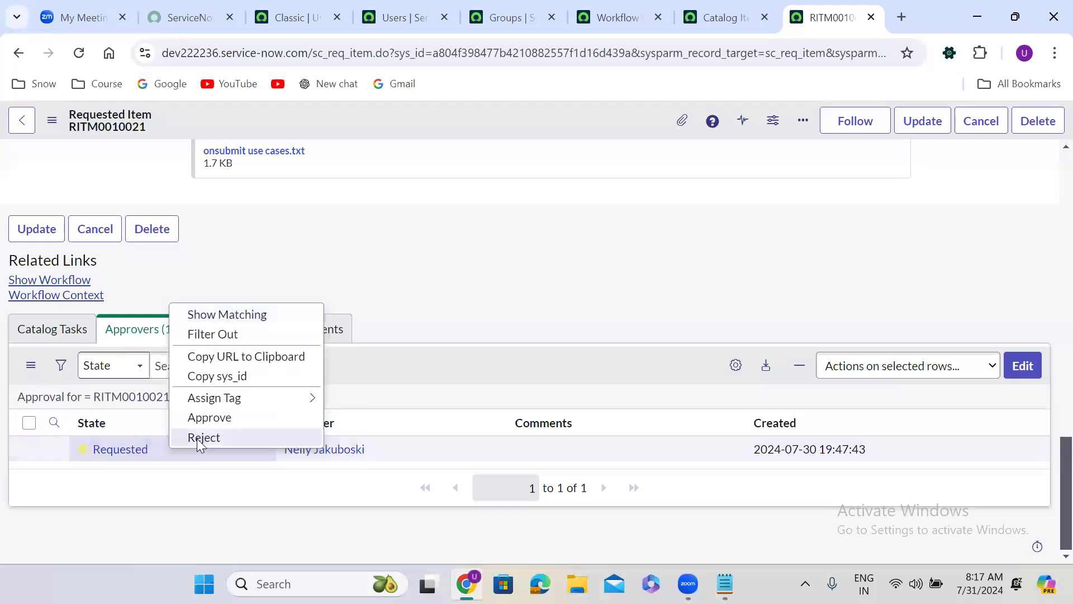
pyautogui.click(225, 420)
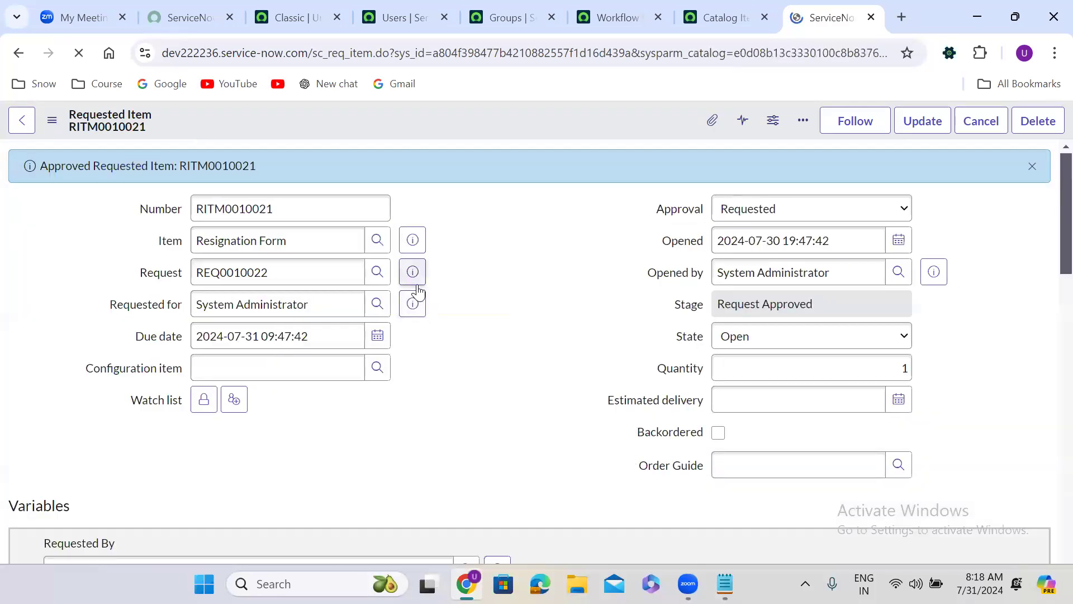
# Step: Show the requested item's workflow diagram to examine which approval activity is running
pyautogui.scroll(-15, 461, 363)
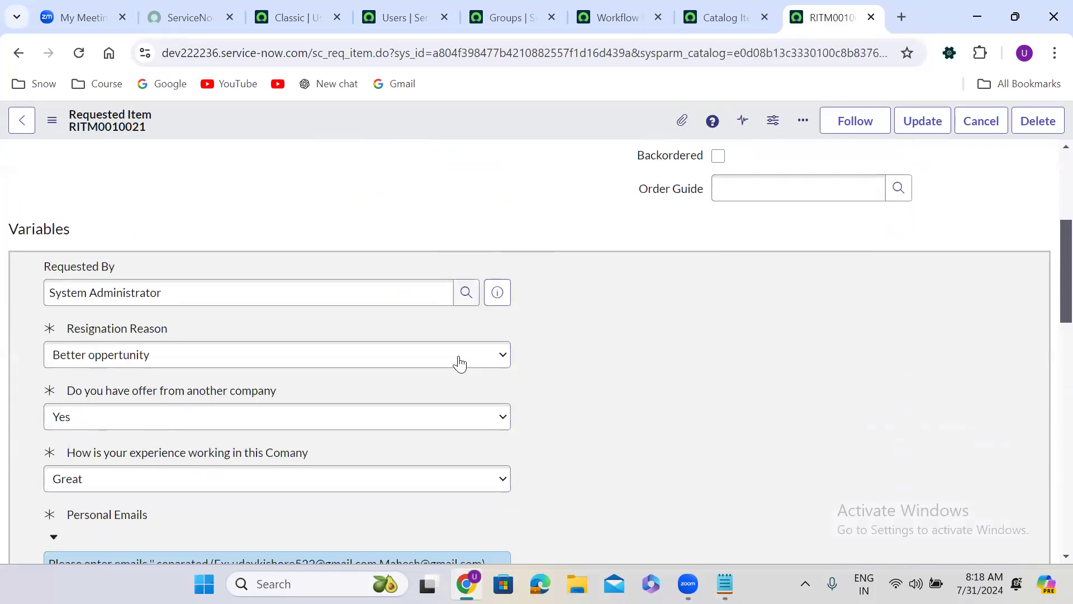
pyautogui.scroll(-5, 461, 363)
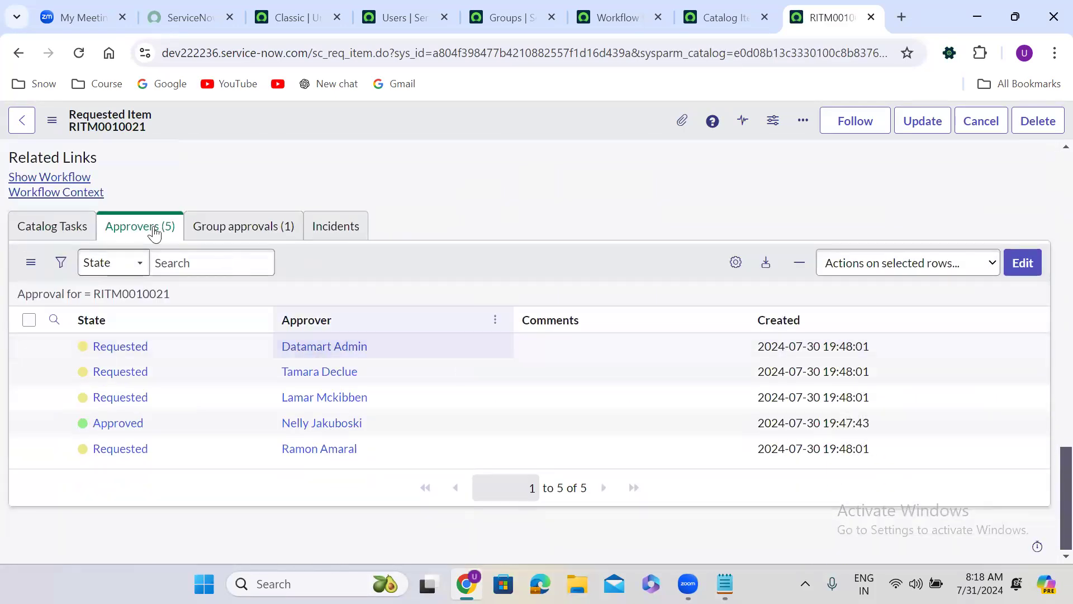
pyautogui.click(48, 178)
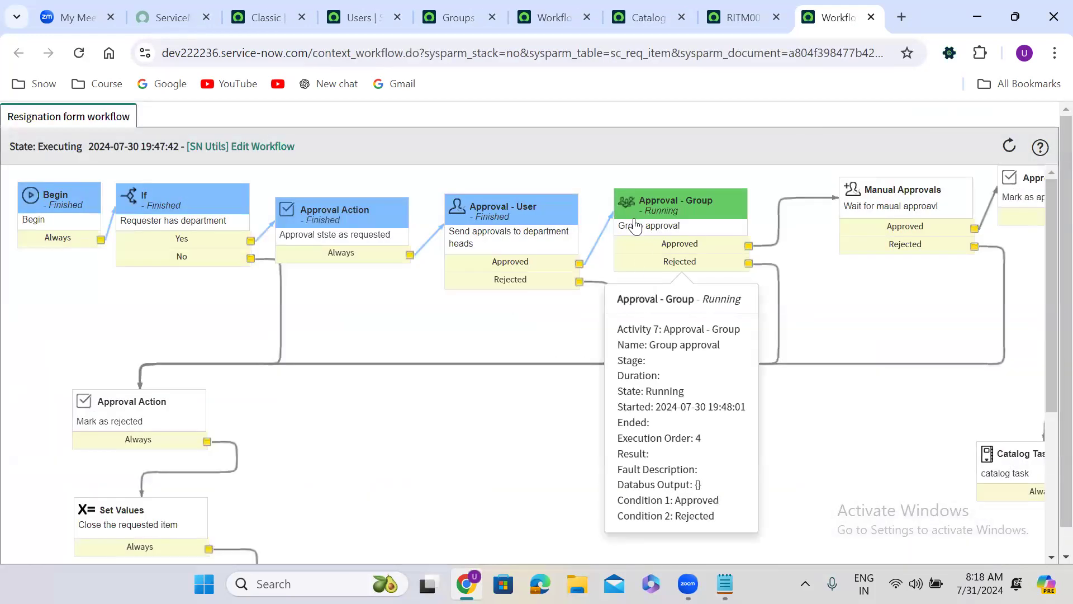
# Step: Check the requested item's group approvals, approve the first pending group member approval in the Approvers list, and review the approver states
pyautogui.click(729, 7)
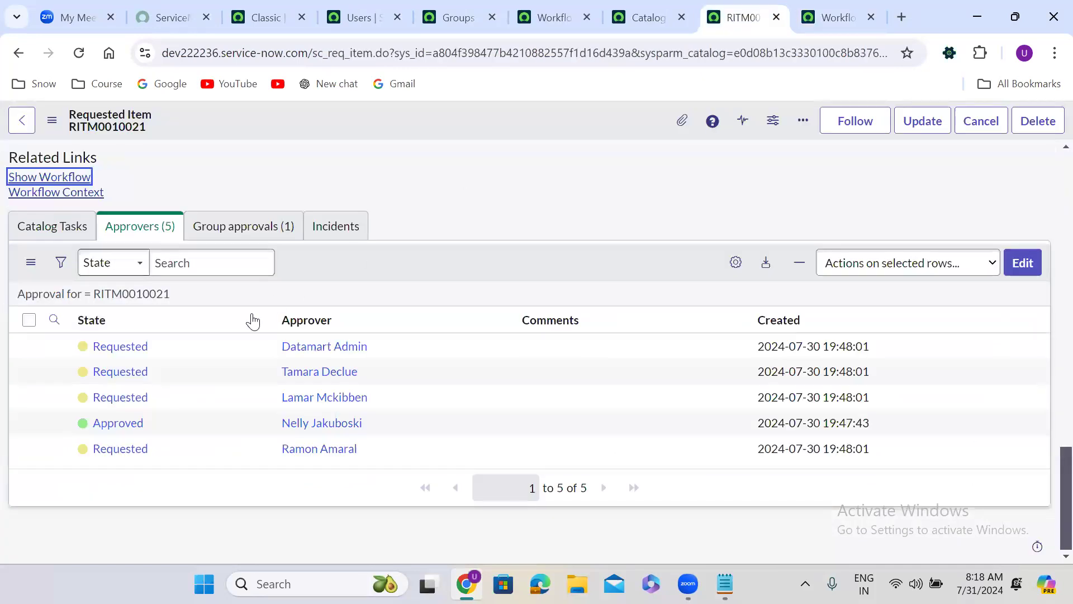
pyautogui.click(218, 239)
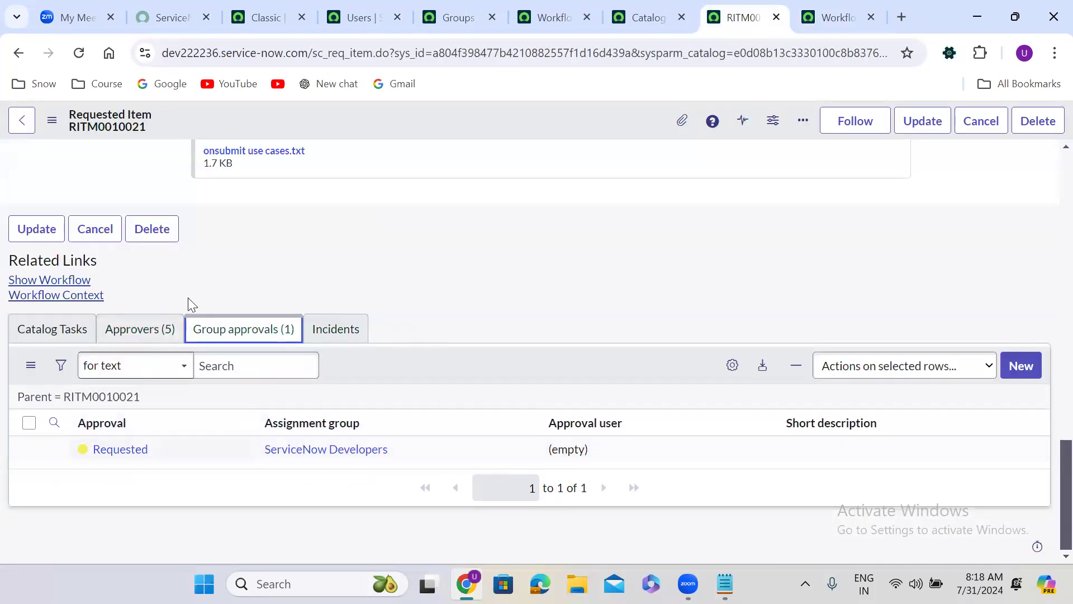
pyautogui.click(143, 331)
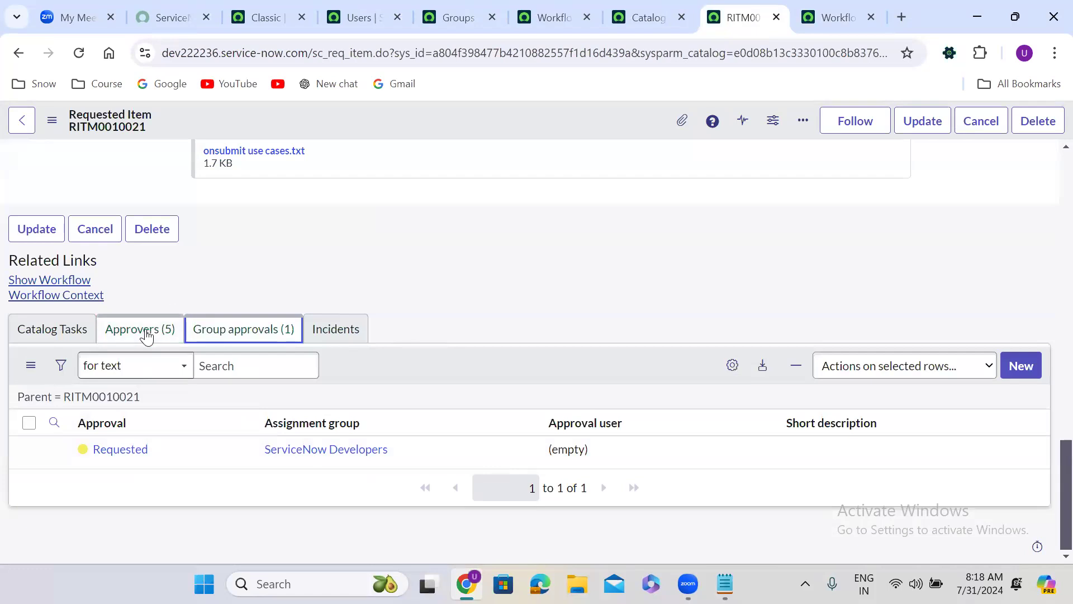
pyautogui.rightClick(166, 449)
pyautogui.click(223, 421)
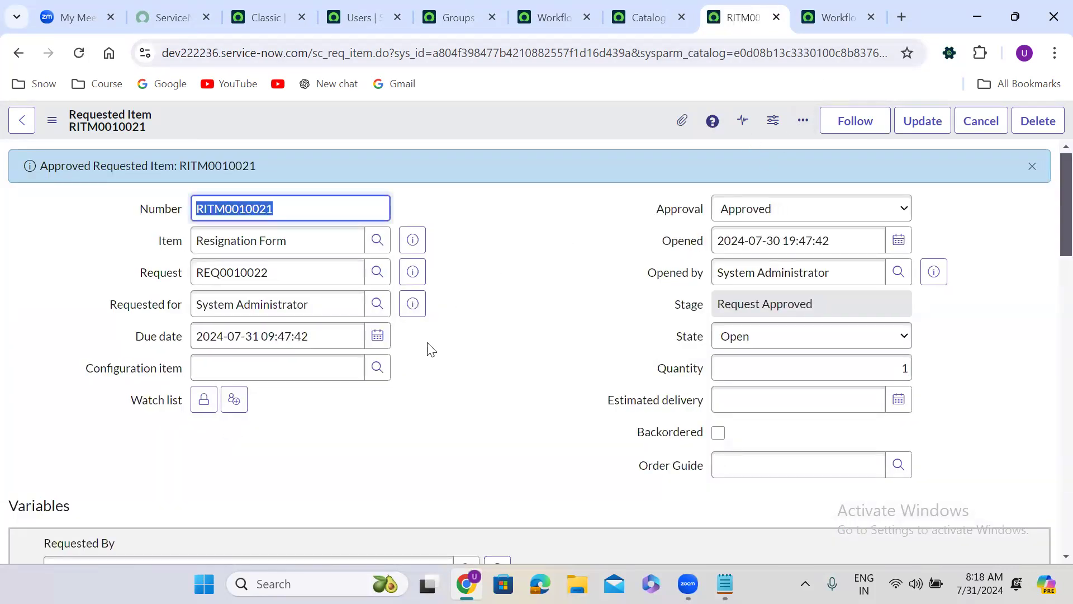
pyautogui.scroll(-1, 434, 384)
pyautogui.scroll(-20, 435, 383)
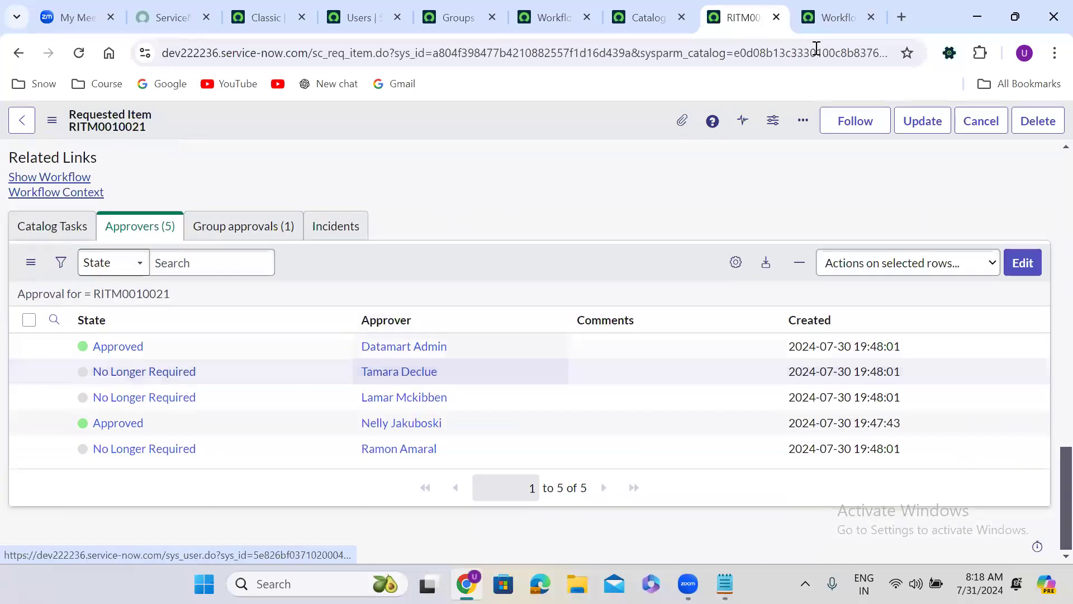
# Step: Reload the running workflow diagram and examine its progress from the Manual Approvals activity to the Timer and Catalog Task
pyautogui.click(827, 16)
pyautogui.click(79, 53)
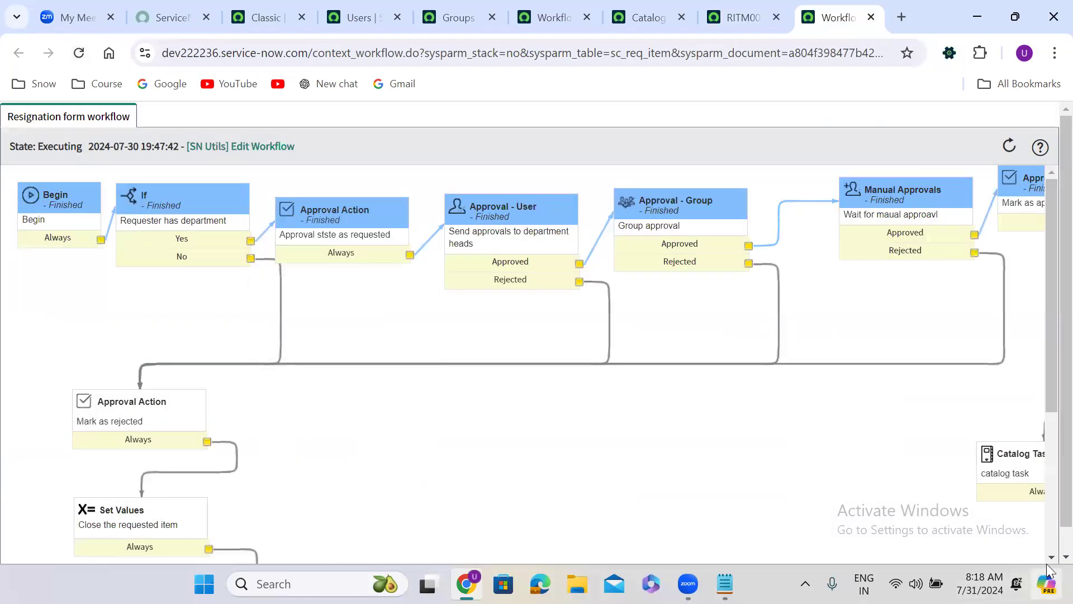
pyautogui.scroll(-1, 1048, 550)
pyautogui.hscroll(4, 1048, 550)
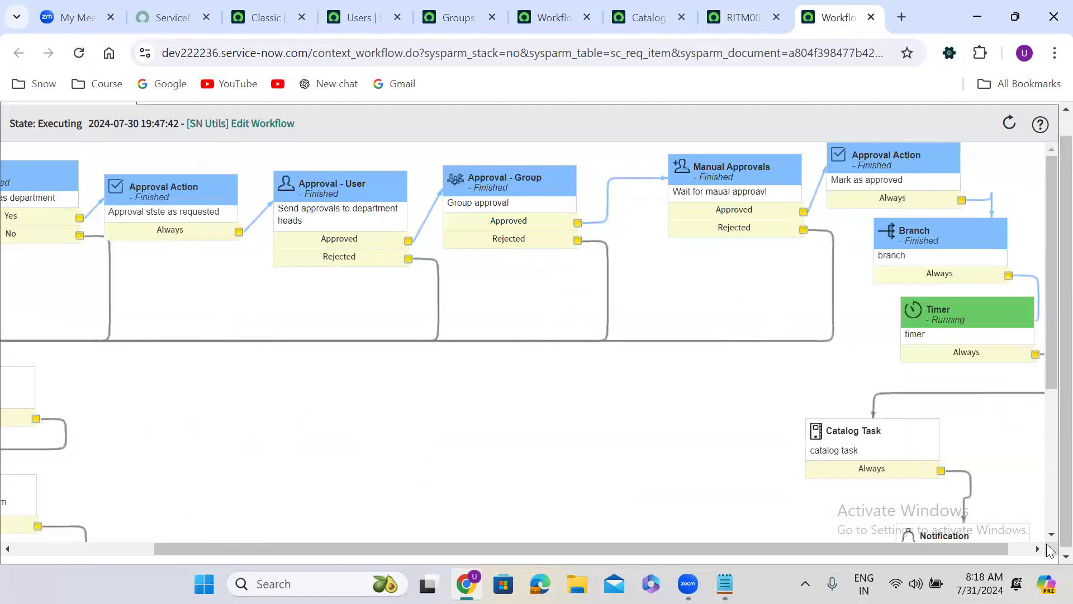
pyautogui.moveTo(950, 329)
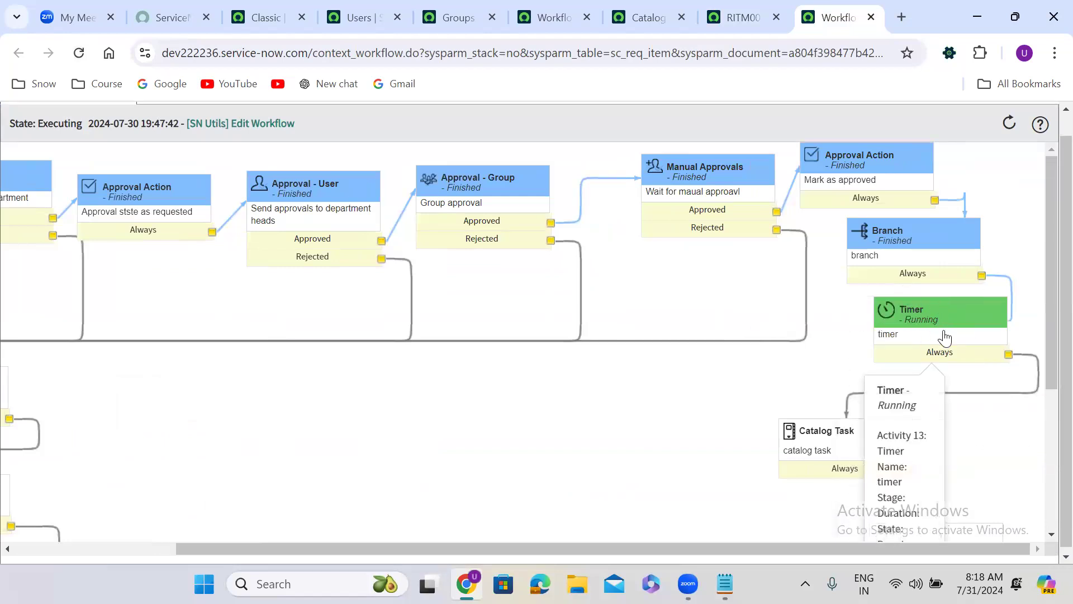
pyautogui.moveTo(821, 445)
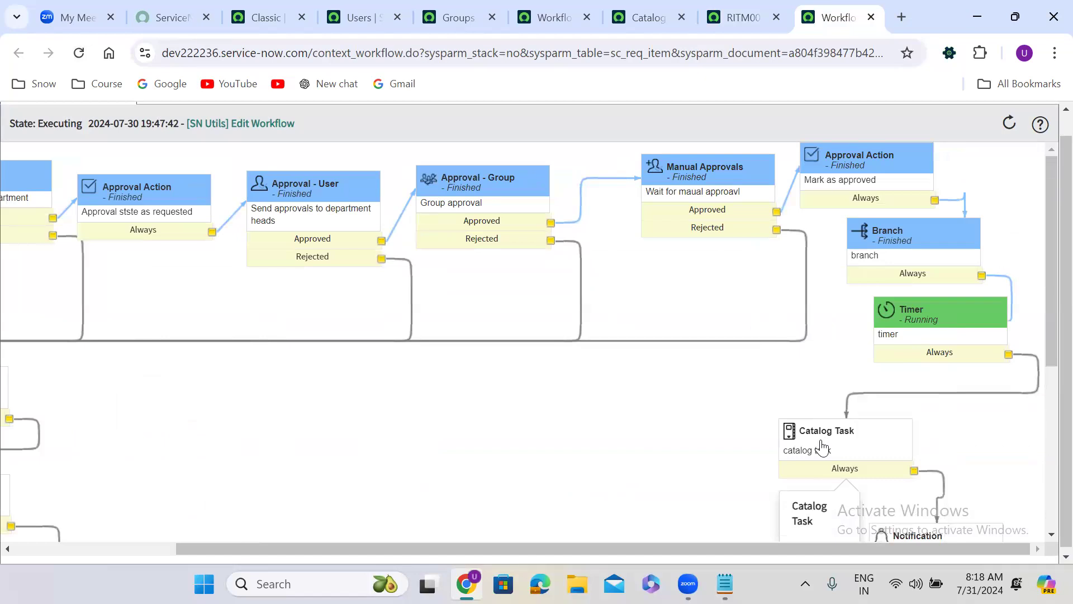
# Step: Review the submitted resignation variables in the requested item and return to its running workflow diagram
pyautogui.click(727, 15)
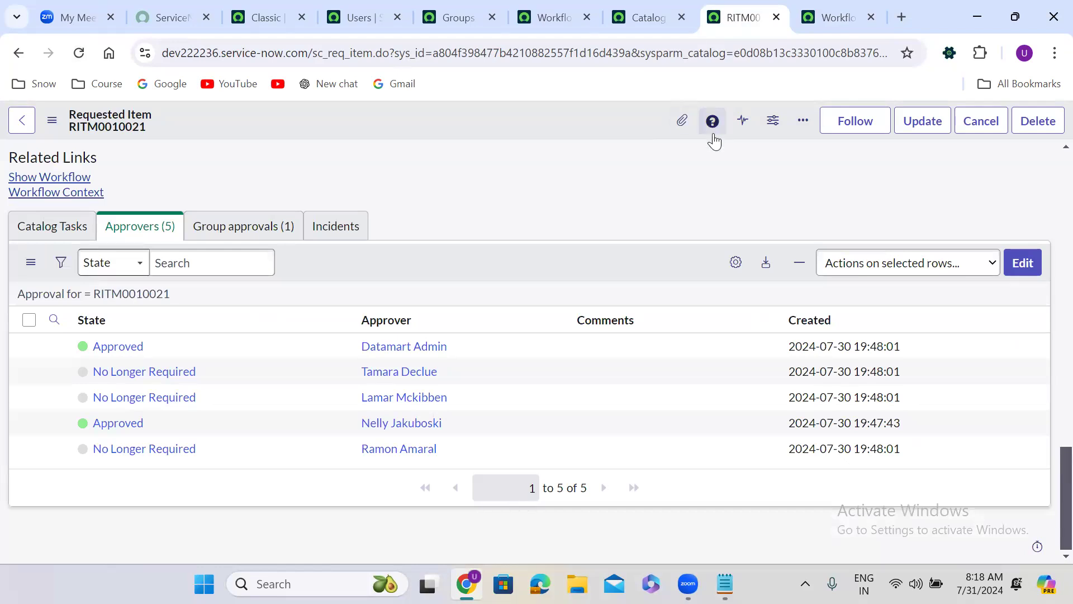
pyautogui.scroll(10, 1050, 166)
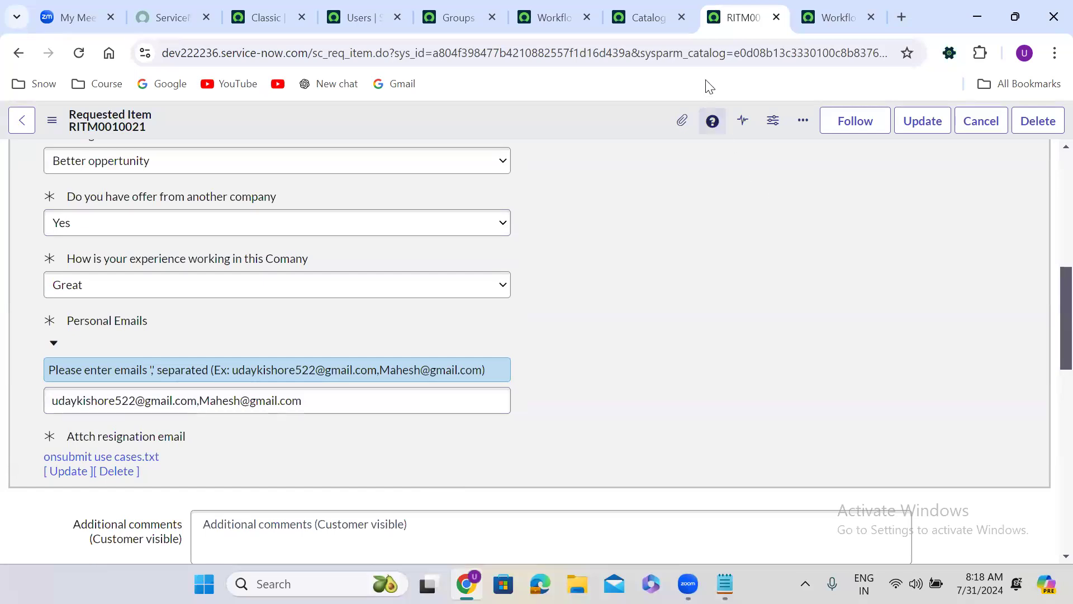
pyautogui.click(835, 10)
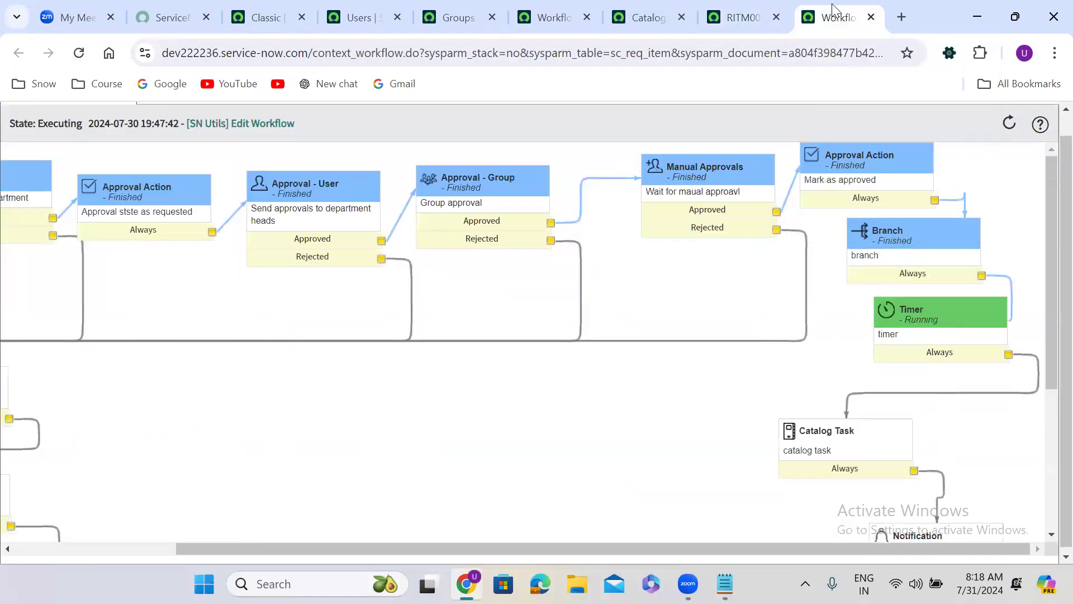
# Step: Go to the Resignation form workflow in the workflow editor and select the Approval - User activity for department heads
pyautogui.click(555, 6)
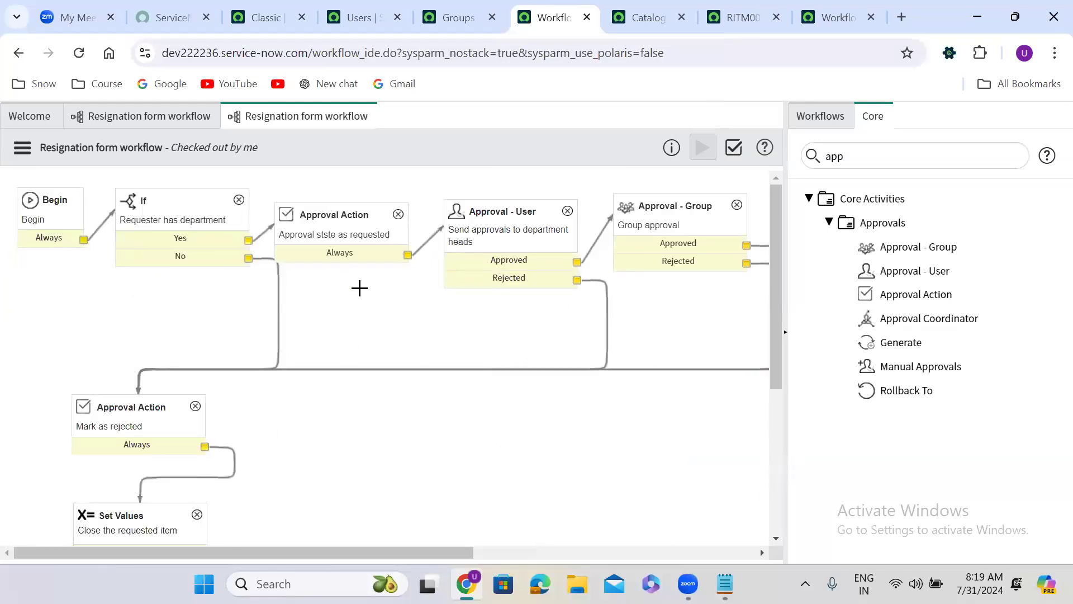
pyautogui.click(499, 252)
pyautogui.hscroll(3, 548, 323)
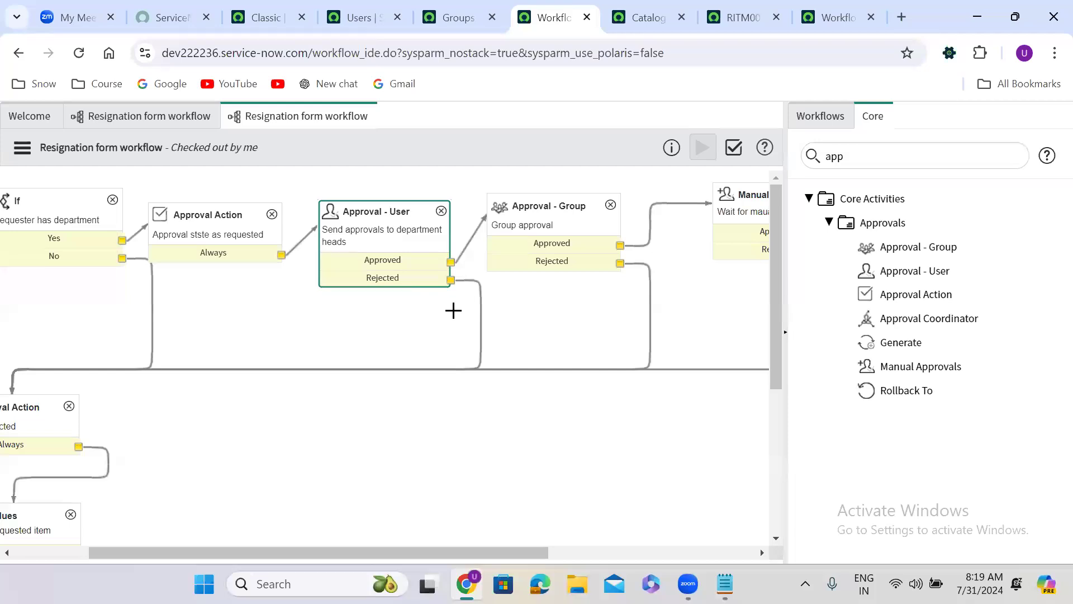
# Step: Remove the Rejected transition from the department-head Approval - User activity and add a Rollback To activity named Rollback
pyautogui.click(480, 347)
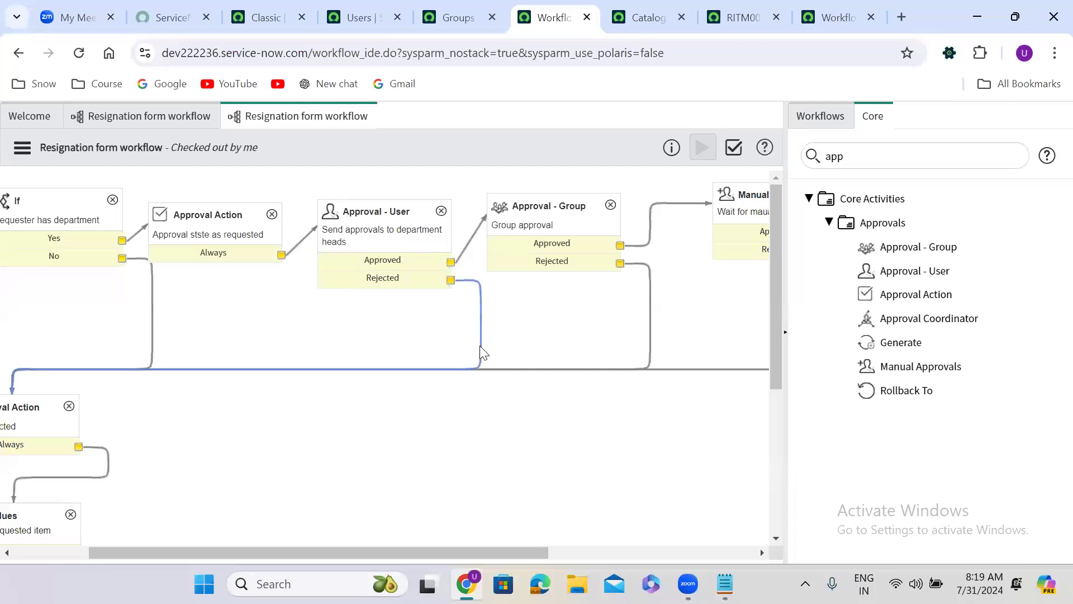
pyautogui.press('Delete')
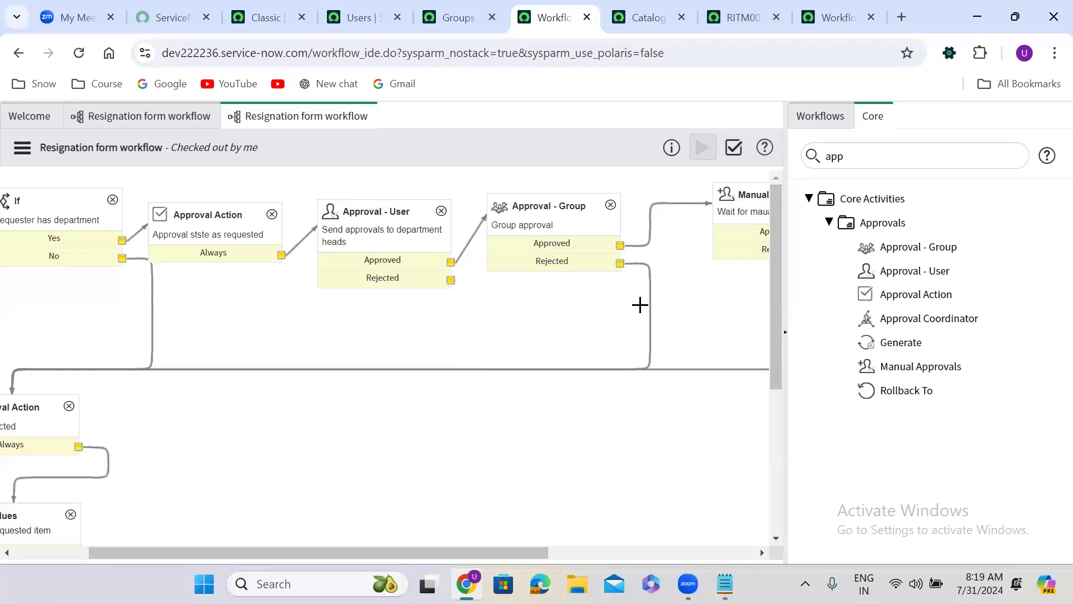
pyautogui.doubleClick(846, 158)
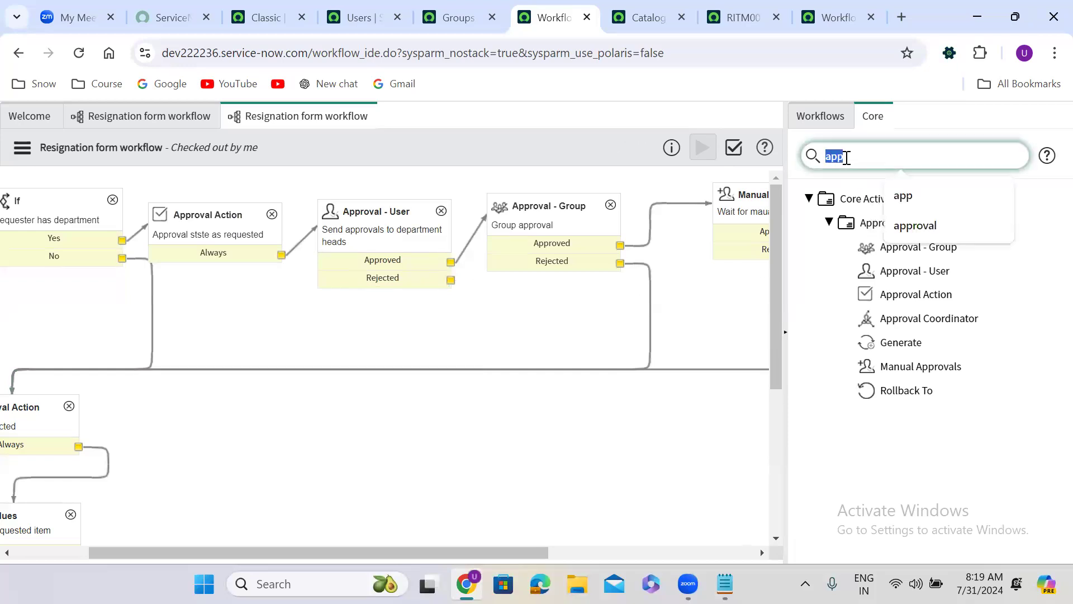
pyautogui.write('rollba')
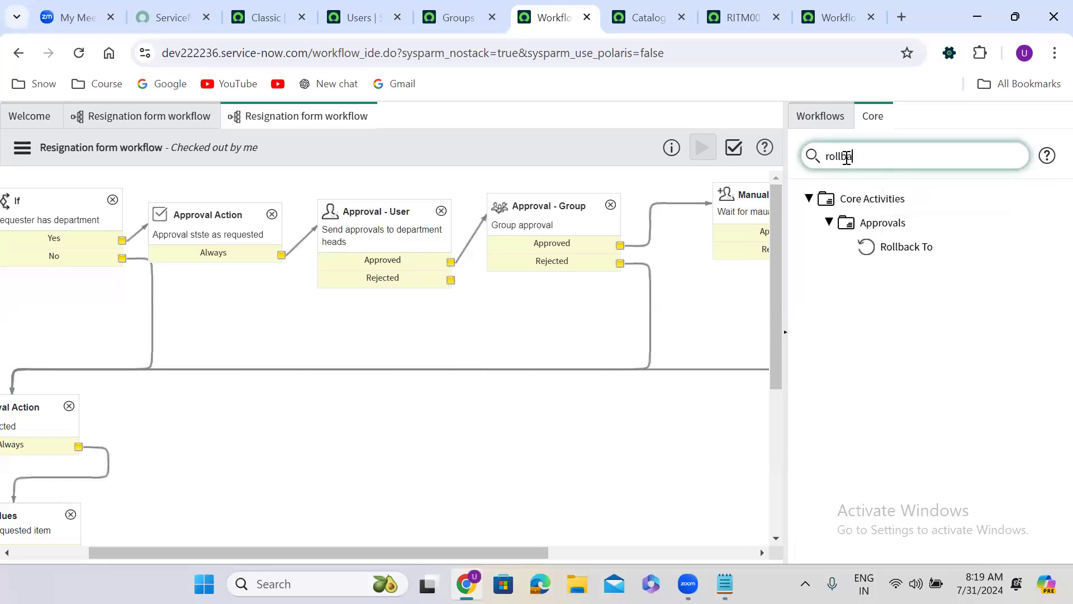
pyautogui.write('ck')
pyautogui.moveTo(898, 244); pyautogui.dragTo(499, 313)
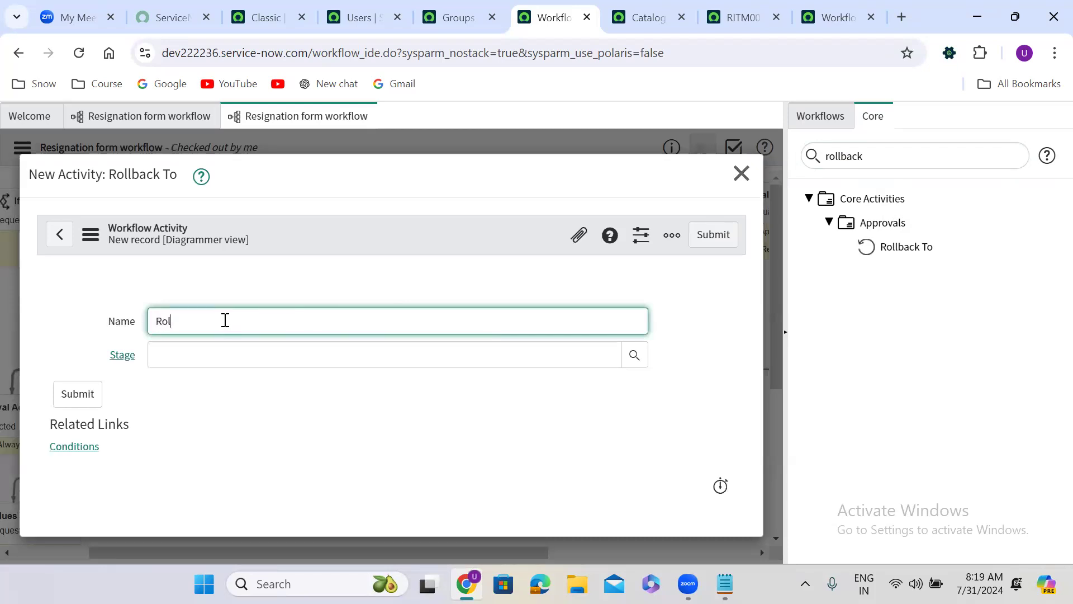
pyautogui.write('ack')
pyautogui.click(719, 235)
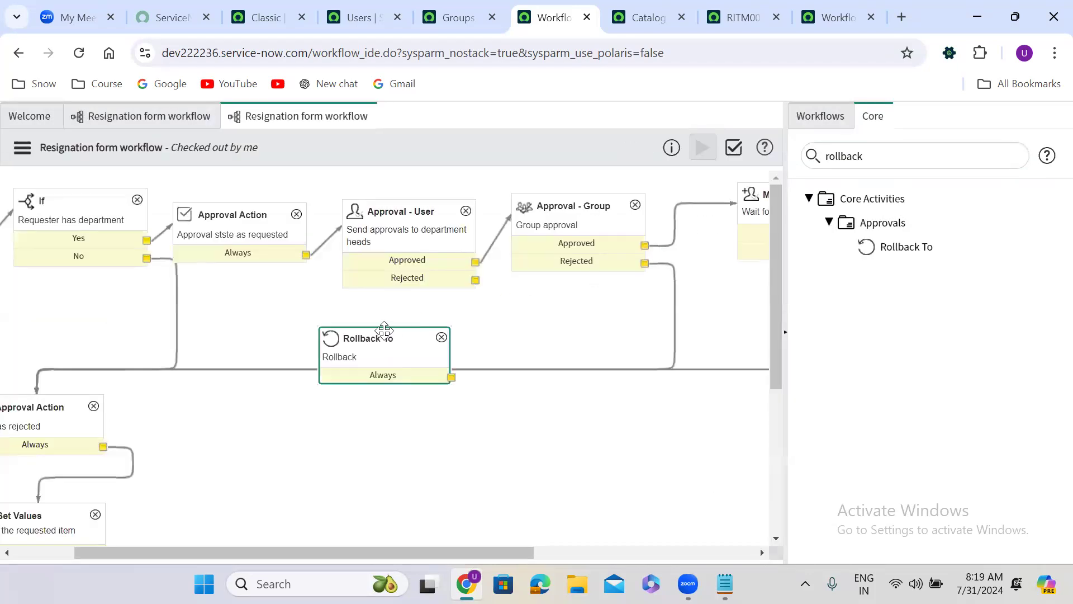
# Step: Place Rollback To below the Approval - User activity and connect the approval's Rejected outcome to it
pyautogui.moveTo(384, 330); pyautogui.dragTo(453, 349)
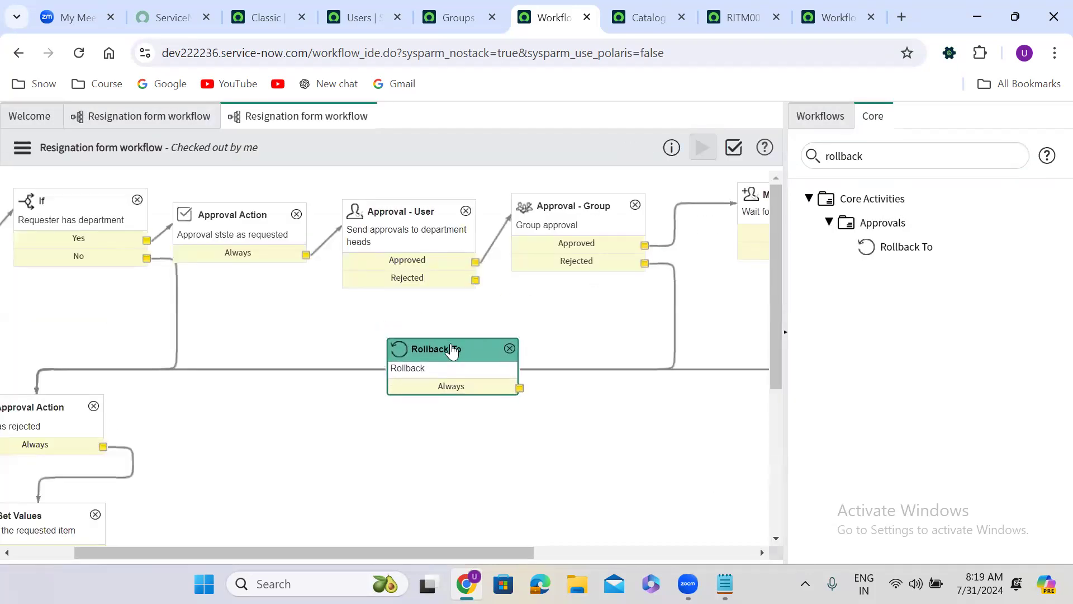
pyautogui.moveTo(407, 271); pyautogui.dragTo(297, 247)
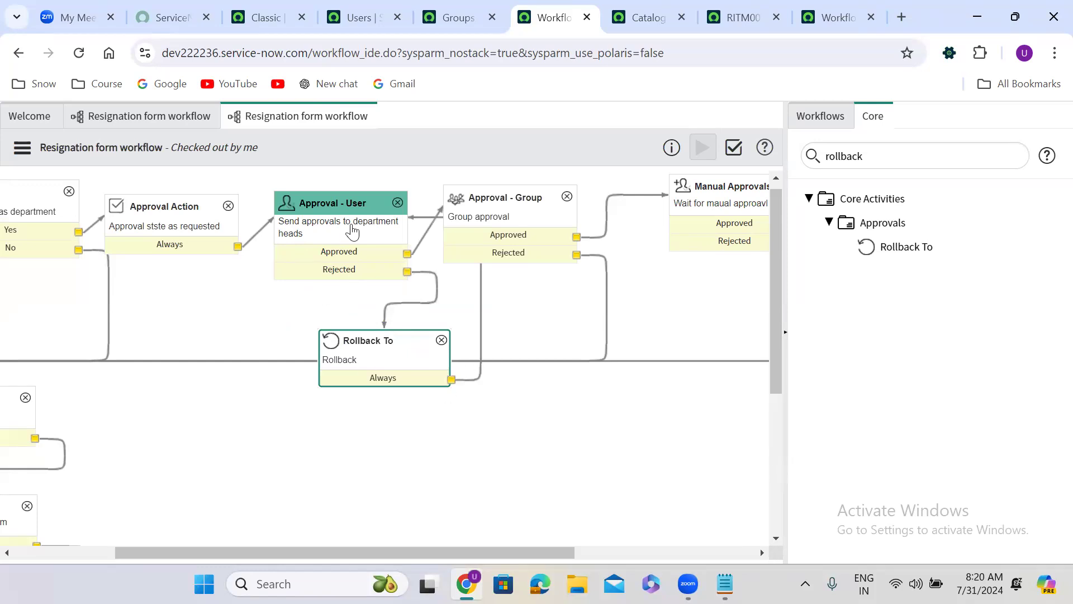
# Step: Move Rollback To lower on the canvas and delete its Always transition to the Approval - User activity
pyautogui.moveTo(363, 342); pyautogui.dragTo(301, 388)
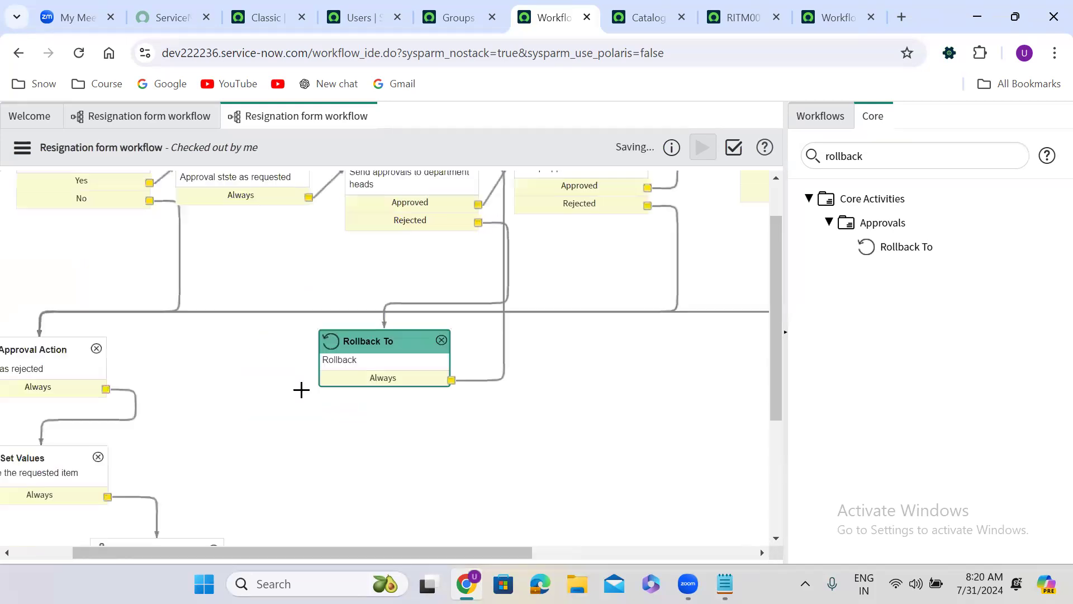
pyautogui.click(501, 376)
pyautogui.press('Delete')
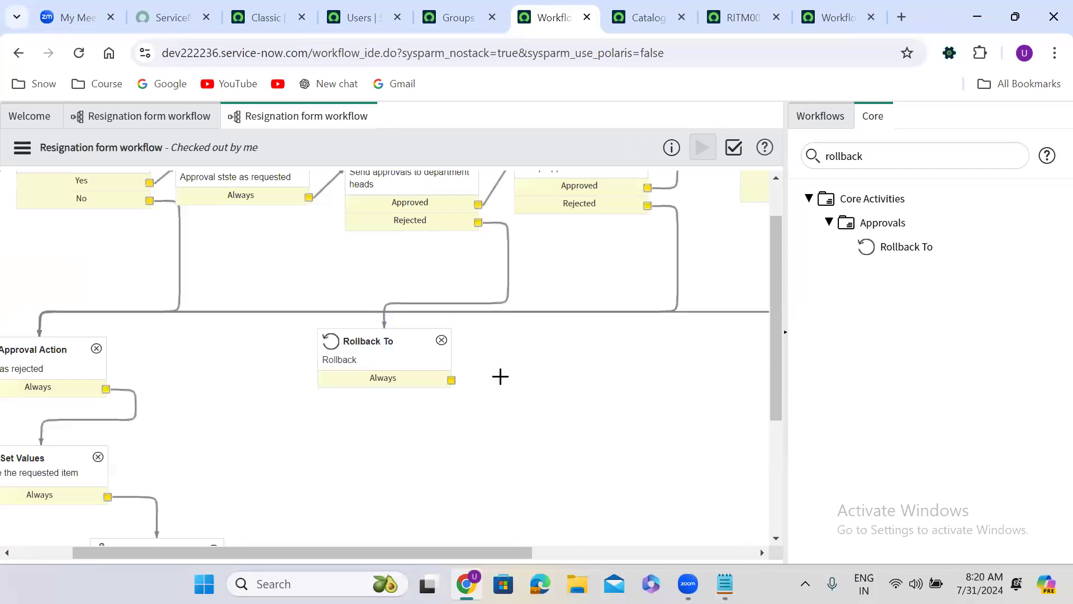
# Step: Add a Turnstile activity named "3 times" with 2 allowed iterations to the workflow
pyautogui.doubleClick(855, 152)
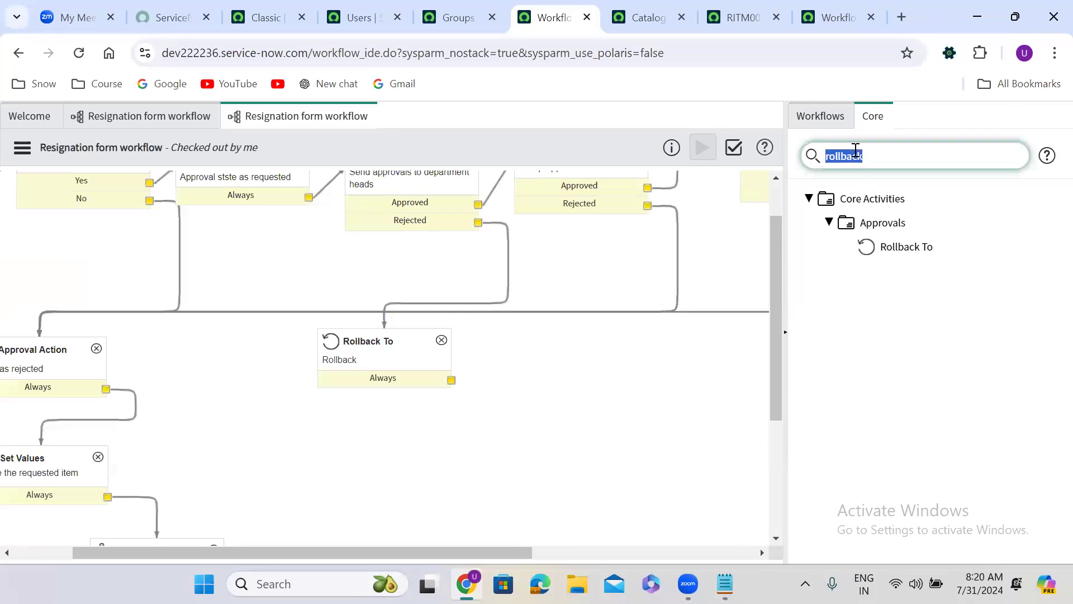
pyautogui.write('turn')
pyautogui.click(830, 226)
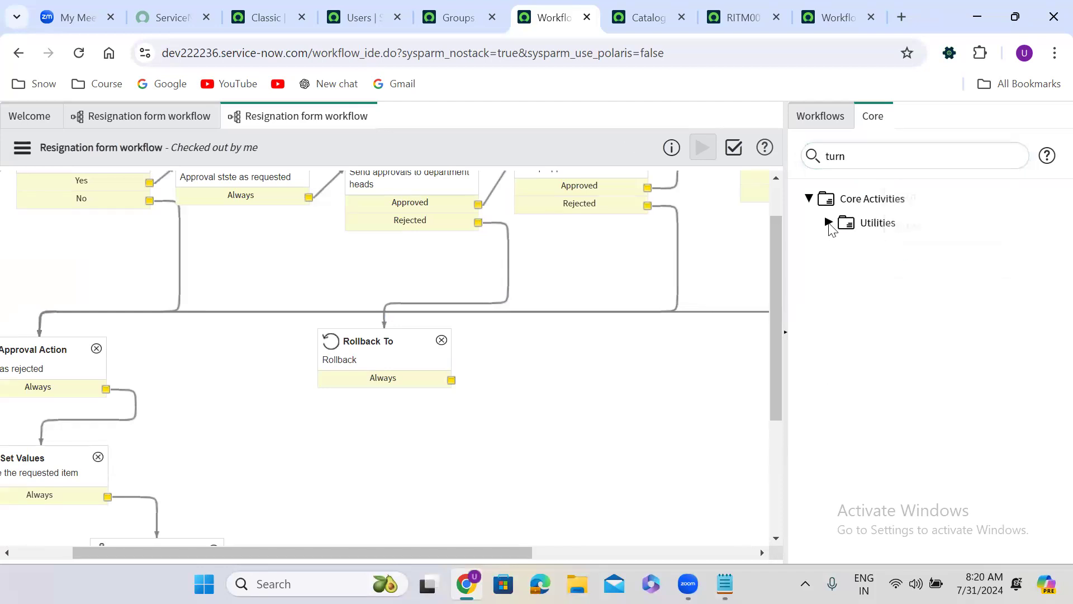
pyautogui.moveTo(900, 271); pyautogui.dragTo(562, 340)
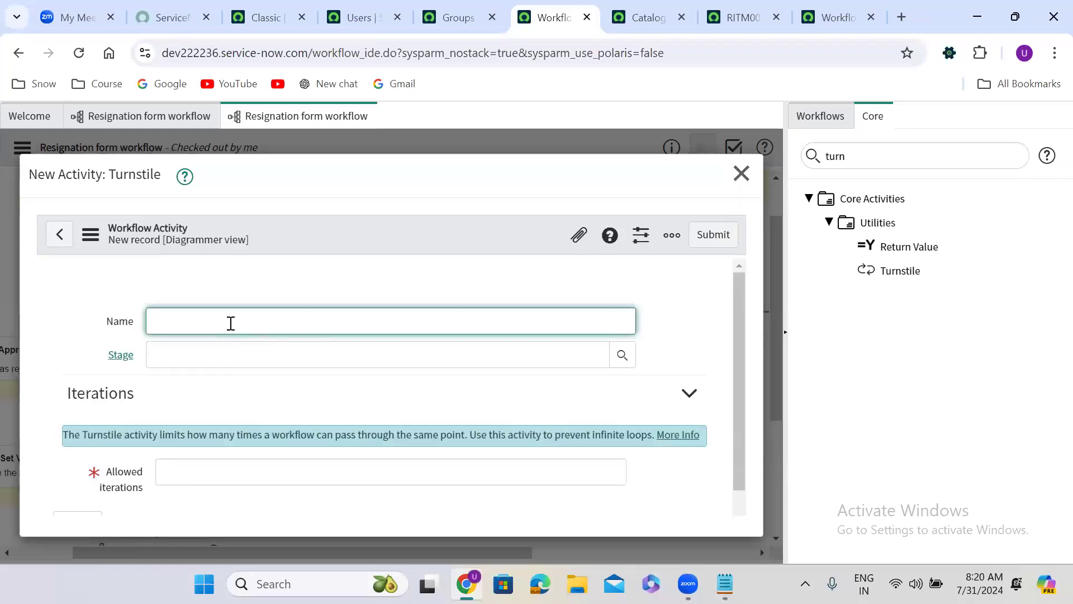
pyautogui.write('3 times')
pyautogui.click(215, 470)
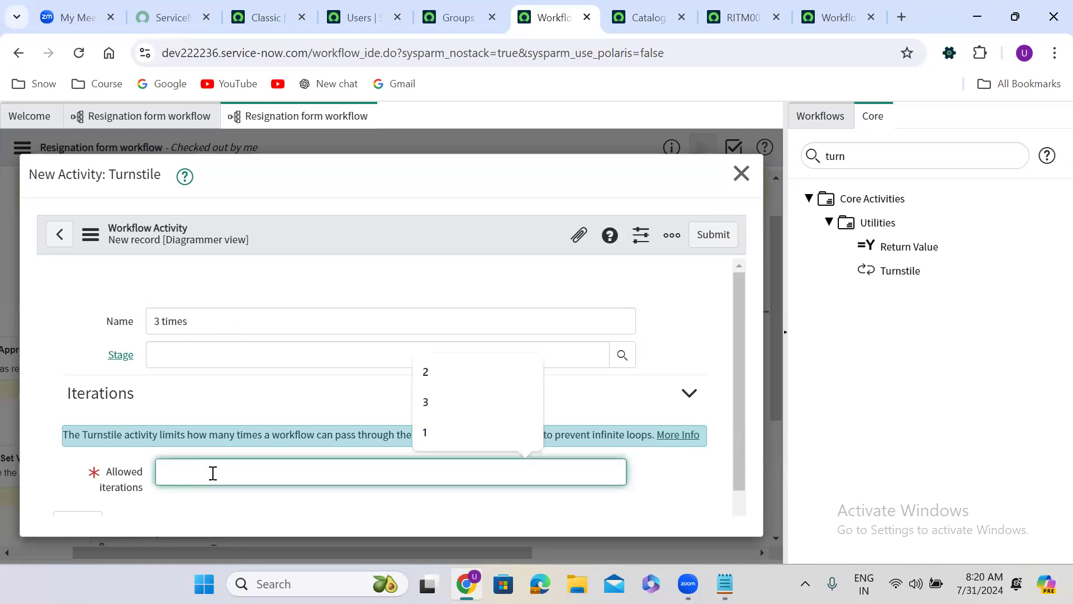
pyautogui.write('2')
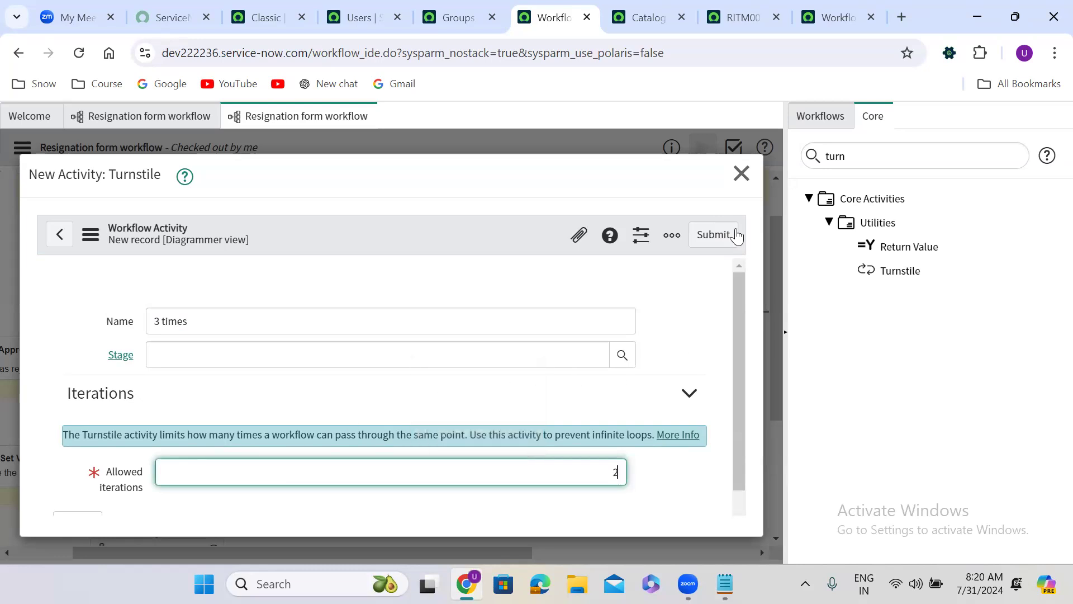
pyautogui.click(719, 233)
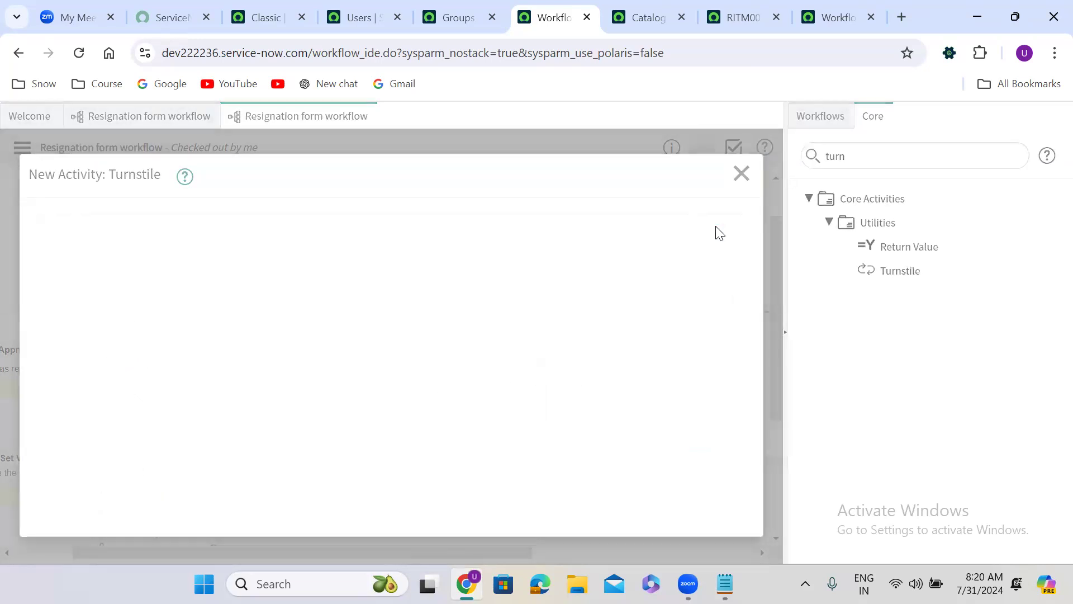
# Step: Place the Turnstile beside Rollback To, link Rollback To's Always outcome to it, and connect Continue to the department-head Approval - User
pyautogui.moveTo(373, 351); pyautogui.dragTo(472, 428)
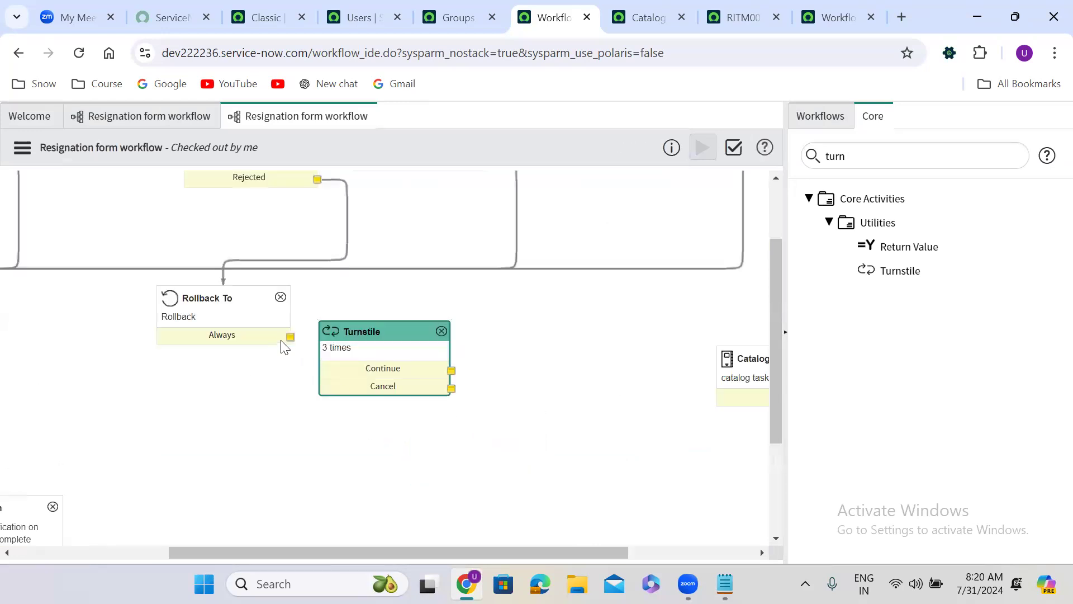
pyautogui.moveTo(290, 337); pyautogui.dragTo(378, 359)
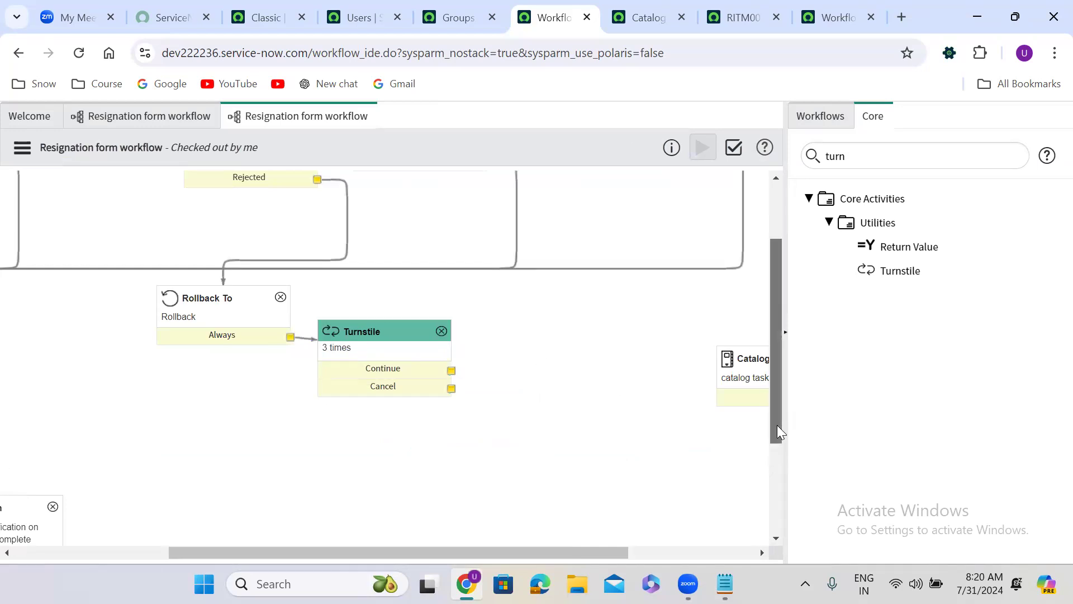
pyautogui.moveTo(777, 424); pyautogui.dragTo(777, 369)
pyautogui.moveTo(455, 471); pyautogui.dragTo(290, 265)
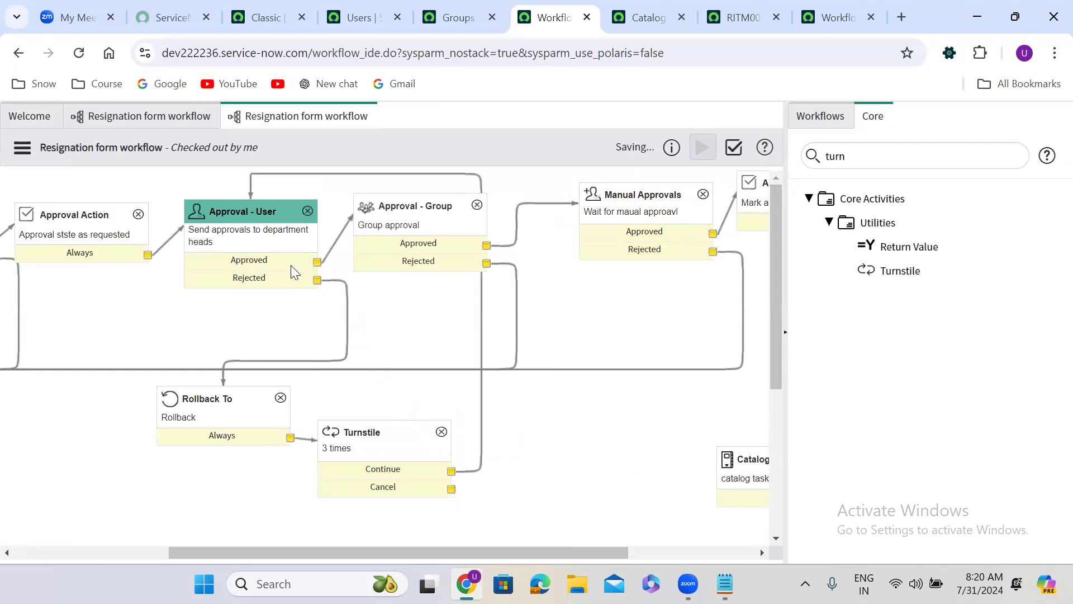
# Step: Connect the Turnstile's Cancel outcome to the "Mark as rejected" Approval Action
pyautogui.moveTo(777, 355); pyautogui.dragTo(771, 450)
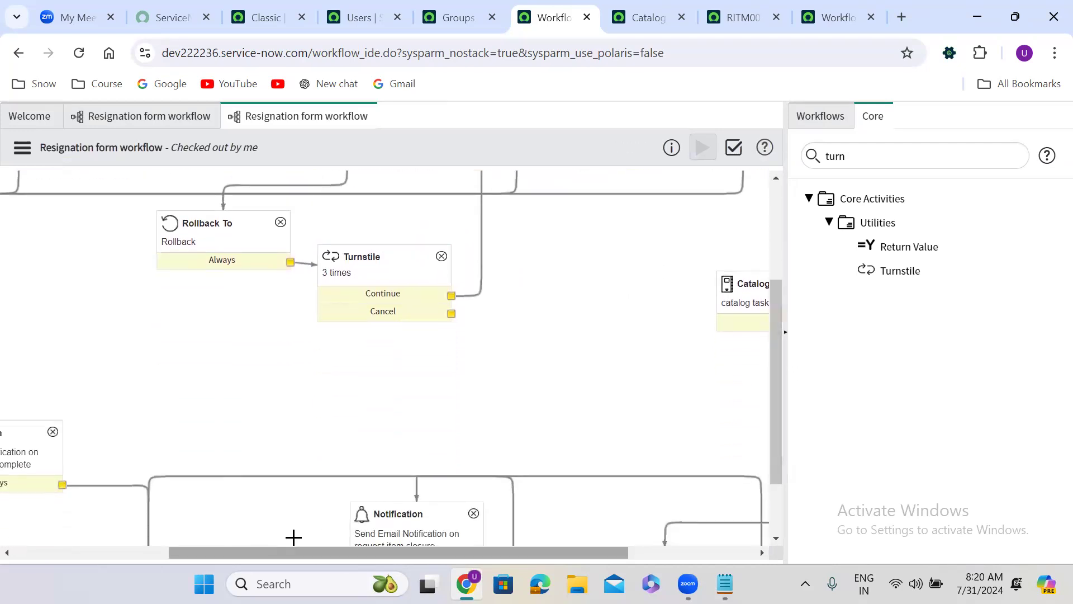
pyautogui.hscroll(-3, 293, 537)
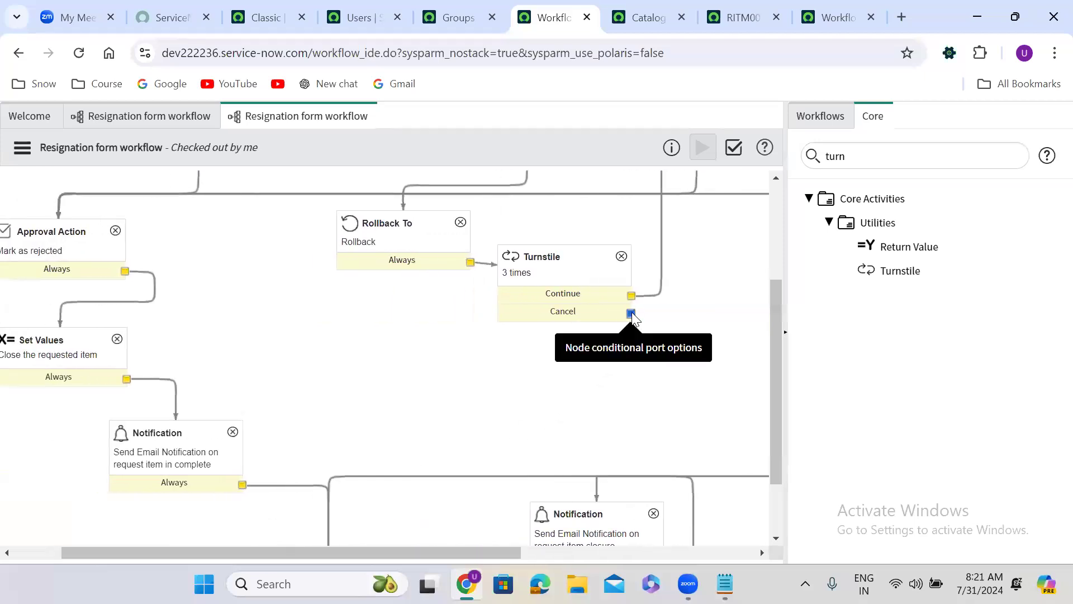
pyautogui.moveTo(632, 312); pyautogui.dragTo(89, 237)
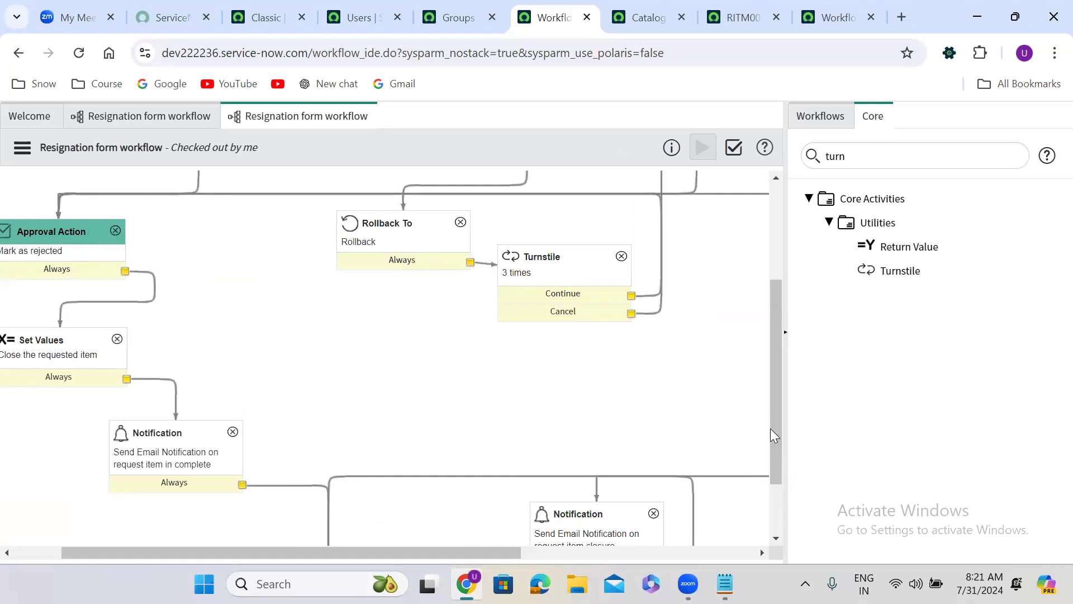
pyautogui.moveTo(773, 453); pyautogui.dragTo(786, 344)
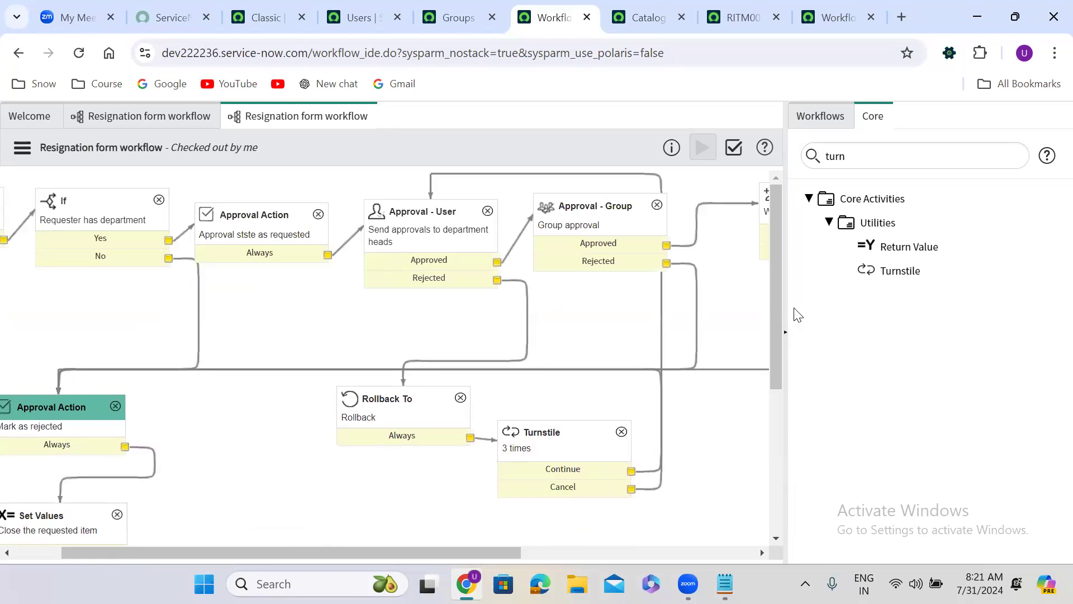
pyautogui.click(23, 150)
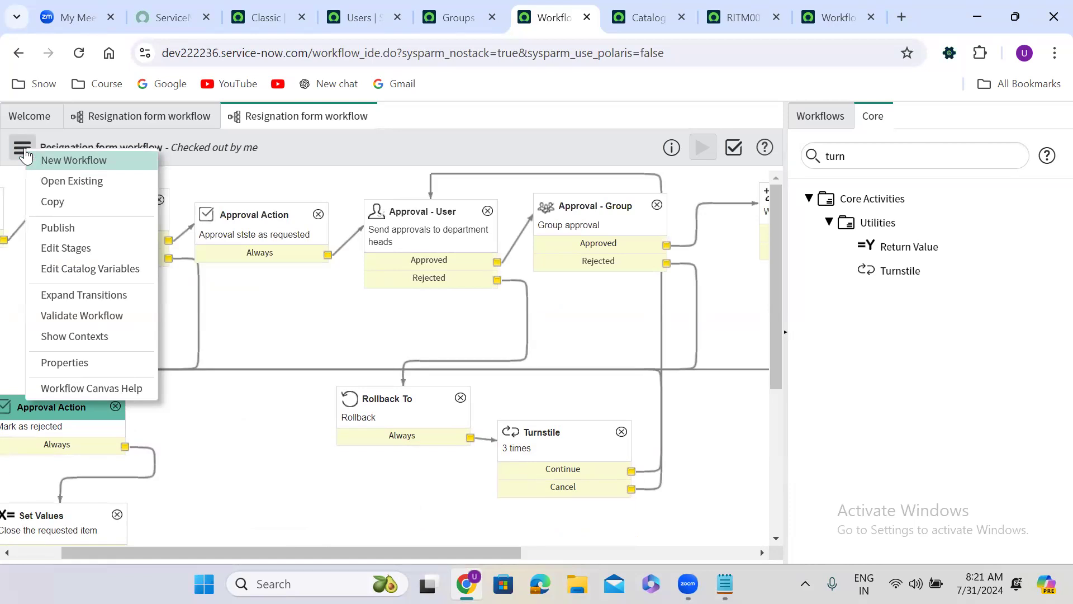
pyautogui.click(279, 157)
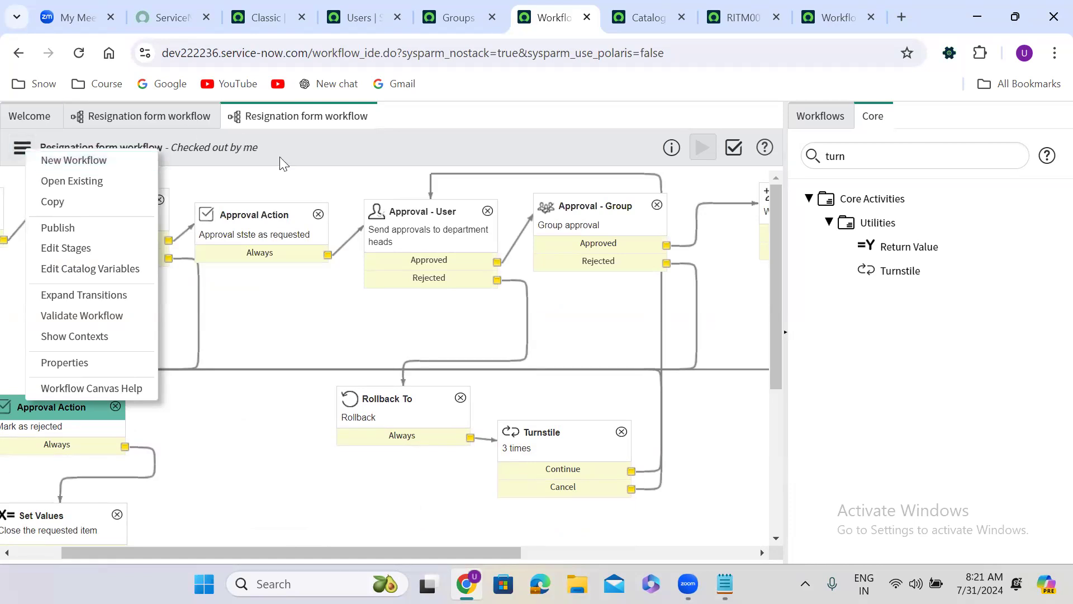
pyautogui.moveTo(90, 552); pyautogui.dragTo(12, 554)
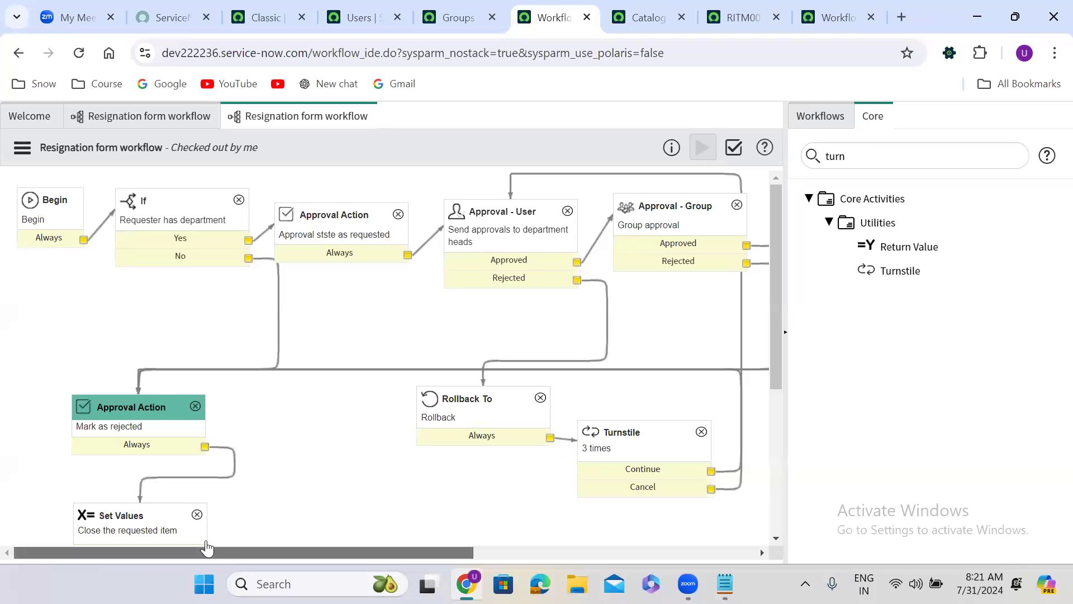
pyautogui.moveTo(207, 548); pyautogui.dragTo(288, 551)
pyautogui.click(383, 246)
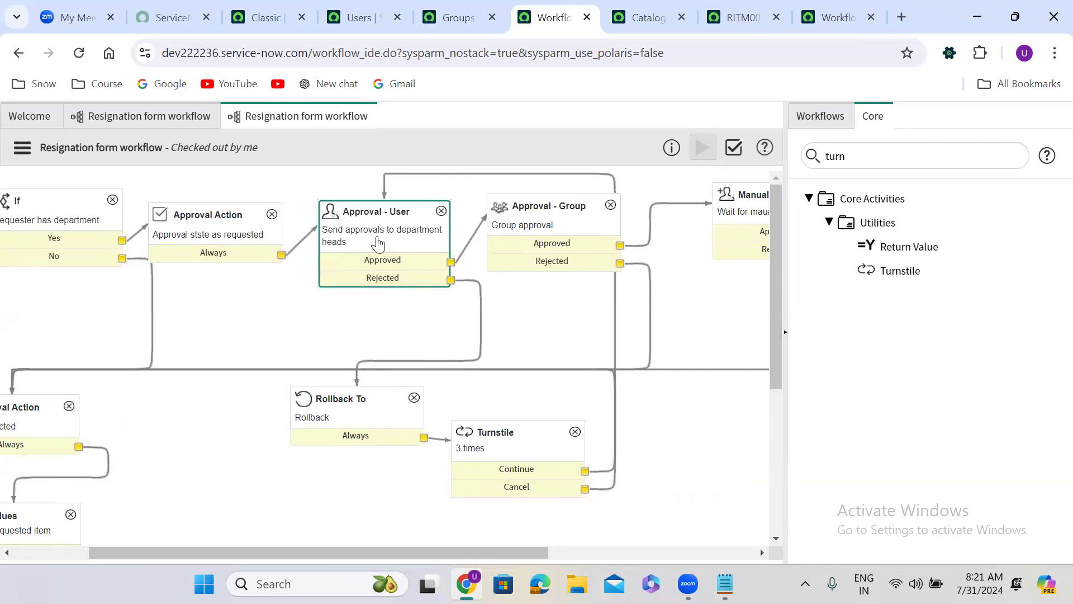
# Step: Return to the requested item and open the Resignation Form catalog item record from its Item field
pyautogui.click(738, 15)
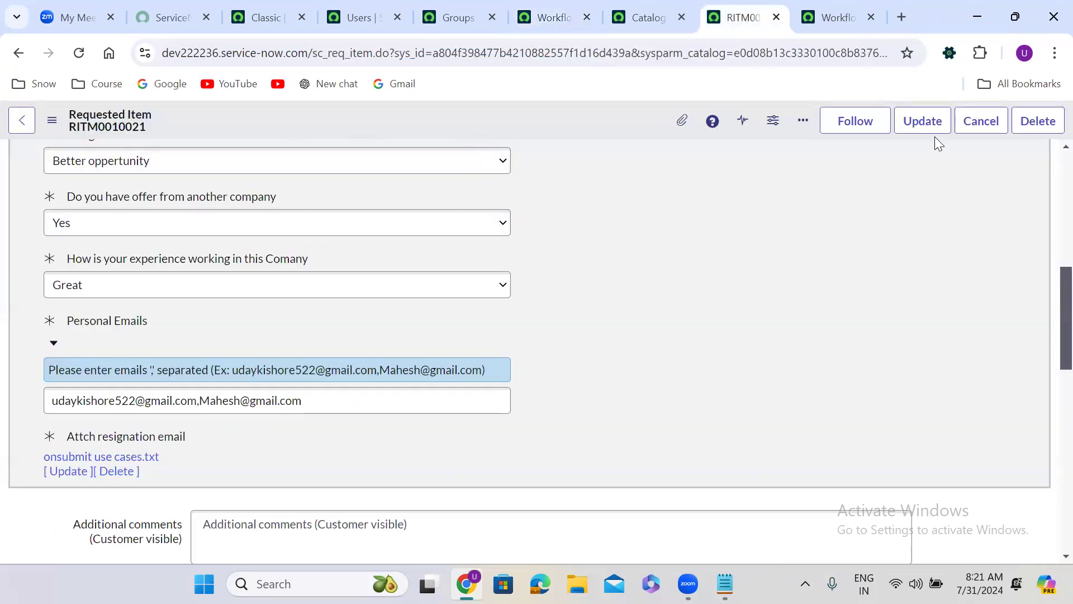
pyautogui.scroll(5, 1049, 152)
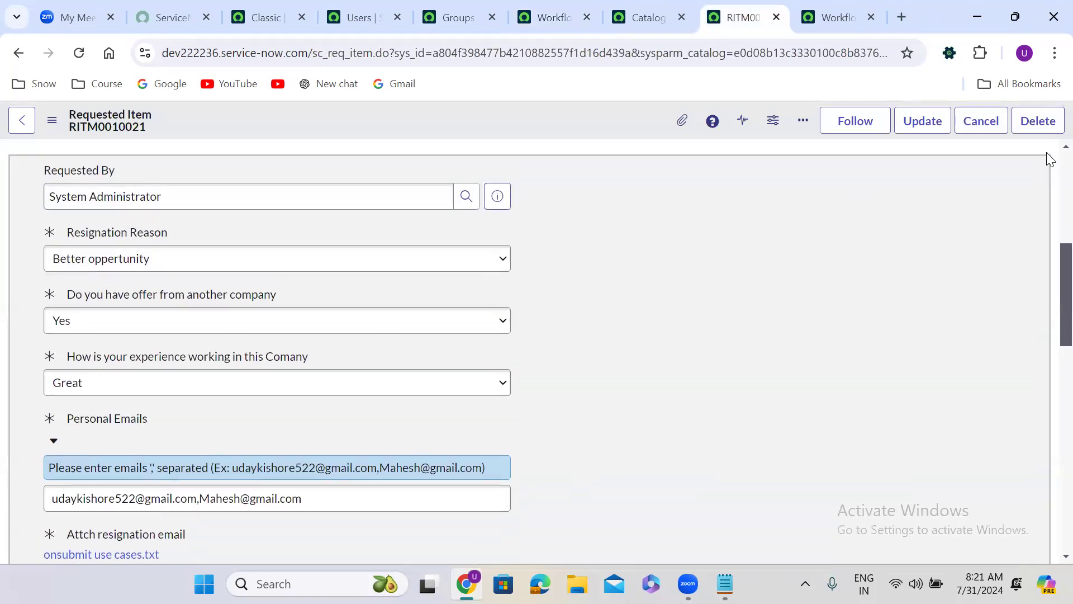
pyautogui.scroll(3, 1048, 156)
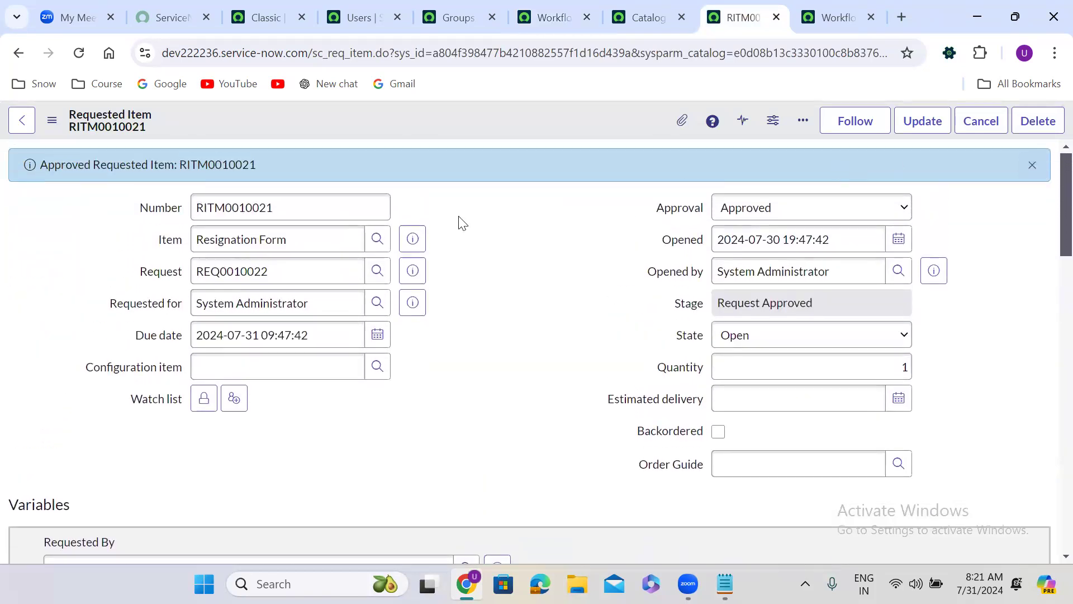
pyautogui.click(412, 239)
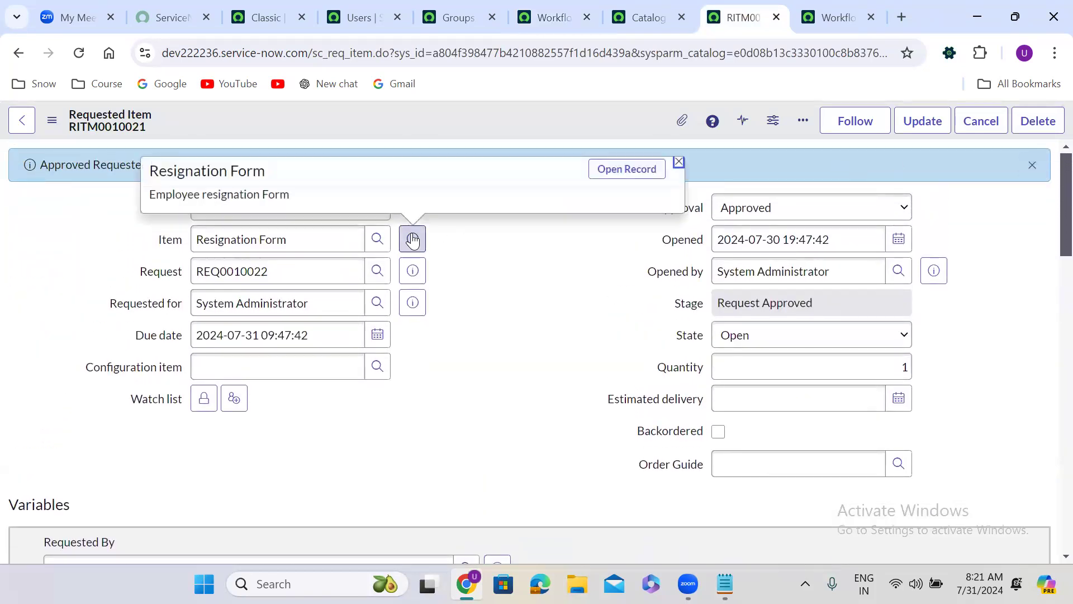
pyautogui.click(620, 171)
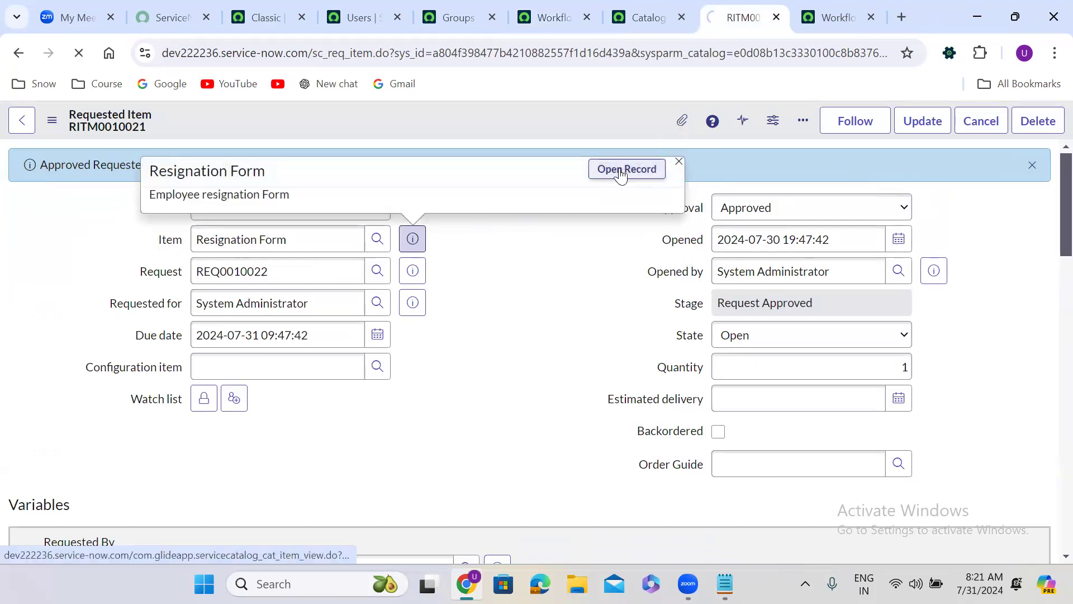
# Step: Answer the resignation form with reason "Better oppertunity", offer from another company "No", and working experience "Great"
pyautogui.click(139, 380)
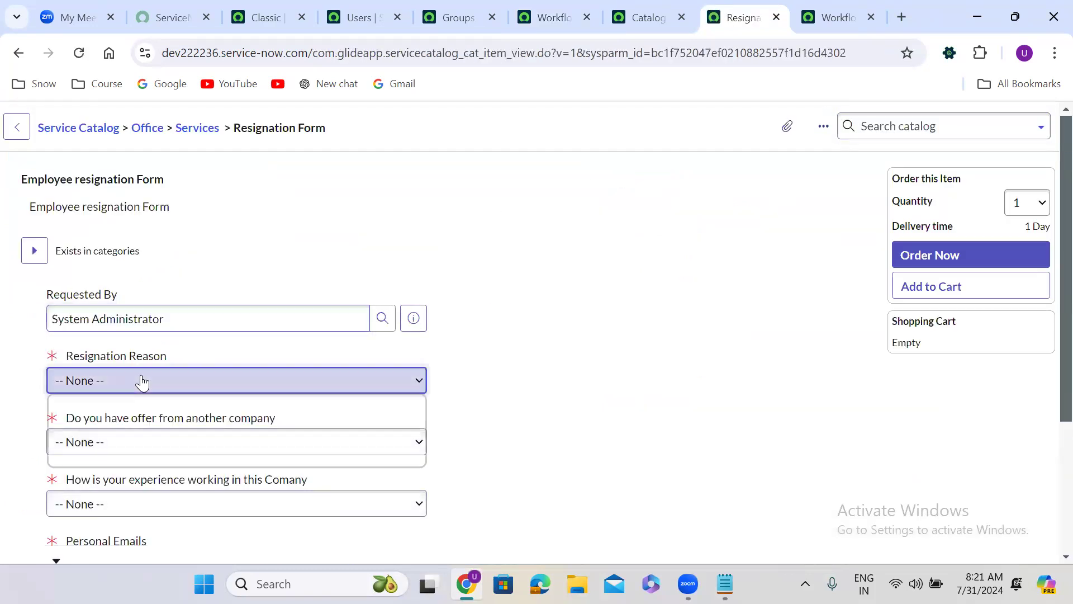
pyautogui.click(118, 416)
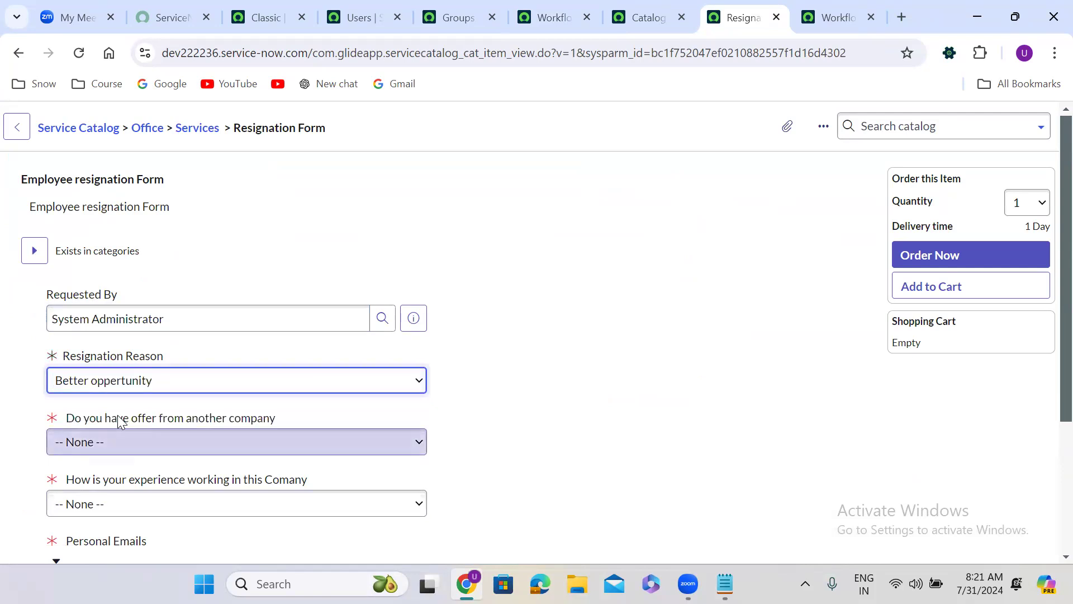
pyautogui.click(143, 447)
pyautogui.click(84, 491)
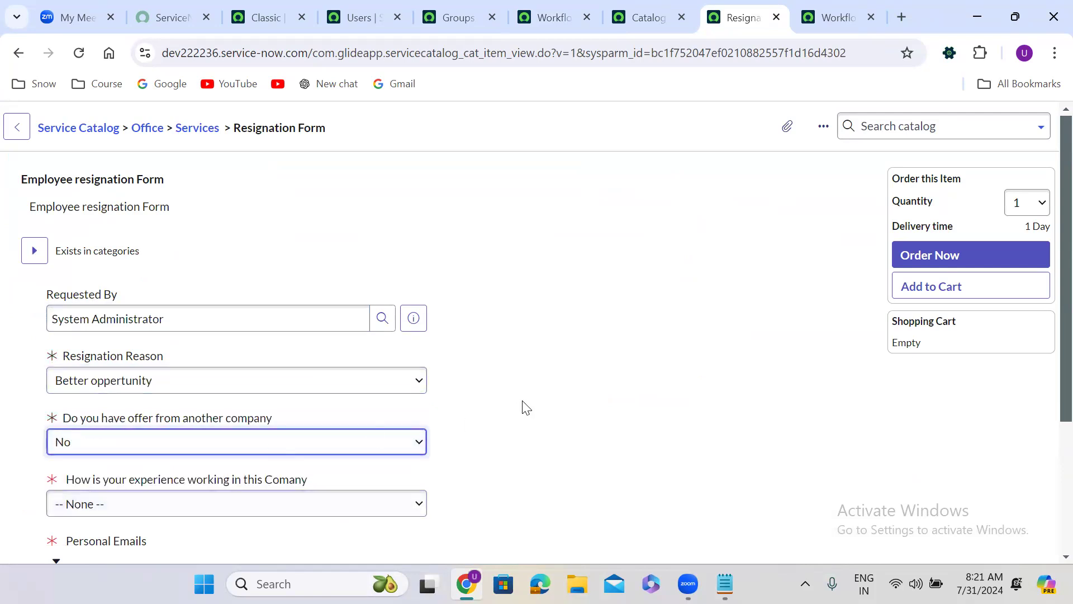
pyautogui.scroll(-1, 523, 404)
pyautogui.scroll(-3, 523, 407)
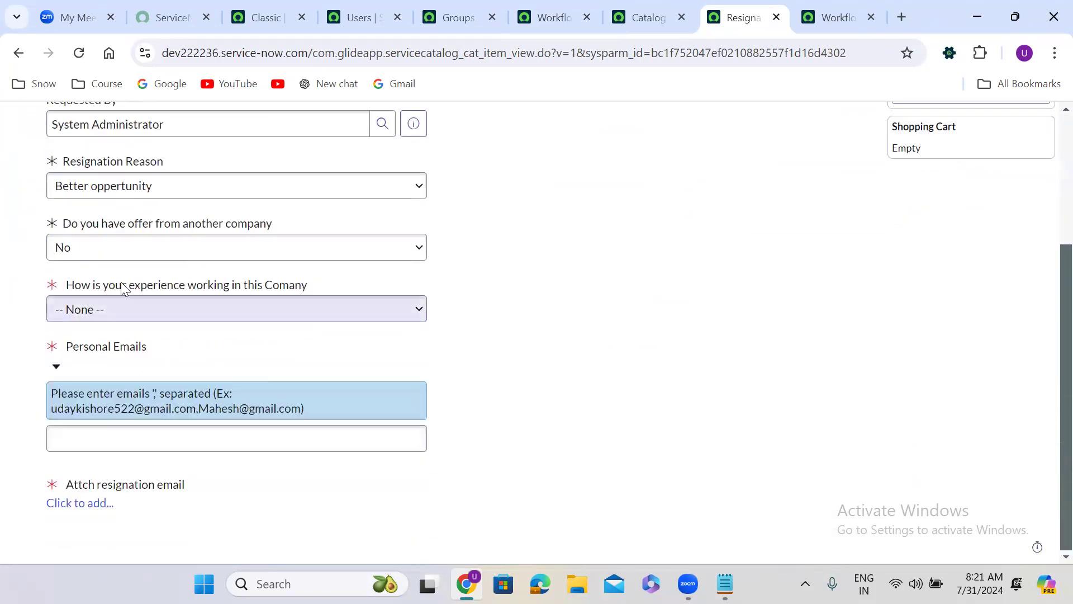
pyautogui.click(86, 319)
pyautogui.click(93, 358)
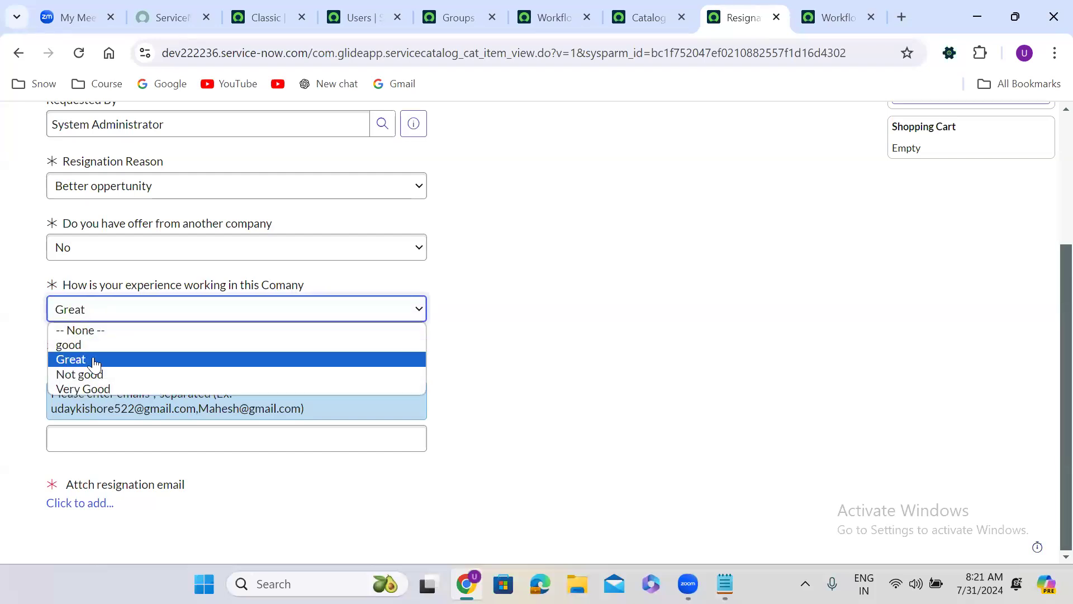
# Step: Copy the two example addresses from the help text into the Personal Emails field
pyautogui.moveTo(55, 411); pyautogui.dragTo(303, 411)
pyautogui.hotkey('ctrl', 'c')
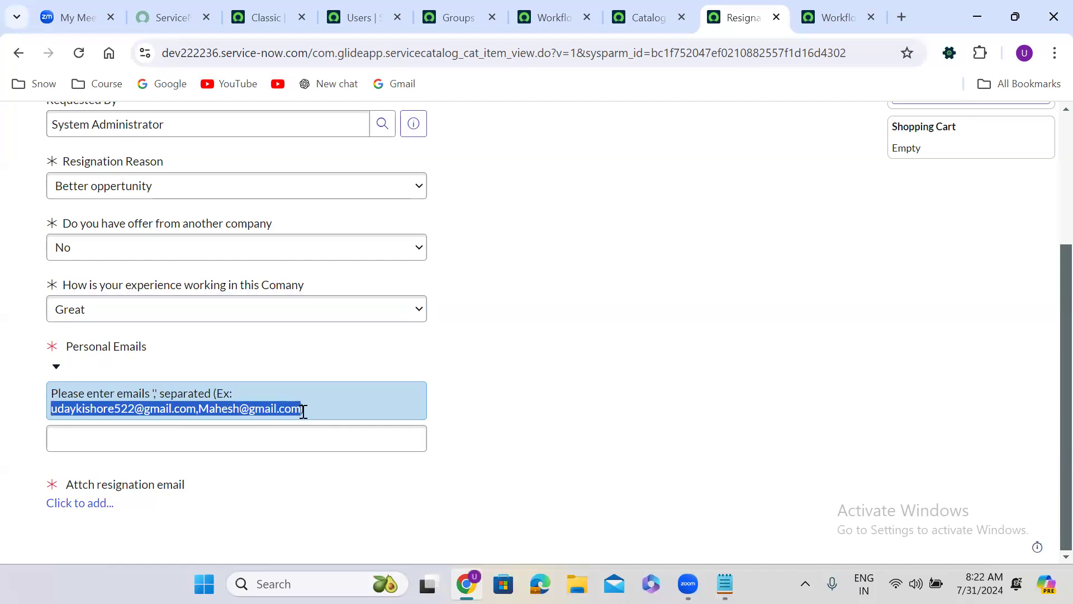
pyautogui.click(184, 443)
pyautogui.hotkey('ctrl', 'v')
pyautogui.click(588, 382)
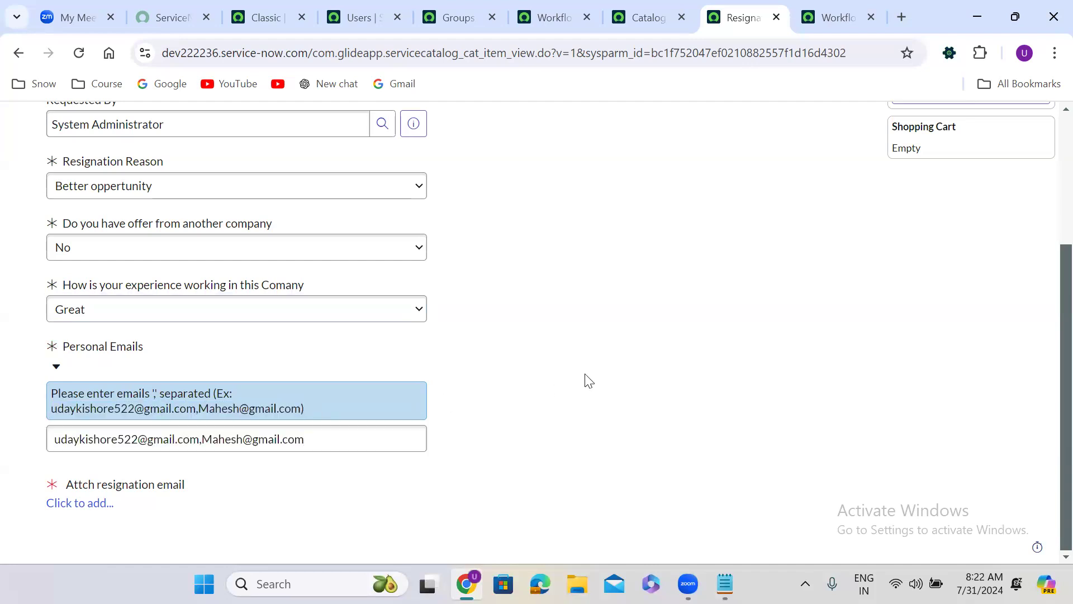
# Step: Attach the text file "onsubmit use cases" from the Batch 67 folder as the resignation email
pyautogui.click(79, 504)
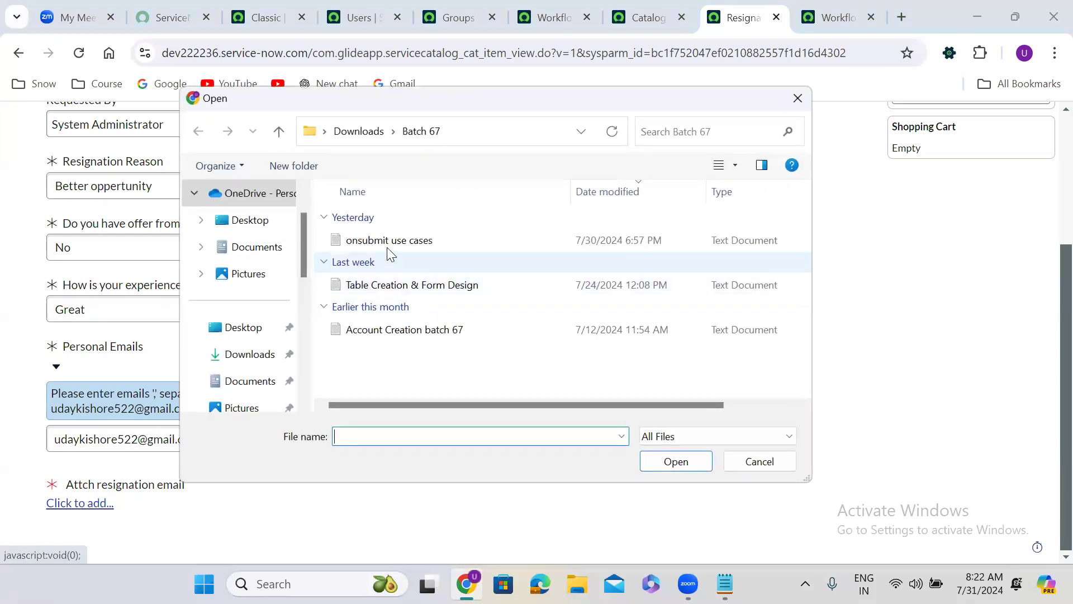
pyautogui.click(391, 240)
pyautogui.click(672, 462)
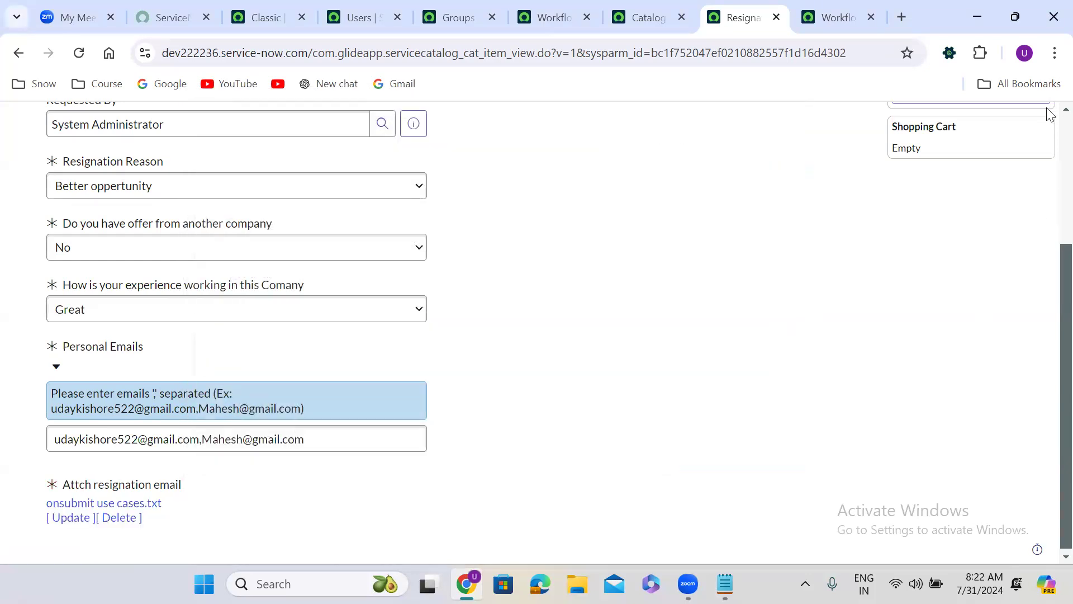
# Step: Order the Resignation Form and open the new requested item from the order status
pyautogui.scroll(4, 1047, 125)
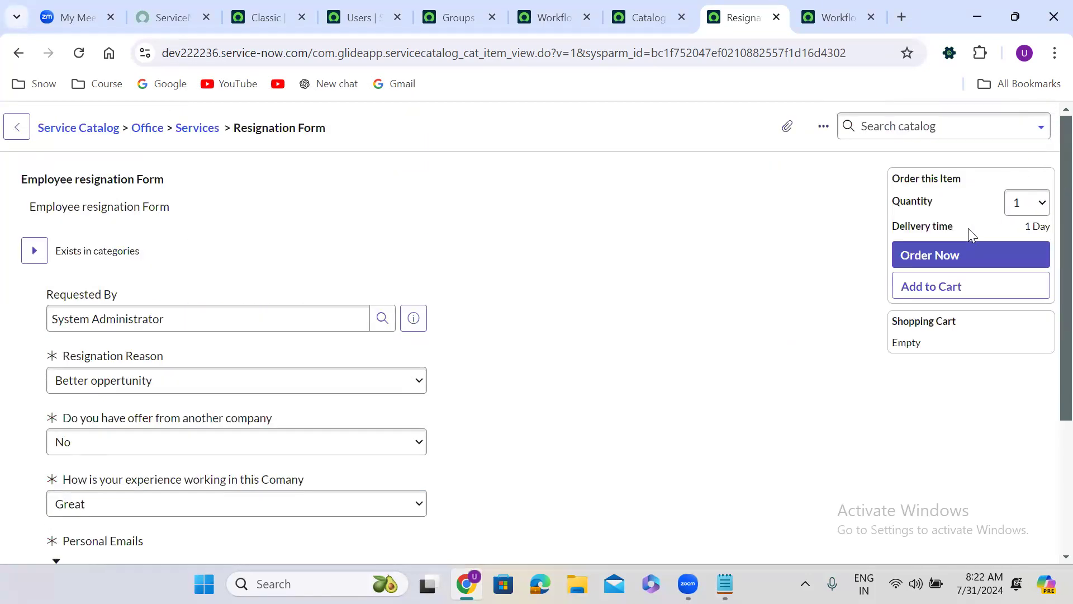
pyautogui.click(952, 253)
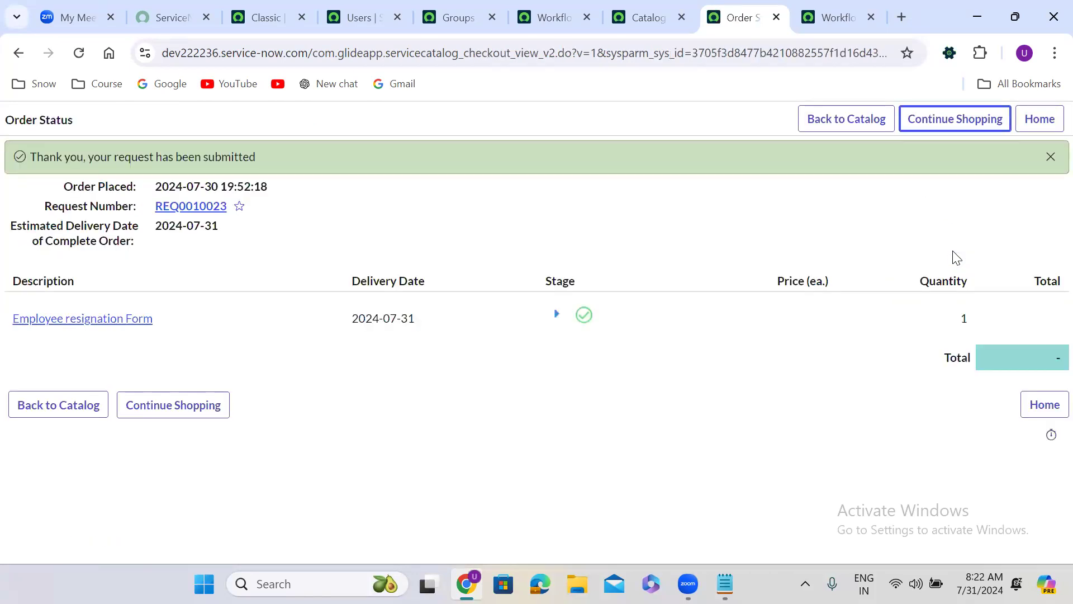
pyautogui.click(75, 321)
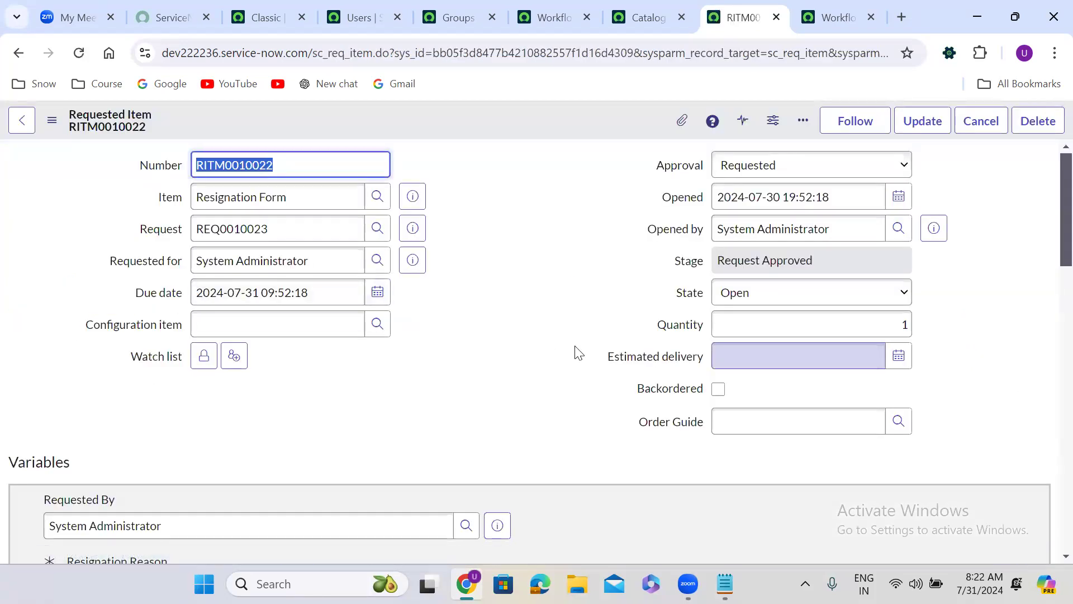
# Step: Add the first user in the collection, the architect, to the requested item's approvers list and save
pyautogui.scroll(-10, 465, 377)
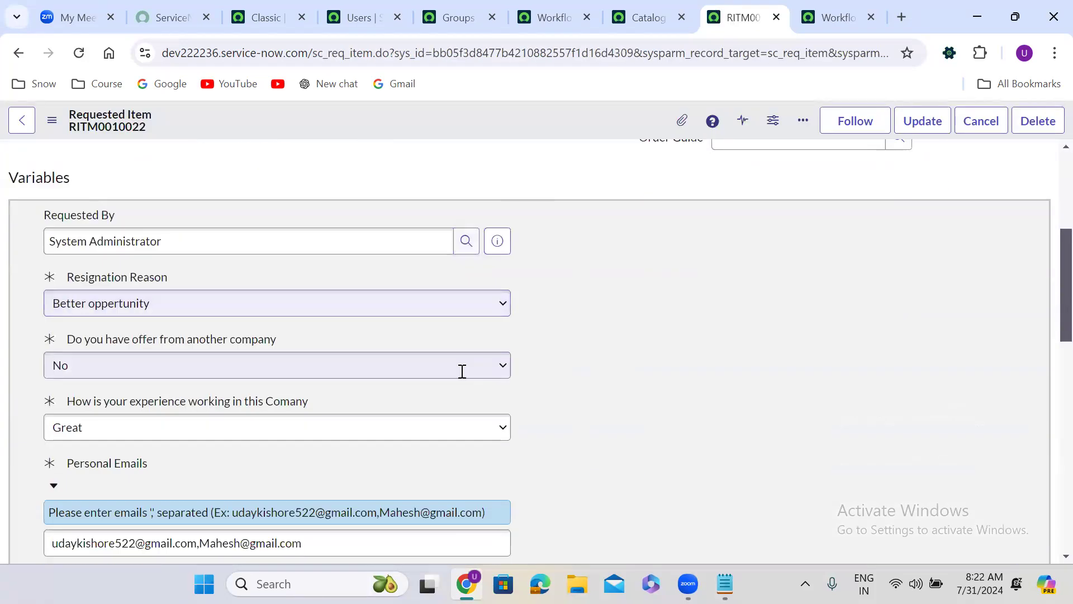
pyautogui.scroll(-8, 462, 375)
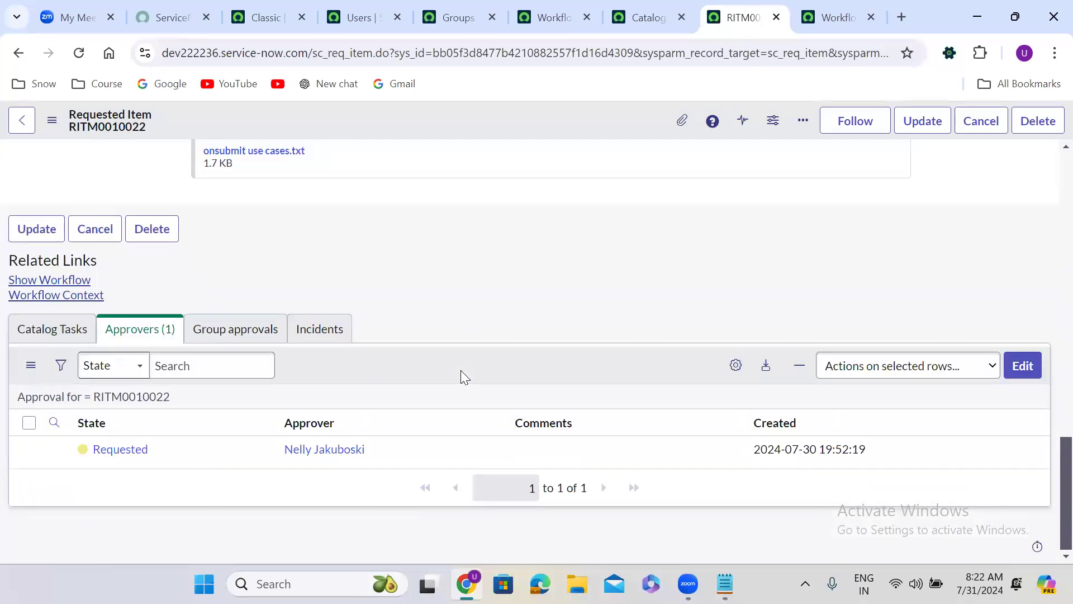
pyautogui.click(1027, 367)
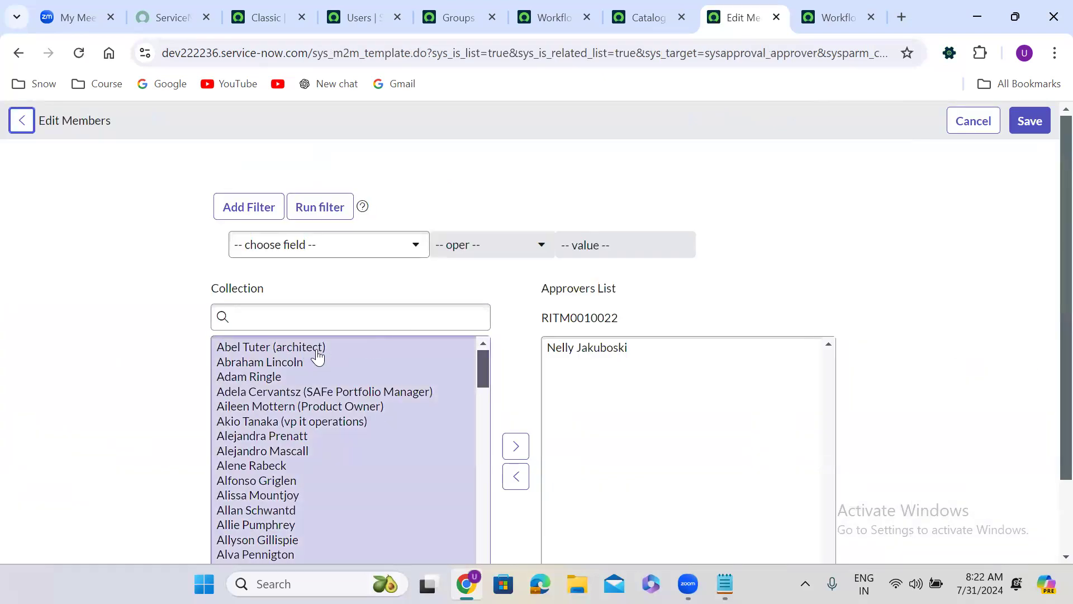
pyautogui.click(318, 351)
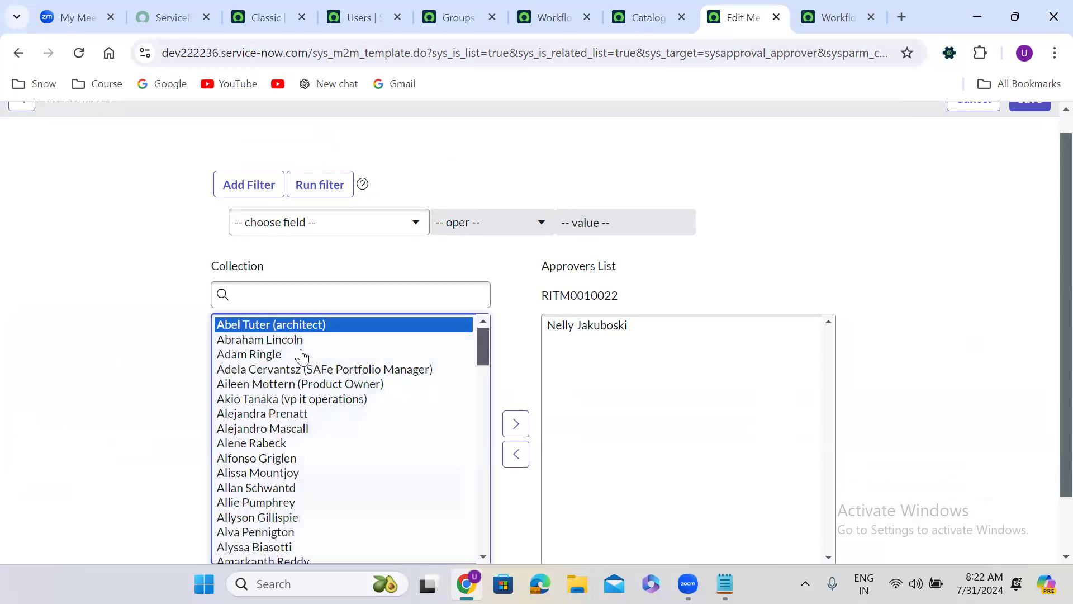
pyautogui.click(510, 425)
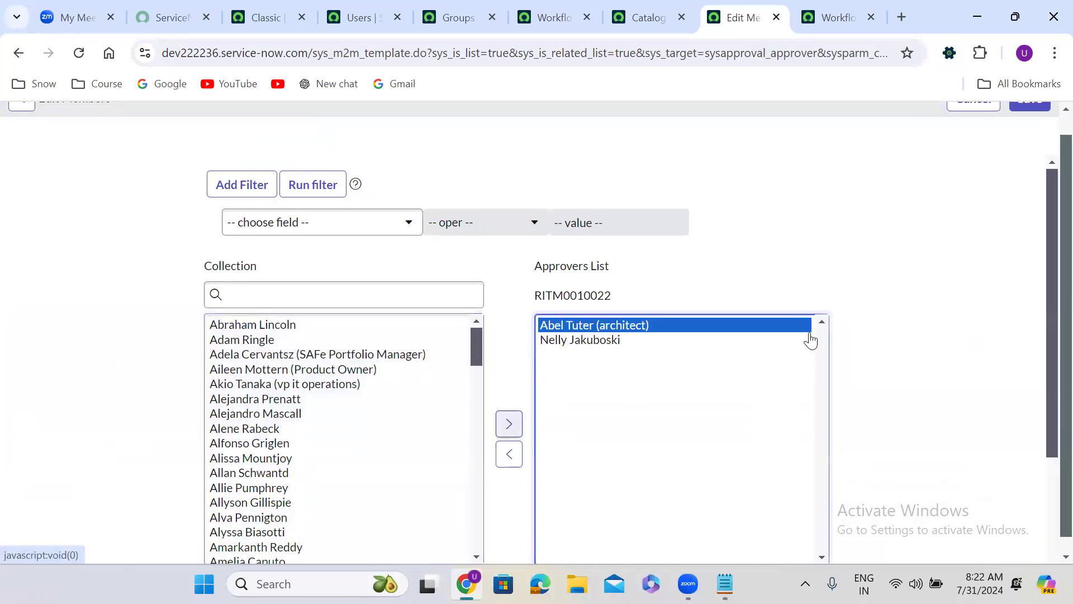
pyautogui.scroll(1, 1050, 134)
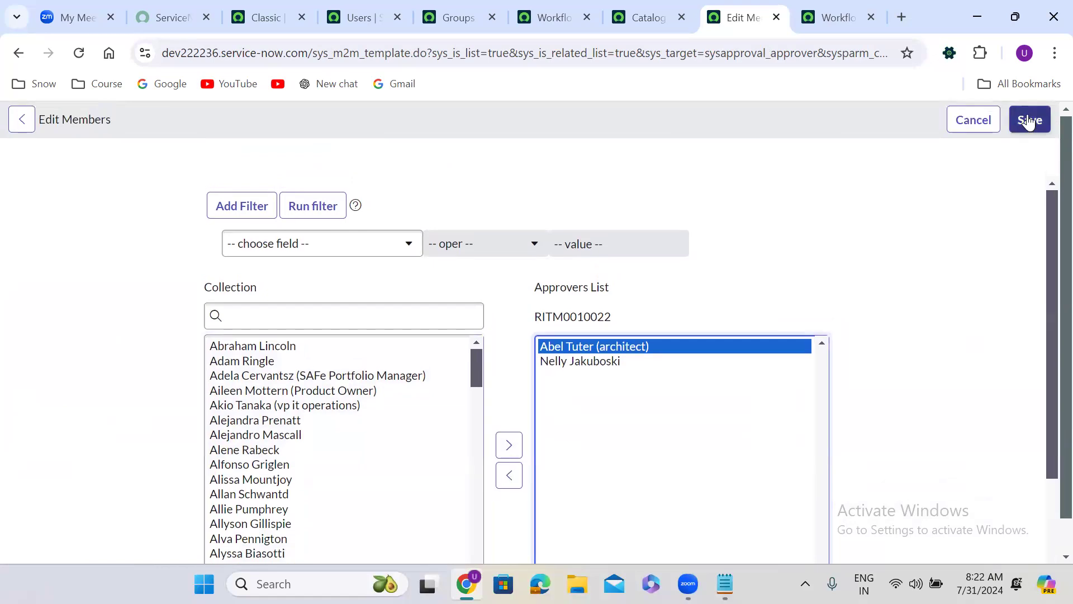
pyautogui.click(1030, 119)
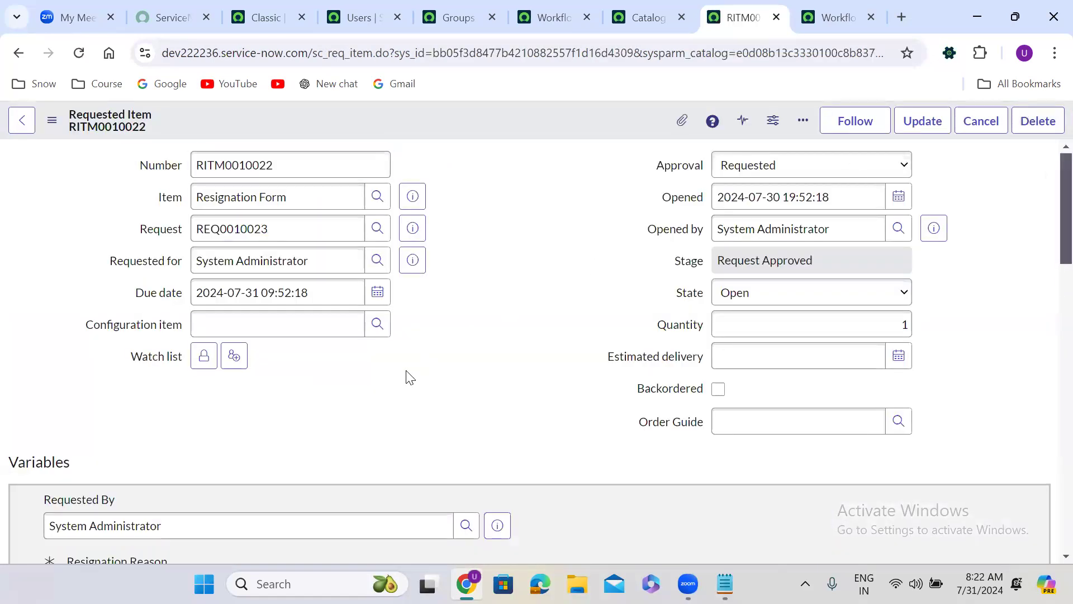
# Step: Set the approval state of the newly added architect approver to Requested
pyautogui.scroll(-10, 410, 377)
pyautogui.scroll(-4, 410, 377)
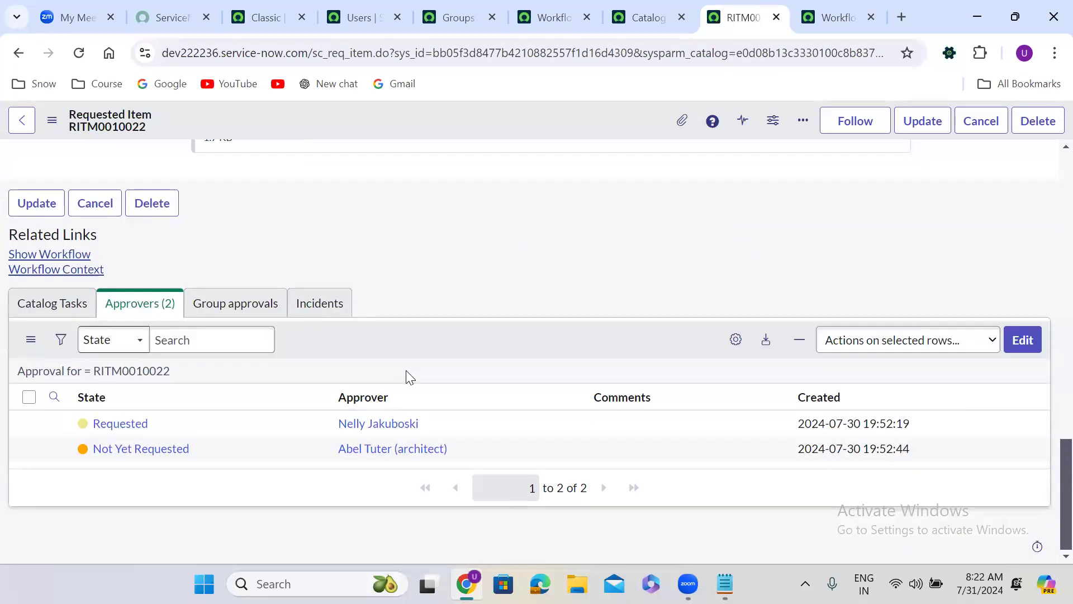
pyautogui.click(202, 452)
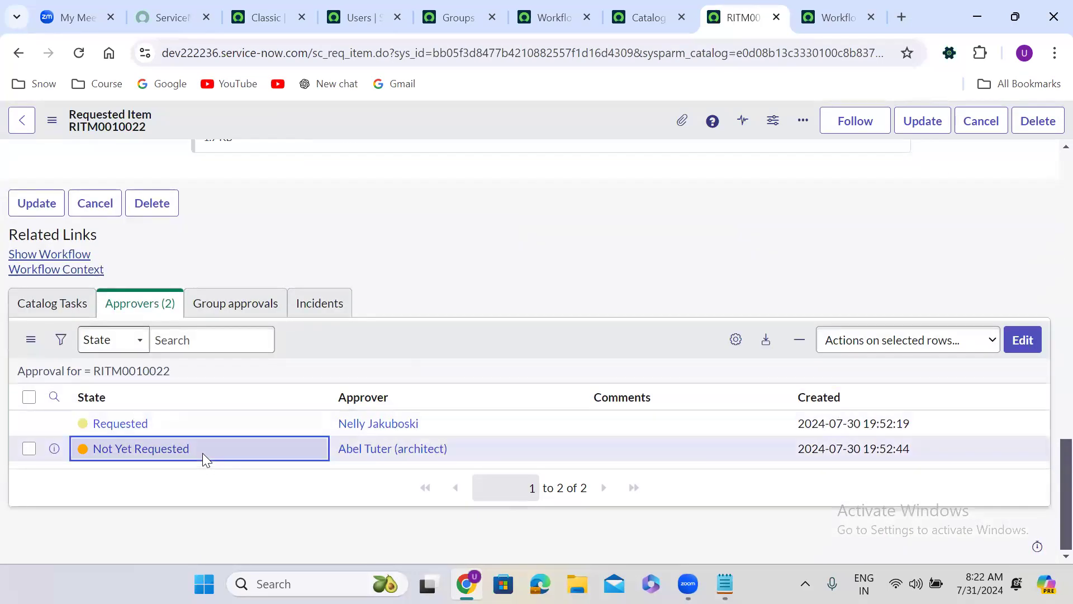
pyautogui.click(202, 452)
pyautogui.click(202, 455)
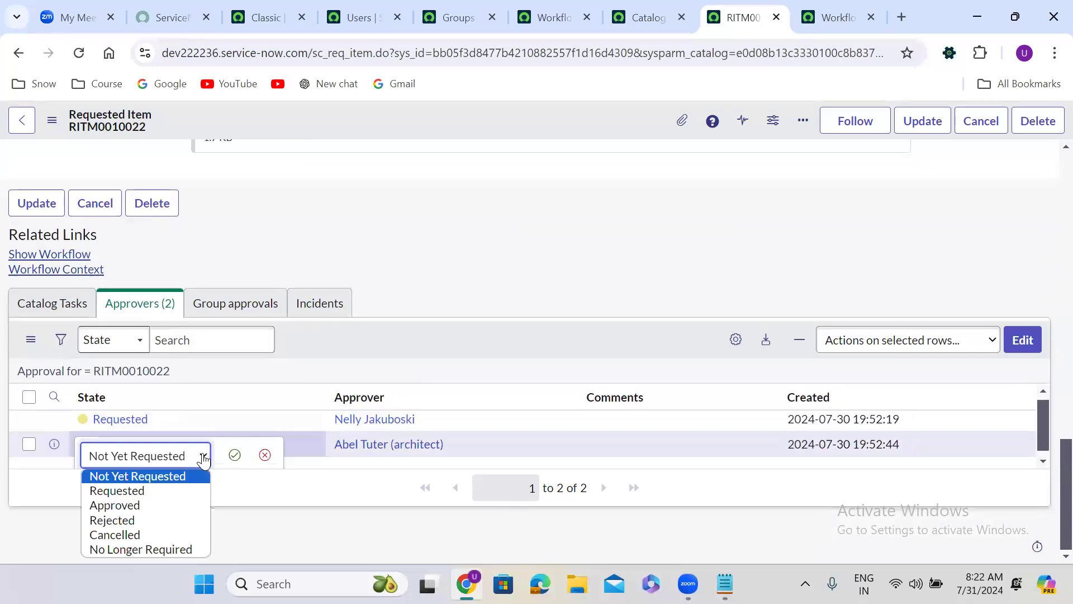
pyautogui.click(150, 490)
pyautogui.click(236, 454)
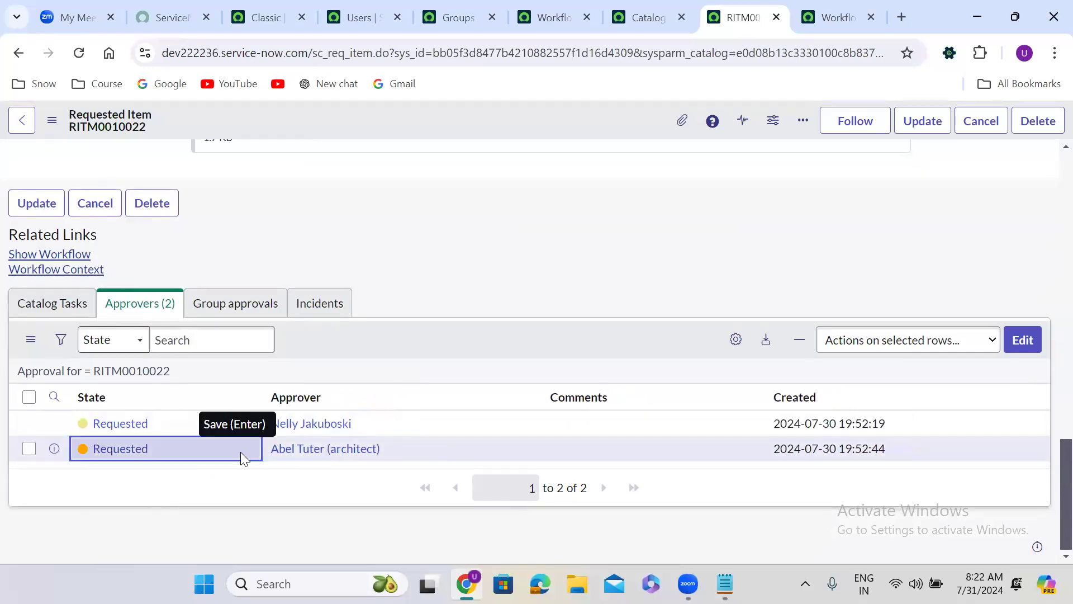
# Step: Reject the first listed approver's approval for the requested item twice in succession
pyautogui.rightClick(179, 420)
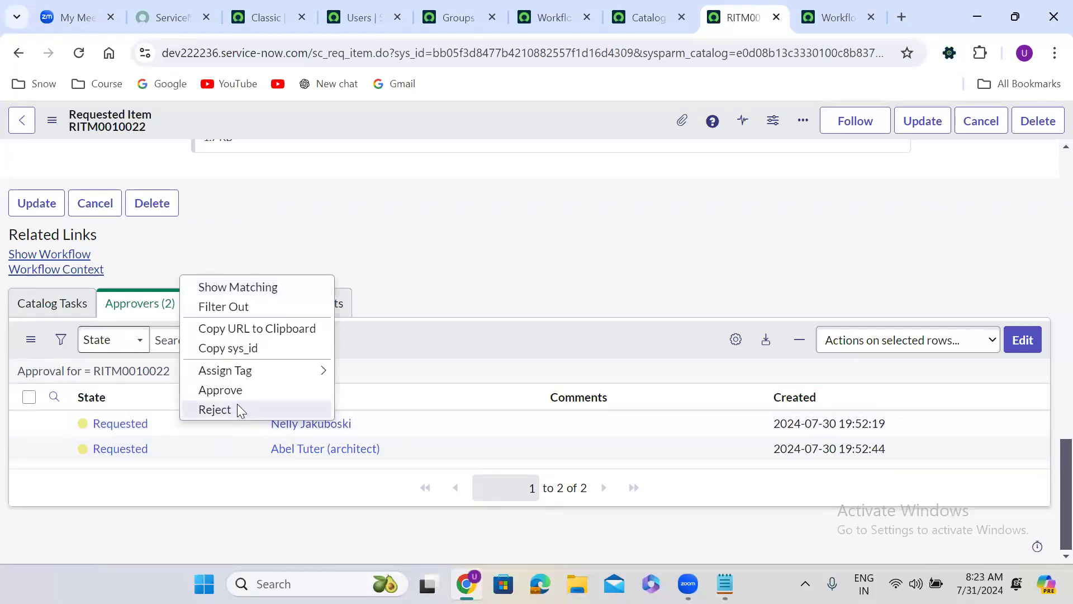
pyautogui.click(239, 410)
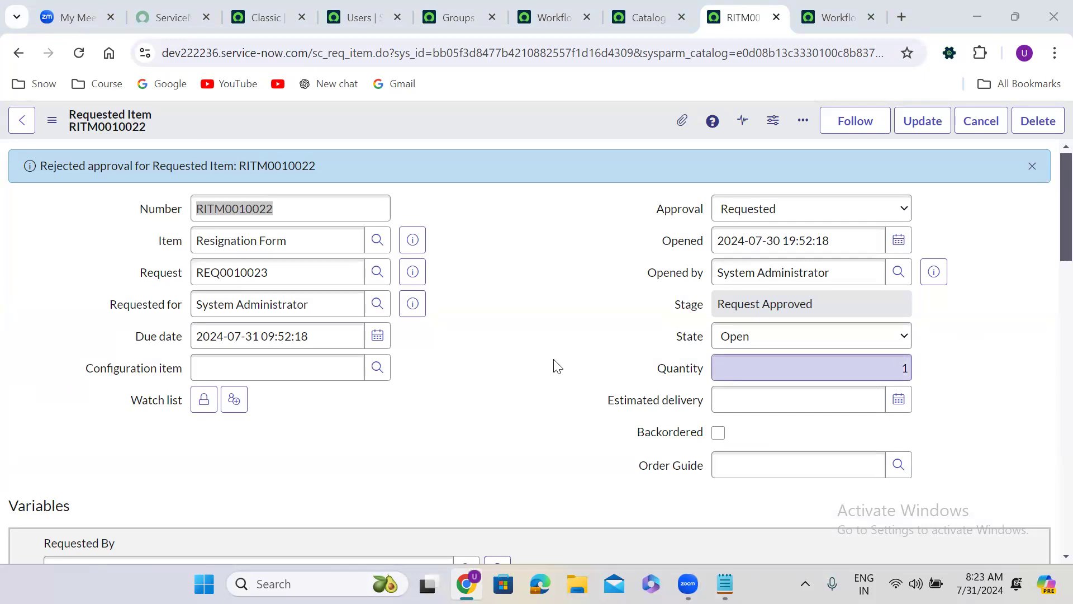
pyautogui.scroll(-15, 425, 401)
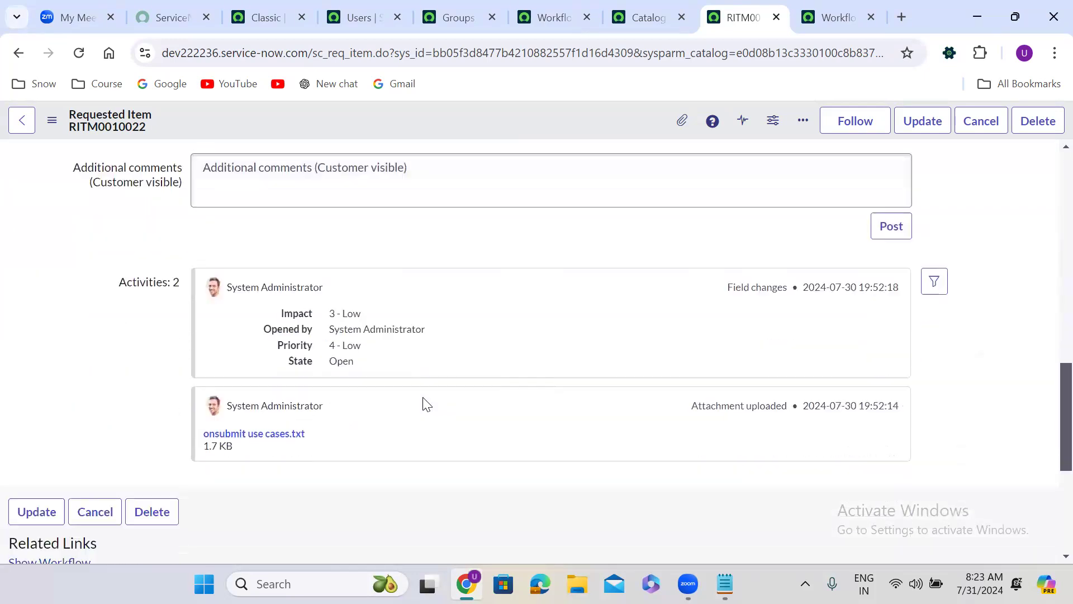
pyautogui.scroll(-5, 423, 402)
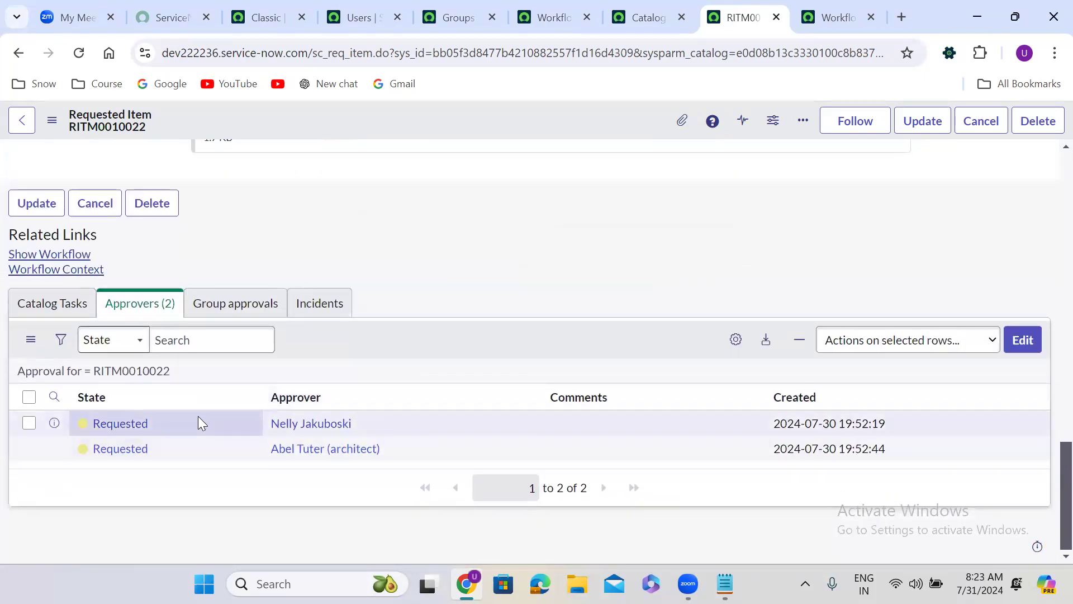
pyautogui.rightClick(170, 425)
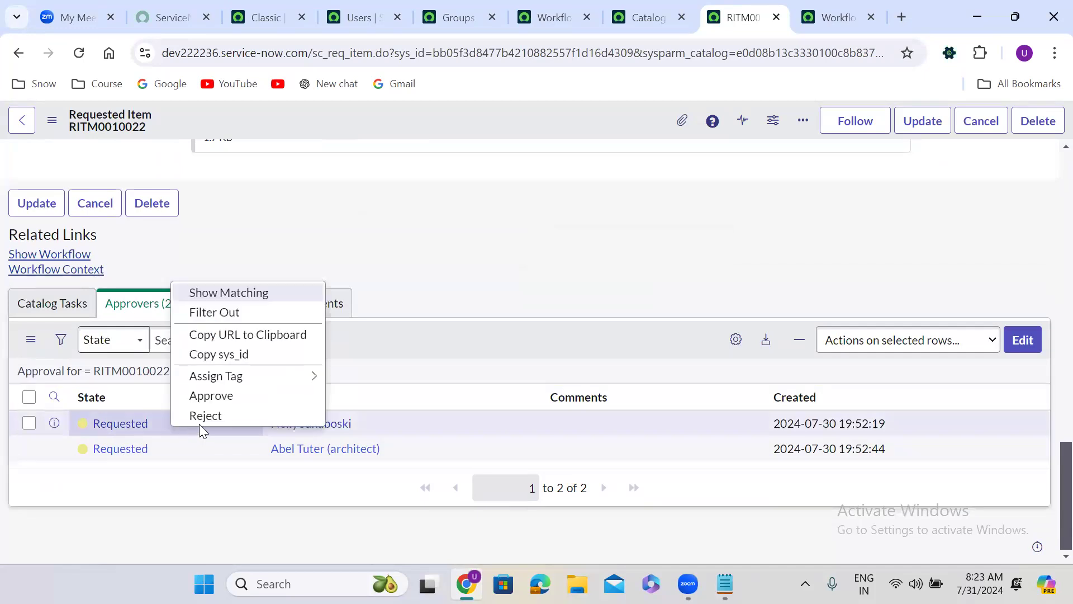
pyautogui.click(228, 416)
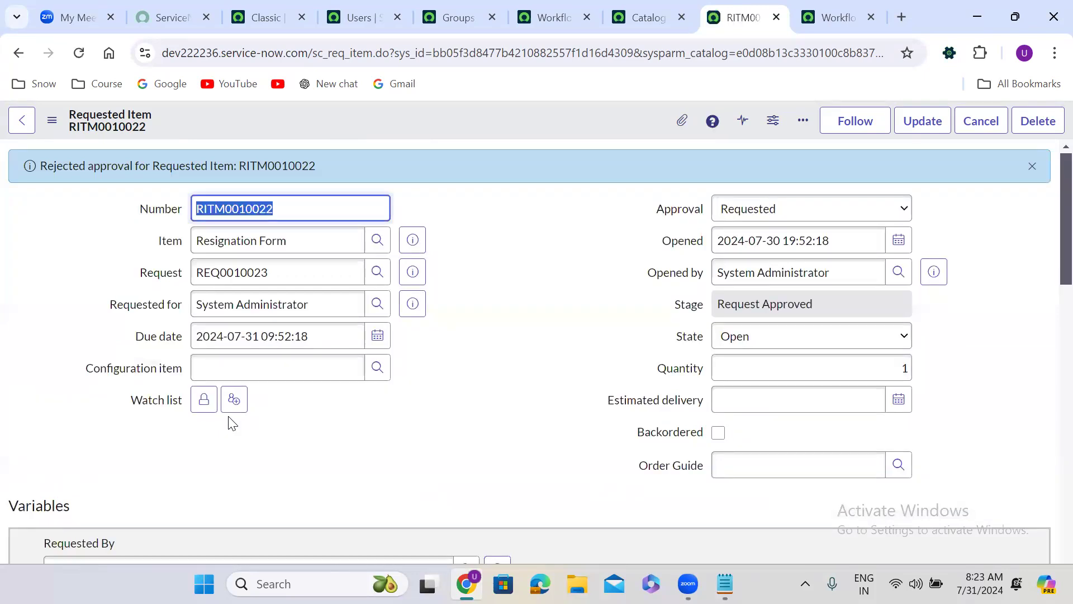
# Step: Reject the first listed approver's approval a third time to exceed the turnstile's allowed iterations
pyautogui.click(369, 434)
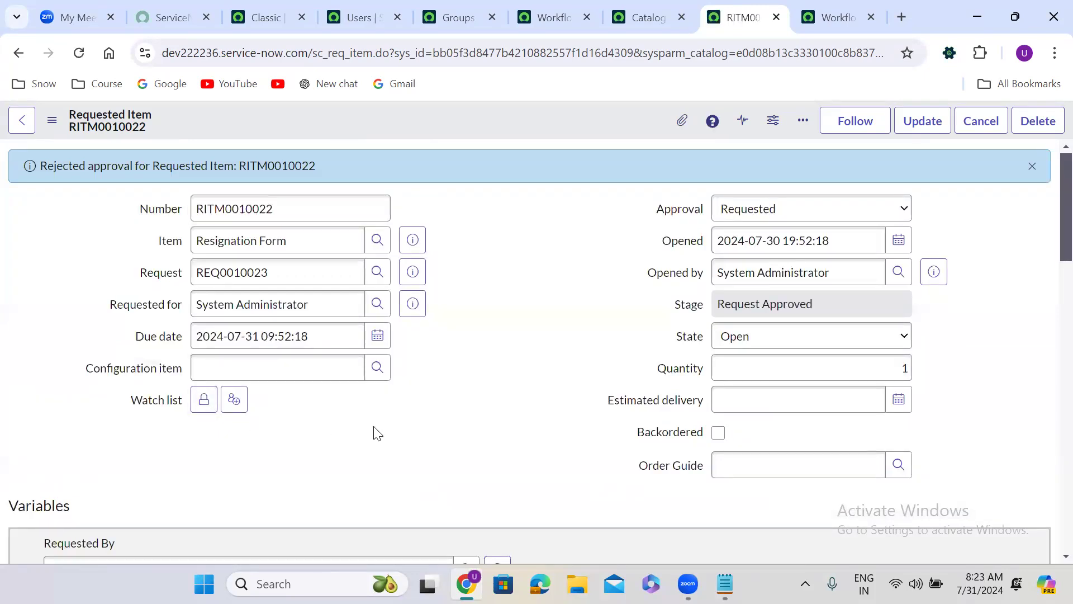
pyautogui.scroll(-4, 371, 434)
pyautogui.scroll(-15, 373, 434)
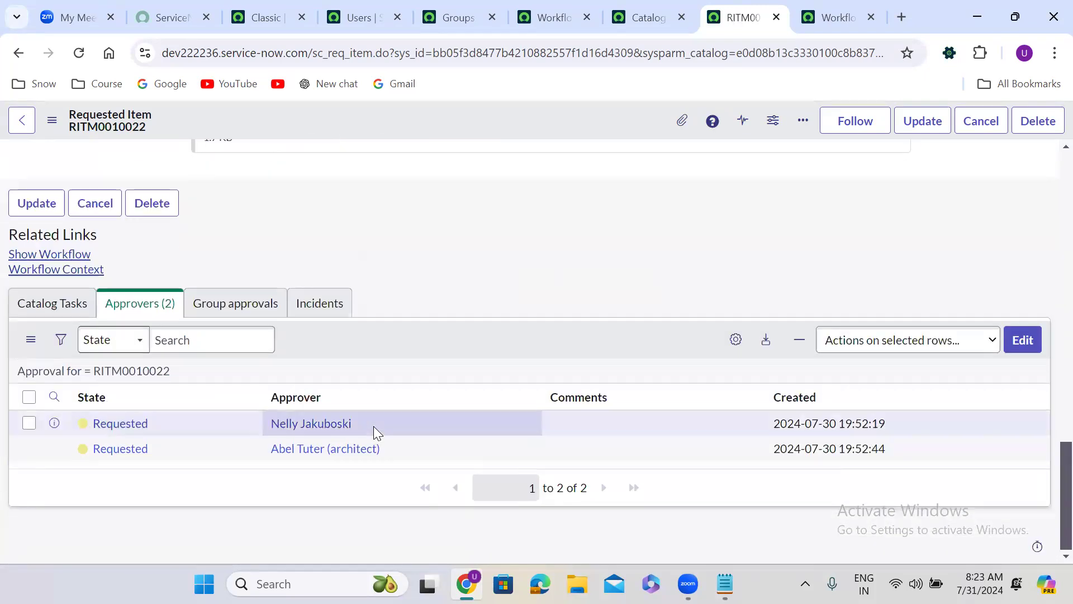
pyautogui.rightClick(171, 422)
pyautogui.click(226, 412)
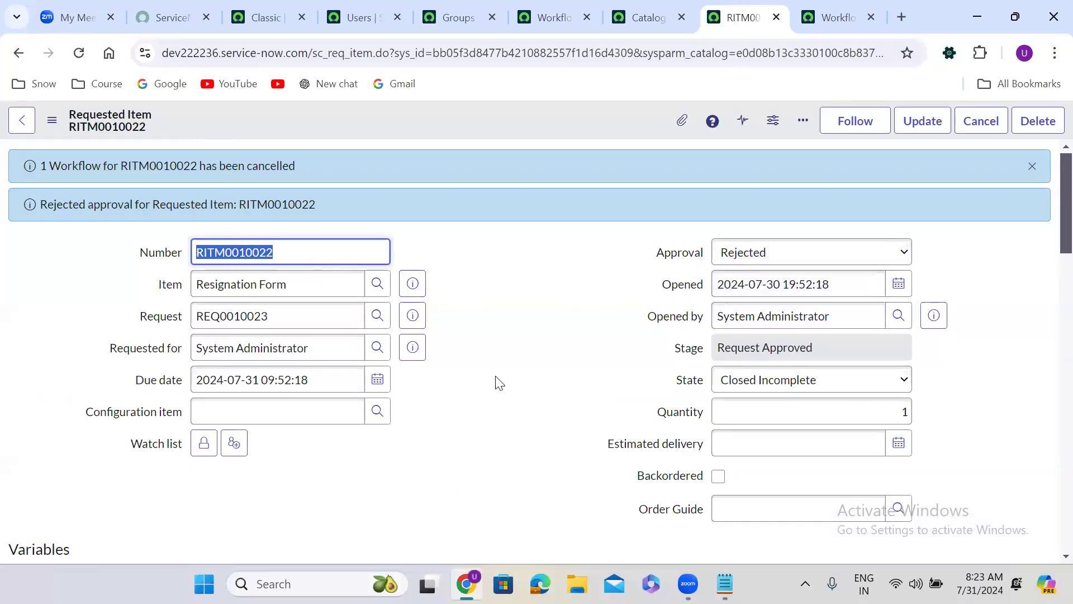
# Step: Check the approvers' states on the rejected requested item and show its workflow diagram
pyautogui.click(456, 428)
pyautogui.scroll(-1, 456, 427)
pyautogui.scroll(-15, 455, 427)
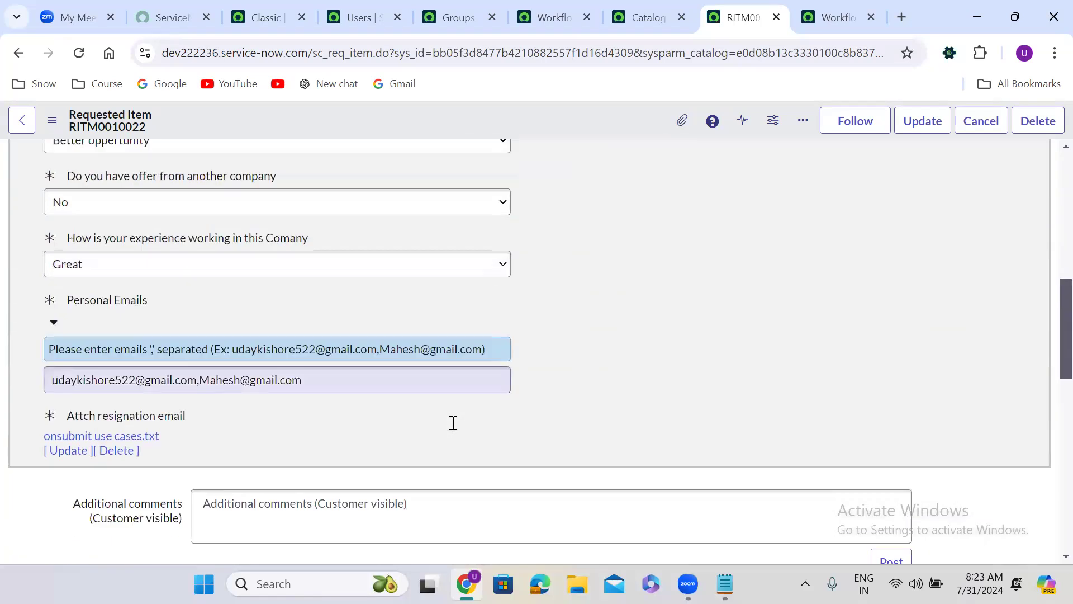
pyautogui.scroll(-3, 454, 424)
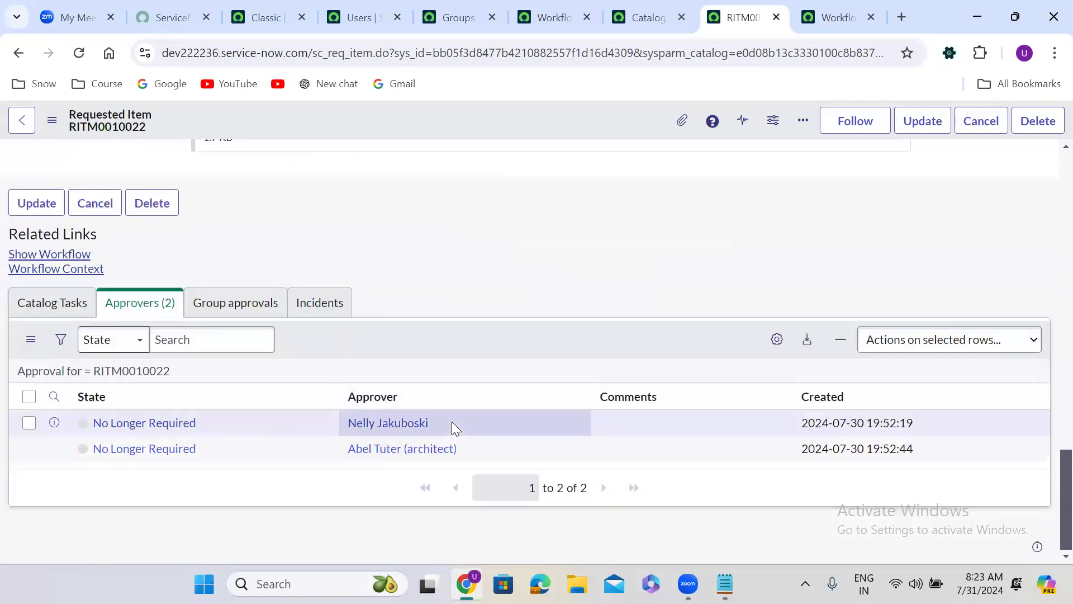
pyautogui.click(67, 259)
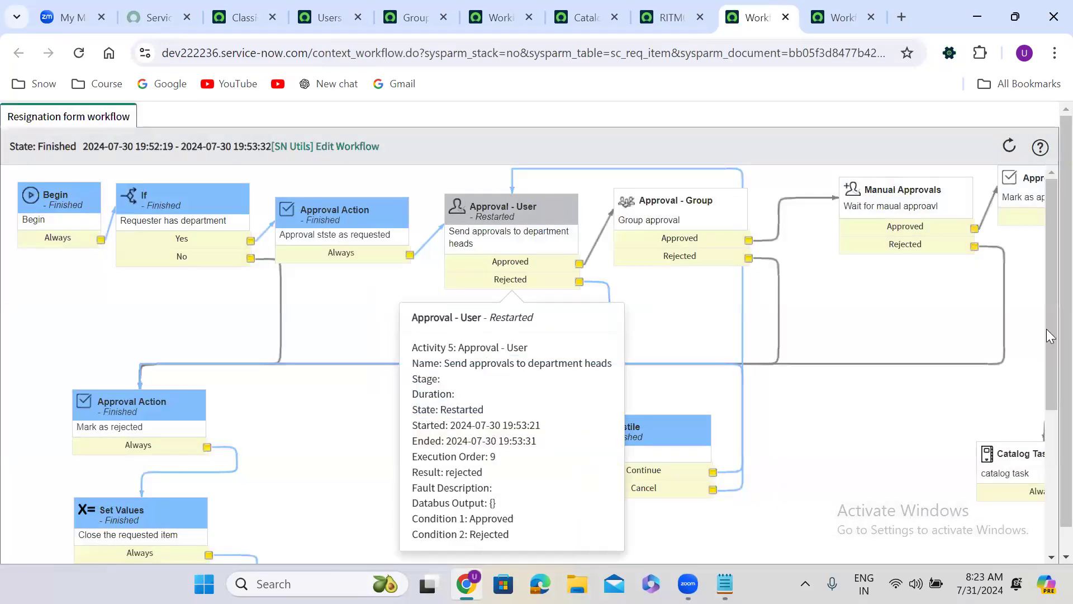
# Step: Examine the executed path through the user approval, rollback and turnstile activities, then close both workflow context pages
pyautogui.moveTo(1046, 238); pyautogui.dragTo(1046, 211)
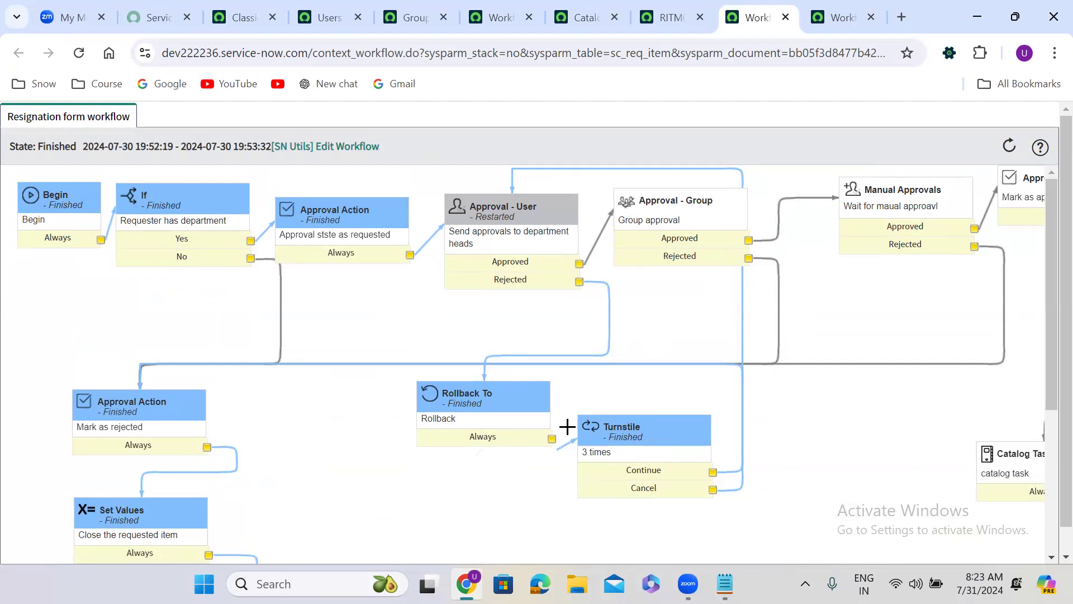
pyautogui.moveTo(583, 442)
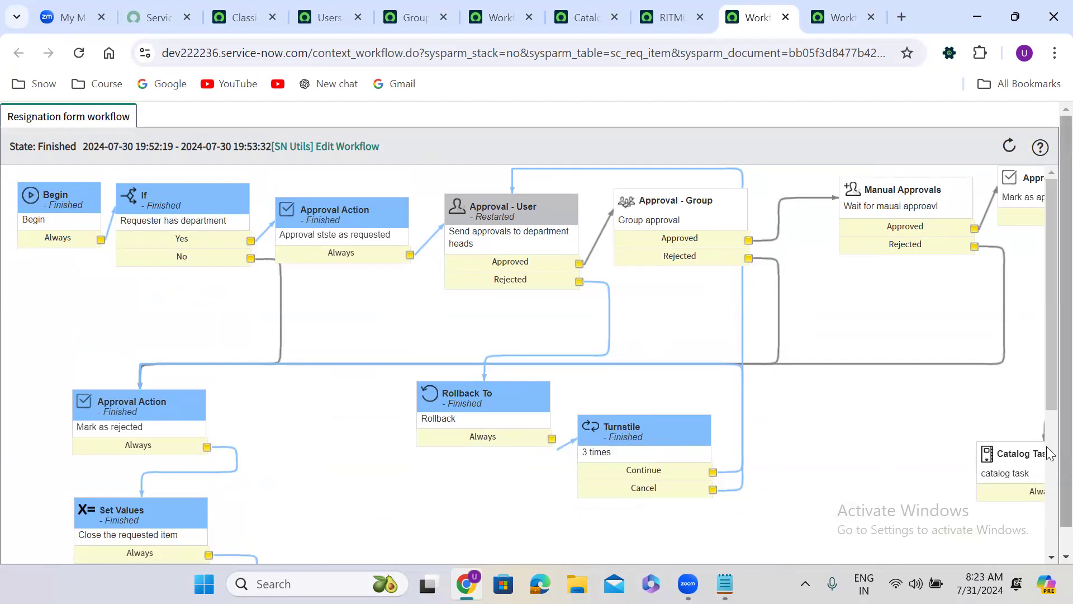
pyautogui.moveTo(1046, 394); pyautogui.dragTo(1046, 342)
pyautogui.moveTo(610, 327)
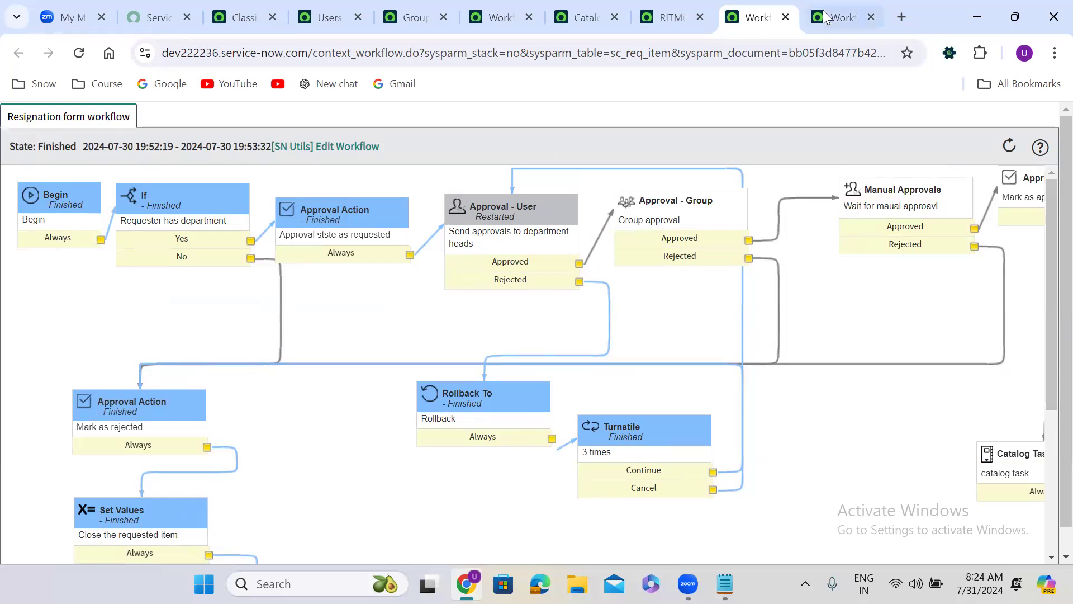
pyautogui.click(870, 18)
pyautogui.click(870, 18)
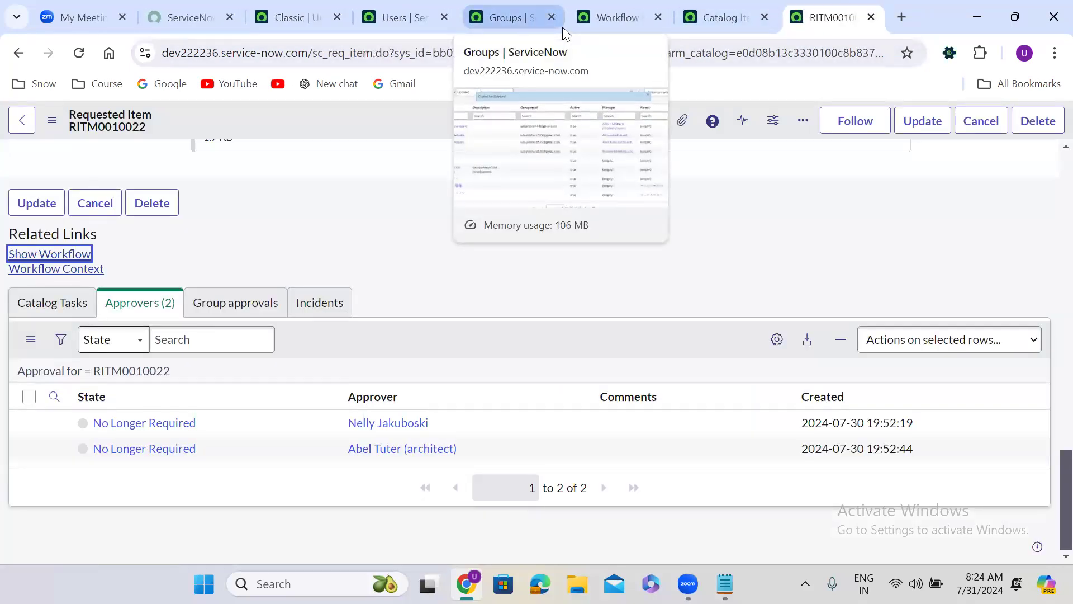
# Step: Delete the Approval - User, Approval - Group and Manual Approvals activities from the checked-out Resignation form workflow
pyautogui.click(604, 16)
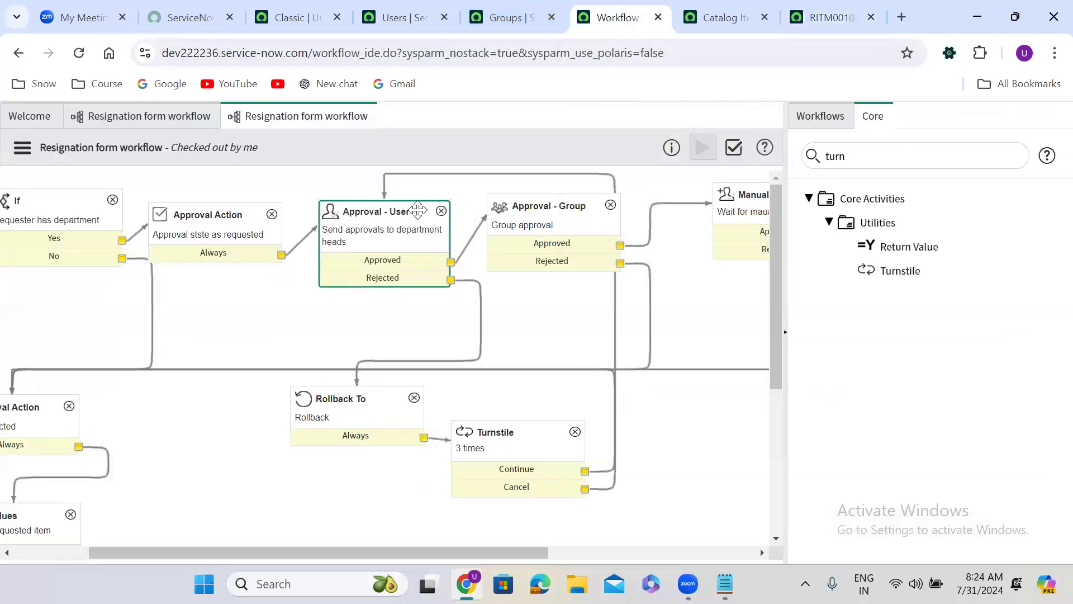
pyautogui.click(441, 211)
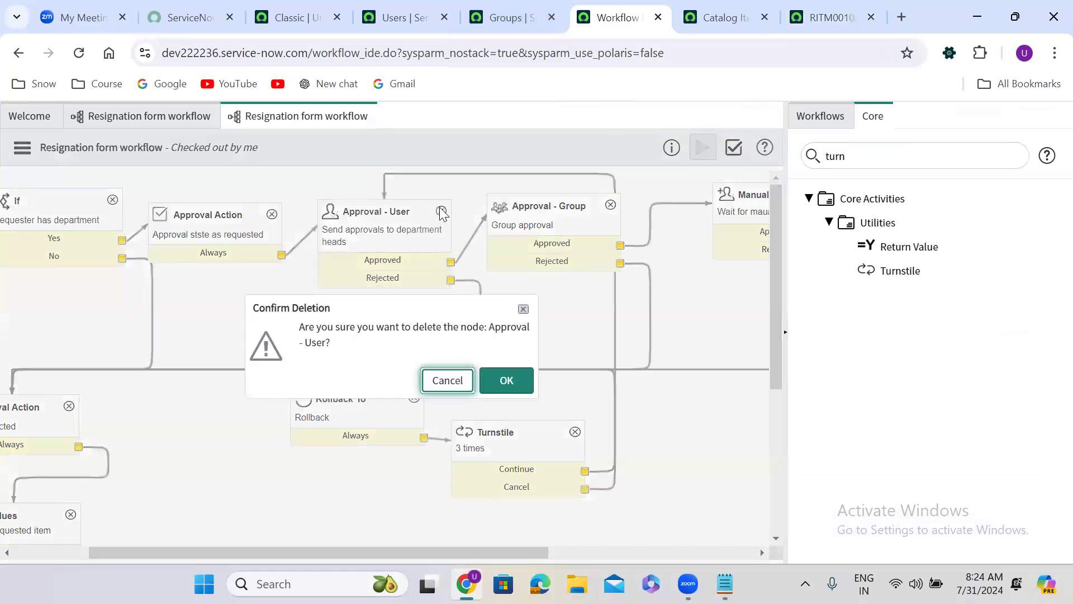
pyautogui.click(507, 382)
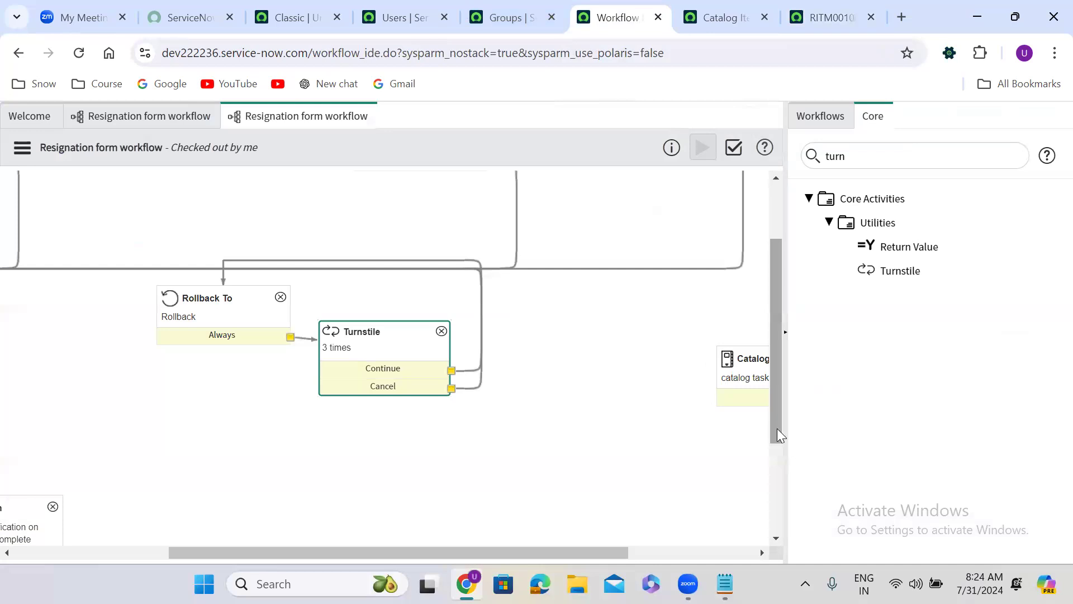
pyautogui.scroll(2, 777, 428)
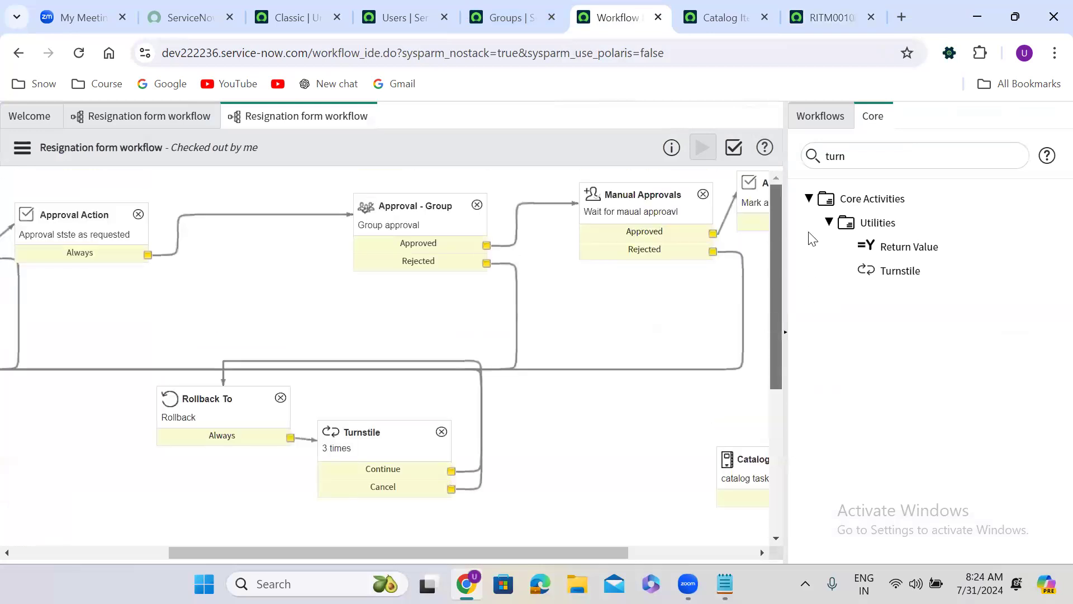
pyautogui.click(477, 205)
pyautogui.click(518, 378)
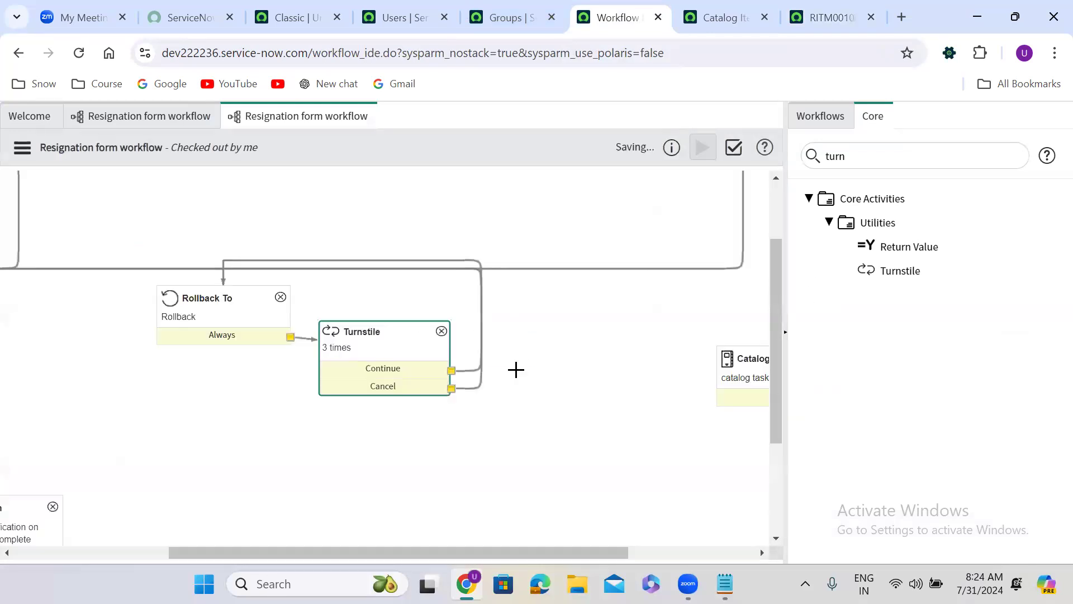
pyautogui.scroll(2, 777, 290)
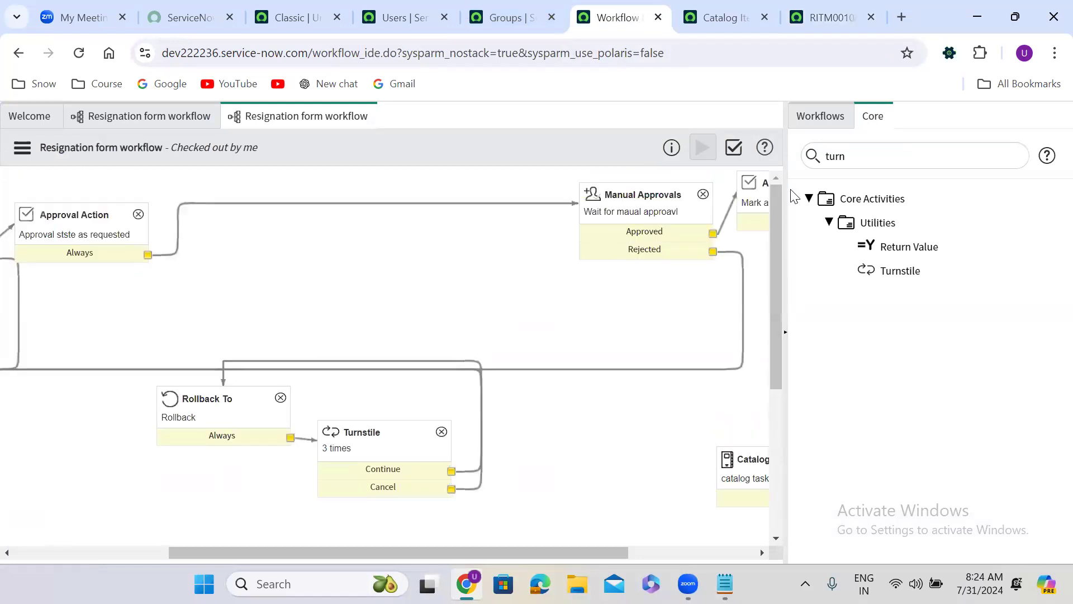
pyautogui.click(703, 194)
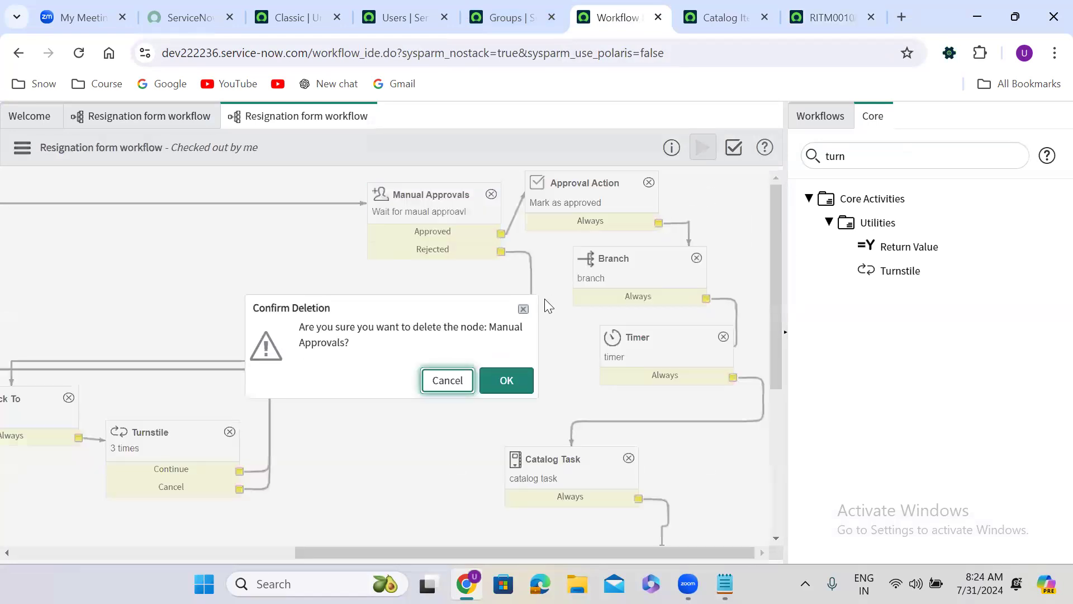
pyautogui.click(506, 381)
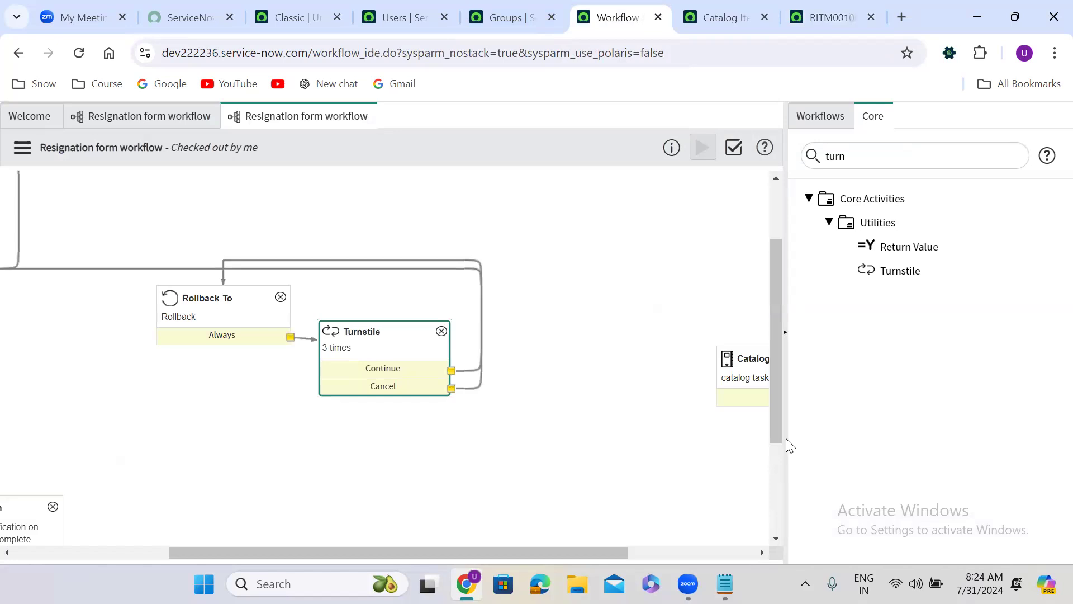
# Step: Delete the Rollback To and Turnstile activities from the workflow
pyautogui.scroll(2, 775, 423)
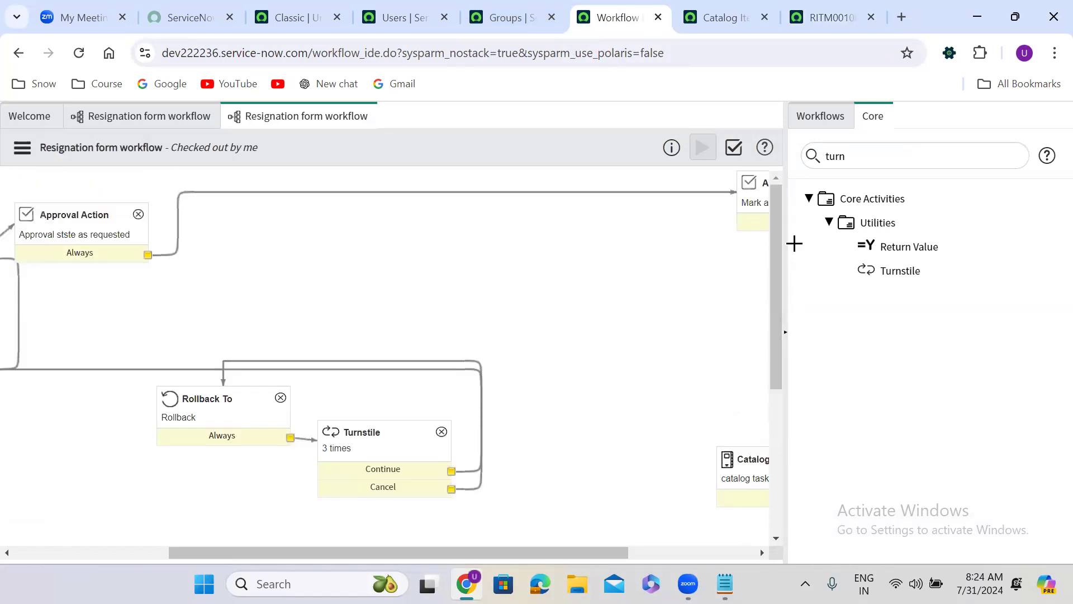
pyautogui.click(280, 398)
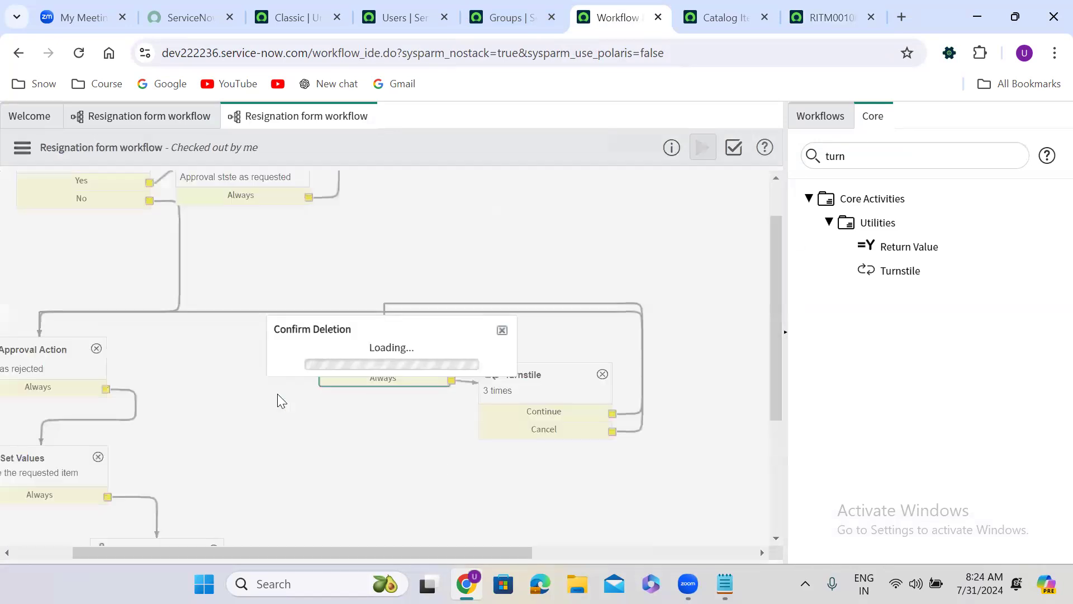
pyautogui.click(505, 381)
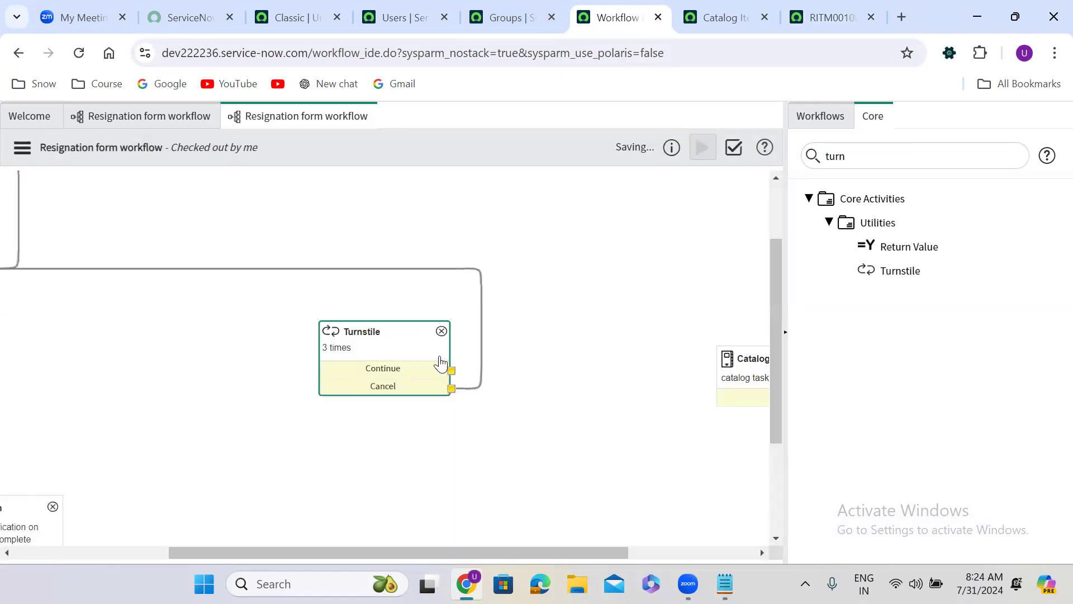
pyautogui.click(440, 330)
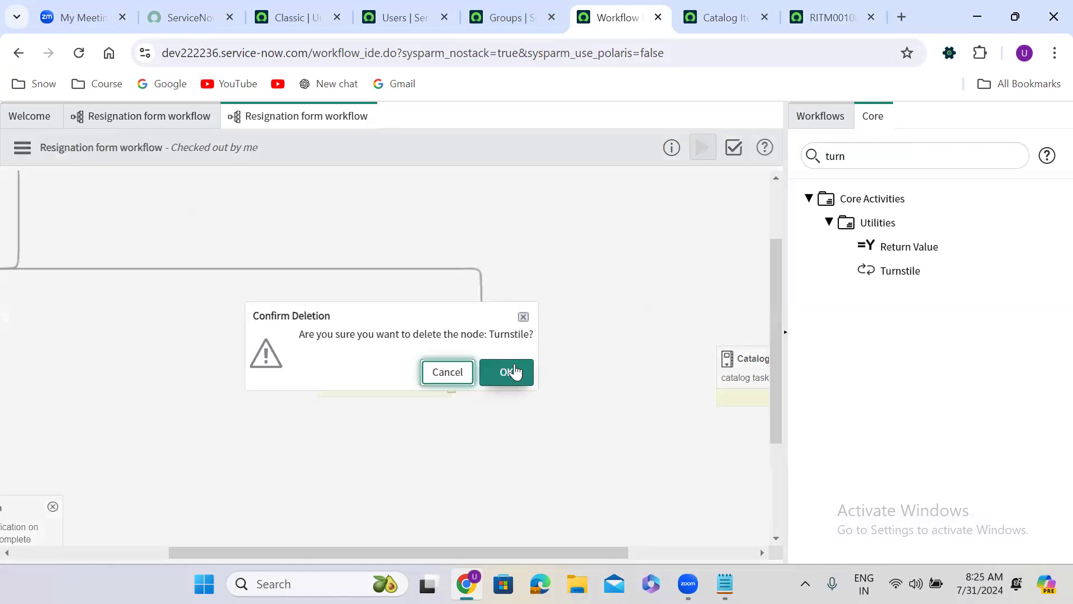
pyautogui.click(510, 371)
# Step: Delete the transition linking the requested-state Approval Action to the Mark as approved activity
pyautogui.moveTo(772, 428); pyautogui.dragTo(774, 287)
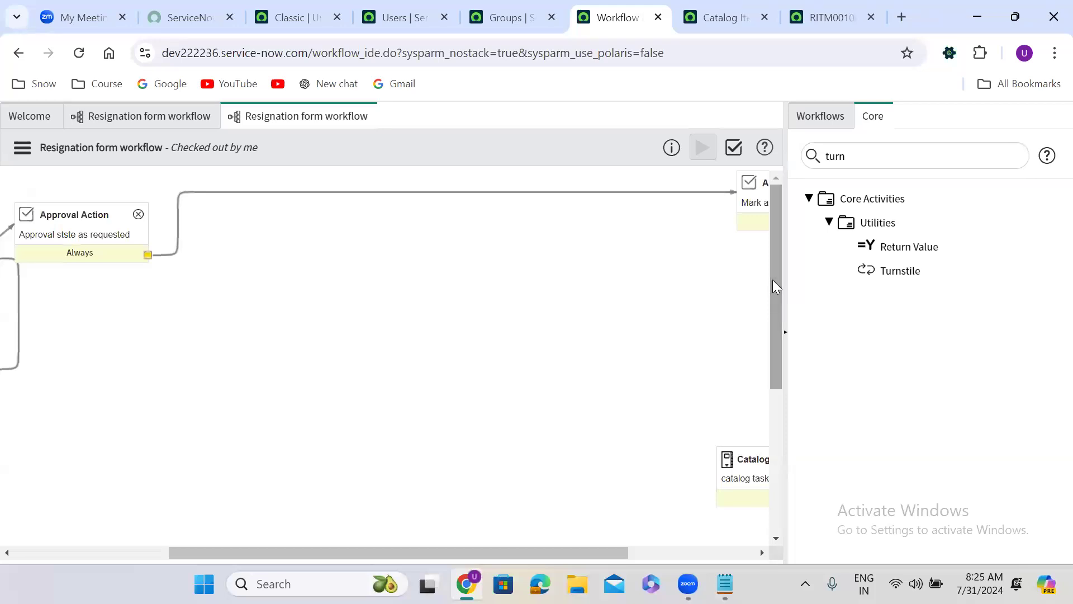
pyautogui.click(342, 192)
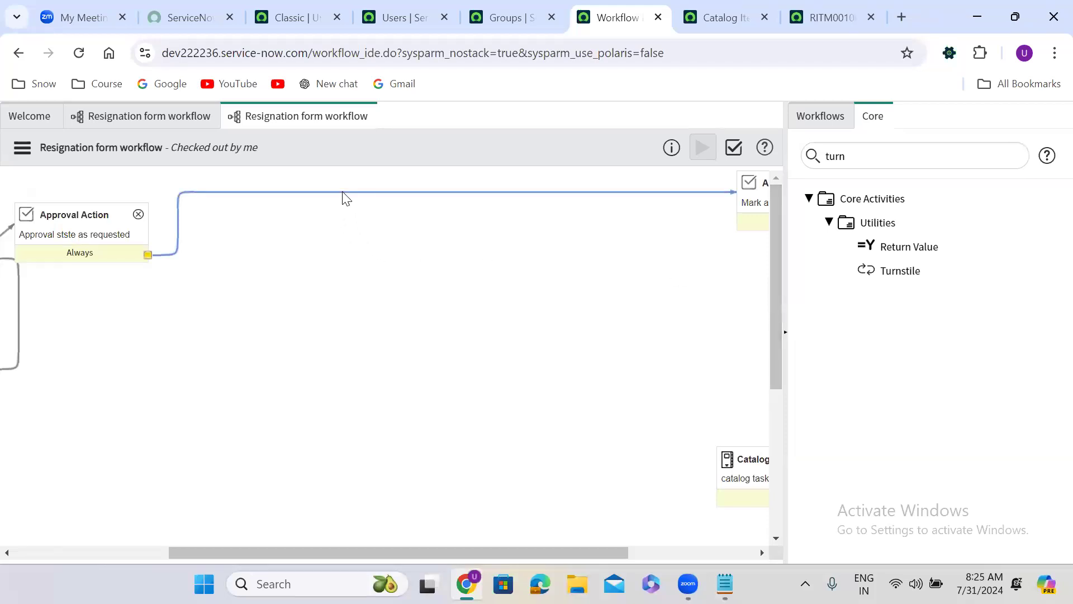
pyautogui.press('Delete')
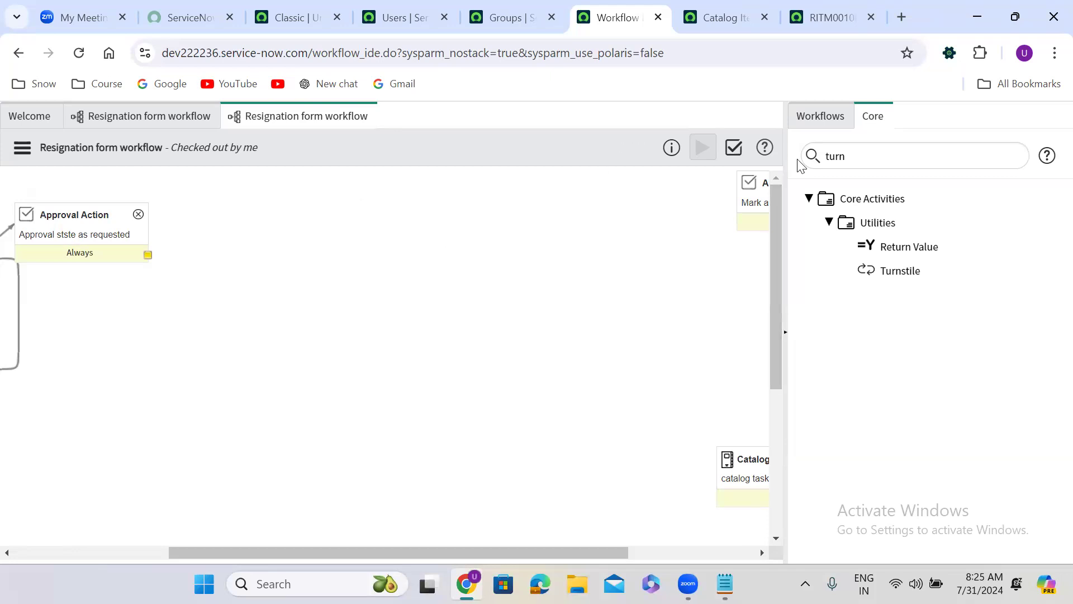
# Step: Add an Approval Coordinator activity named "All approvals at a time" and place it beside the requested-state Approval Action
pyautogui.doubleClick(851, 155)
pyautogui.press('BackSpace')
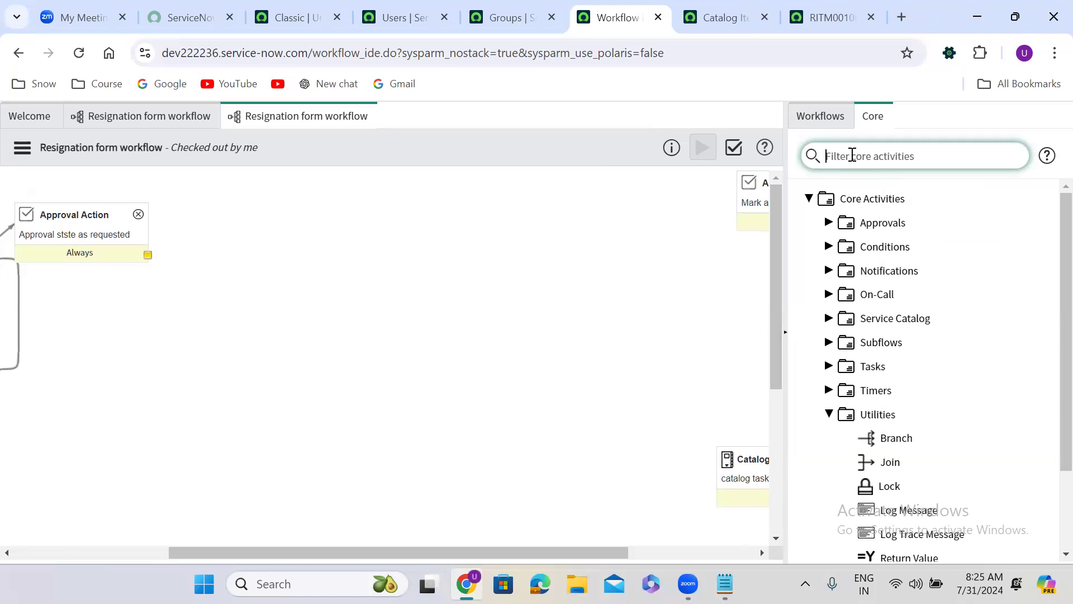
pyautogui.write('app')
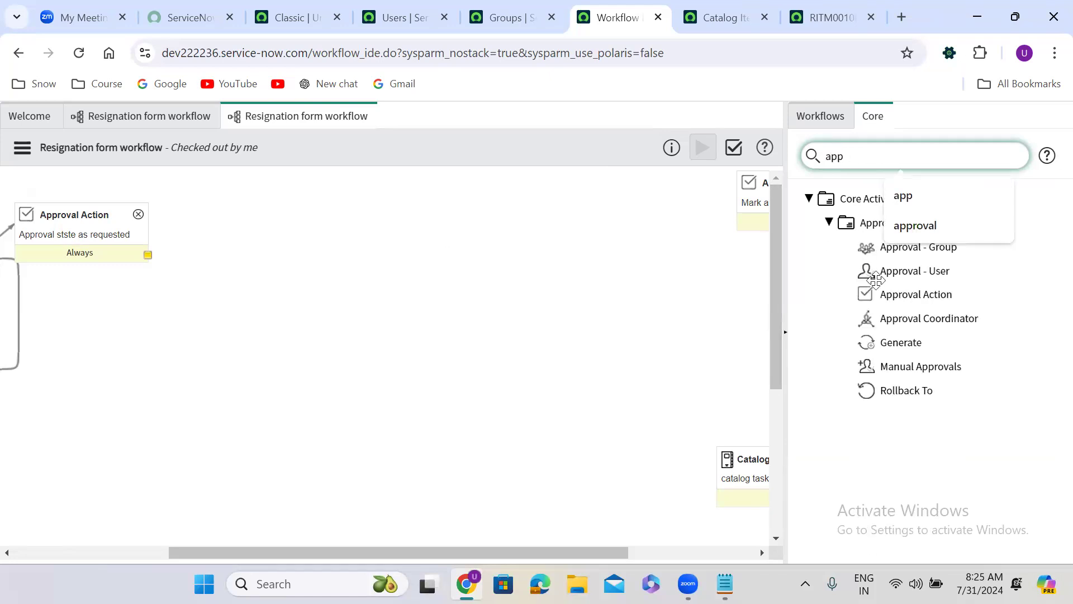
pyautogui.moveTo(894, 318); pyautogui.dragTo(349, 202)
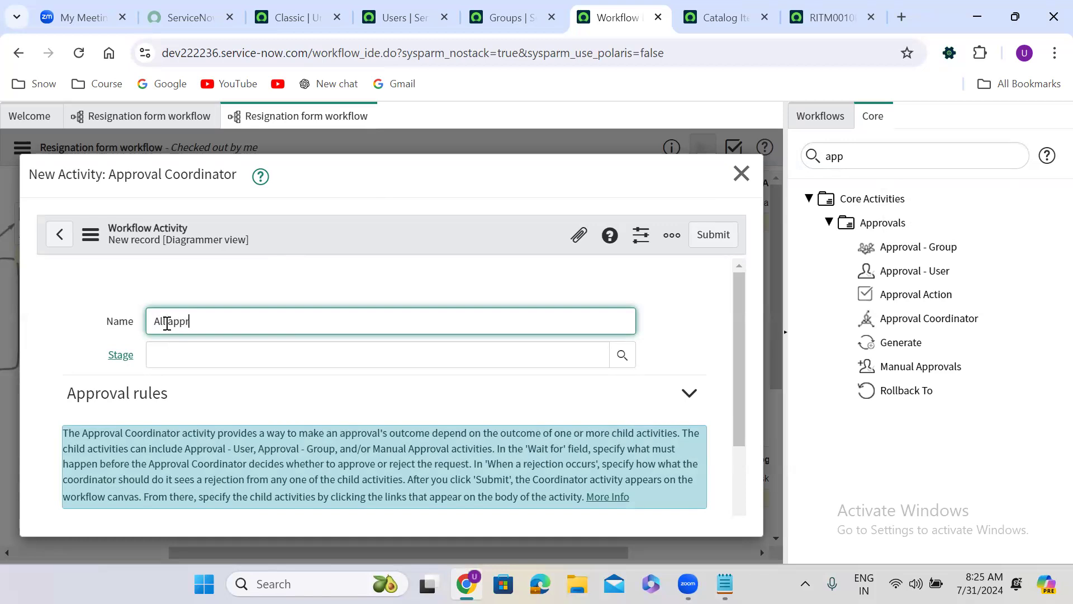
pyautogui.write('als')
pyautogui.write('r')
pyautogui.click(720, 236)
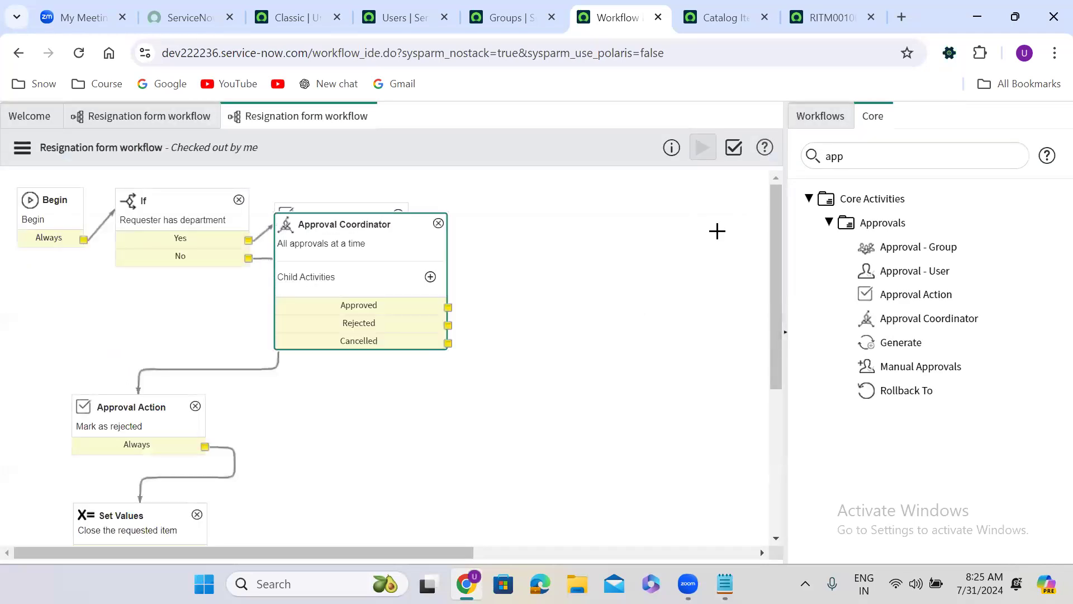
pyautogui.moveTo(330, 223); pyautogui.dragTo(504, 215)
# Step: Create an Approval - User child activity in the Approval Coordinator and name it "Depart haed approval"
pyautogui.click(454, 265)
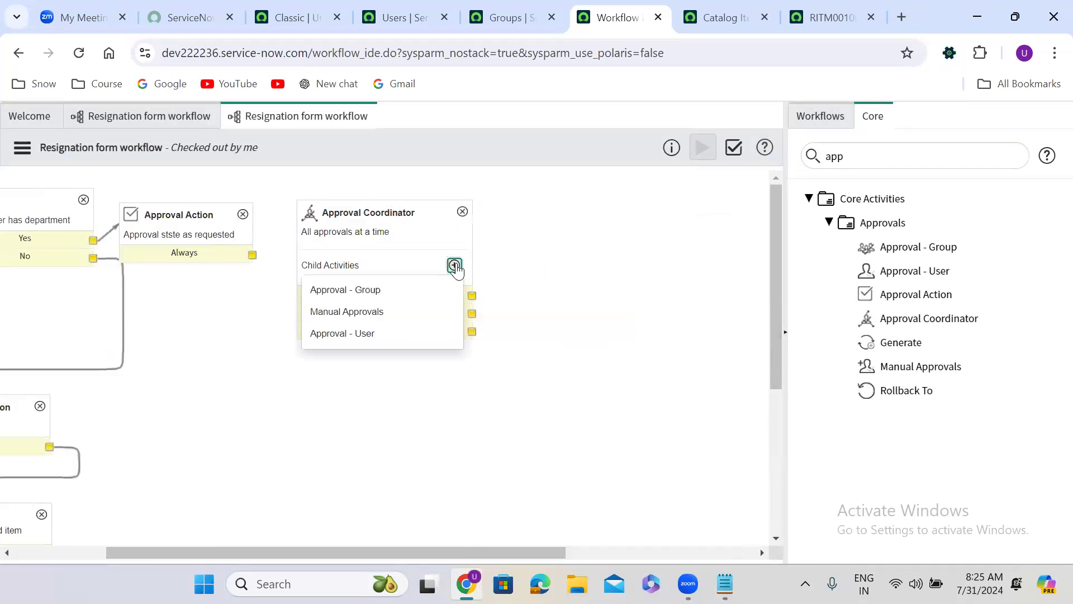
pyautogui.click(364, 333)
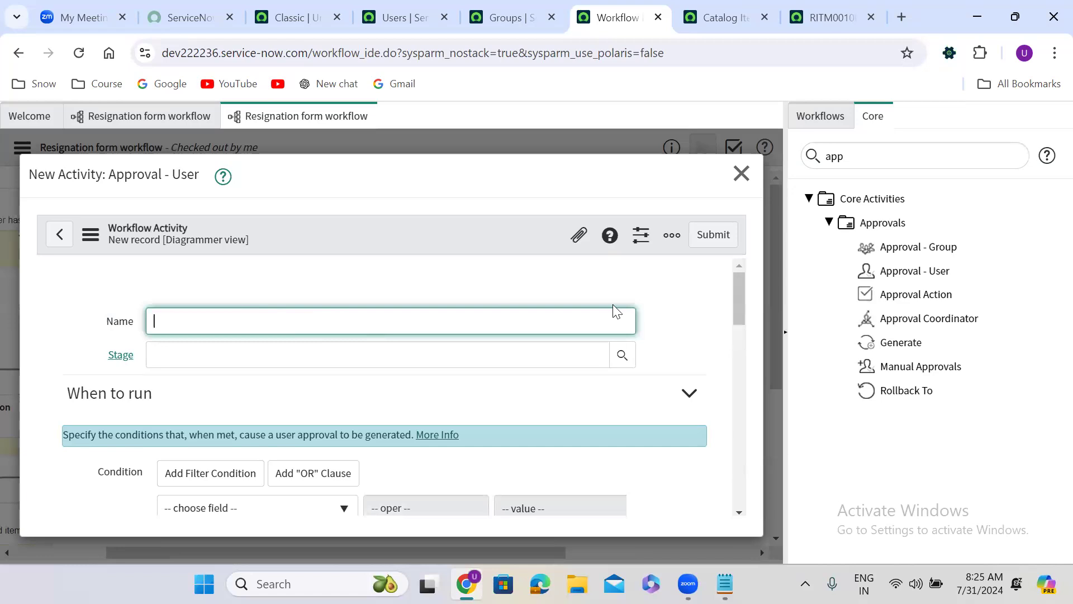
pyautogui.moveTo(735, 302); pyautogui.dragTo(759, 248)
pyautogui.write('haed approval')
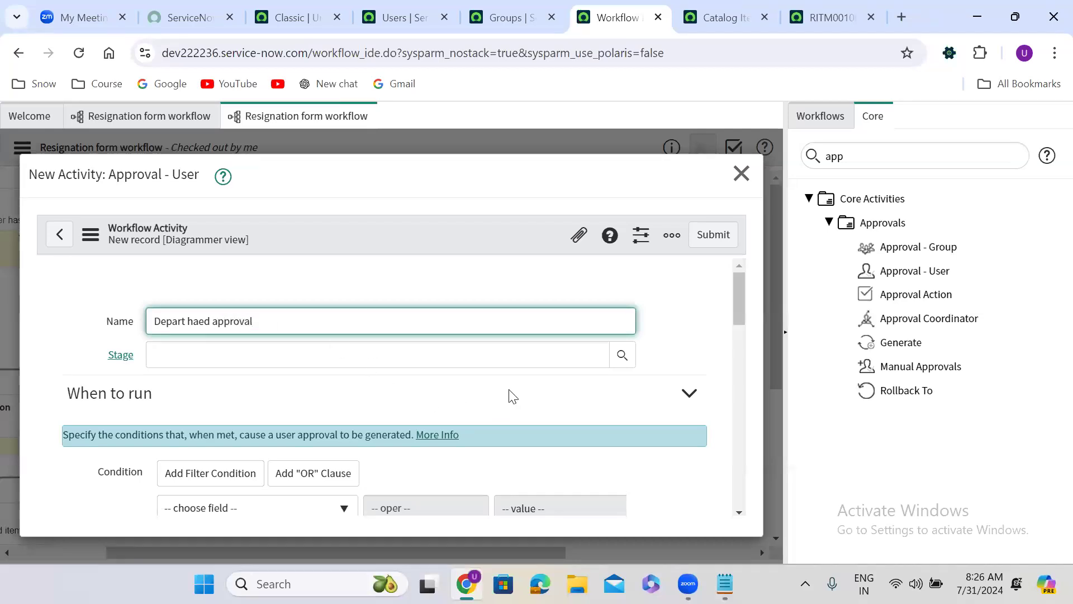
# Step: Enable the advanced approvers script for the user approval and uncomment its answer array and first push line
pyautogui.scroll(-5, 509, 390)
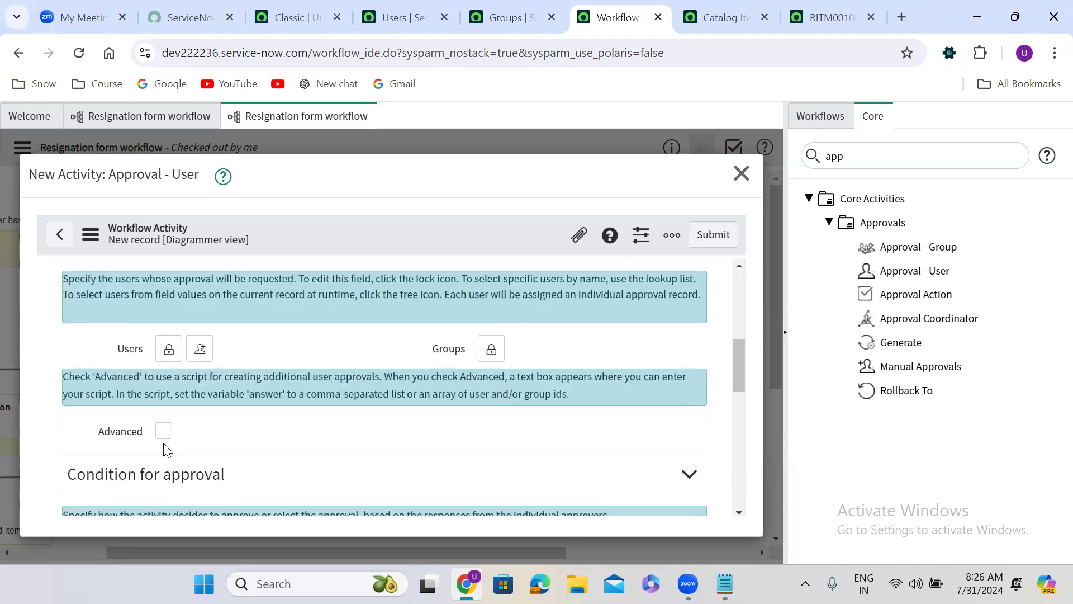
pyautogui.click(163, 432)
pyautogui.moveTo(743, 344); pyautogui.dragTo(737, 371)
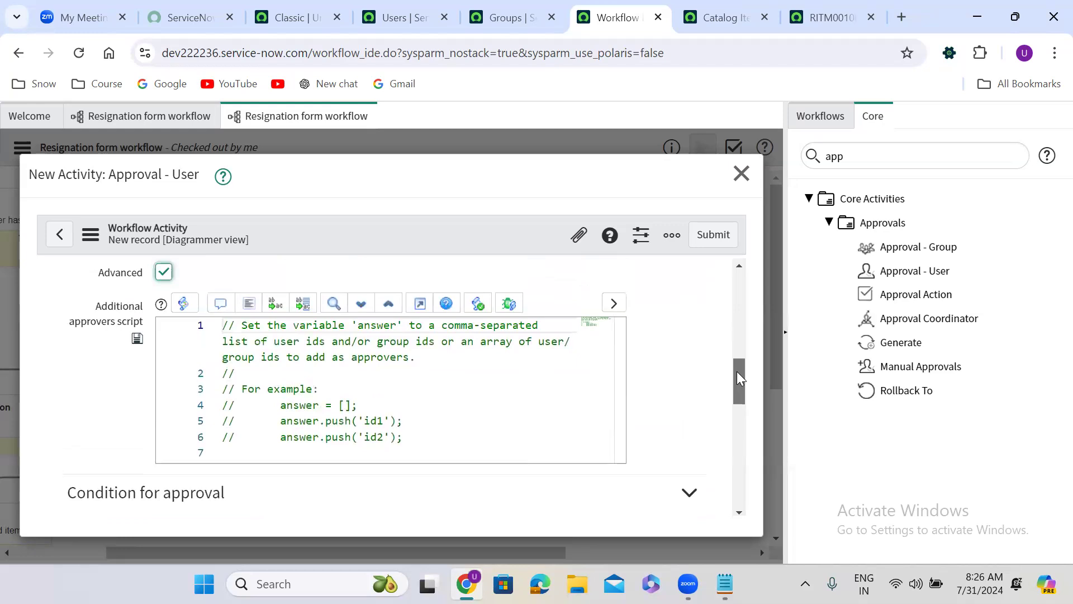
pyautogui.moveTo(226, 407); pyautogui.dragTo(415, 418)
pyautogui.click(221, 303)
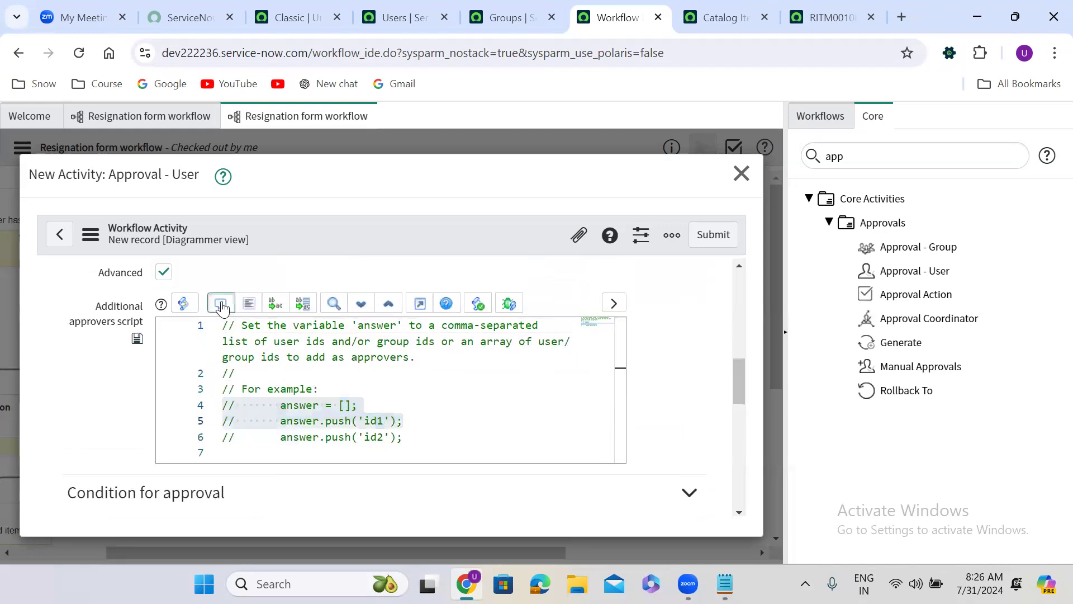
# Step: Set the department head approval's push argument to current.variables.requested_by.department.dept_head and submit the activity
pyautogui.click(353, 418)
pyautogui.moveTo(340, 419); pyautogui.dragTo(370, 419)
pyautogui.write('curre')
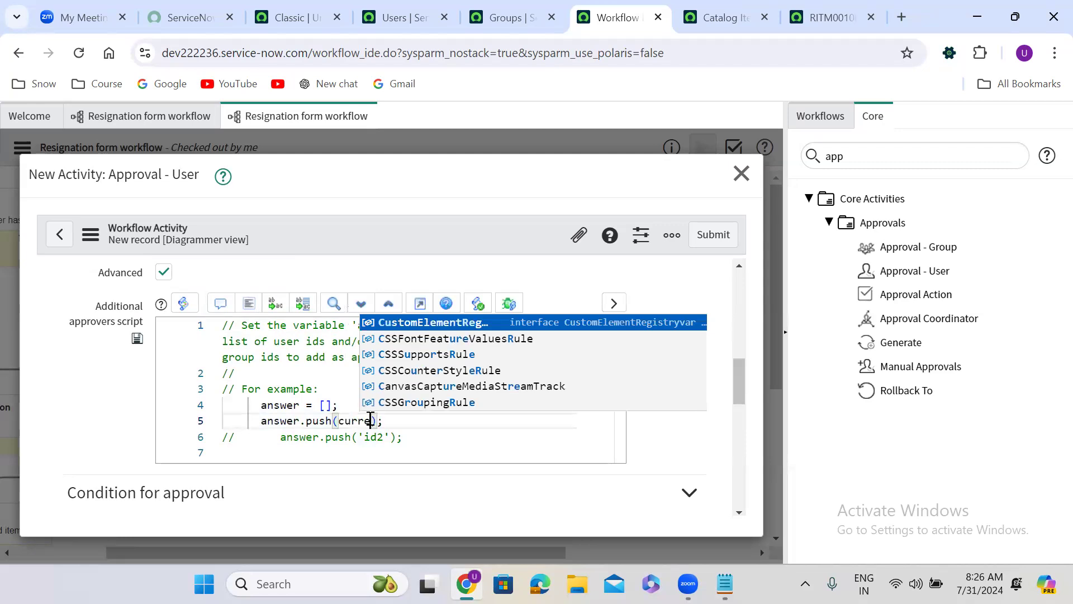
pyautogui.write('nt')
pyautogui.write('.variable')
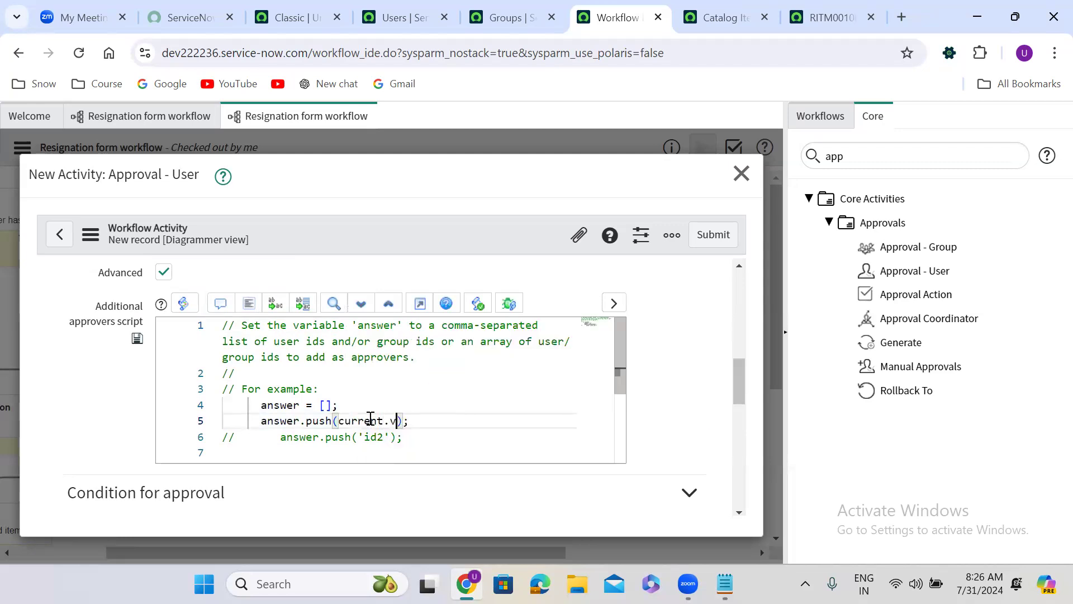
pyautogui.write('s.')
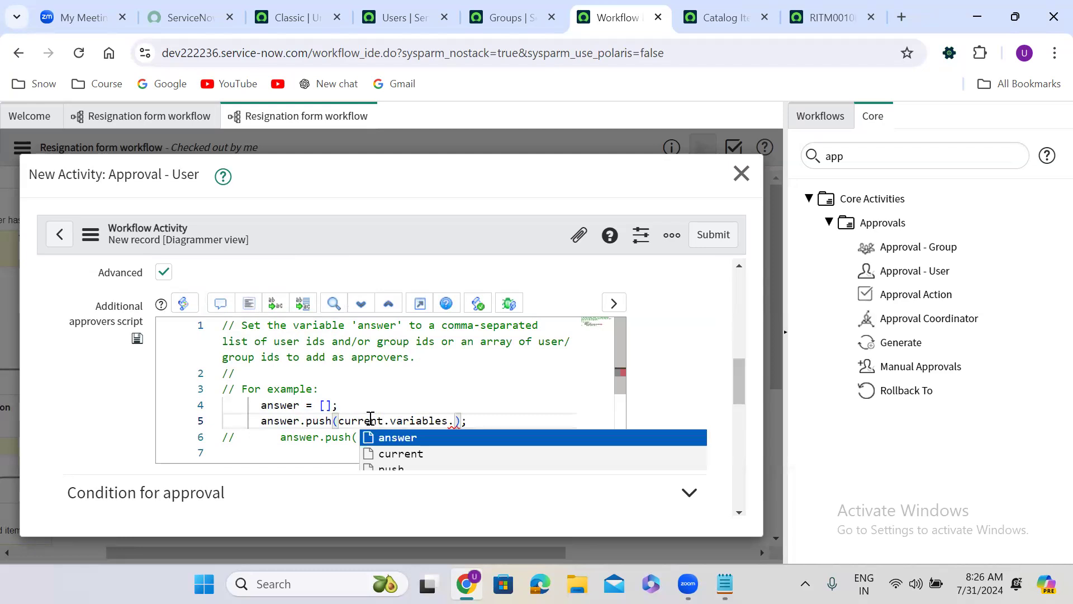
pyautogui.write('req')
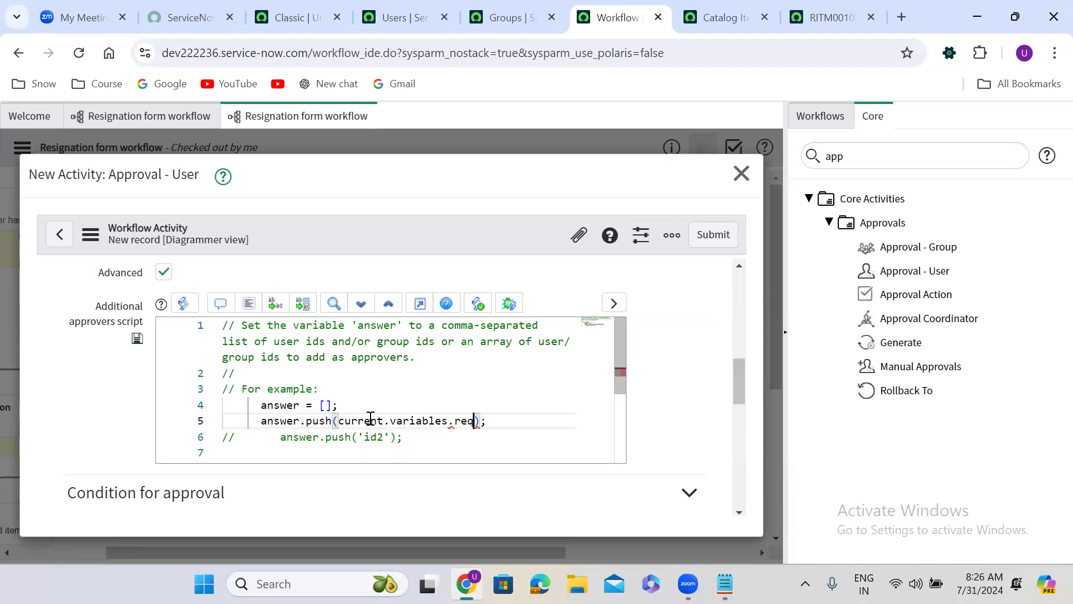
pyautogui.write('uested_by')
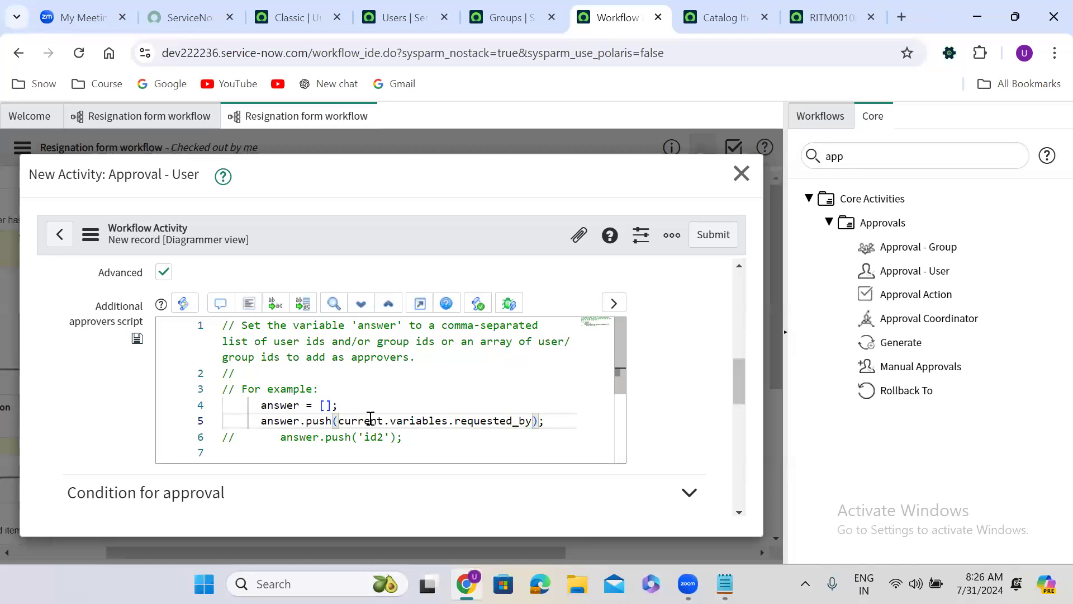
pyautogui.write('.')
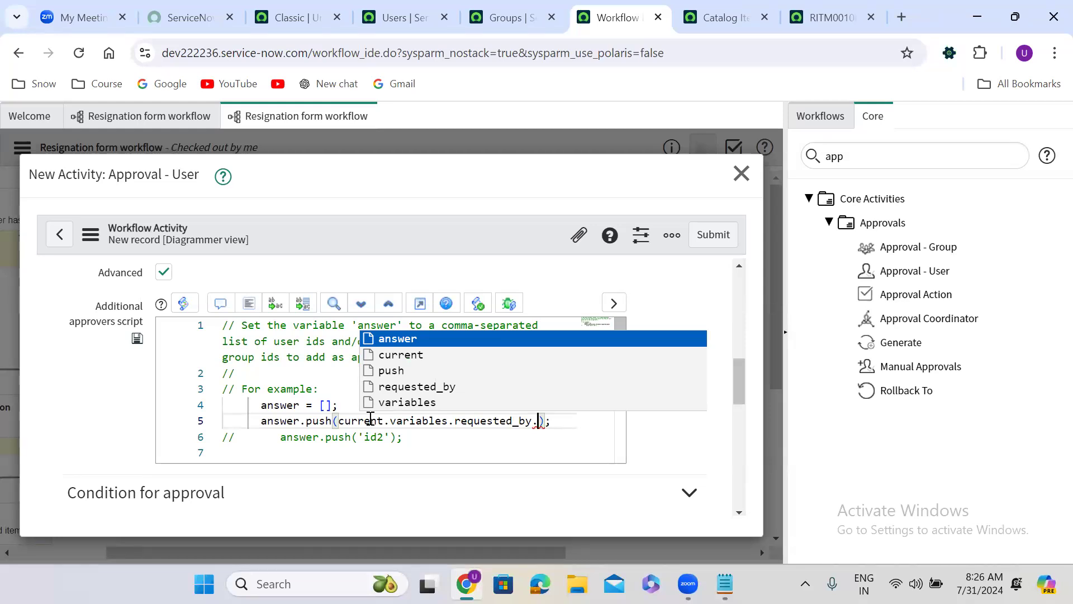
pyautogui.write('depart')
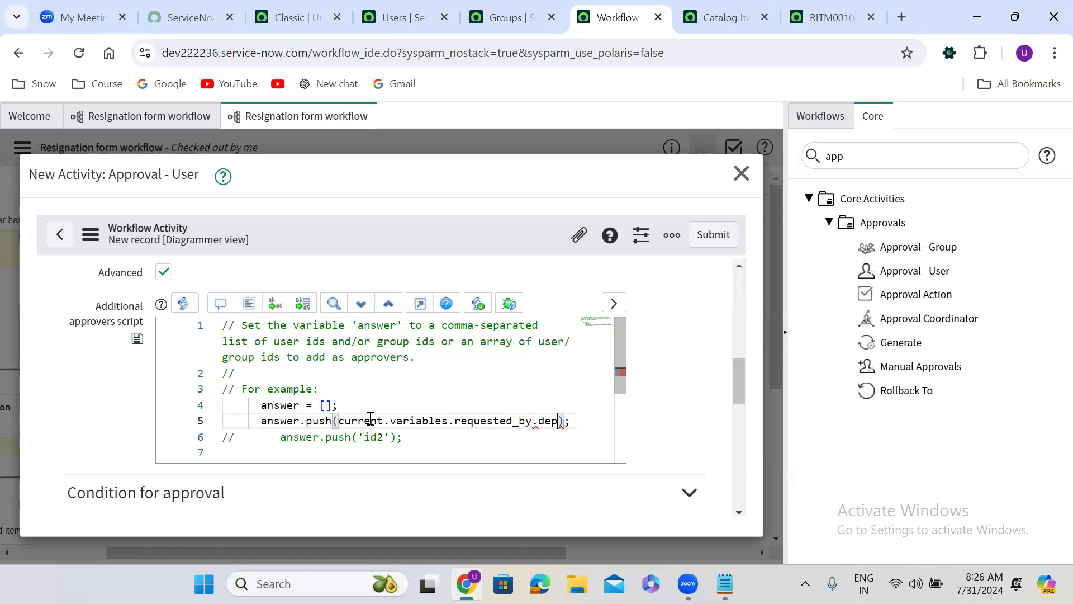
pyautogui.write('ment')
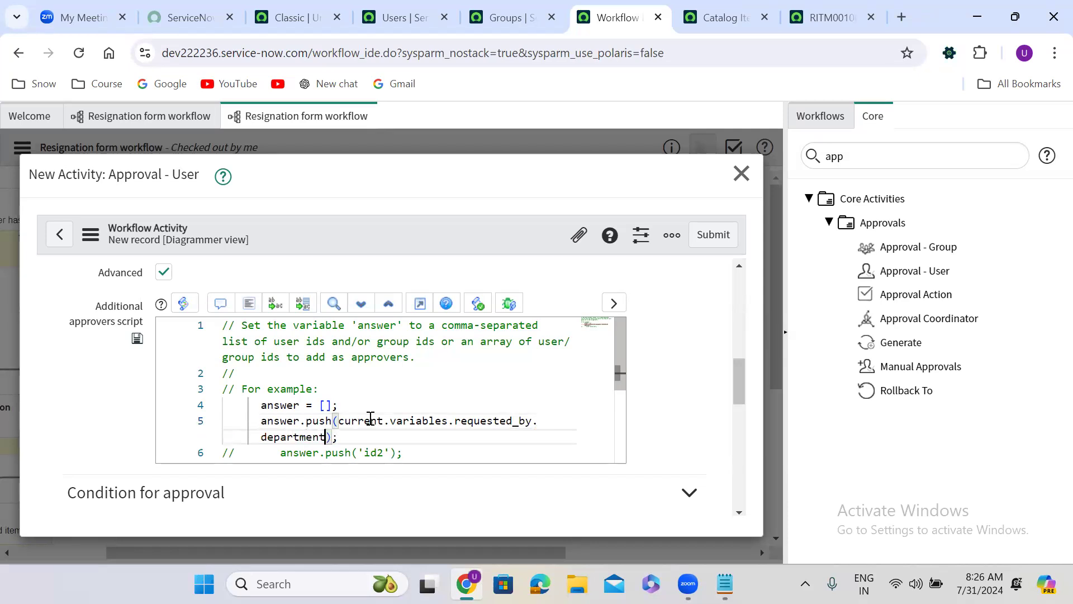
pyautogui.write('.dept')
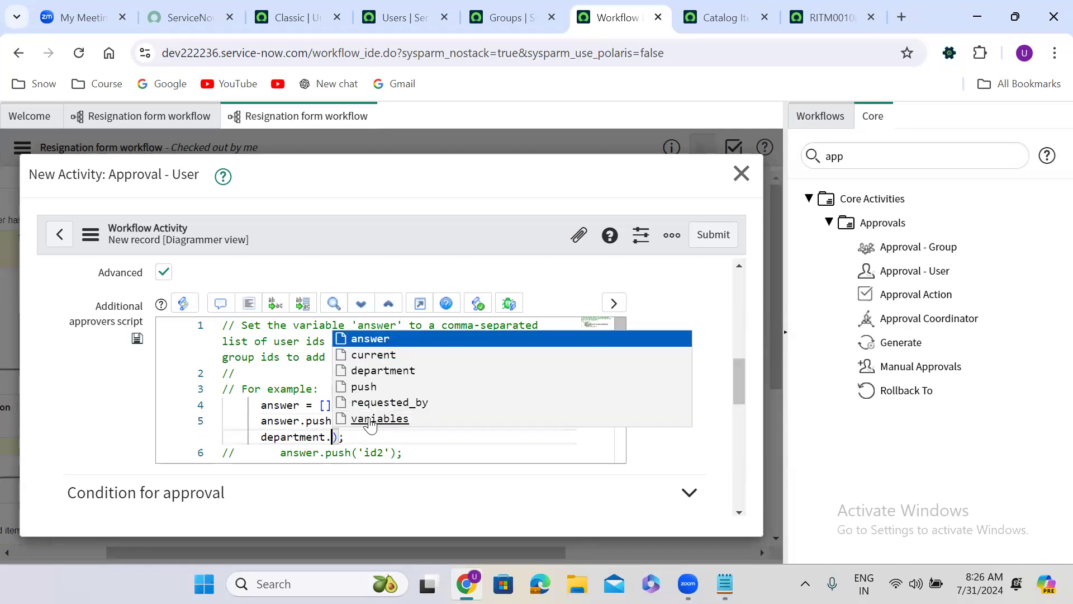
pyautogui.write('_')
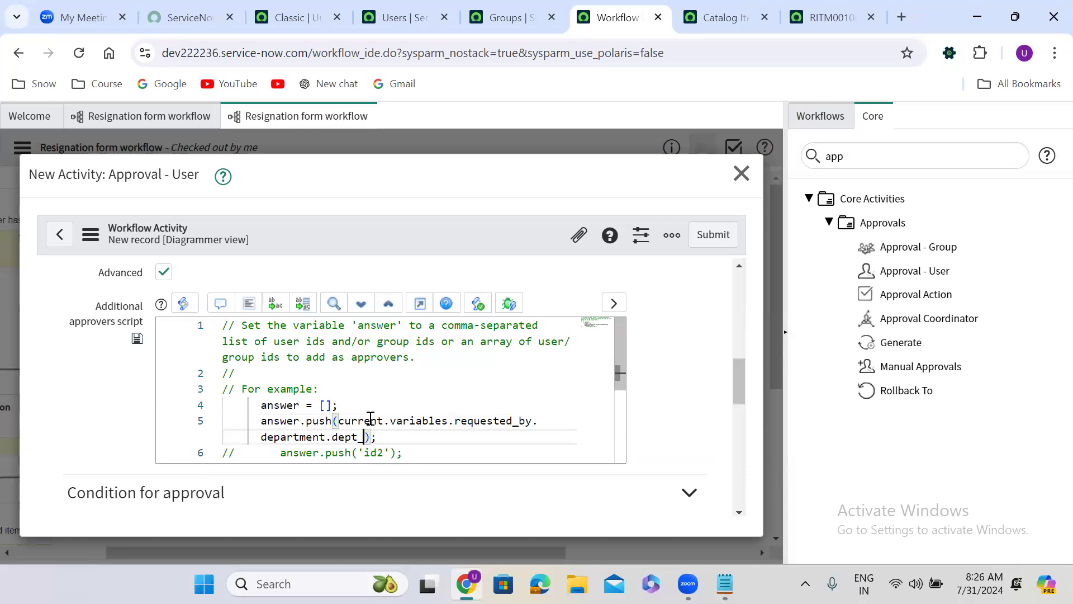
pyautogui.write('head')
pyautogui.click(714, 236)
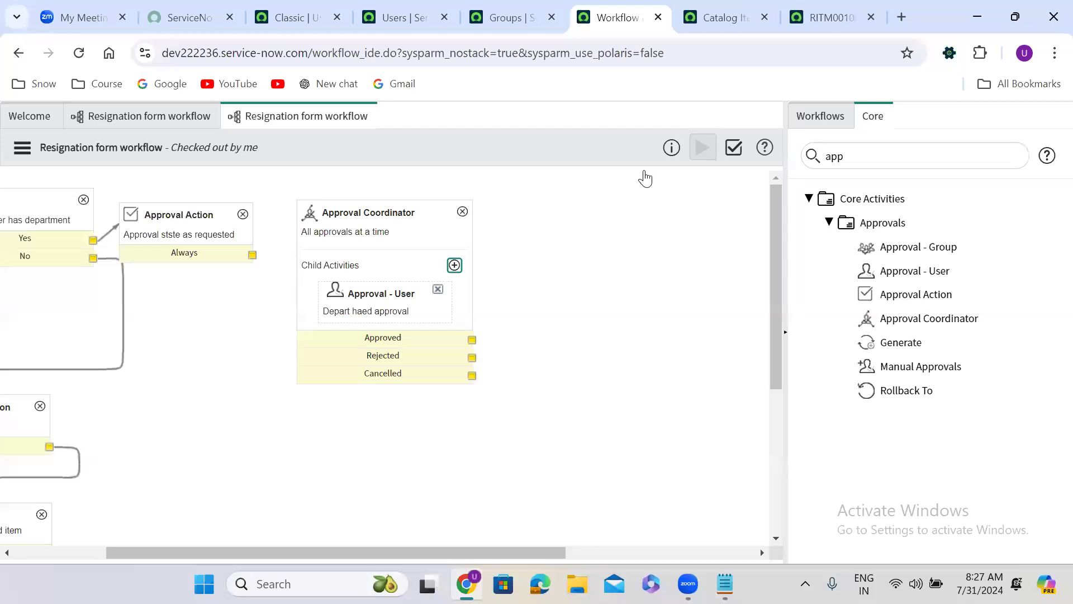
# Step: Create an Approval - Group child activity in the Approval Coordinator, name it "ServiceNow Developers" and enable its advanced groups script
pyautogui.hscroll(1, 469, 160)
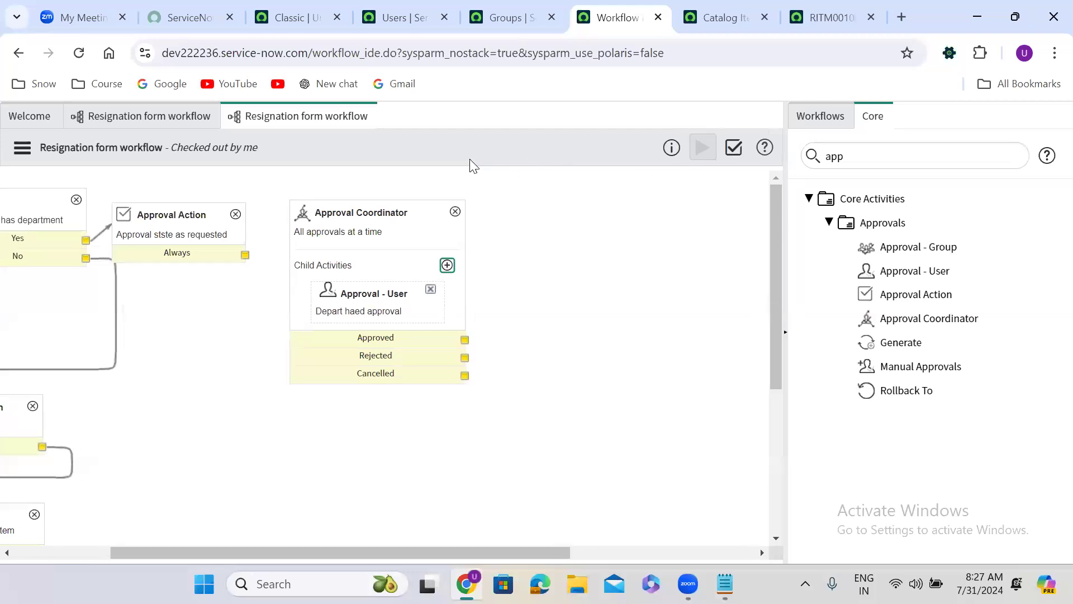
pyautogui.click(448, 265)
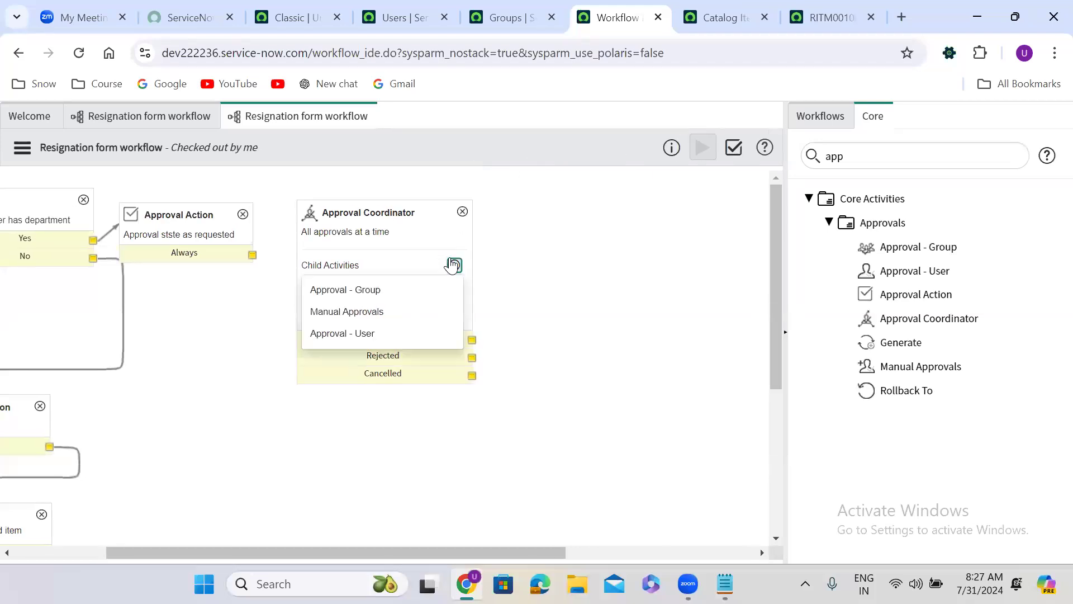
pyautogui.click(334, 288)
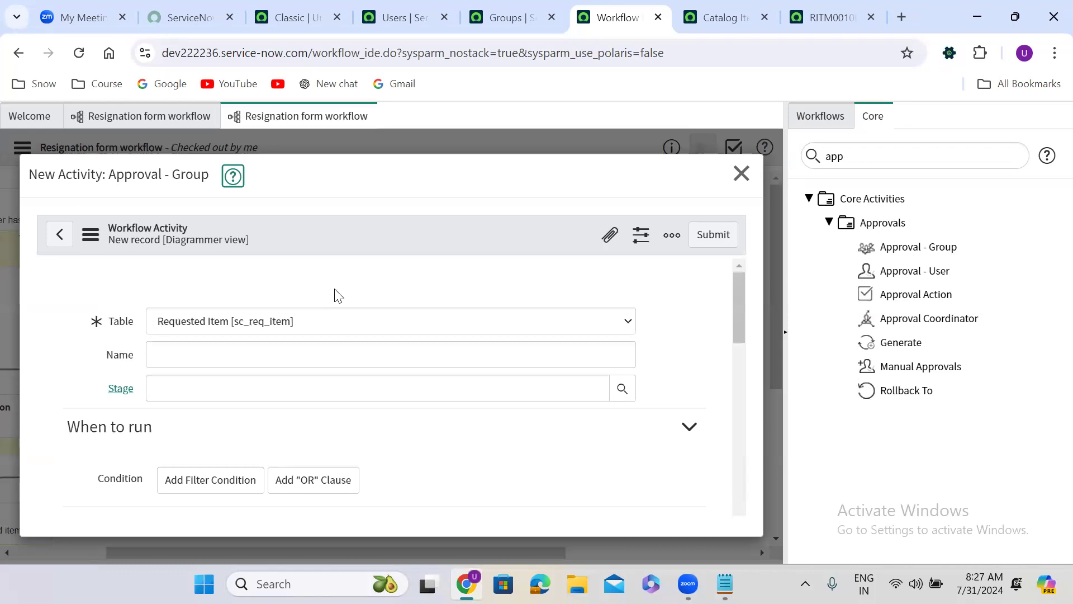
pyautogui.write('ServiceN')
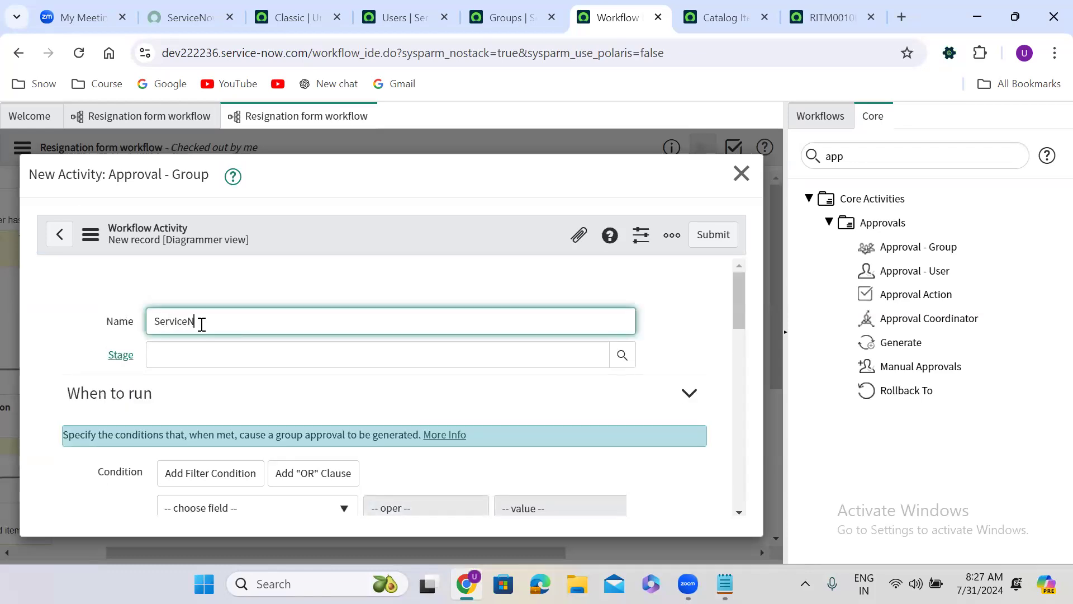
pyautogui.write('ow Deve')
pyautogui.moveTo(735, 327); pyautogui.dragTo(738, 432)
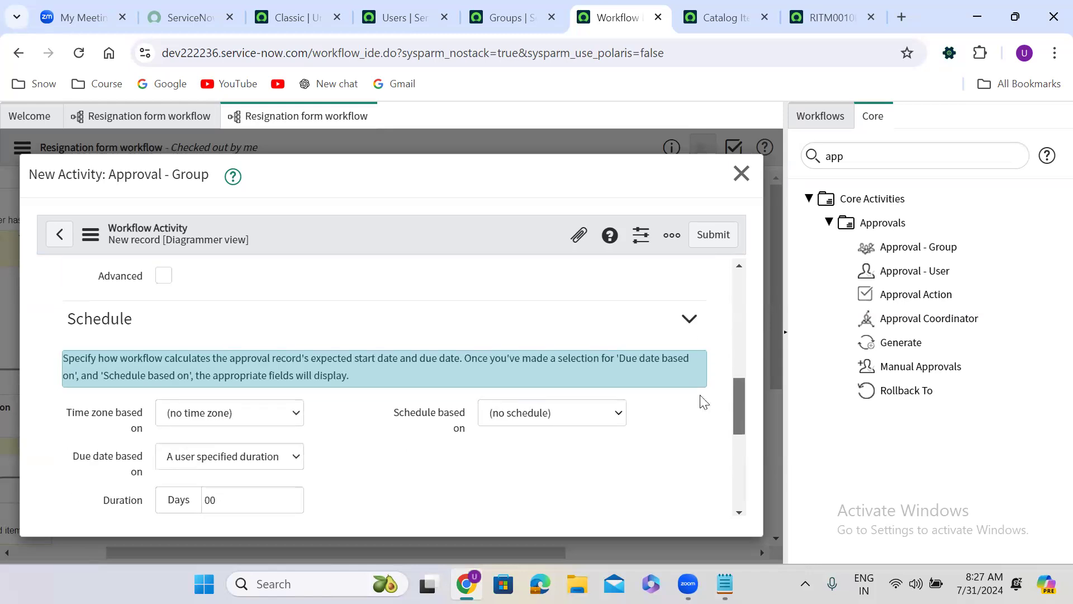
pyautogui.click(163, 276)
# Step: Copy the sys_id of the Salesforce Developers group from the Groups list
pyautogui.click(511, 20)
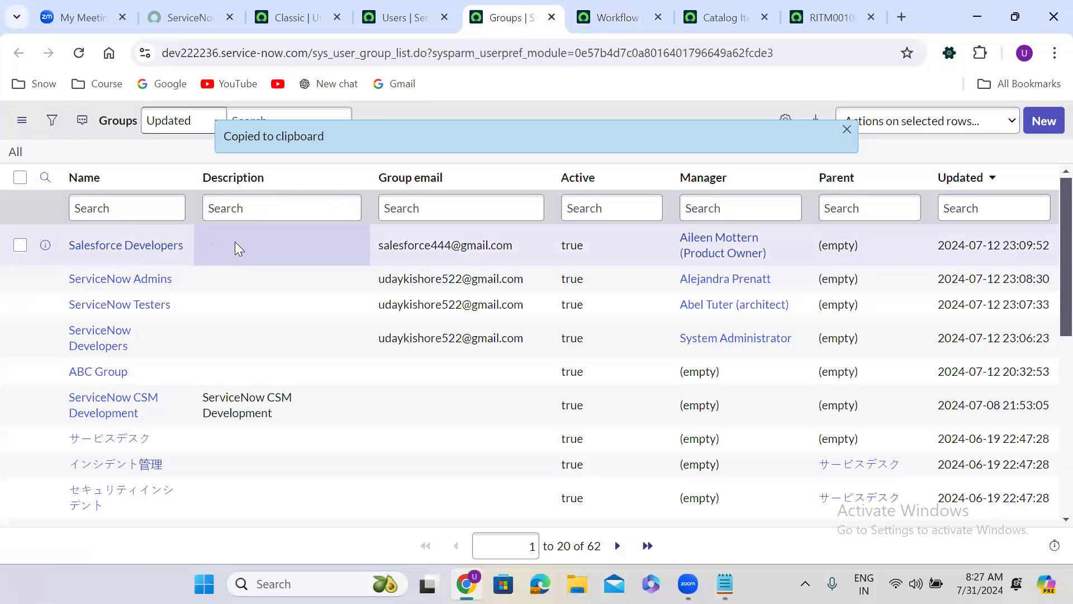
pyautogui.rightClick(235, 243)
pyautogui.click(293, 316)
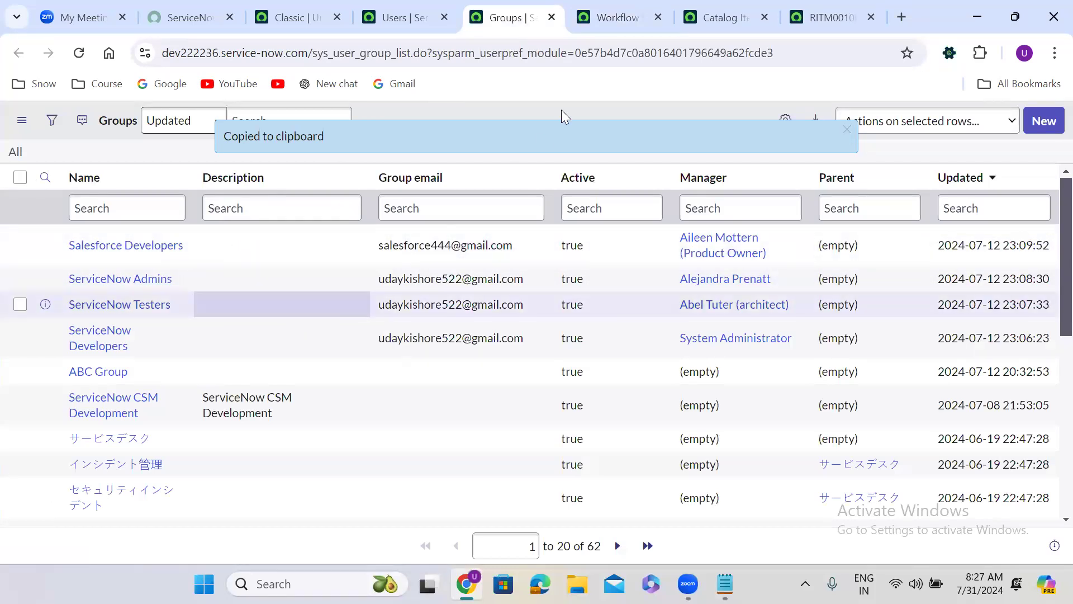
# Step: Uncomment the group script's answer array and first push line, replace id1 with the copied sys_id, and submit the activity
pyautogui.click(617, 17)
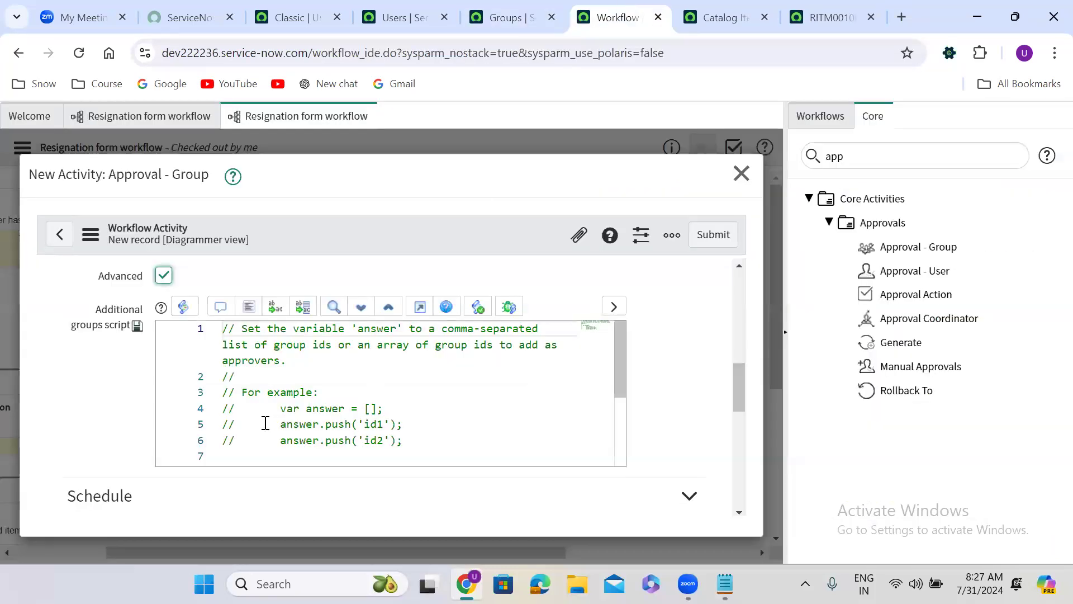
pyautogui.moveTo(226, 411); pyautogui.dragTo(422, 418)
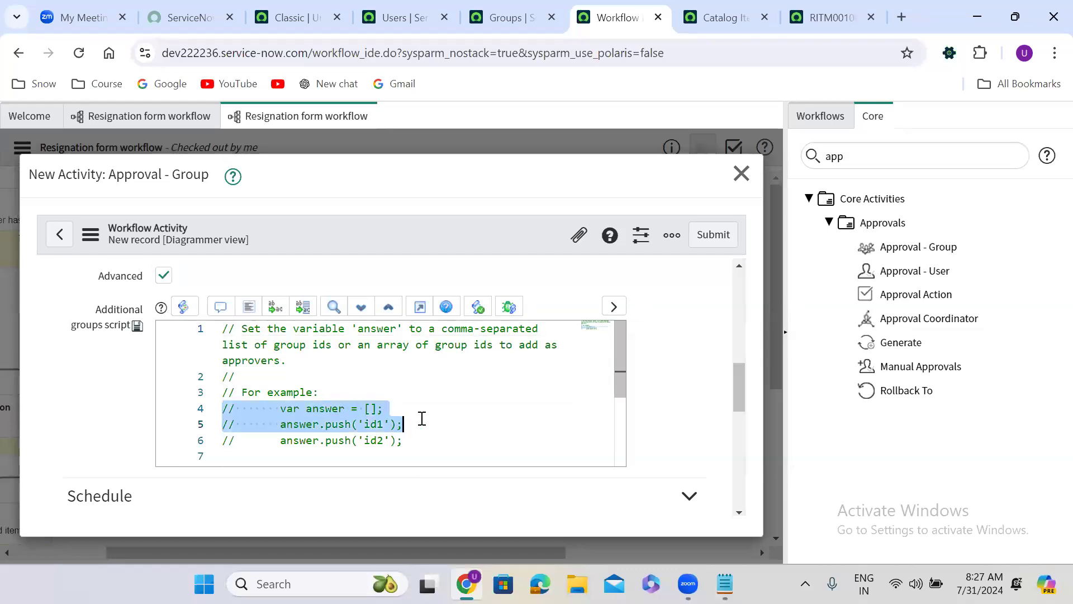
pyautogui.click(220, 306)
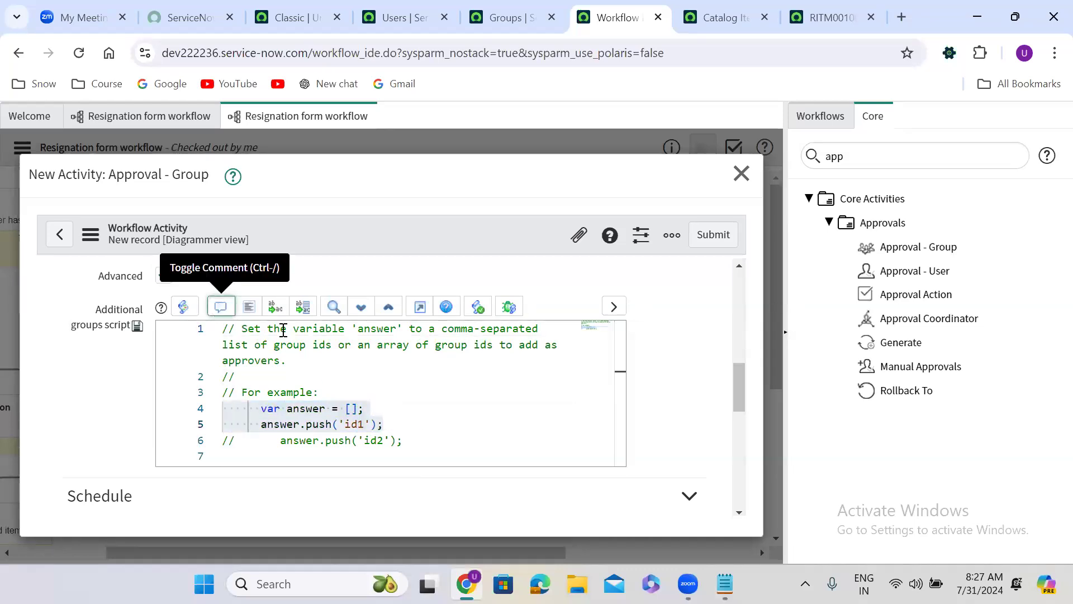
pyautogui.doubleClick(357, 423)
pyautogui.hotkey('ctrl', 'v')
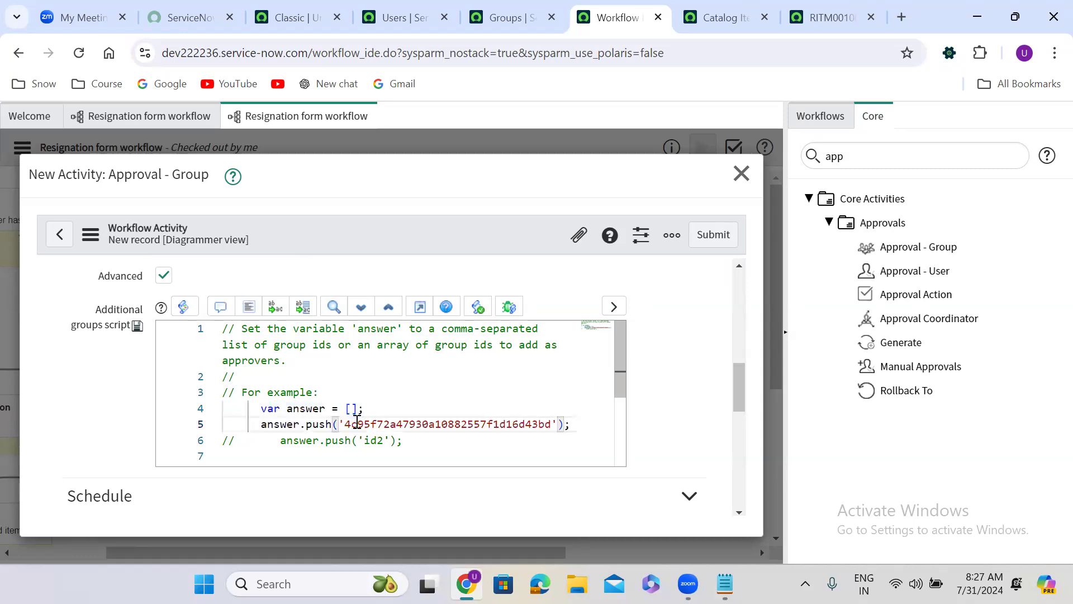
pyautogui.click(713, 239)
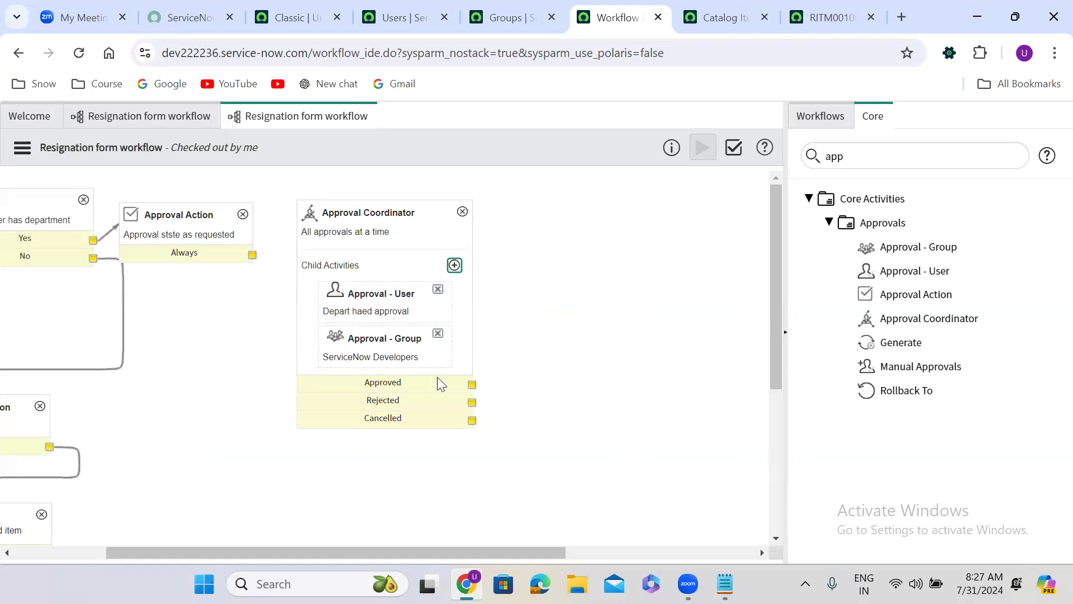
# Step: Add a Manual Approvals child activity named "Manual approvals" to the Approval Coordinator
pyautogui.click(454, 265)
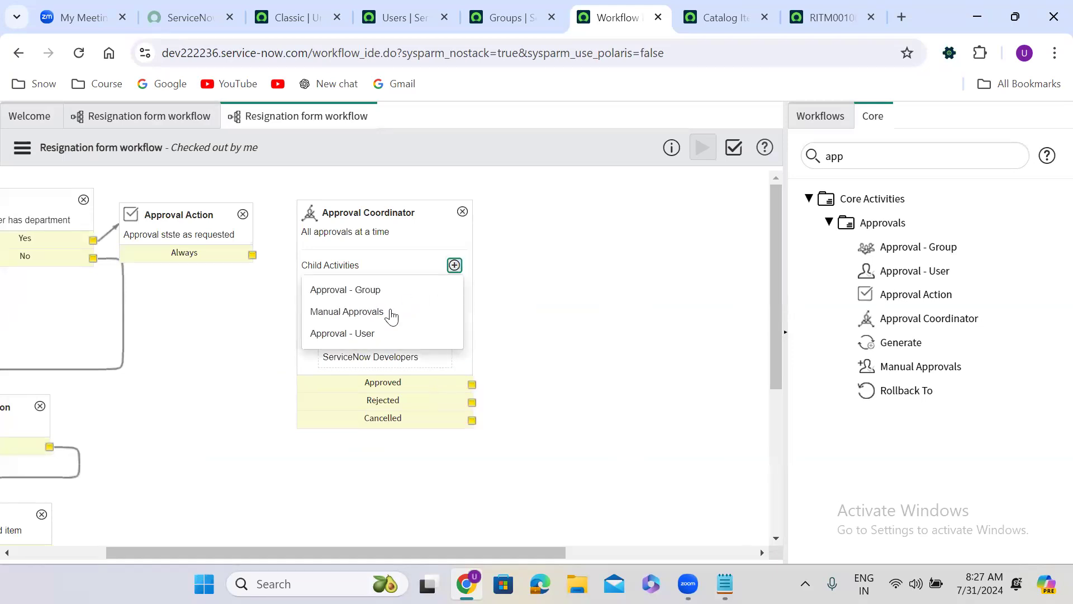
pyautogui.click(364, 311)
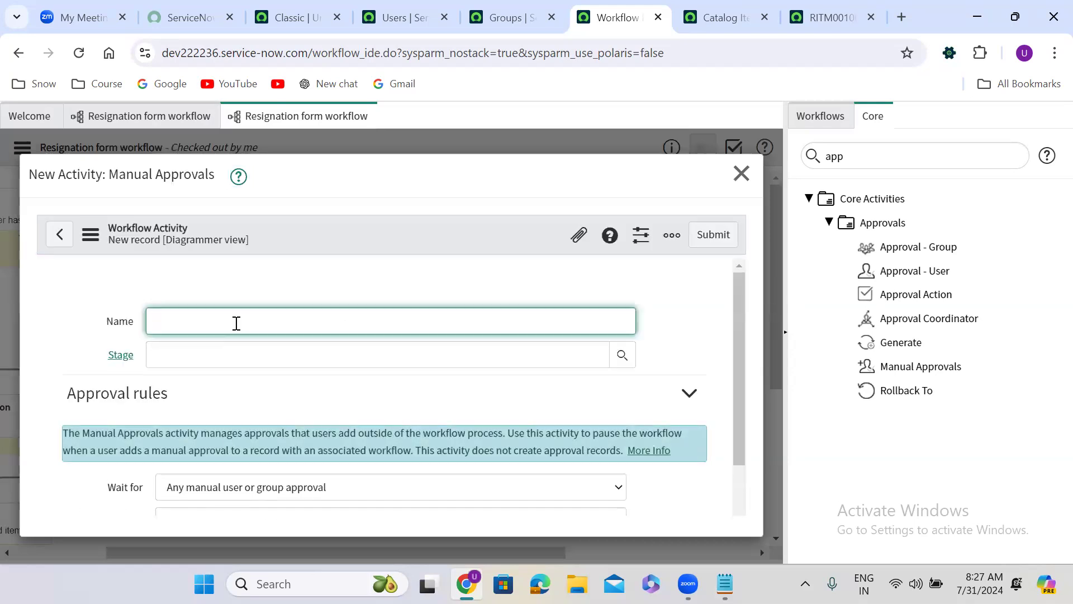
pyautogui.write('Manual approvals')
pyautogui.click(701, 242)
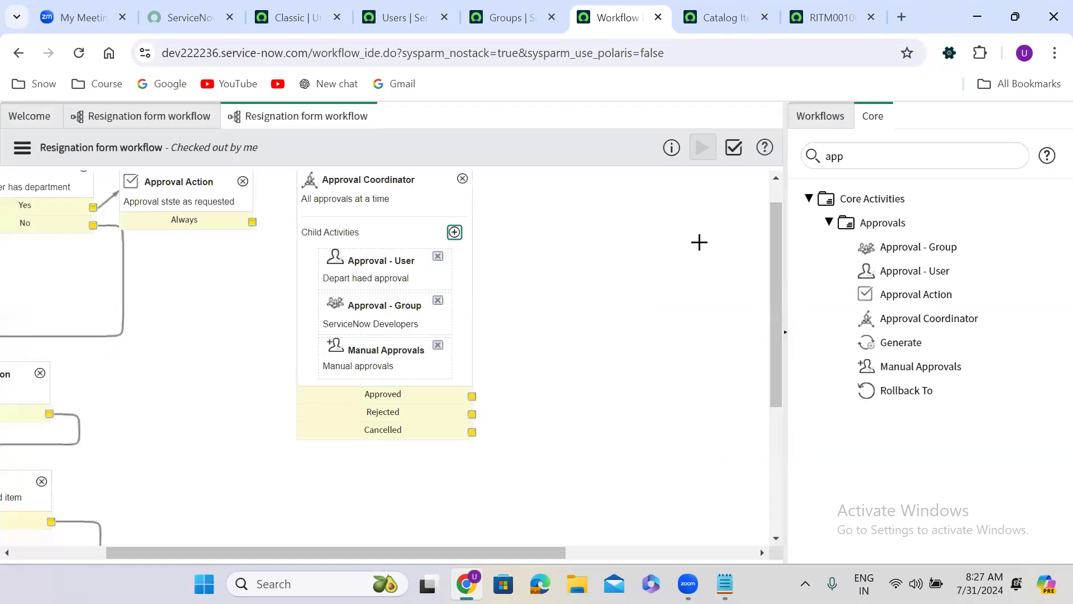
# Step: Wire up the Approval Coordinator: requested-state Approval Action into it, Approved to Mark as approved, and Rejected to Mark as rejected
pyautogui.moveTo(253, 222); pyautogui.dragTo(366, 269)
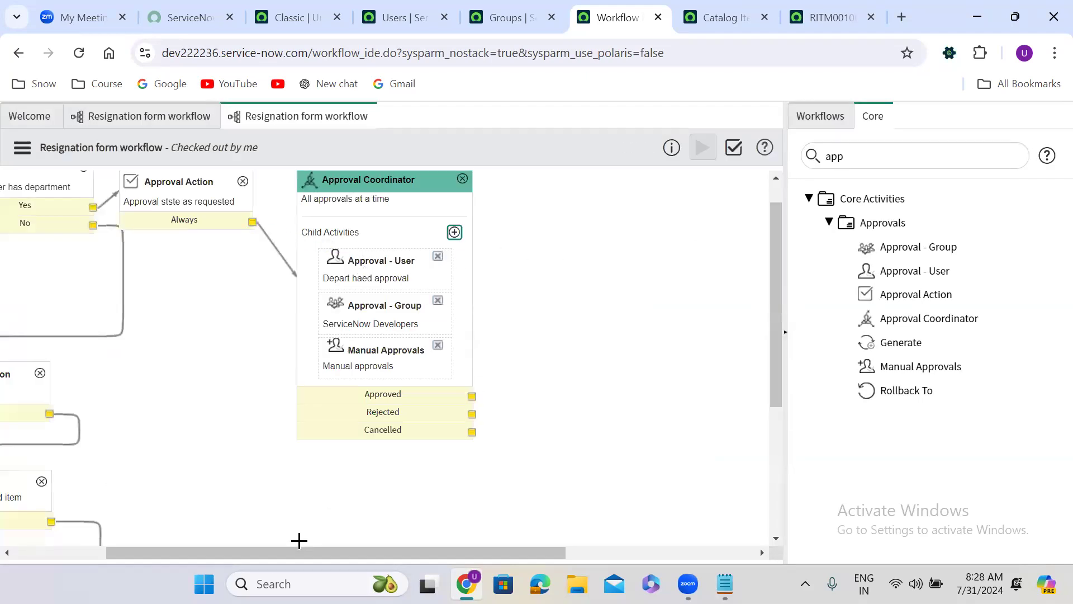
pyautogui.hscroll(3, 299, 539)
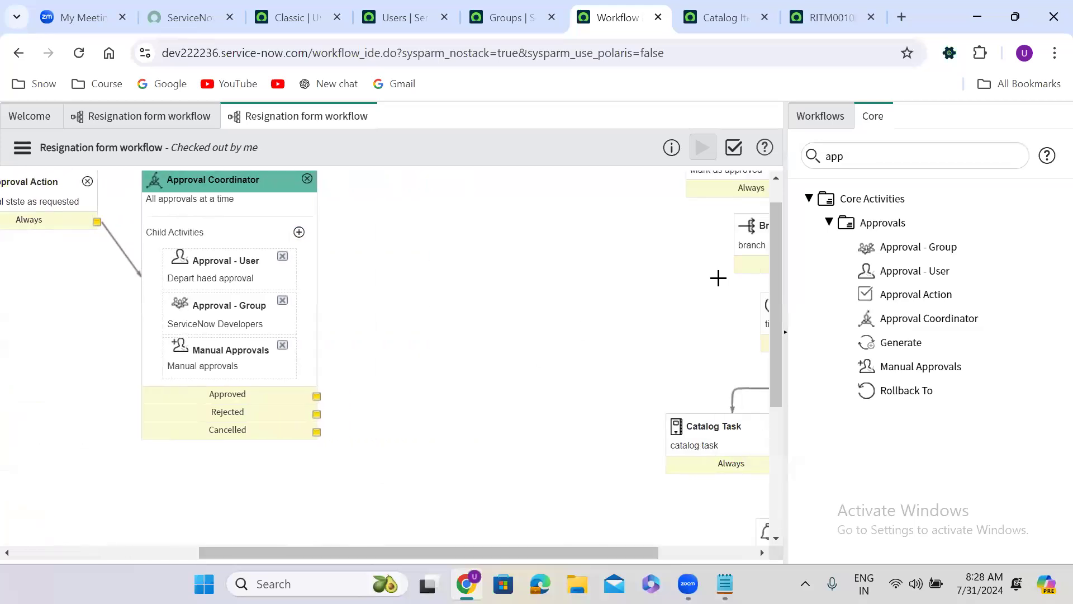
pyautogui.scroll(1, 772, 343)
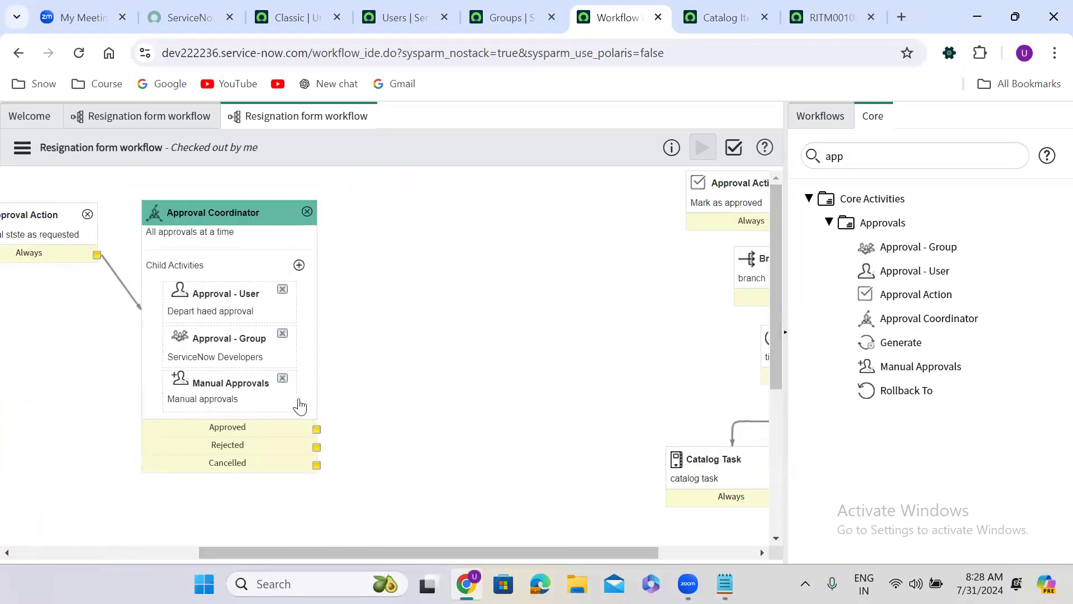
pyautogui.moveTo(317, 428); pyautogui.dragTo(691, 214)
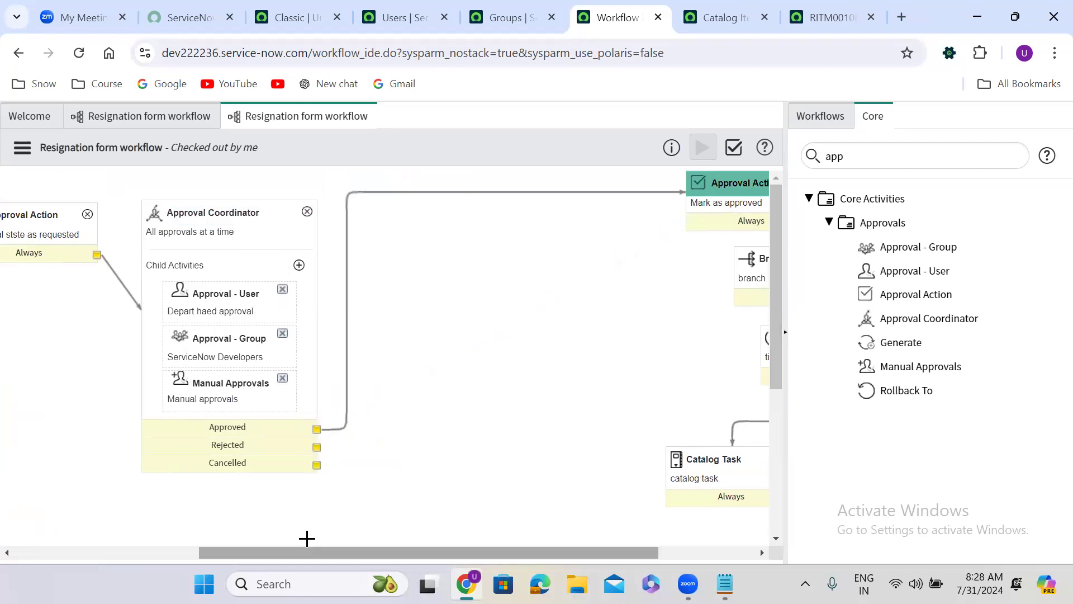
pyautogui.hscroll(-5, 307, 538)
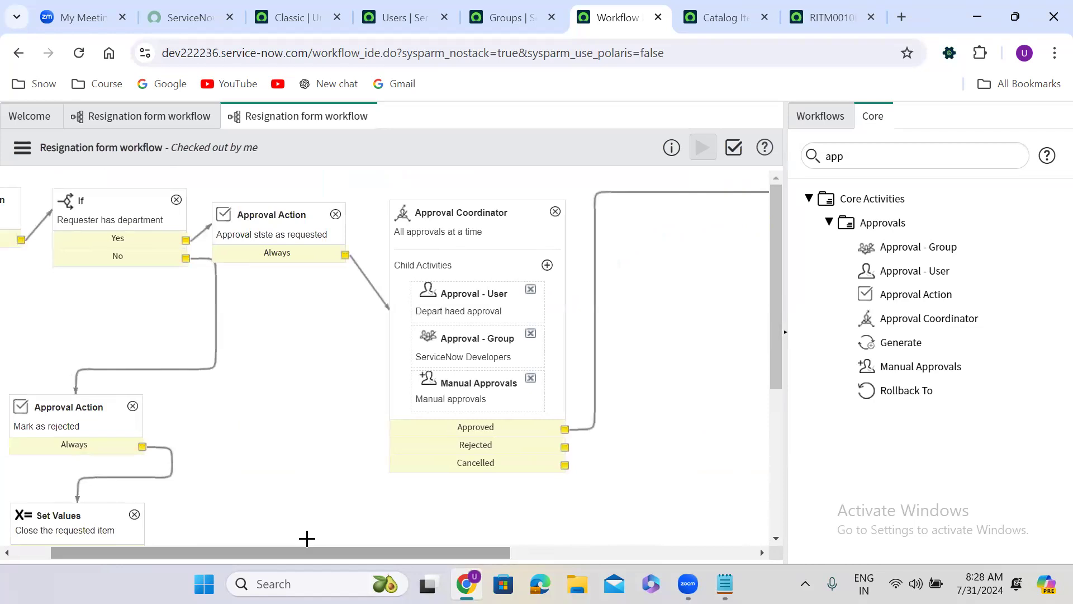
pyautogui.moveTo(564, 446); pyautogui.dragTo(122, 432)
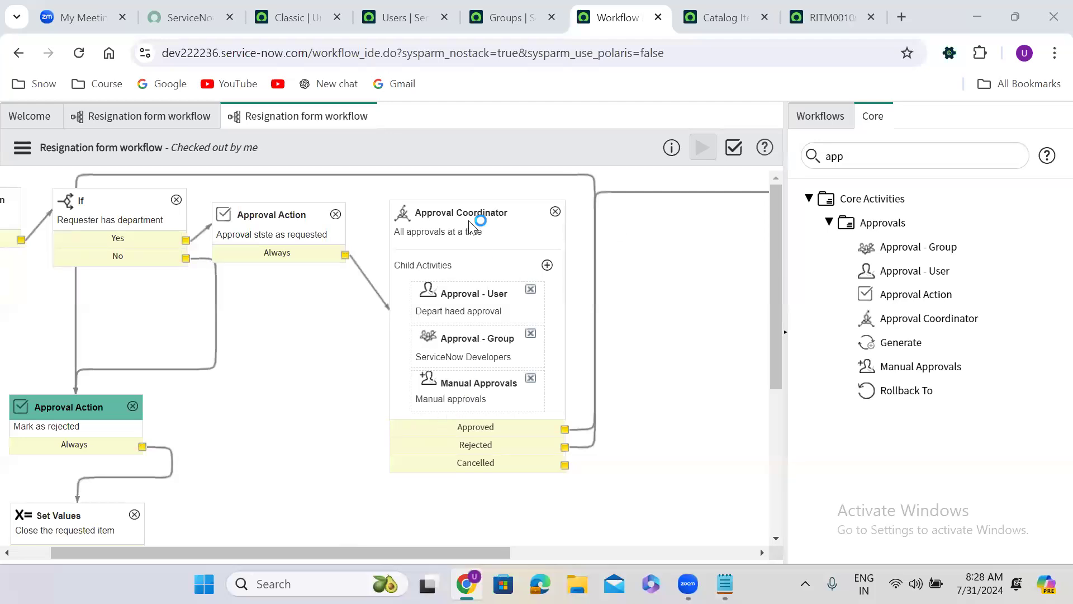
# Step: Switch to the previously submitted requested item and open its Resignation Form catalog item
pyautogui.click(820, 15)
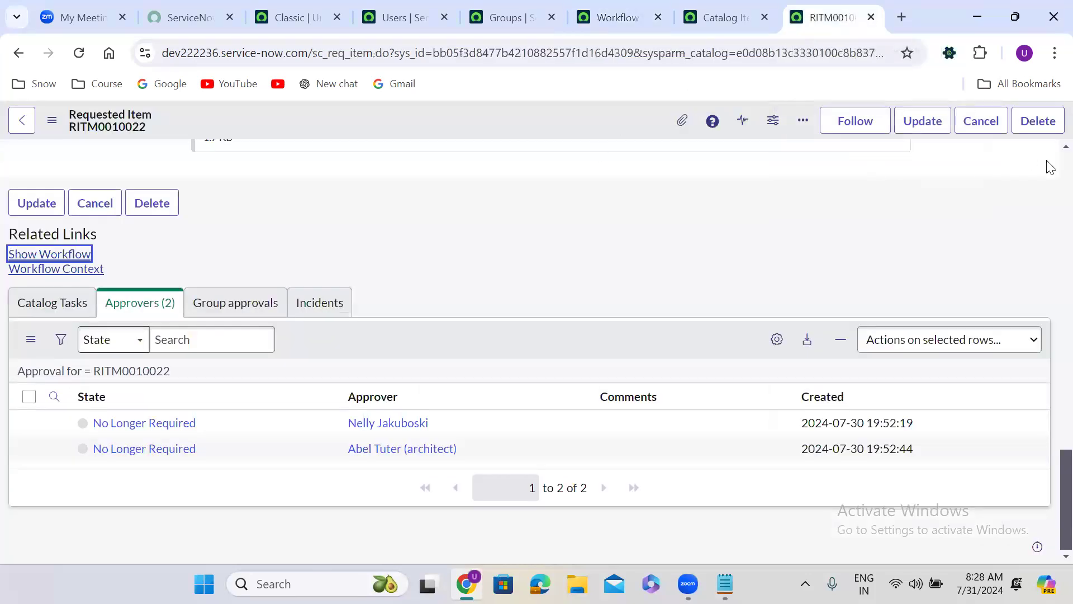
pyautogui.scroll(15, 1049, 166)
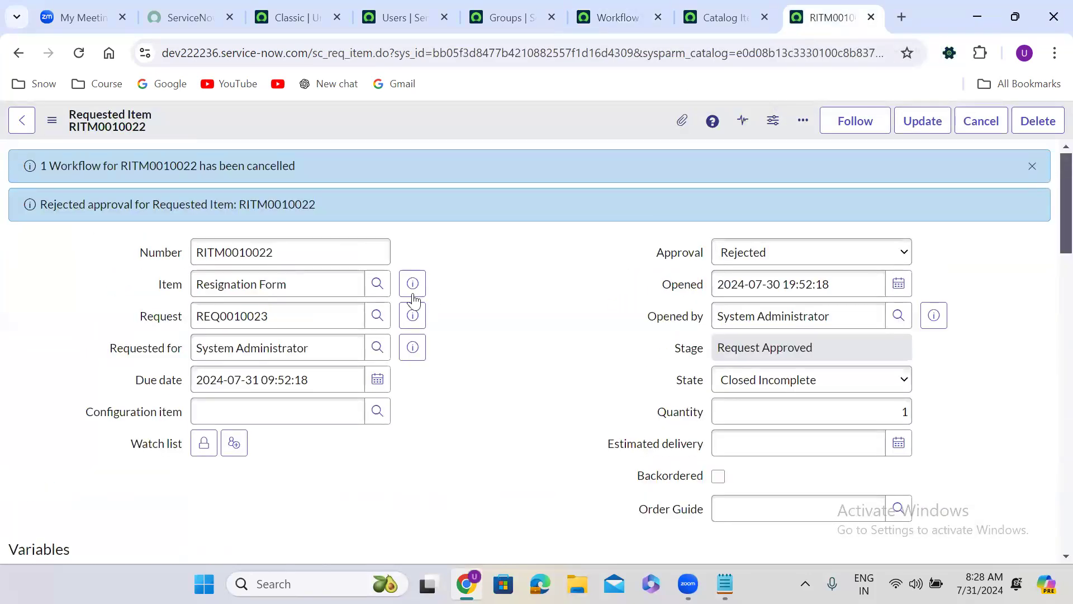
pyautogui.click(416, 284)
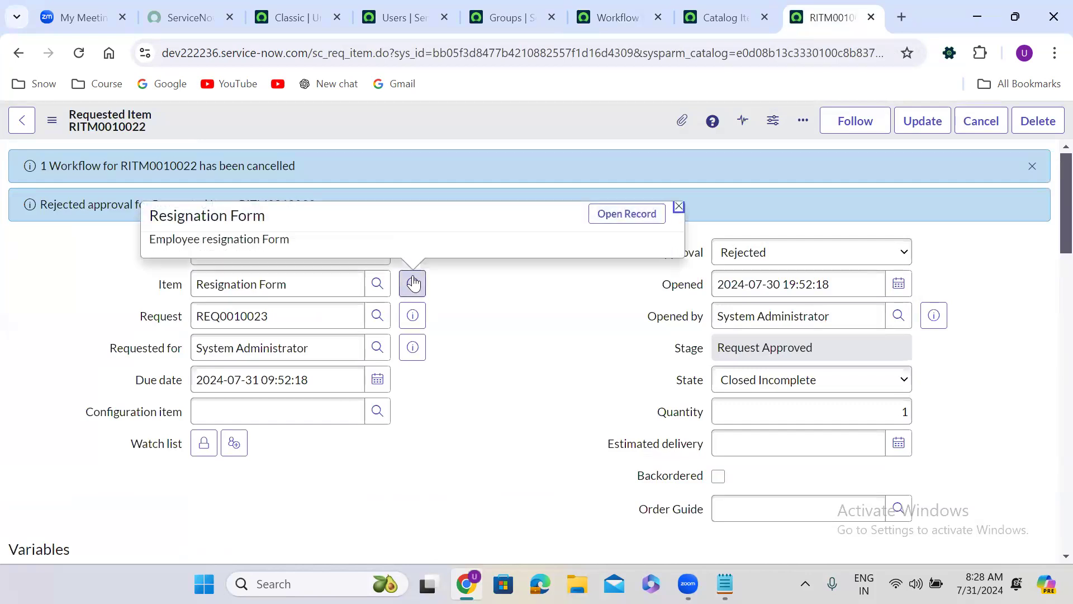
pyautogui.click(624, 225)
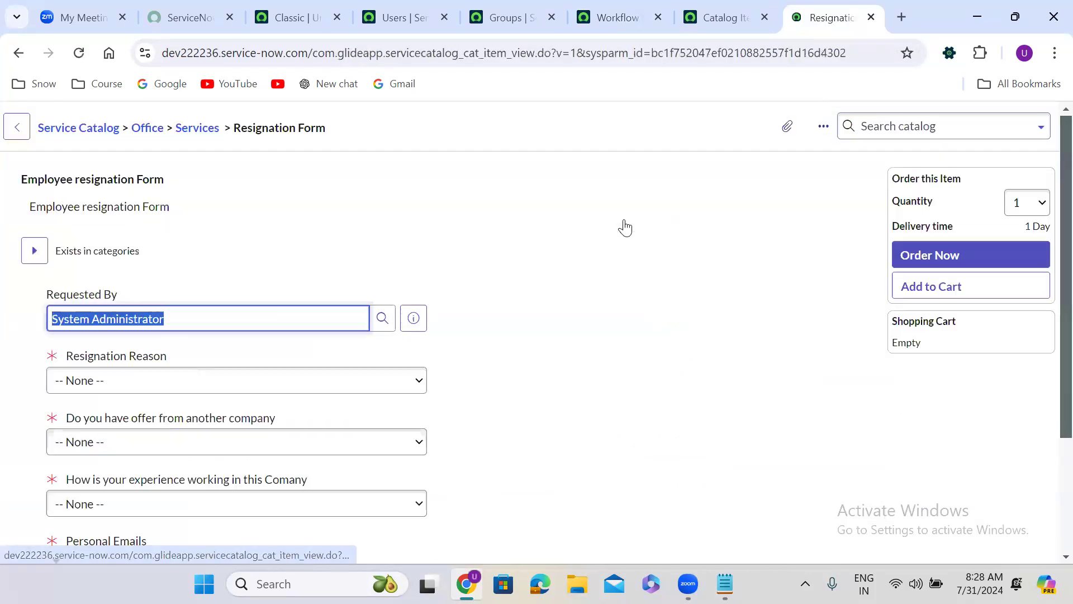
# Step: Answer the resignation form: reason "Better oppertunity", offer from another company "Yes", and experience working in the company "Great"
pyautogui.click(106, 382)
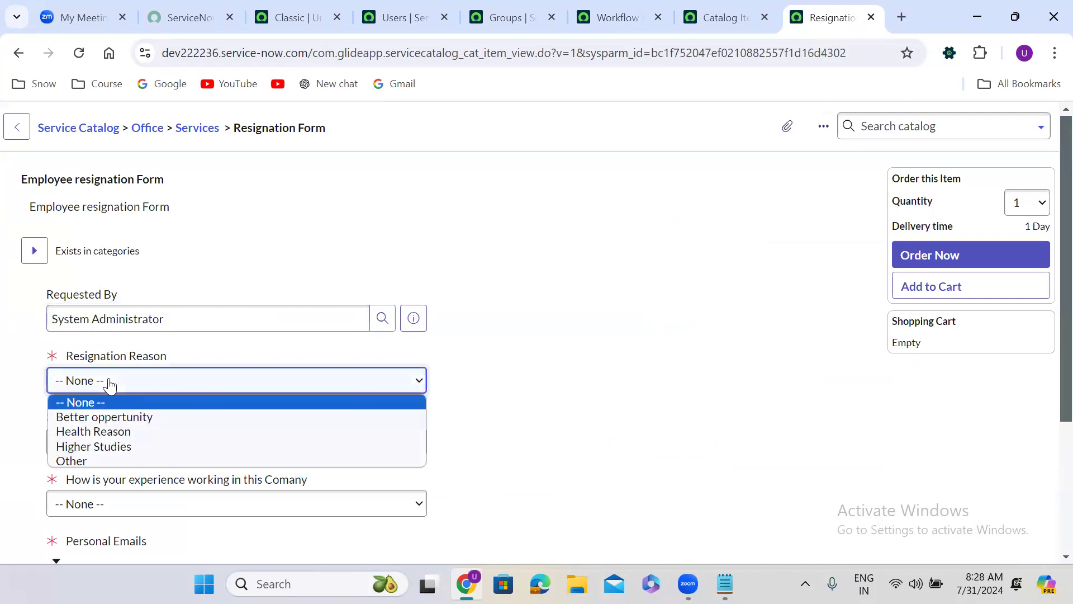
pyautogui.click(131, 417)
pyautogui.scroll(-3, 514, 380)
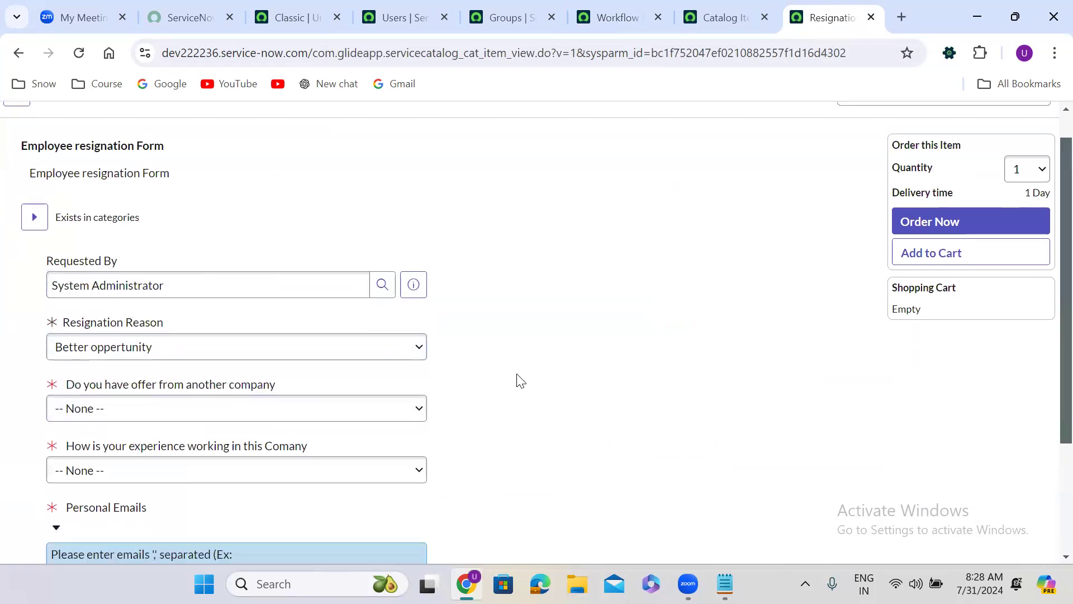
pyautogui.scroll(-1, 520, 380)
pyautogui.click(85, 258)
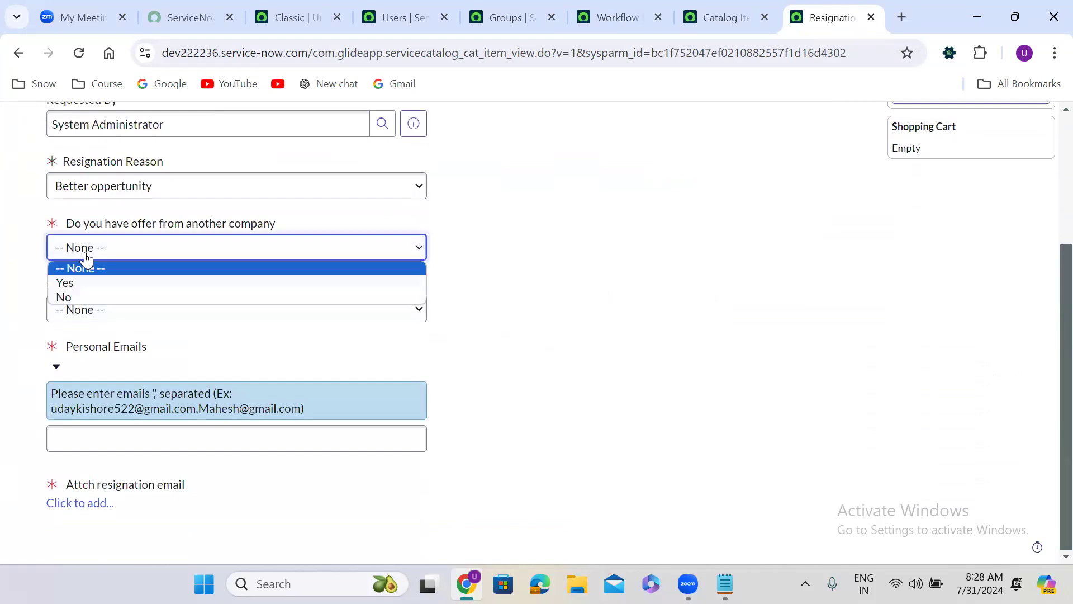
pyautogui.click(100, 283)
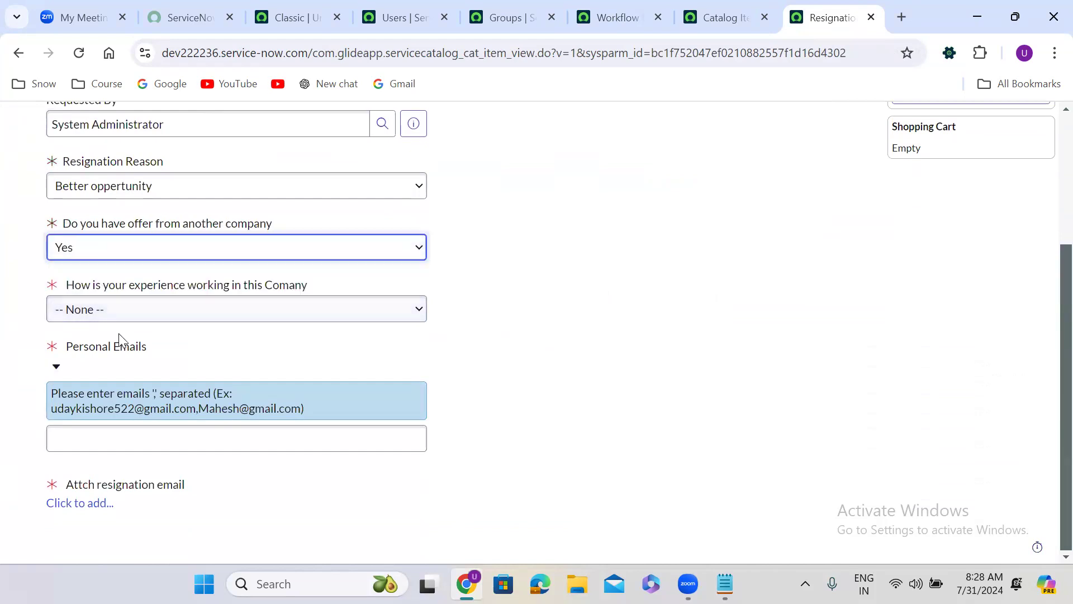
pyautogui.click(98, 307)
pyautogui.click(107, 360)
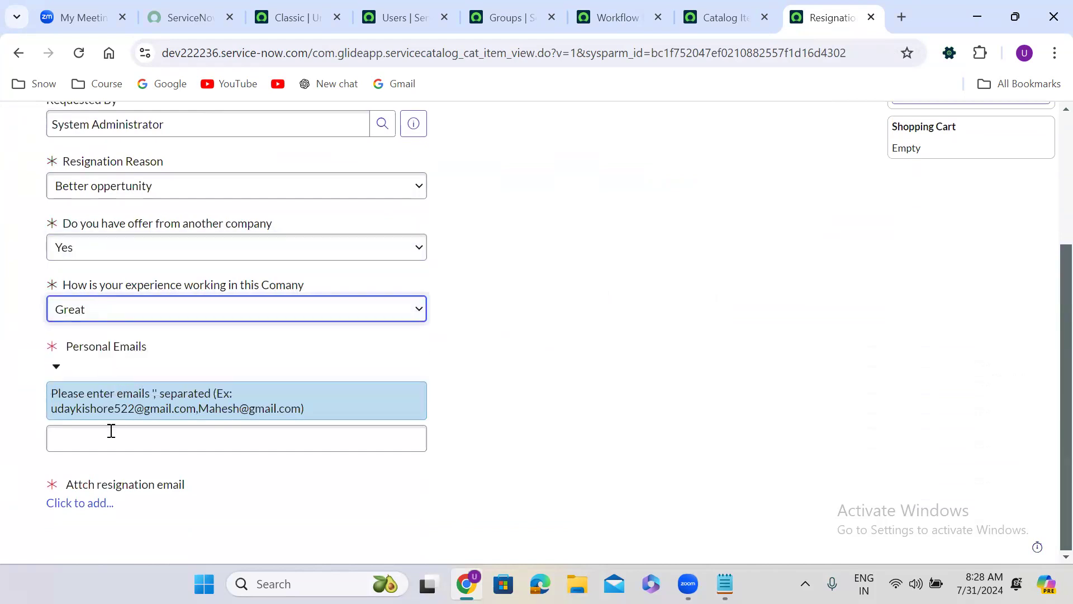
# Step: Fill in Personal Emails with the example addresses from the help text and attach "onsubmit use cases" as the resignation email
pyautogui.moveTo(53, 406); pyautogui.dragTo(301, 411)
pyautogui.hotkey('ctrl', 'c')
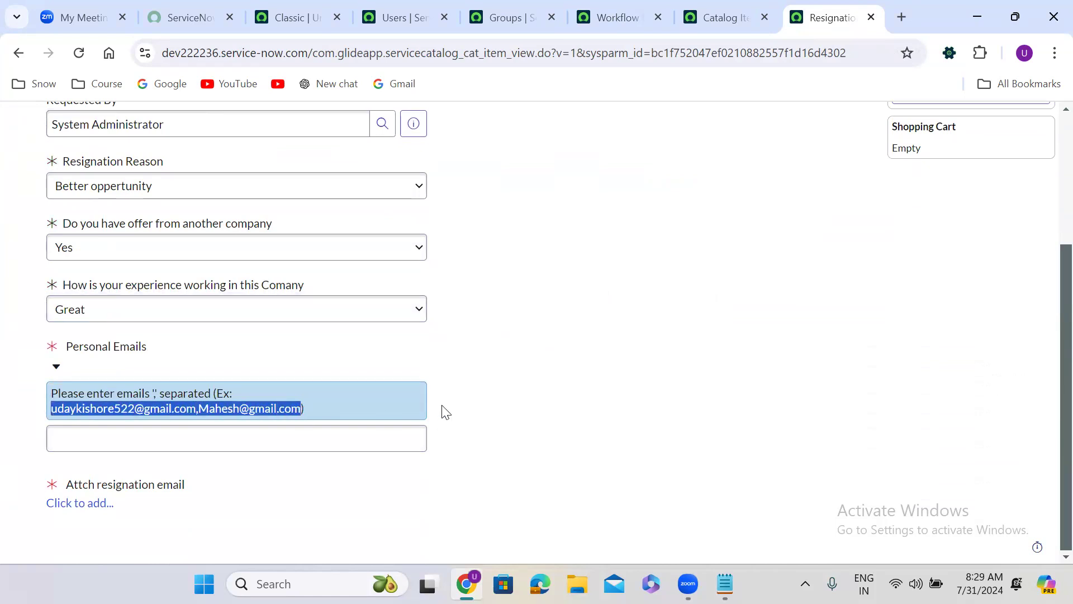
pyautogui.click(275, 440)
pyautogui.hotkey('ctrl', 'v')
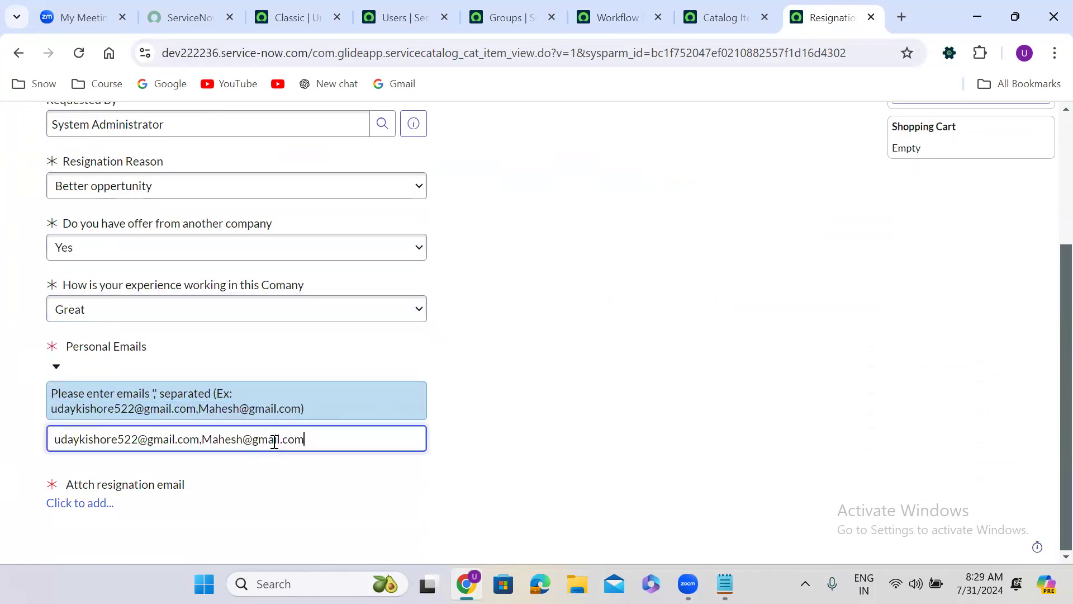
pyautogui.click(110, 505)
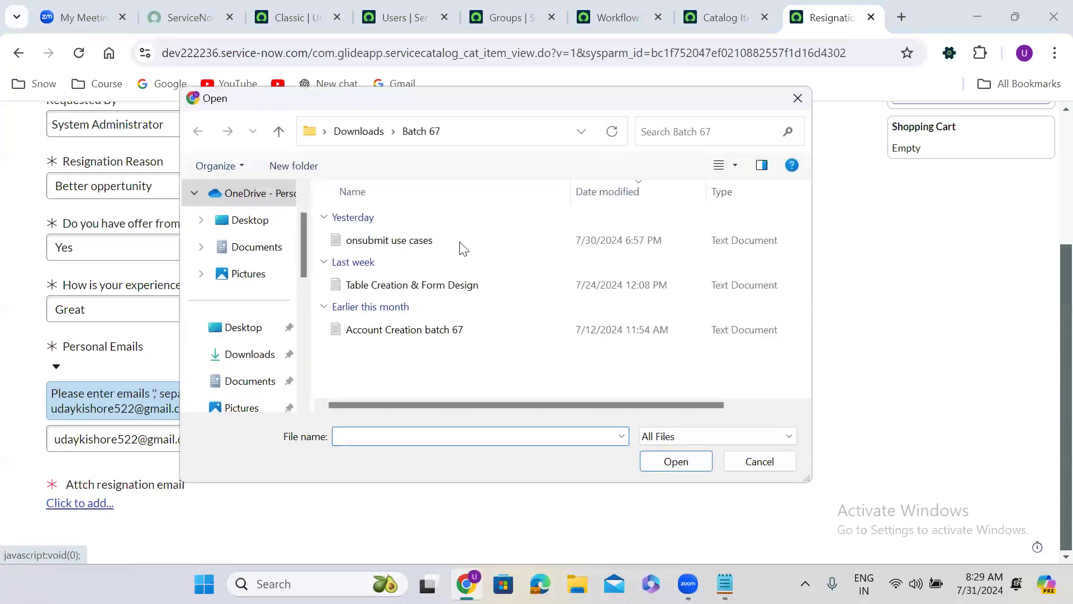
pyautogui.click(447, 241)
pyautogui.click(686, 461)
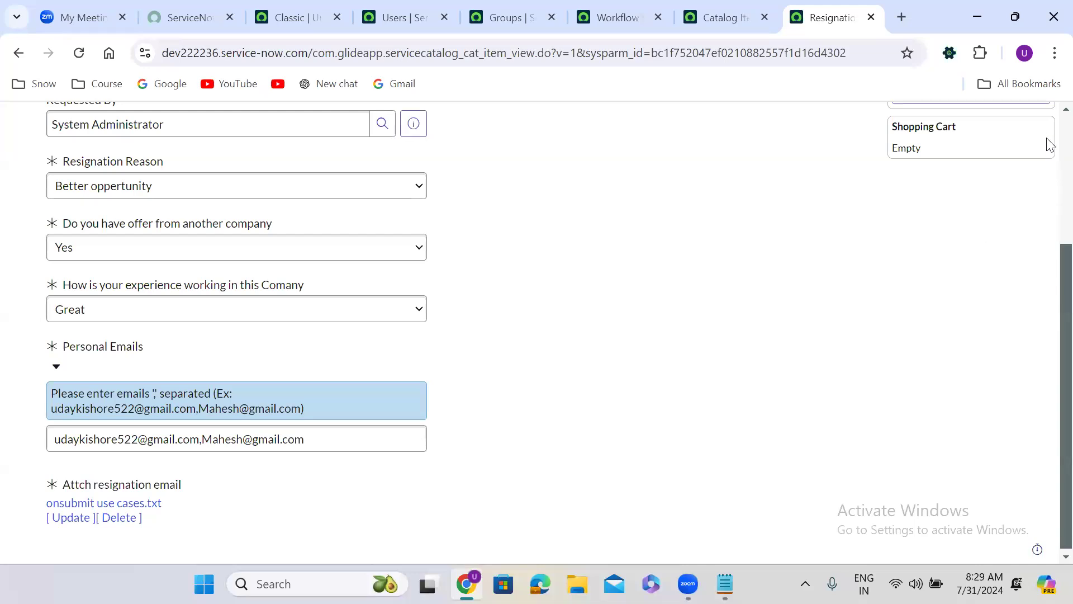
# Step: Order the resignation form and open the resulting requested item at its Approvers list
pyautogui.scroll(4, 1050, 130)
pyautogui.click(946, 255)
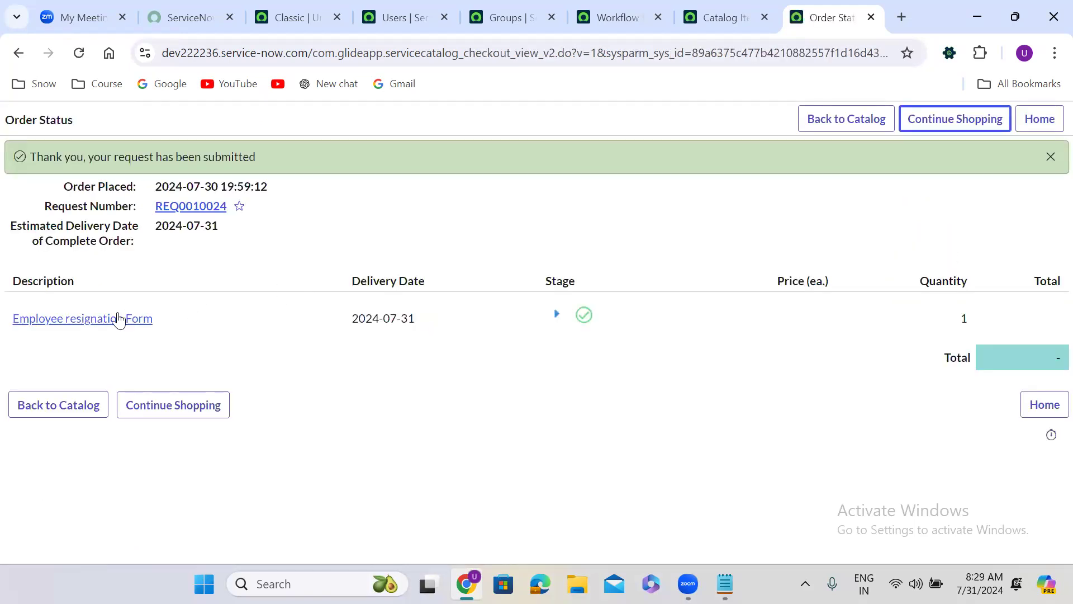
pyautogui.click(106, 322)
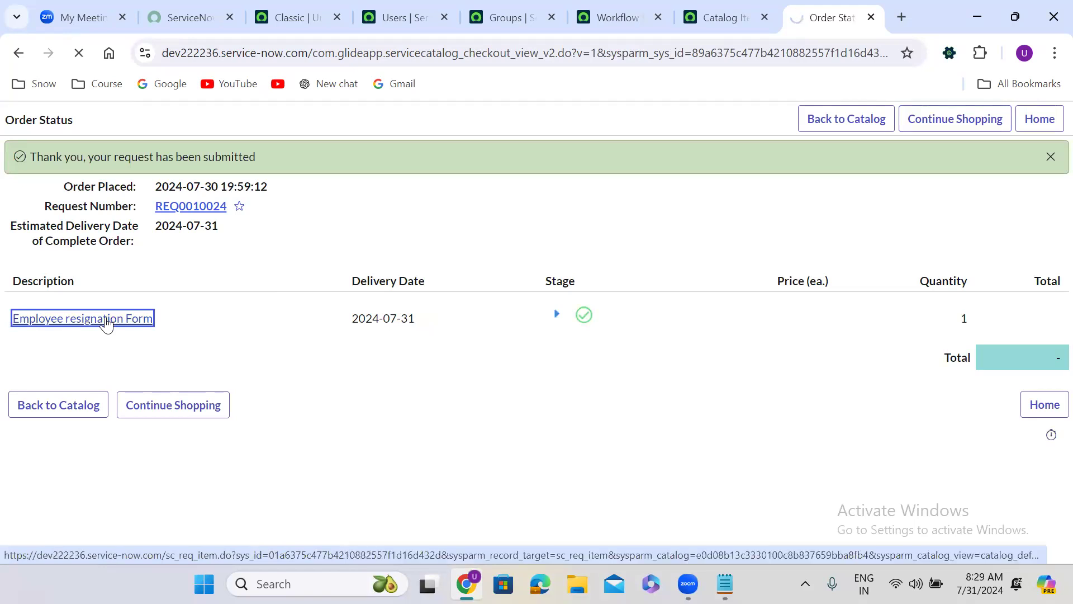
pyautogui.click(459, 244)
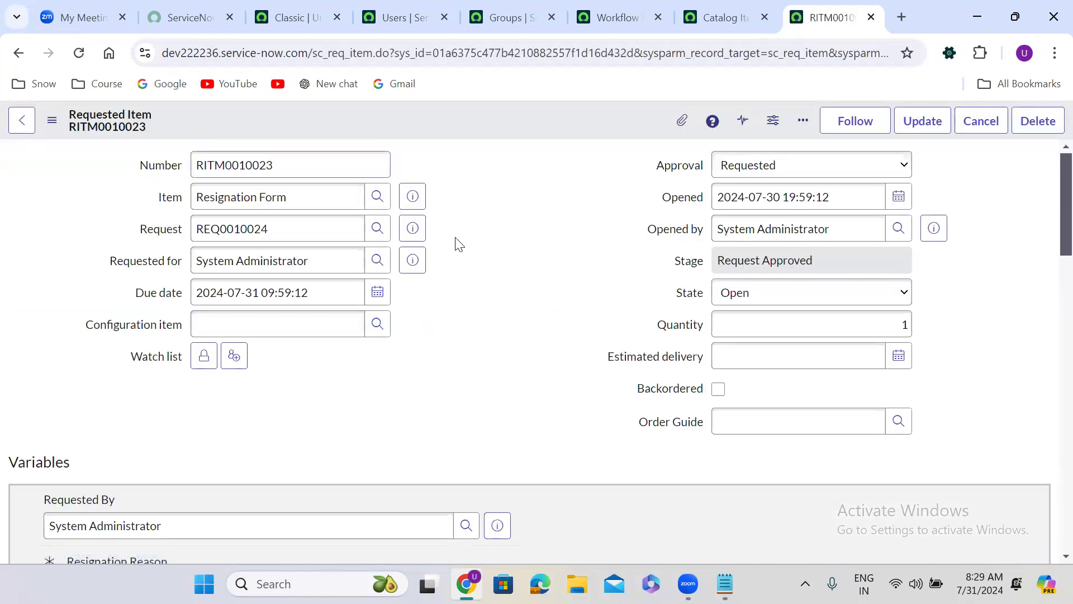
pyautogui.scroll(-15, 458, 244)
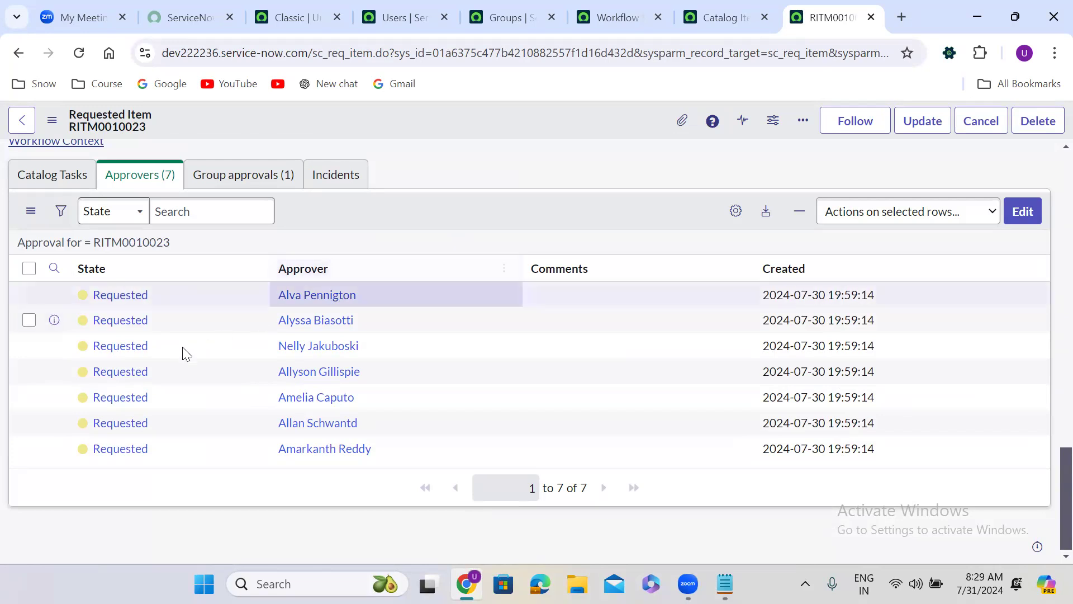
# Step: Add one more user from the collection to the requested item's approvers and save the list
pyautogui.click(1021, 211)
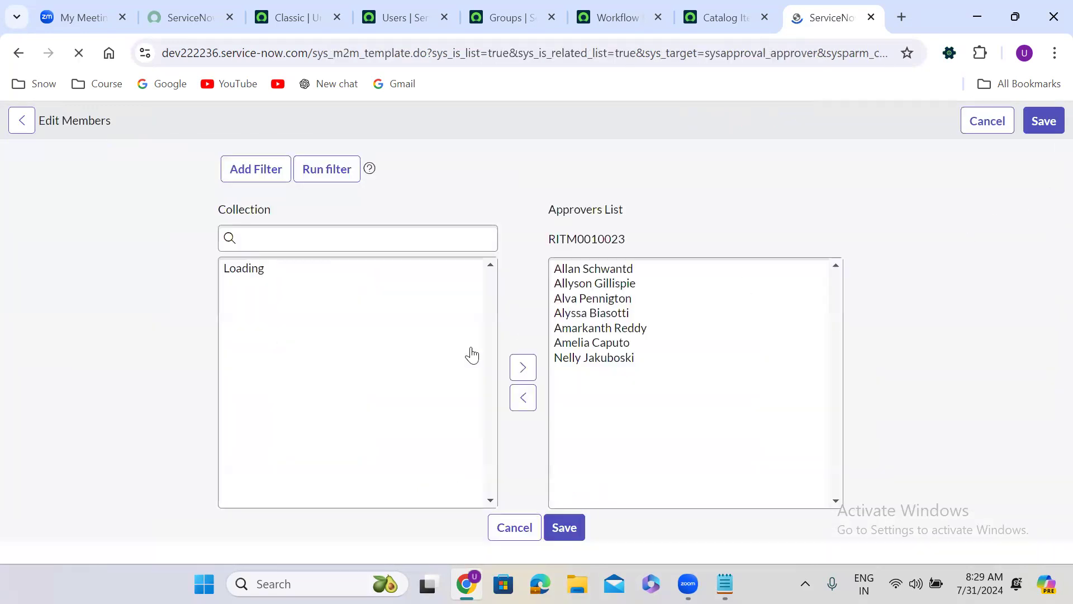
pyautogui.doubleClick(398, 378)
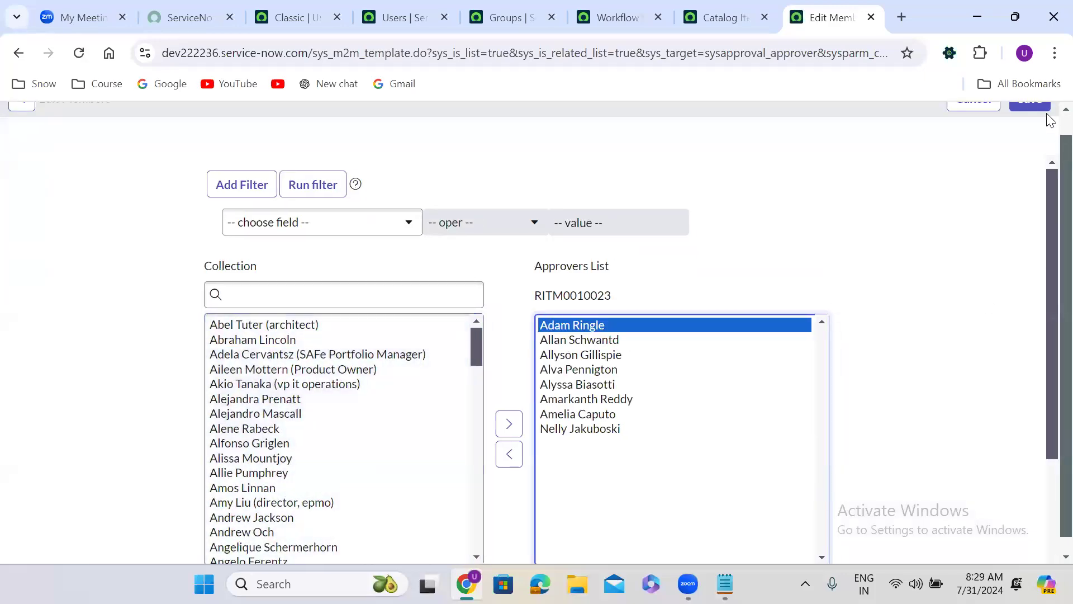
pyautogui.scroll(1, 1040, 120)
pyautogui.click(1027, 125)
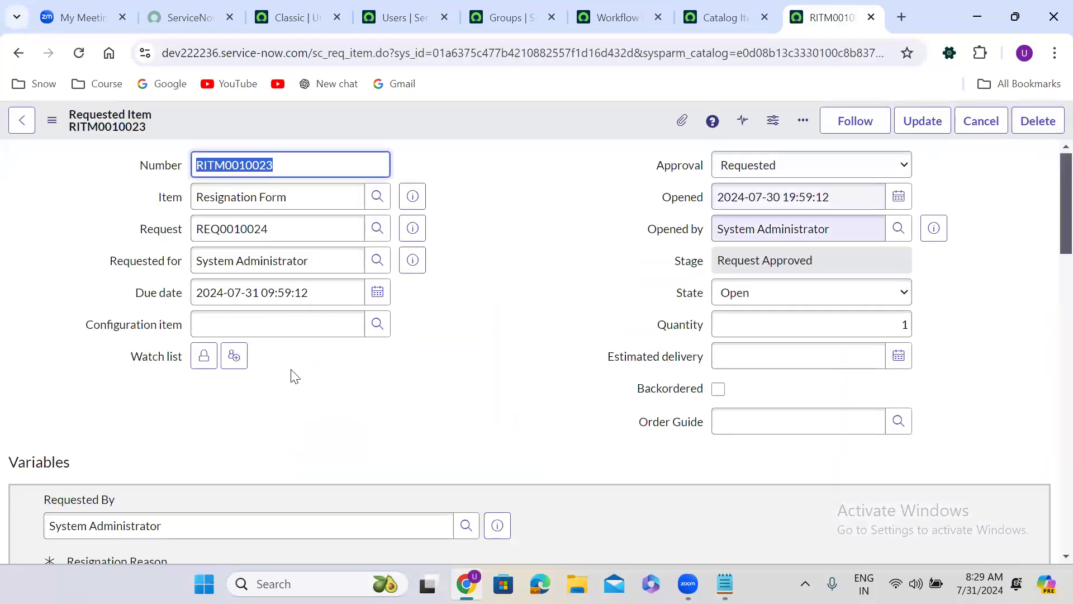
# Step: Set the manually added approver's state to Requested in the Approvers list
pyautogui.click(462, 369)
pyautogui.scroll(-10, 462, 370)
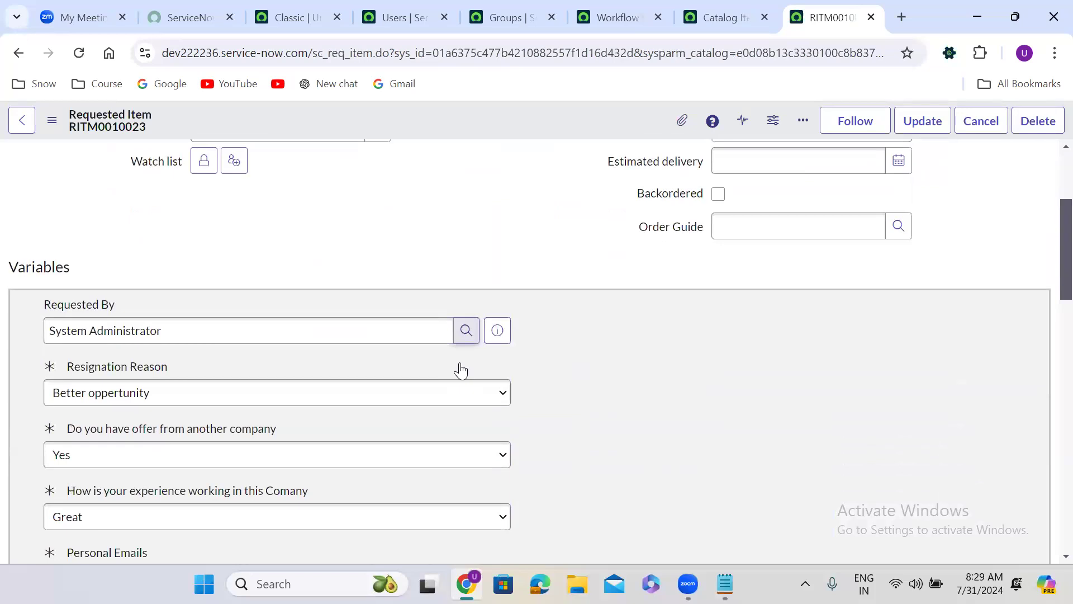
pyautogui.scroll(-10, 462, 370)
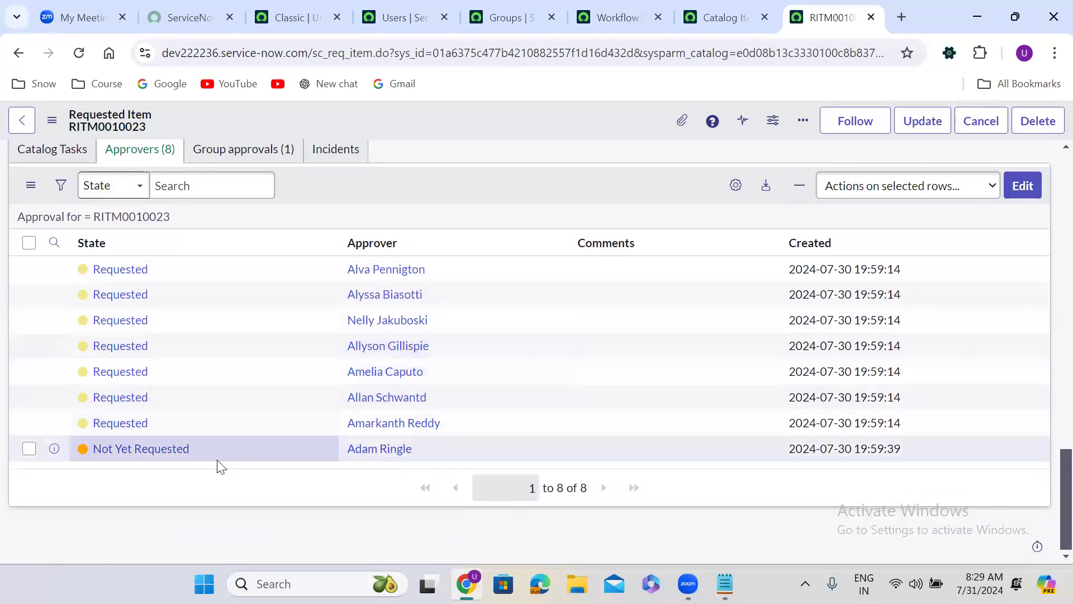
pyautogui.doubleClick(200, 450)
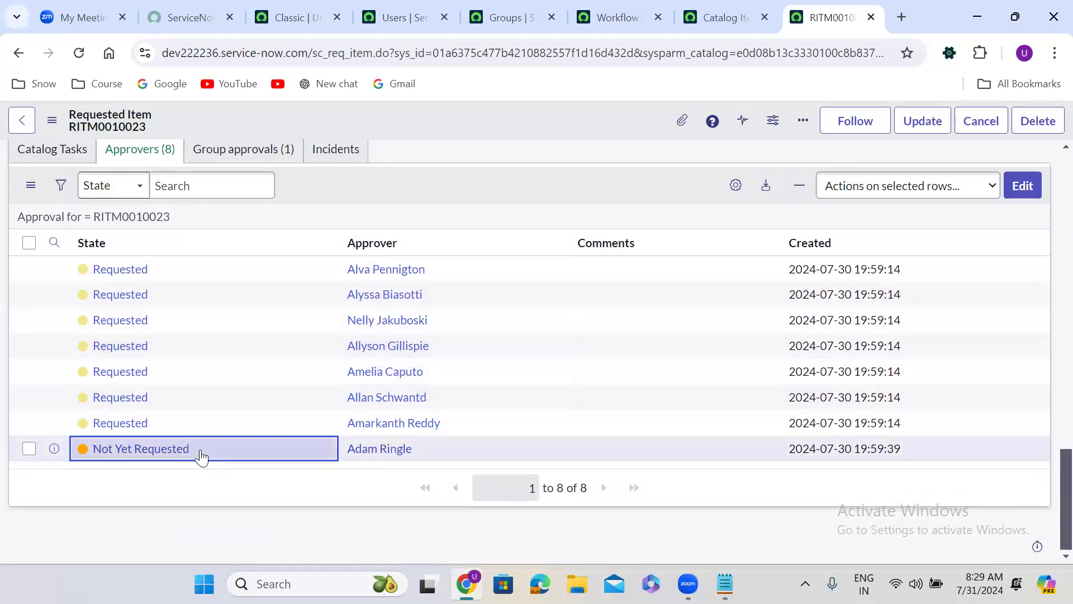
pyautogui.click(159, 462)
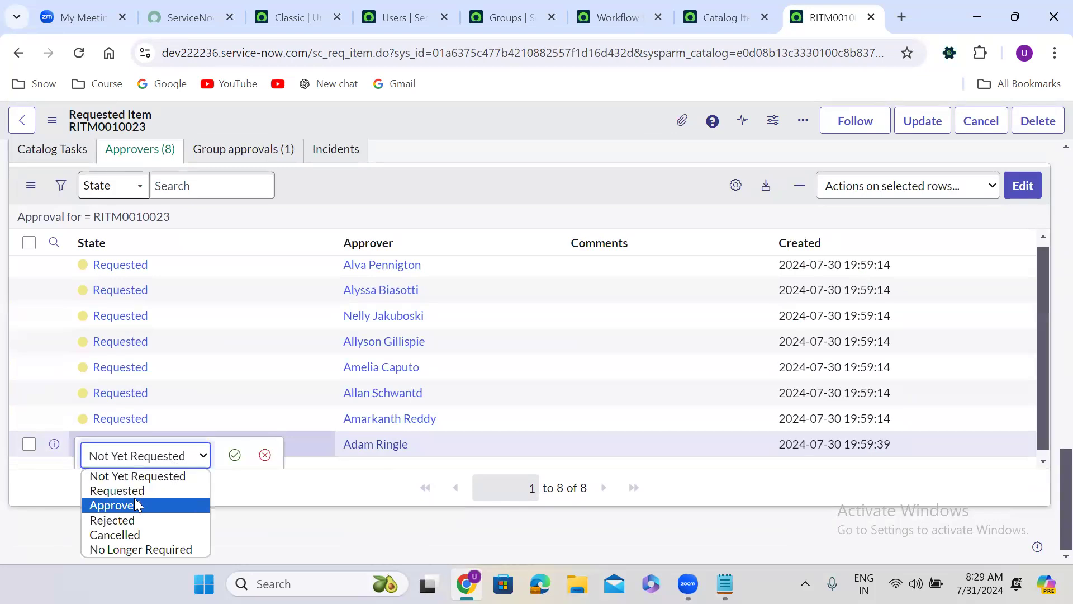
pyautogui.click(117, 490)
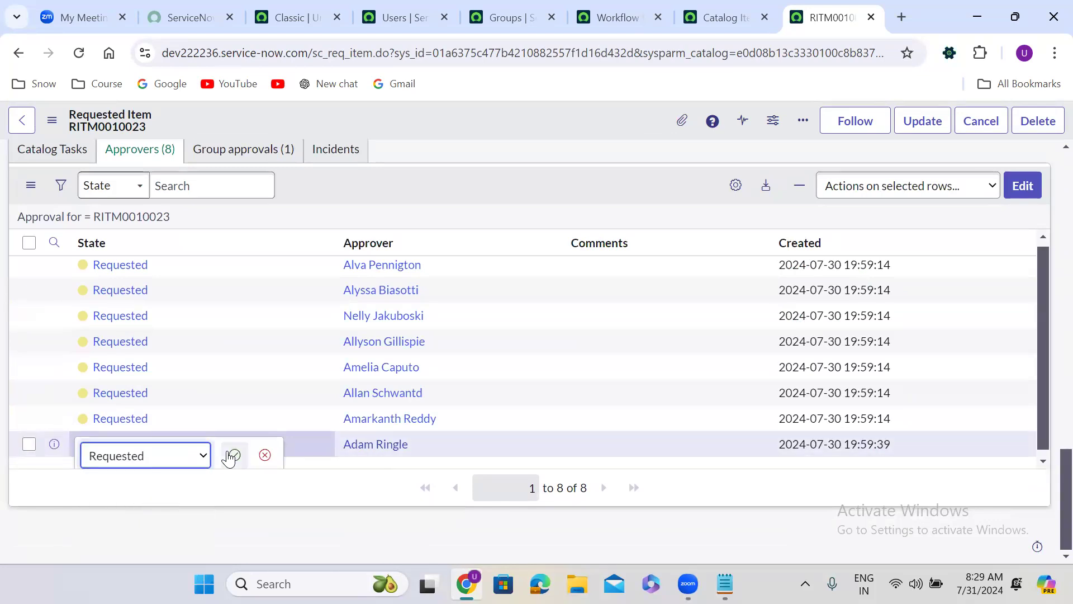
pyautogui.click(232, 455)
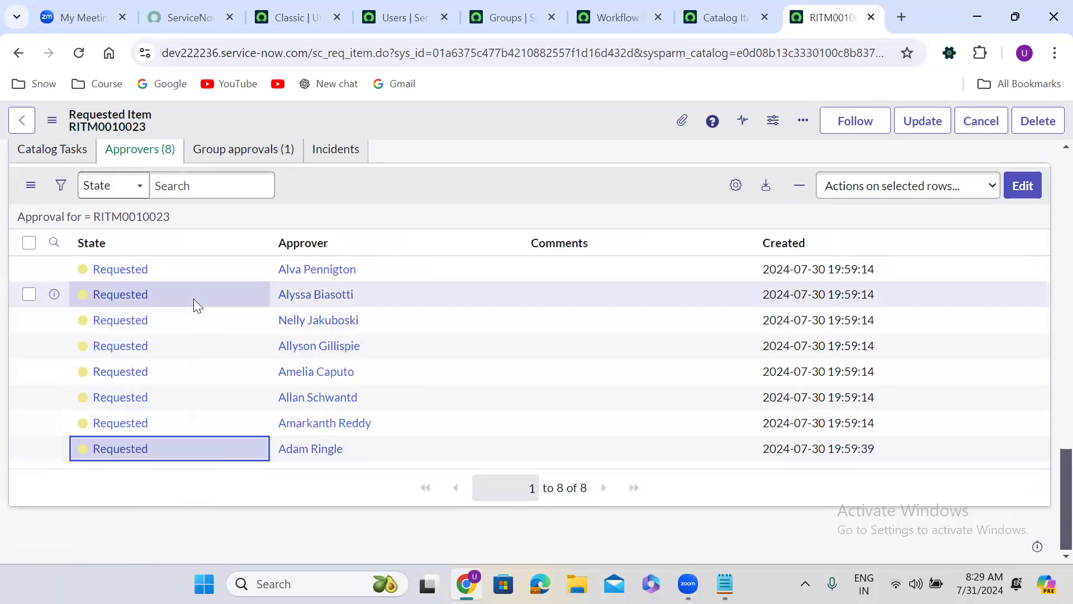
# Step: Approve the approval records in the third and sixth rows of the Approvers list and review the approvers' states
pyautogui.rightClick(164, 319)
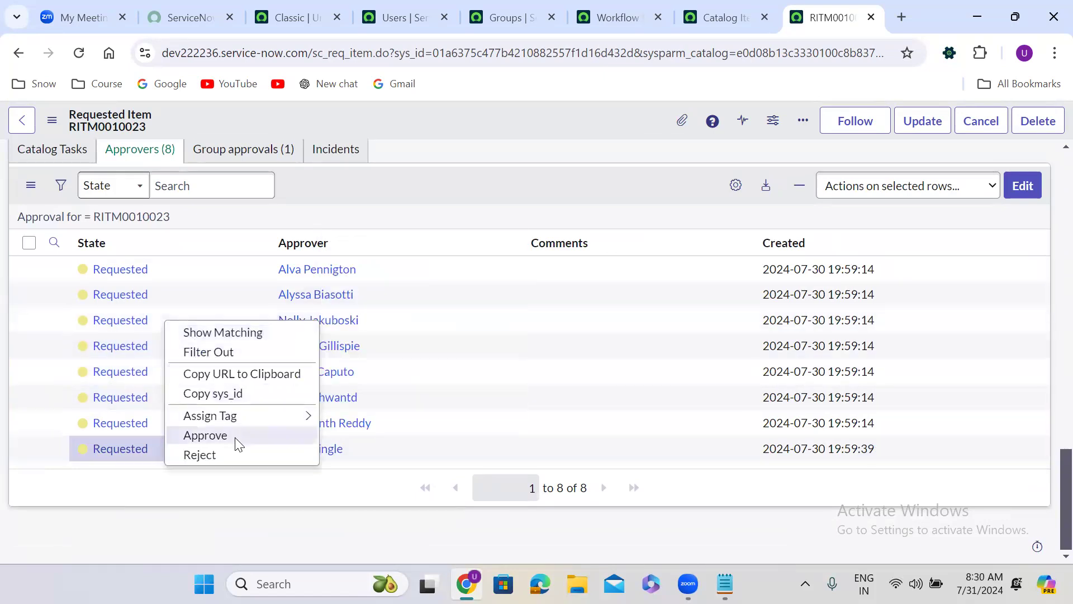
pyautogui.click(206, 435)
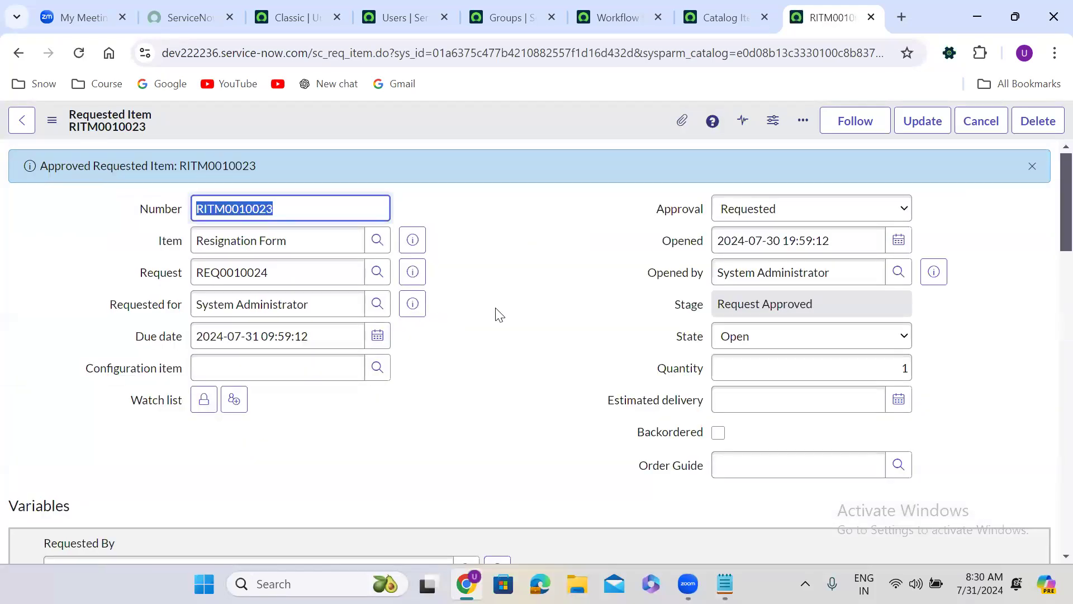
pyautogui.scroll(-10, 492, 347)
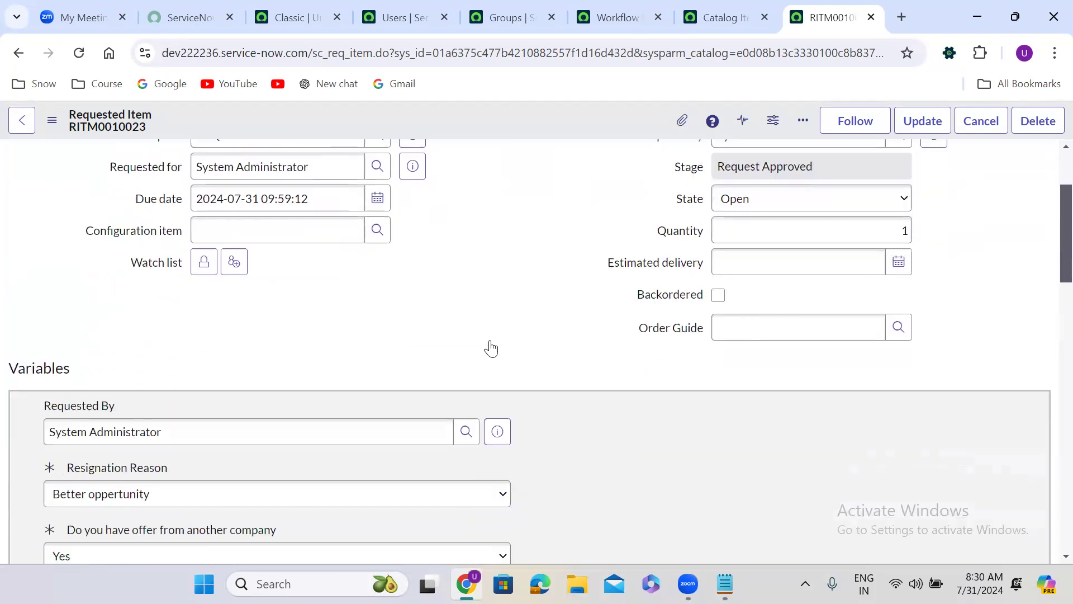
pyautogui.scroll(-10, 489, 346)
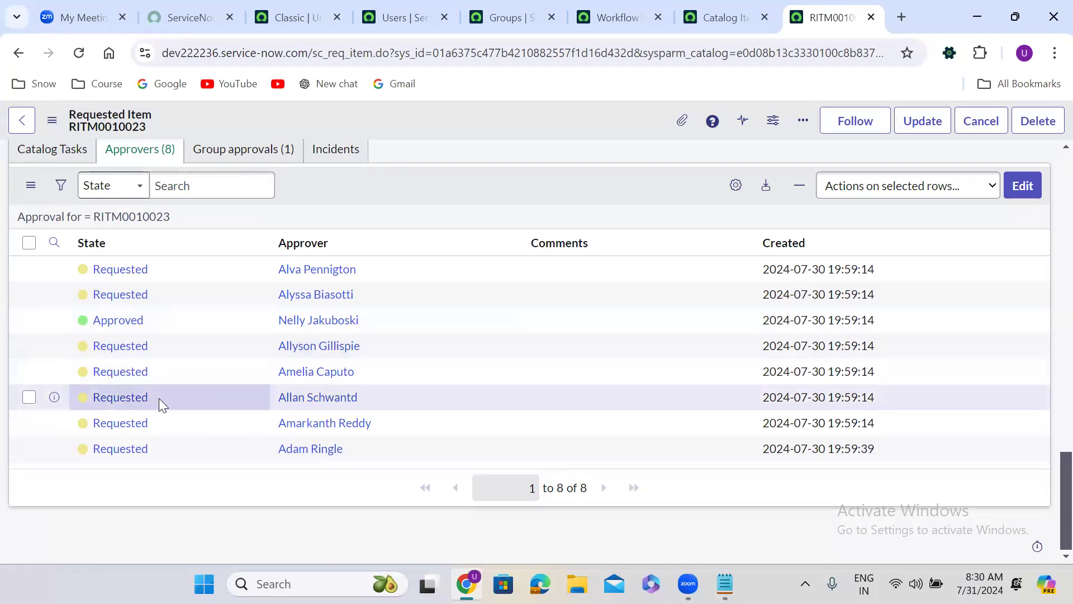
pyautogui.click(158, 397)
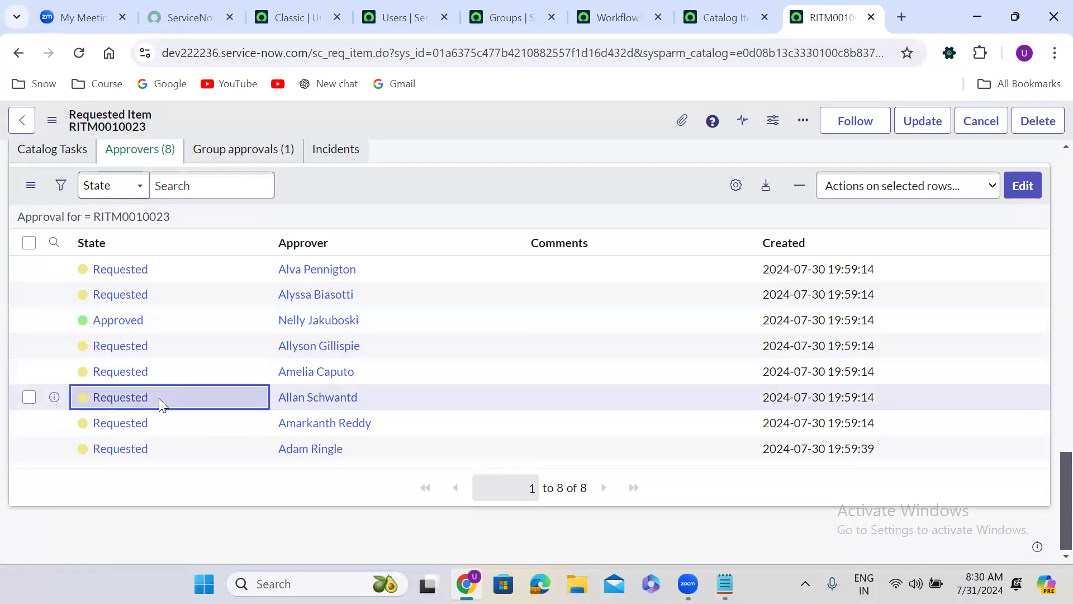
pyautogui.rightClick(189, 399)
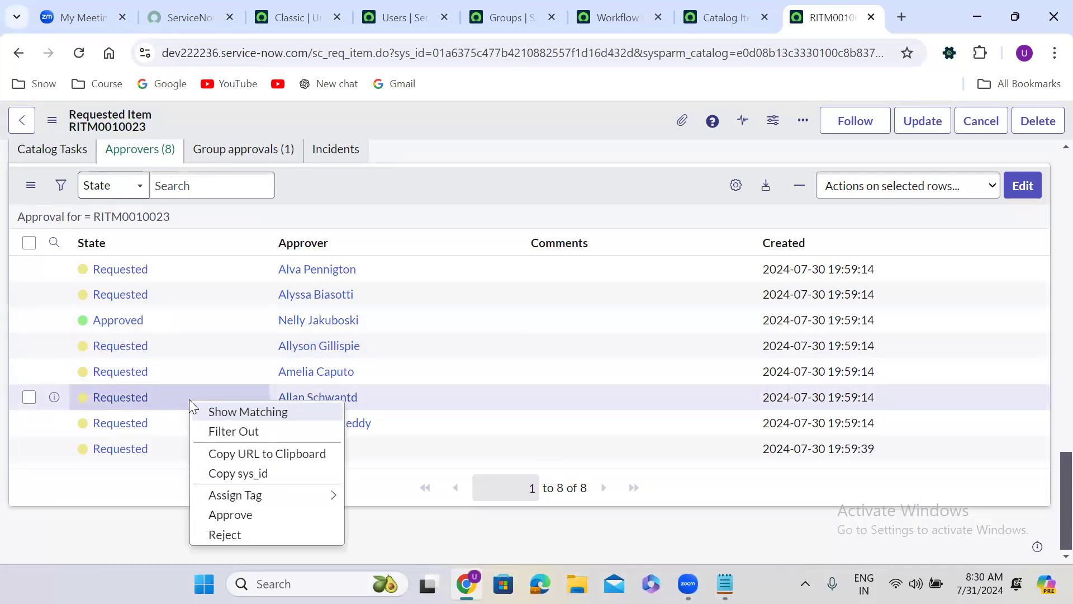
pyautogui.click(230, 515)
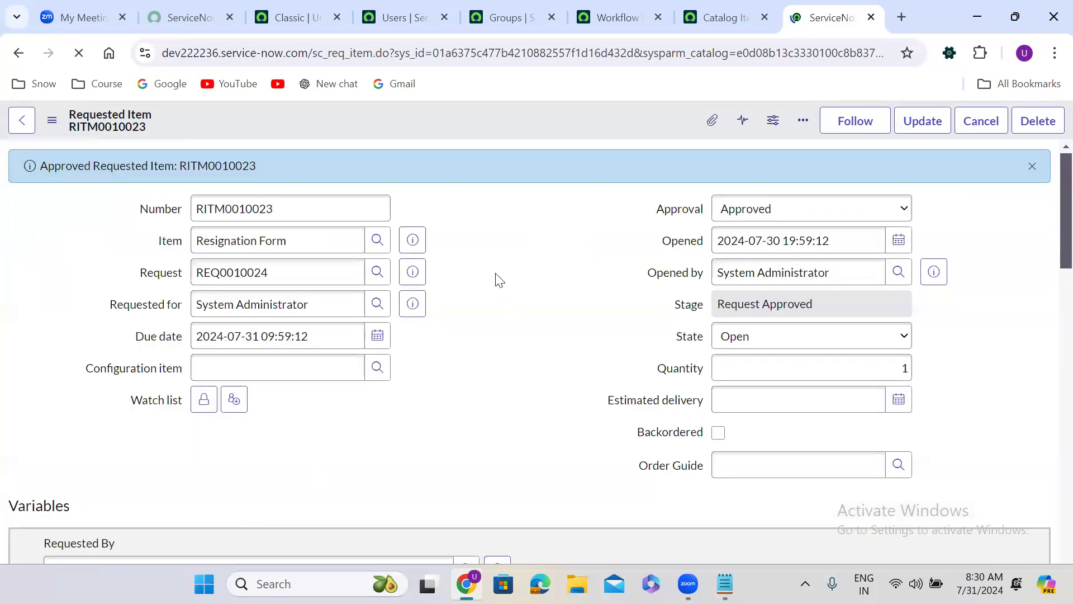
pyautogui.scroll(-20, 492, 275)
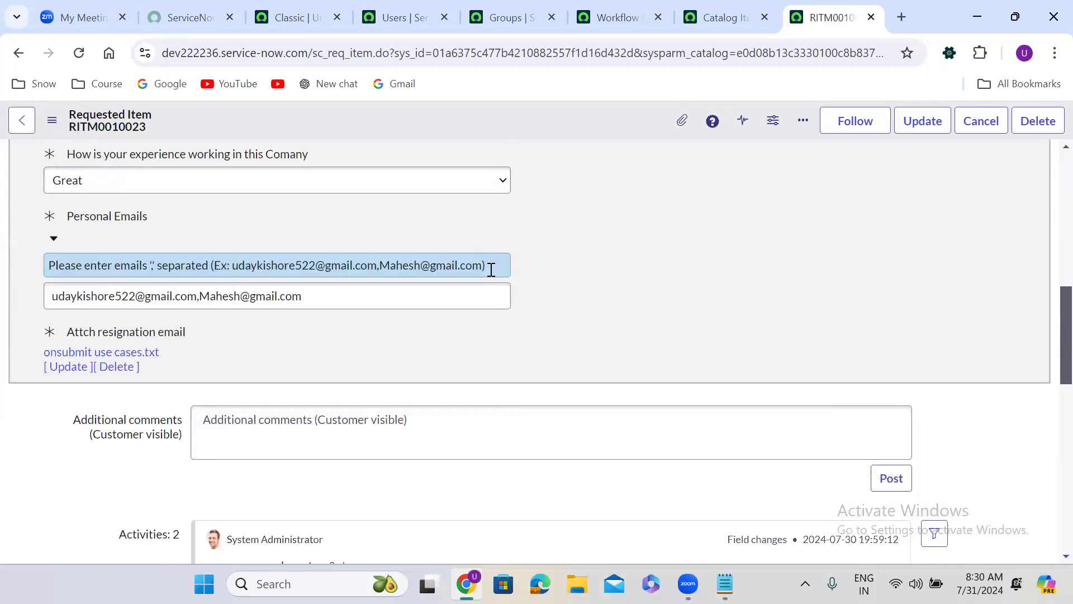
pyautogui.scroll(-3, 491, 273)
pyautogui.scroll(2, 491, 273)
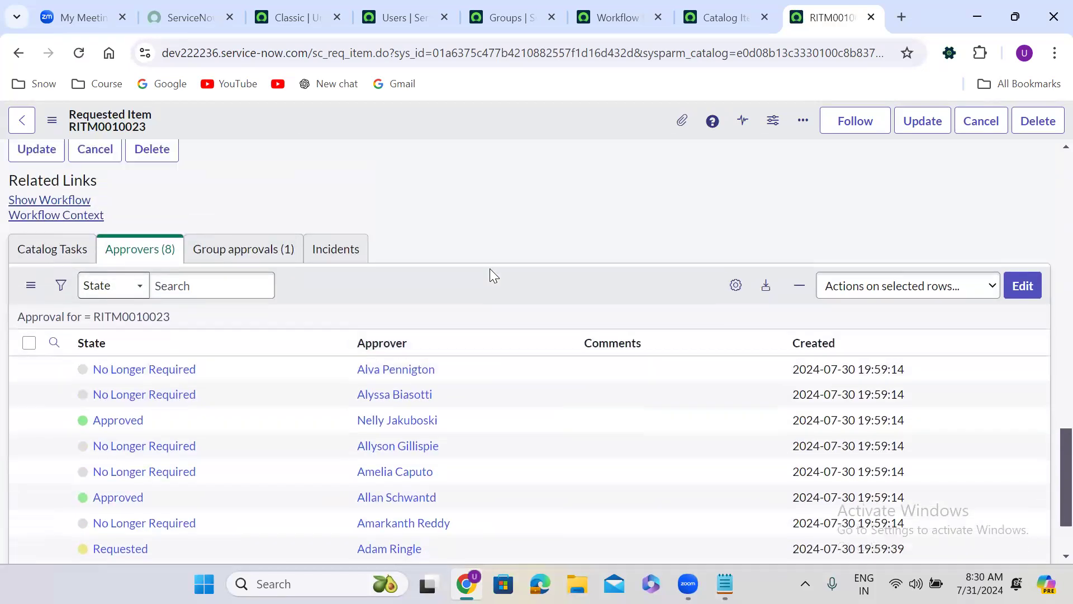
# Step: Examine the requested item's workflow progress and its Approval field to see how the Approval Coordinator was resolved
pyautogui.click(56, 234)
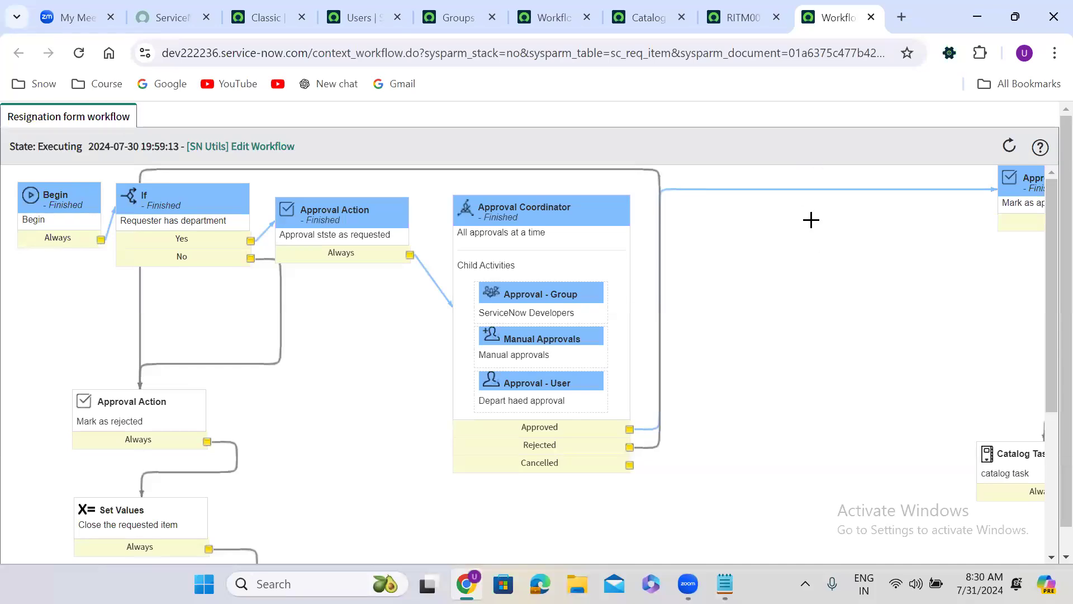
pyautogui.click(753, 3)
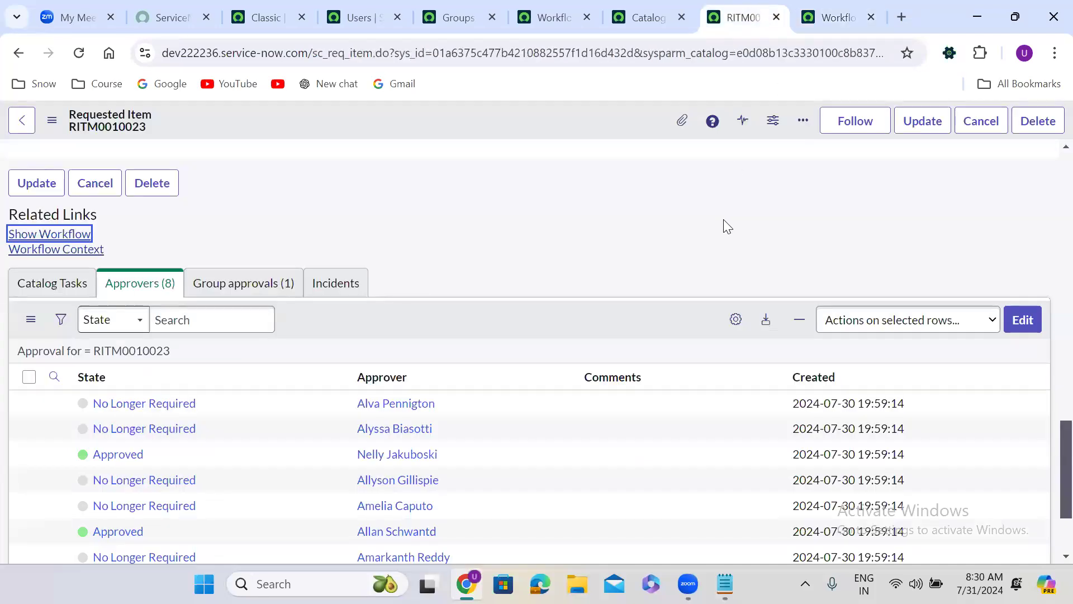
pyautogui.scroll(15, 1050, 170)
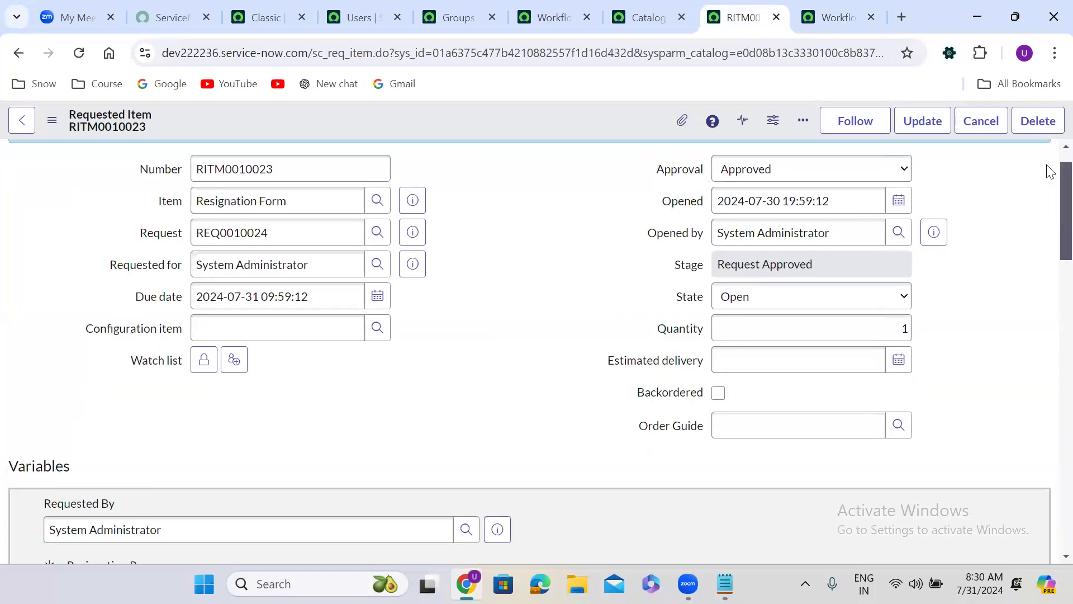
pyautogui.click(833, 5)
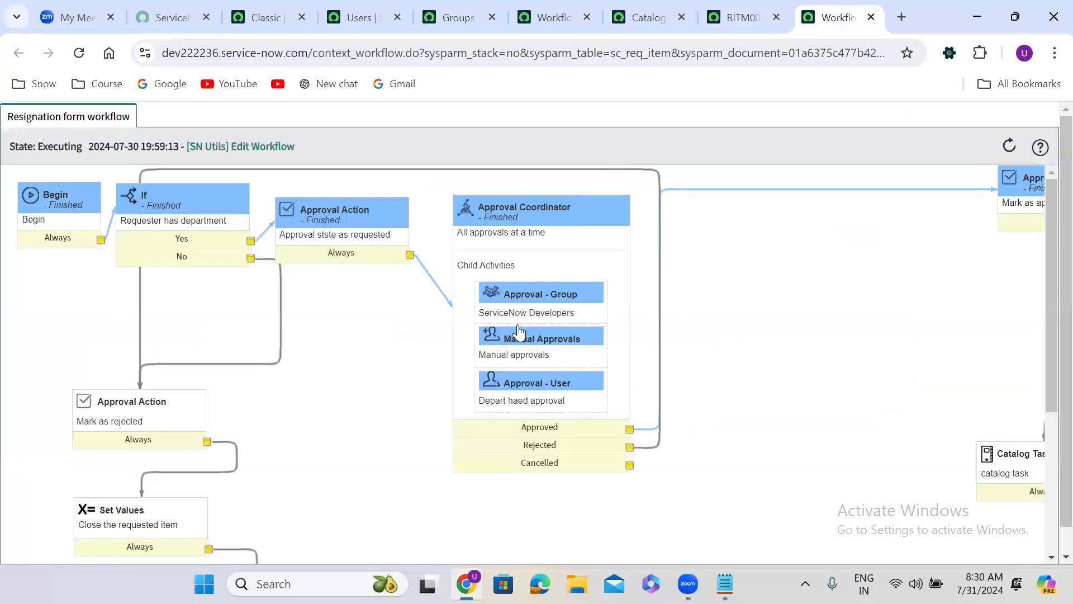
pyautogui.moveTo(519, 330)
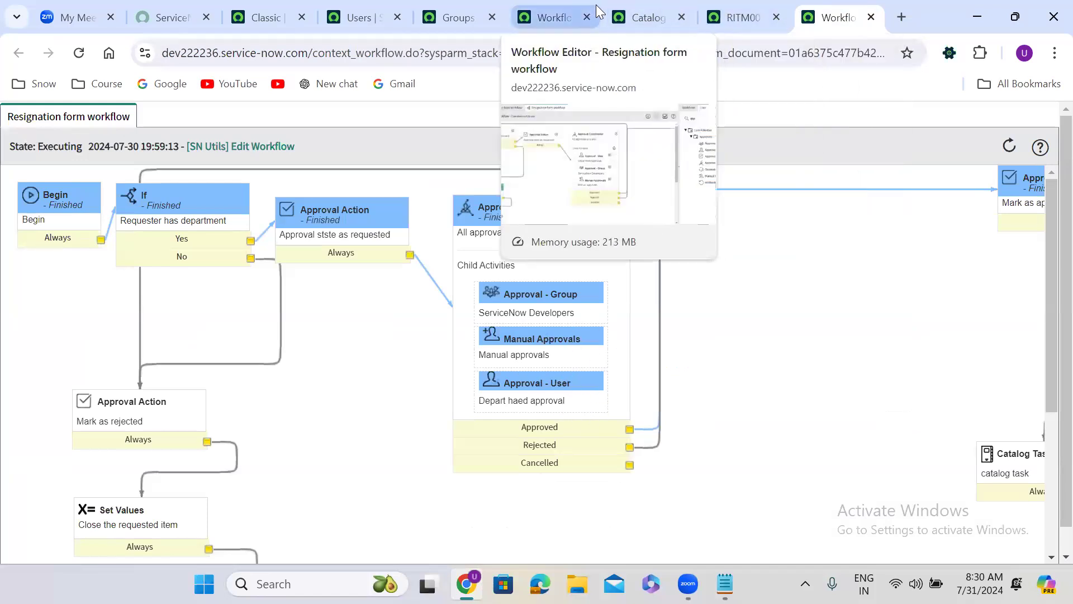
# Step: Inspect the Wait for options in the Approval Coordinator's approval rules, keep "All child activities to be approved", and close the properties without updating
pyautogui.click(538, 12)
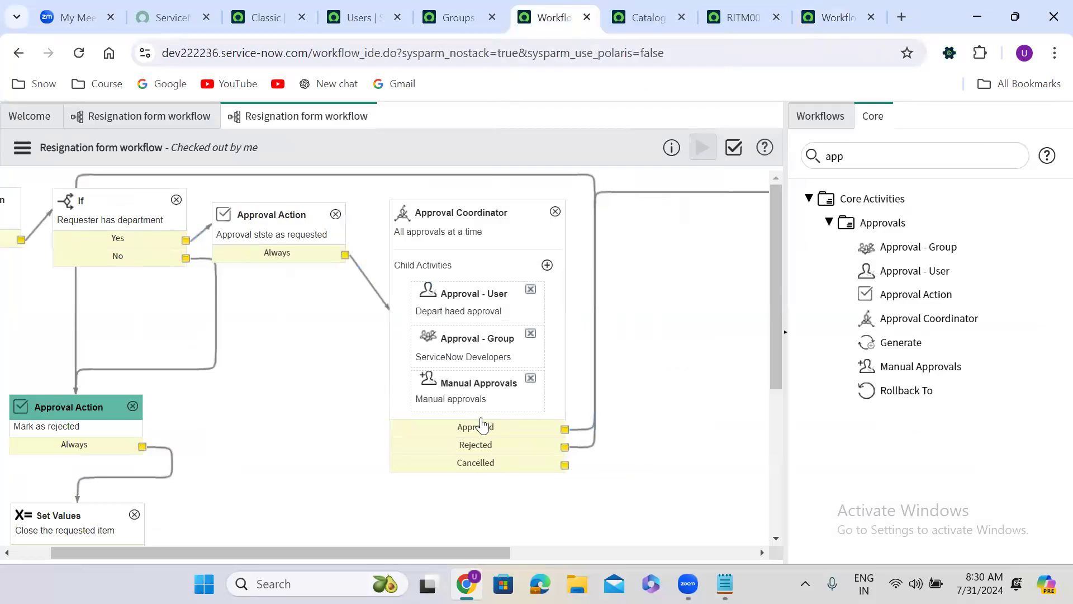
pyautogui.click(496, 264)
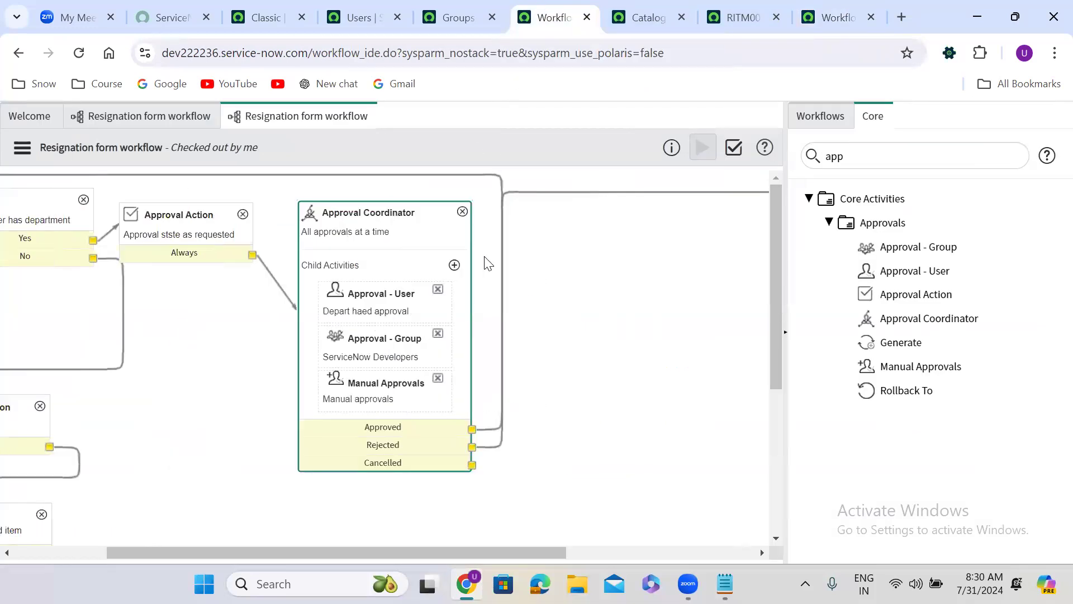
pyautogui.doubleClick(401, 244)
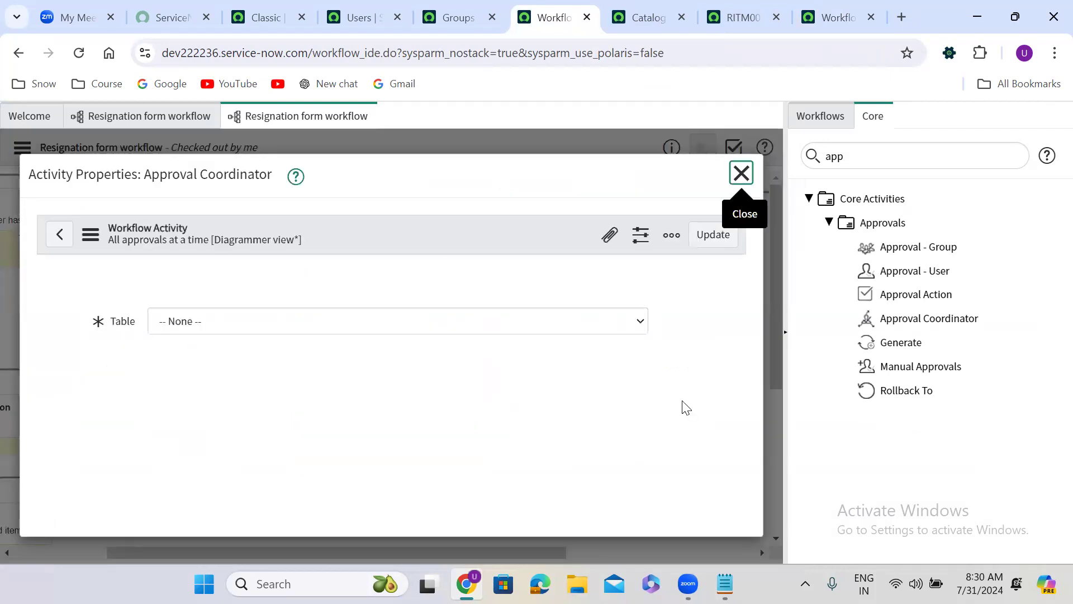
pyautogui.scroll(-3, 738, 490)
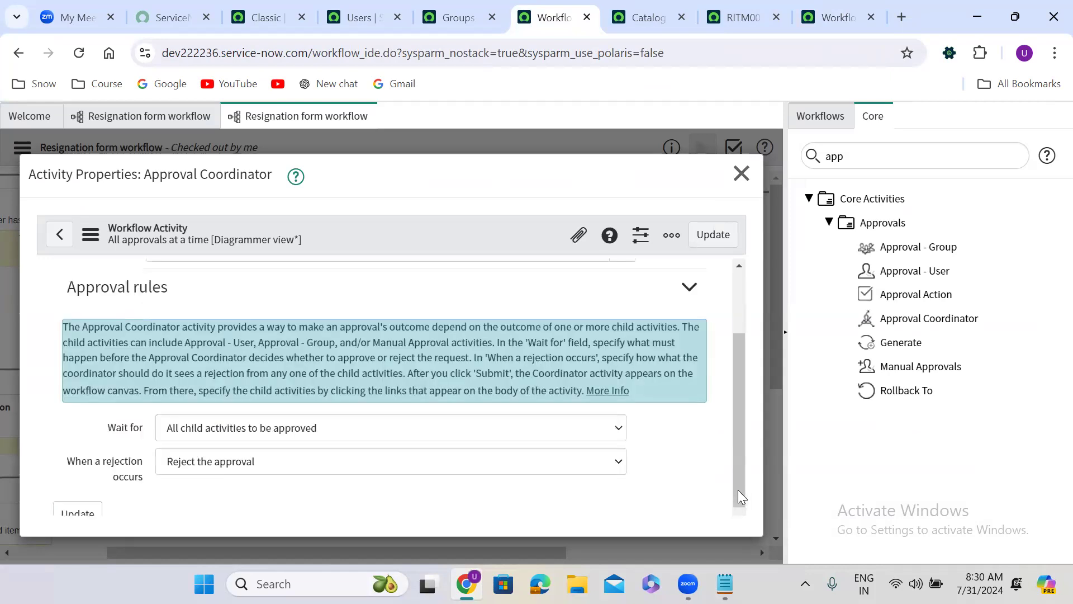
pyautogui.scroll(-1, 737, 489)
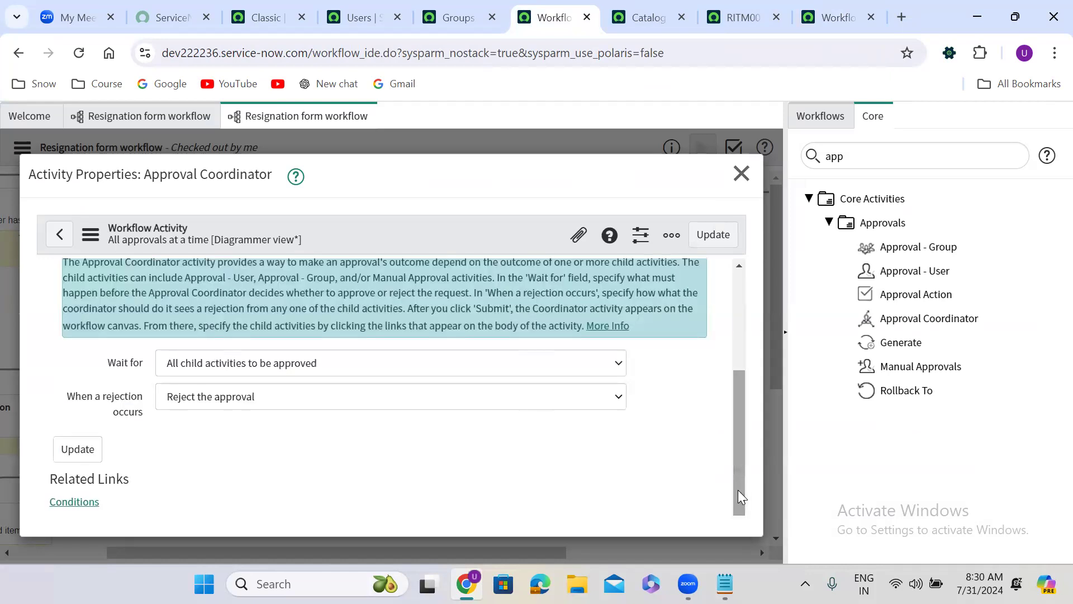
pyautogui.click(256, 369)
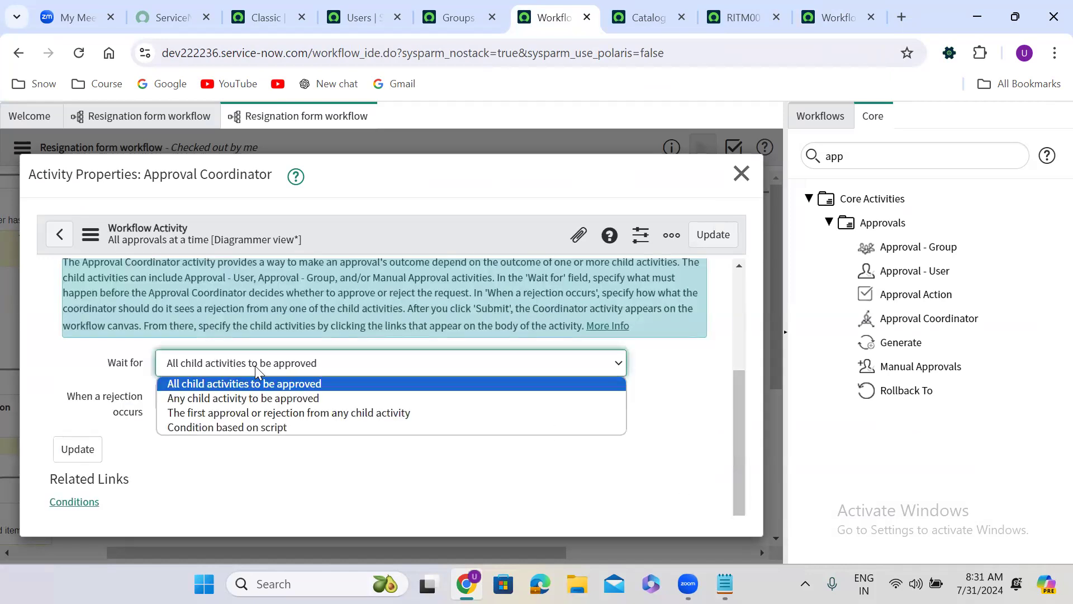
pyautogui.click(290, 386)
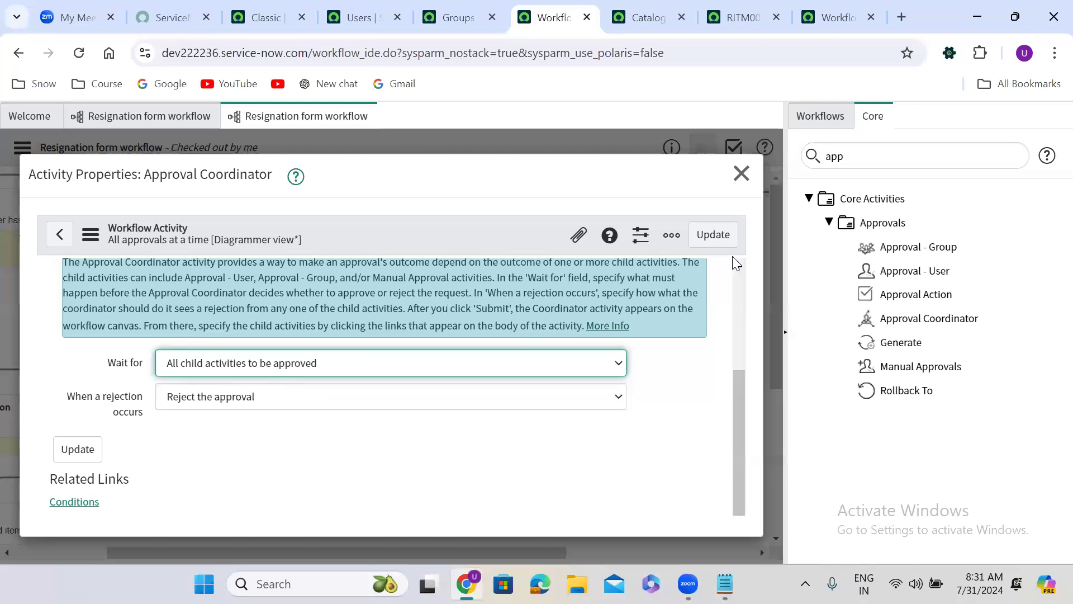
pyautogui.click(734, 178)
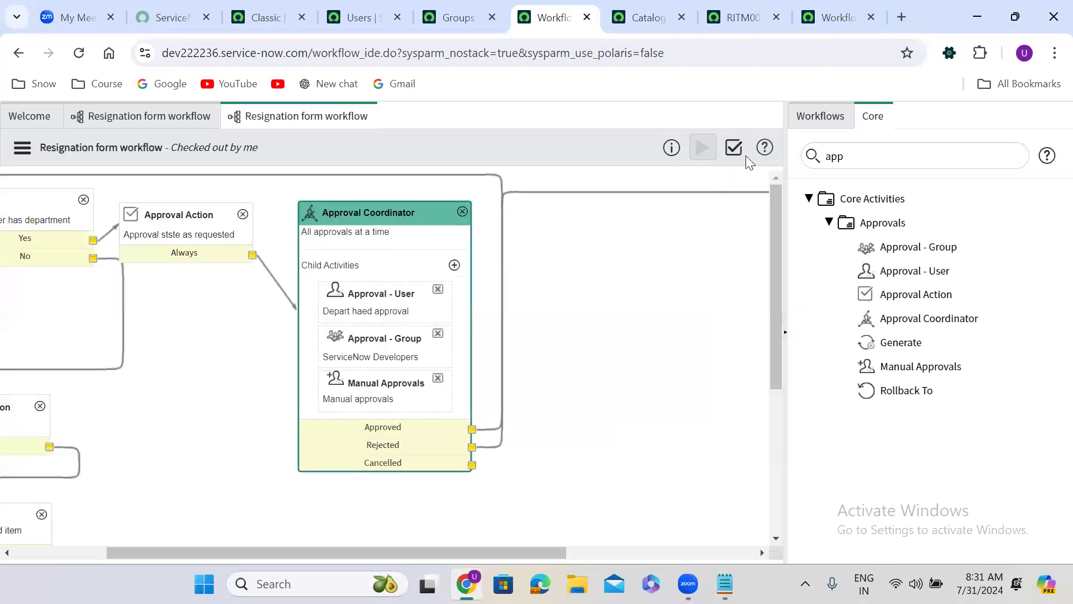
# Step: Recheck the executed workflow and the approvers' states on the requested item, including the manually added approver
pyautogui.click(815, 4)
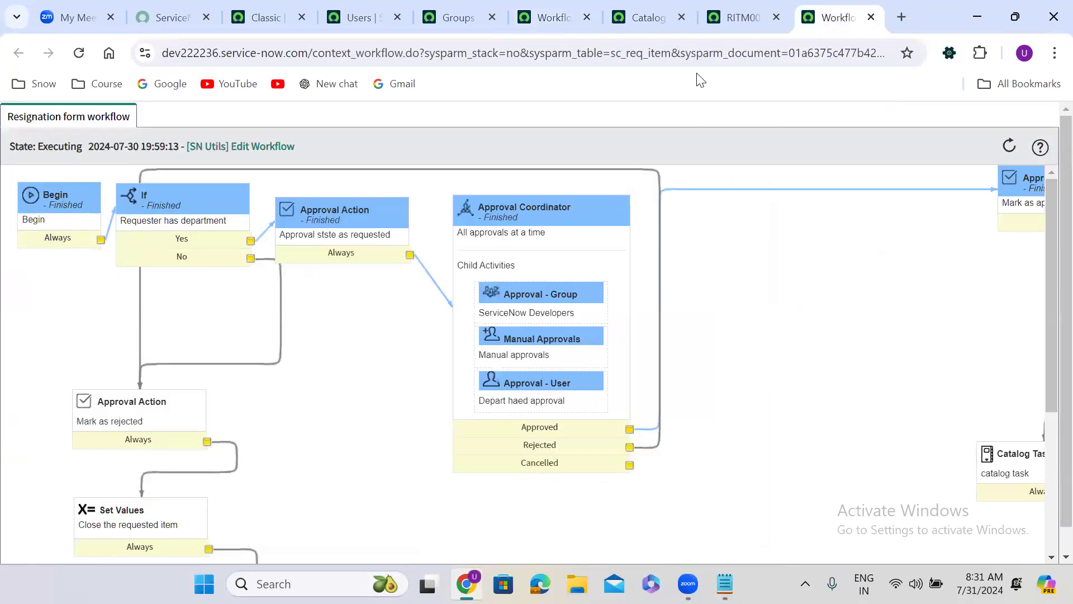
pyautogui.click(737, 6)
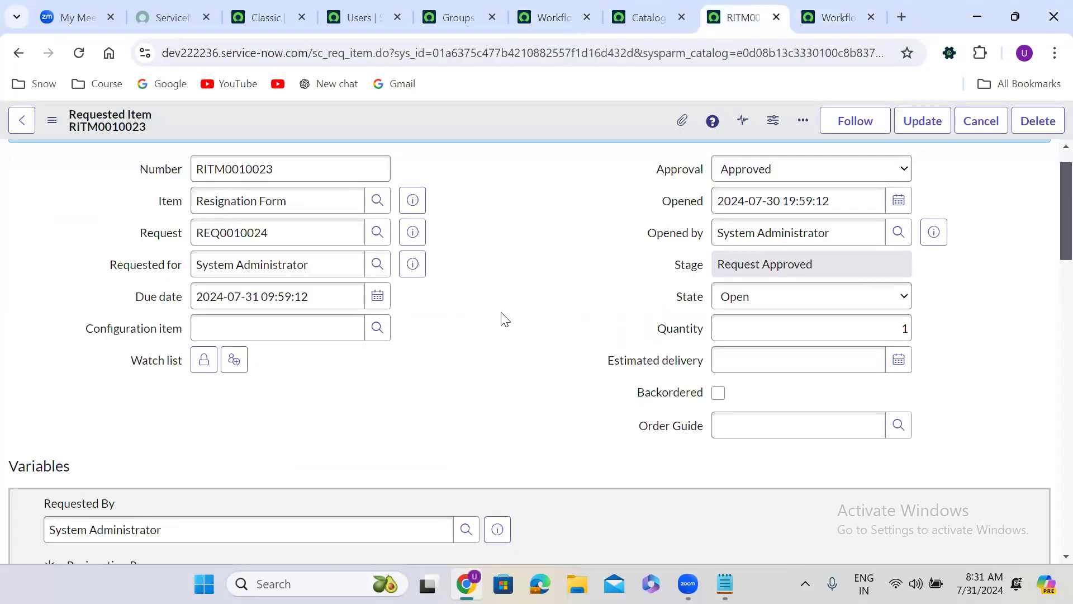
pyautogui.scroll(-20, 505, 318)
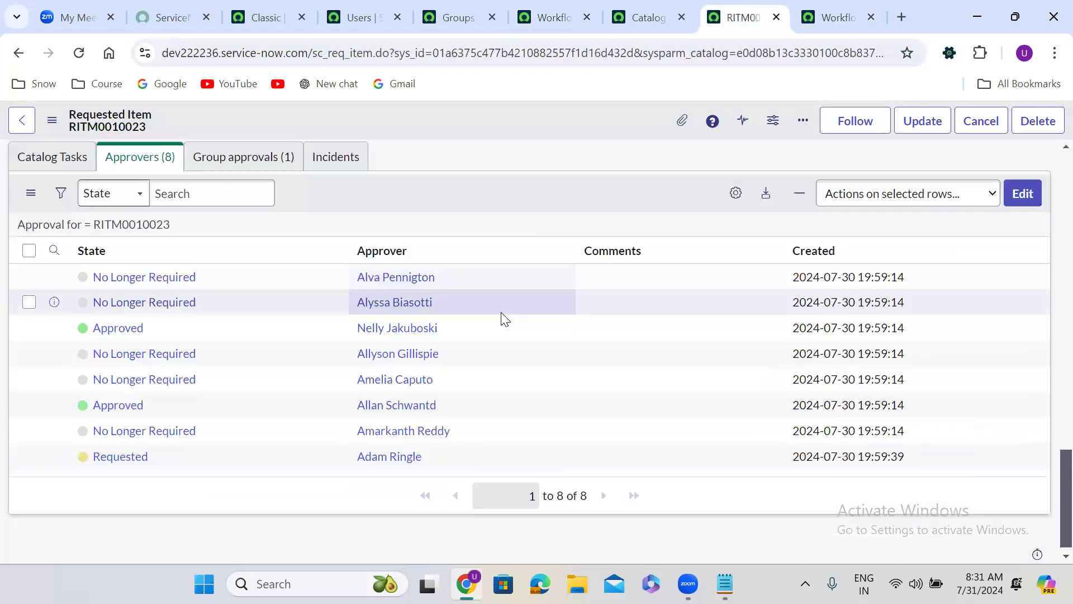
pyautogui.scroll(-1, 505, 319)
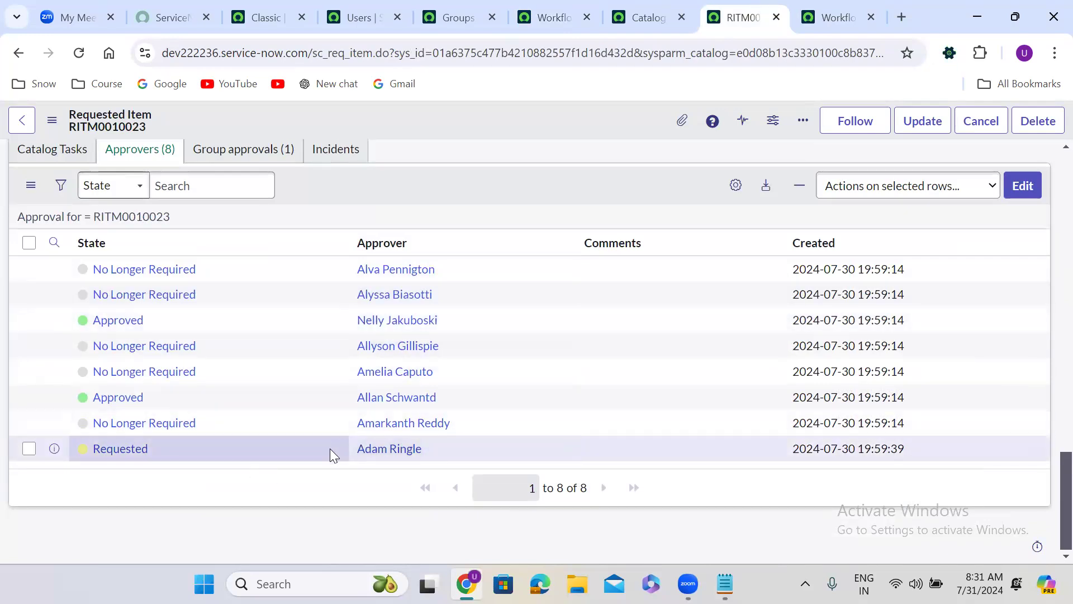
pyautogui.scroll(7, 330, 448)
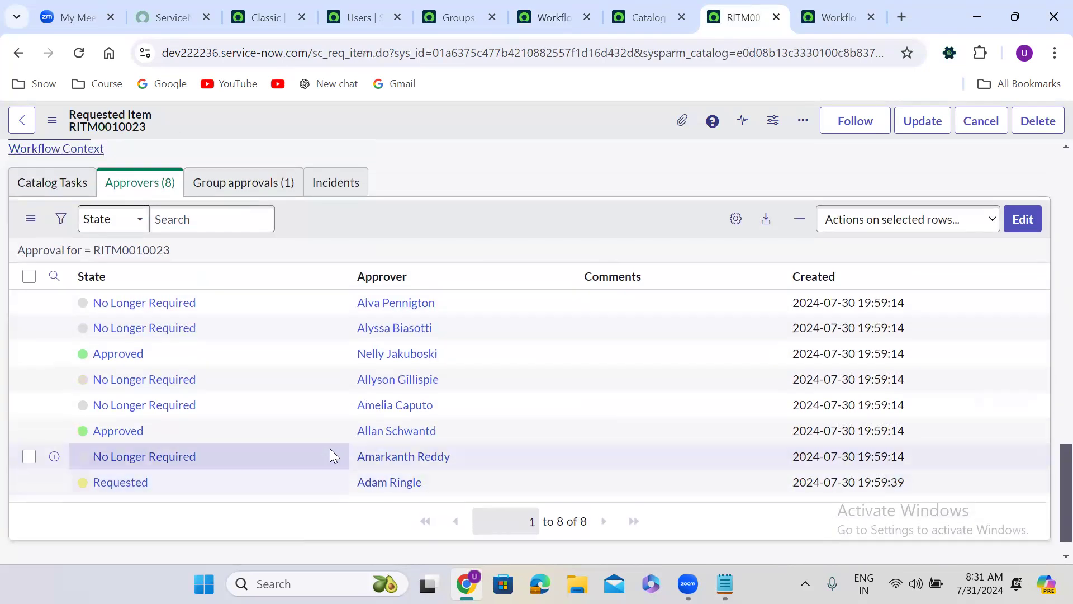
pyautogui.scroll(10, 330, 449)
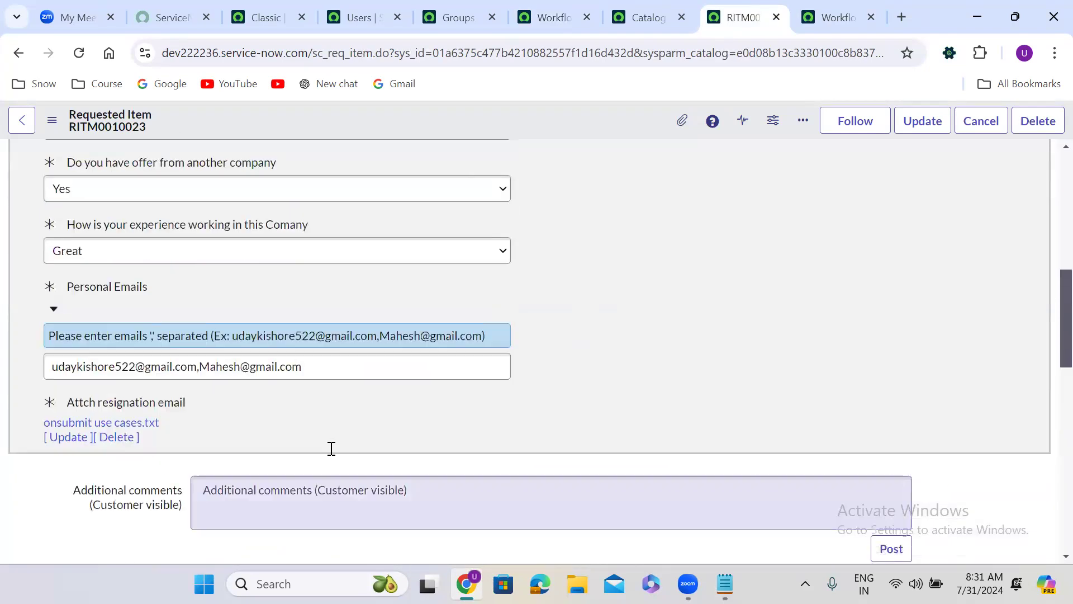
# Step: Open the Resignation Form catalog item from the requested item, choosing "Better oppertunity" as the reason and Yes for an offer from another company
pyautogui.click(417, 240)
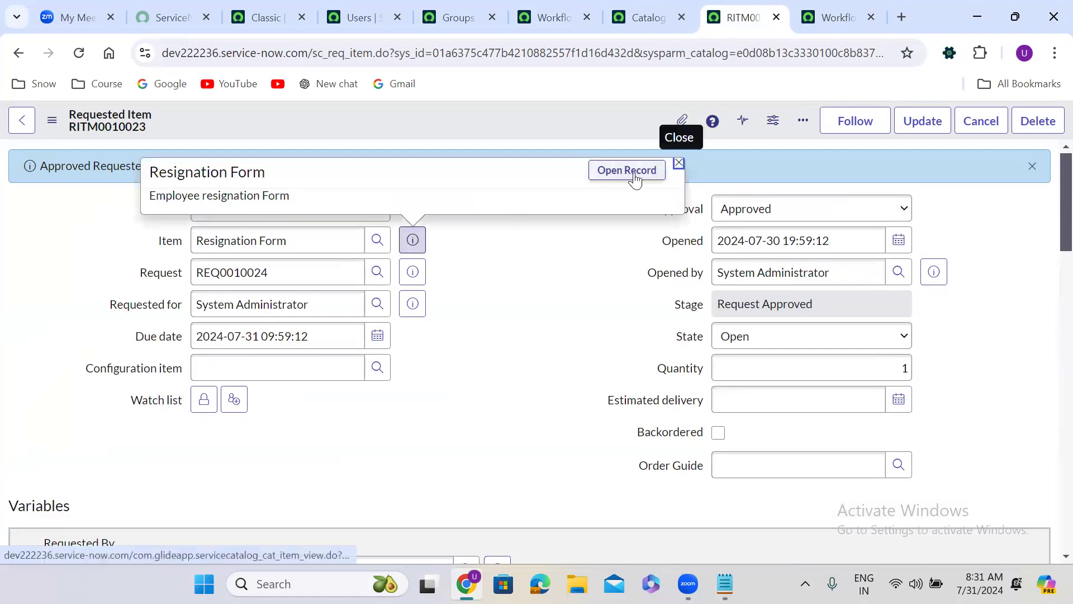
pyautogui.click(633, 176)
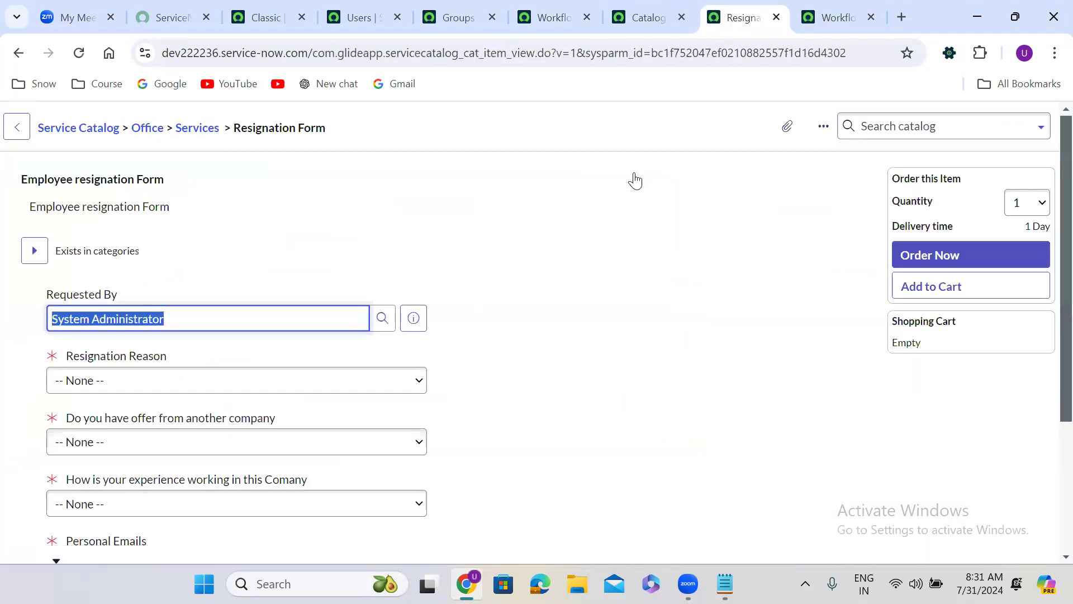
pyautogui.click(89, 381)
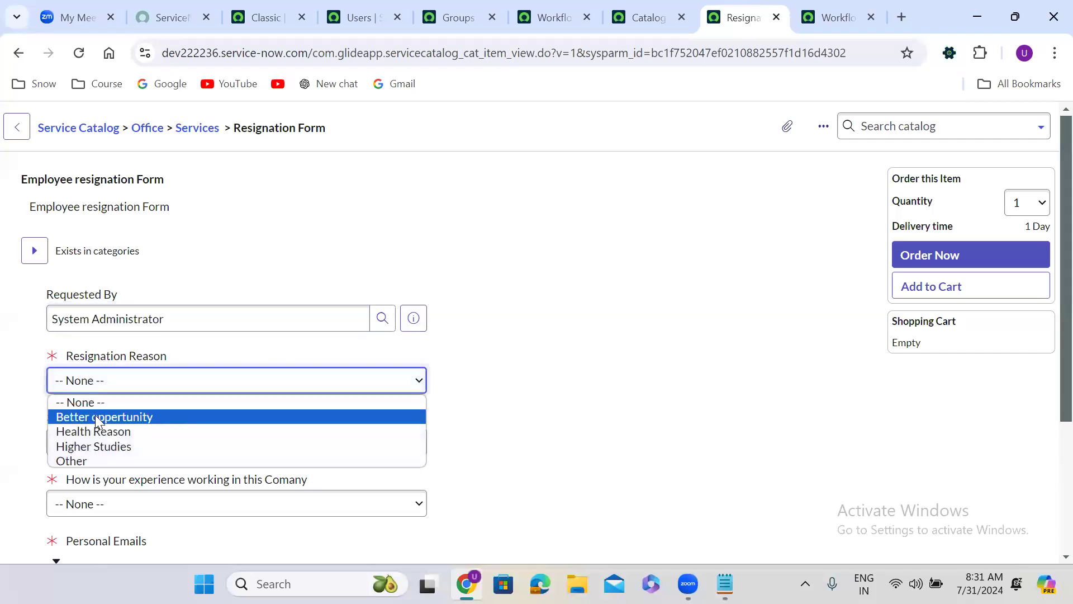
pyautogui.click(95, 417)
pyautogui.click(98, 443)
pyautogui.click(112, 477)
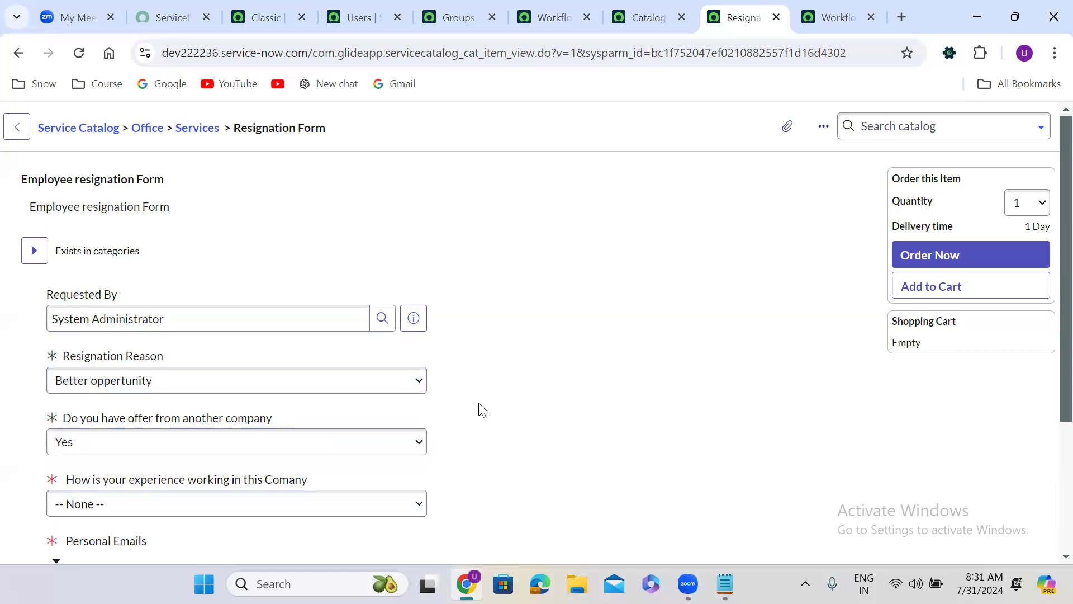
# Step: Set the work experience answer to Great and fill Personal Emails with the example addresses from the field's hint
pyautogui.scroll(-4, 481, 409)
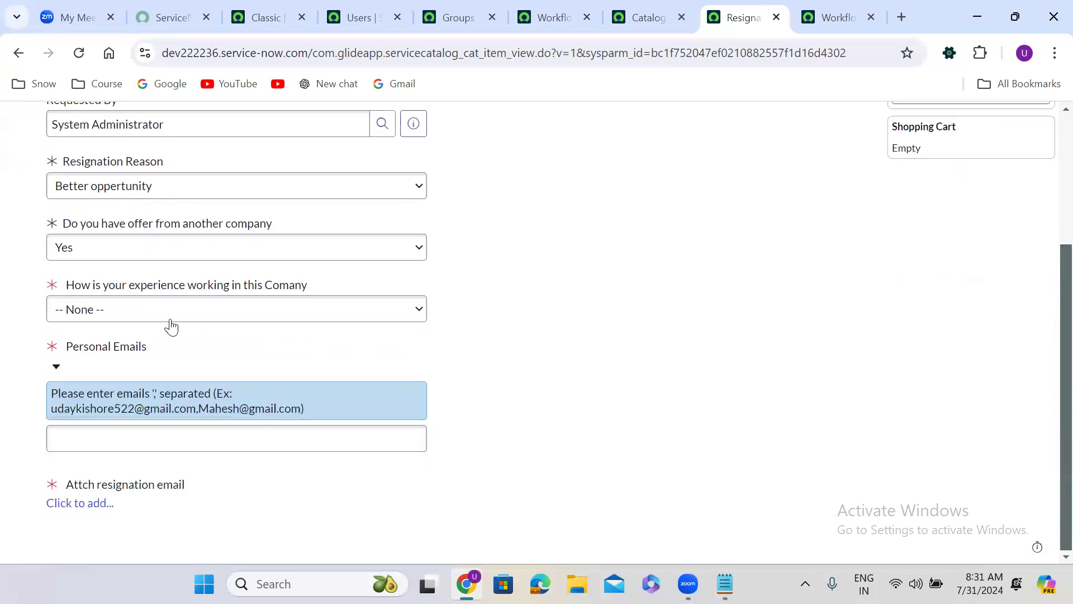
pyautogui.click(171, 318)
pyautogui.click(132, 358)
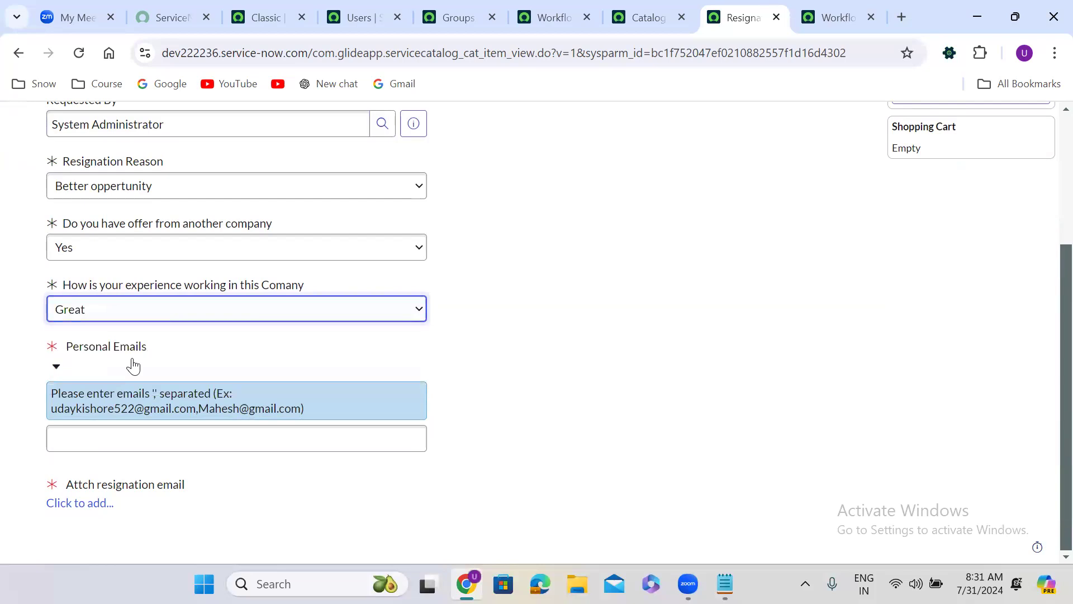
pyautogui.moveTo(54, 410); pyautogui.dragTo(301, 414)
pyautogui.hotkey('ctrl', 'c')
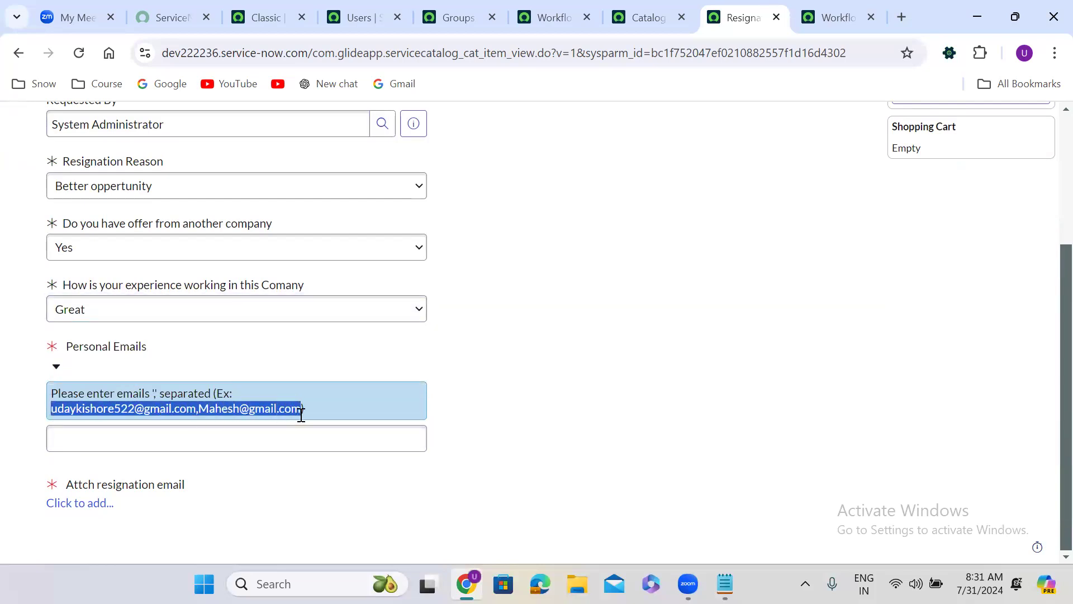
pyautogui.click(217, 449)
pyautogui.hotkey('ctrl', 'v')
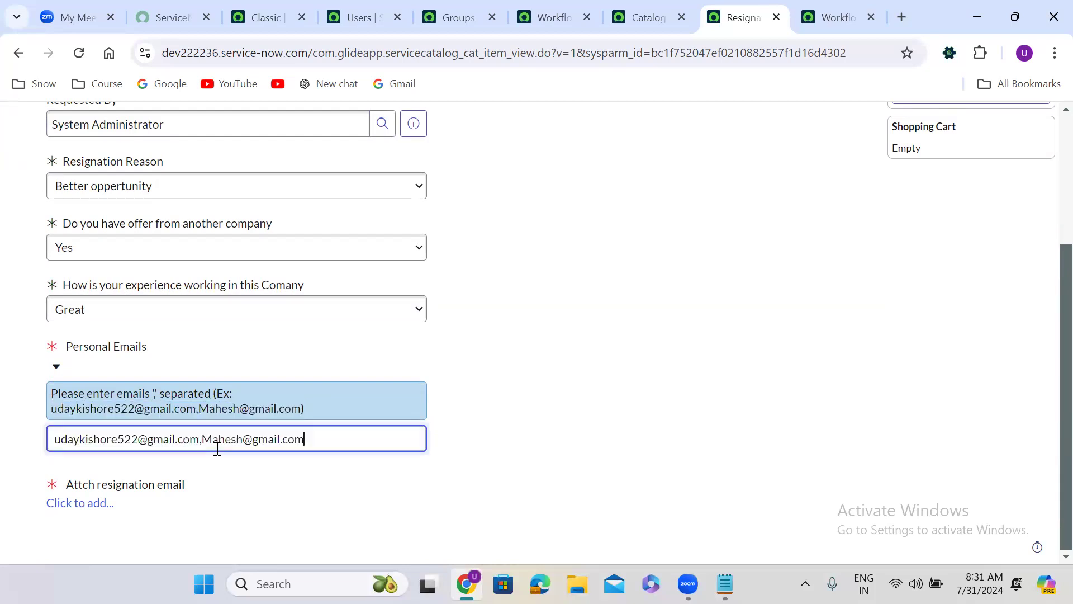
# Step: Attach the file "onsubmit use cases" from the Batch 67 folder as the resignation email
pyautogui.click(90, 504)
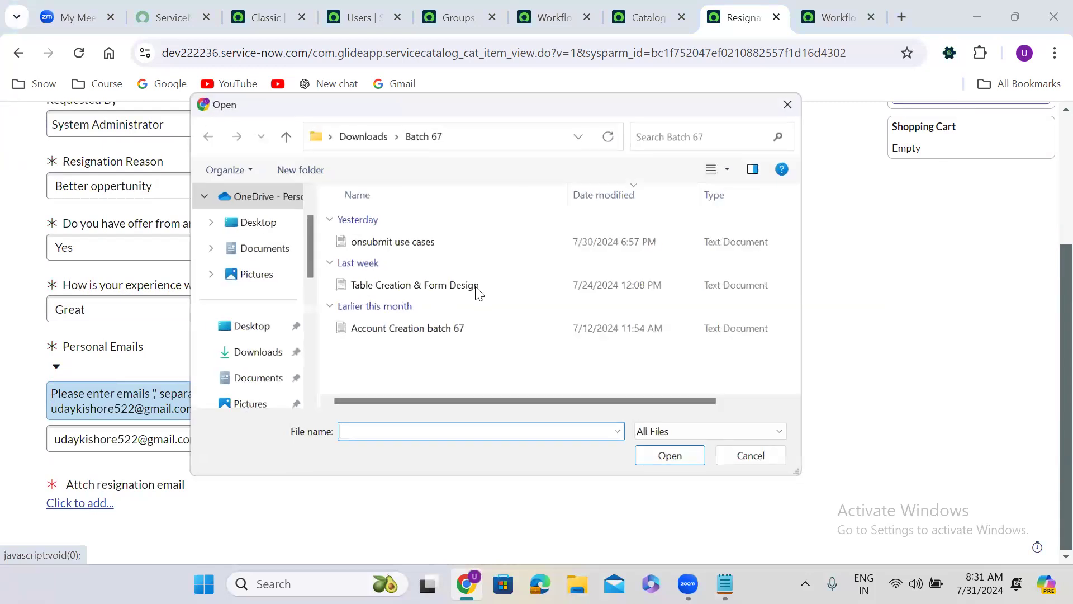
pyautogui.click(400, 241)
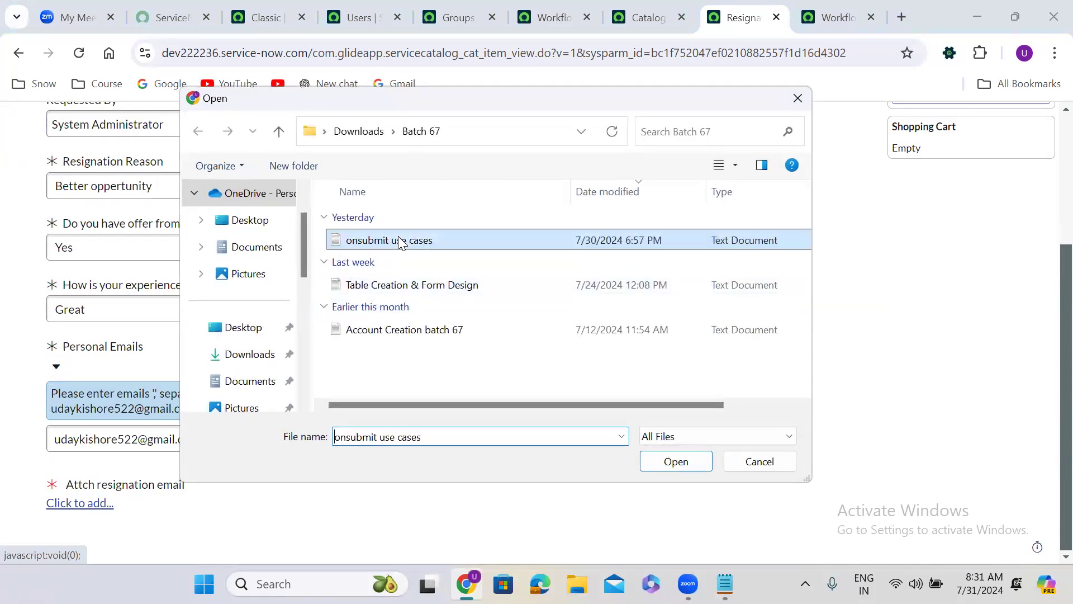
pyautogui.click(677, 462)
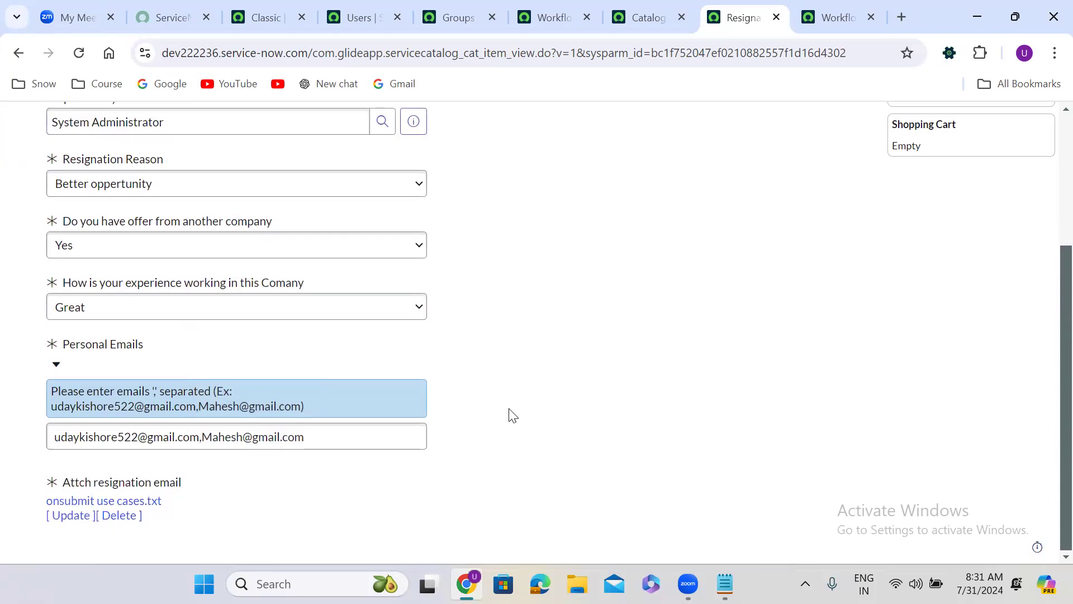
# Step: Order the completed resignation form and open the new requested item at its list of approvers
pyautogui.scroll(4, 512, 415)
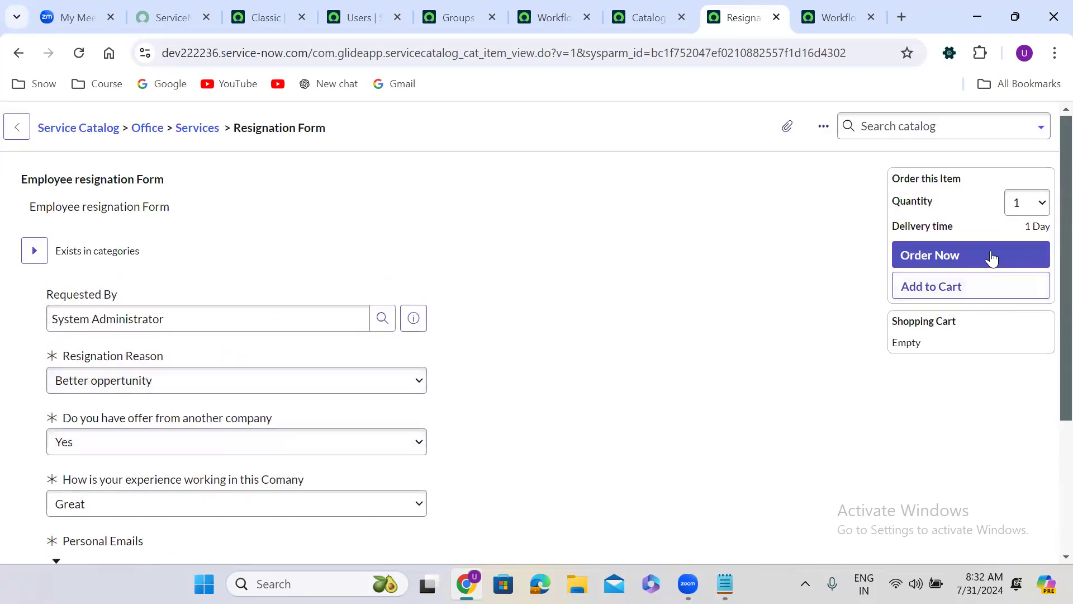
pyautogui.click(956, 256)
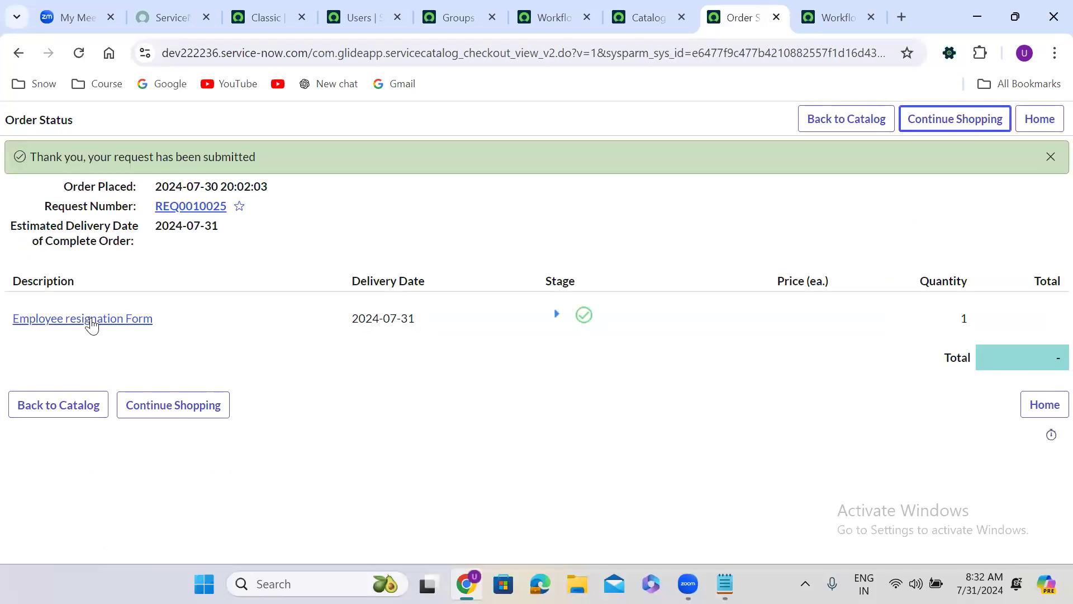
pyautogui.click(85, 321)
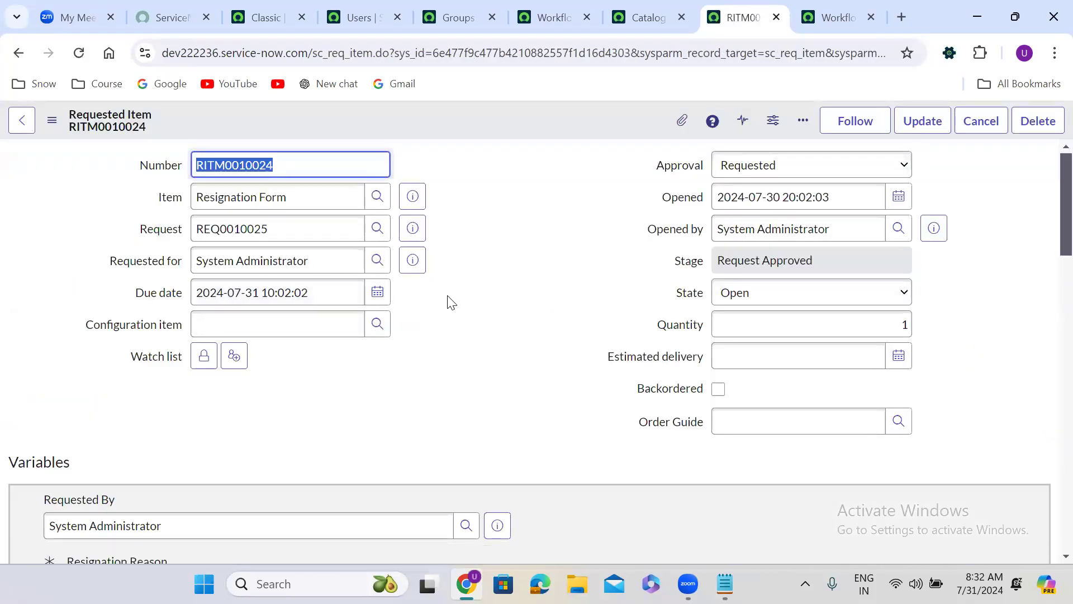
pyautogui.click(451, 303)
pyautogui.scroll(-1, 451, 302)
pyautogui.scroll(-15, 449, 295)
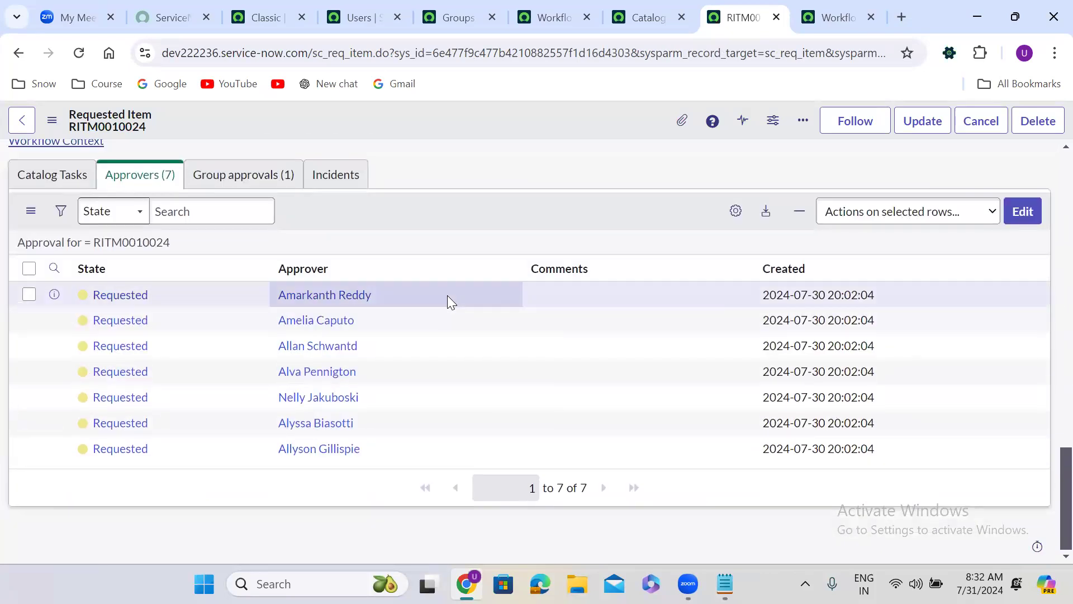
# Step: Add the first user in the collection to the requested item's approvers list and save the change
pyautogui.click(1021, 215)
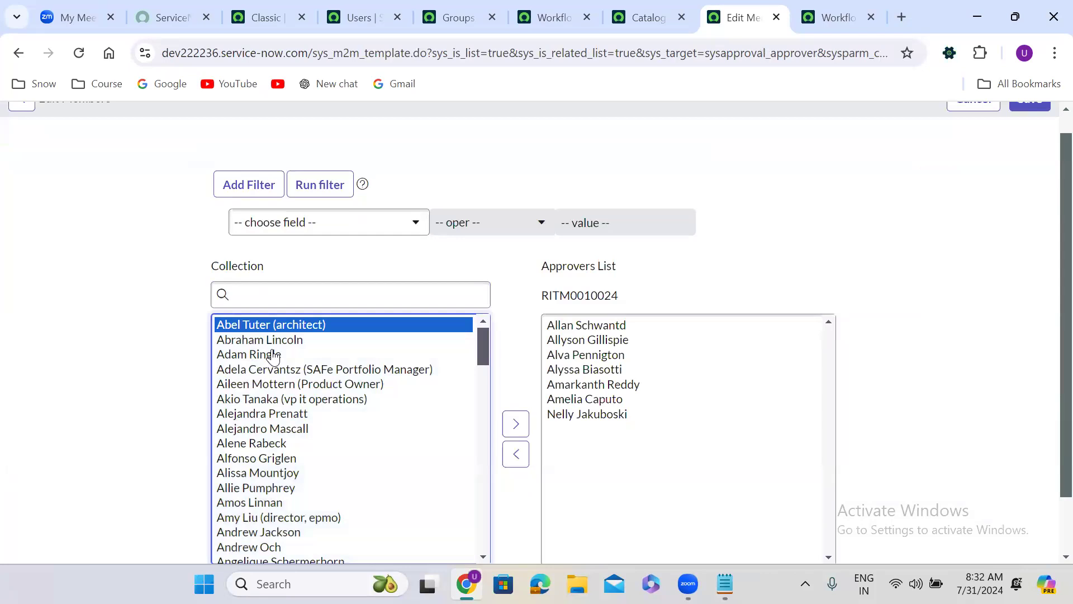
pyautogui.click(514, 431)
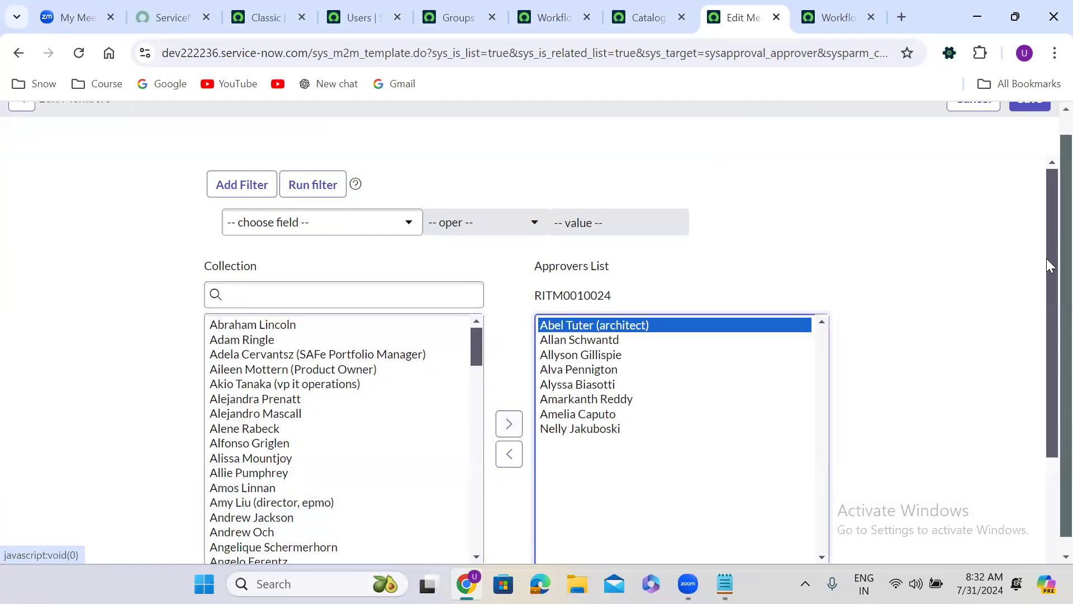
pyautogui.scroll(1, 1049, 125)
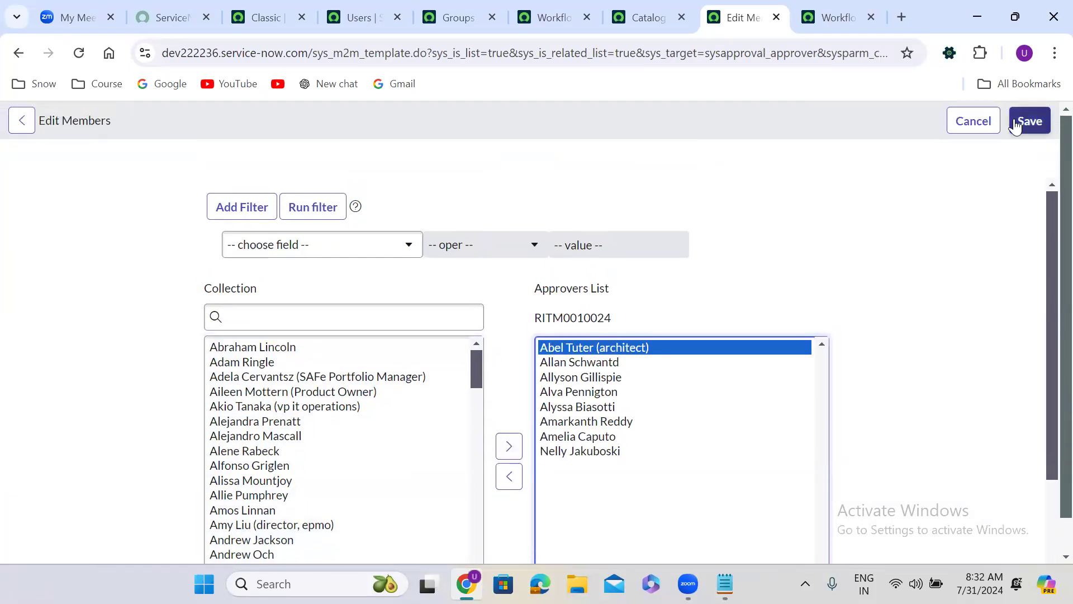
pyautogui.click(1034, 120)
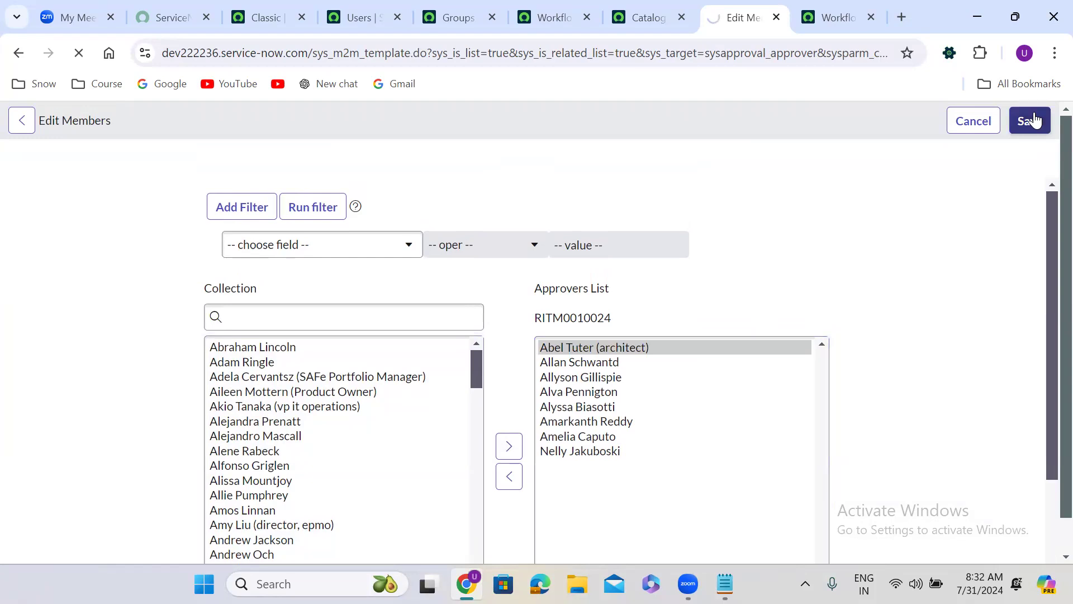
# Step: Change the manually added approver's state to Requested in the requested item's approvers list
pyautogui.scroll(-1, 428, 368)
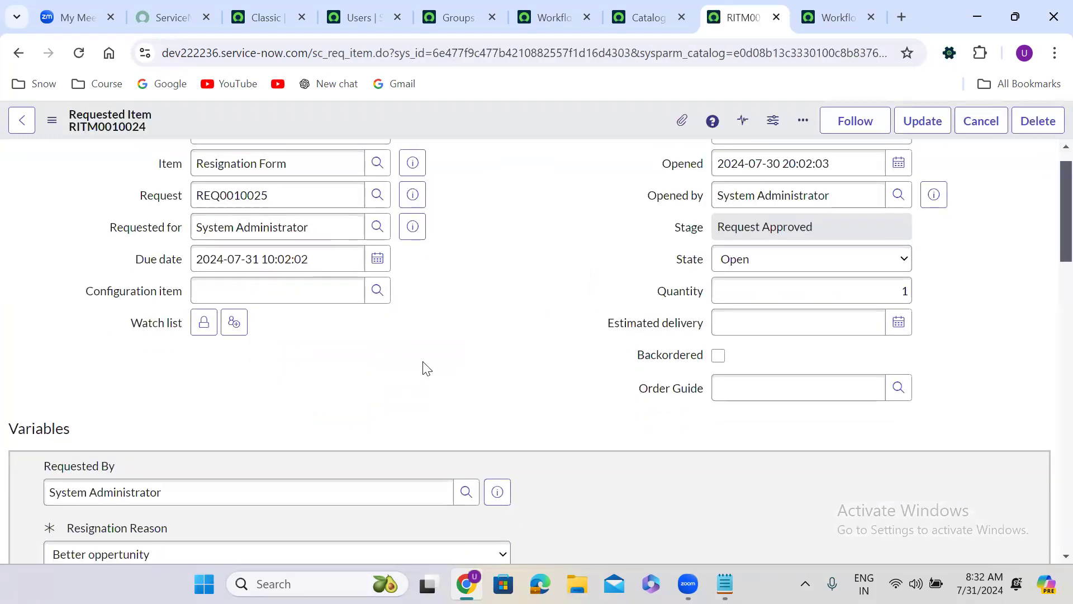
pyautogui.scroll(-15, 423, 366)
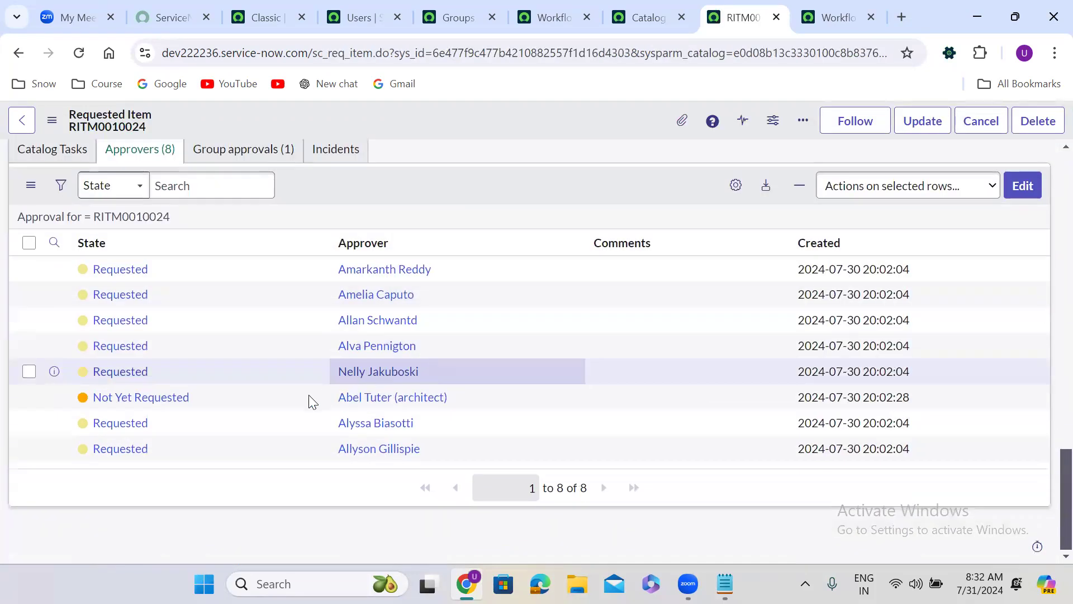
pyautogui.click(211, 400)
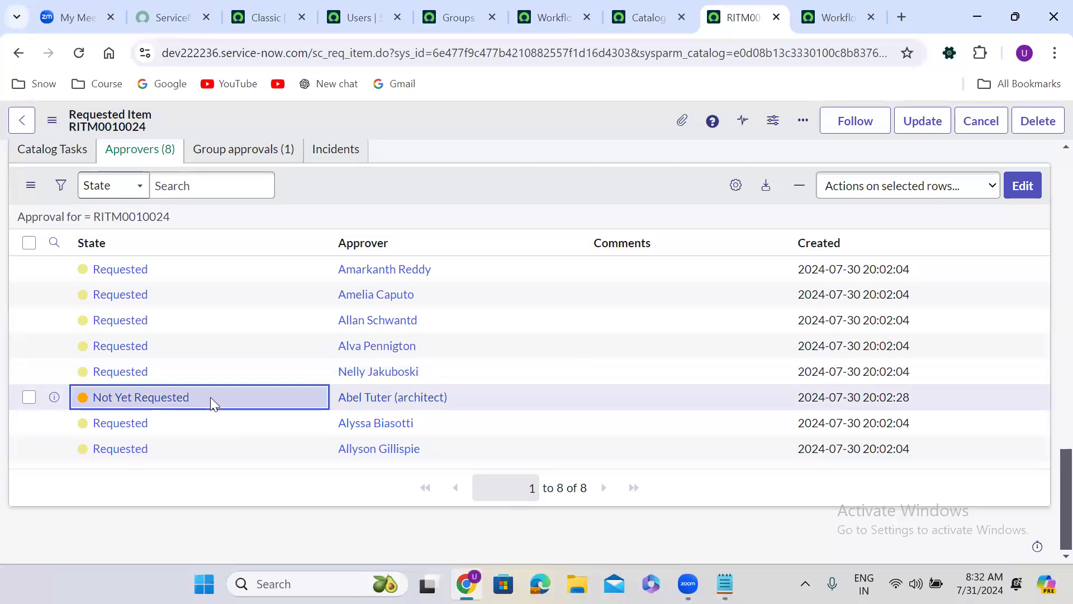
pyautogui.click(210, 396)
pyautogui.click(180, 410)
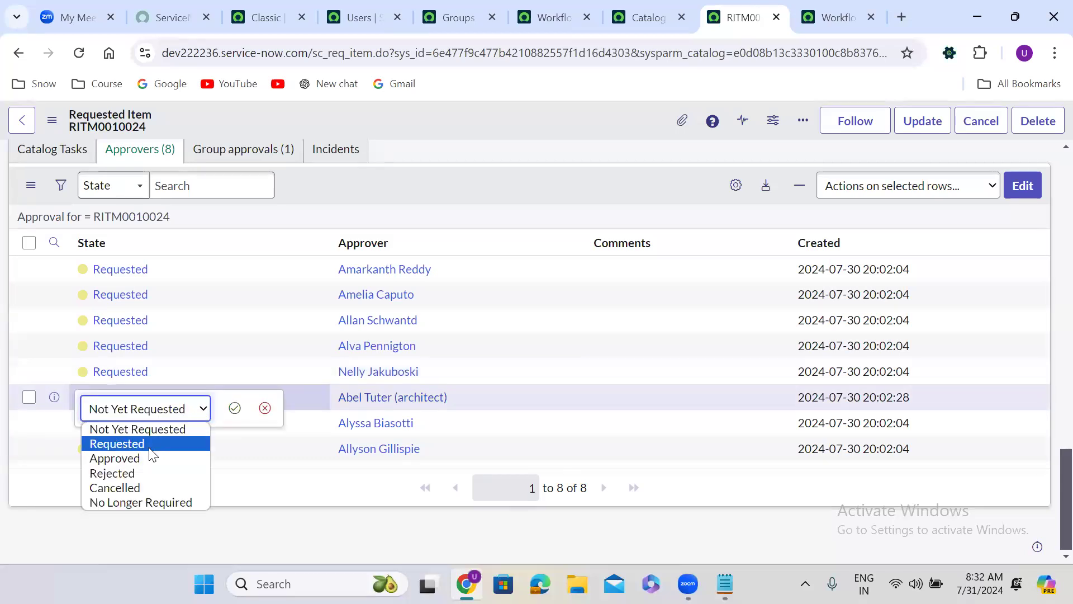
pyautogui.click(149, 447)
pyautogui.click(234, 408)
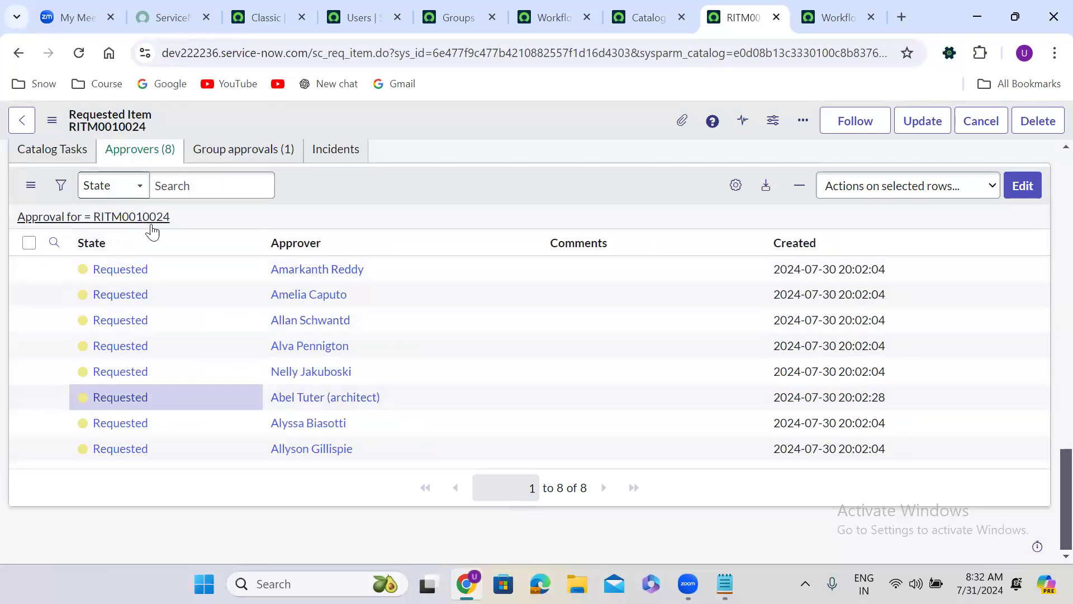
# Step: Approve the requested item on behalf of the first approver in the list
pyautogui.click(177, 274)
pyautogui.click(162, 269)
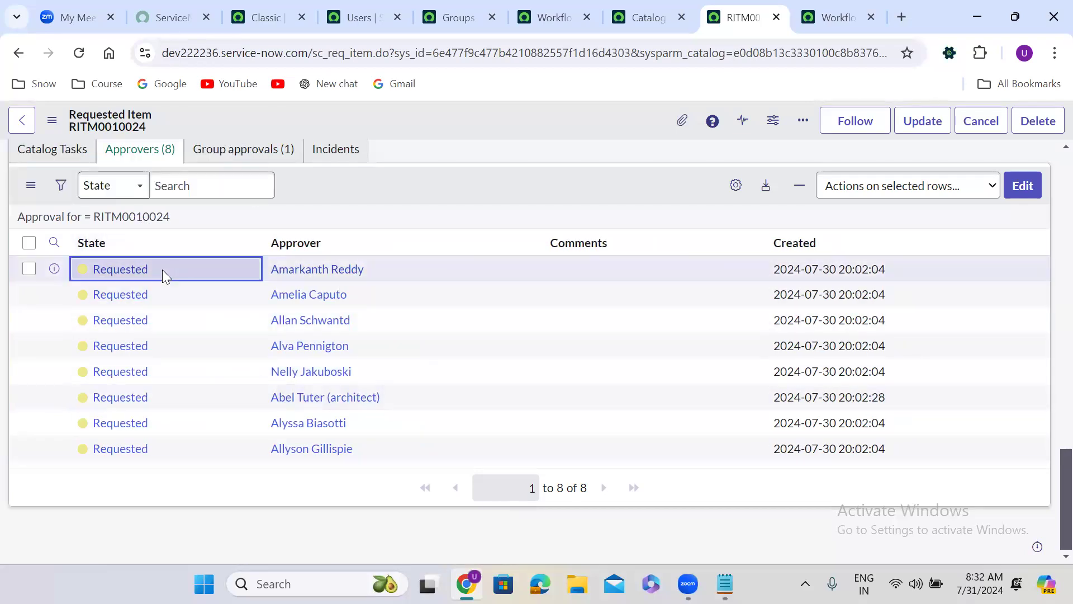
pyautogui.rightClick(170, 269)
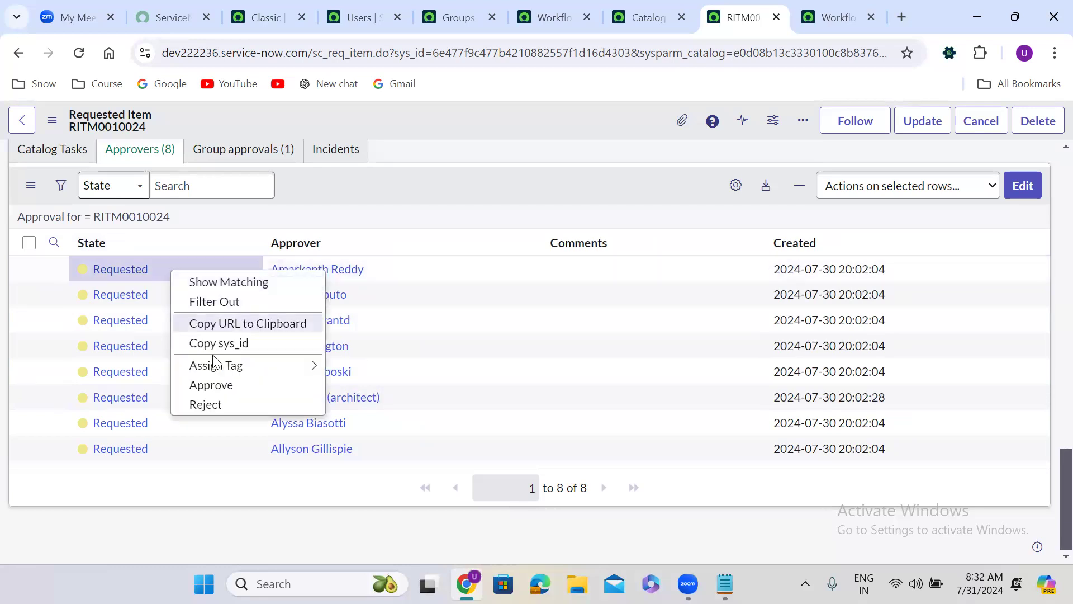
pyautogui.click(226, 389)
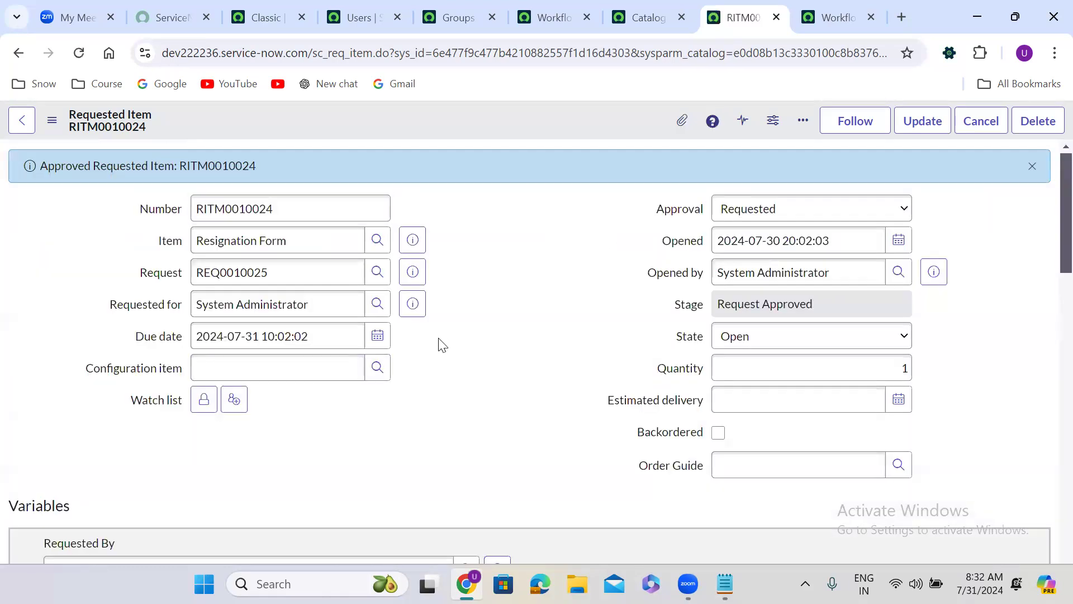
# Step: Approve the request of the fifth approver in the list and dismiss the approval message
pyautogui.scroll(-10, 441, 340)
pyautogui.scroll(-10, 439, 338)
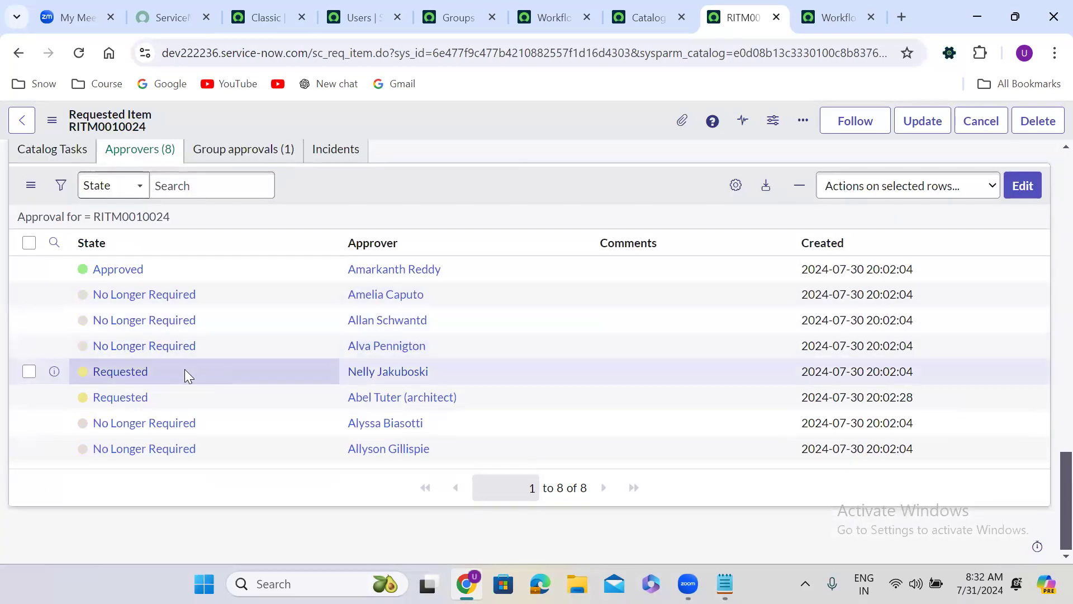
pyautogui.rightClick(186, 371)
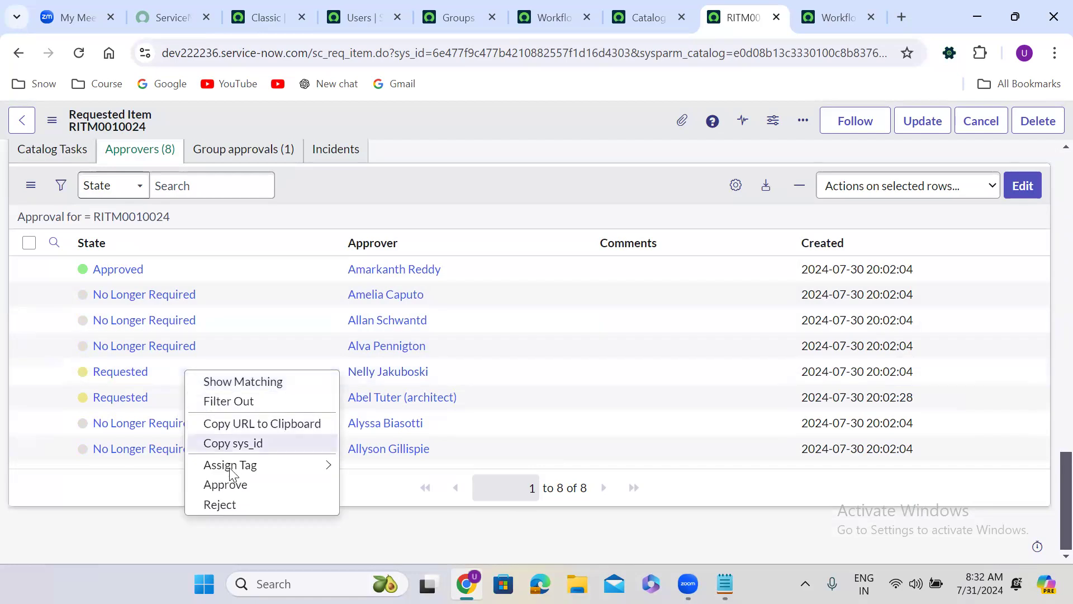
pyautogui.click(225, 485)
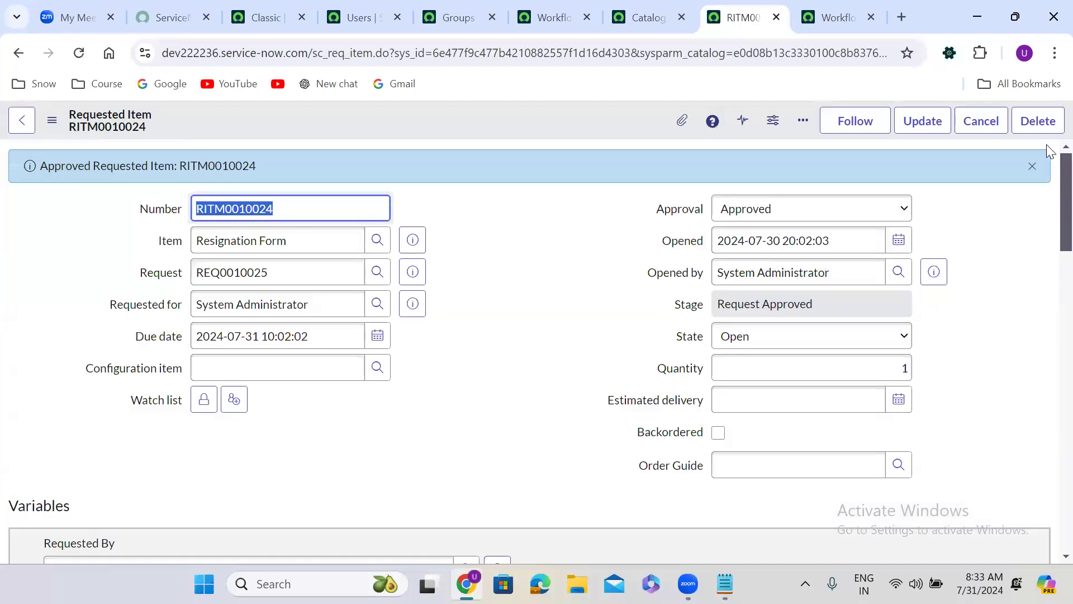
pyautogui.click(1032, 166)
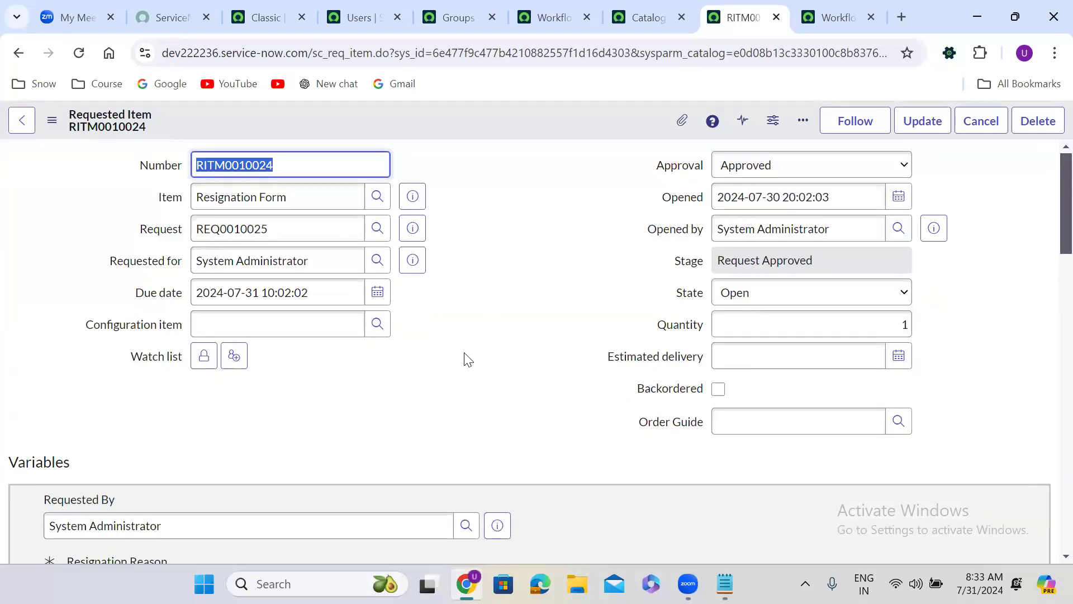
# Step: Check the approver states of the requested item and view its running workflow diagram, then return to the item
pyautogui.scroll(-10, 467, 358)
pyautogui.scroll(-12, 465, 352)
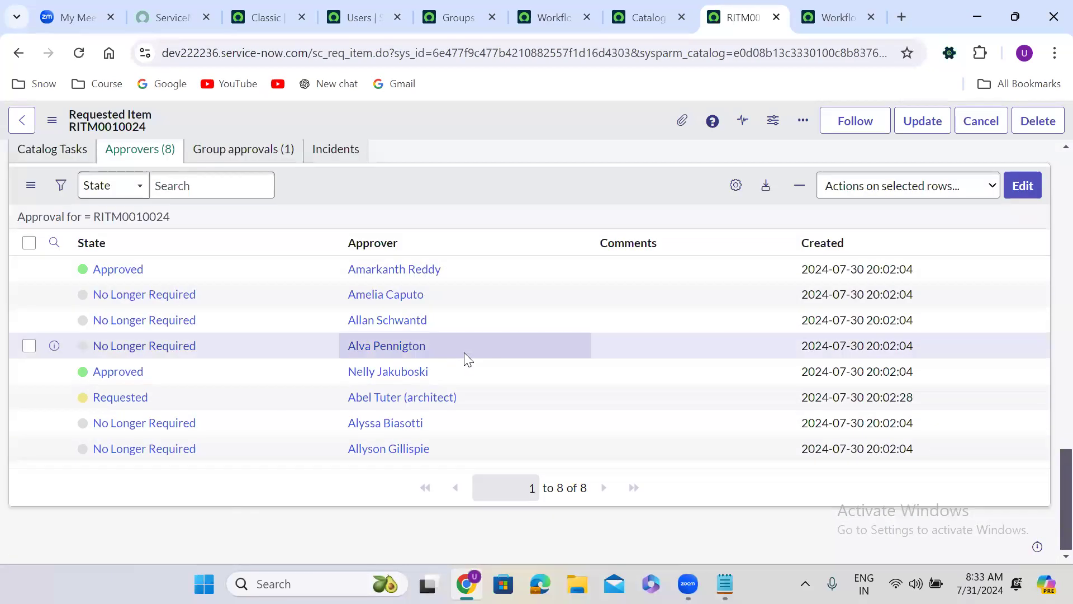
pyautogui.scroll(1, 464, 352)
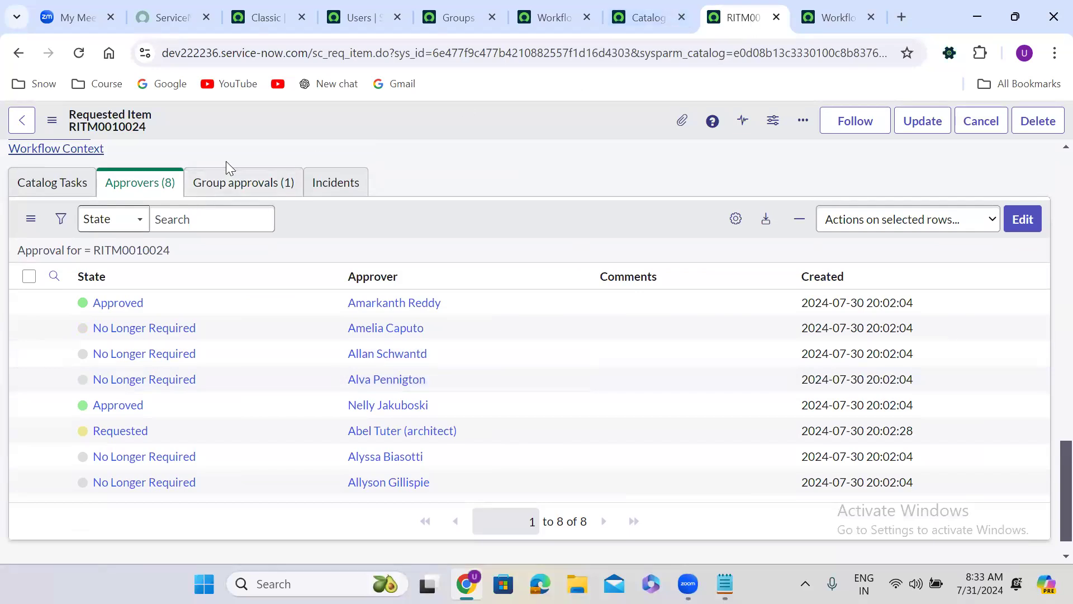
pyautogui.scroll(1, 226, 163)
pyautogui.click(36, 165)
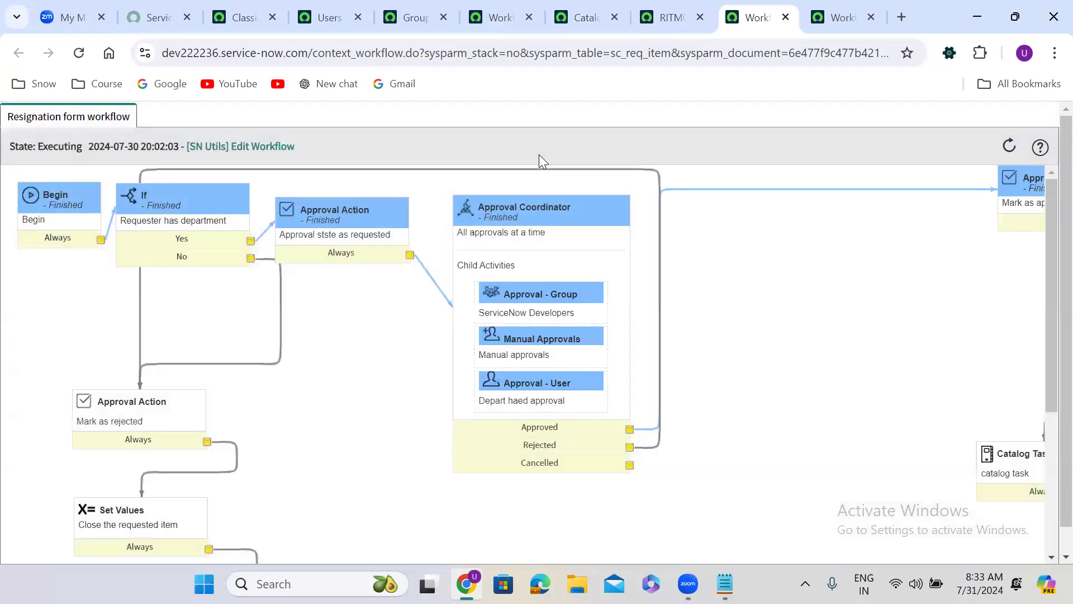
pyautogui.click(870, 17)
pyautogui.click(736, 4)
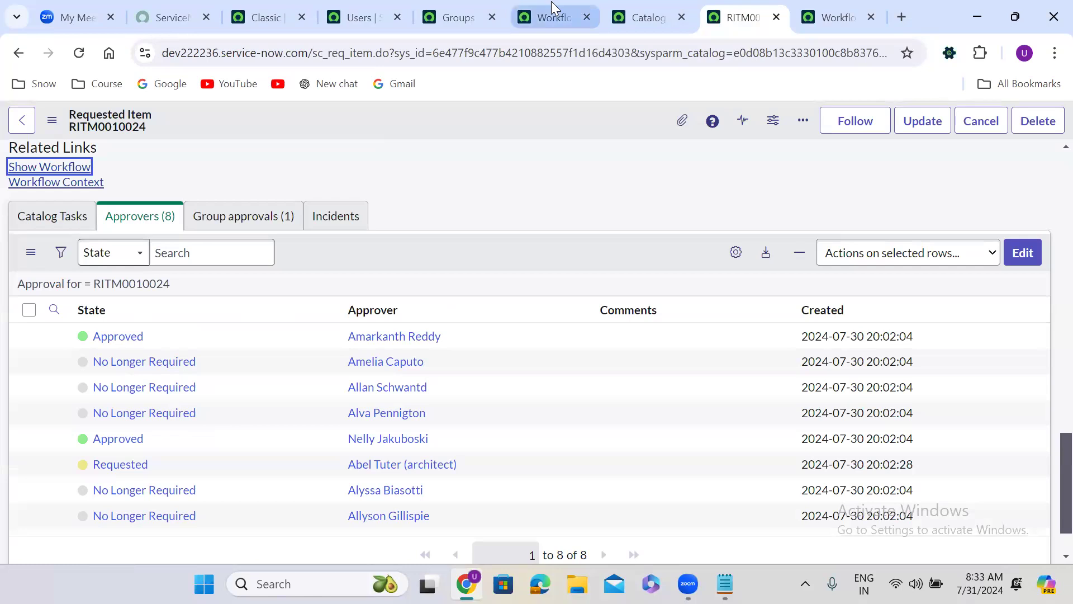
# Step: Switch to the checked-out Resignation form workflow and view the Approved condition of the Approval Coordinator
pyautogui.click(552, 7)
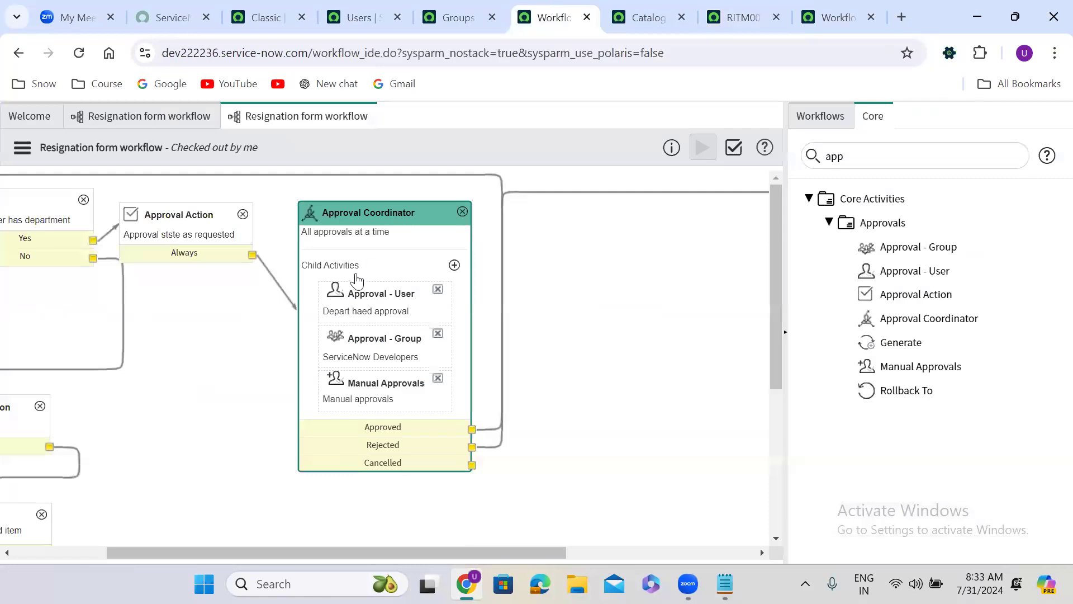
pyautogui.scroll(-1, 364, 391)
pyautogui.doubleClick(364, 391)
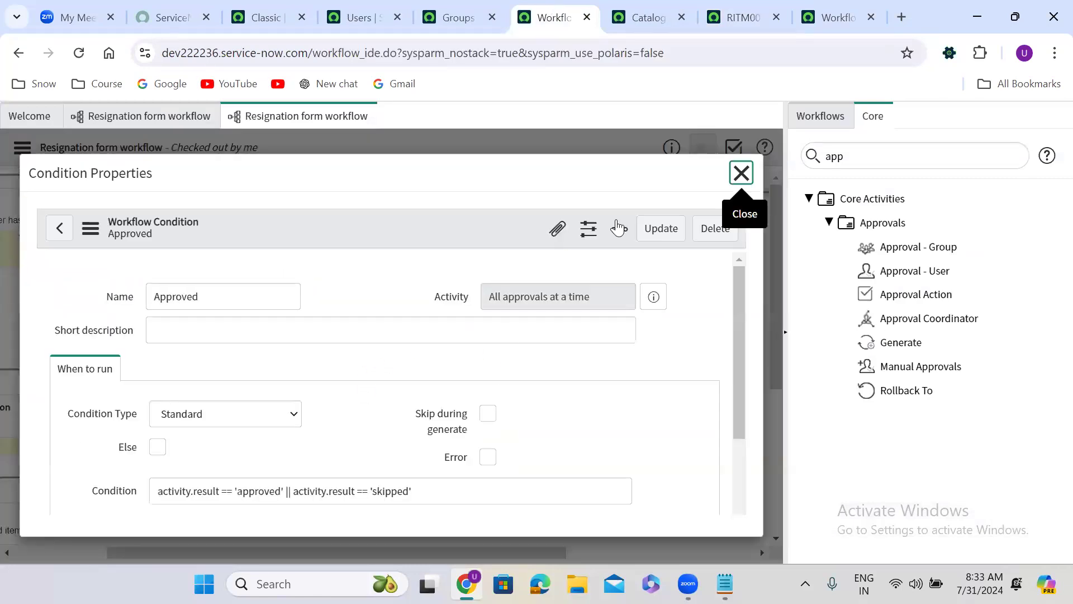
pyautogui.click(741, 173)
pyautogui.moveTo(346, 371); pyautogui.dragTo(349, 386)
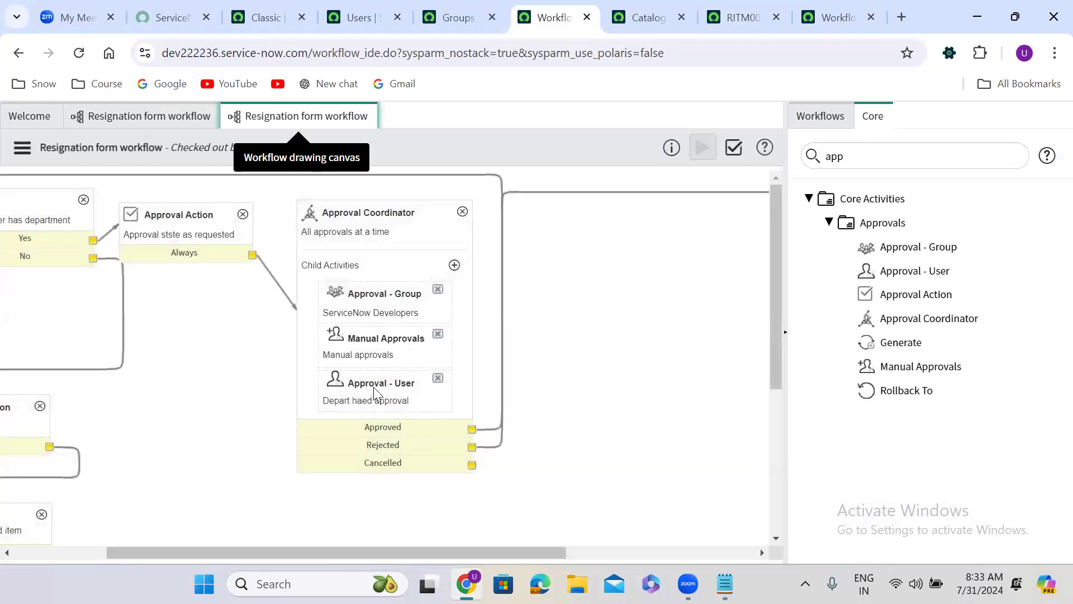
pyautogui.doubleClick(382, 426)
pyautogui.click(740, 173)
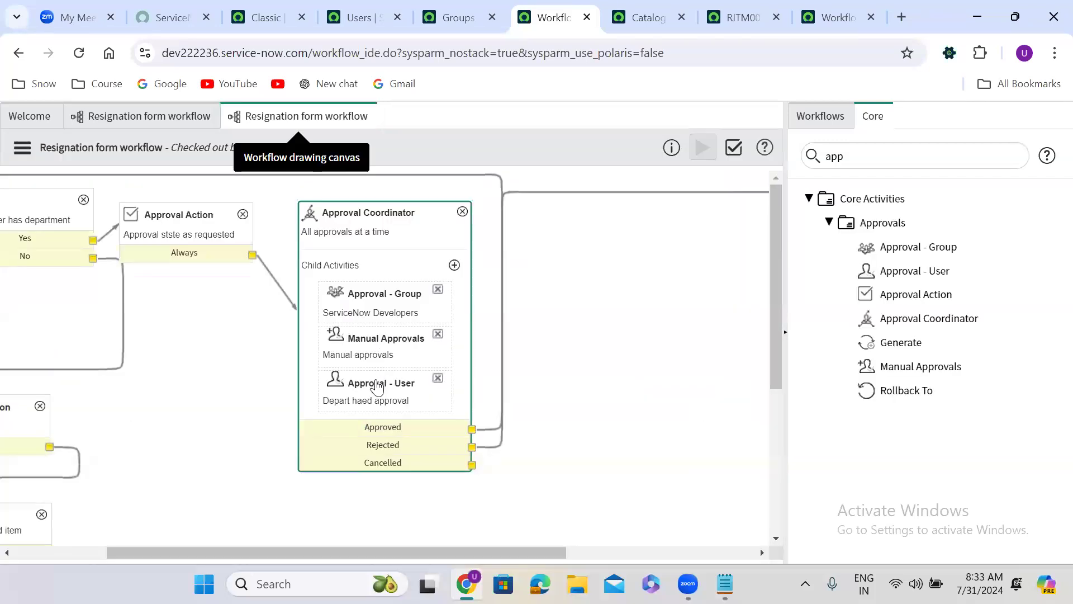
# Step: Examine the approval conditions in the Approval - User child activity's properties and close them
pyautogui.scroll(-1, 378, 386)
pyautogui.doubleClick(371, 364)
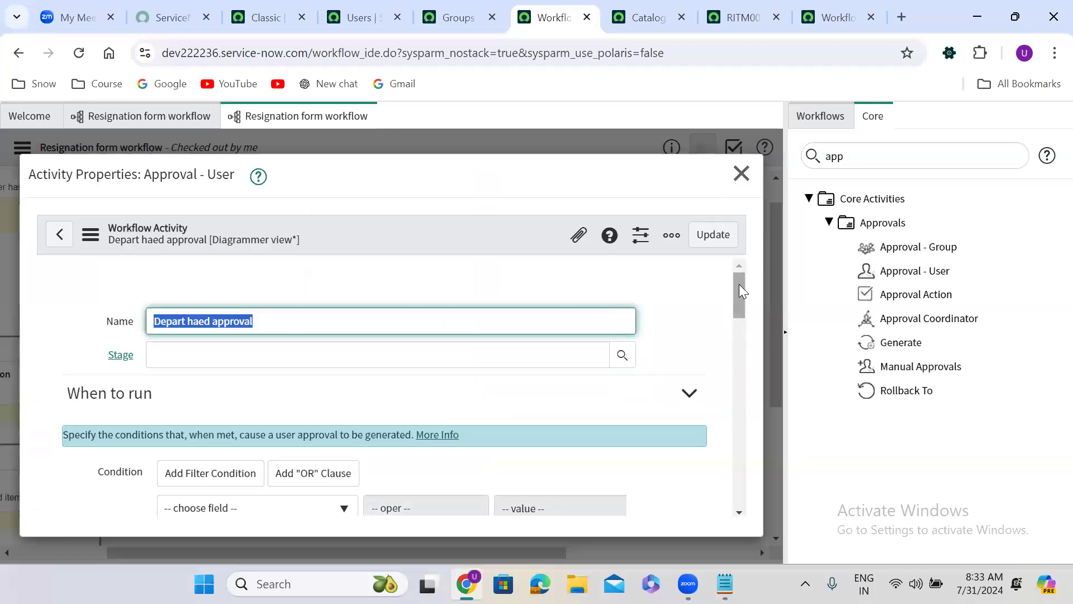
pyautogui.moveTo(739, 283); pyautogui.dragTo(732, 398)
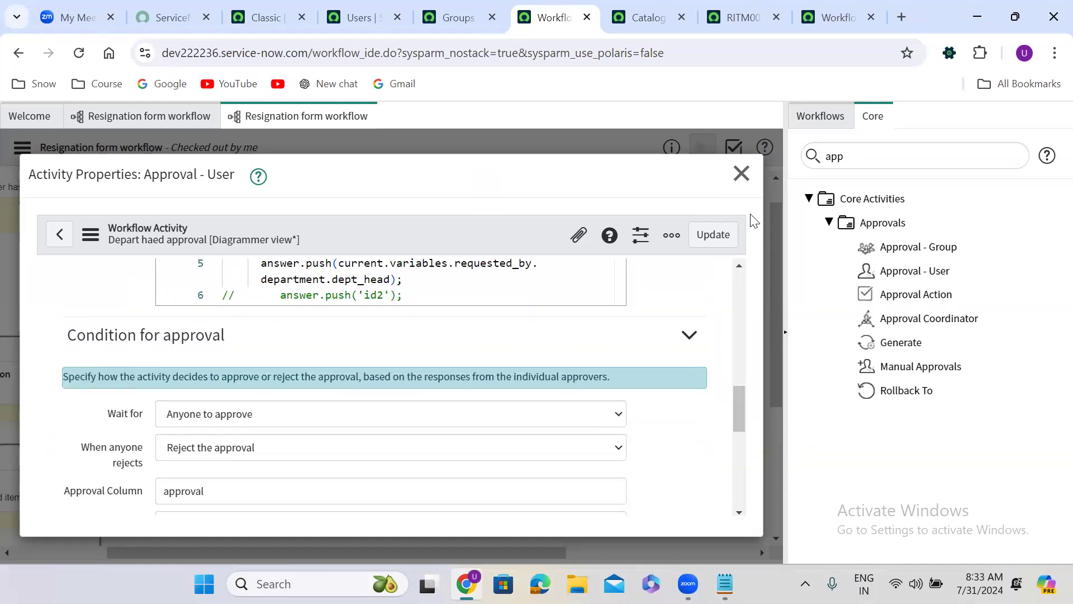
pyautogui.click(742, 177)
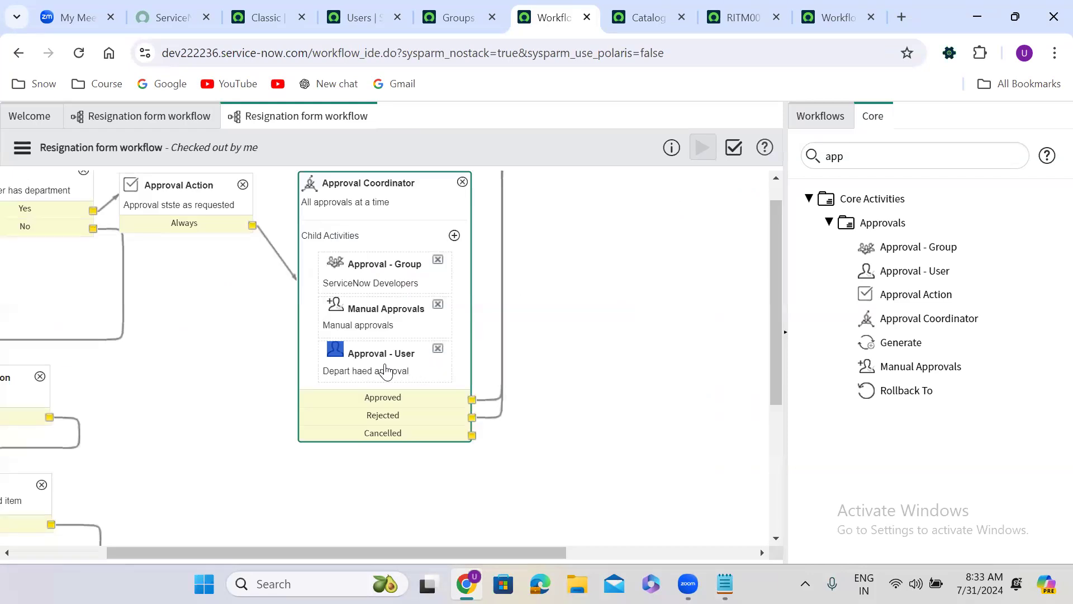
pyautogui.doubleClick(372, 318)
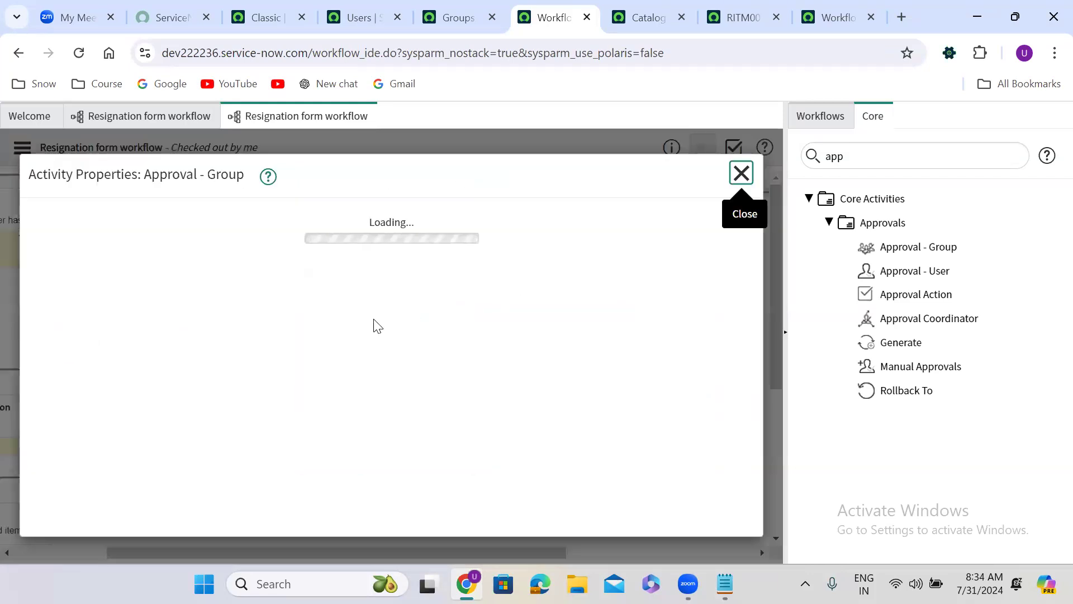
pyautogui.click(741, 173)
pyautogui.click(383, 360)
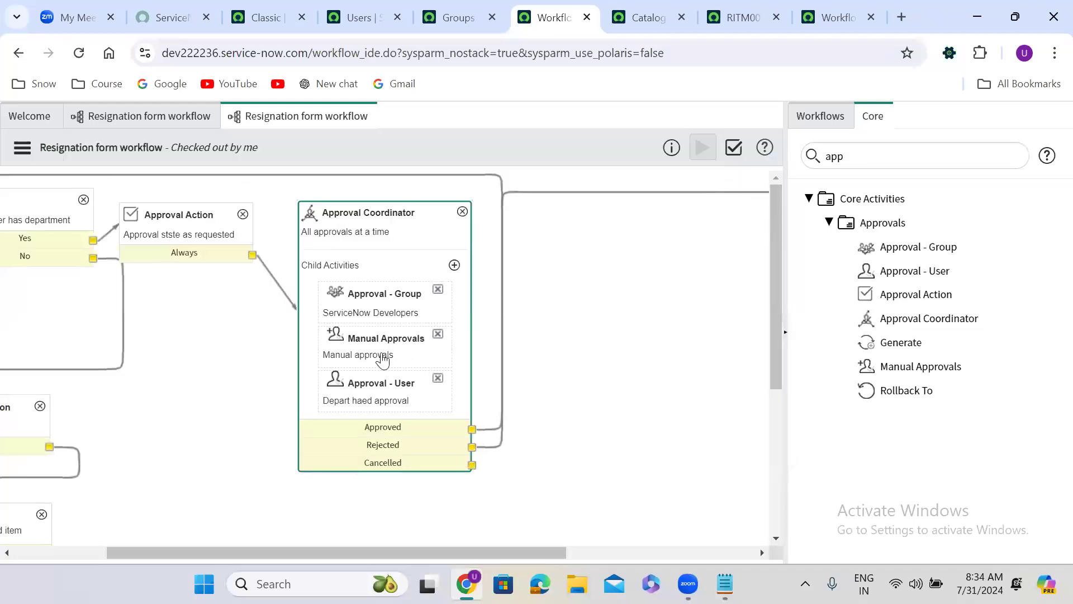
# Step: Set the Manual Approvals activity to wait for "All manual user and group approvals" and update it
pyautogui.doubleClick(360, 358)
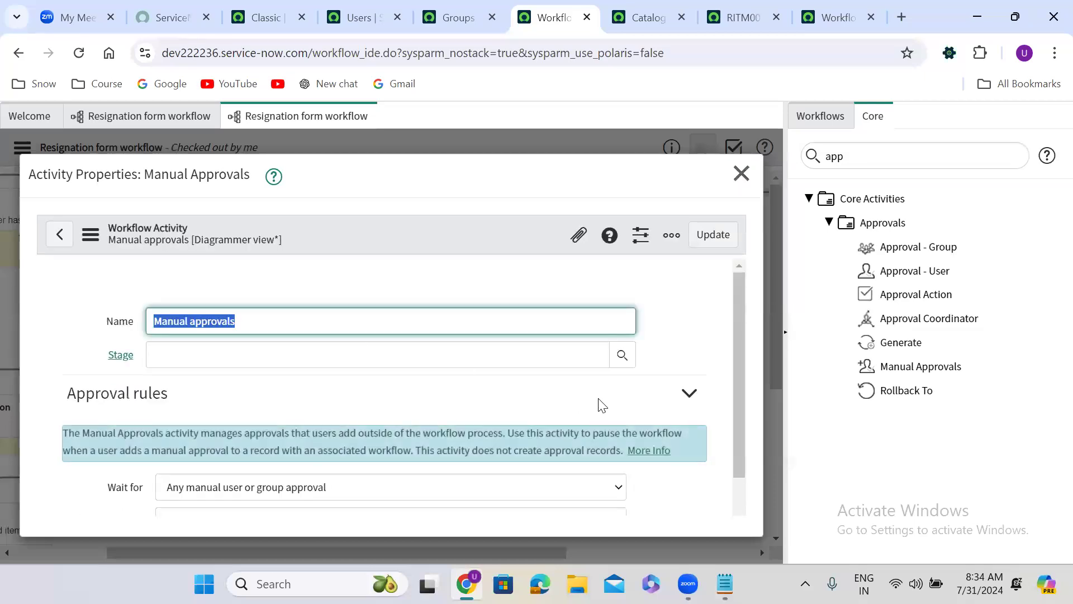
pyautogui.moveTo(738, 311); pyautogui.dragTo(732, 402)
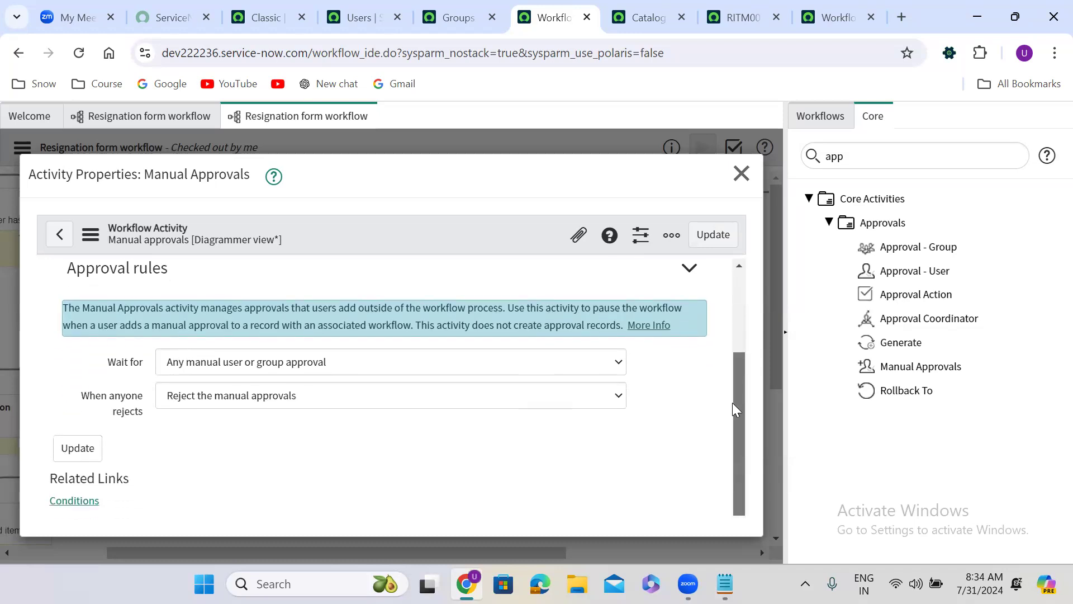
pyautogui.click(271, 363)
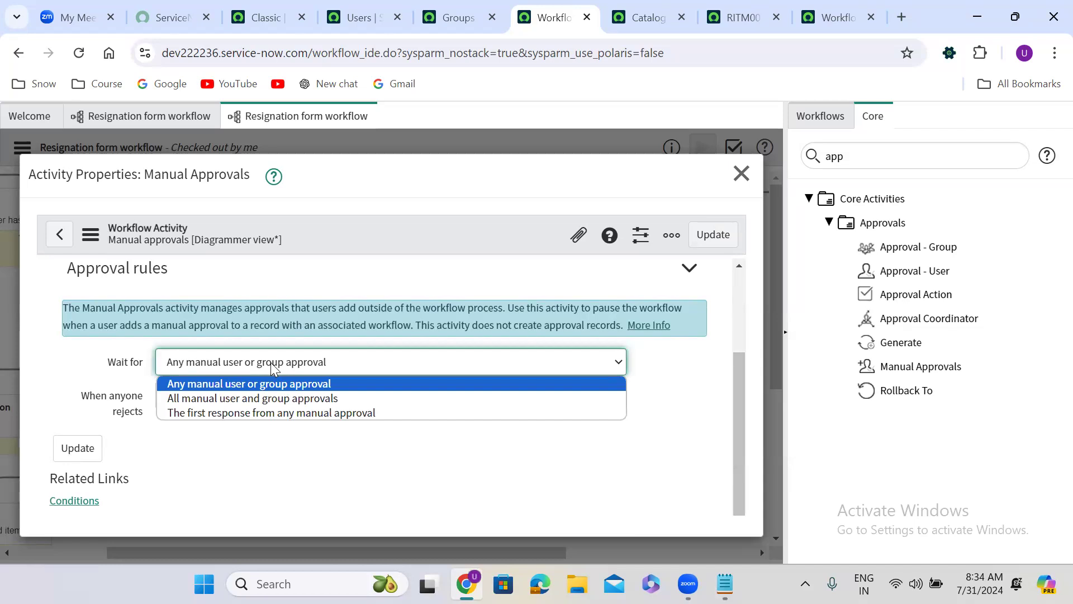
pyautogui.click(270, 362)
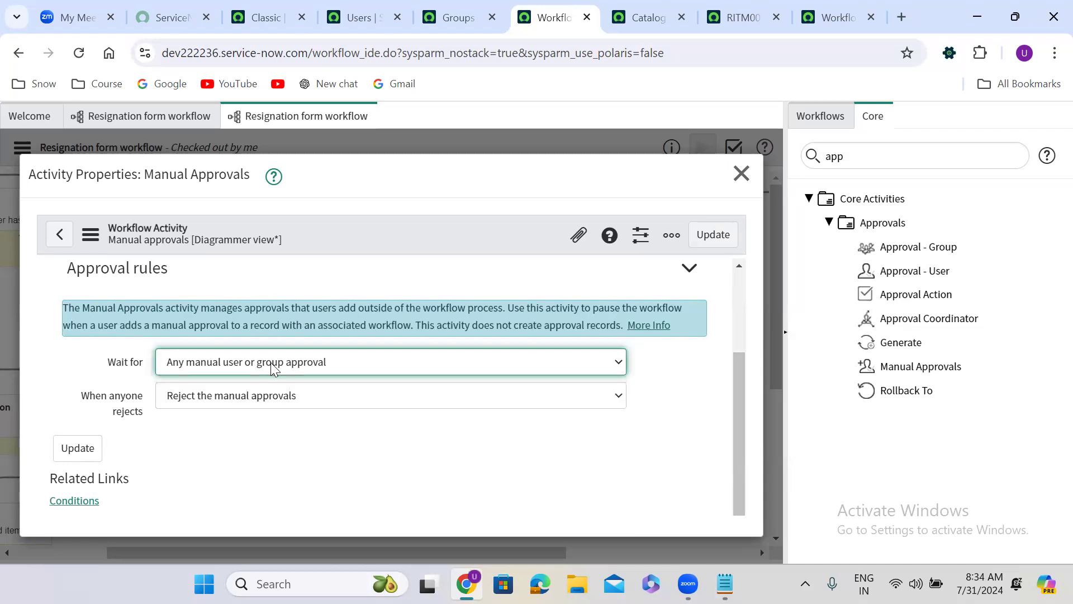
pyautogui.click(220, 362)
pyautogui.click(221, 362)
pyautogui.click(220, 362)
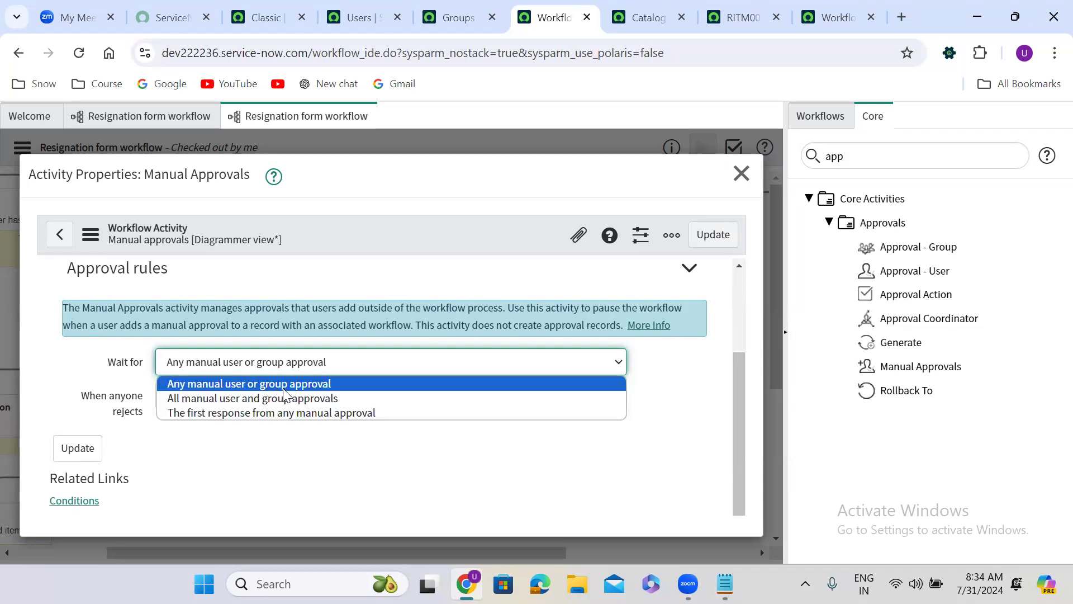
pyautogui.click(235, 399)
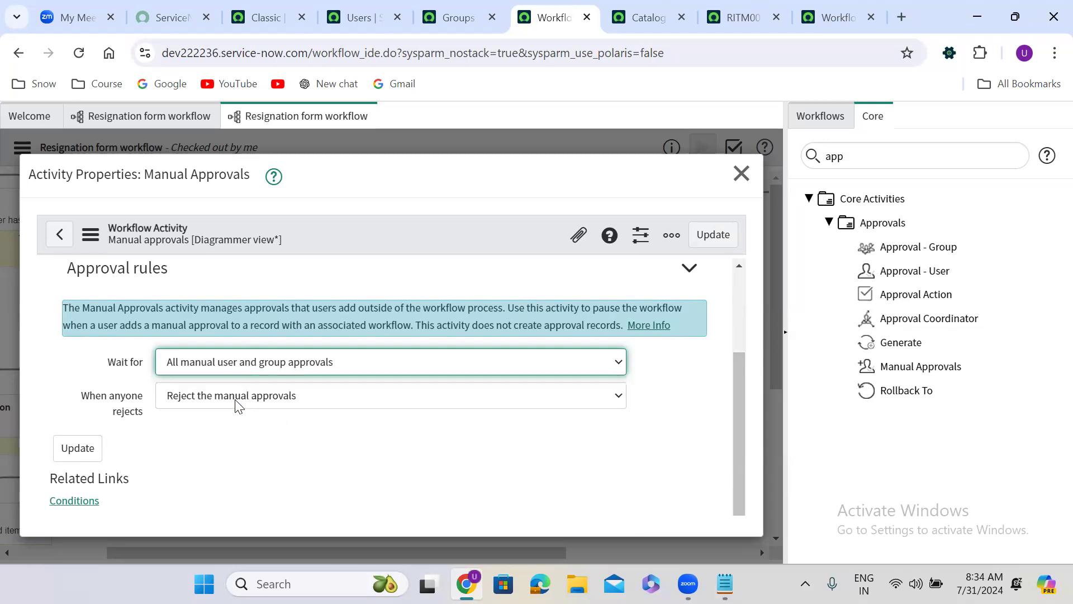
pyautogui.click(705, 236)
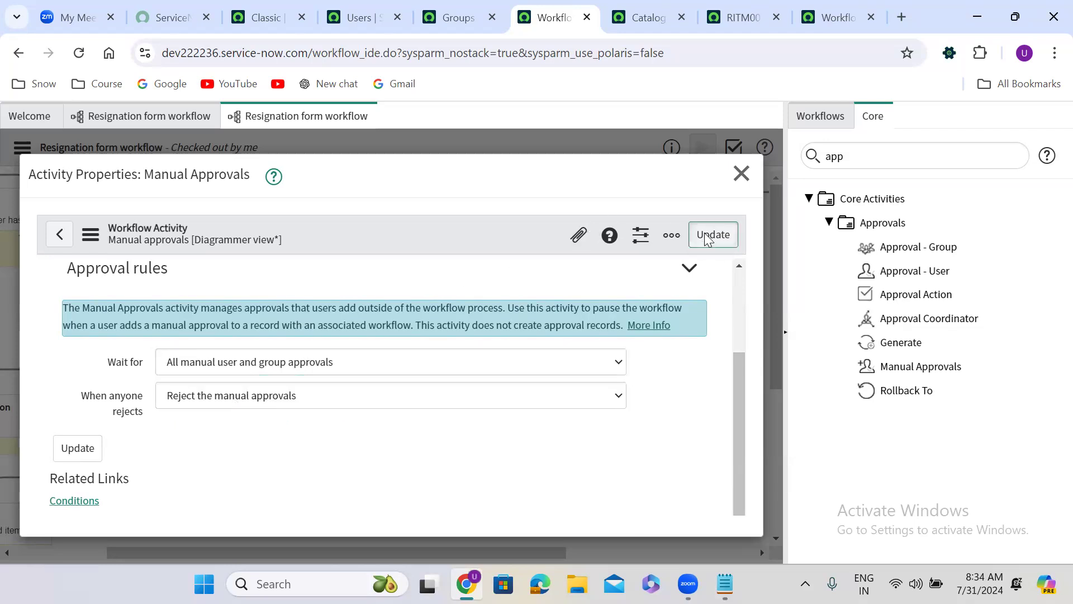
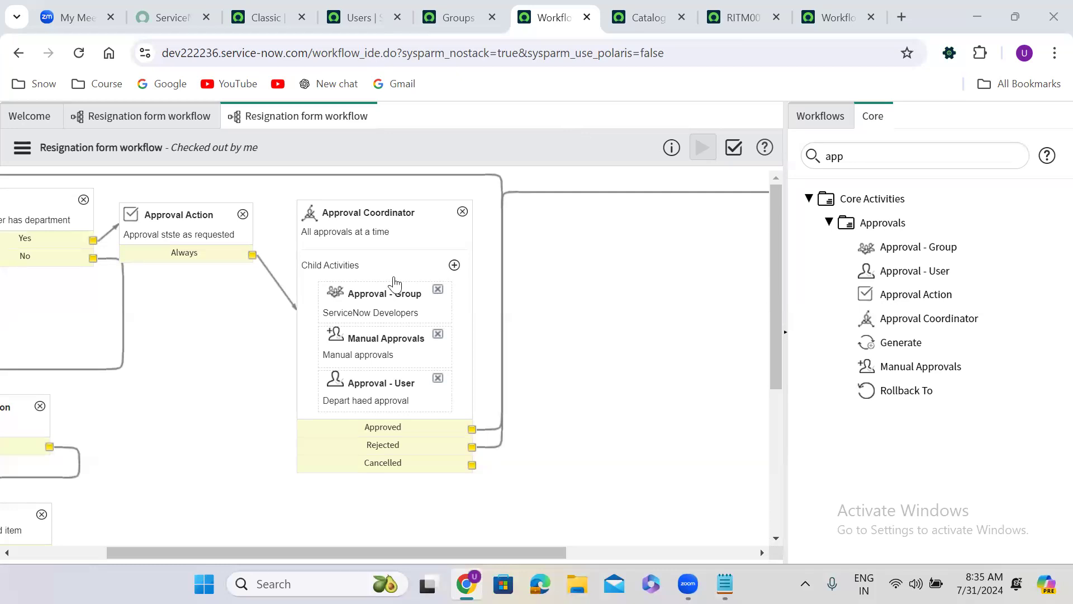
# Step: Open the properties of the "Requester has department" If activity at its condition script
pyautogui.moveTo(136, 538); pyautogui.dragTo(17, 564)
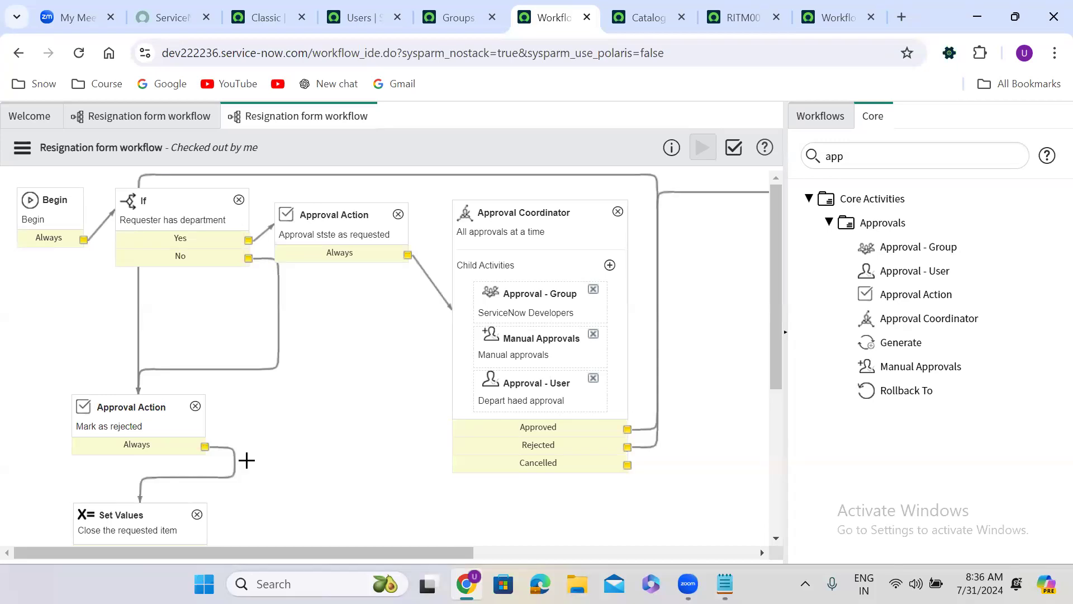
pyautogui.click(56, 221)
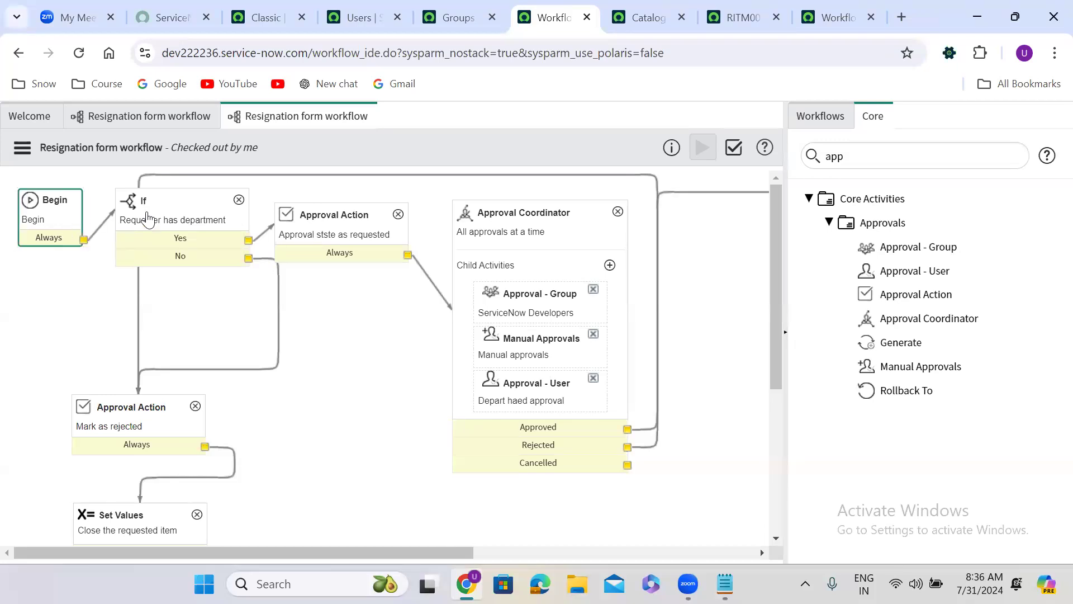
pyautogui.click(147, 219)
pyautogui.click(338, 234)
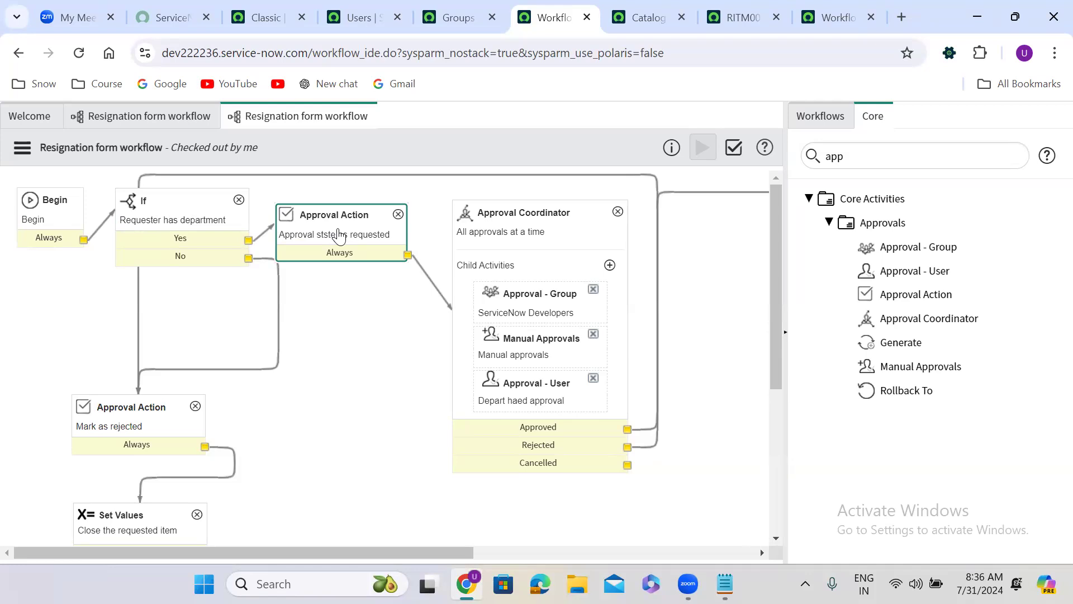
pyautogui.doubleClick(178, 224)
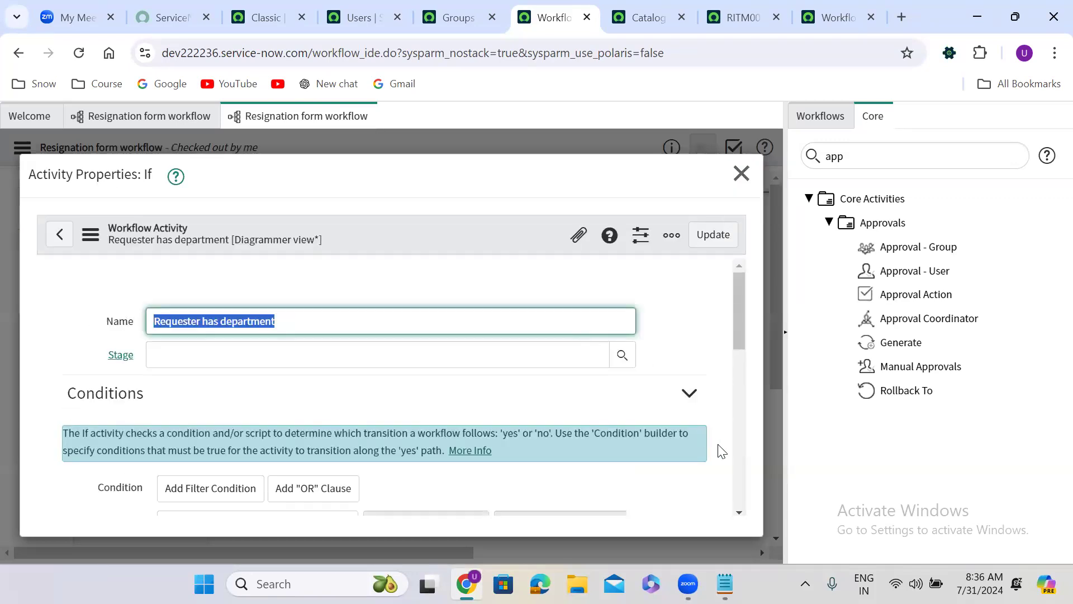
pyautogui.scroll(-10, 733, 491)
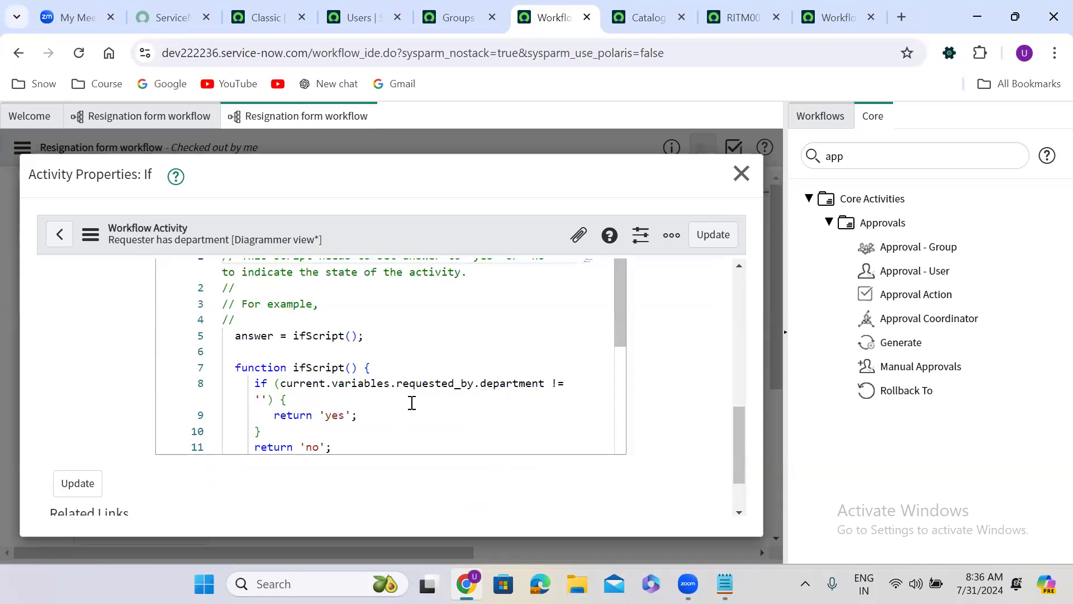
# Step: Add the line workflow.scratchpad.pm = 'Narendra Modi'; before return 'yes' in the If activity's department check
pyautogui.click(302, 402)
pyautogui.press('Return')
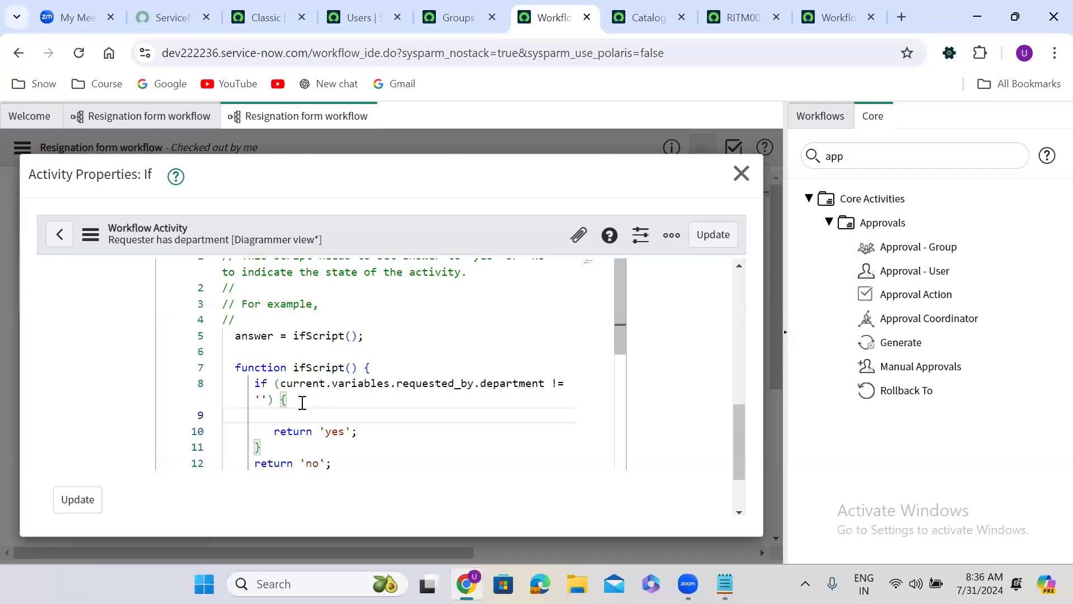
pyautogui.write('wo')
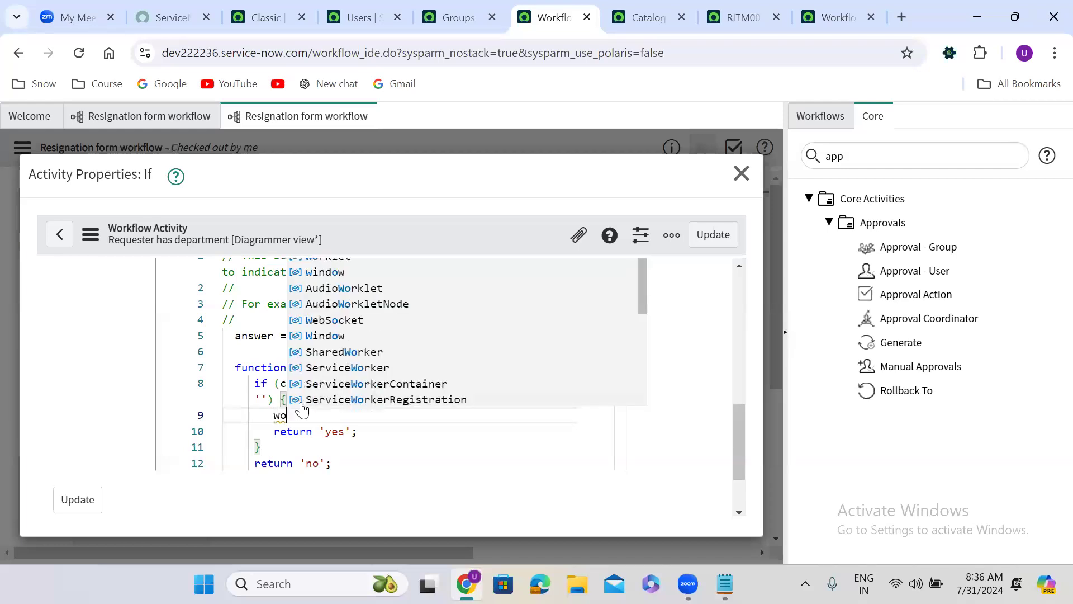
pyautogui.write('rkflo')
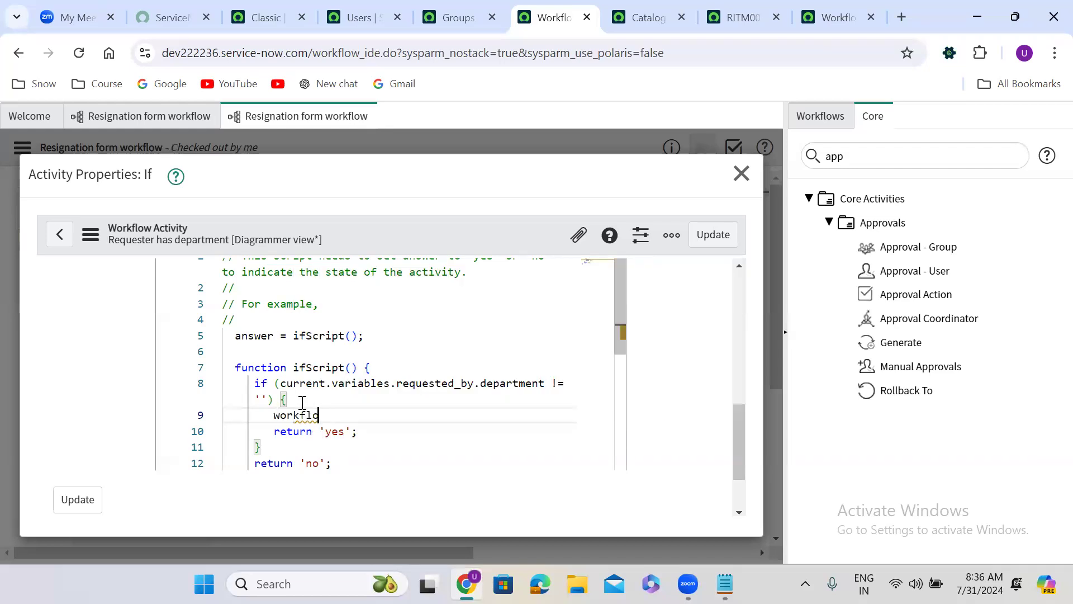
pyautogui.write('w.sc')
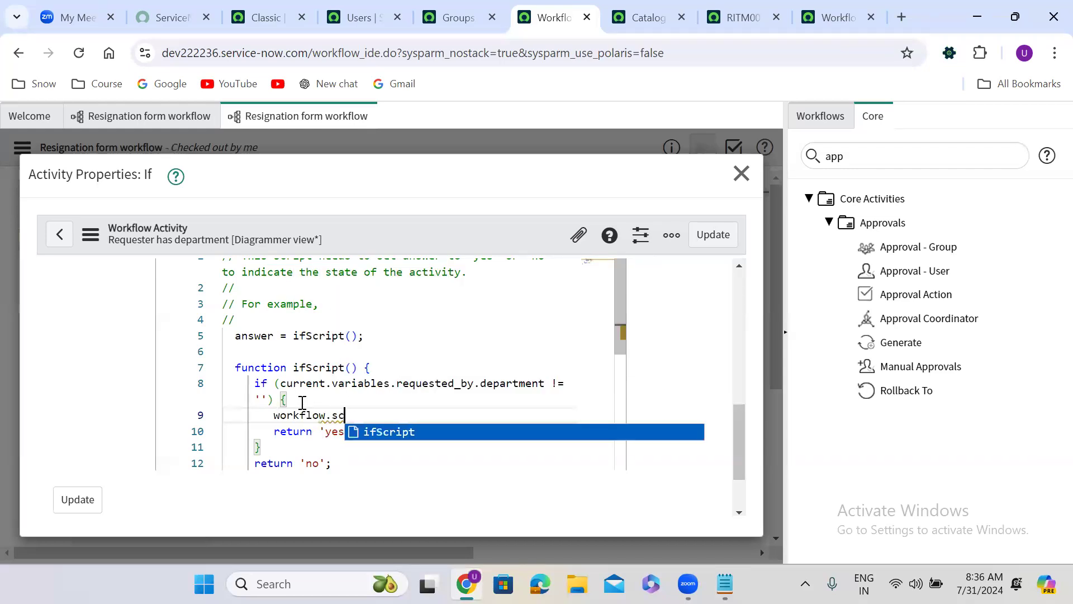
pyautogui.write('ratchpad')
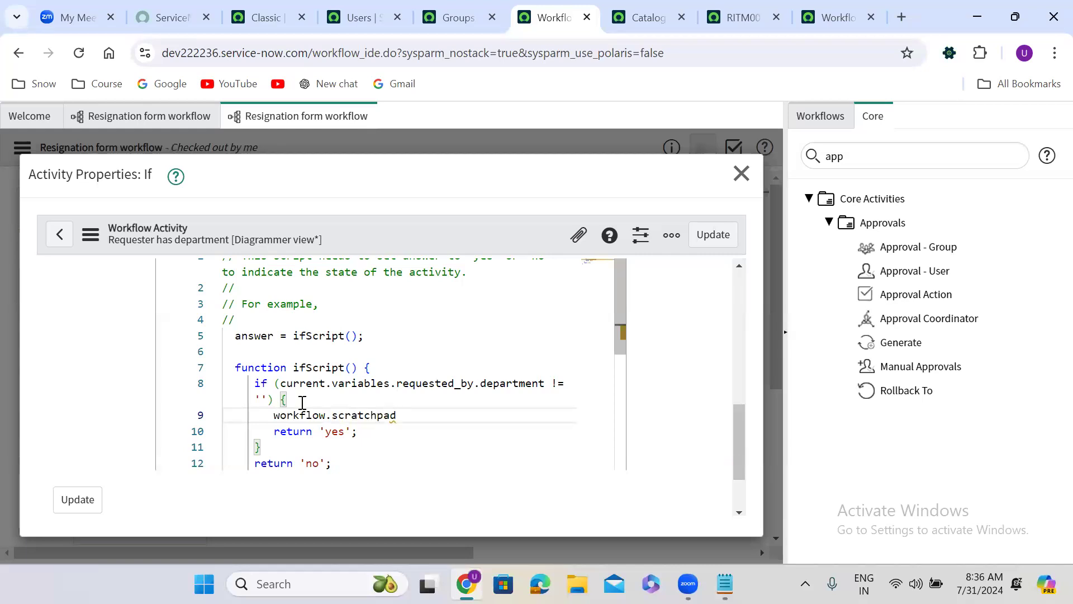
pyautogui.write('.')
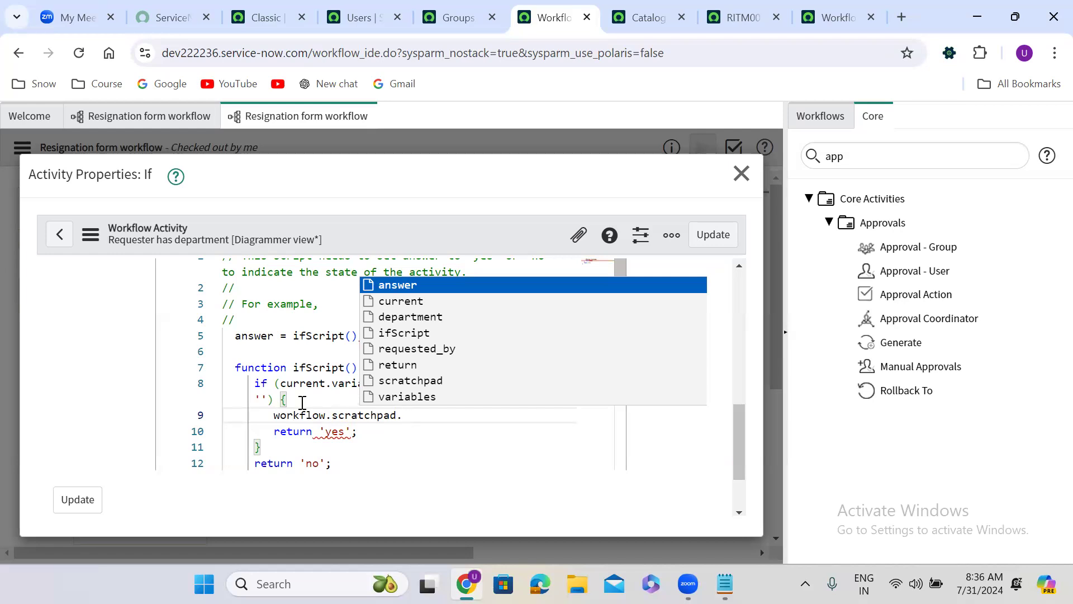
pyautogui.write("pm = 'Narendra Modi")
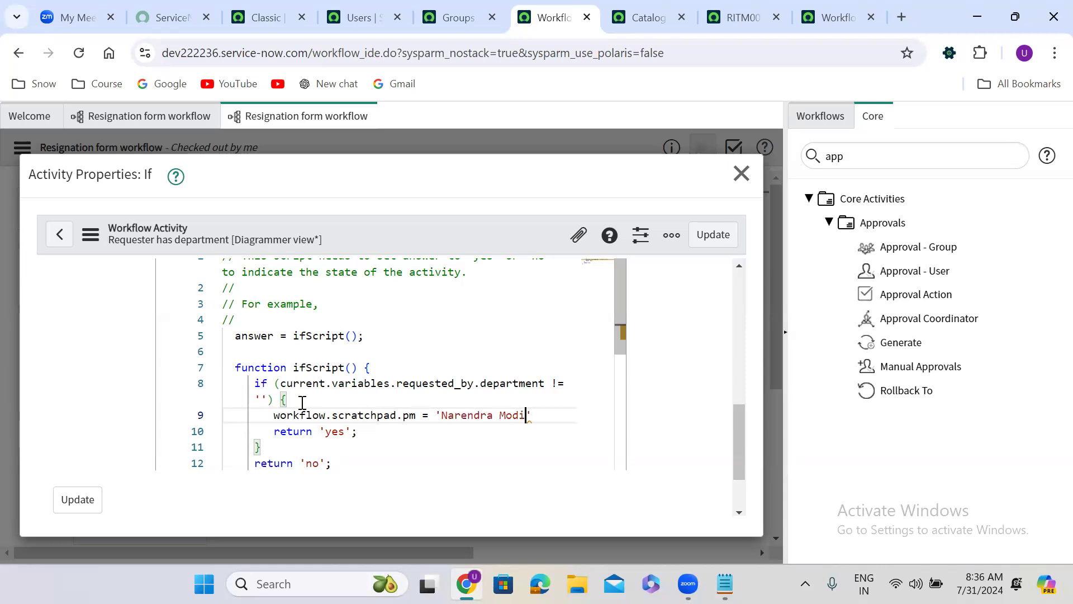
pyautogui.write("';")
# Step: Copy the workflow.scratchpad.pm reference from the new script line and close the If activity's properties
pyautogui.doubleClick(409, 416)
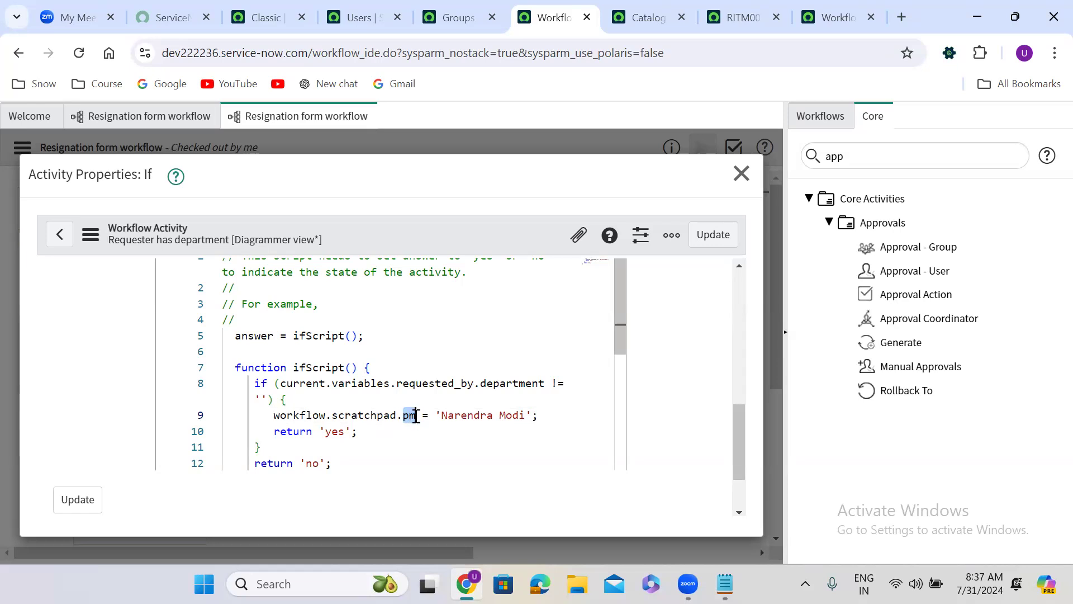
pyautogui.click(406, 416)
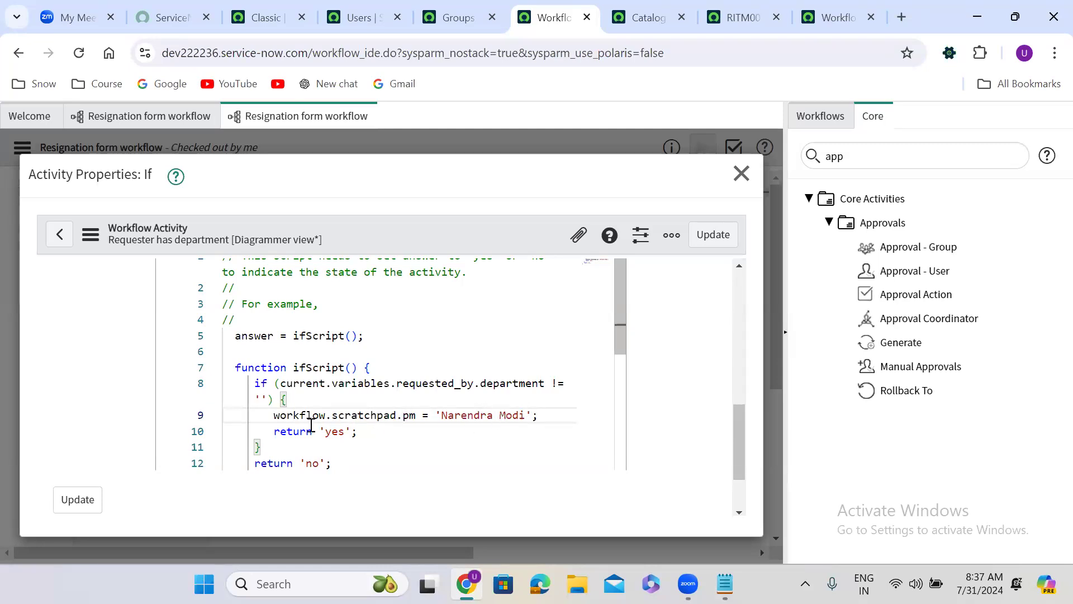
pyautogui.moveTo(272, 415); pyautogui.dragTo(418, 415)
pyautogui.hotkey('ctrl', 'c')
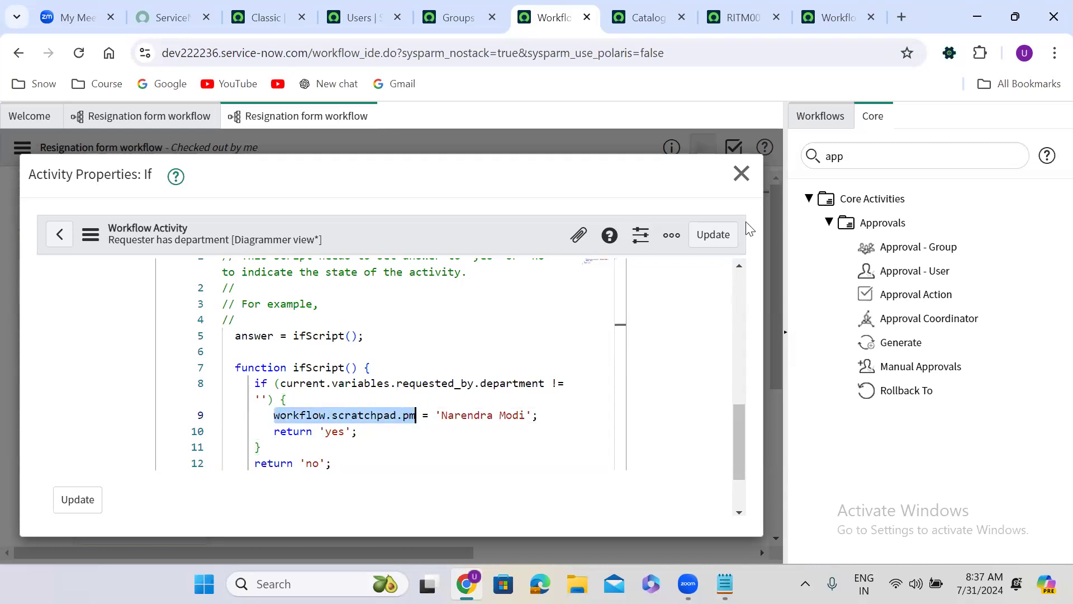
pyautogui.click(741, 174)
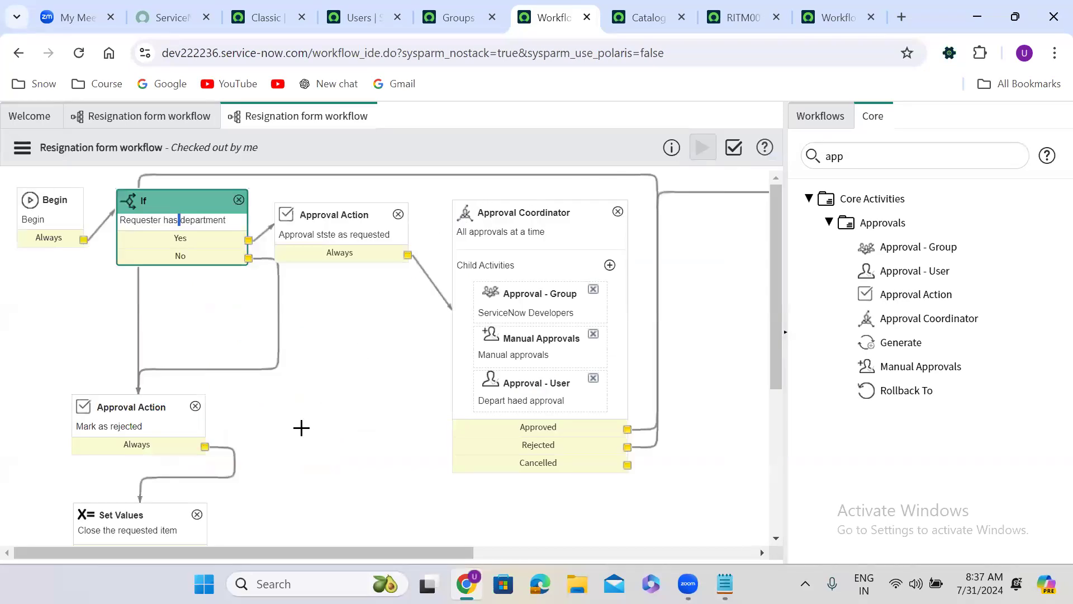
# Step: Open the Catalog Task activity's properties and enable the Advanced script option
pyautogui.click(536, 551)
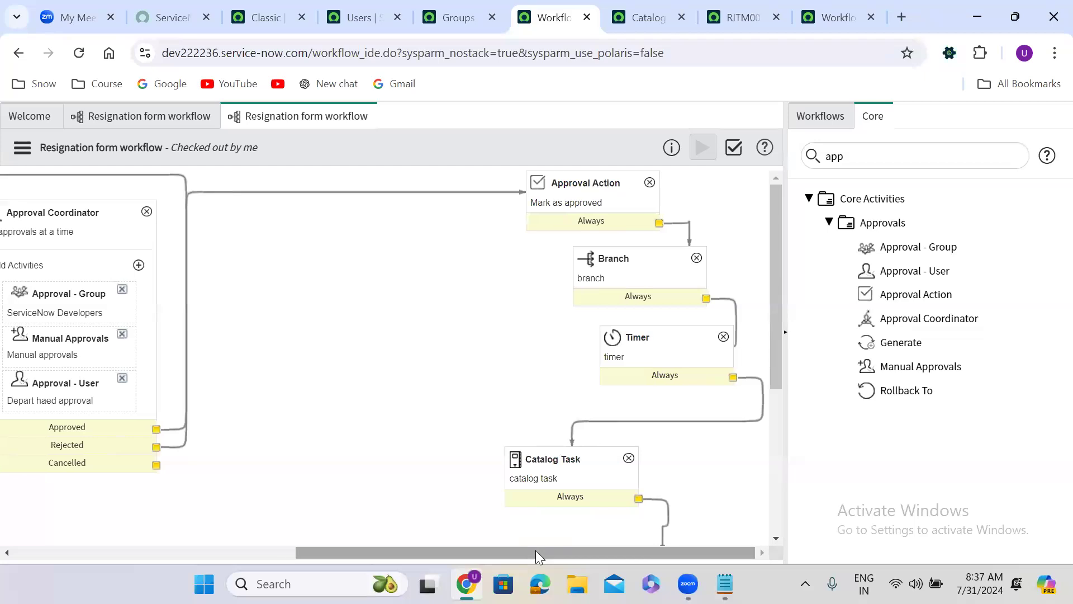
pyautogui.click(555, 476)
pyautogui.scroll(-2, 560, 473)
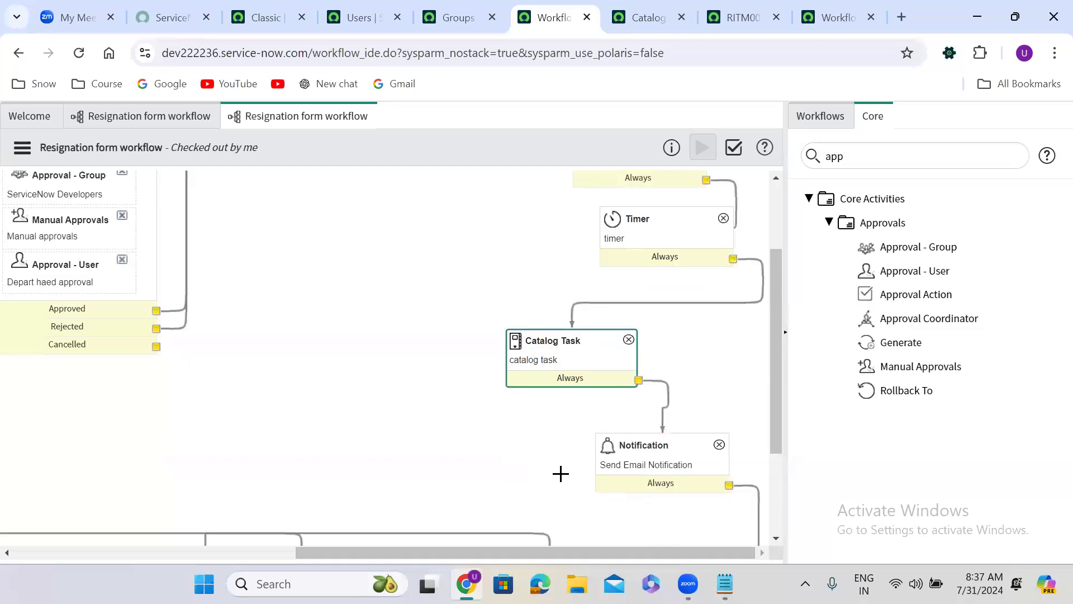
pyautogui.doubleClick(582, 362)
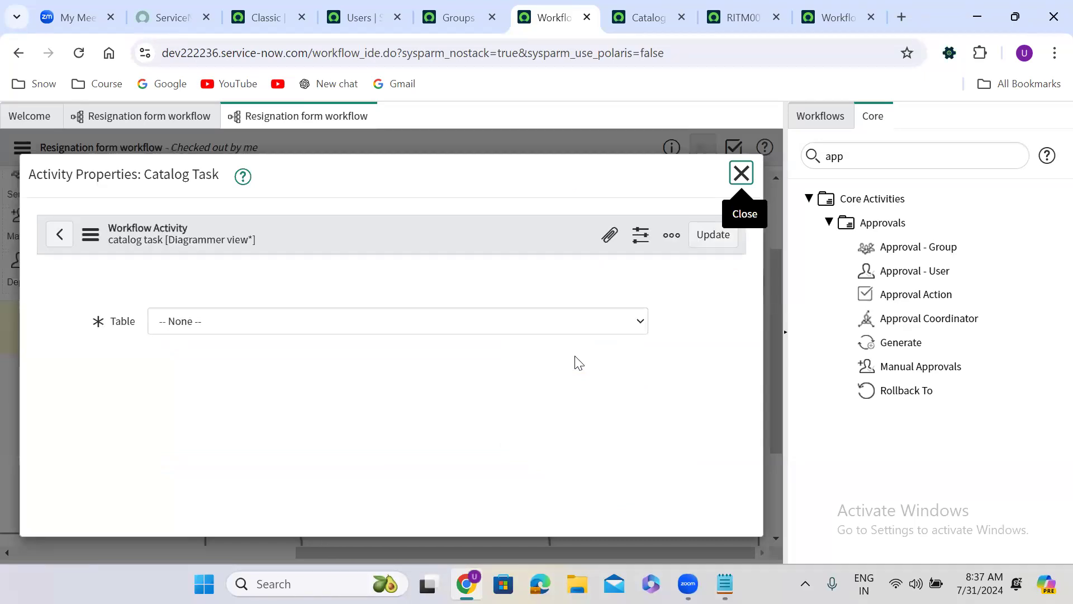
pyautogui.moveTo(737, 283); pyautogui.dragTo(745, 451)
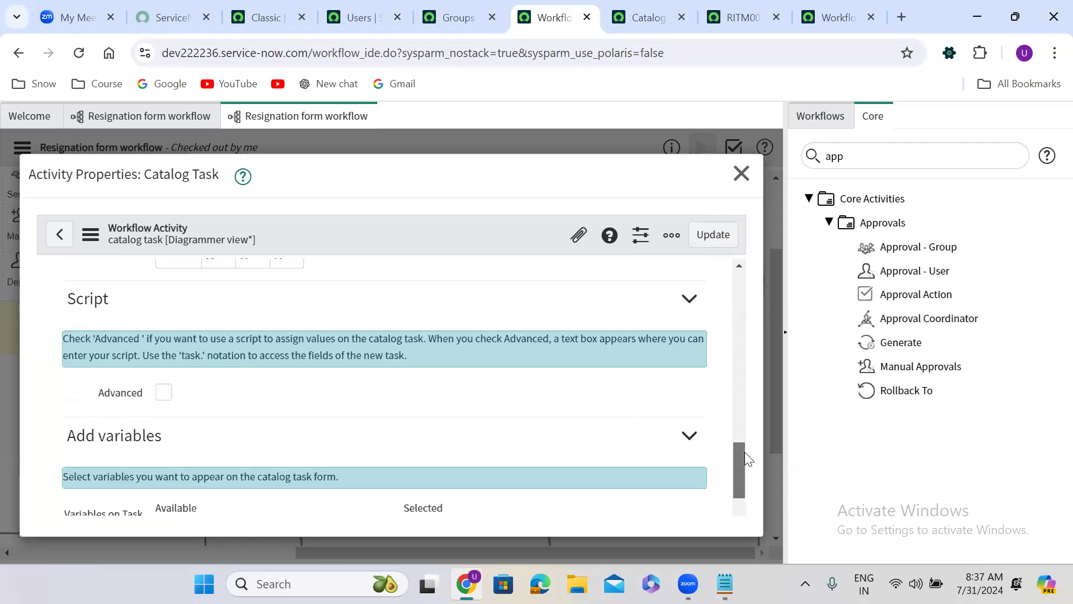
pyautogui.click(163, 392)
pyautogui.moveTo(738, 413); pyautogui.dragTo(738, 442)
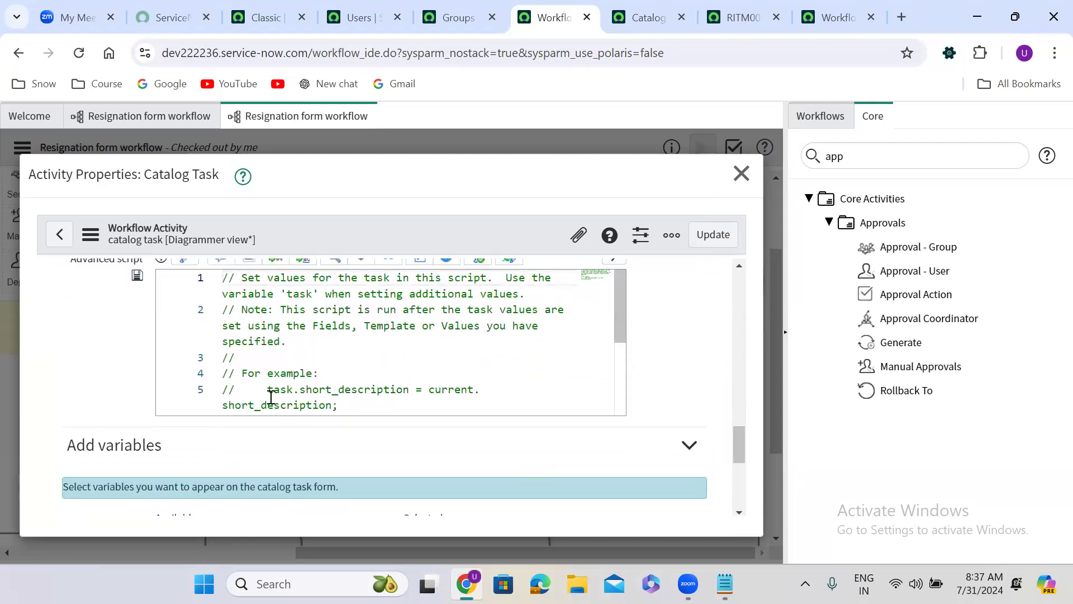
# Step: Uncomment the task.short_description line in the advanced script, assign it workflow.scratchpad.pm, and update the Catalog Task activity
pyautogui.click(237, 388)
pyautogui.press('BackSpace')
pyautogui.press('BackSpace')
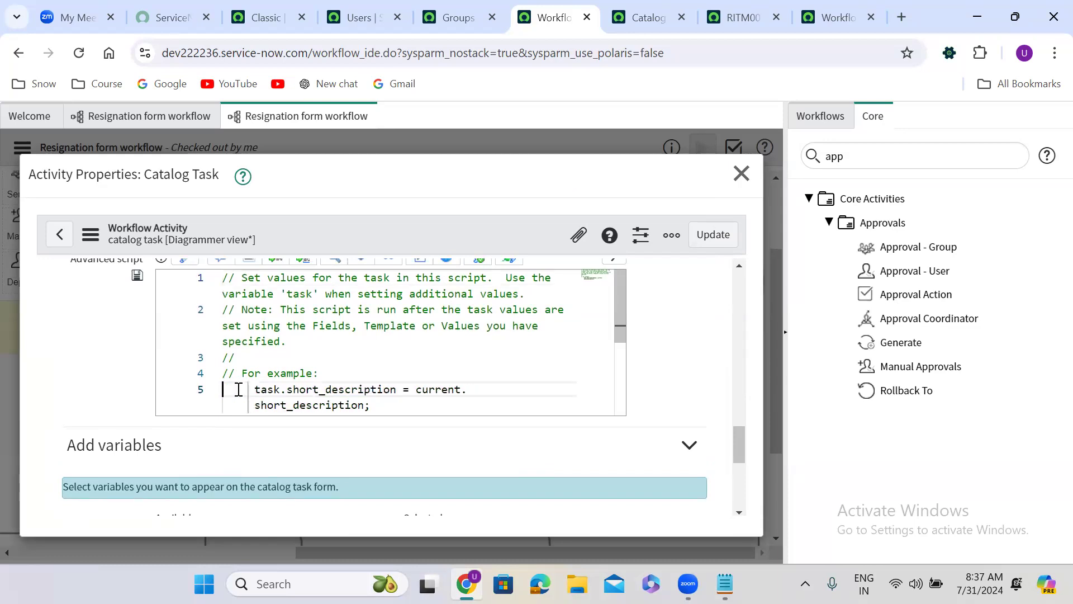
pyautogui.moveTo(412, 389); pyautogui.dragTo(369, 405)
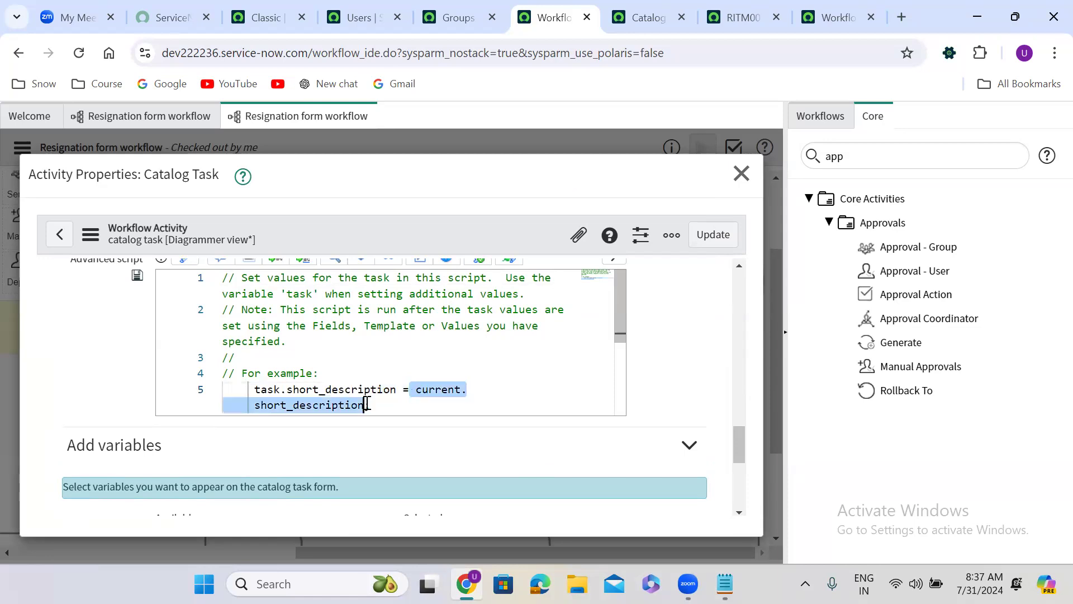
pyautogui.hotkey('ctrl', 'v')
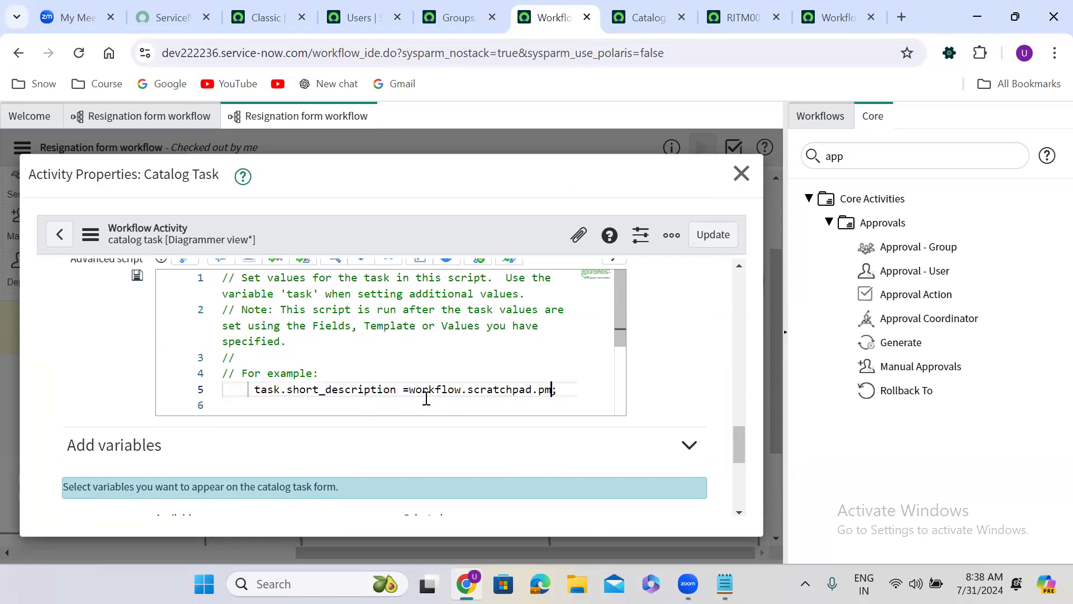
pyautogui.moveTo(408, 388); pyautogui.dragTo(554, 389)
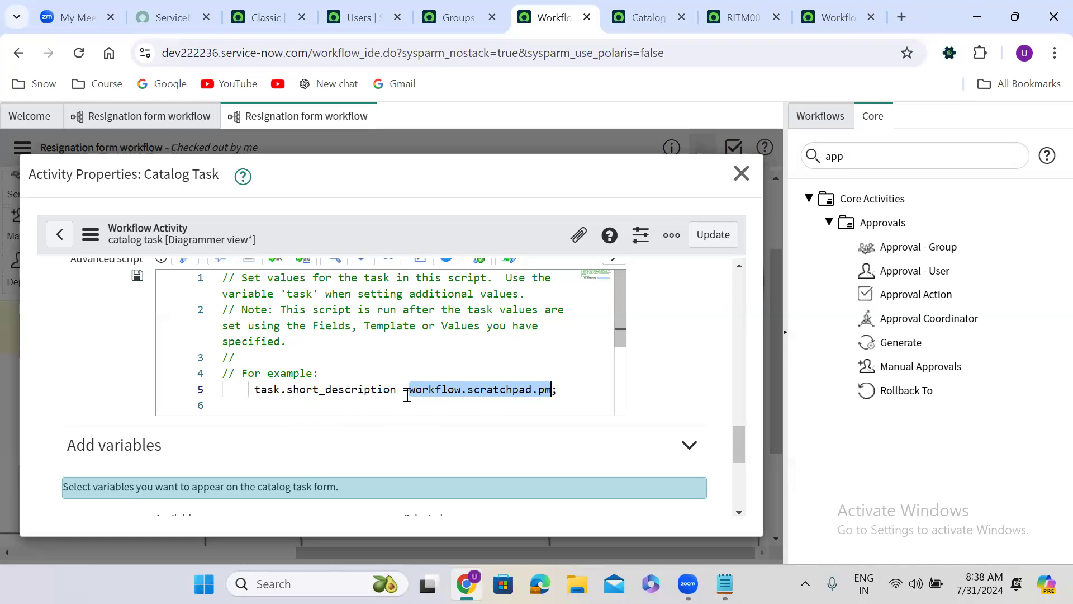
pyautogui.click(722, 236)
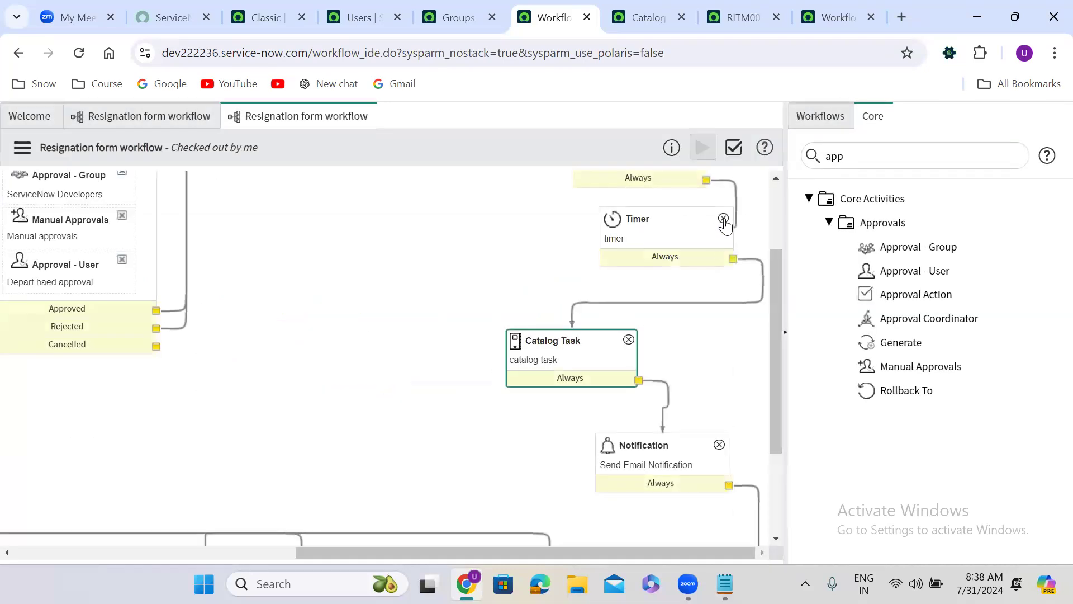
# Step: Delete the Timer activity from the Resignation form workflow and confirm the deletion
pyautogui.click(724, 218)
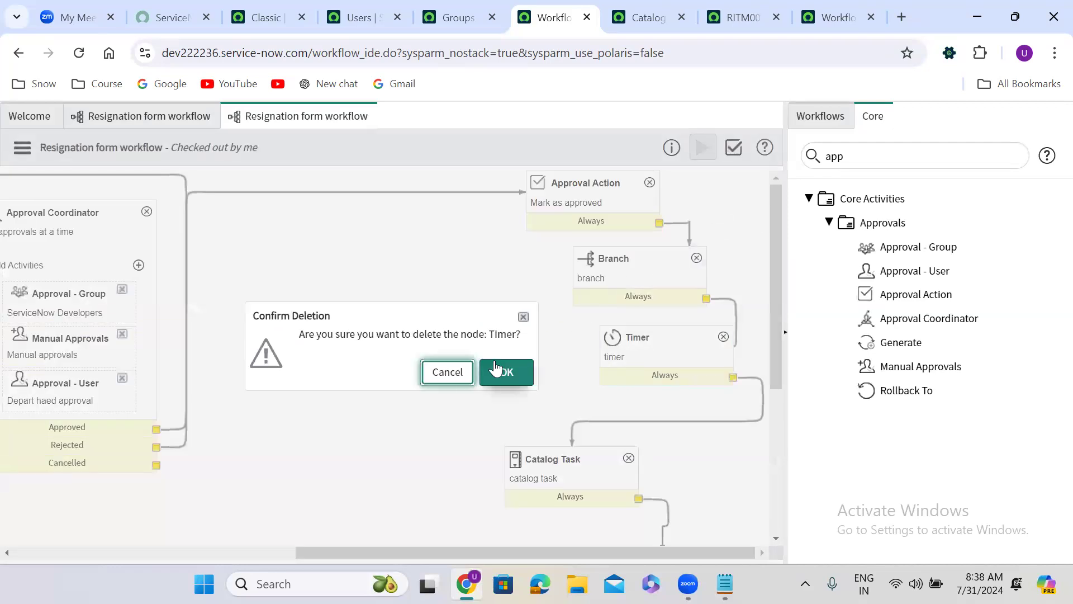
pyautogui.click(496, 368)
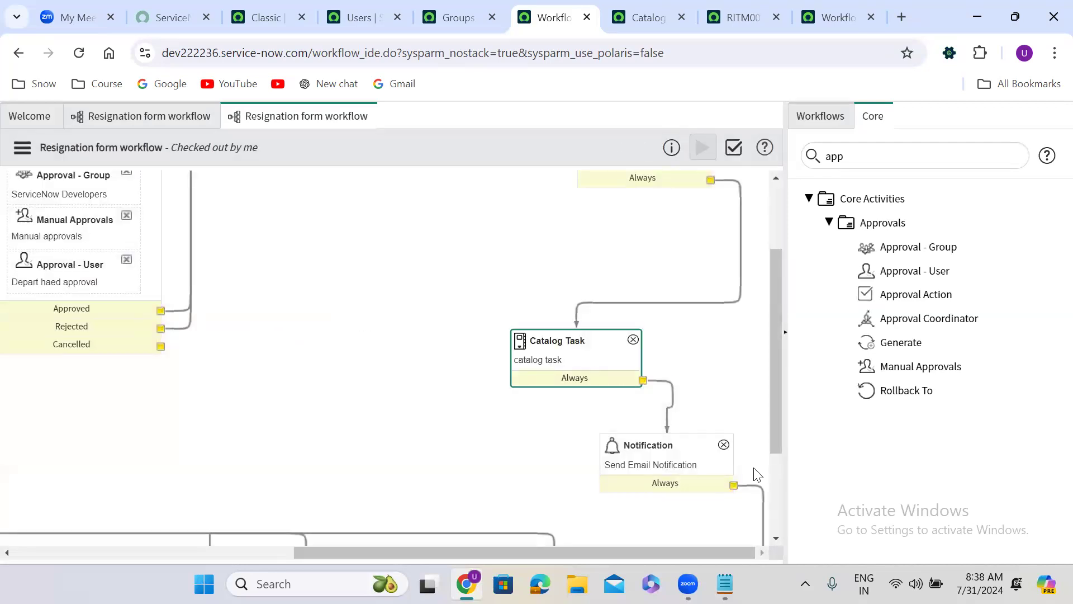
pyautogui.moveTo(773, 433); pyautogui.dragTo(782, 354)
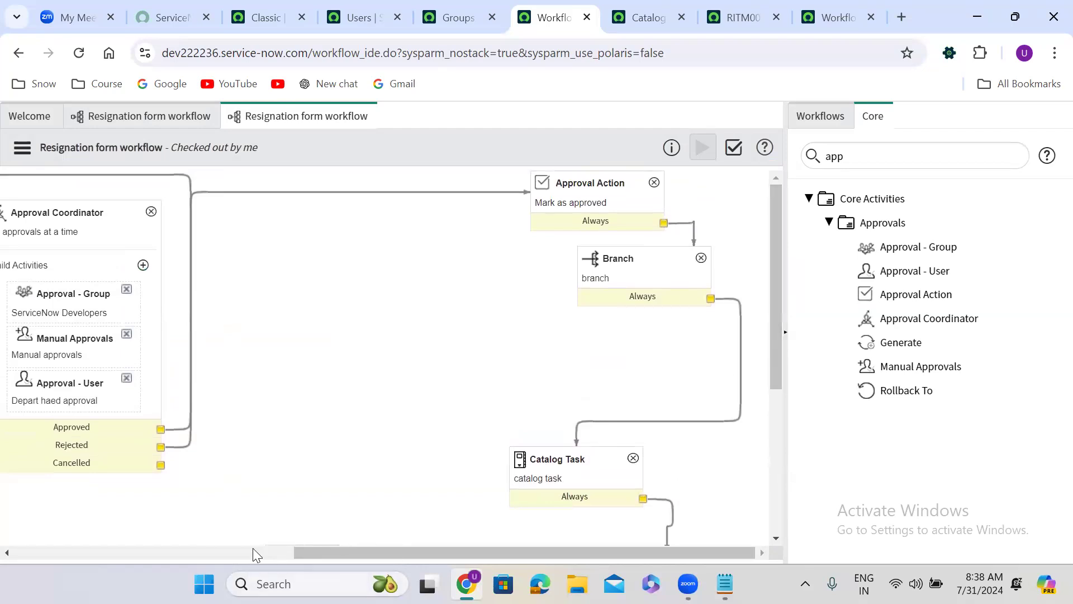
pyautogui.moveTo(303, 552); pyautogui.dragTo(22, 551)
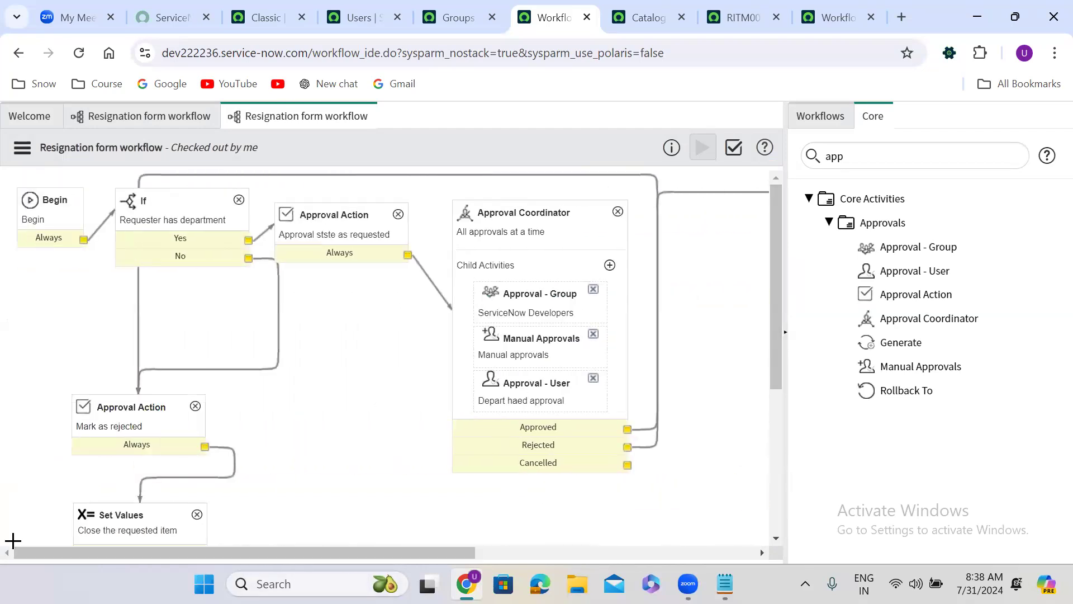
pyautogui.click(163, 221)
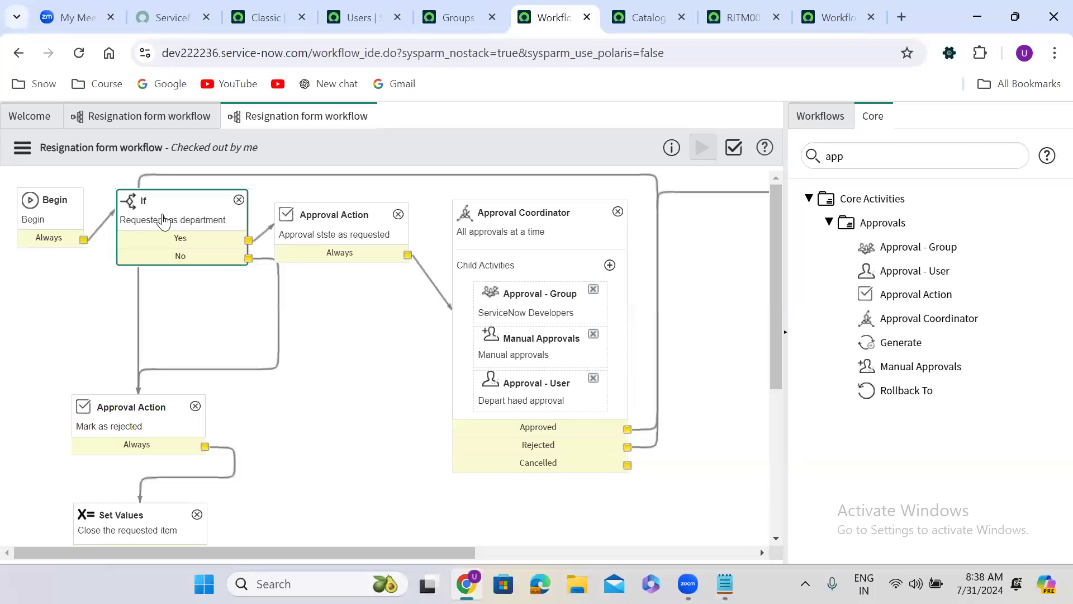
pyautogui.moveTo(243, 552); pyautogui.dragTo(579, 553)
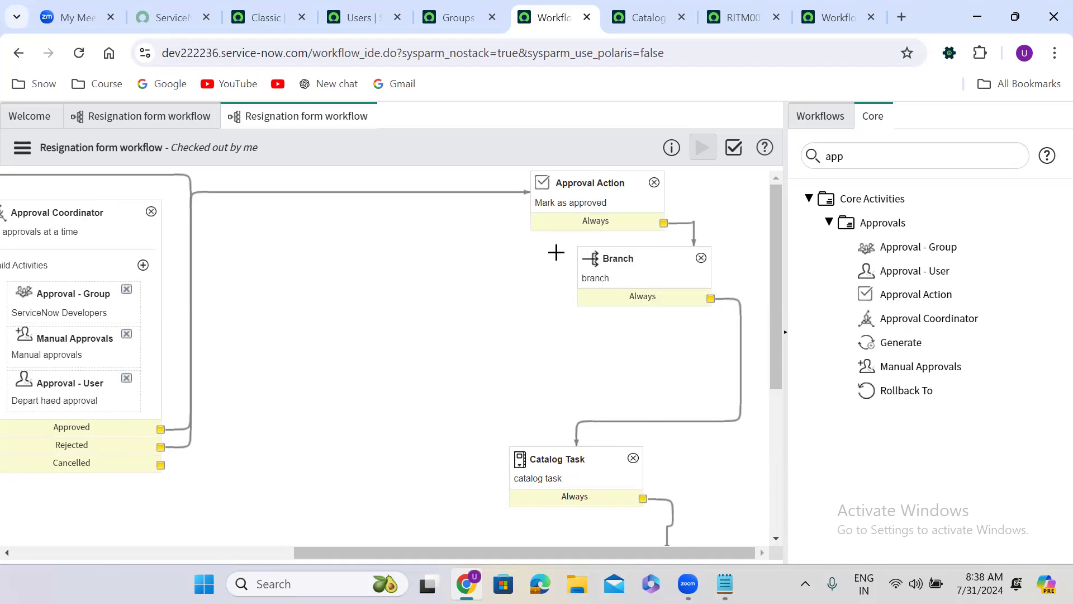
# Step: Switch to the Notepad file onsubmit use cases.txt and write workflow.scratchpad below the Workflows: heading
pyautogui.click(725, 583)
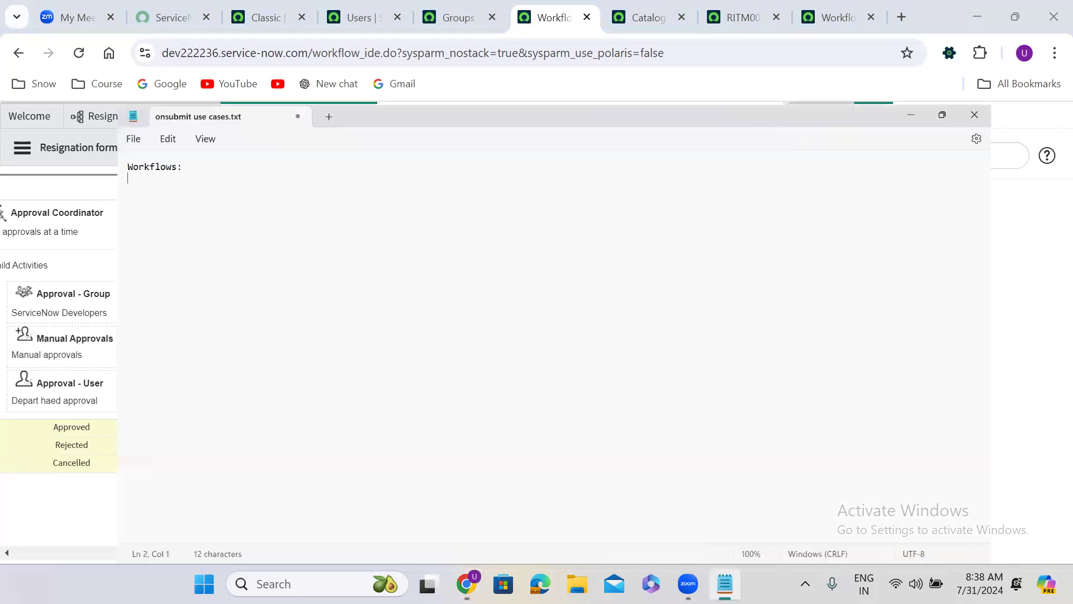
pyautogui.press('Return')
pyautogui.press('Return')
pyautogui.write('workflow')
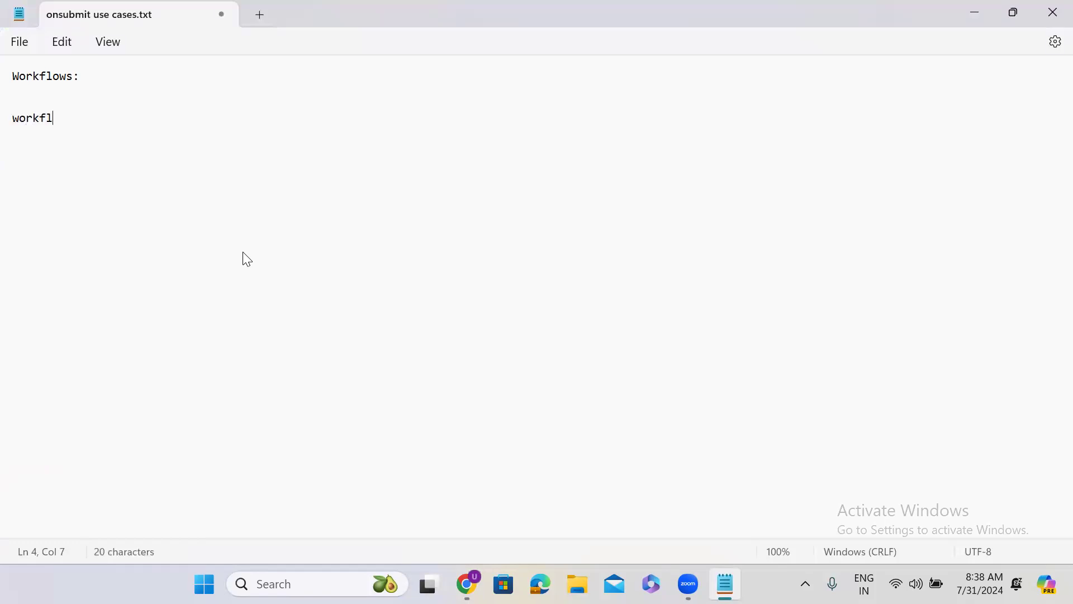
pyautogui.write('scratchpad')
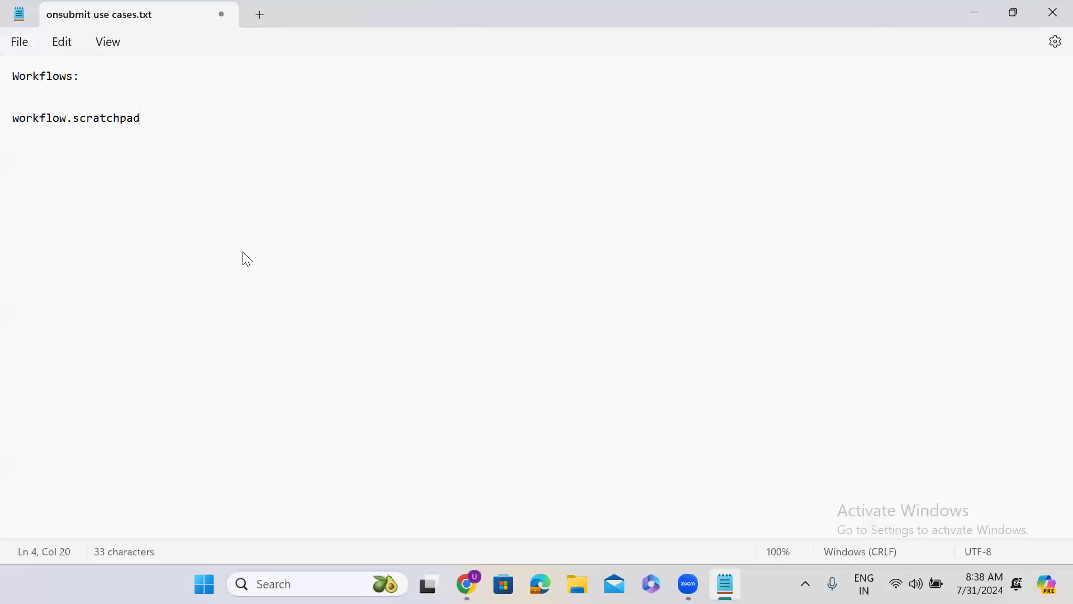
pyautogui.write('.variable_name')
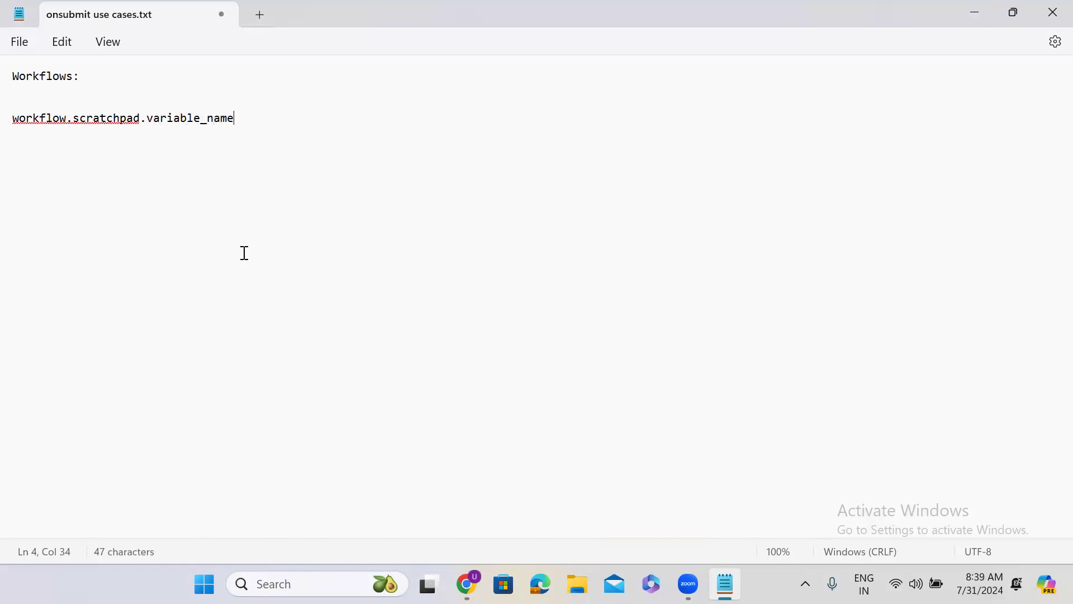
# Step: Extend the workflow.scratchpad note to workflow.scratchpad.variable_name and add blank lines below it
pyautogui.press('Return')
pyautogui.press('Return')
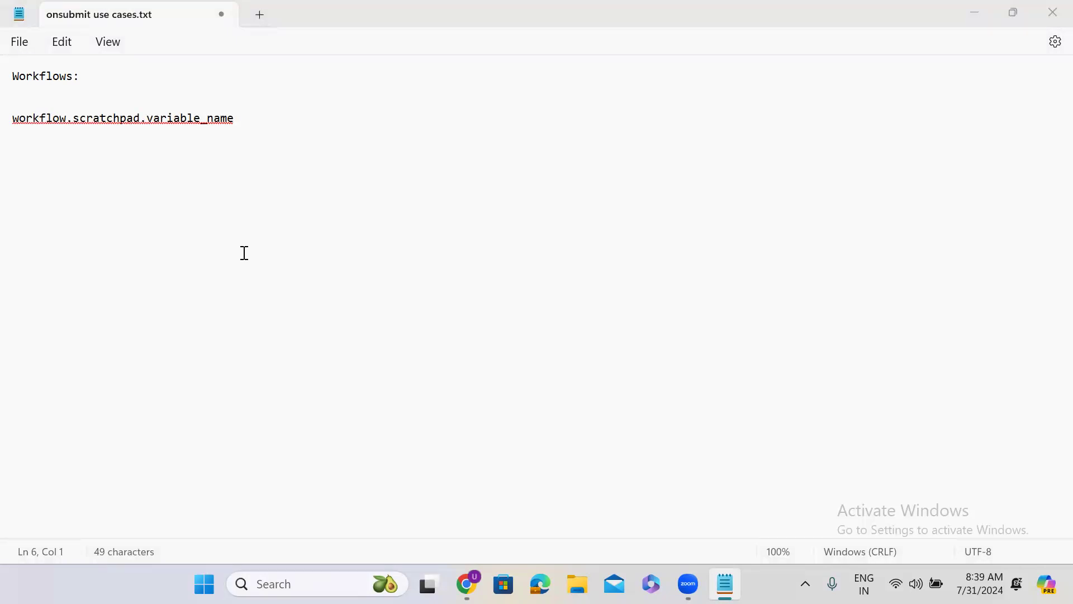
pyautogui.doubleClick(120, 117)
pyautogui.doubleClick(207, 118)
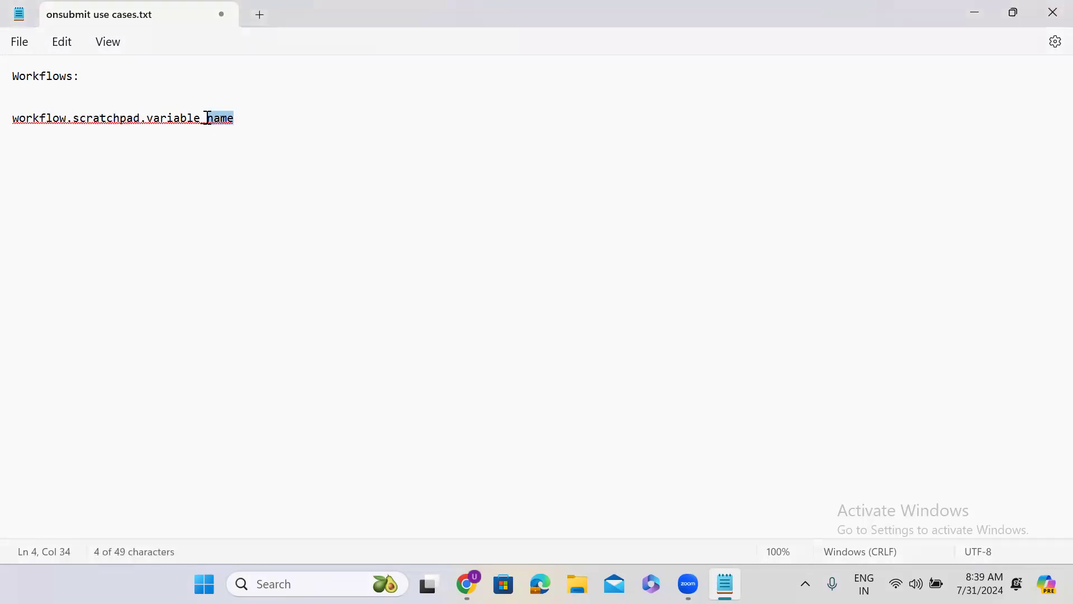
pyautogui.click(248, 115)
pyautogui.press('Return')
pyautogui.press('Return')
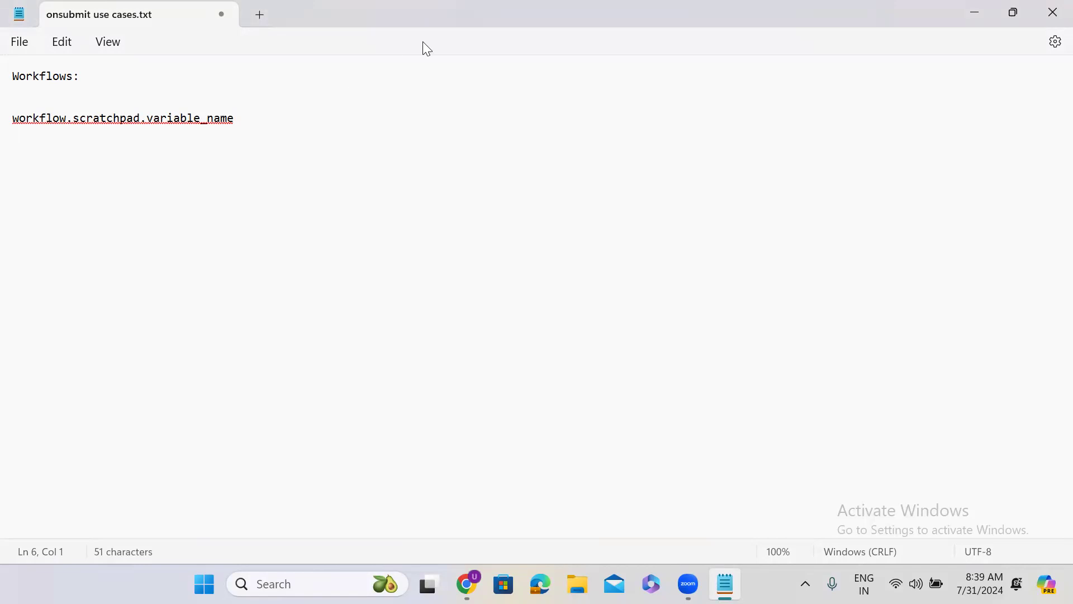
# Step: Switch to Chrome, close the extra workflow page, and open the Resignation Form catalog item from the requested item's Item reference
pyautogui.click(964, 17)
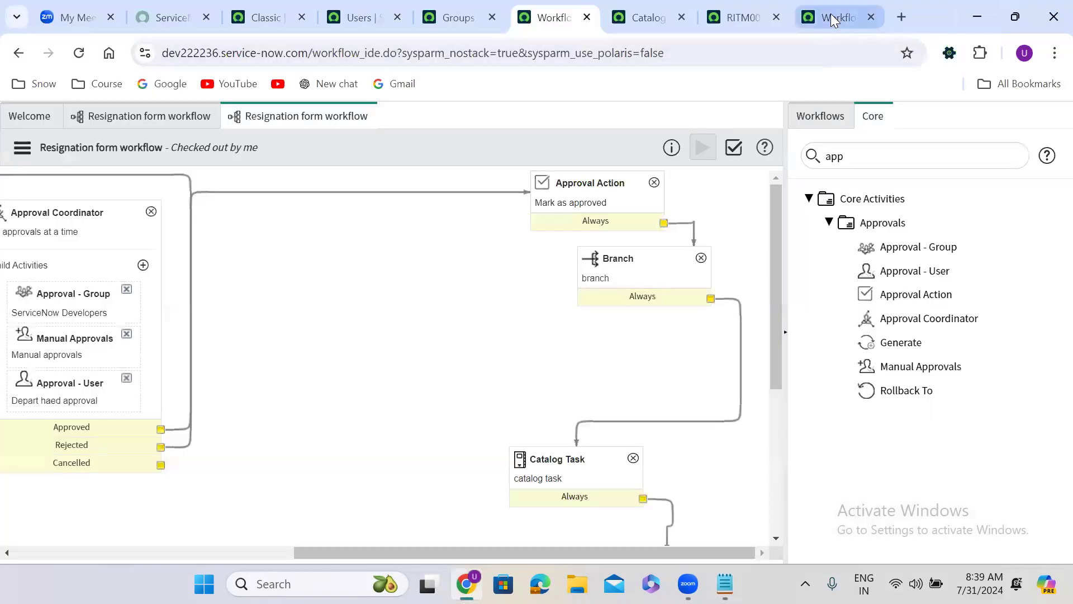
pyautogui.click(831, 14)
pyautogui.click(762, 12)
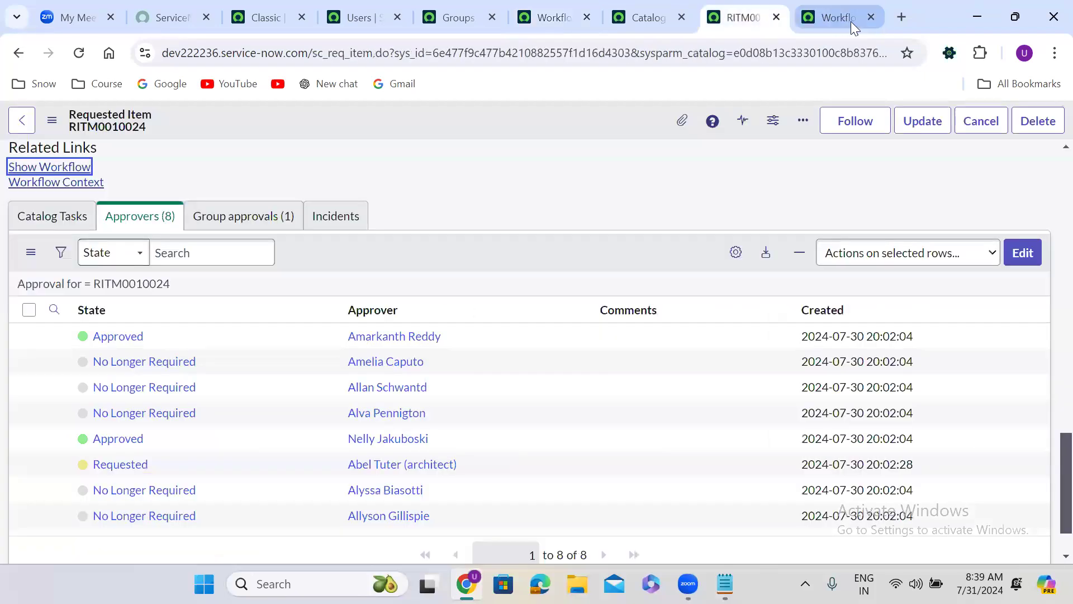
pyautogui.click(870, 15)
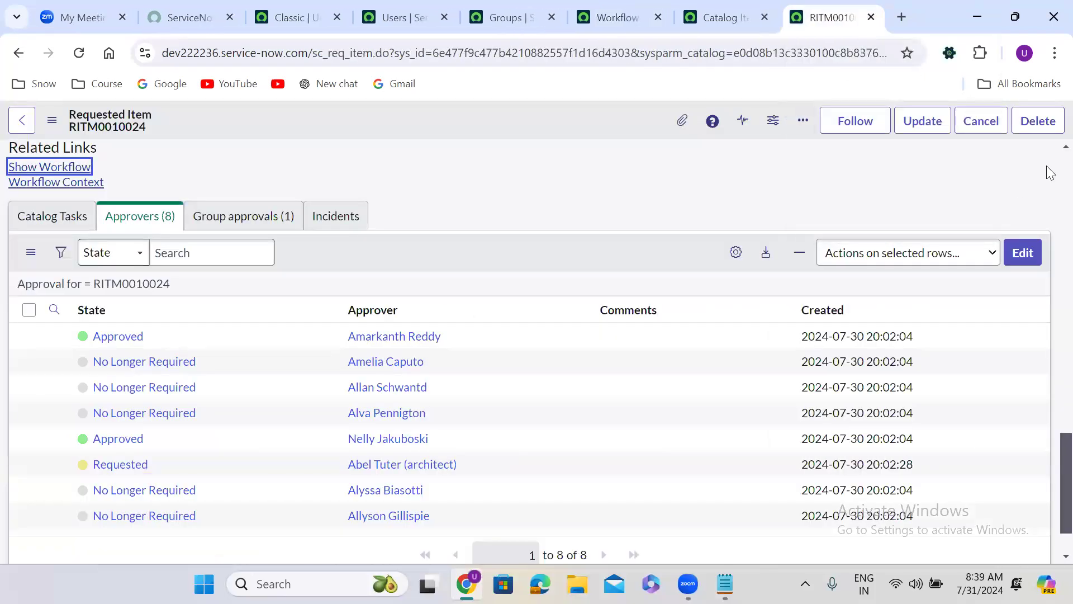
pyautogui.scroll(15, 1047, 163)
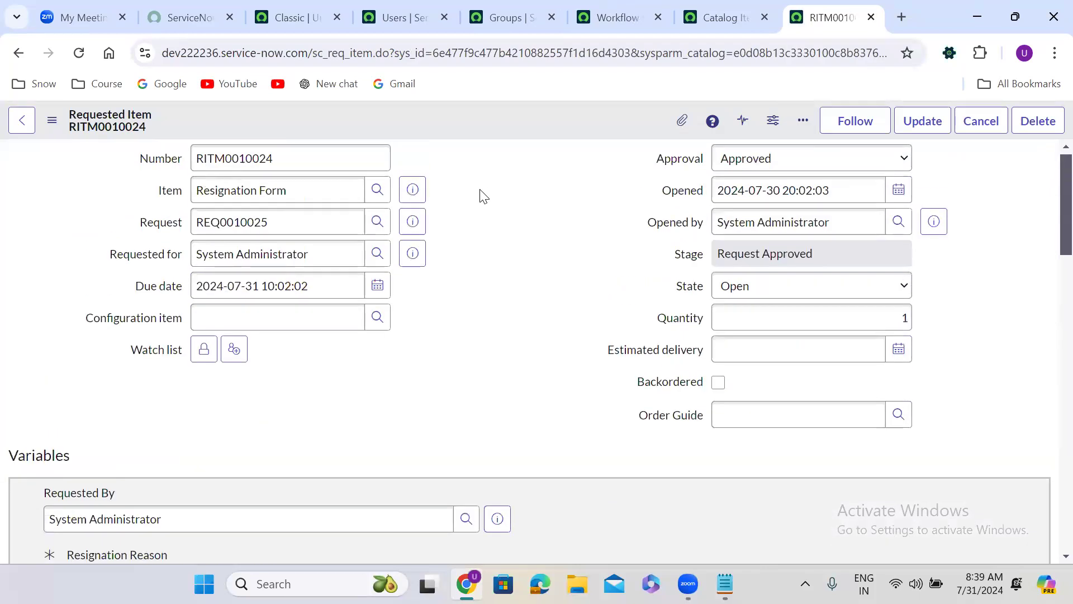
pyautogui.click(412, 190)
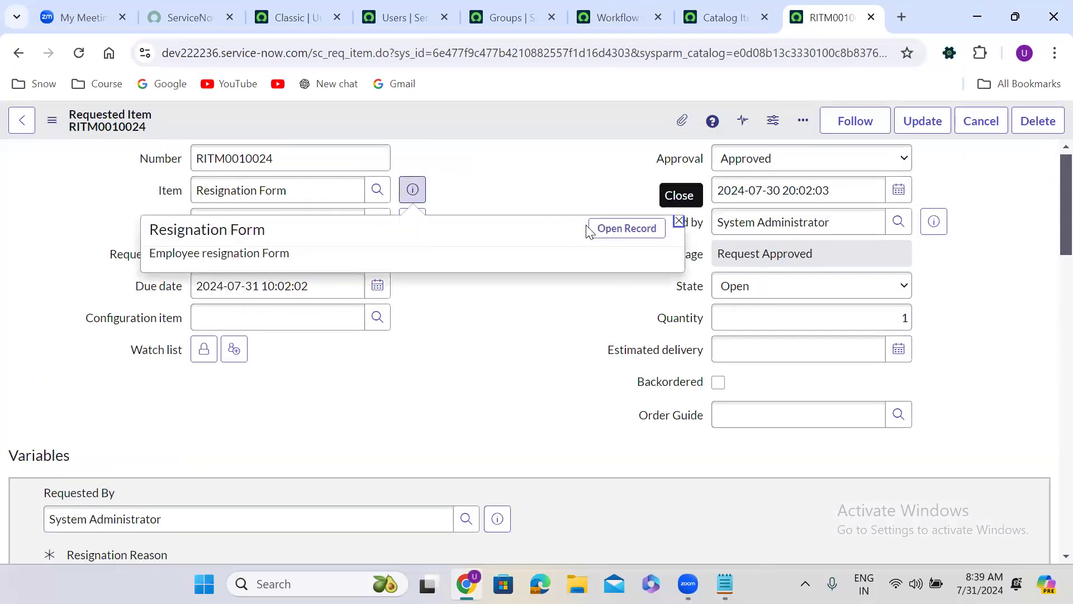
pyautogui.click(608, 228)
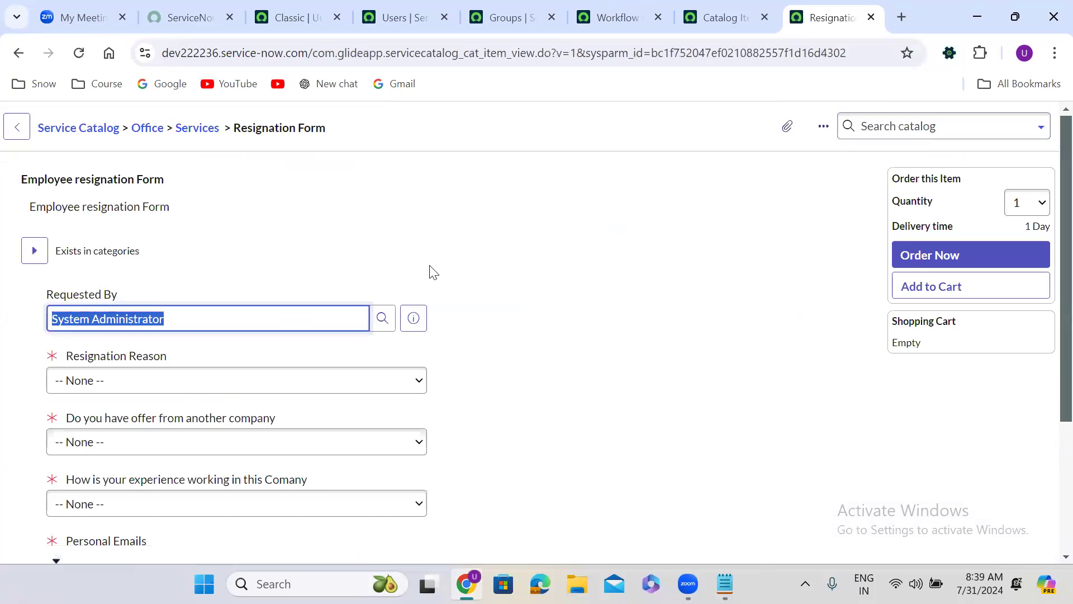
# Step: Set Resignation Reason to Better oppertunity, the offer from another company to Yes, and the experience in the company to Great
pyautogui.click(104, 385)
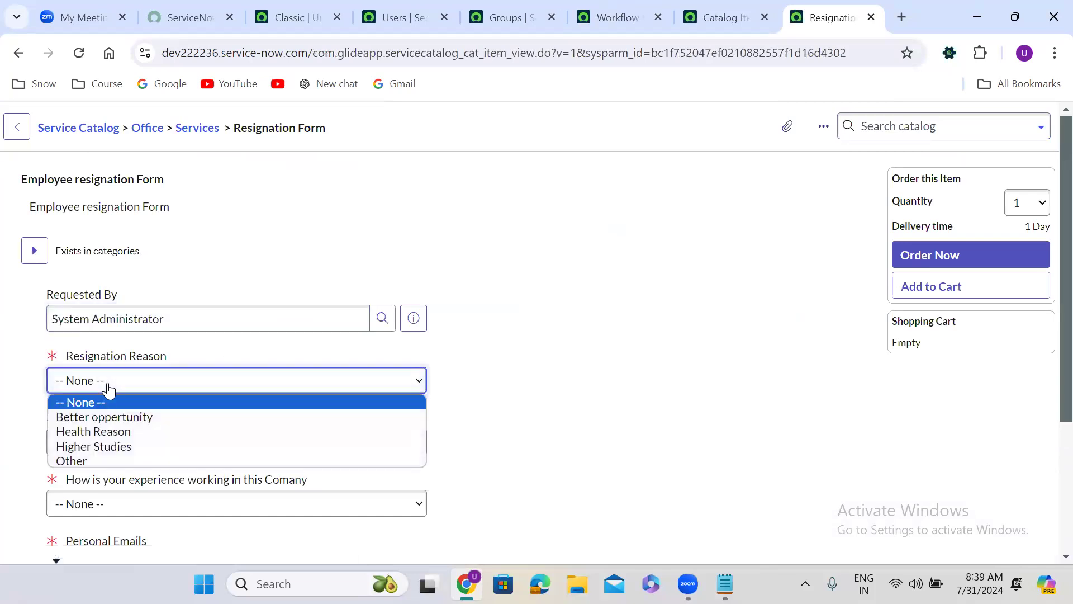
pyautogui.click(114, 418)
pyautogui.click(136, 440)
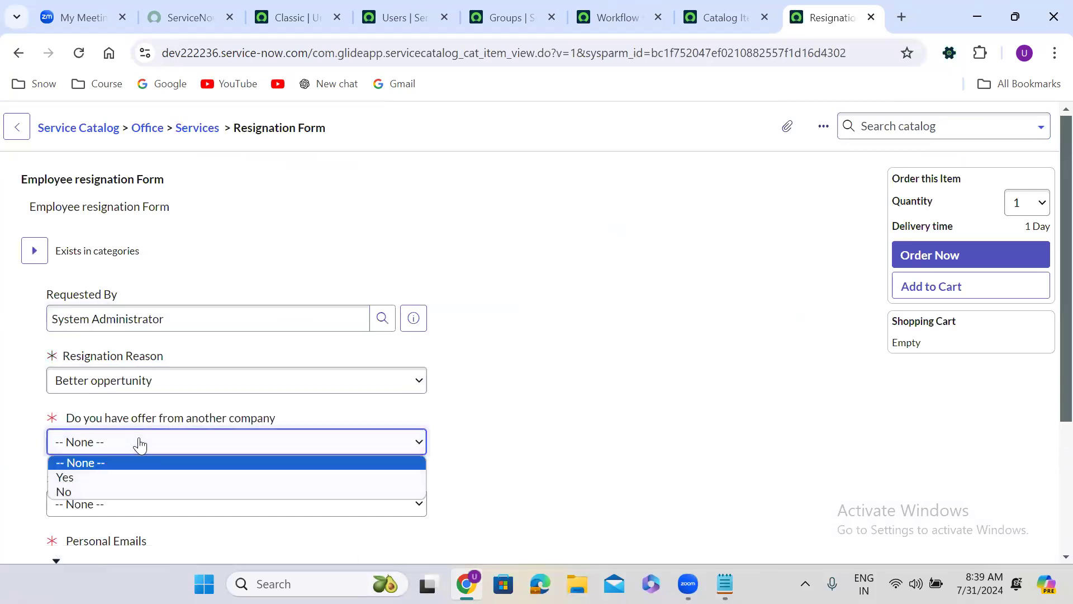
pyautogui.click(96, 475)
pyautogui.click(127, 503)
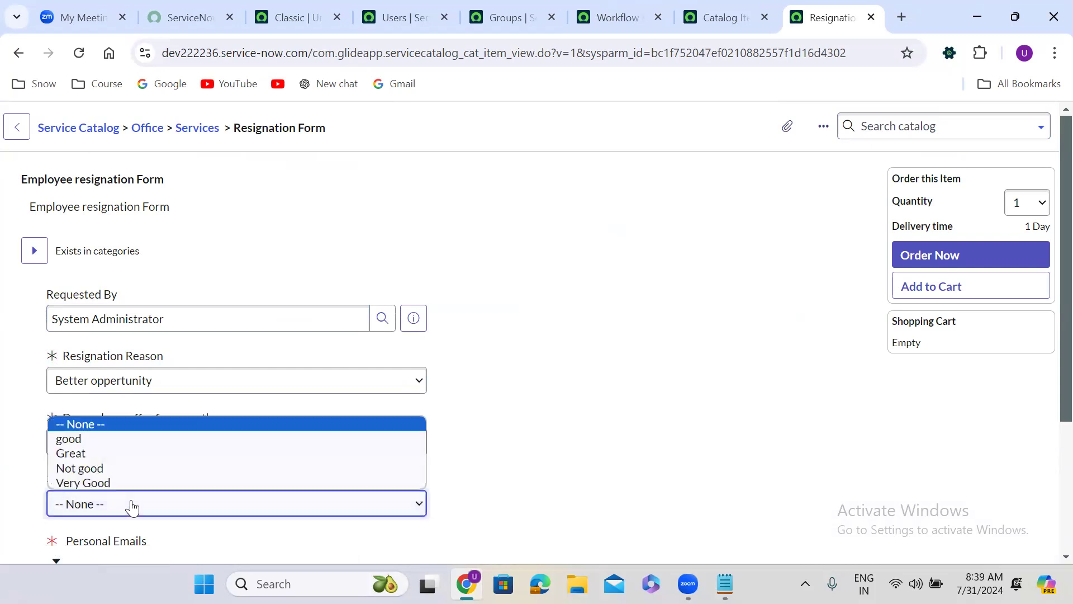
pyautogui.click(92, 452)
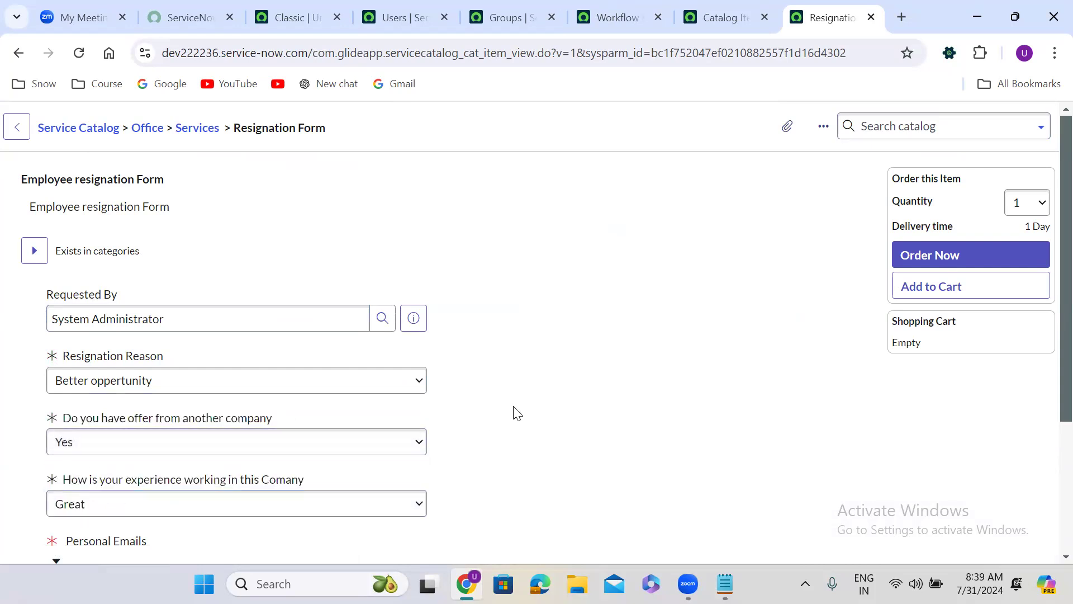
# Step: Fill in the Personal Emails field with the two example addresses copied from its help text
pyautogui.scroll(-3, 515, 413)
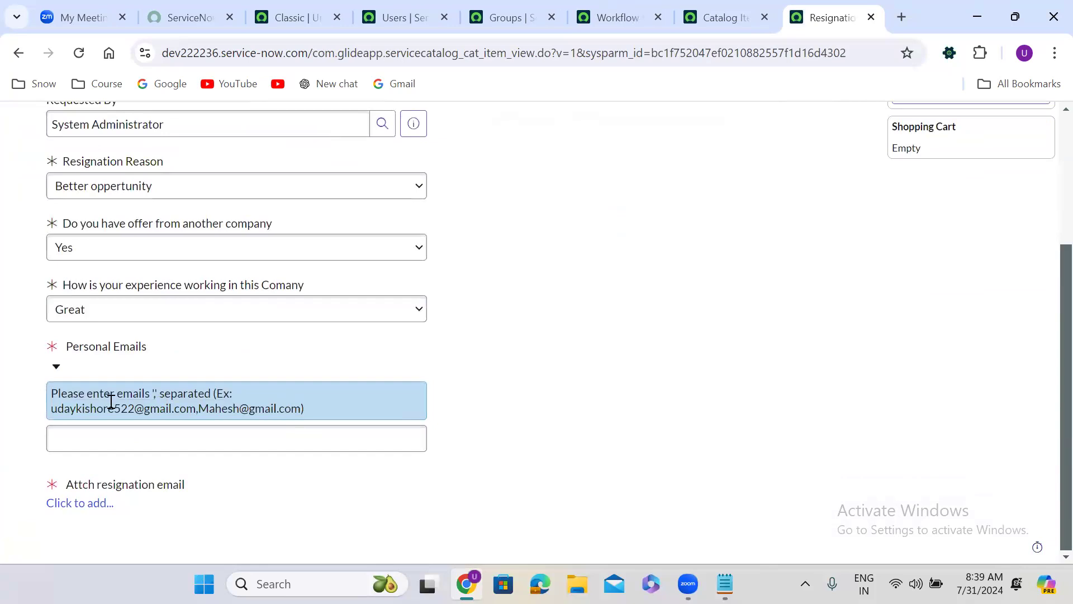
pyautogui.moveTo(49, 407); pyautogui.dragTo(300, 414)
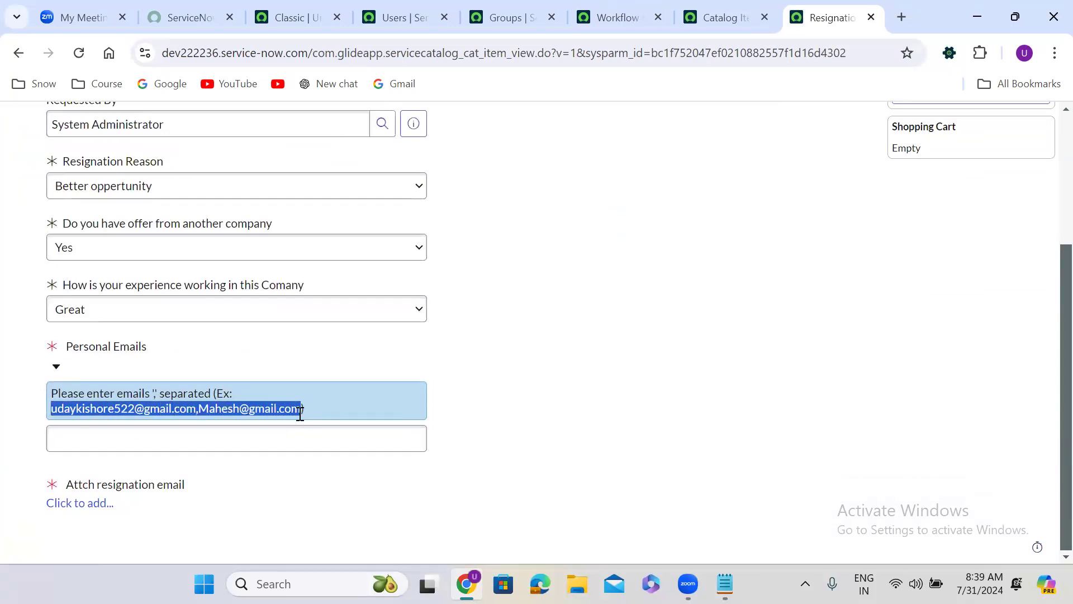
pyautogui.hotkey('ctrl', 'c')
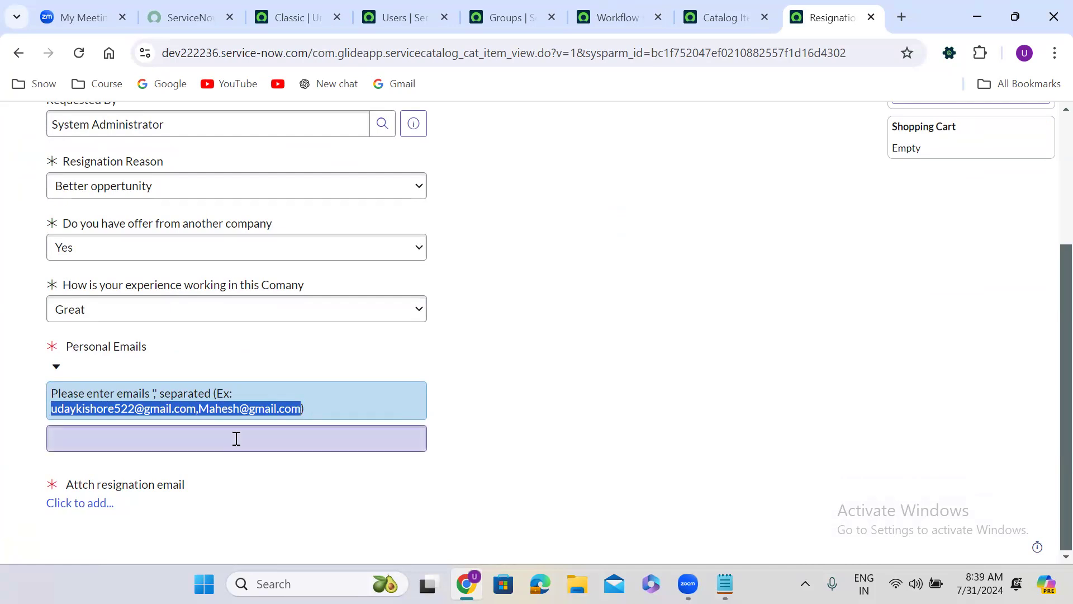
pyautogui.click(234, 438)
pyautogui.hotkey('ctrl', 'v')
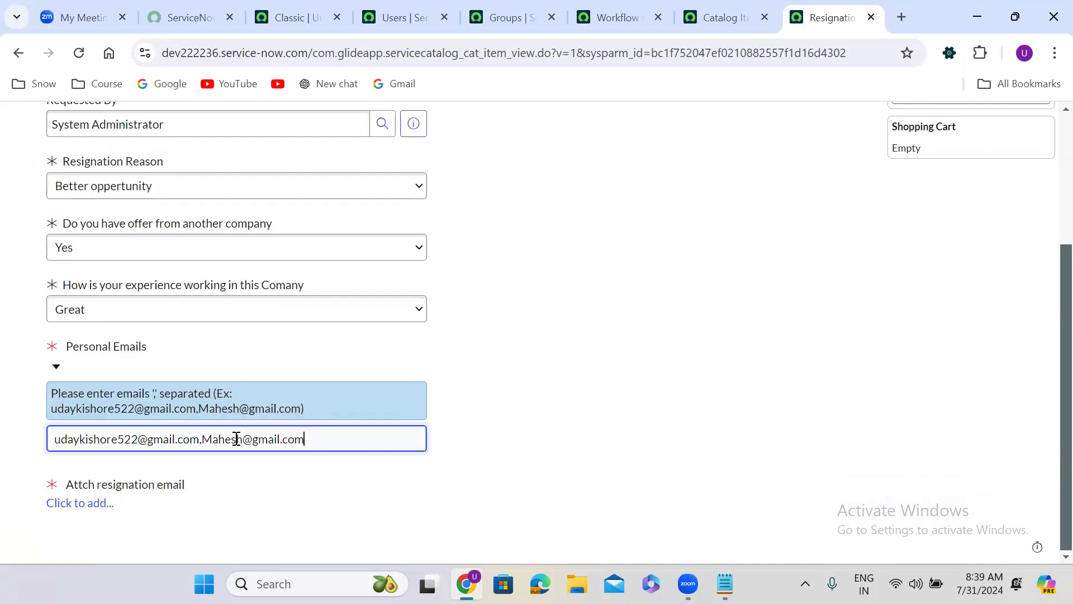
# Step: Attach the file onsubmit use cases as the resignation email and order the Resignation Form item
pyautogui.click(90, 502)
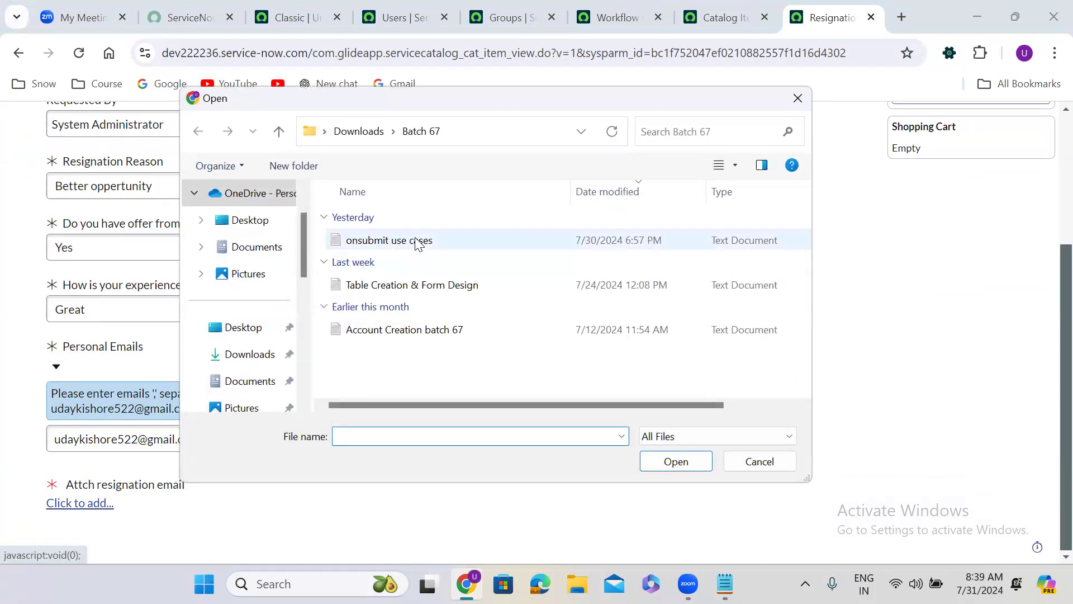
pyautogui.click(423, 241)
pyautogui.click(687, 471)
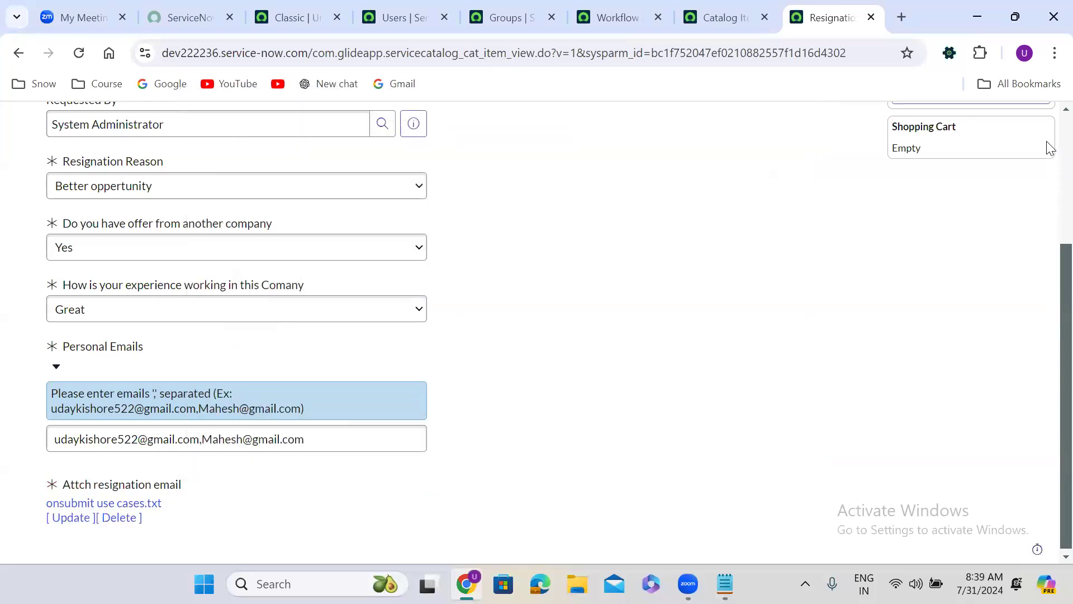
pyautogui.scroll(4, 1047, 144)
pyautogui.click(954, 256)
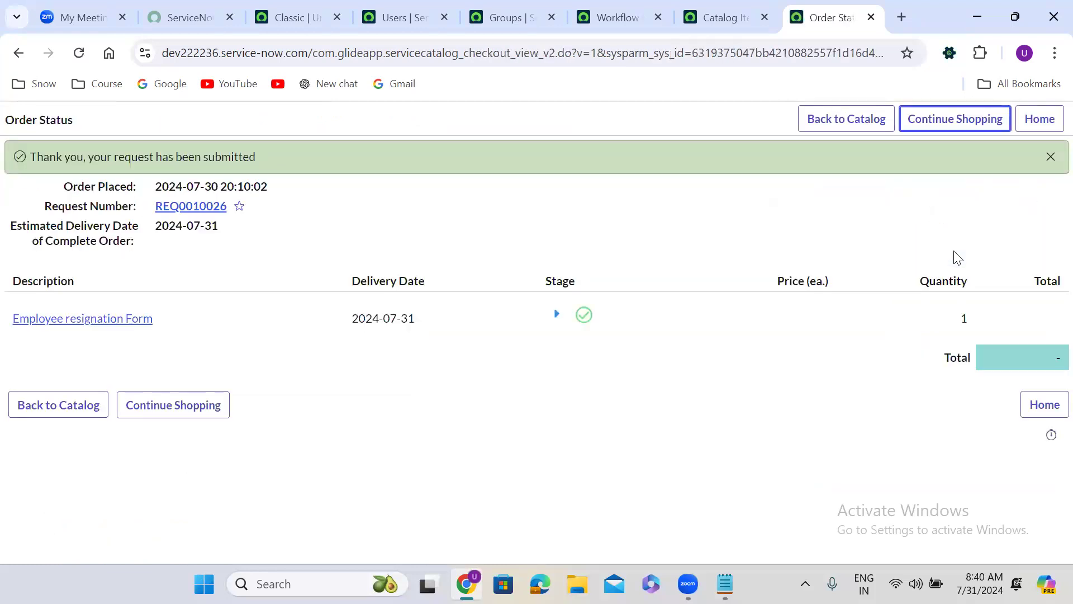
# Step: Open the newly ordered Employee resignation Form item and approve the fifth request in its Approvers list
pyautogui.click(70, 323)
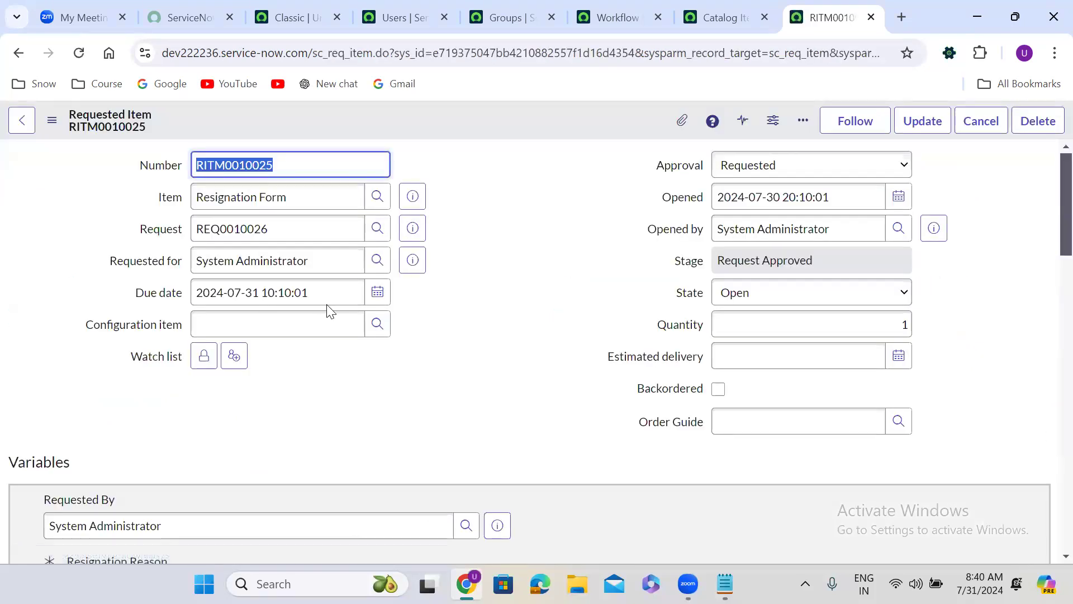
pyautogui.scroll(-15, 444, 229)
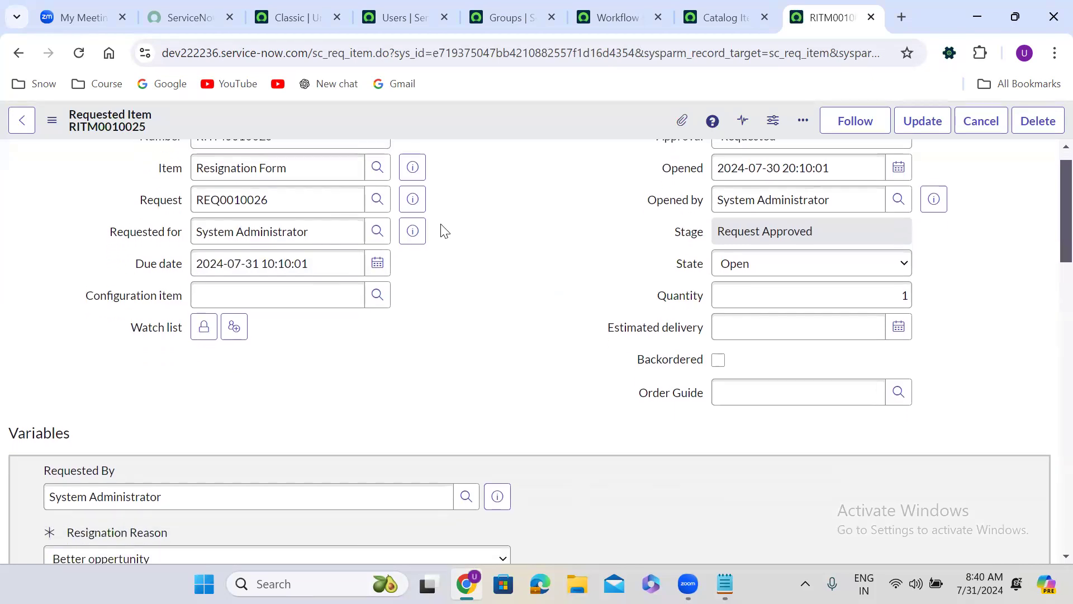
pyautogui.scroll(-9, 441, 223)
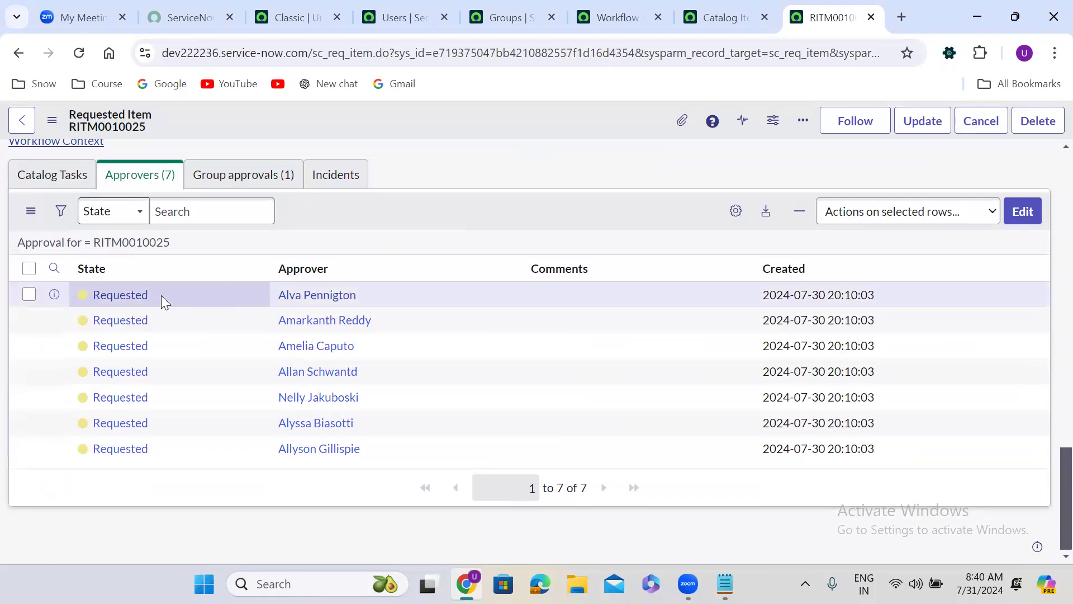
pyautogui.rightClick(157, 394)
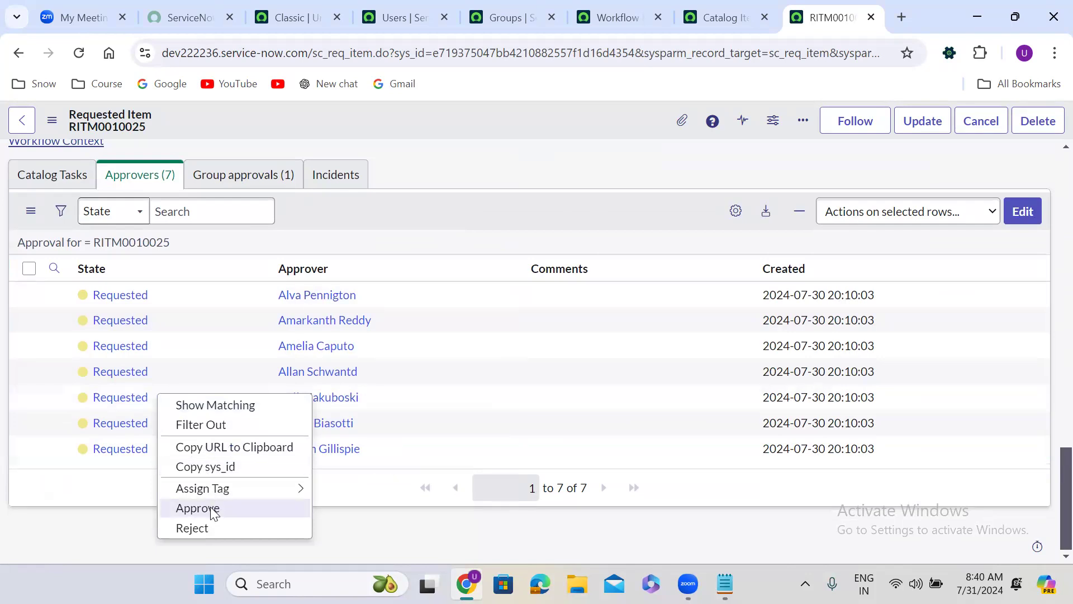
pyautogui.click(213, 508)
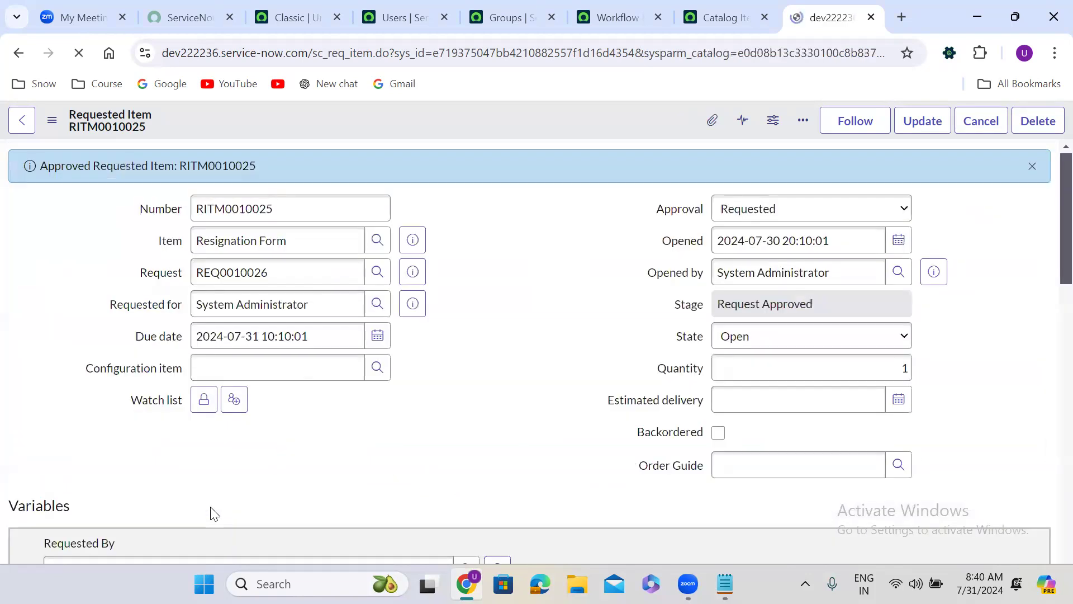
# Step: Approve the third request in the requested item's Approvers list
pyautogui.scroll(-2, 469, 401)
pyautogui.scroll(-20, 468, 395)
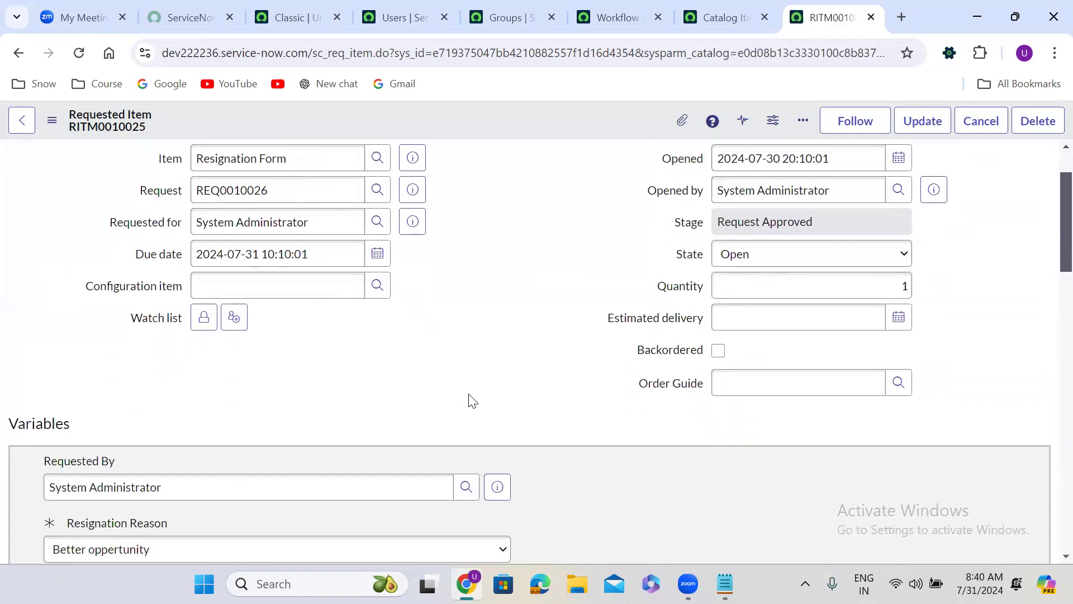
pyautogui.scroll(-3, 468, 400)
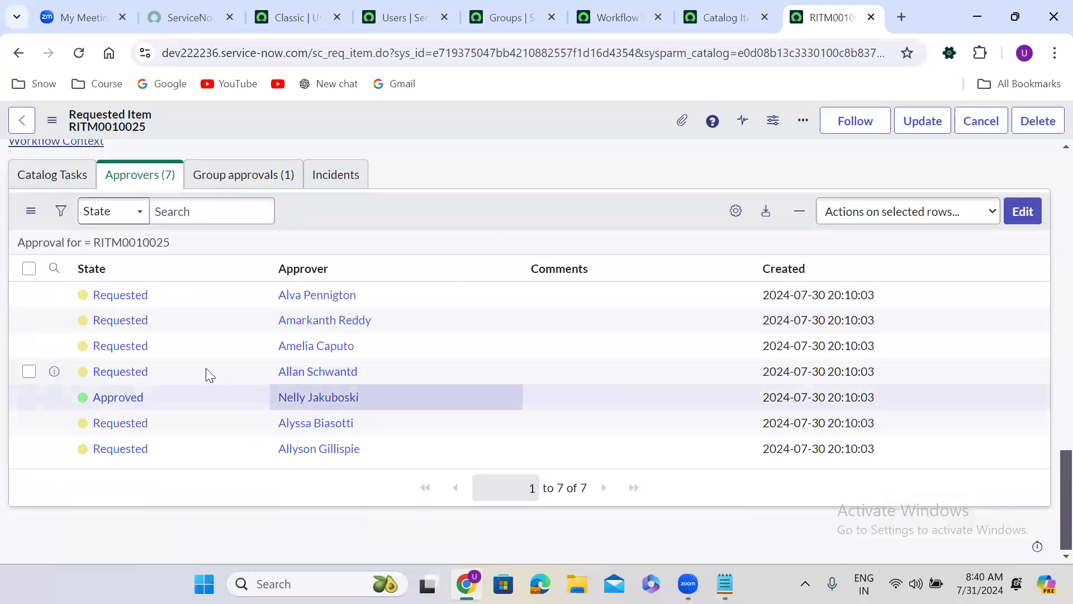
pyautogui.rightClick(166, 344)
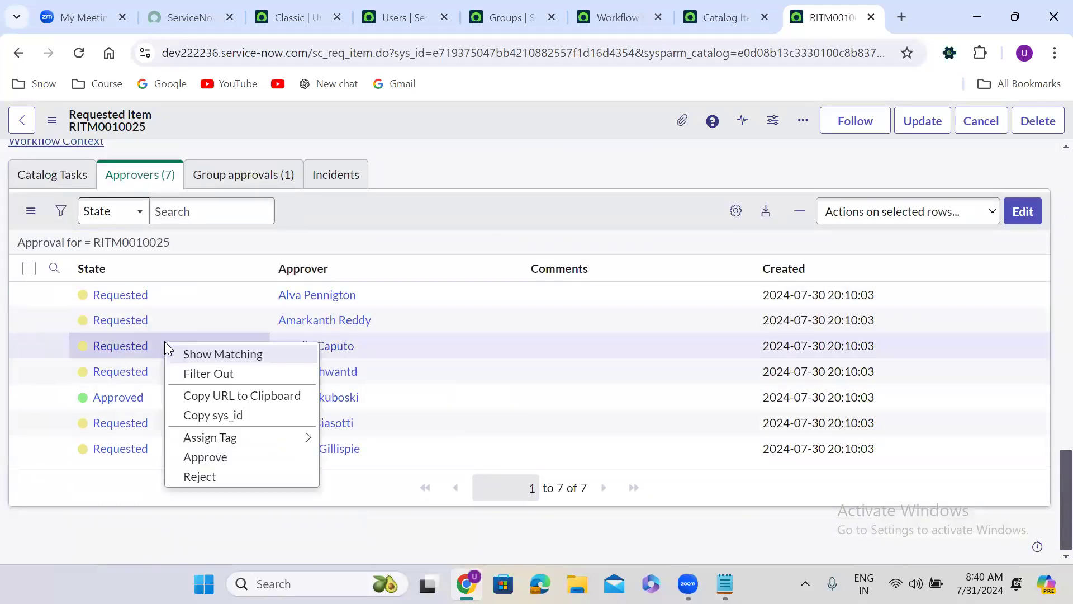
pyautogui.click(223, 458)
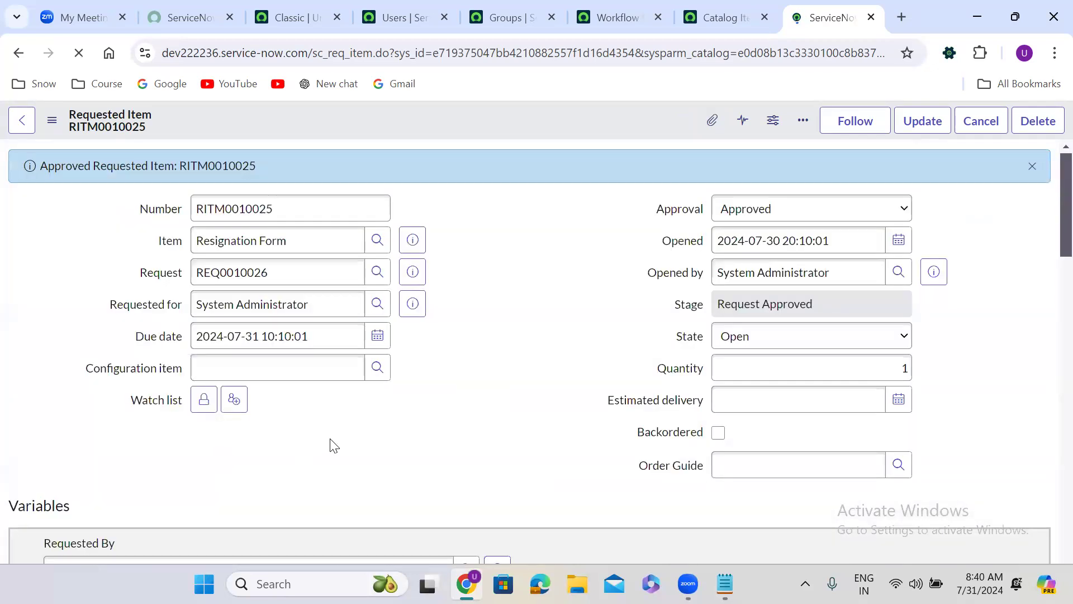
# Step: Display the requested item's catalog tasks and open the generated task in a separate browser tab to check its short description
pyautogui.scroll(-15, 358, 439)
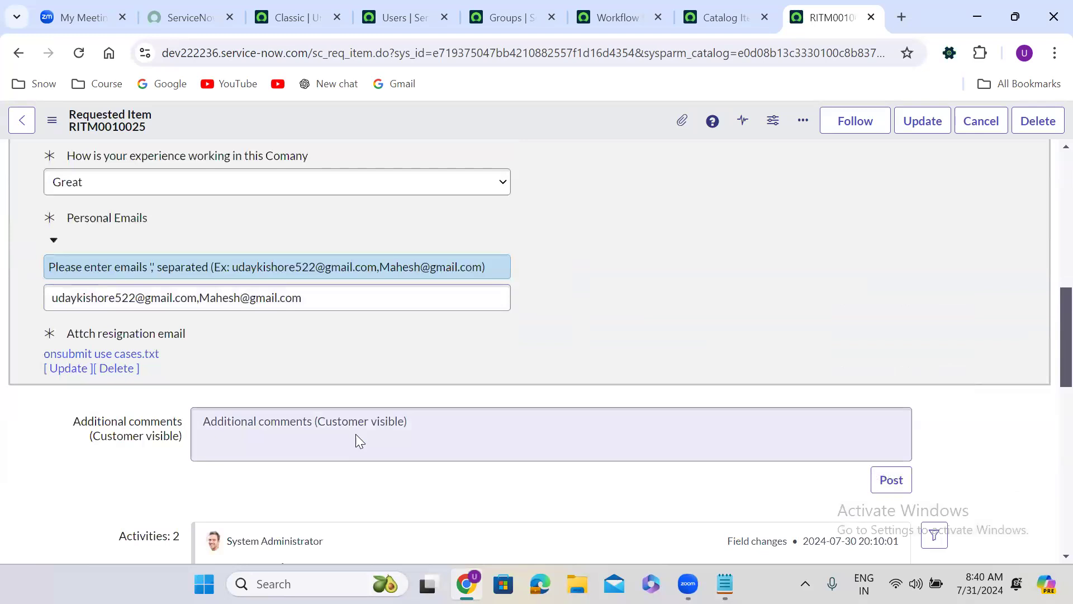
pyautogui.scroll(-3, 355, 434)
pyautogui.scroll(1, 355, 434)
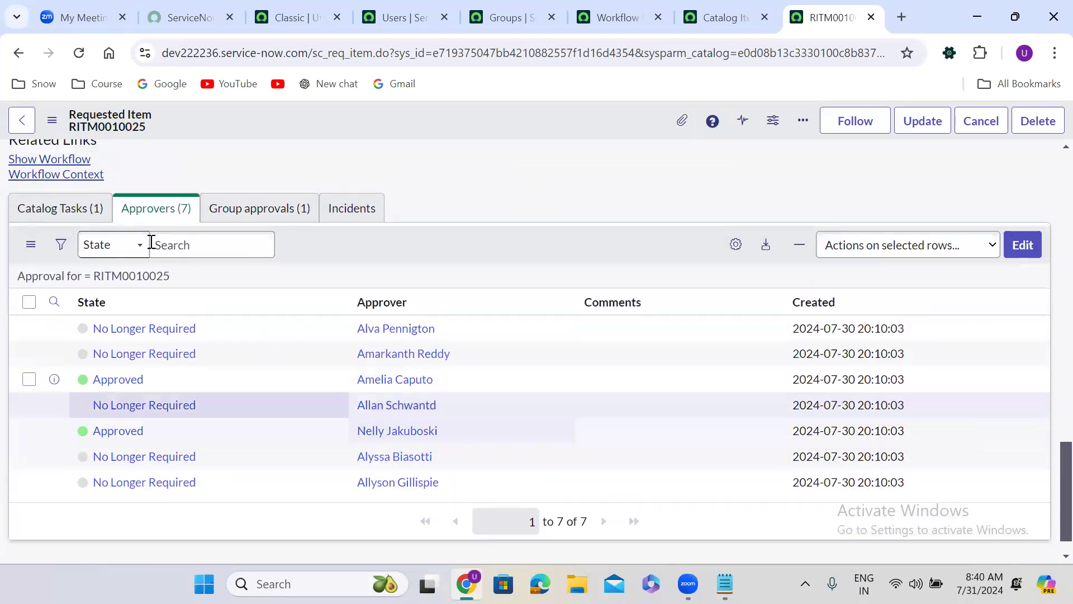
pyautogui.click(88, 211)
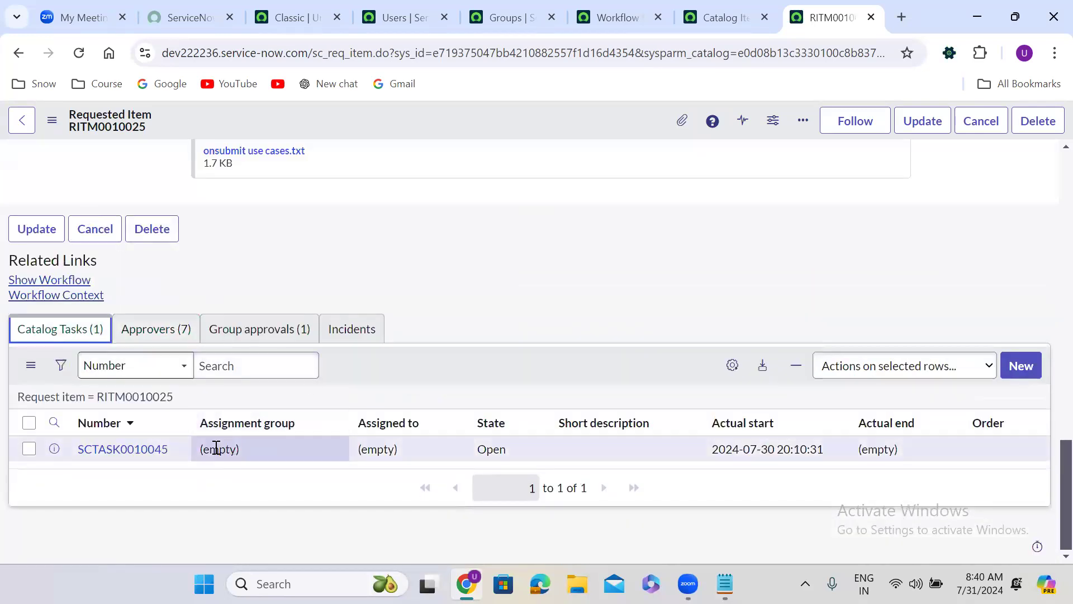
pyautogui.middleClick(144, 451)
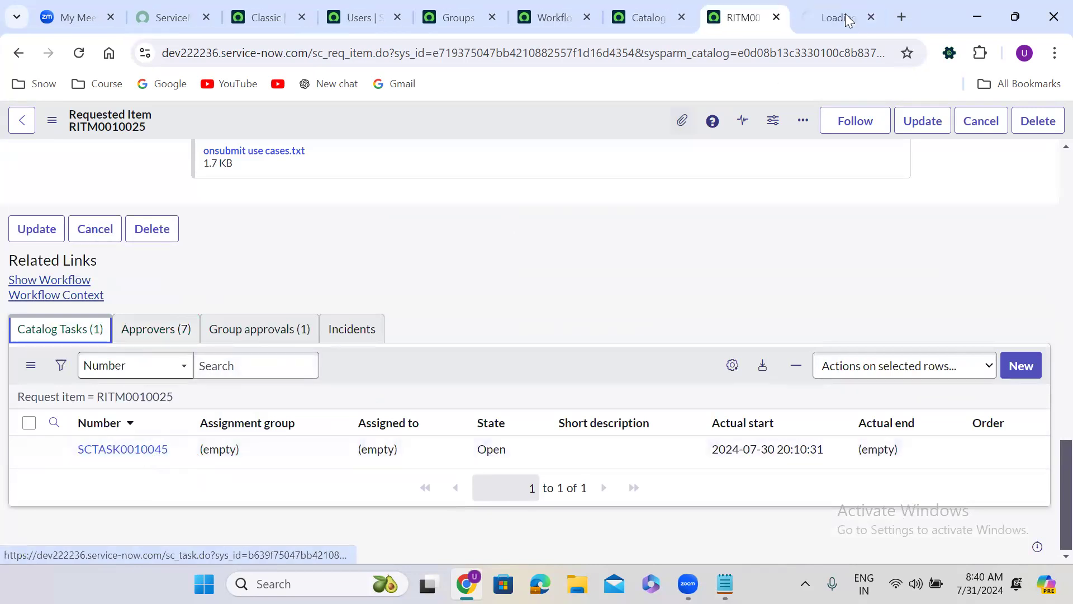
pyautogui.click(845, 14)
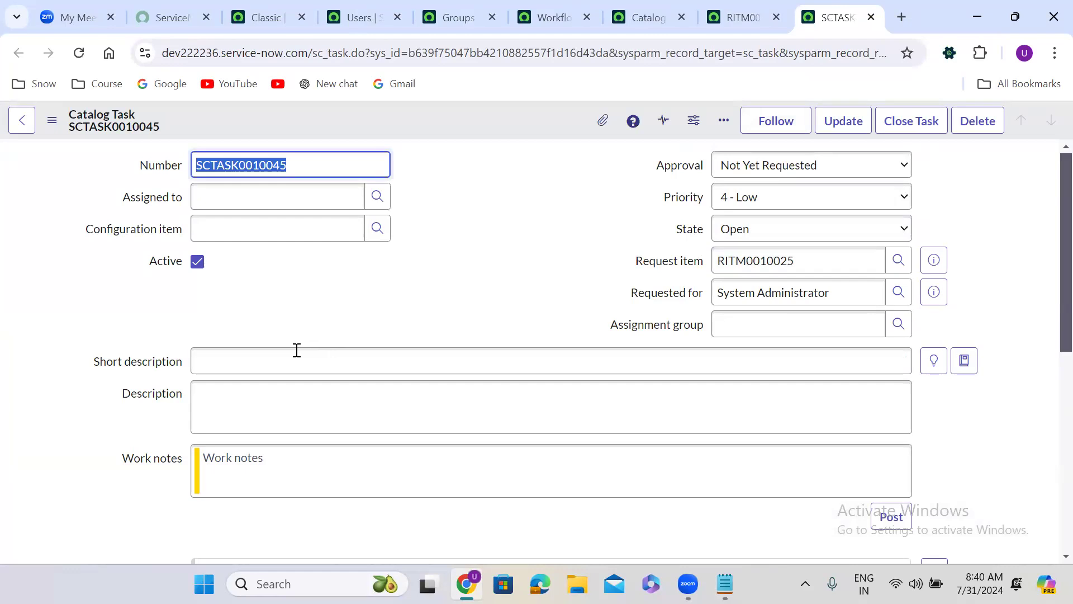
# Step: Check the catalog task's short description, and review the advanced script of the Catalog Task activity in the Resignation form workflow
pyautogui.click(252, 361)
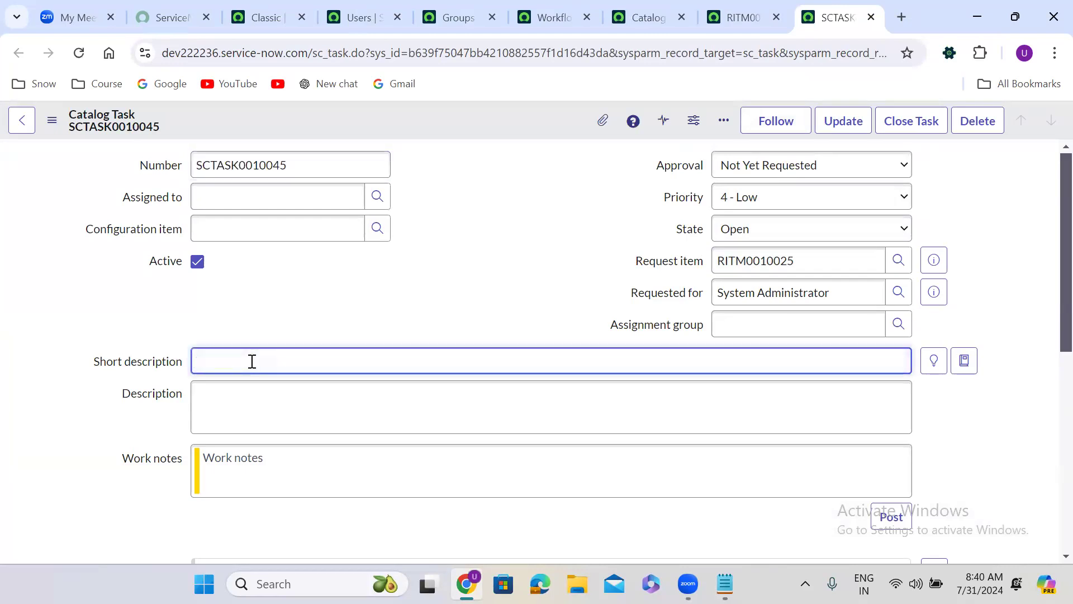
pyautogui.click(462, 273)
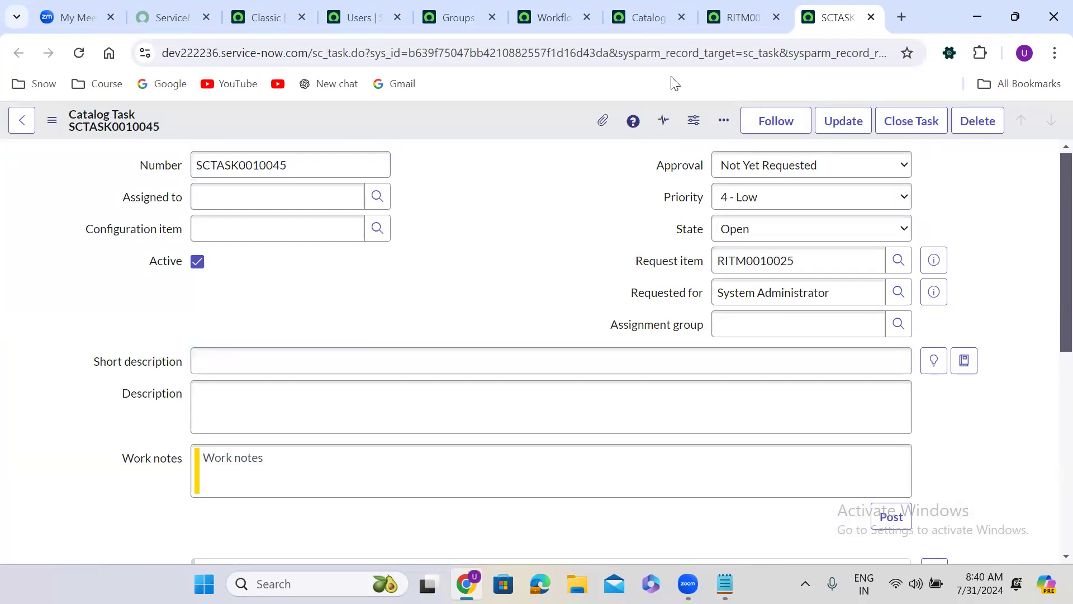
pyautogui.click(560, 7)
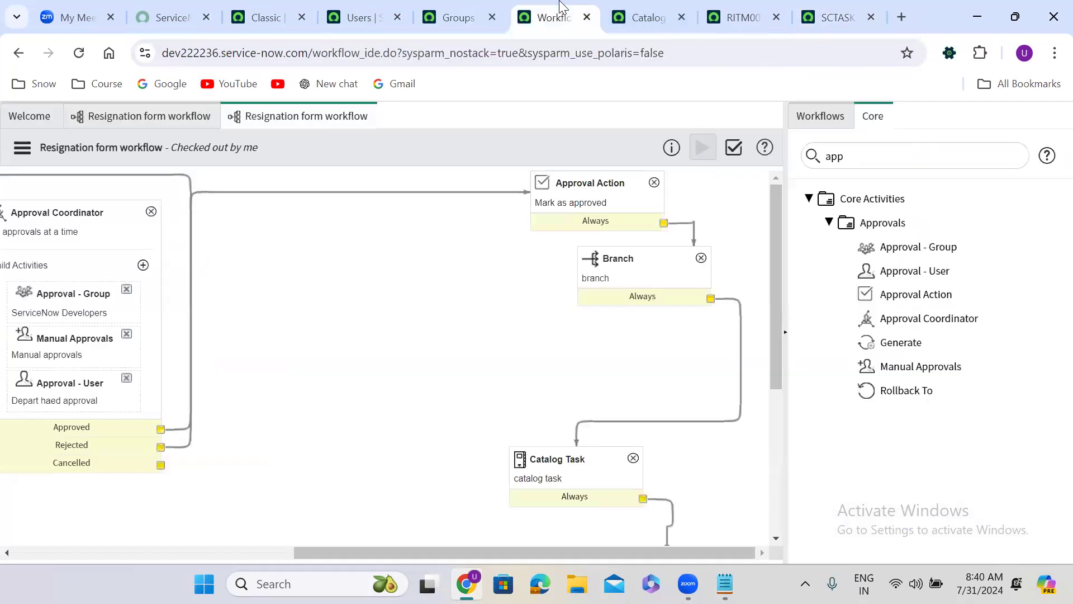
pyautogui.click(569, 486)
pyautogui.scroll(-2, 575, 478)
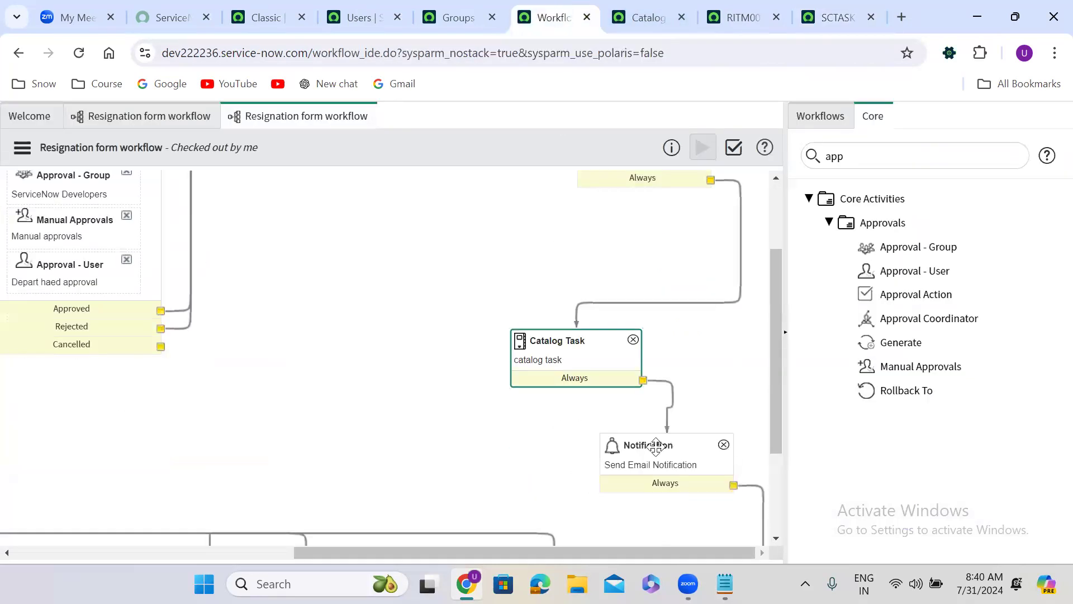
pyautogui.doubleClick(565, 363)
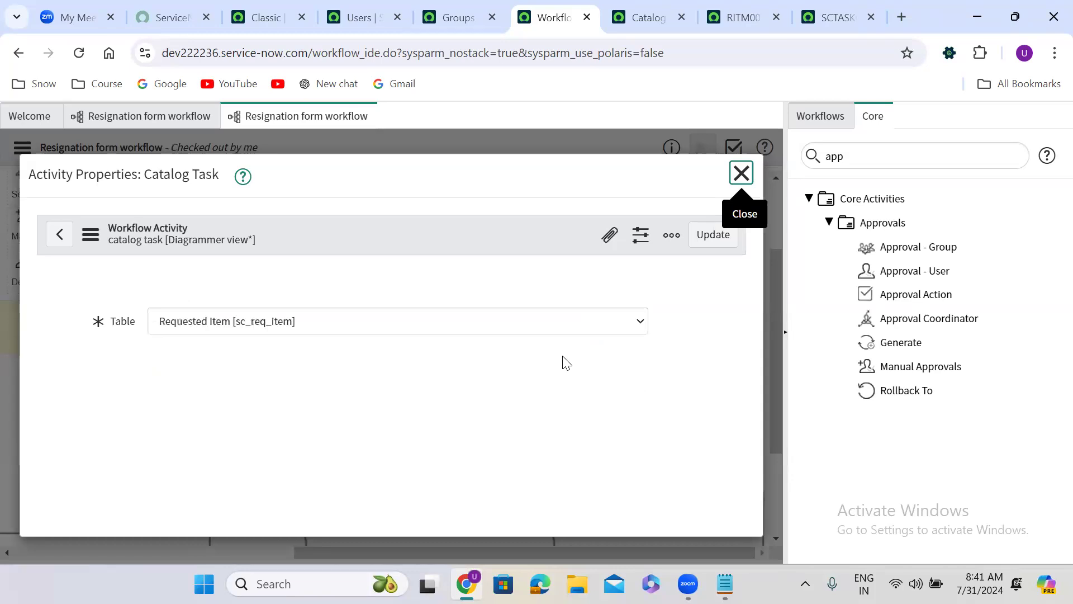
pyautogui.moveTo(740, 287); pyautogui.dragTo(730, 455)
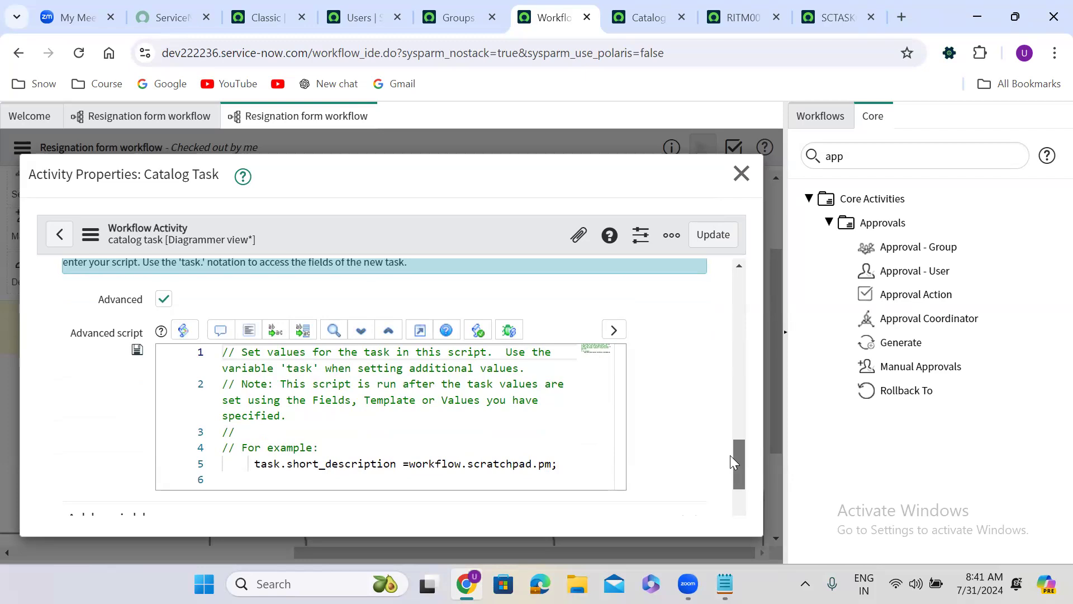
pyautogui.moveTo(730, 455); pyautogui.dragTo(757, 465)
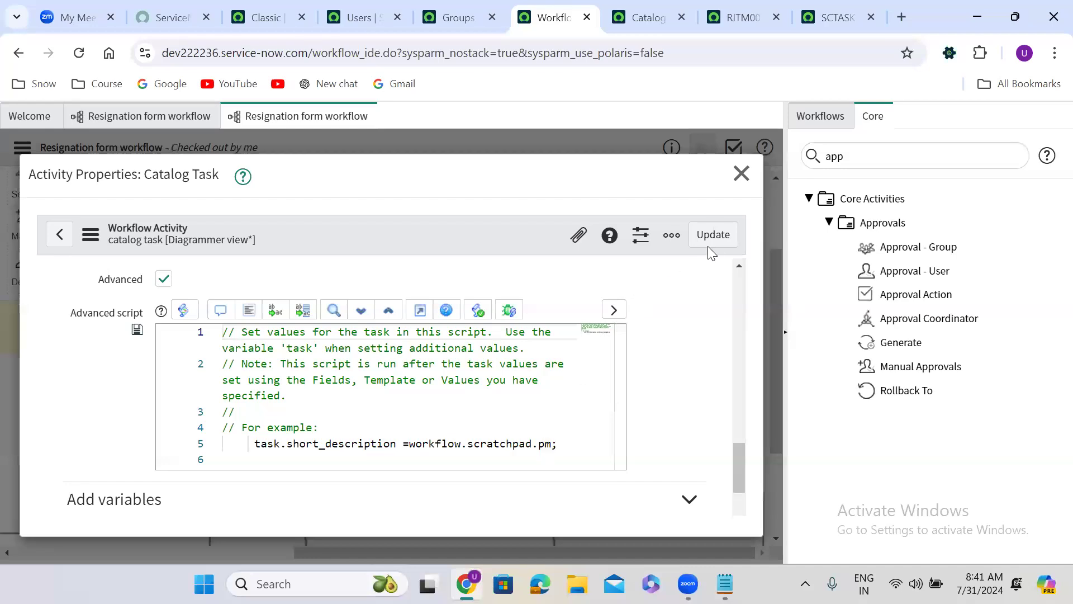
pyautogui.click(717, 230)
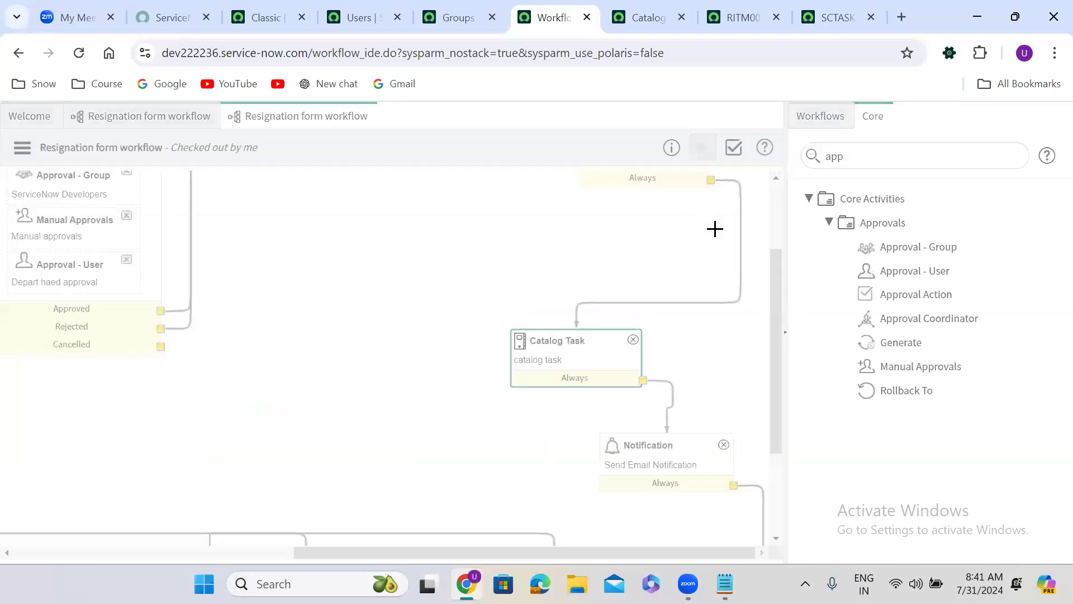
# Step: Review the script of the "Requester has department" If activity in the workflow, and close its properties
pyautogui.click(253, 552)
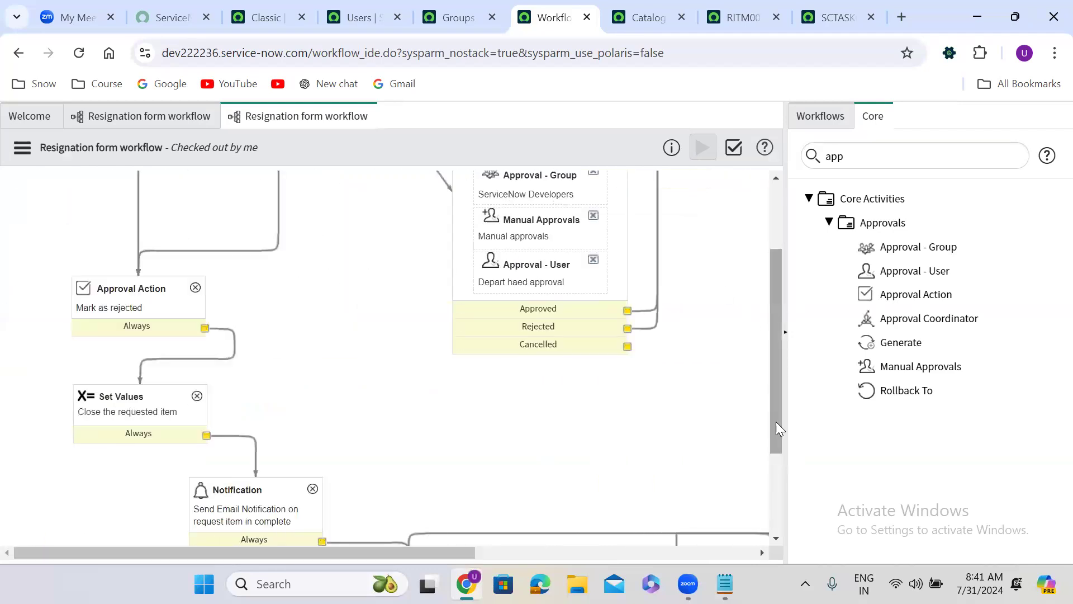
pyautogui.moveTo(776, 422); pyautogui.dragTo(776, 273)
pyautogui.doubleClick(174, 223)
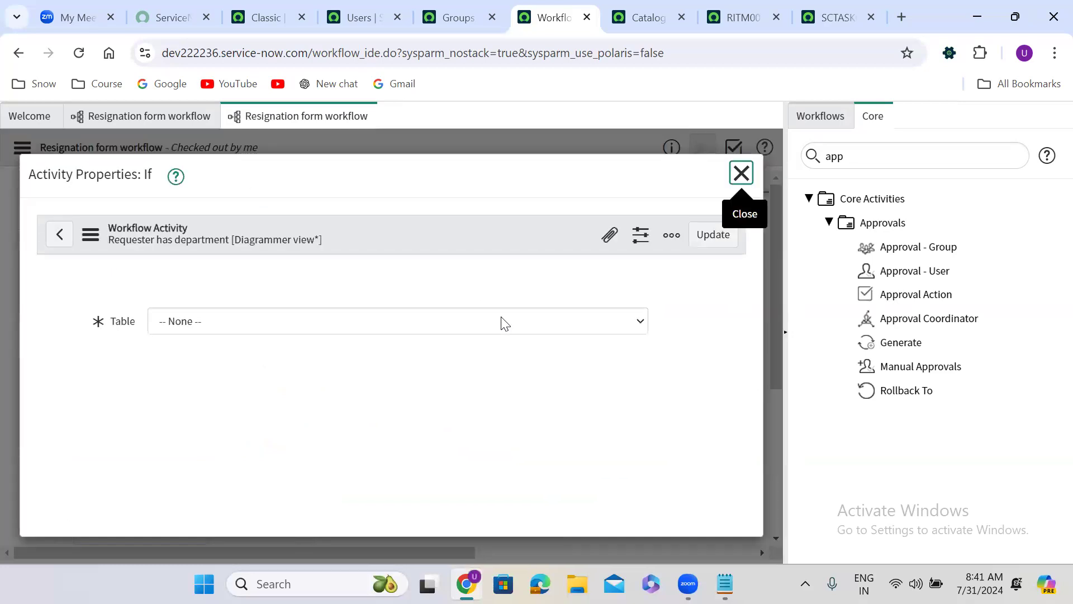
pyautogui.moveTo(741, 297); pyautogui.dragTo(729, 423)
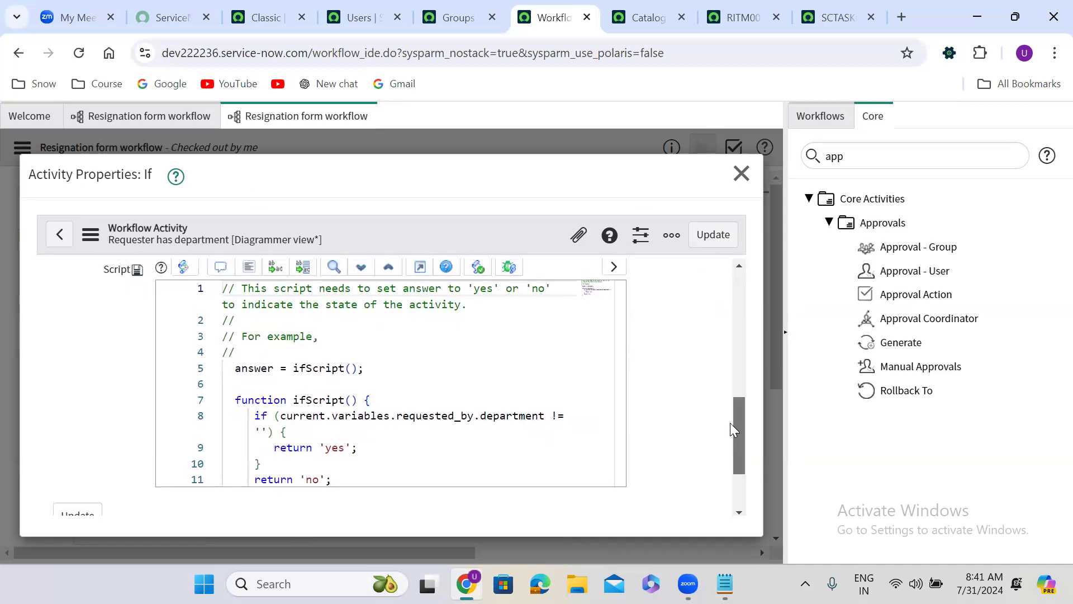
pyautogui.moveTo(620, 329); pyautogui.dragTo(637, 345)
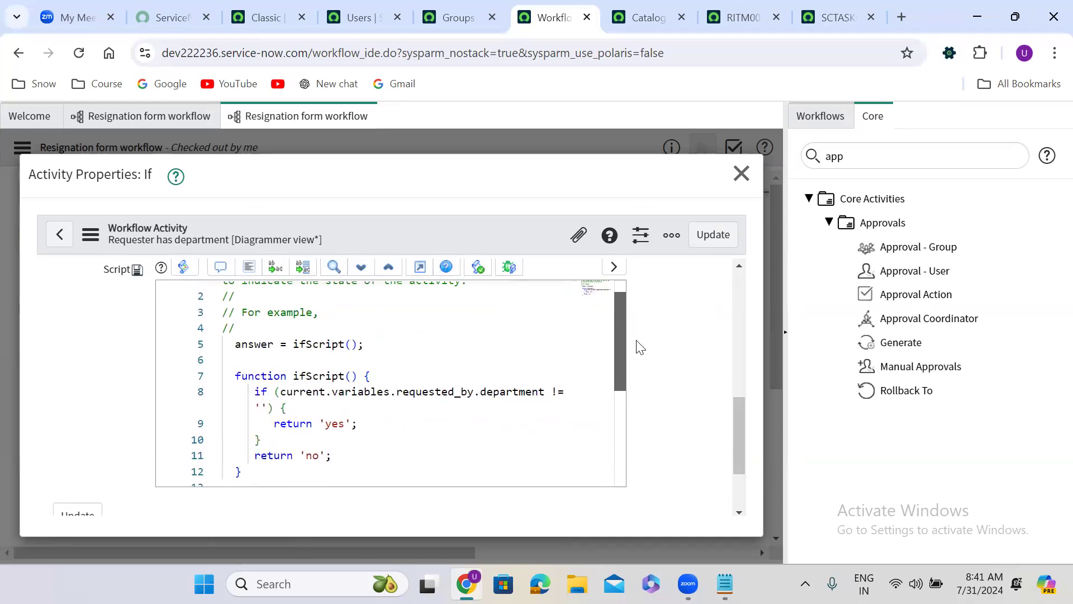
pyautogui.click(294, 408)
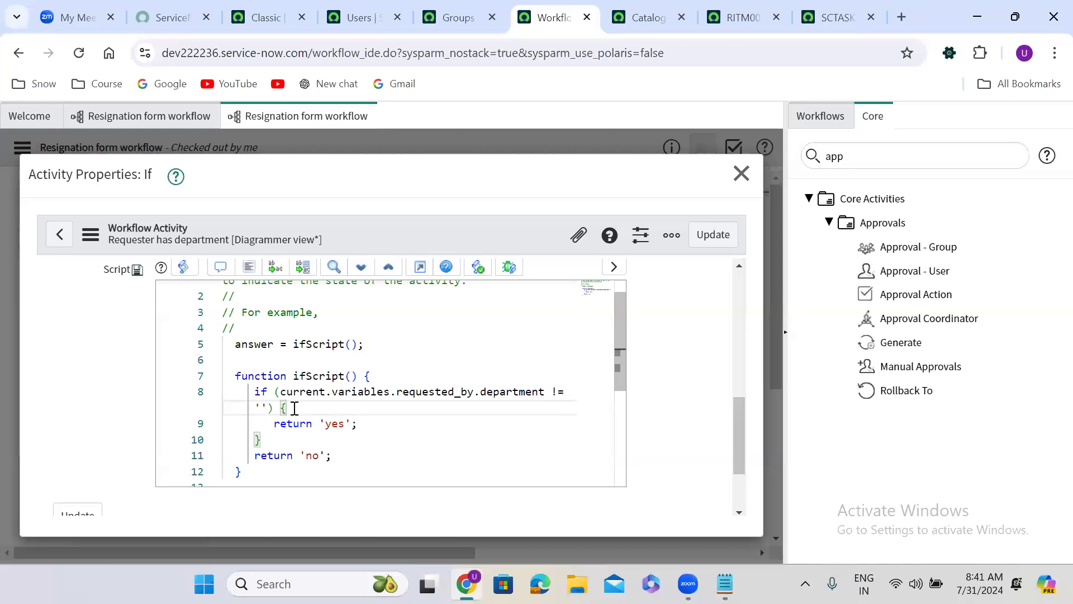
pyautogui.click(731, 175)
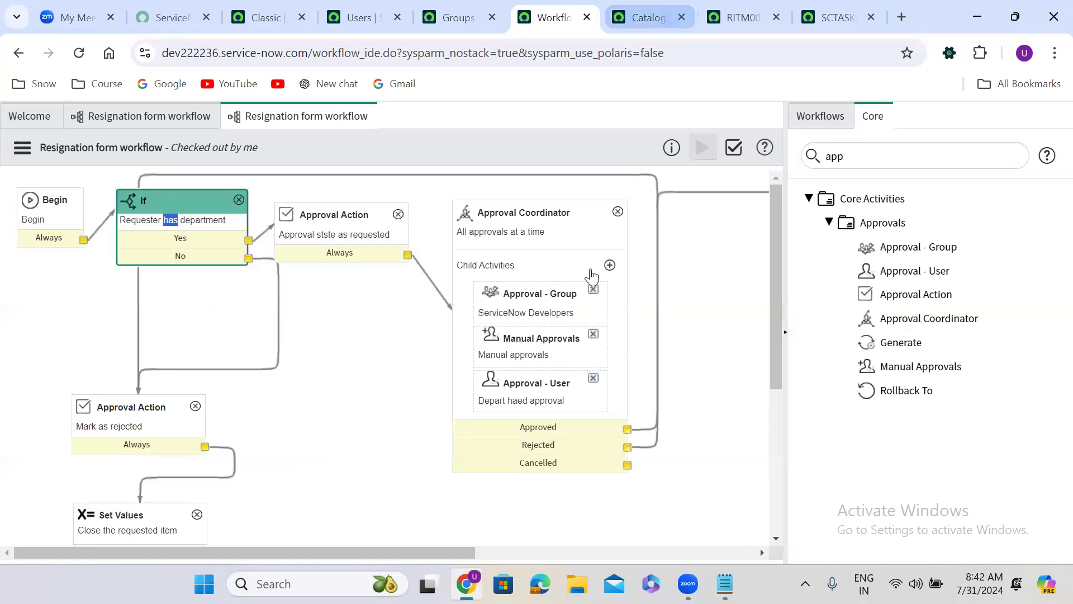
# Step: Copy workflow.scratchpad.pm from the Catalog Task activity's advanced script and close the activity properties
pyautogui.moveTo(363, 540); pyautogui.dragTo(698, 531)
pyautogui.click(568, 492)
pyautogui.scroll(-2, 568, 484)
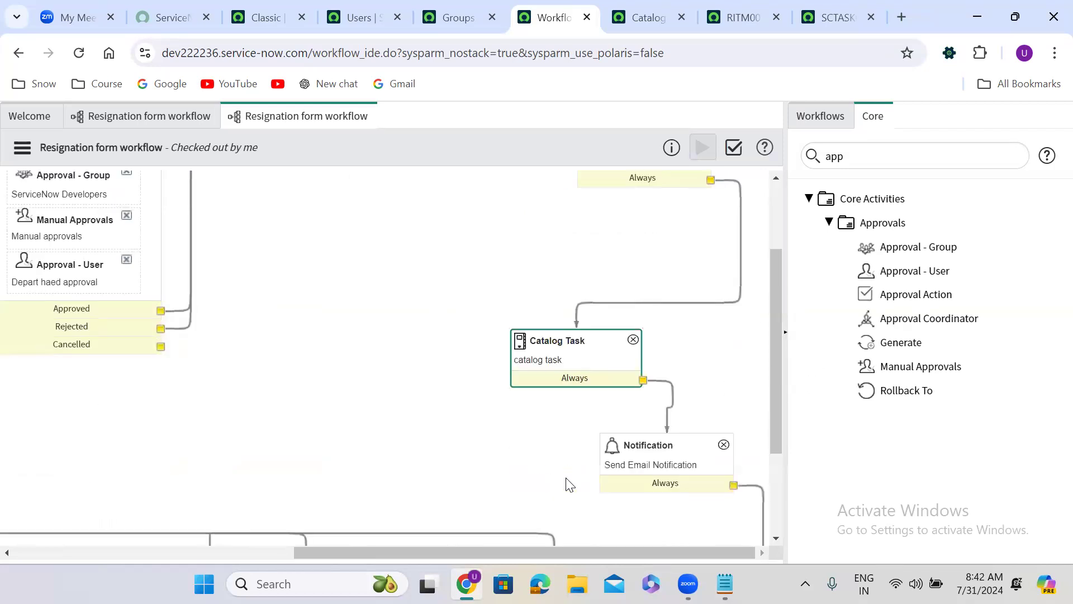
pyautogui.doubleClick(578, 366)
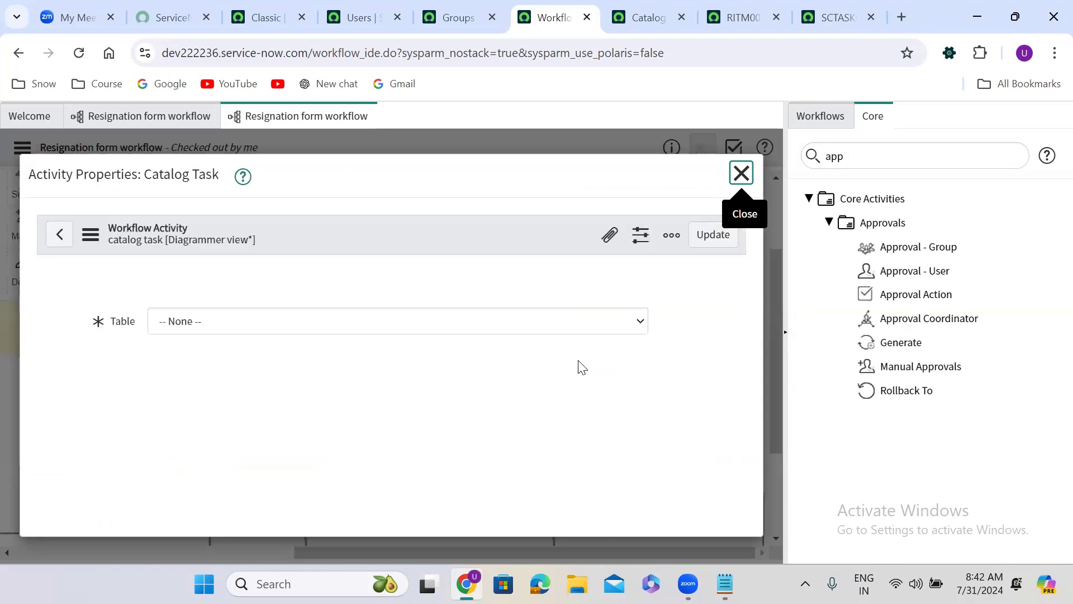
pyautogui.moveTo(737, 291); pyautogui.dragTo(745, 474)
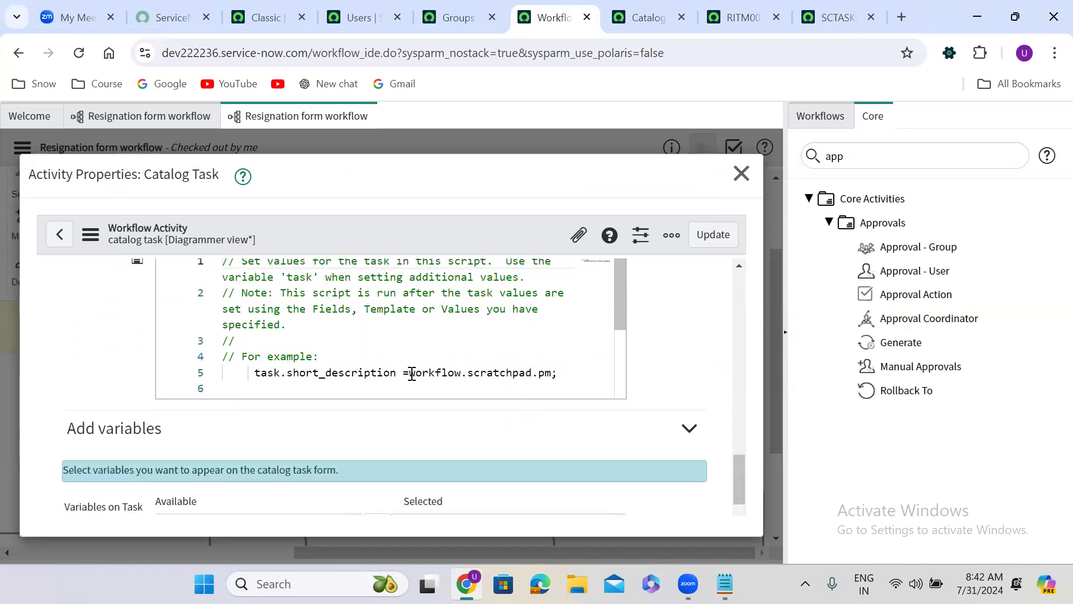
pyautogui.moveTo(408, 372); pyautogui.dragTo(555, 371)
pyautogui.hotkey('ctrl', 'c')
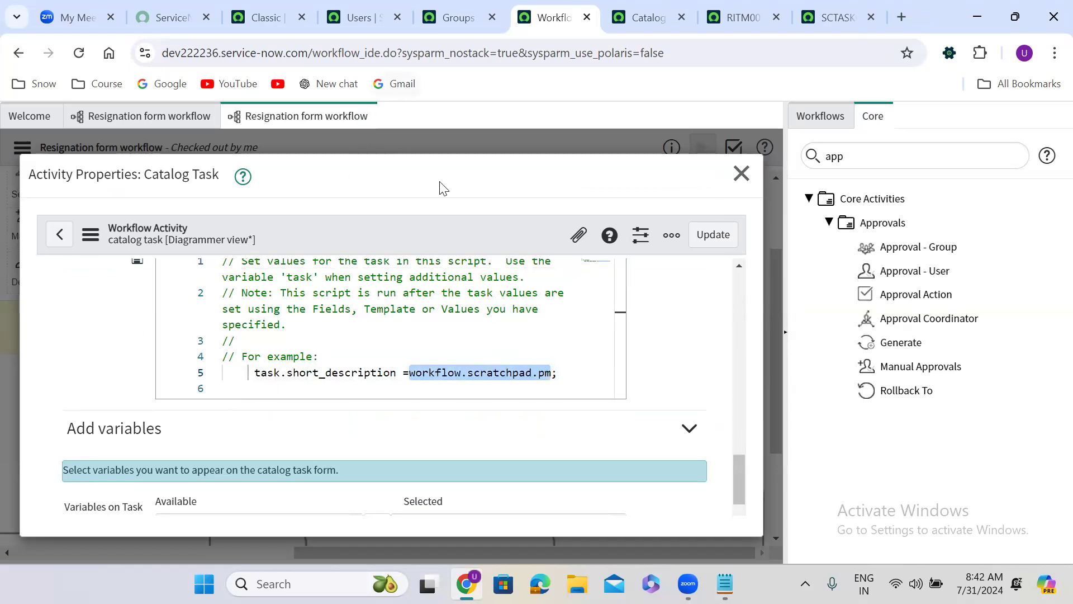
pyautogui.click(741, 173)
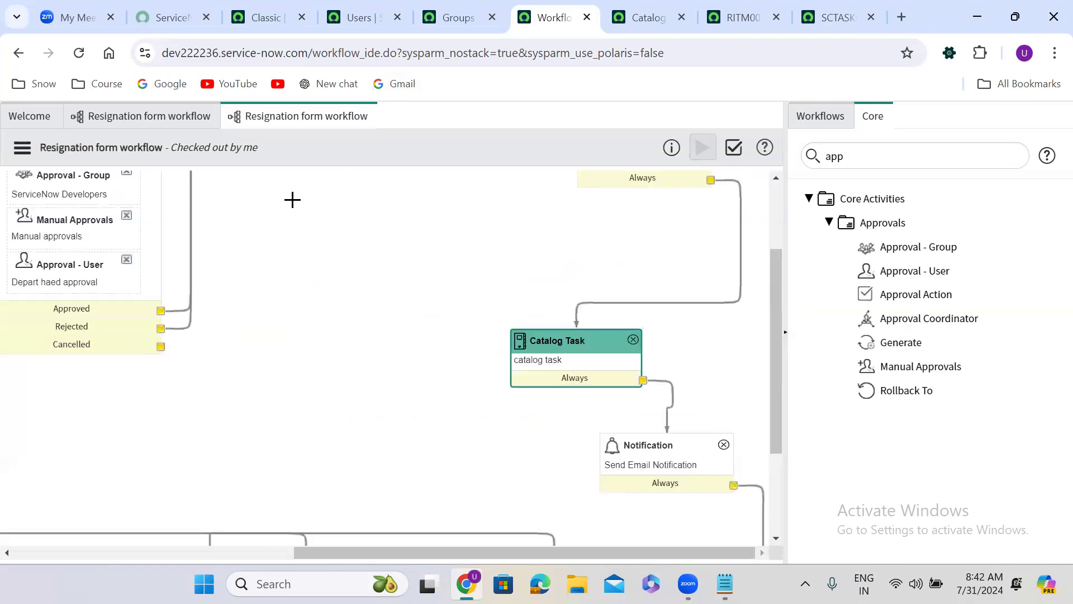
# Step: Add workflow.scratchpad.pm = 'Narendra Modi'; above return 'yes' in the "Requester has department" If activity's script and update the activity
pyautogui.moveTo(298, 547); pyautogui.dragTo(17, 545)
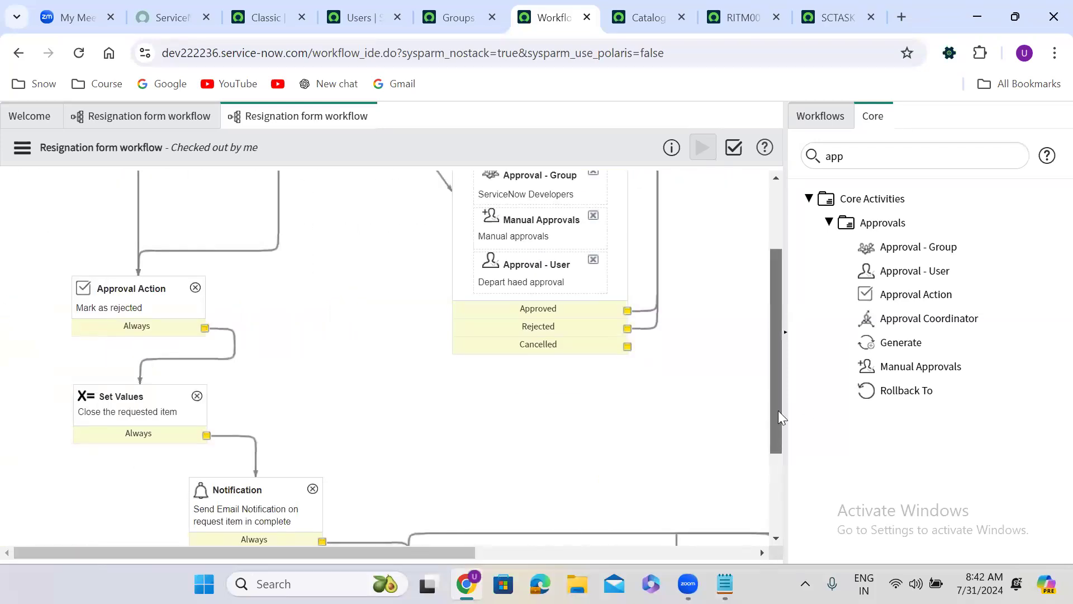
pyautogui.moveTo(778, 411); pyautogui.dragTo(772, 313)
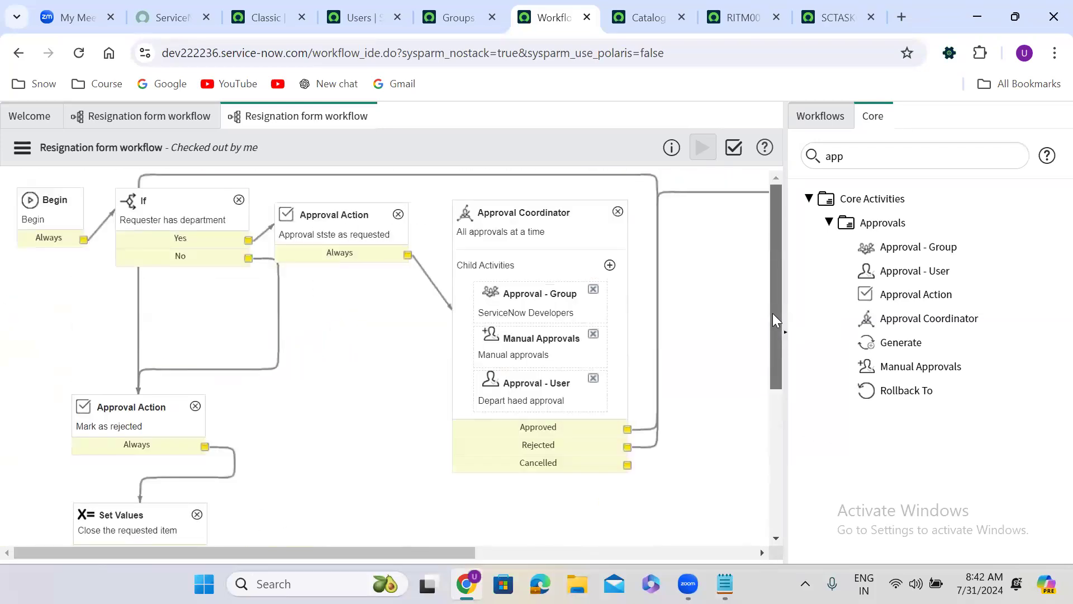
pyautogui.doubleClick(195, 228)
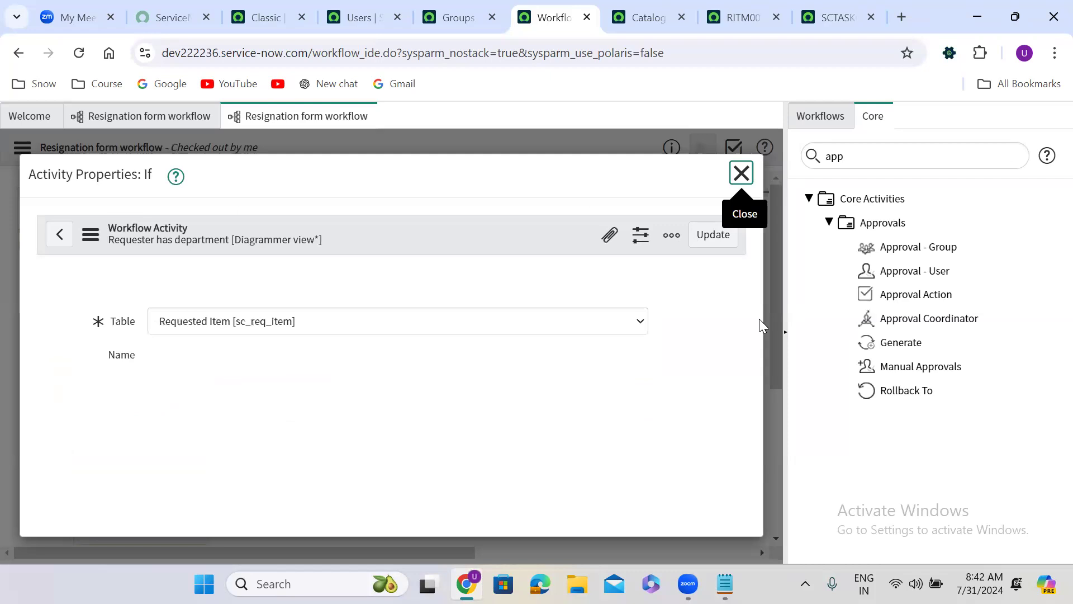
pyautogui.moveTo(739, 304); pyautogui.dragTo(743, 423)
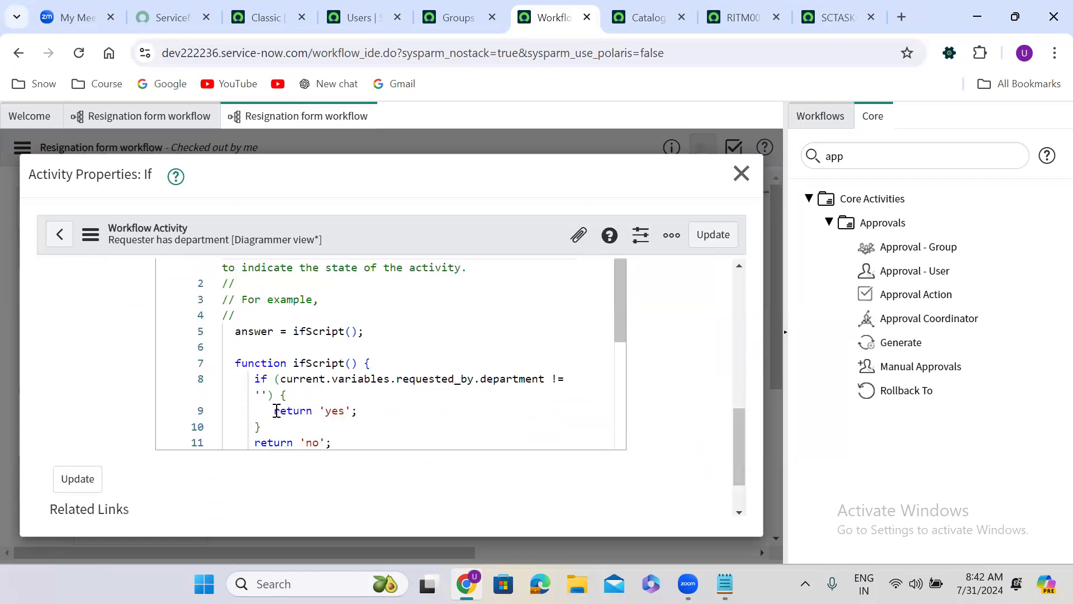
pyautogui.click(293, 396)
pyautogui.press('Return')
pyautogui.hotkey('ctrl', 'v')
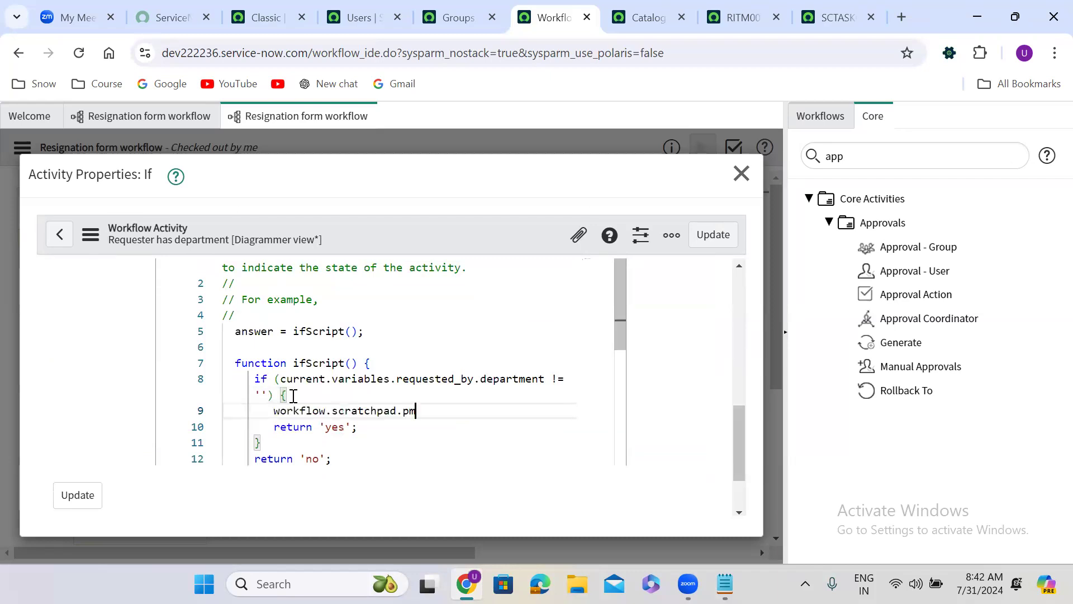
pyautogui.write("= 'Narendra Modi';")
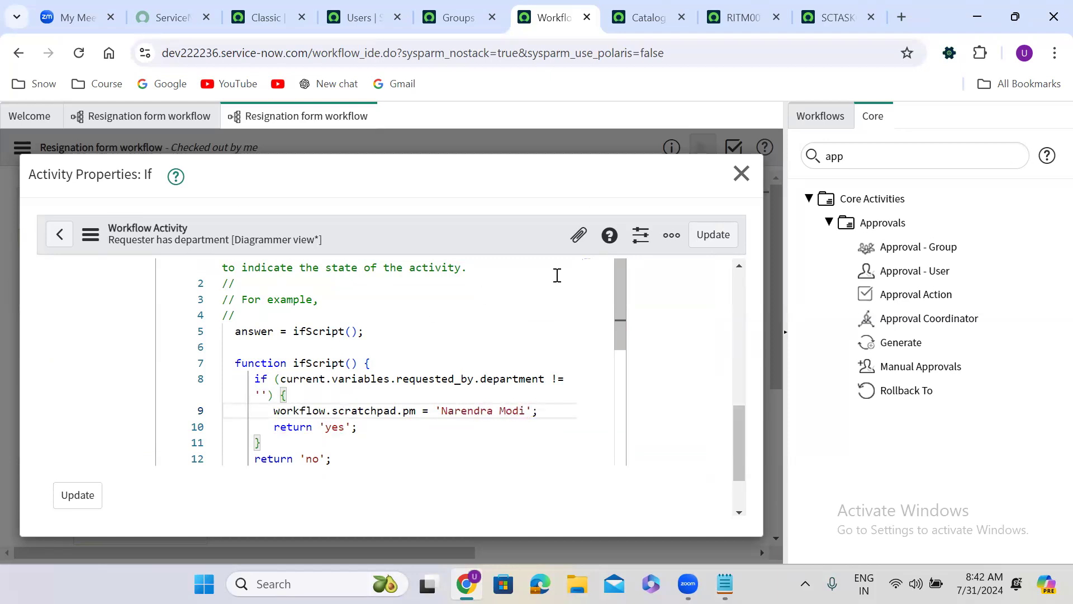
pyautogui.click(713, 235)
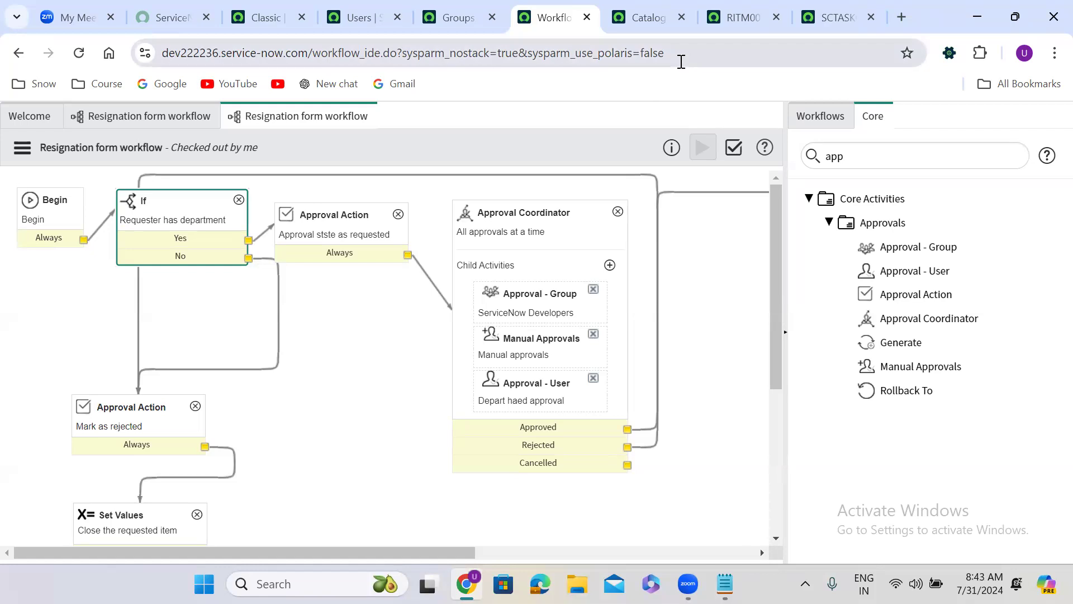
# Step: Open the Resignation Form catalog item from the Item reference of the approved requested item
pyautogui.click(743, 17)
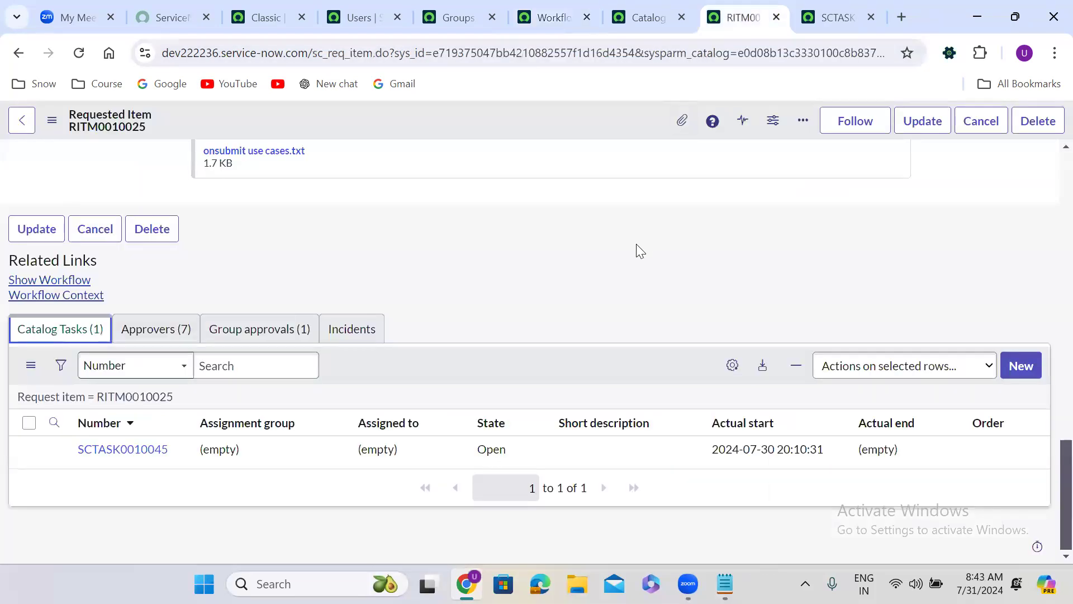
pyautogui.scroll(15, 1050, 170)
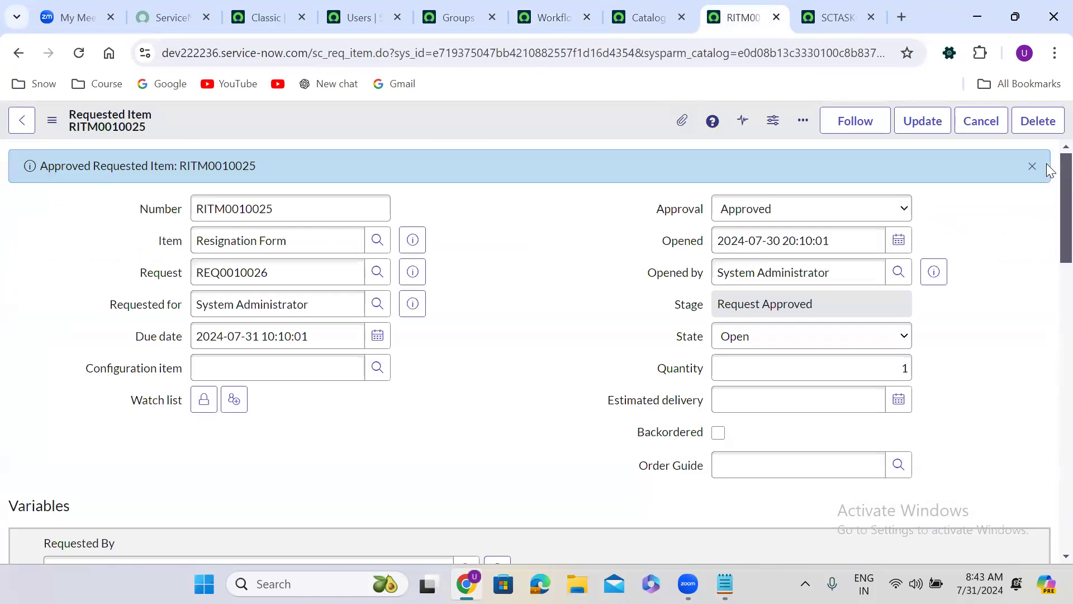
pyautogui.click(421, 238)
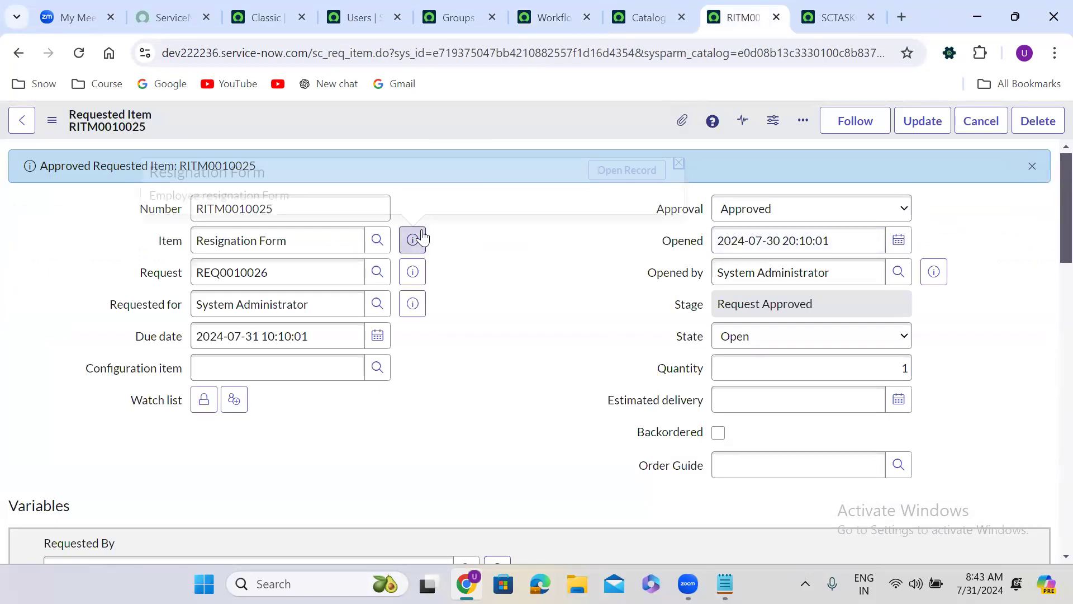
pyautogui.click(632, 171)
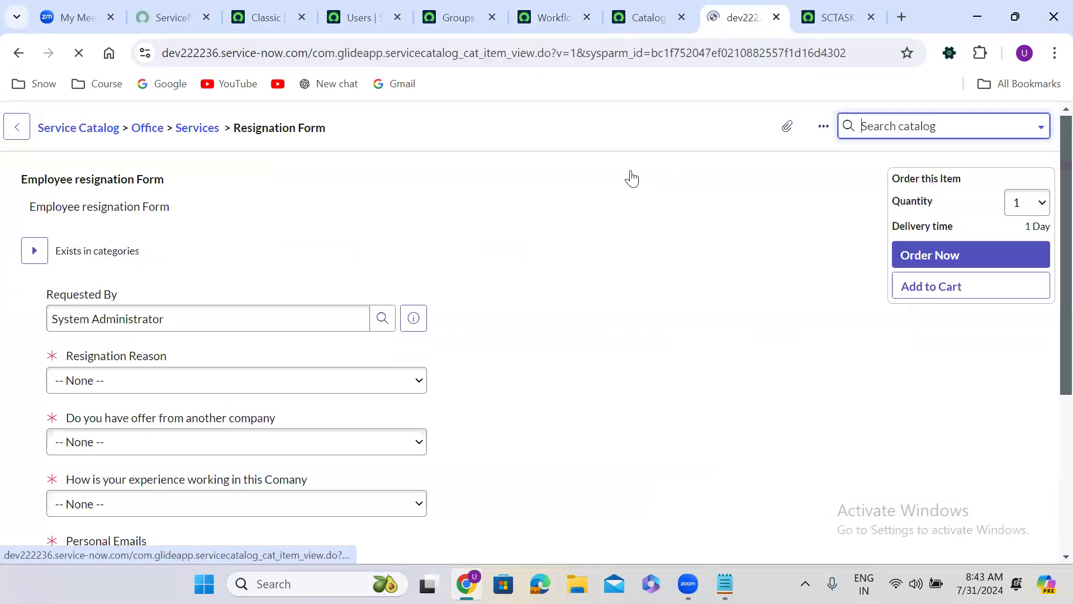
# Step: Set the resignation reason to Health Reason, the offer from another company to Yes and the working experience to Great
pyautogui.click(173, 387)
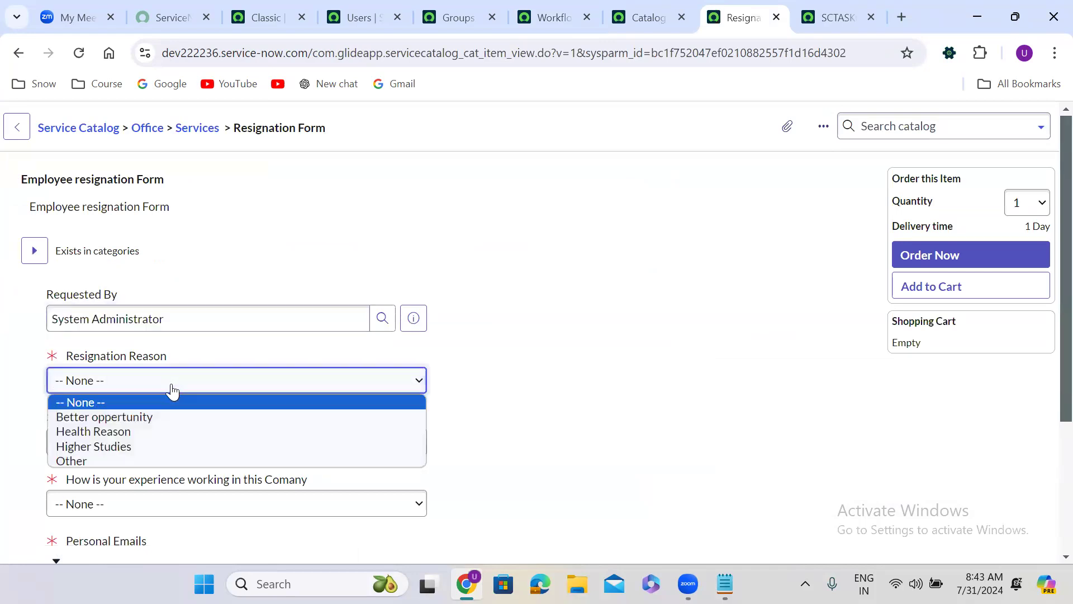
pyautogui.click(150, 432)
pyautogui.click(144, 446)
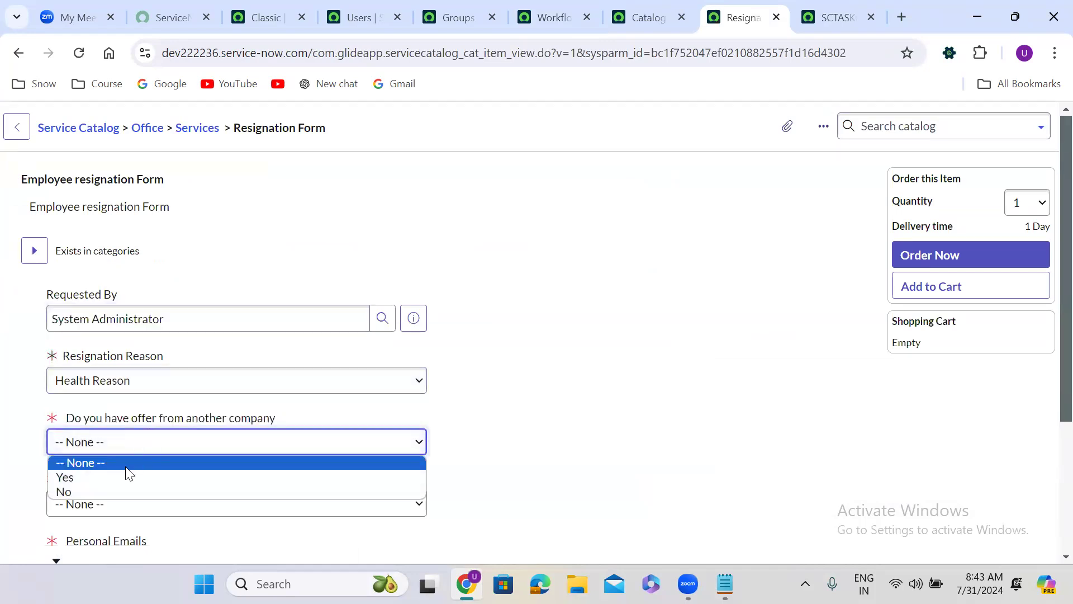
pyautogui.click(118, 476)
pyautogui.click(117, 505)
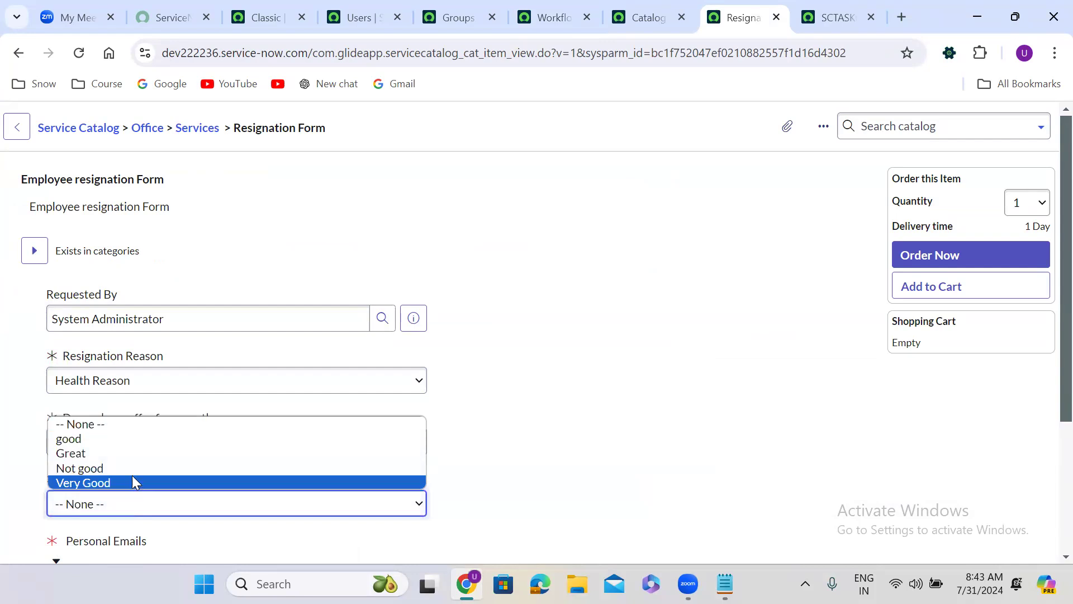
pyautogui.click(128, 450)
pyautogui.click(174, 451)
pyautogui.click(552, 406)
# Step: Fill in the Personal Emails field with the two comma-separated example addresses from its help text
pyautogui.scroll(-1, 553, 406)
pyautogui.scroll(-3, 553, 407)
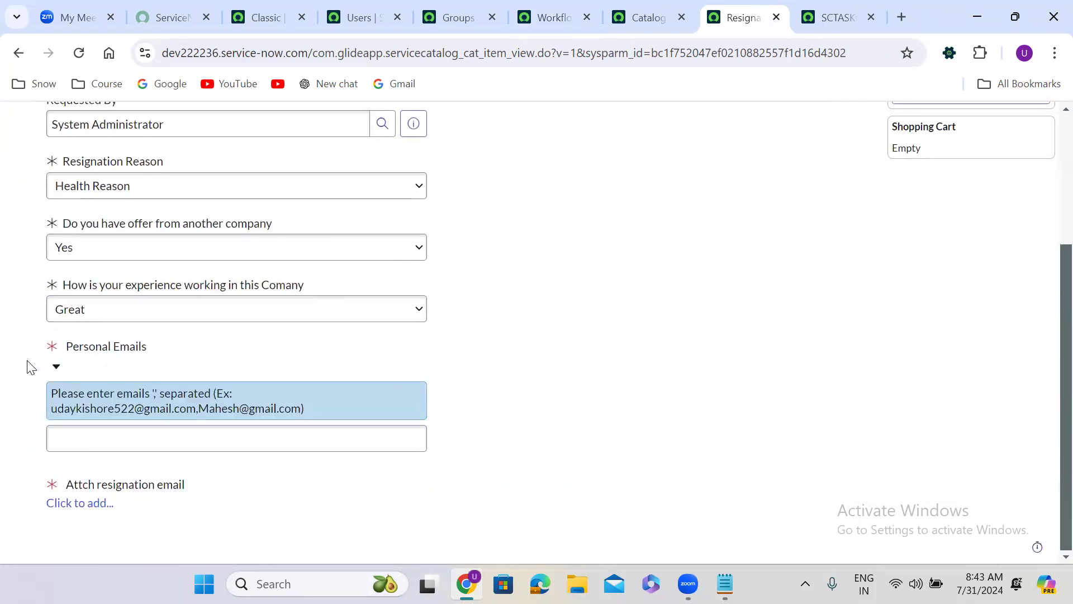
pyautogui.moveTo(52, 412); pyautogui.dragTo(300, 412)
pyautogui.hotkey('ctrl', 'c')
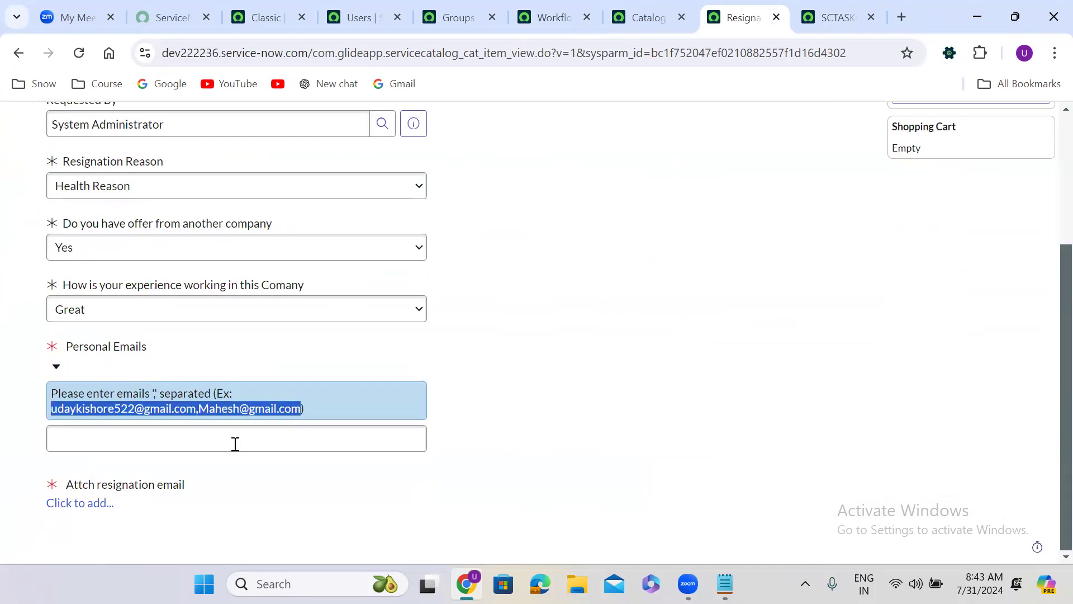
pyautogui.click(211, 445)
pyautogui.hotkey('ctrl', 'v')
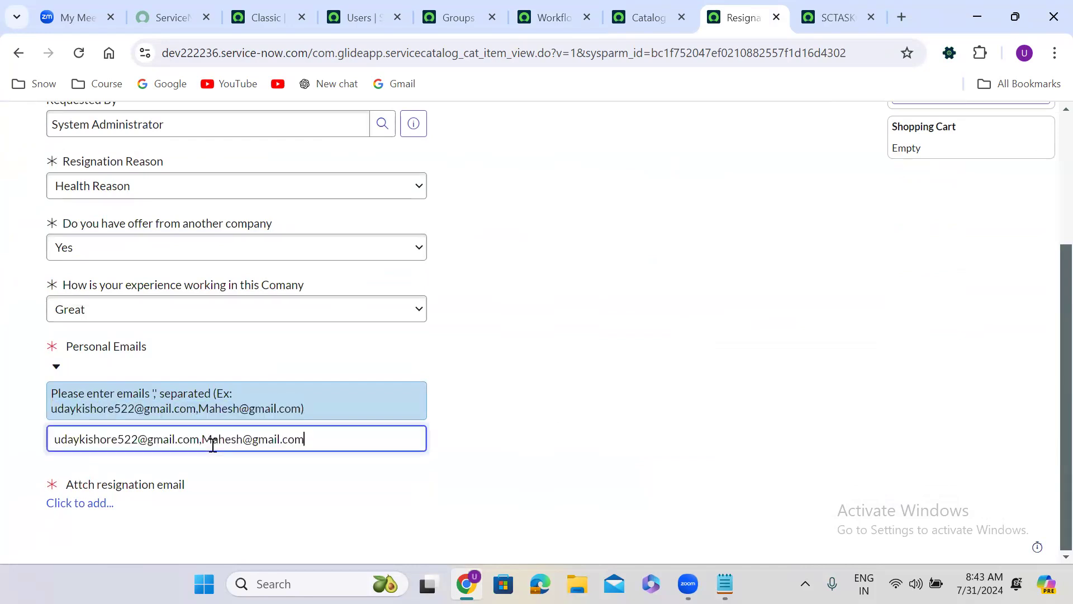
# Step: Attach the "onsubmit use cases" text file as the resignation email and submit the order
pyautogui.click(79, 503)
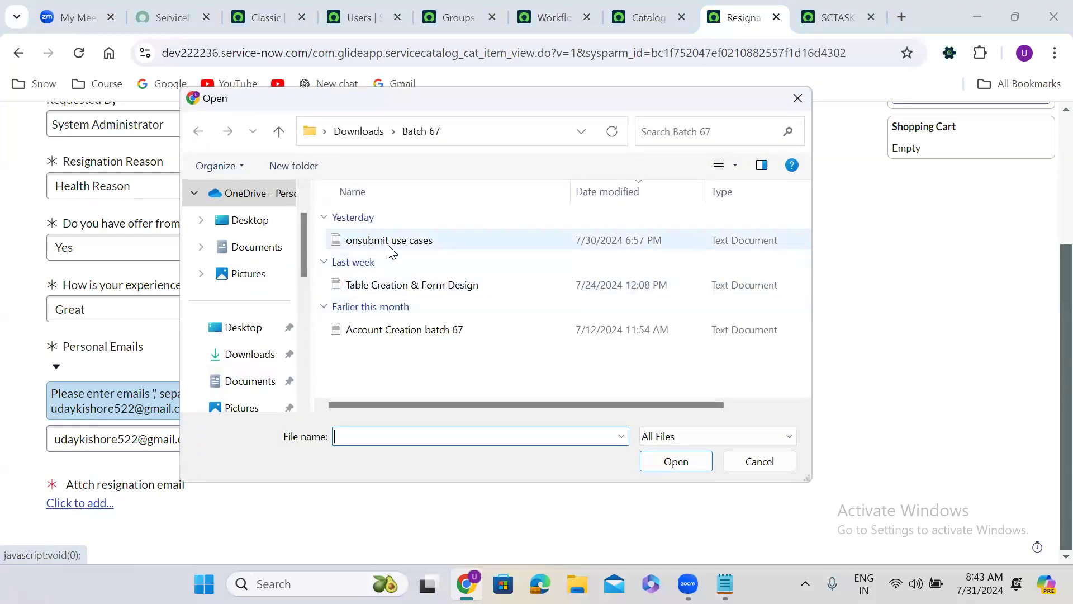
pyautogui.click(391, 243)
pyautogui.click(670, 463)
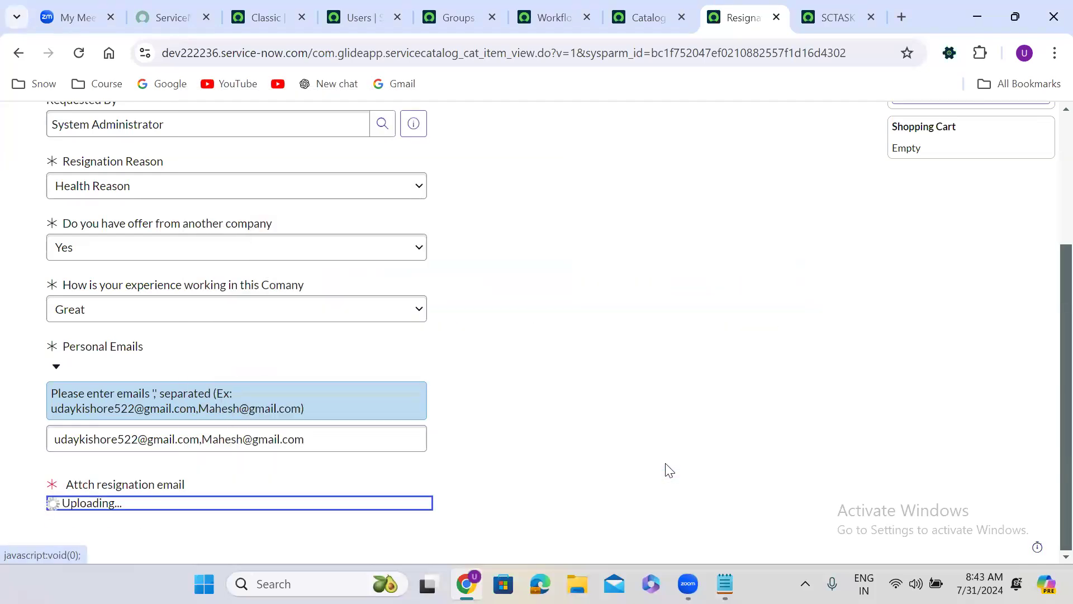
pyautogui.scroll(4, 1049, 506)
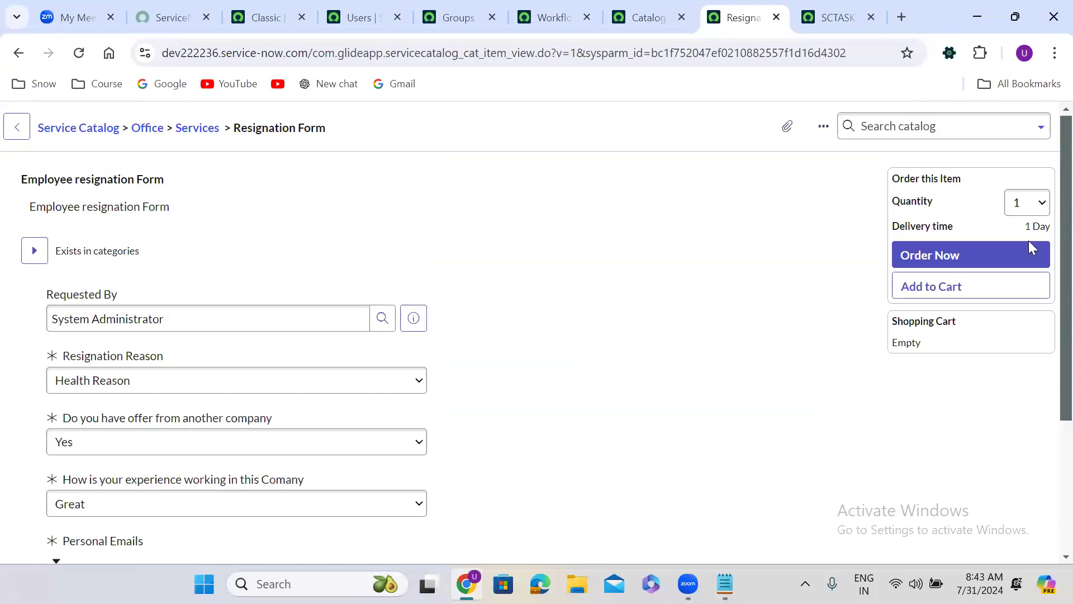
pyautogui.click(937, 253)
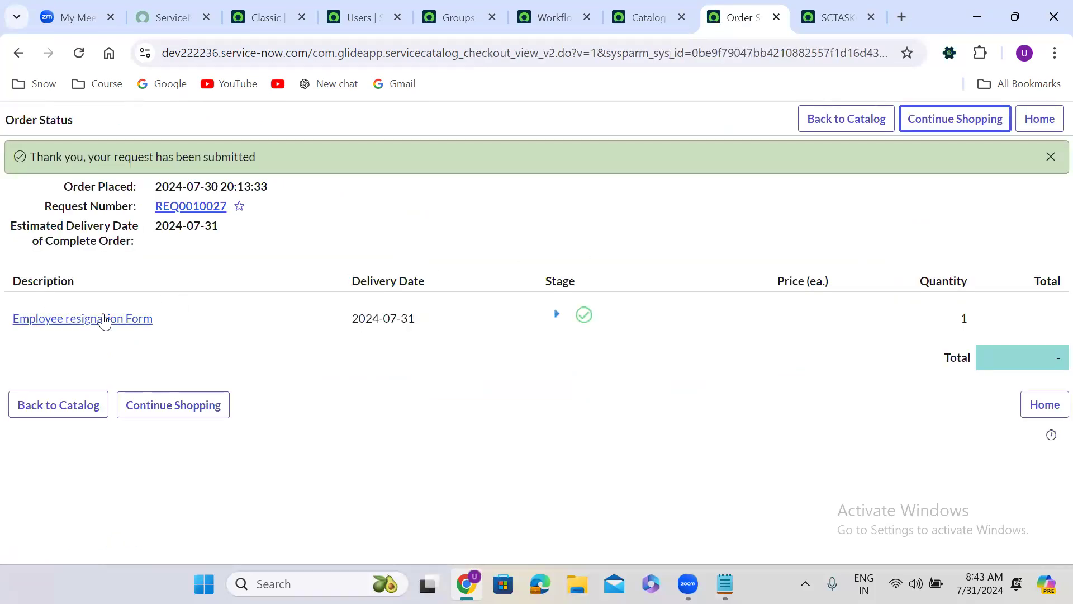
# Step: Open the requested item of the new Employee resignation Form order and display its list of approvers
pyautogui.click(104, 321)
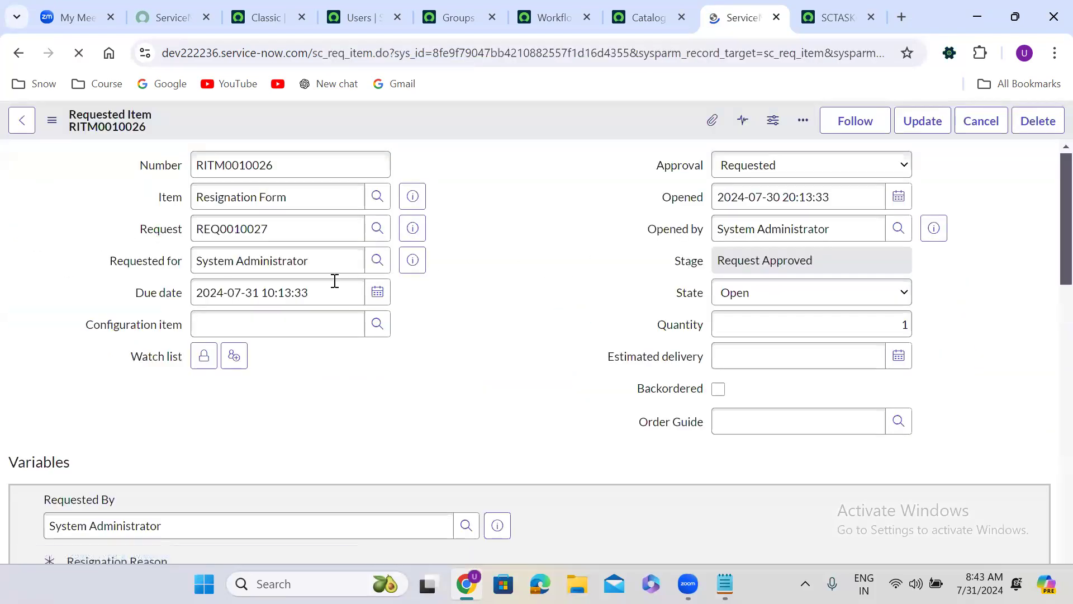
pyautogui.scroll(-12, 480, 341)
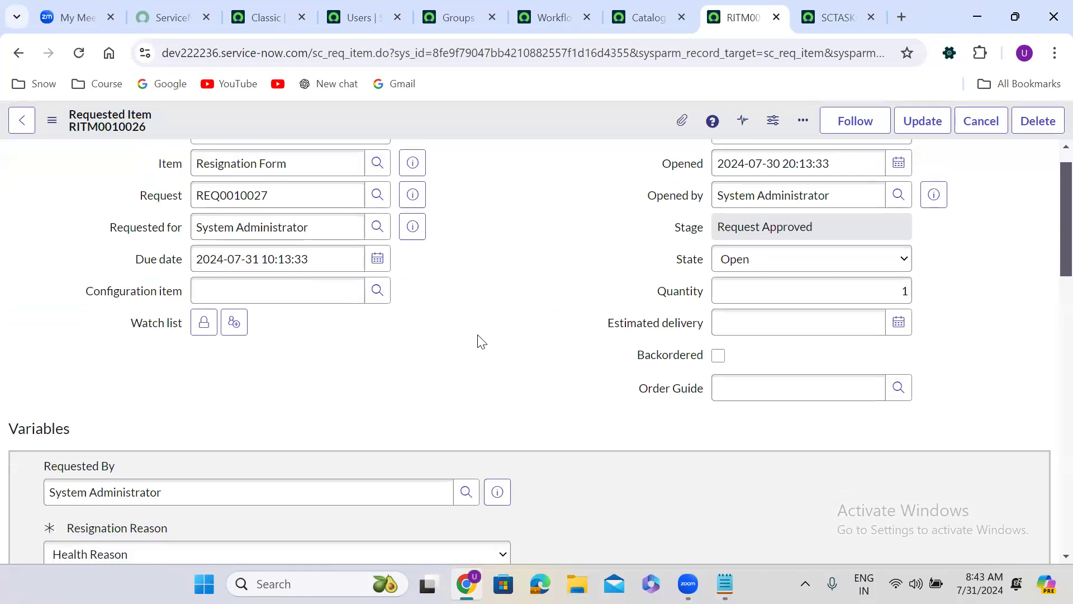
pyautogui.scroll(-10, 480, 341)
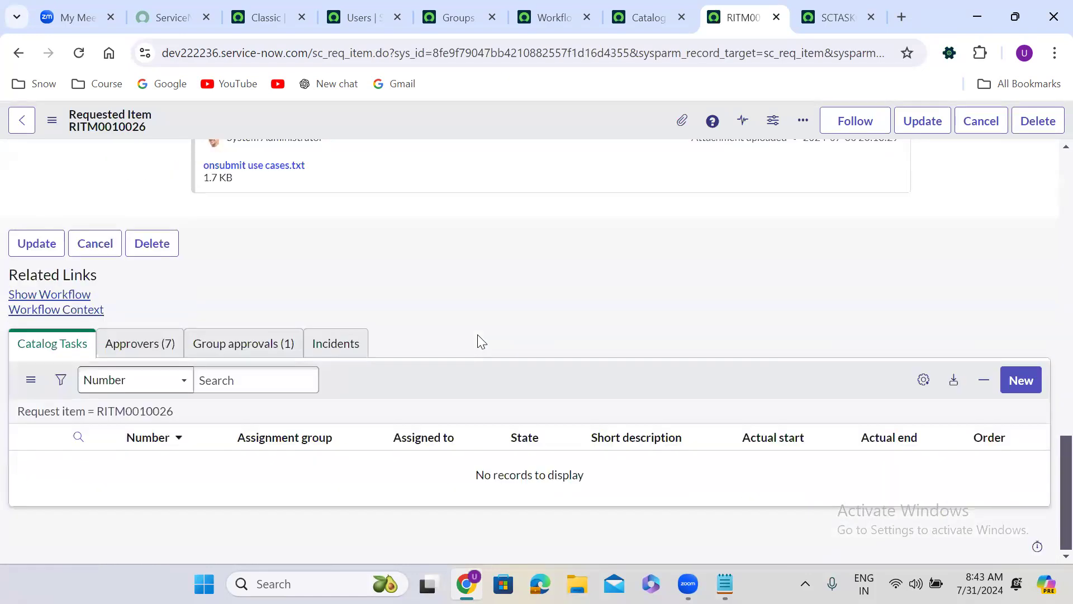
pyautogui.click(159, 345)
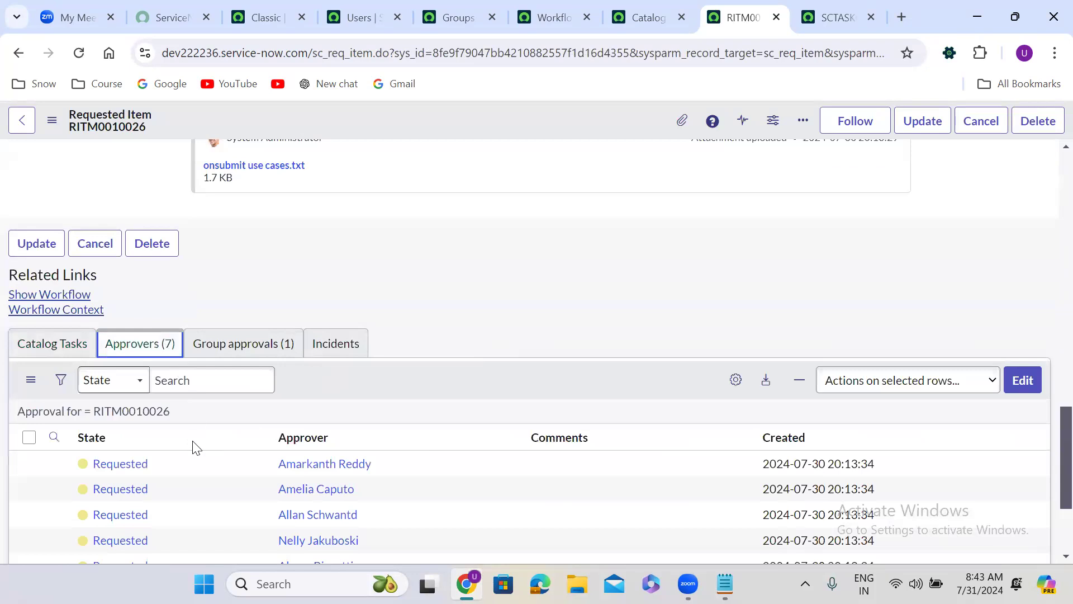
pyautogui.scroll(-3, 419, 386)
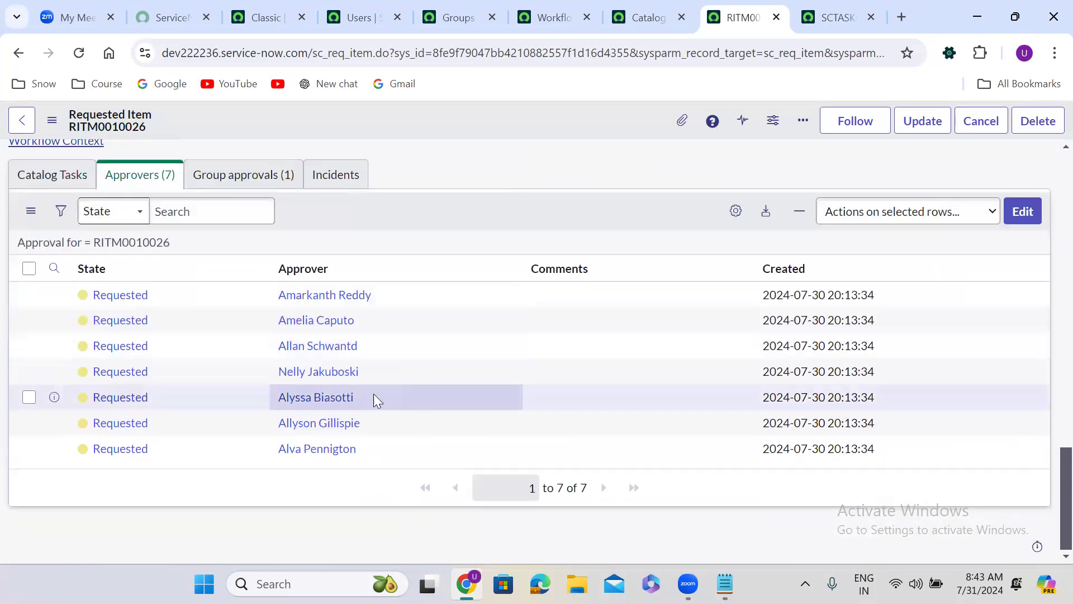
# Step: Set the state of the third and fourth approval records in the approvers list to Approved
pyautogui.moveTo(158, 372); pyautogui.dragTo(157, 352)
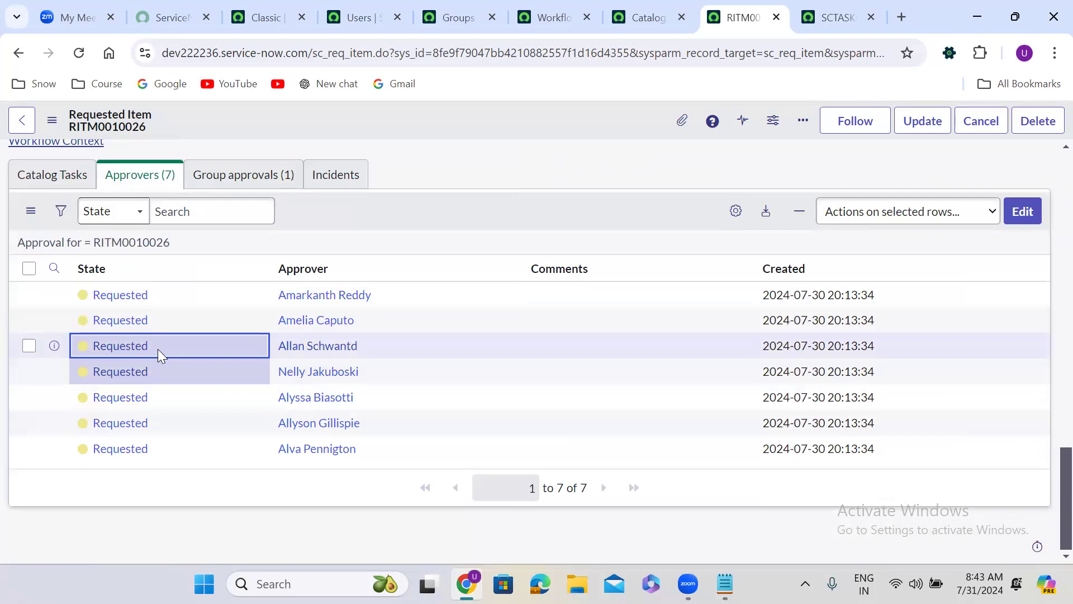
pyautogui.doubleClick(158, 349)
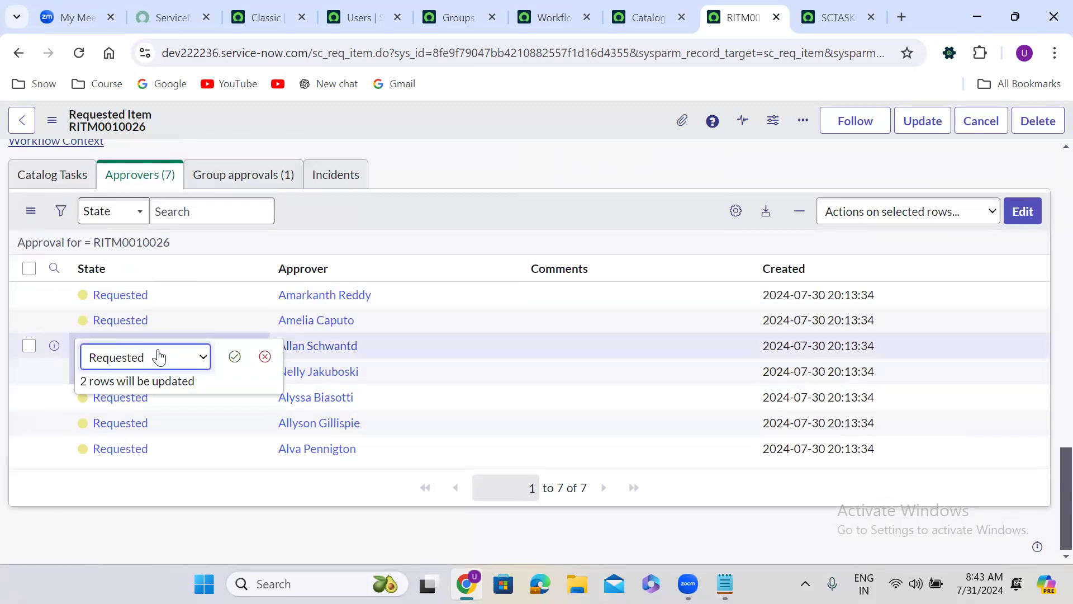
pyautogui.click(159, 355)
pyautogui.click(147, 409)
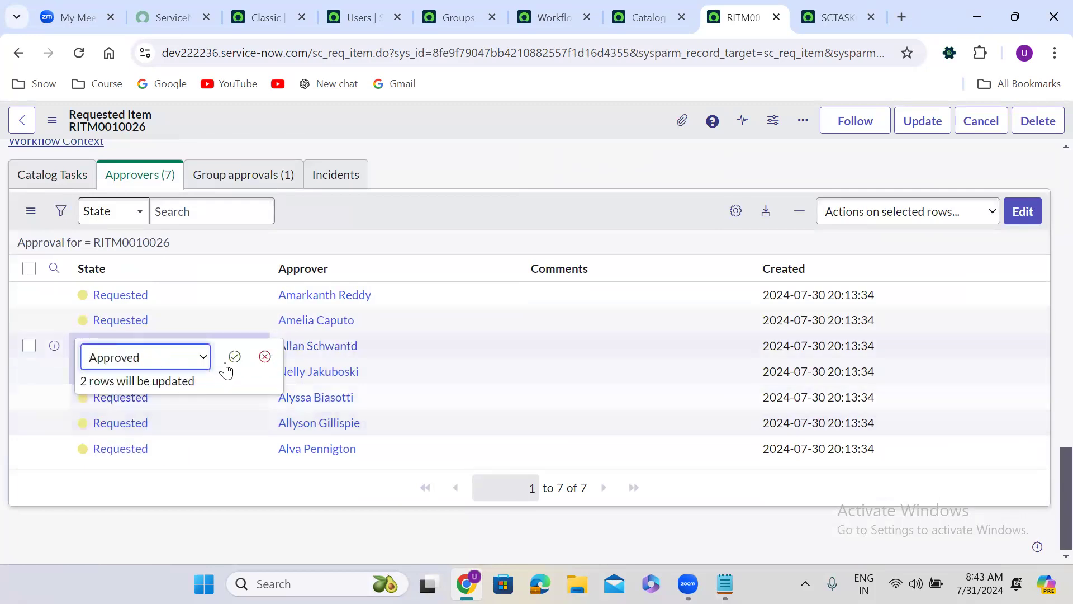
pyautogui.click(233, 356)
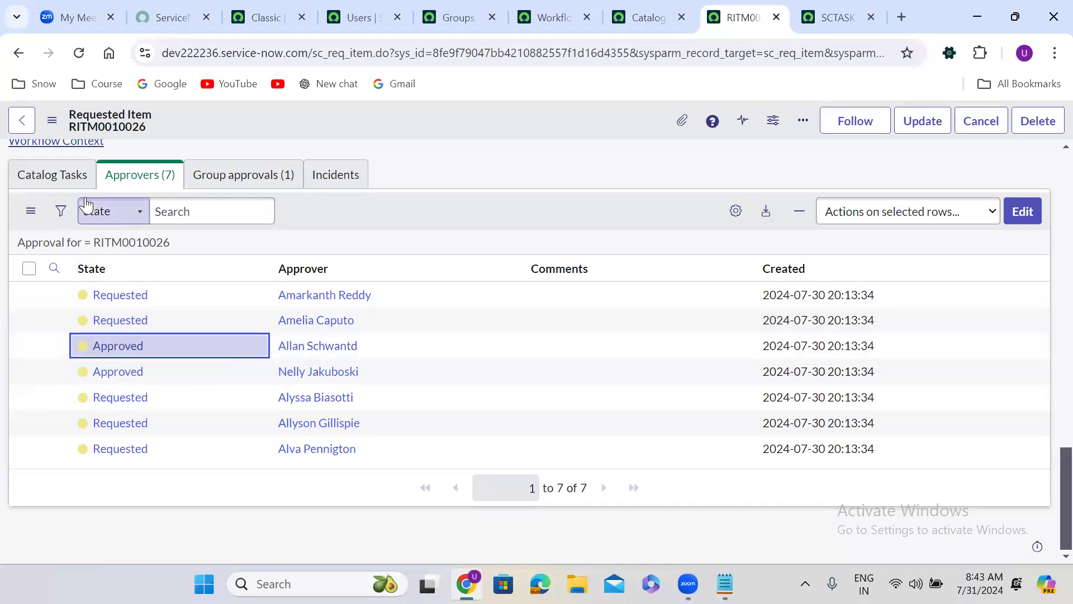
# Step: Refresh the requested item's catalog tasks and check the short description of the generated task
pyautogui.click(67, 177)
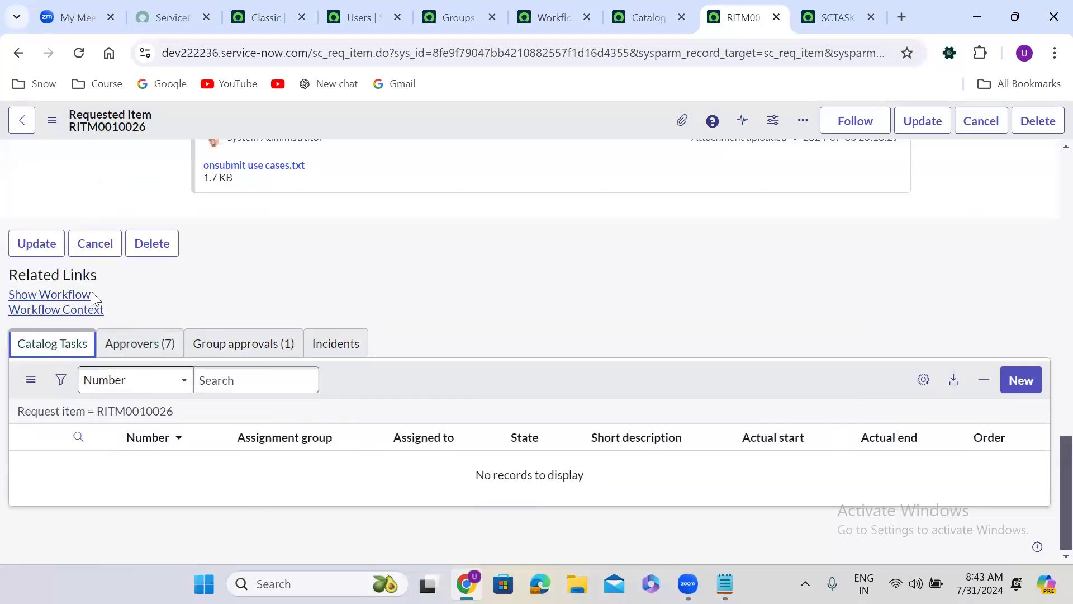
pyautogui.click(130, 413)
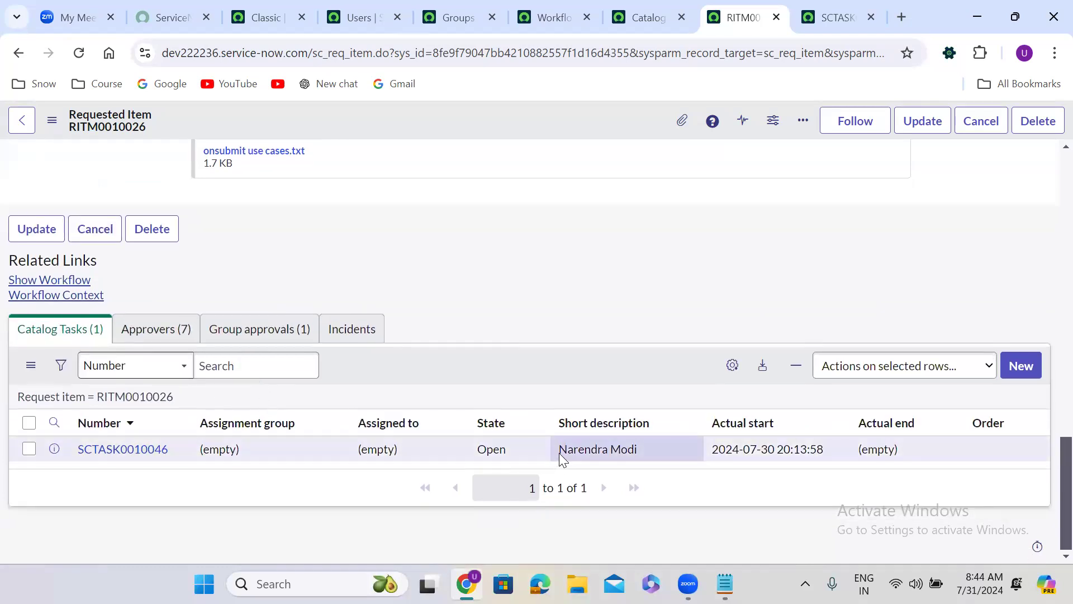
pyautogui.moveTo(559, 450); pyautogui.dragTo(646, 453)
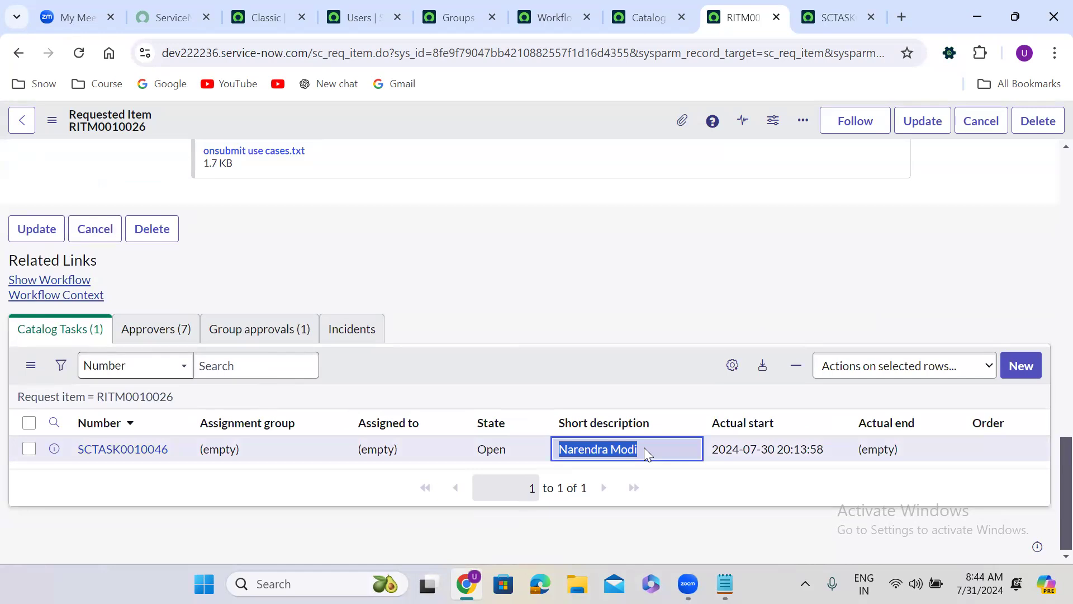
# Step: Return to the Resignation form workflow and examine where the Catalog Task activity sits in the flow
pyautogui.click(553, 17)
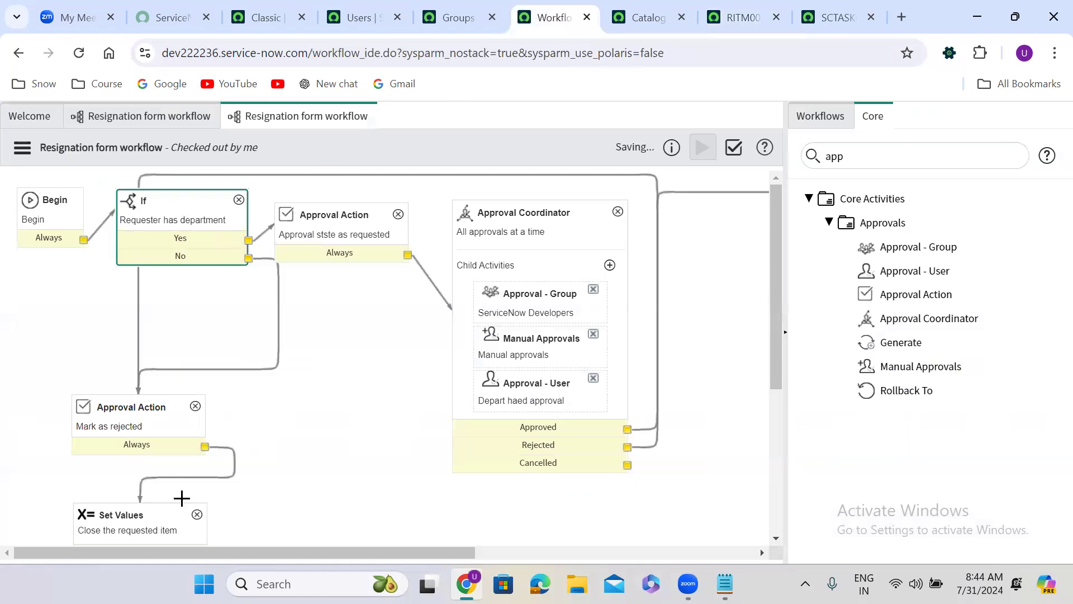
pyautogui.moveTo(151, 552); pyautogui.dragTo(479, 526)
pyautogui.click(587, 458)
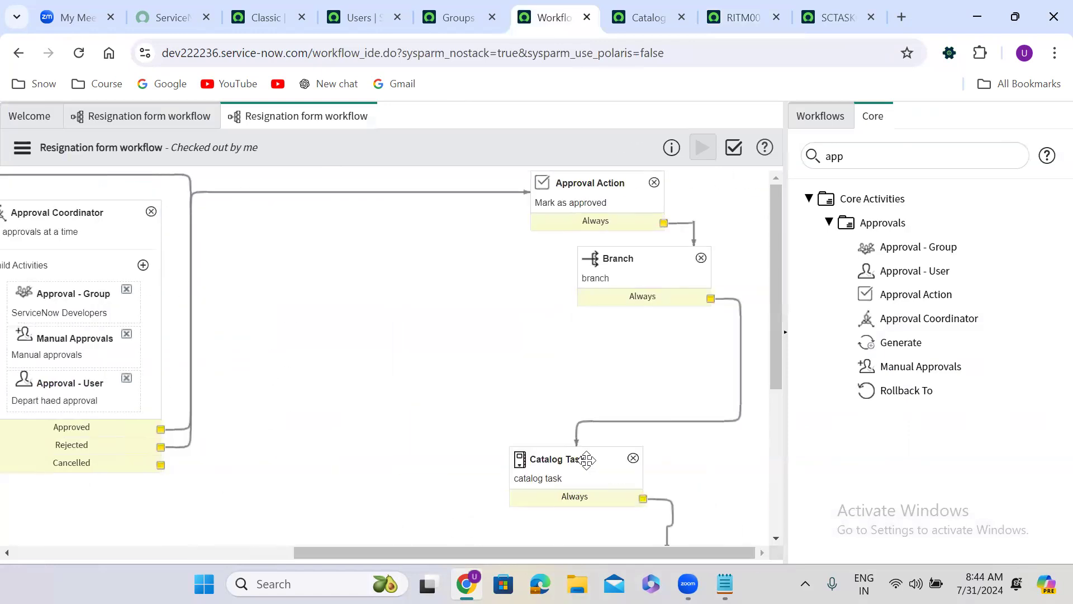
pyautogui.scroll(-2, 586, 459)
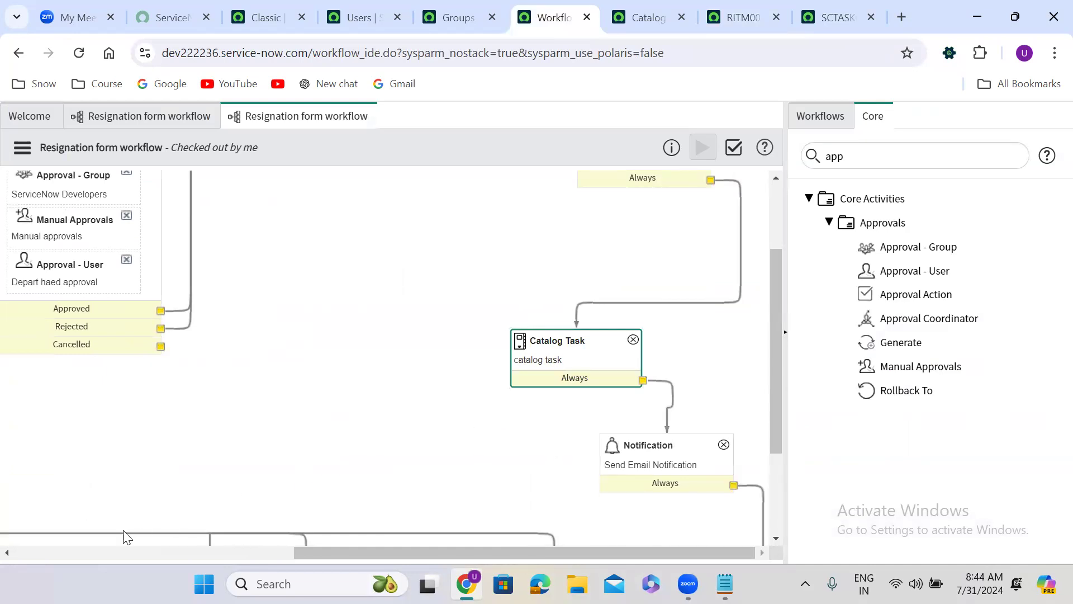
pyautogui.click(101, 540)
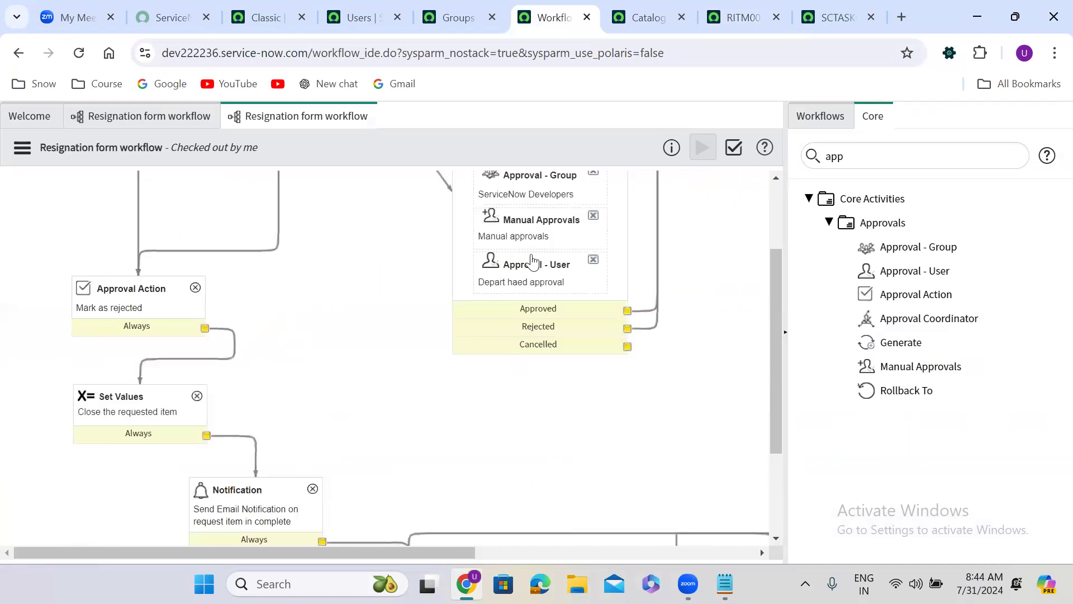
pyautogui.click(775, 199)
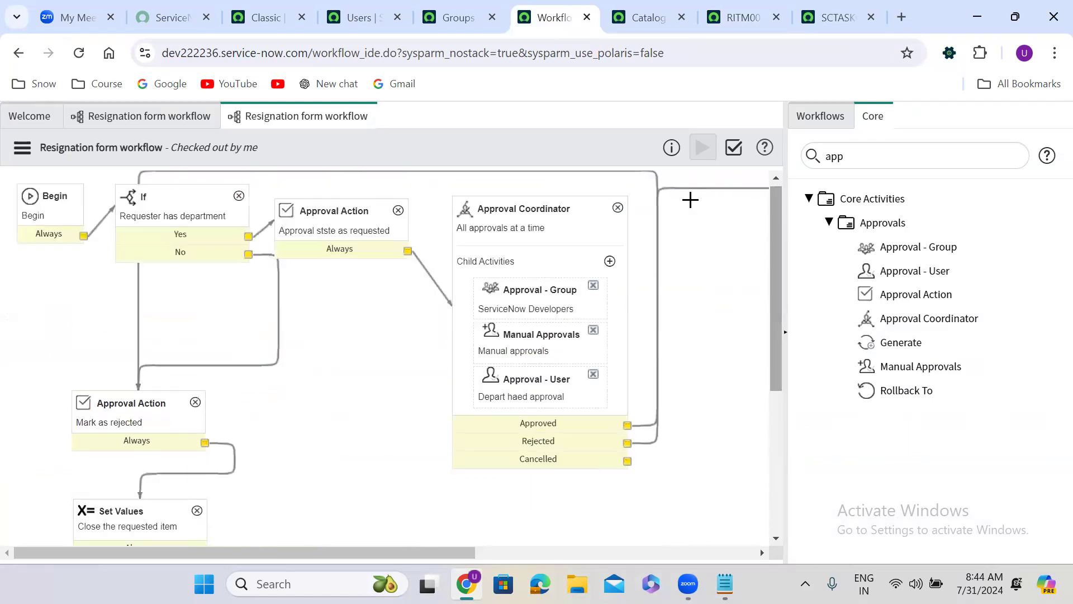
# Step: Review the workflow.scratchpad.pm line in the "Requester has department" If activity's script, and close the activity properties
pyautogui.click(187, 210)
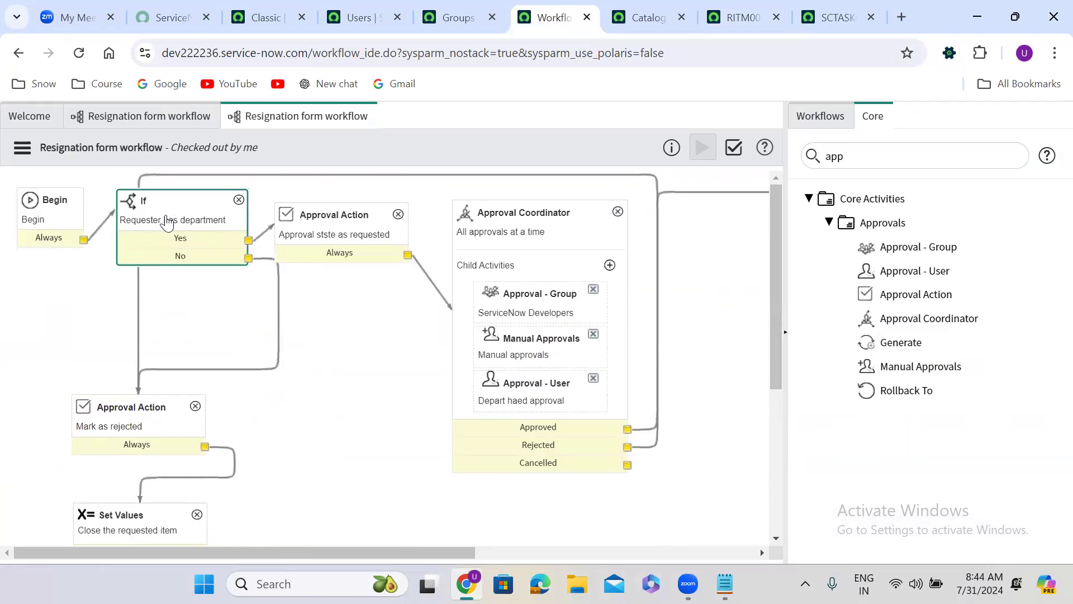
pyautogui.doubleClick(166, 222)
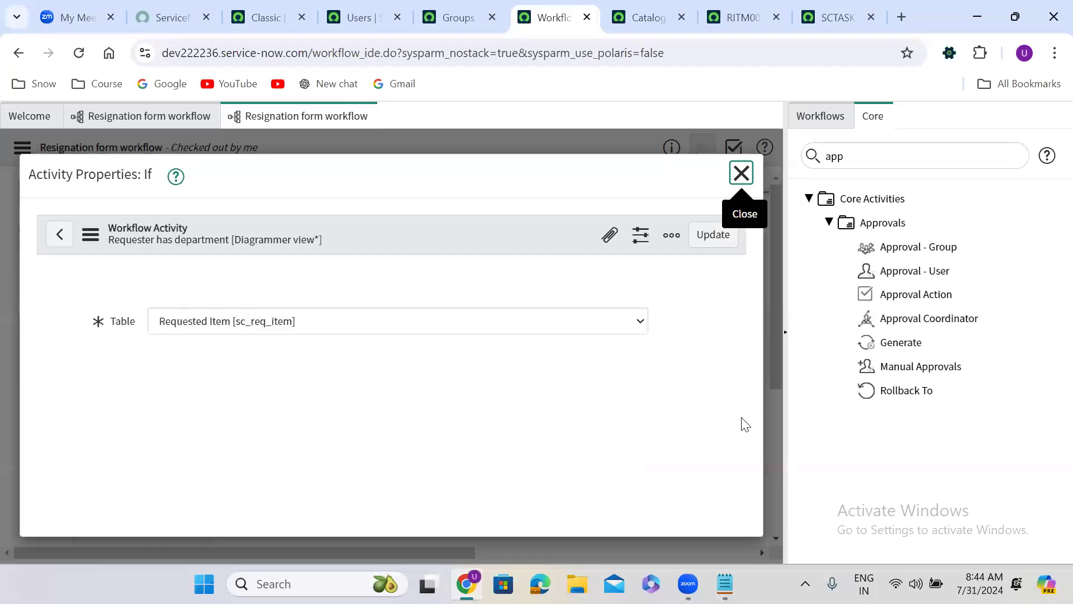
pyautogui.scroll(-5, 736, 474)
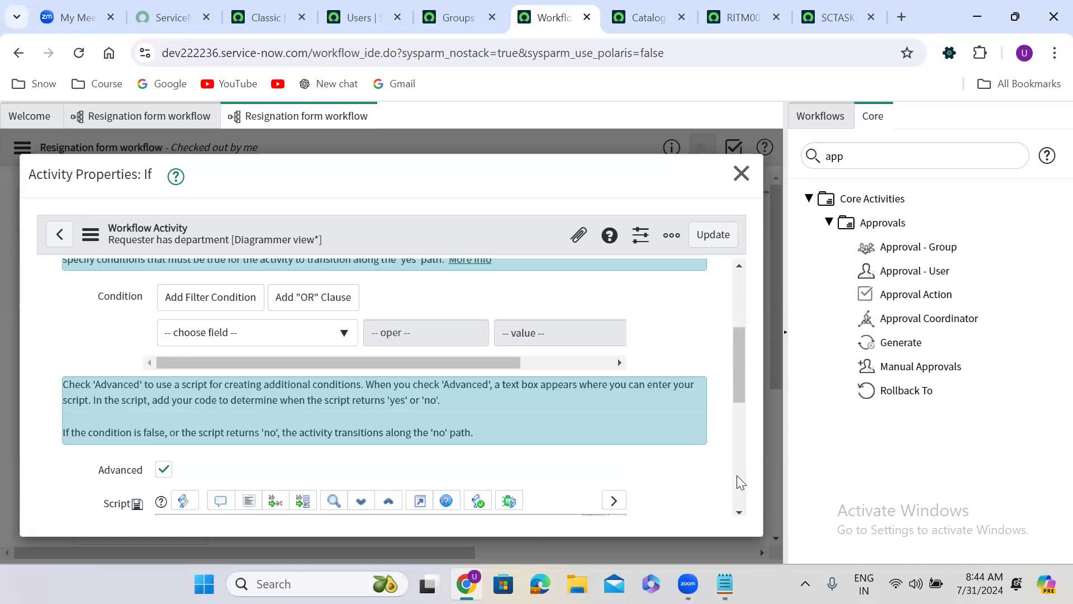
pyautogui.scroll(-5, 737, 475)
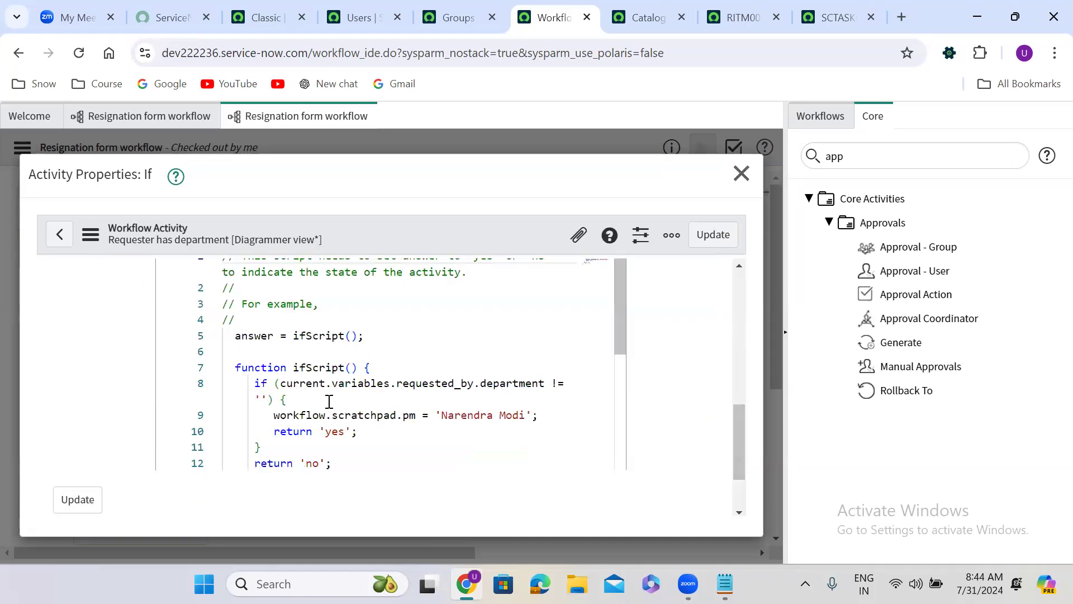
pyautogui.doubleClick(409, 413)
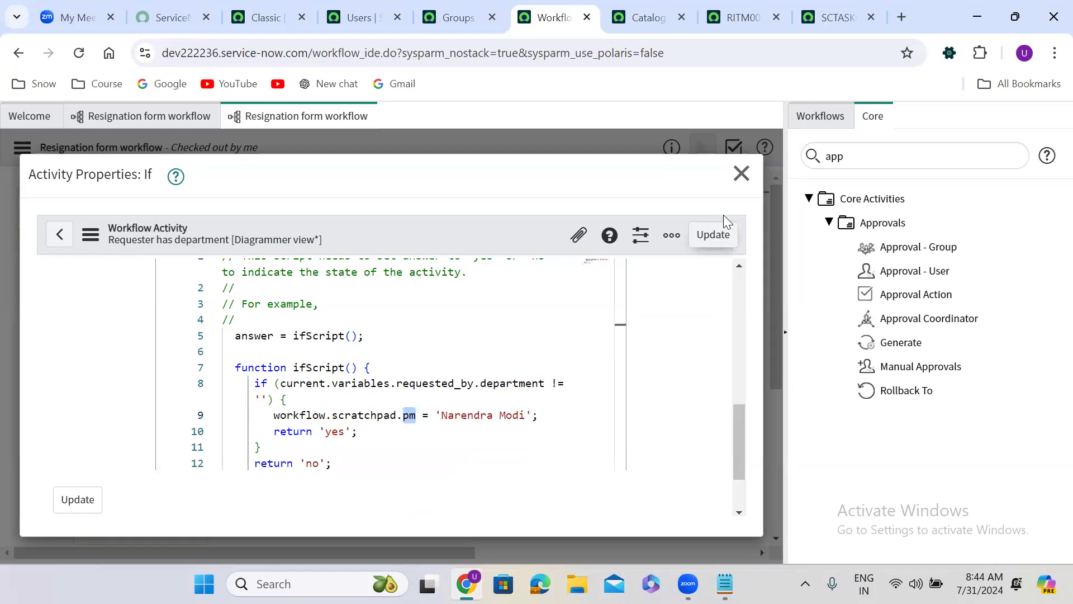
pyautogui.click(741, 174)
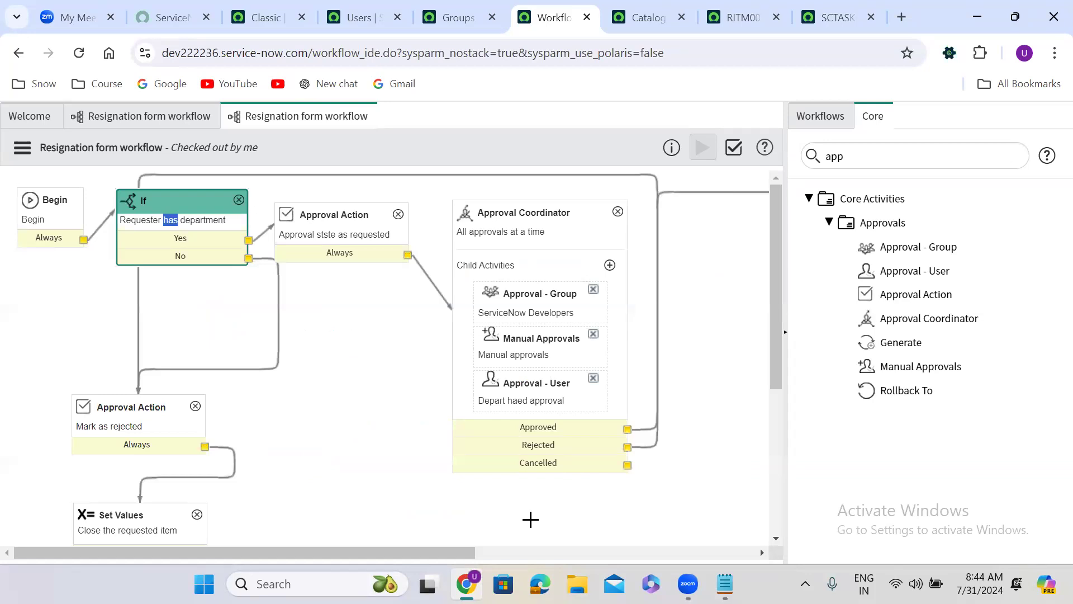
# Step: Inspect the properties of the Send Email Notification activity after the Catalog Task, and close them without changes
pyautogui.moveTo(344, 553); pyautogui.dragTo(603, 564)
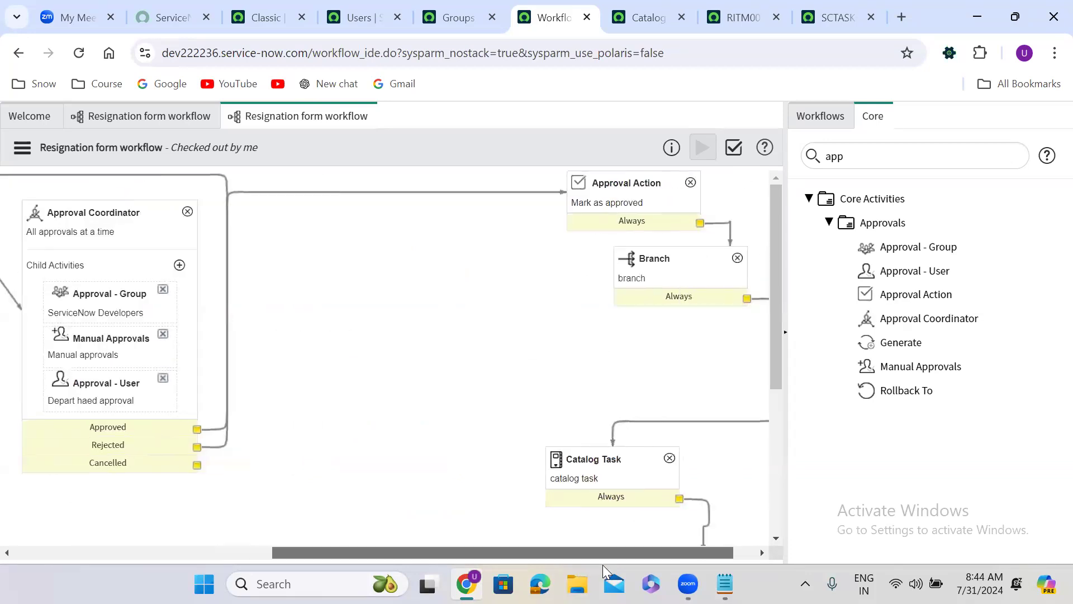
pyautogui.scroll(-2, 607, 481)
pyautogui.doubleClick(609, 481)
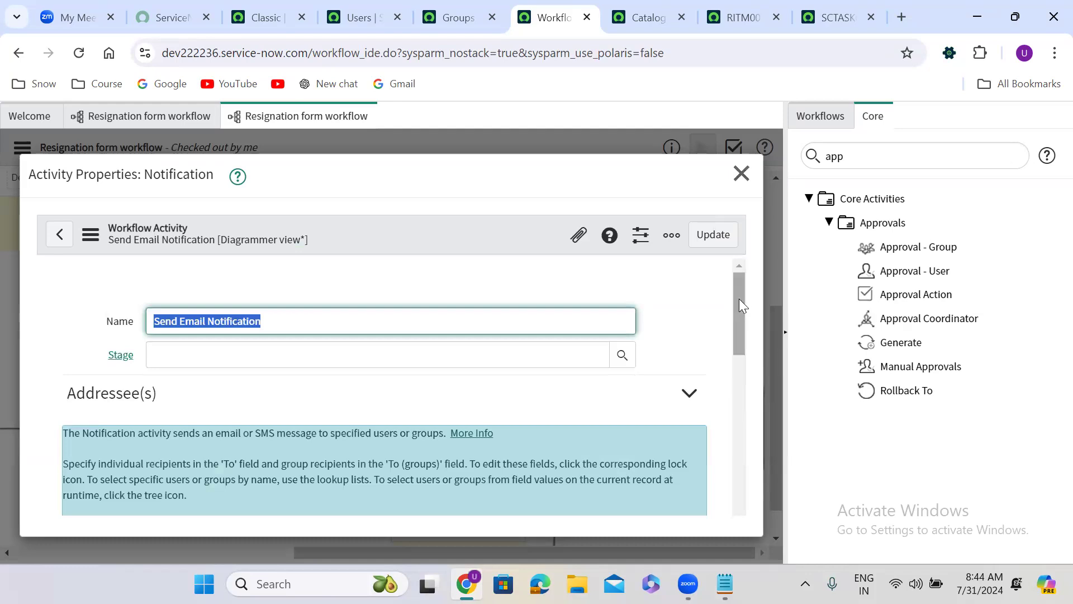
pyautogui.moveTo(739, 299); pyautogui.dragTo(761, 277)
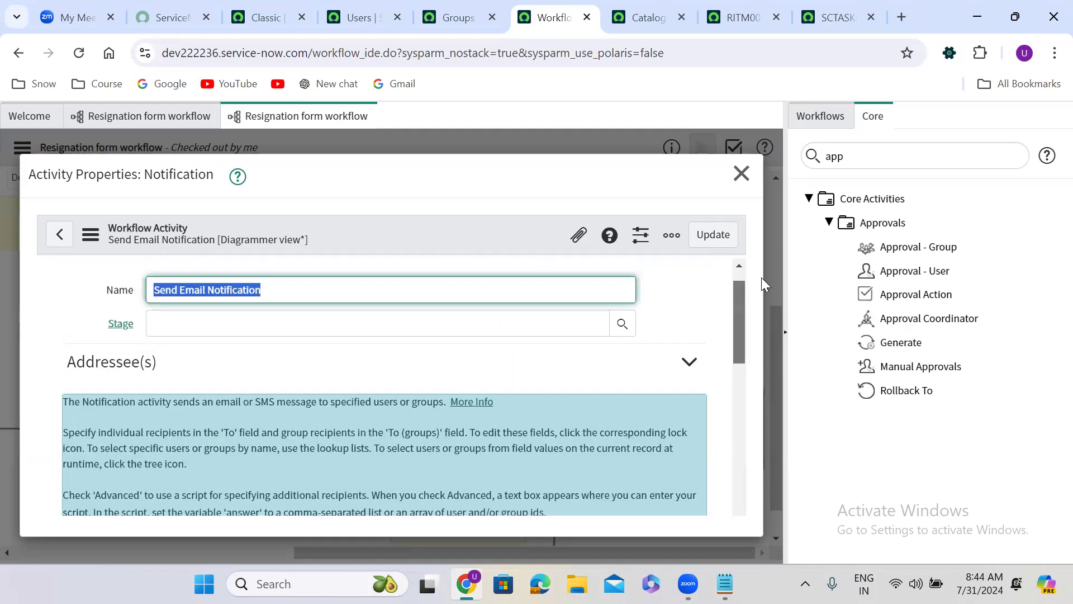
pyautogui.click(741, 175)
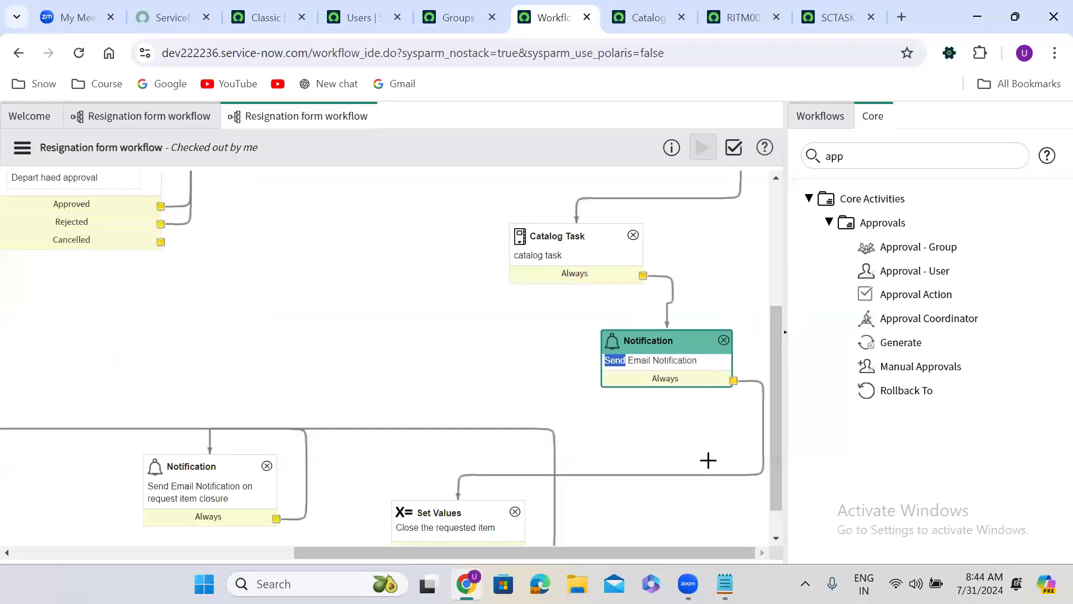
pyautogui.scroll(-1, 774, 526)
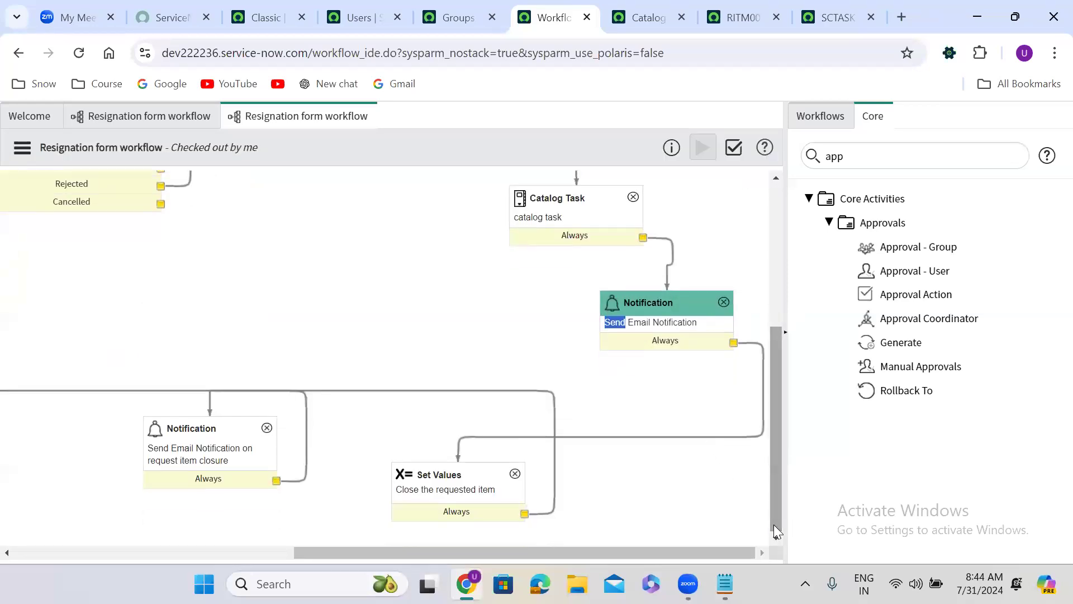
# Step: Review the task.short_description = workflow.scratchpad.pm line in the Catalog Task activity's script, and close the properties without changes
pyautogui.click(557, 218)
pyautogui.scroll(4, 559, 220)
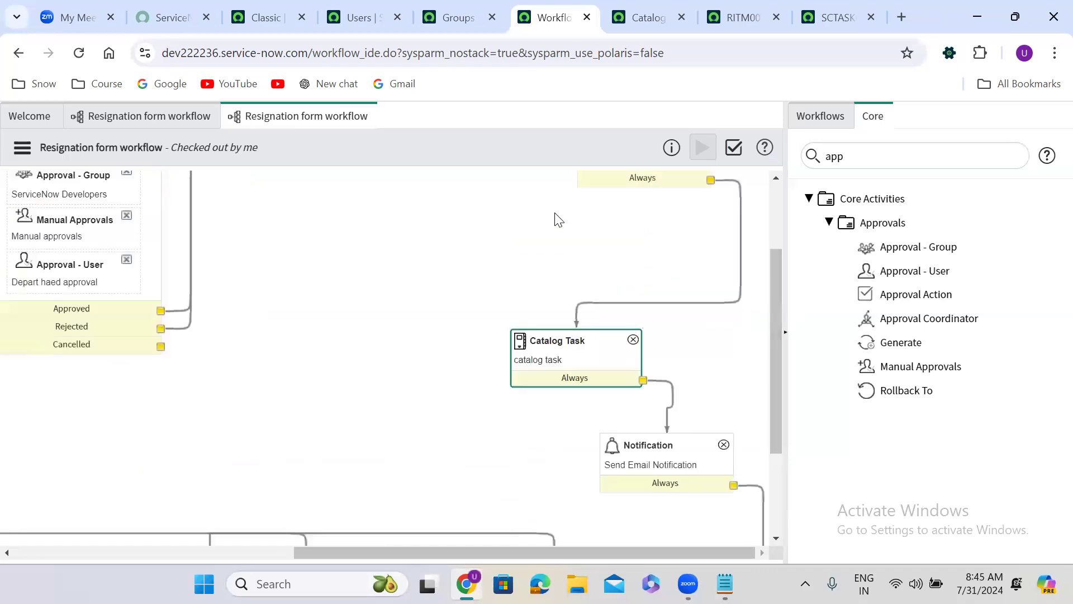
pyautogui.doubleClick(553, 358)
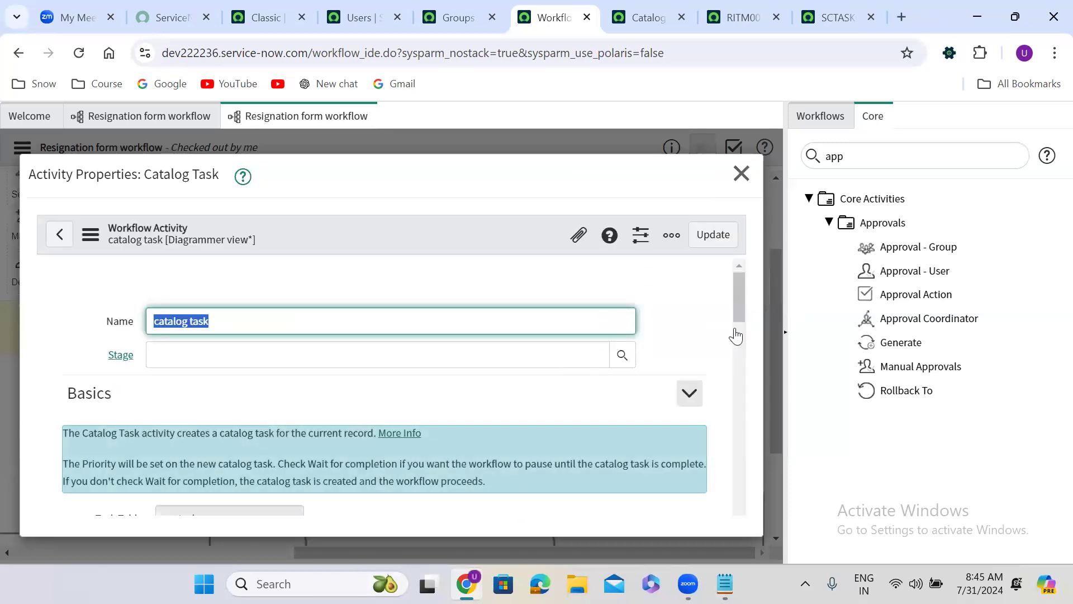
pyautogui.moveTo(739, 286); pyautogui.dragTo(745, 469)
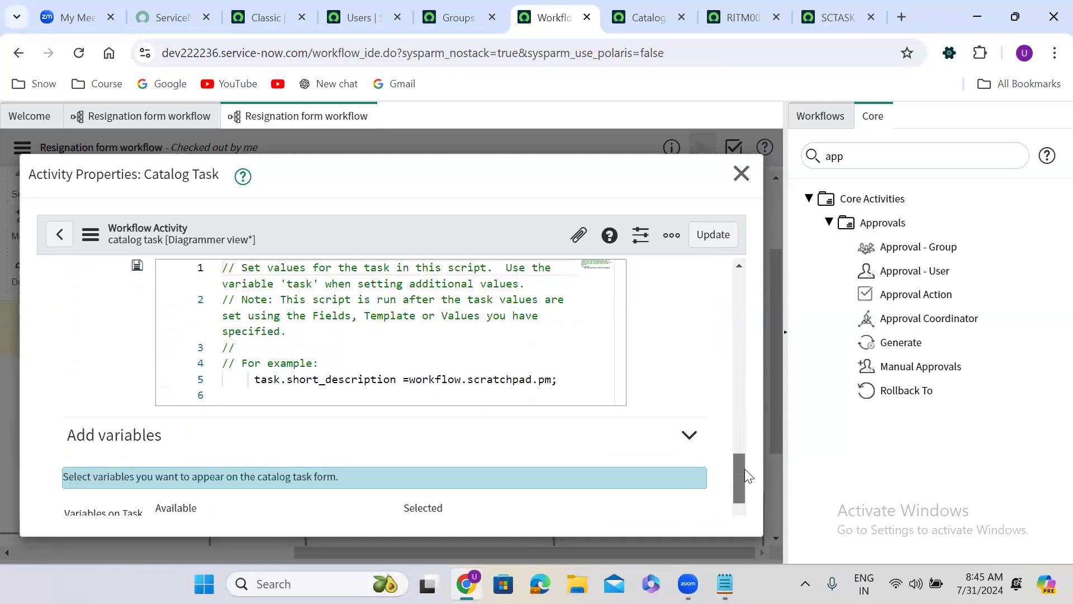
pyautogui.doubleClick(349, 386)
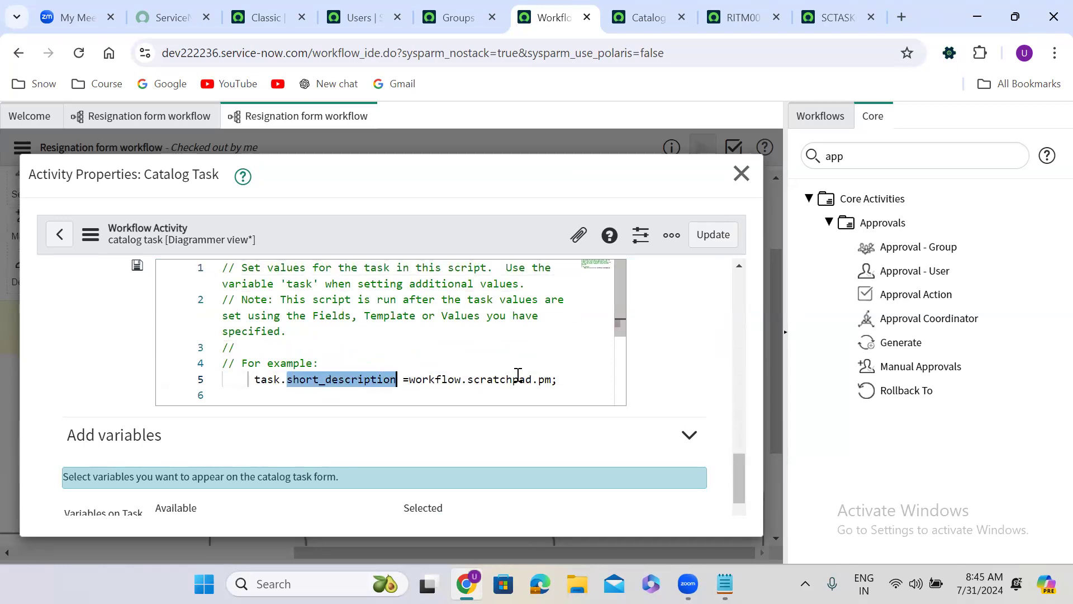
pyautogui.click(547, 380)
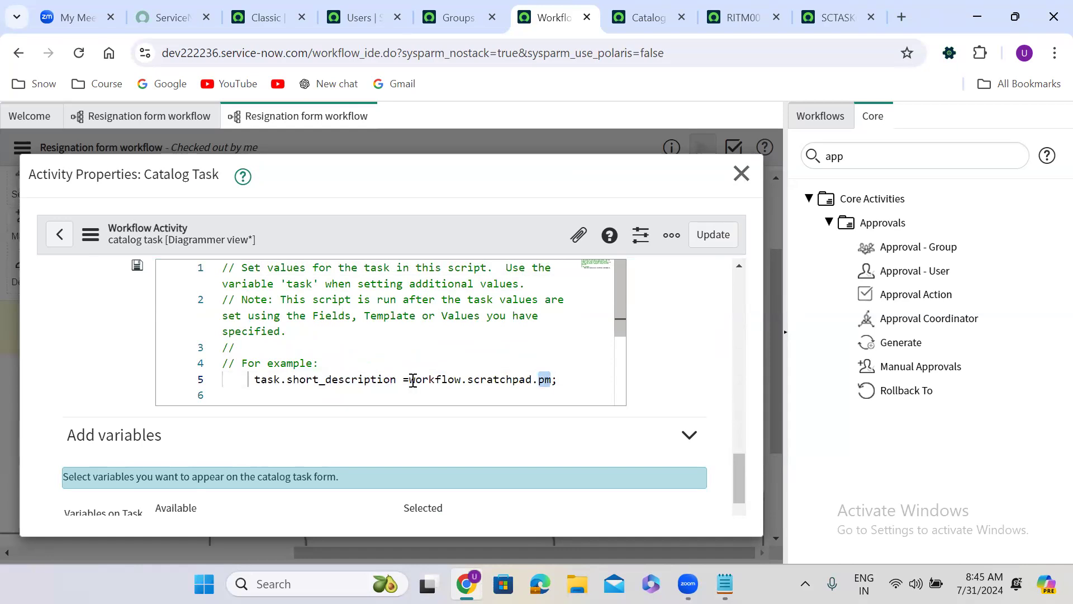
pyautogui.moveTo(412, 380); pyautogui.dragTo(551, 379)
pyautogui.click(741, 174)
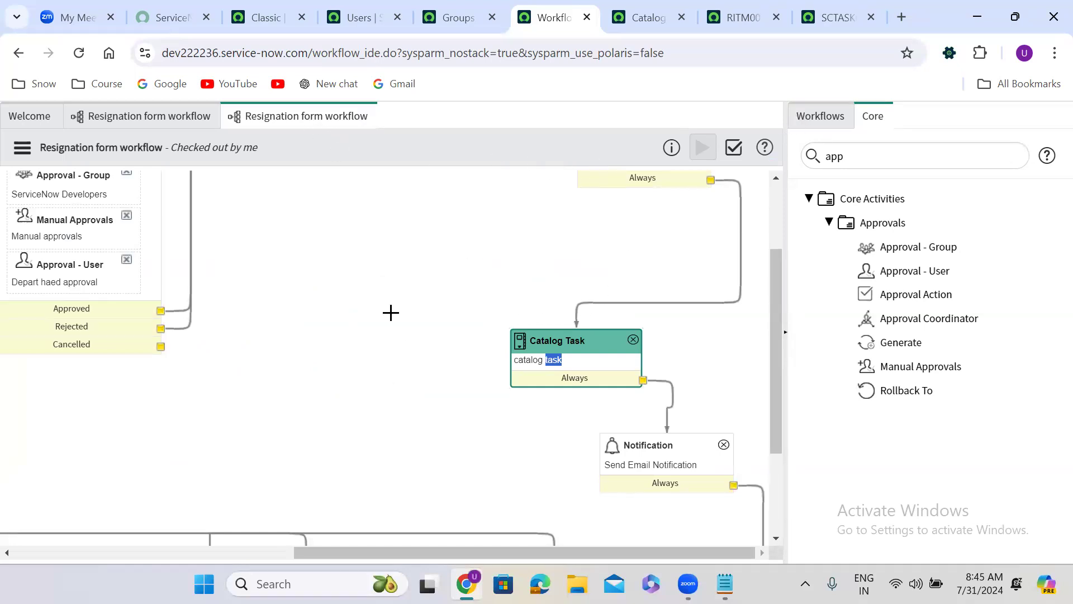
# Step: Move the Catalog Task activity up beneath the Branch activity and delete its transition to the Send Email Notification activity
pyautogui.moveTo(577, 341); pyautogui.dragTo(593, 235)
pyautogui.scroll(2, 669, 285)
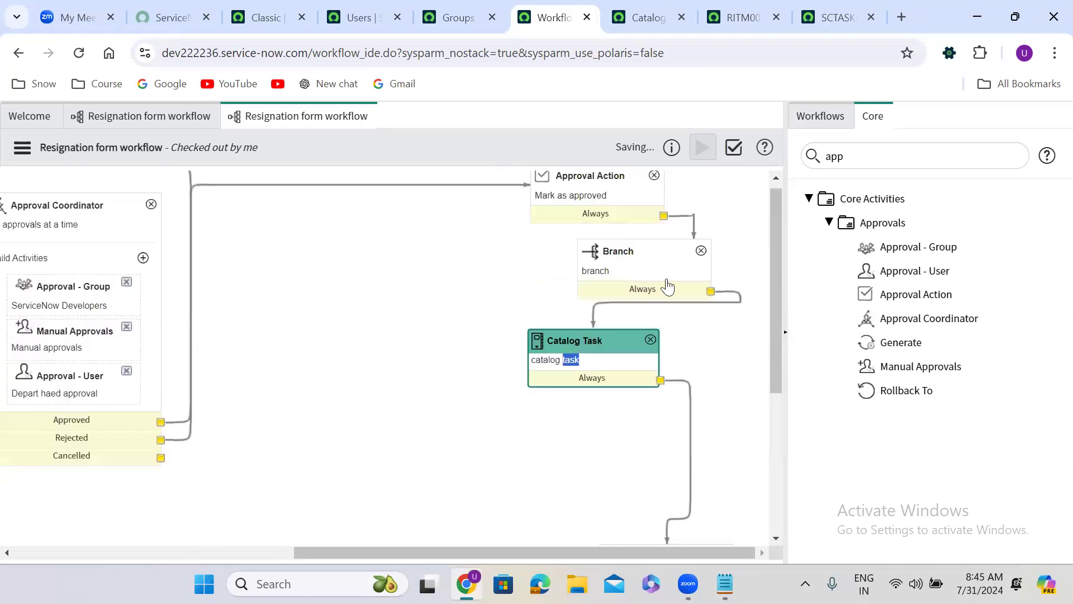
pyautogui.click(690, 458)
pyautogui.press('Delete')
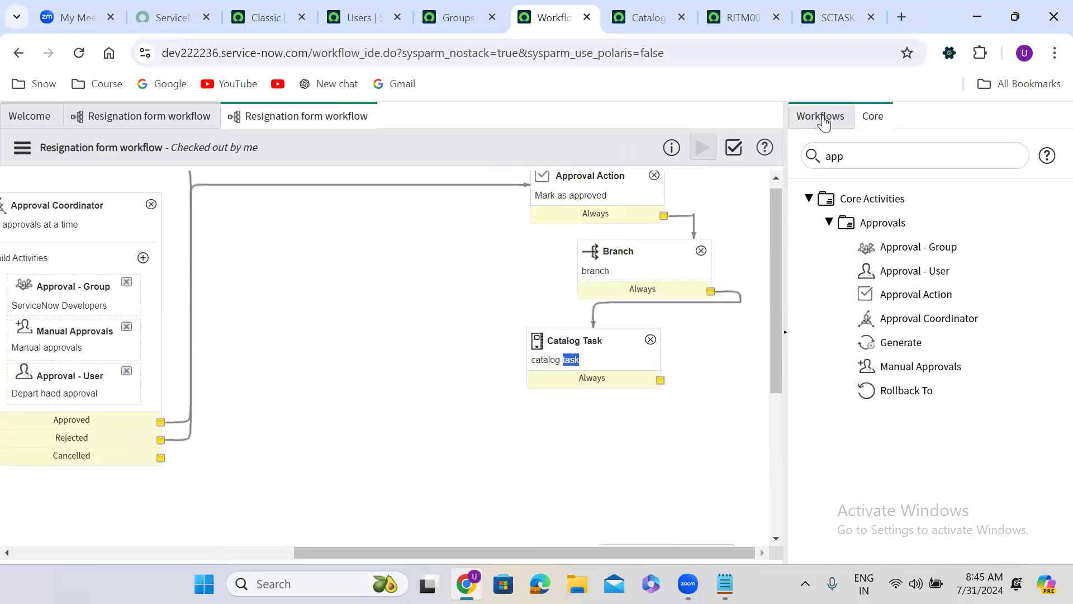
# Step: Add the Change Request - Emergency workflow to the Resignation form workflow as a subflow activity
pyautogui.click(823, 115)
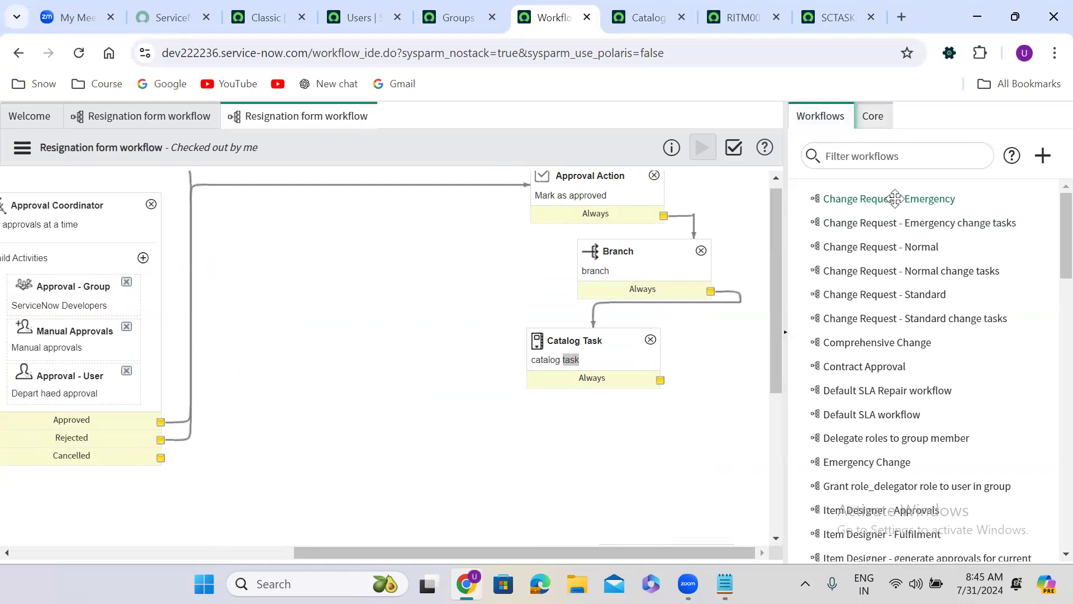
pyautogui.moveTo(894, 198); pyautogui.dragTo(802, 439)
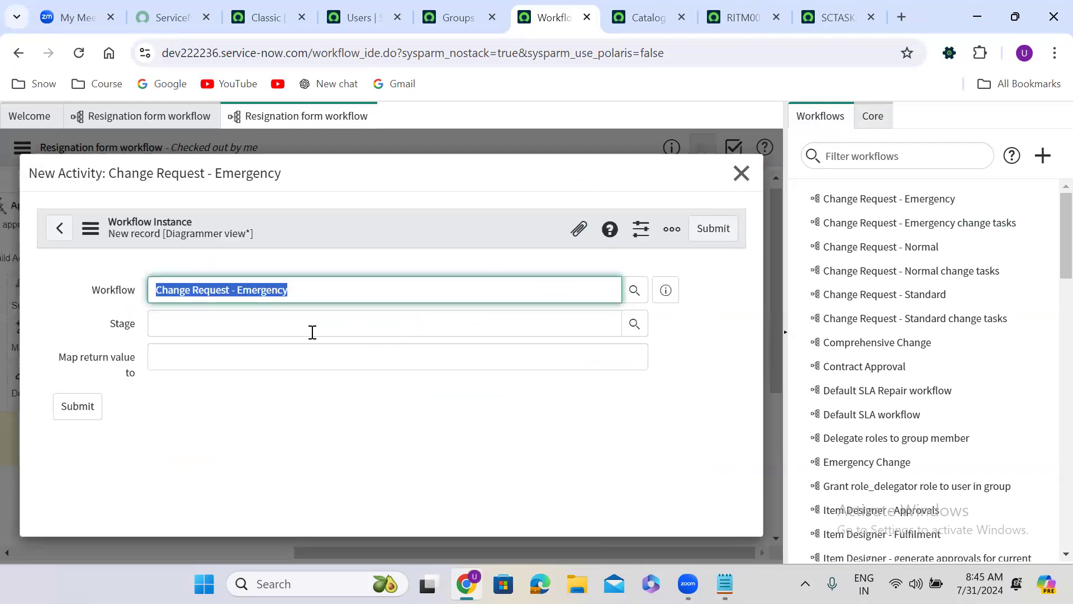
pyautogui.click(706, 230)
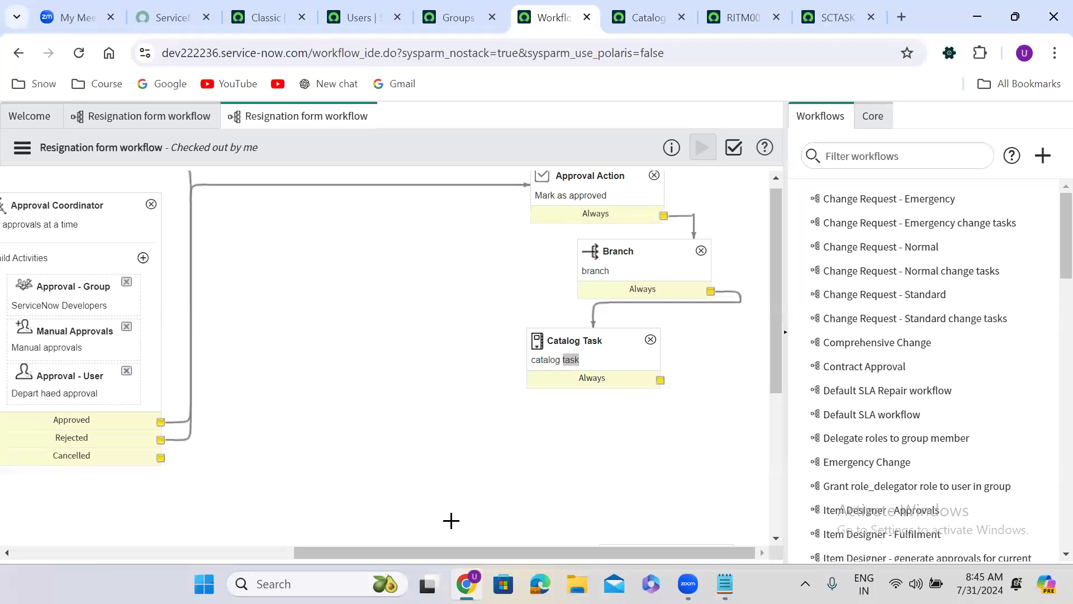
# Step: Place the Change Request - Emergency activity between Catalog Task and Send Email Notification, and connect the three in sequence
pyautogui.moveTo(369, 551); pyautogui.dragTo(149, 527)
pyautogui.moveTo(217, 462); pyautogui.dragTo(659, 416)
pyautogui.moveTo(317, 550); pyautogui.dragTo(363, 551)
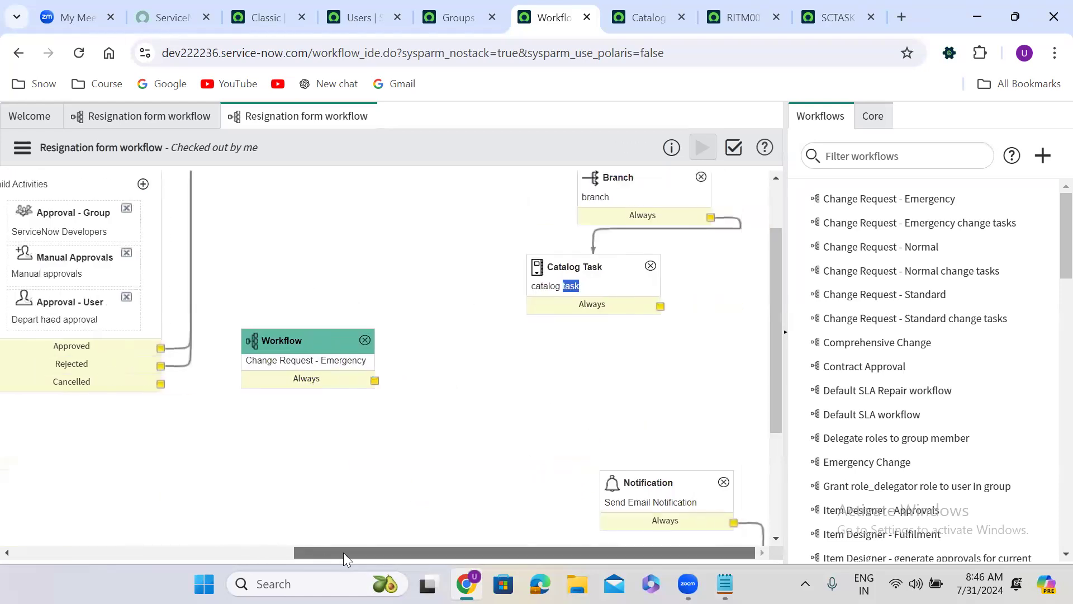
pyautogui.moveTo(274, 341); pyautogui.dragTo(579, 353)
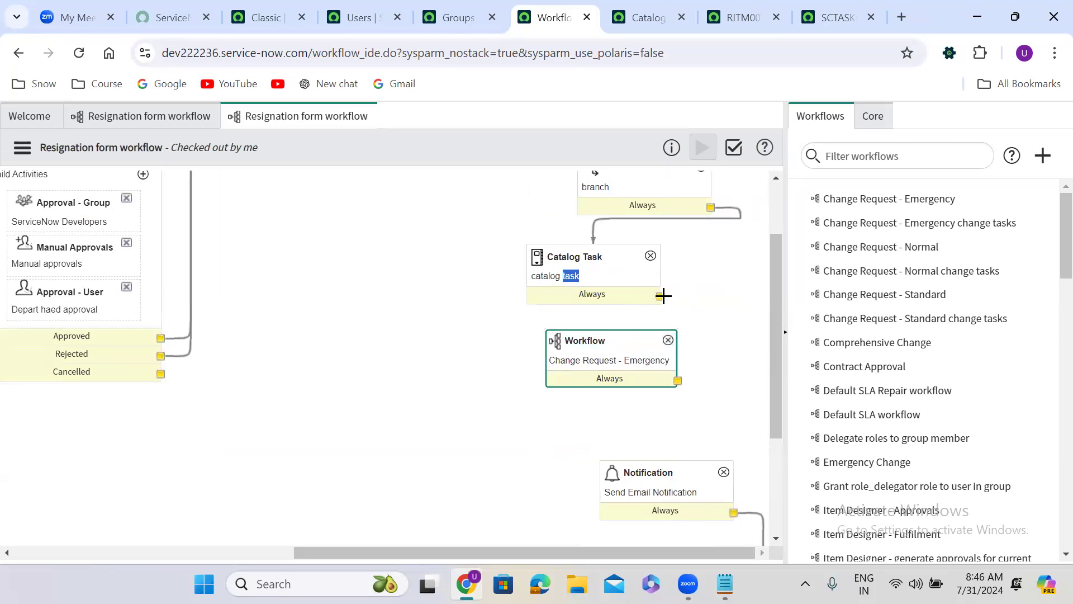
pyautogui.moveTo(661, 295); pyautogui.dragTo(643, 333)
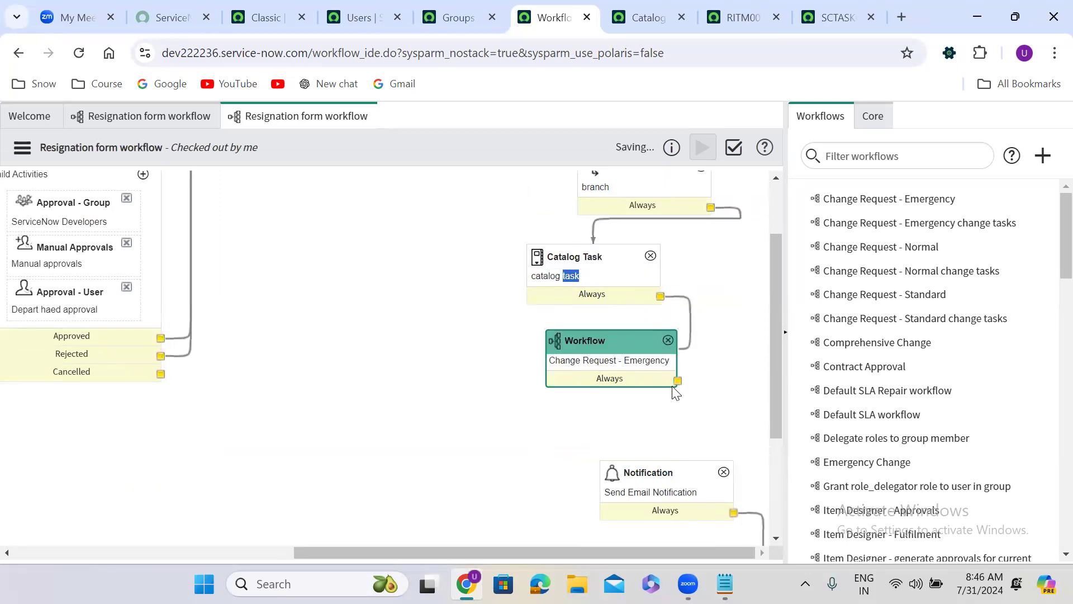
pyautogui.moveTo(675, 380); pyautogui.dragTo(655, 476)
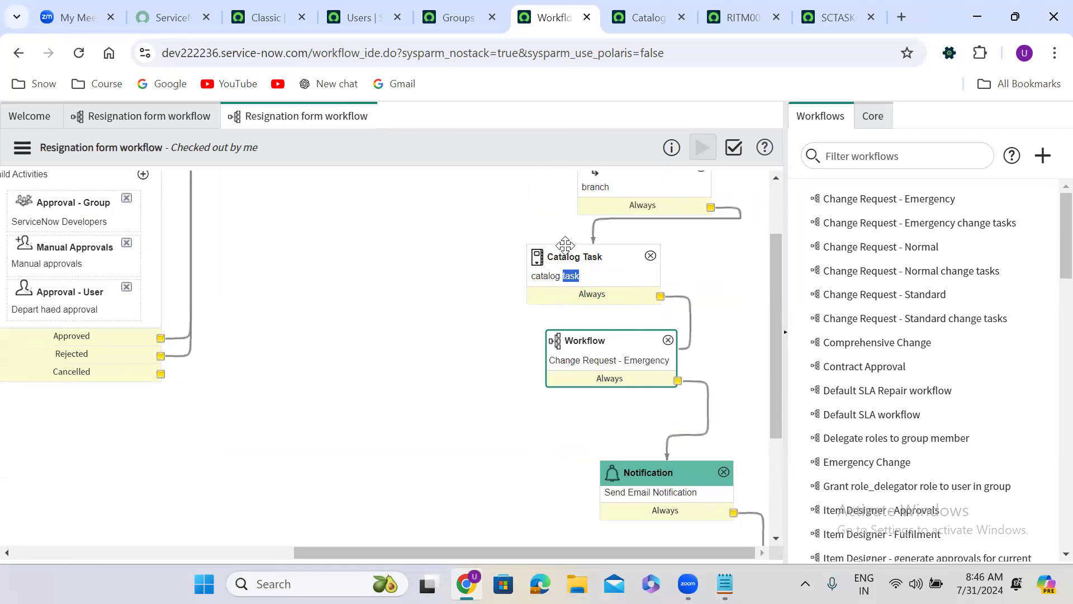
# Step: Examine how the Change Request - Emergency subflow sits in the flow after the approvals, Branch and Catalog Task activities
pyautogui.scroll(2, 581, 266)
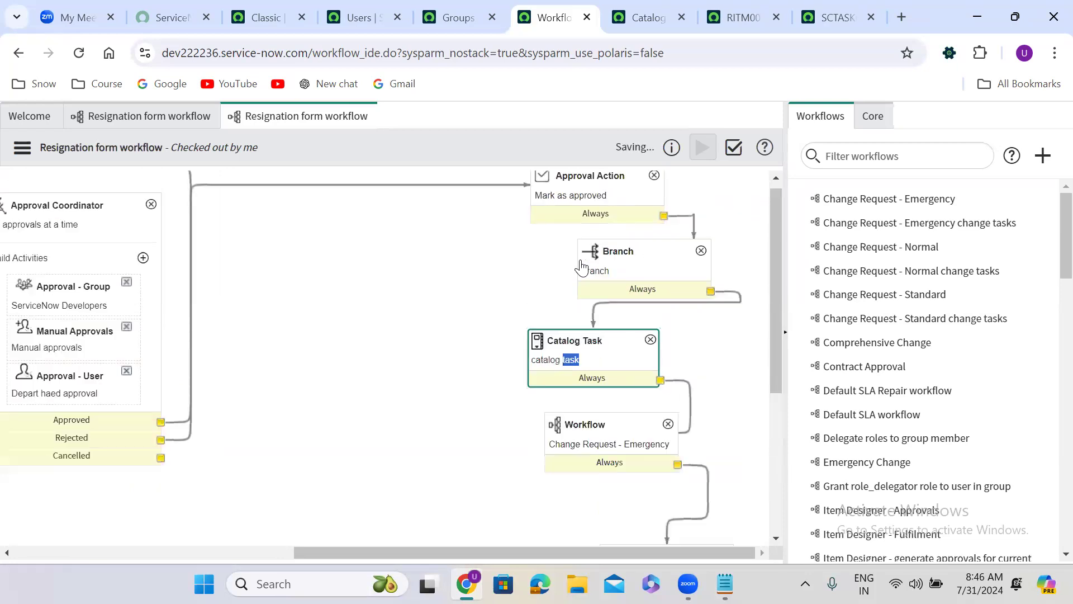
pyautogui.click(618, 443)
pyautogui.scroll(-2, 615, 437)
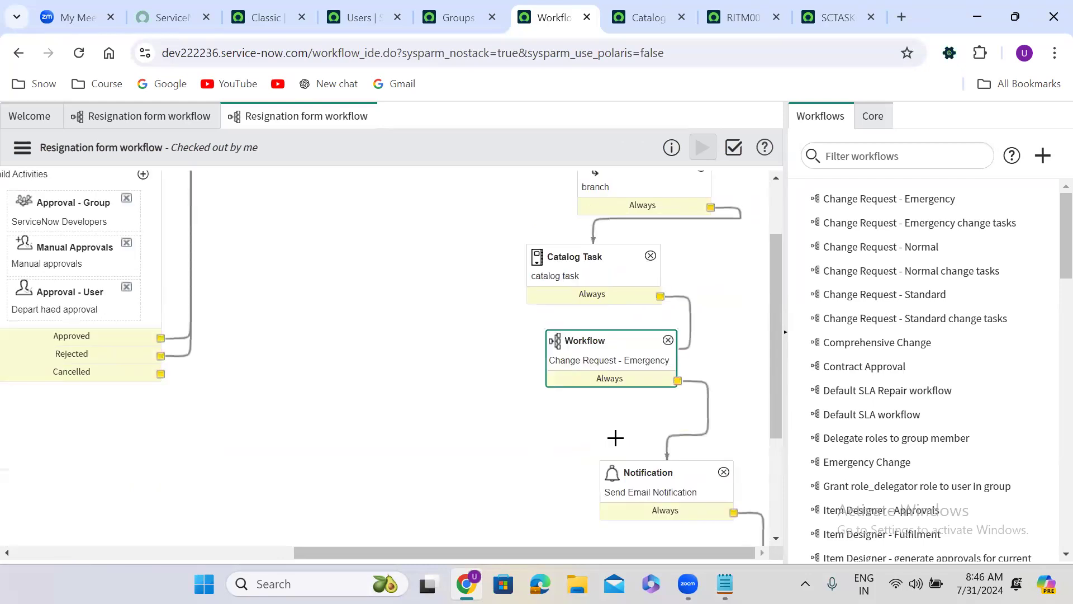
pyautogui.click(581, 257)
pyautogui.scroll(2, 582, 257)
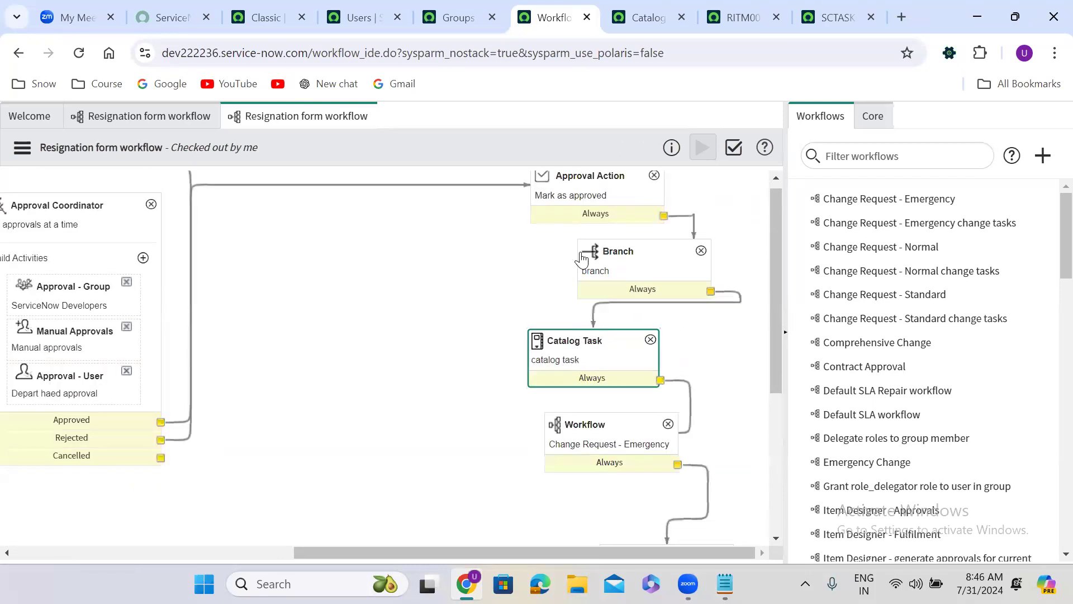
pyautogui.click(94, 208)
pyautogui.moveTo(509, 553); pyautogui.dragTo(673, 564)
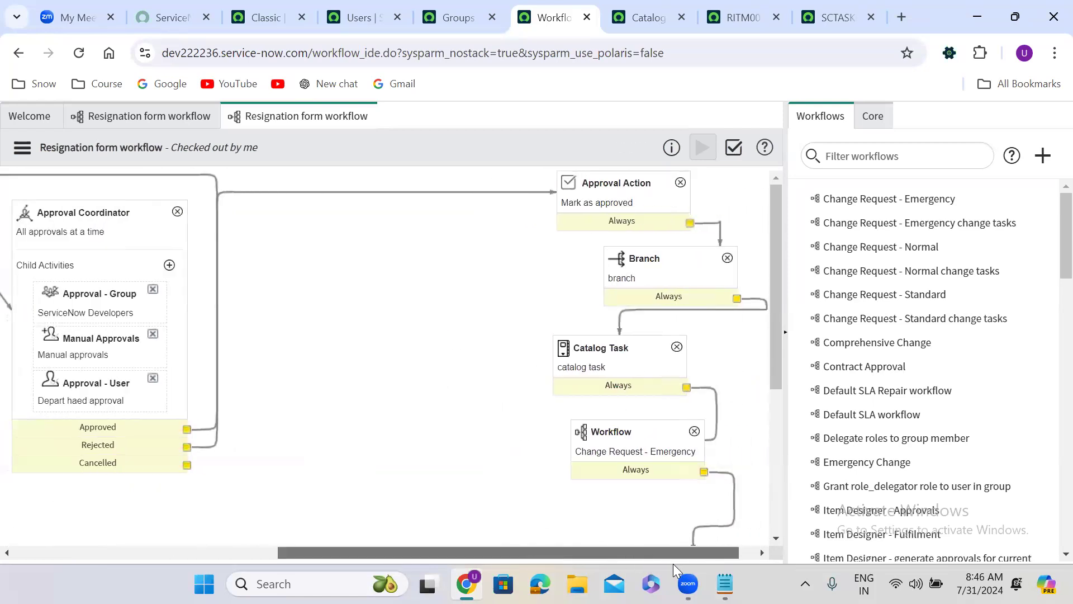
pyautogui.click(642, 453)
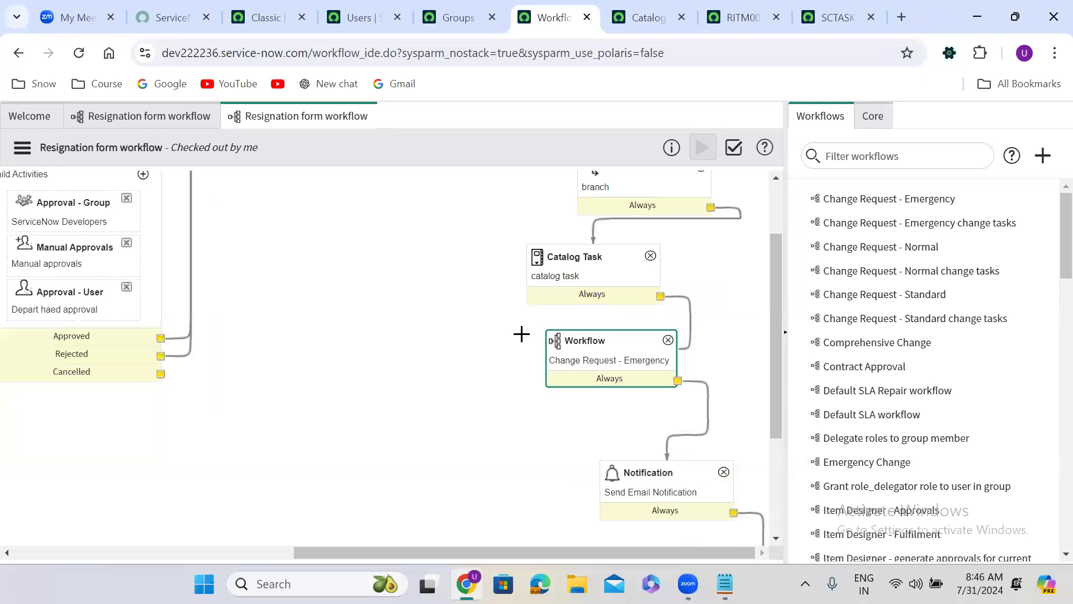
pyautogui.doubleClick(882, 197)
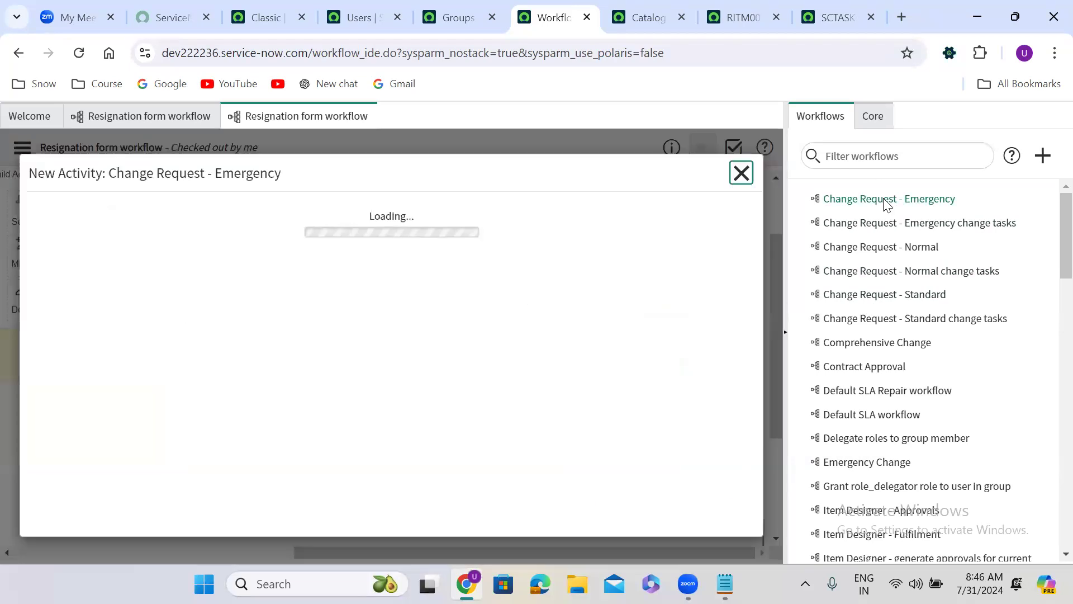
pyautogui.click(741, 174)
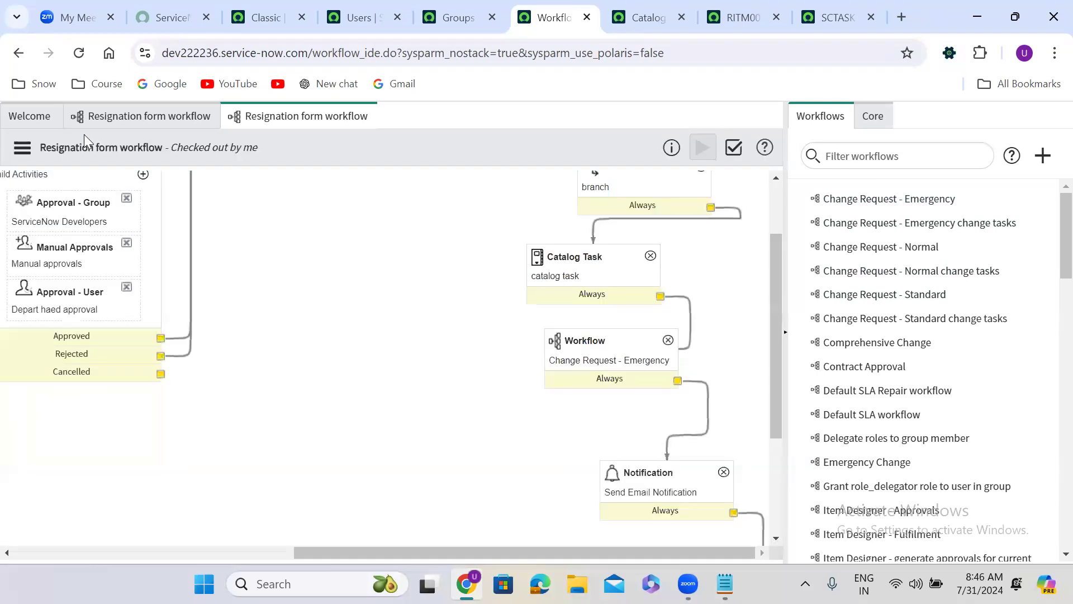
# Step: Filter the list of published workflows to names containing "emergency"
pyautogui.click(30, 119)
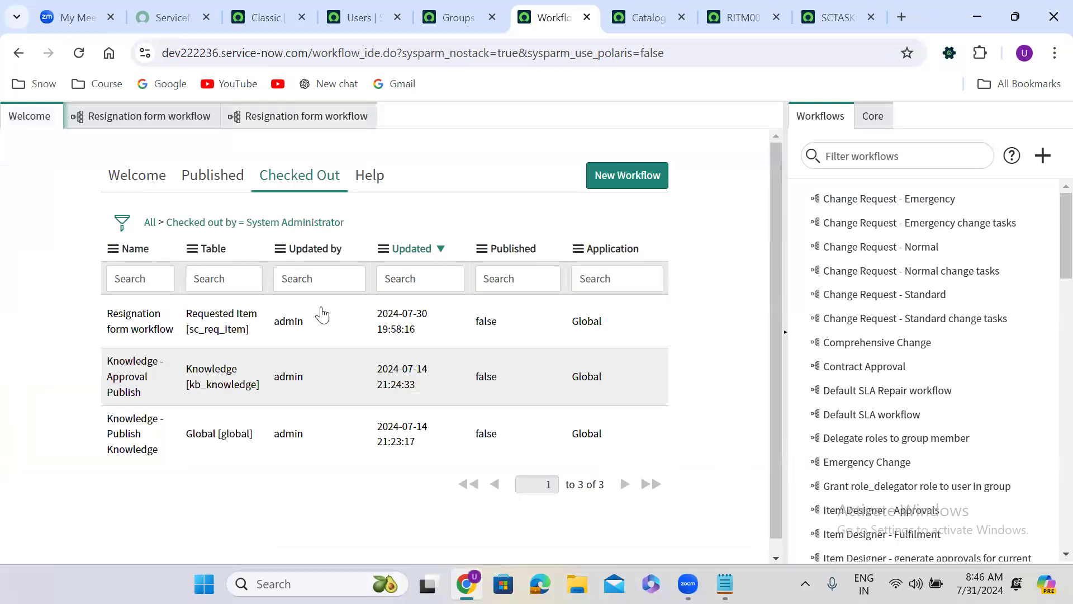
pyautogui.click(143, 191)
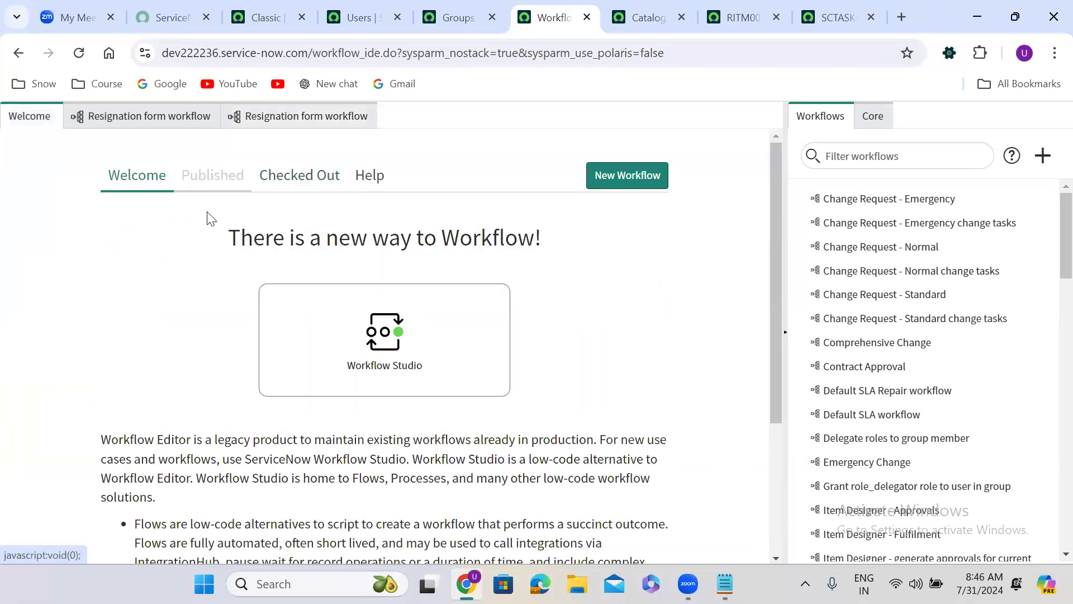
pyautogui.click(212, 175)
pyautogui.click(164, 271)
pyautogui.write('*')
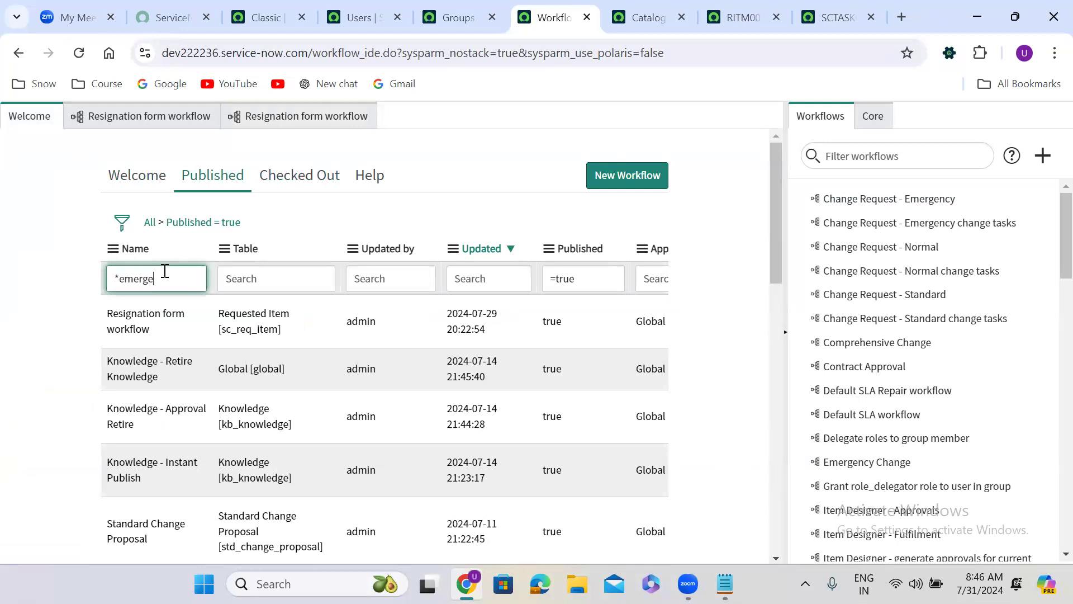
pyautogui.press('Return')
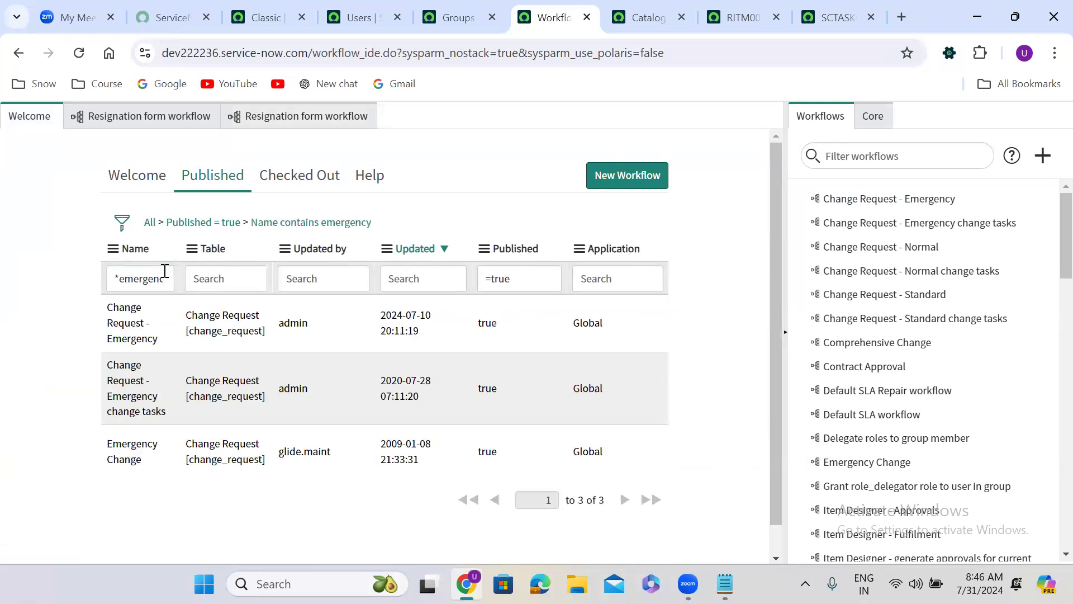
# Step: Open the published Change Request - Emergency workflow and check it out for editing
pyautogui.click(147, 314)
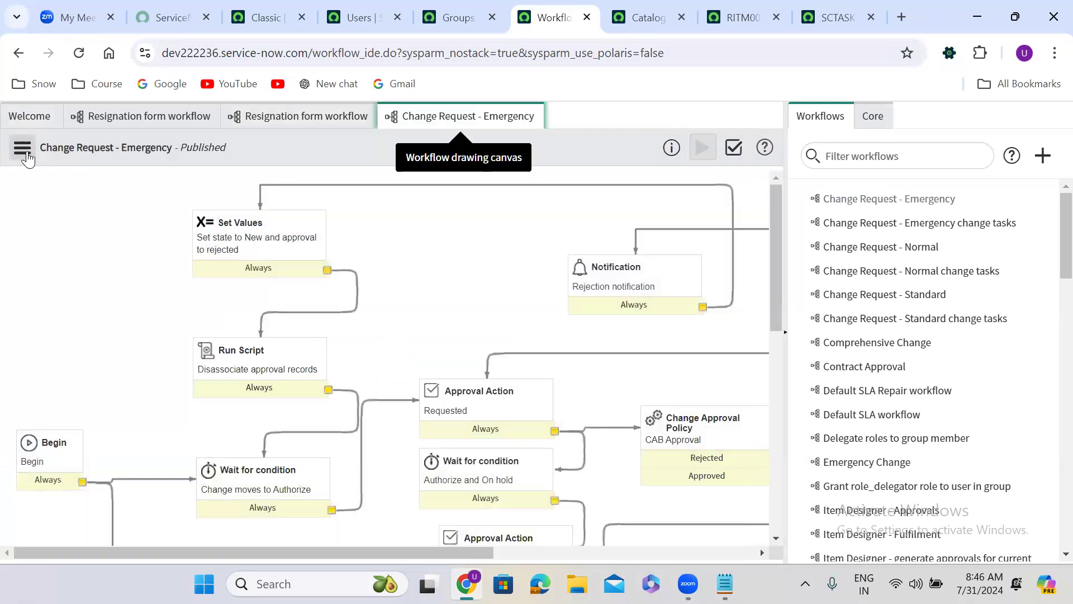
pyautogui.click(22, 147)
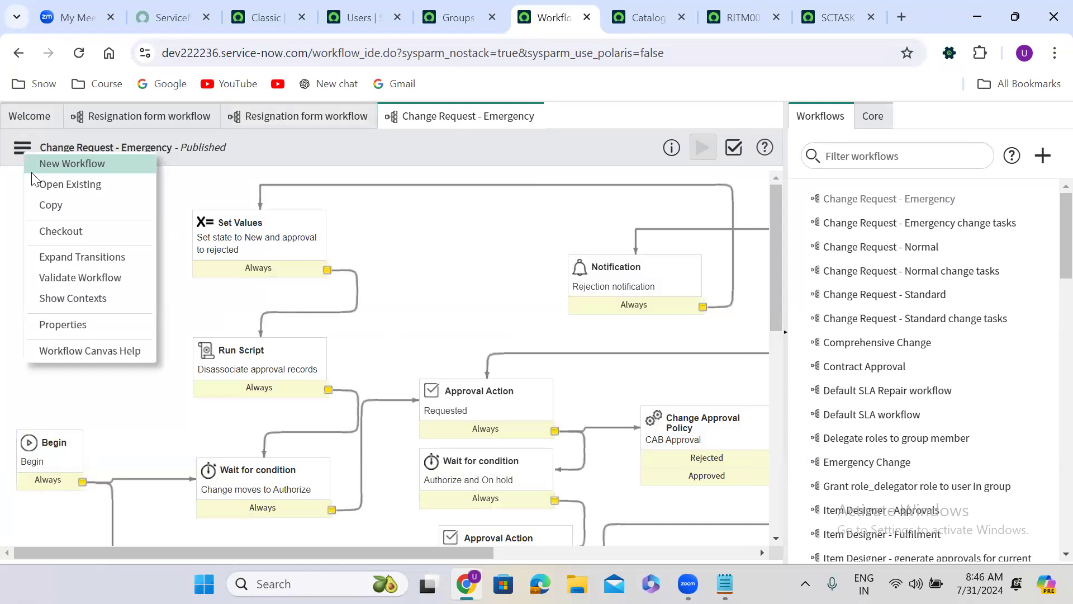
pyautogui.click(82, 230)
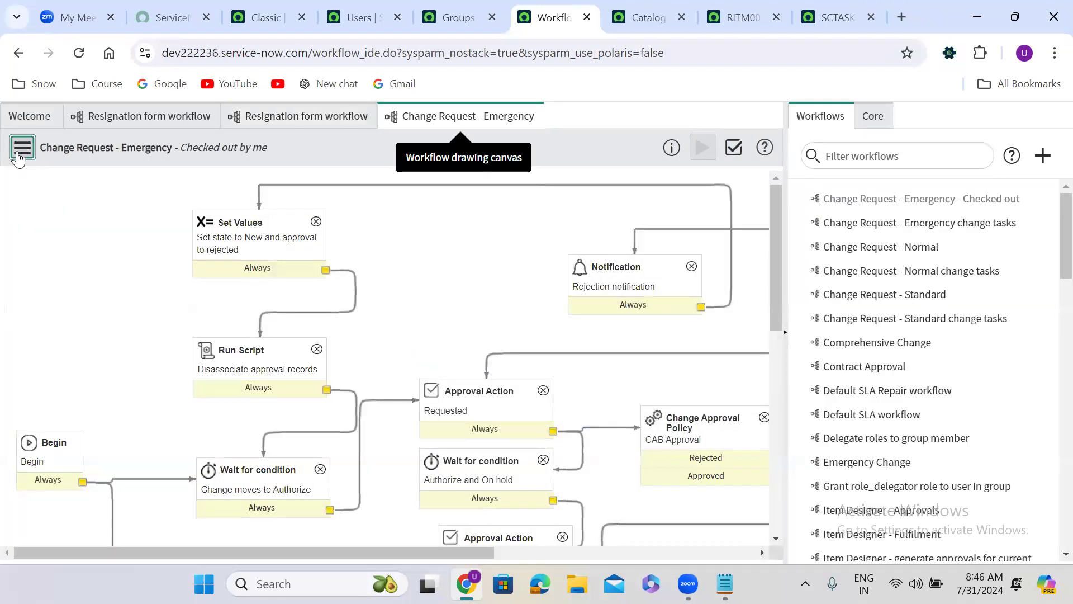
# Step: Start a new input variable for the Change Request - Emergency workflow and set its type to String
pyautogui.click(21, 152)
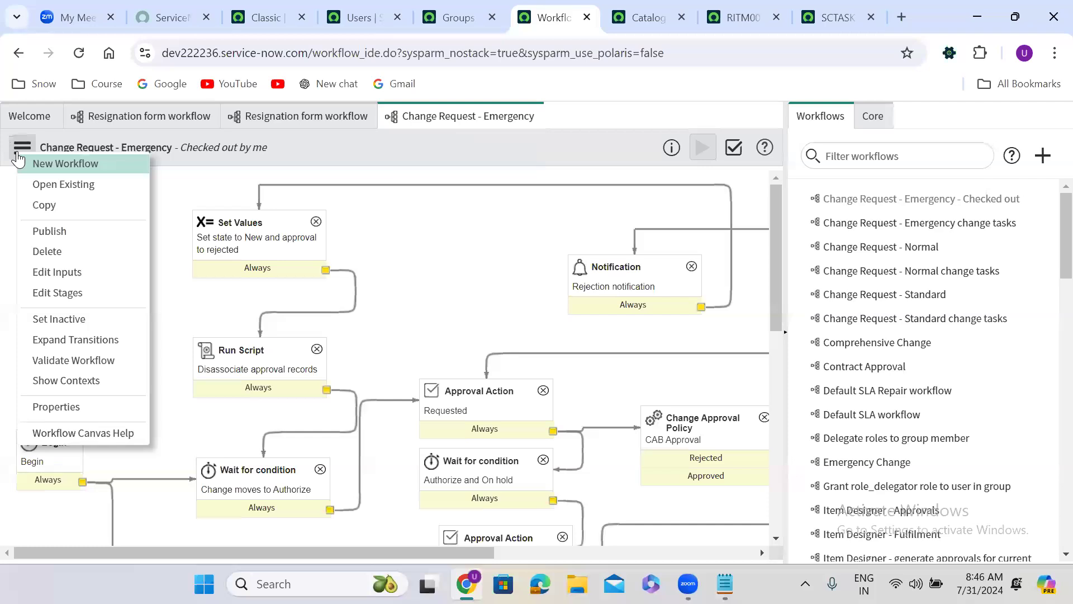
pyautogui.click(65, 272)
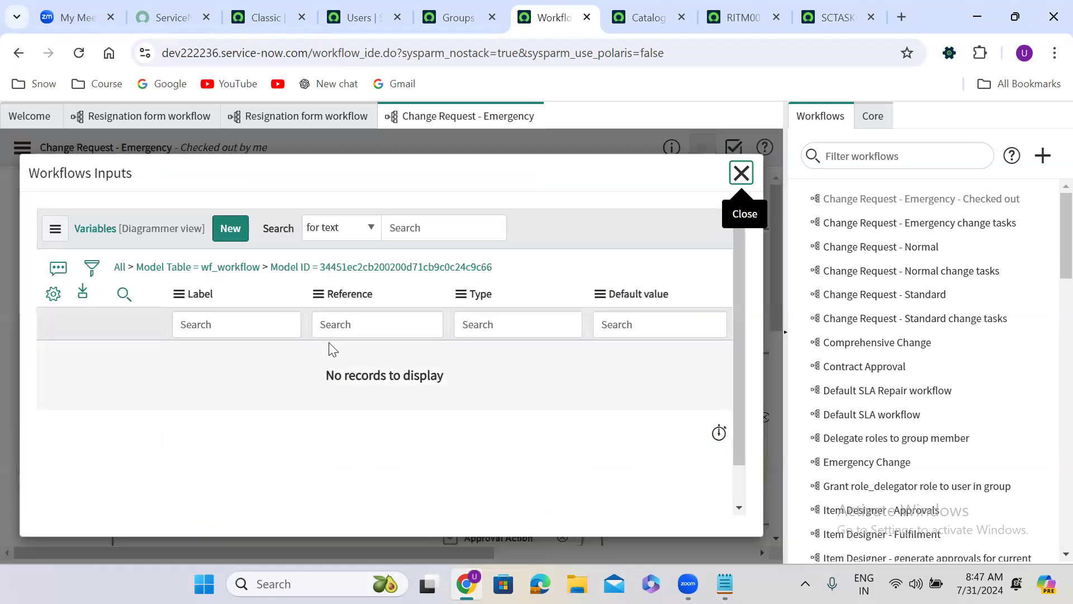
pyautogui.click(234, 229)
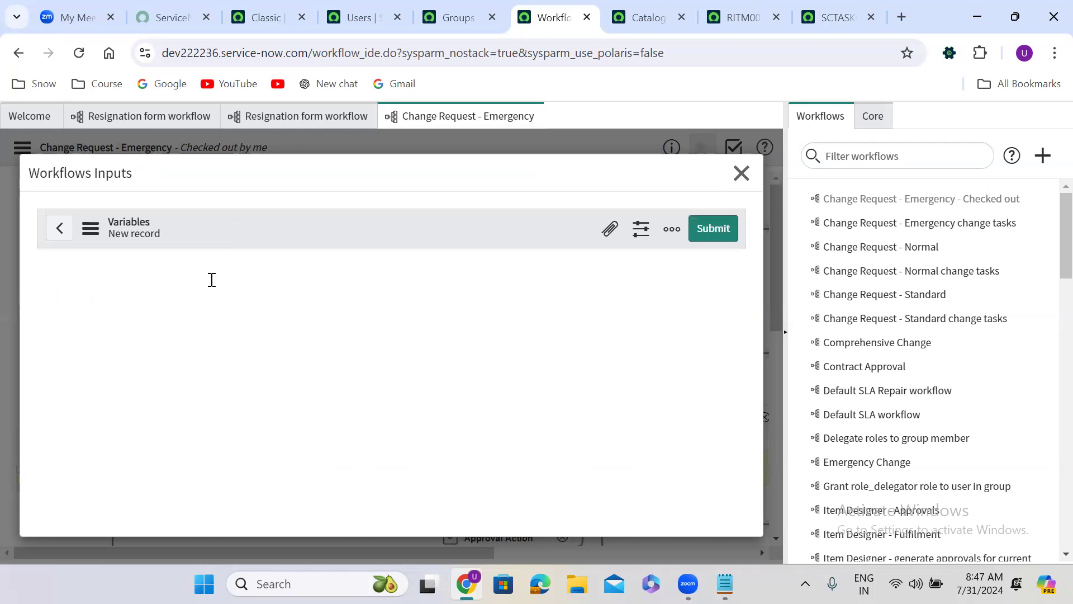
pyautogui.click(188, 291)
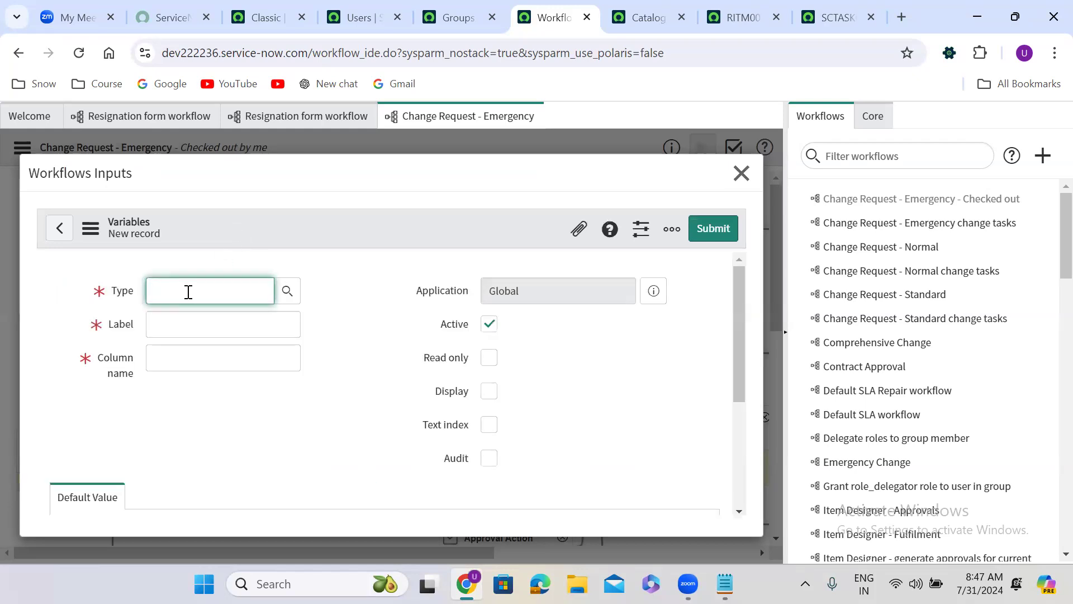
pyautogui.write('str')
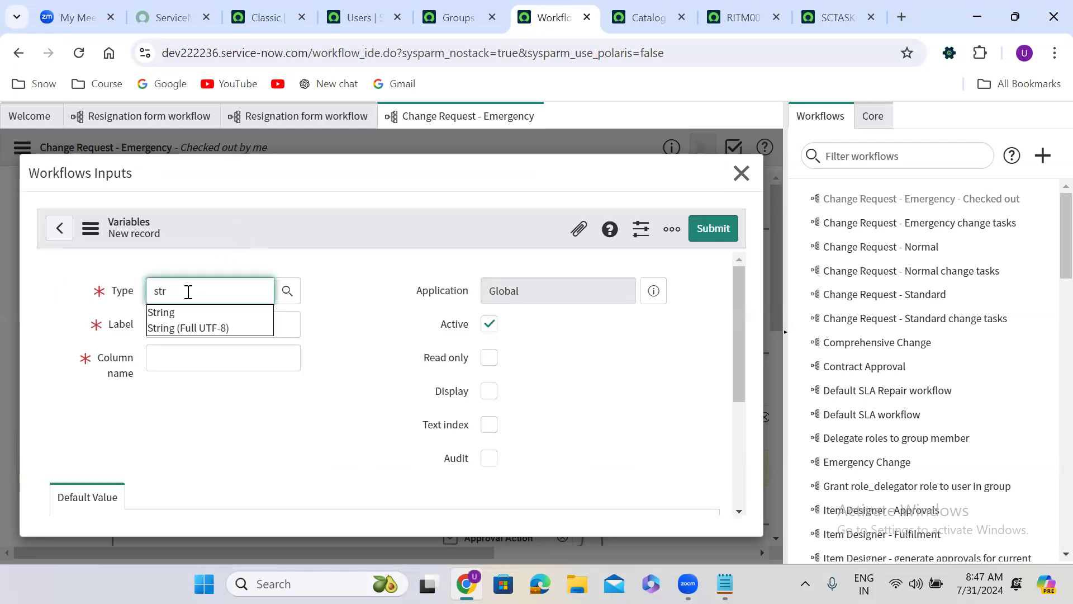
pyautogui.click(188, 314)
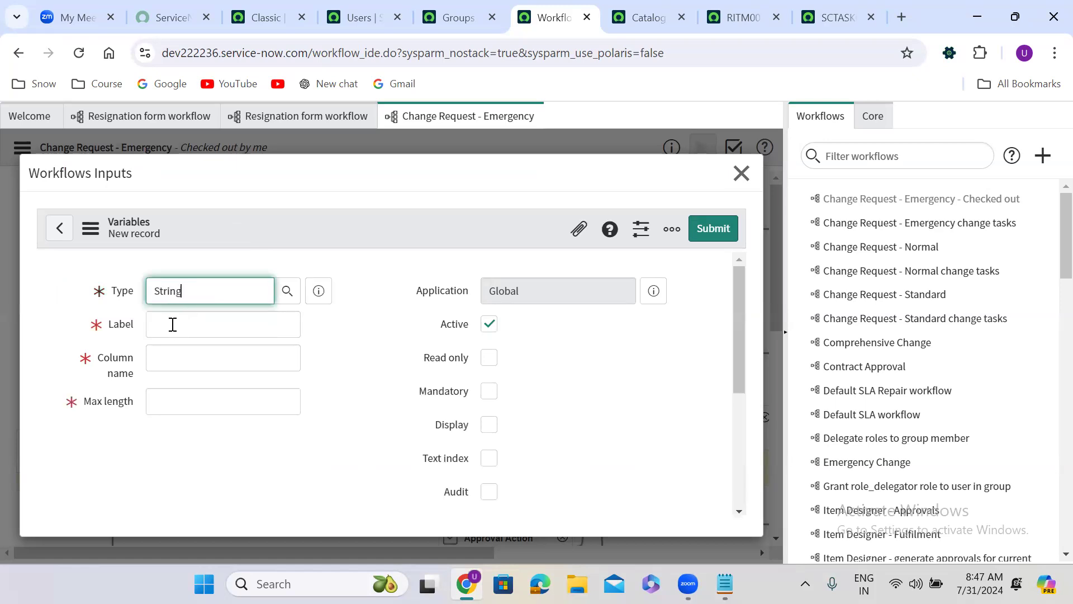
# Step: Label the input Catalog Task ID with column name u_catalog_task_id, set max length to 100, make it mandatory and submit it
pyautogui.click(173, 325)
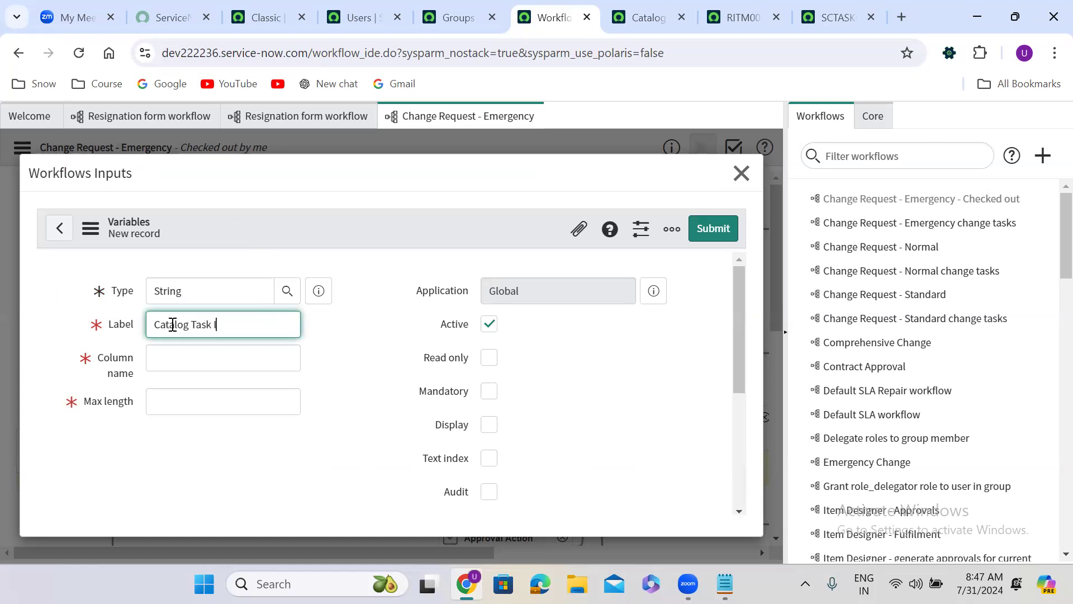
pyautogui.click(330, 338)
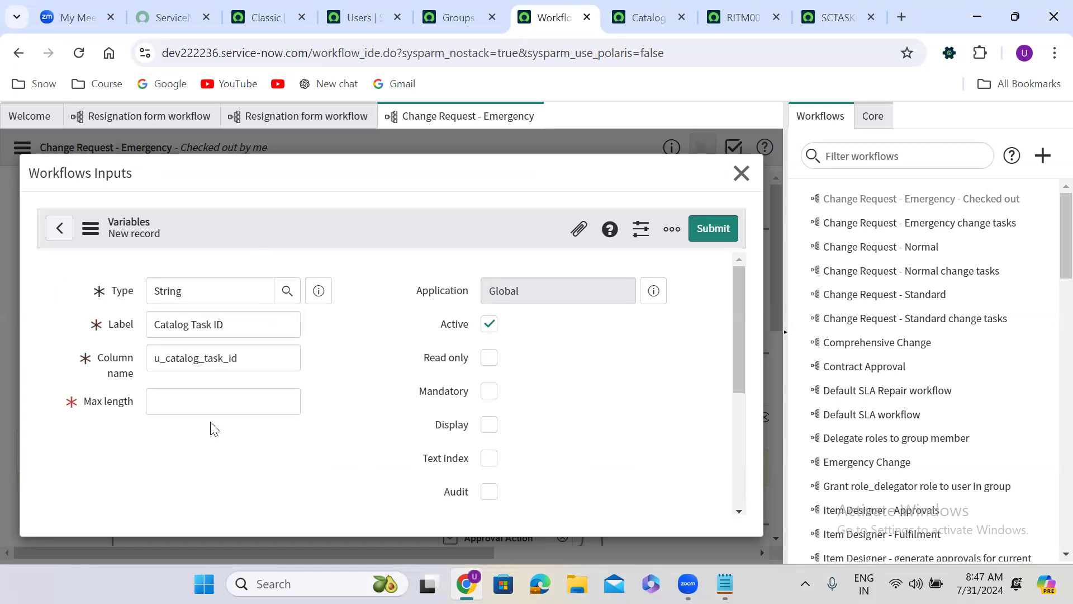
pyautogui.click(181, 390)
pyautogui.click(159, 470)
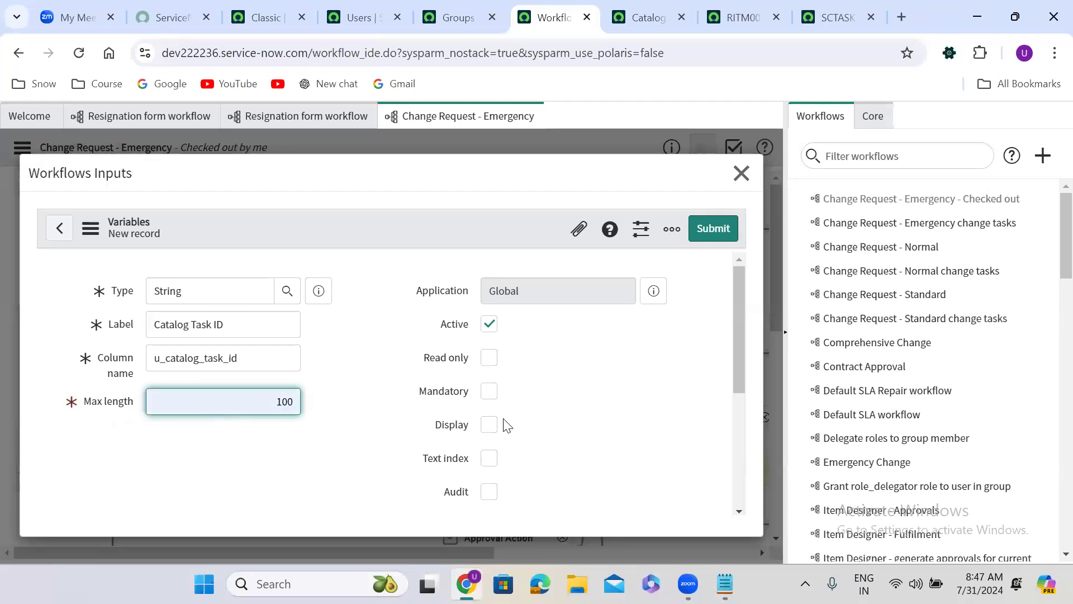
pyautogui.click(490, 392)
pyautogui.click(715, 228)
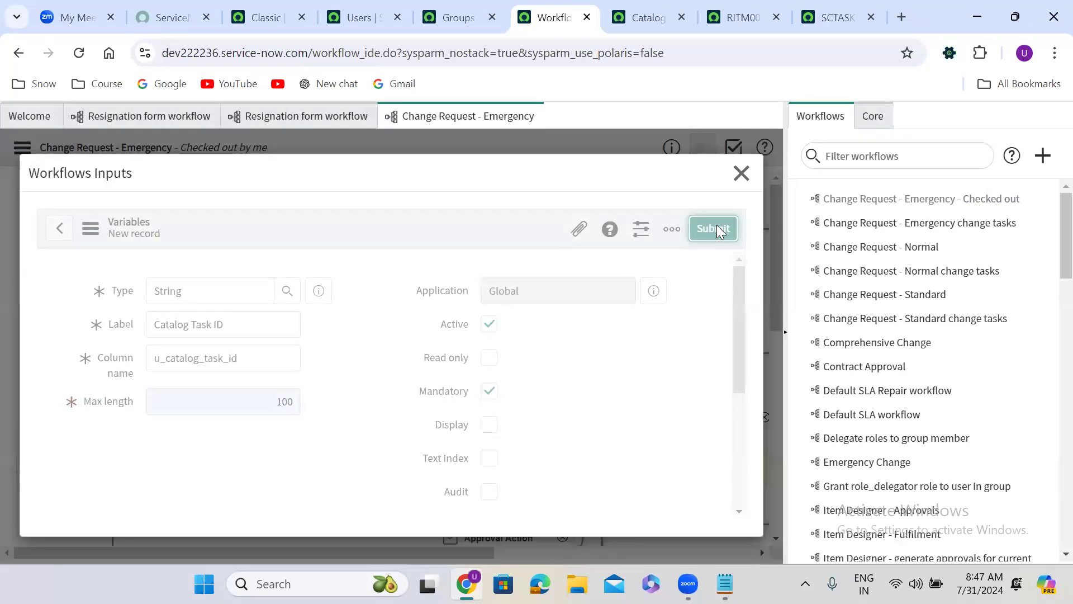
pyautogui.click(742, 173)
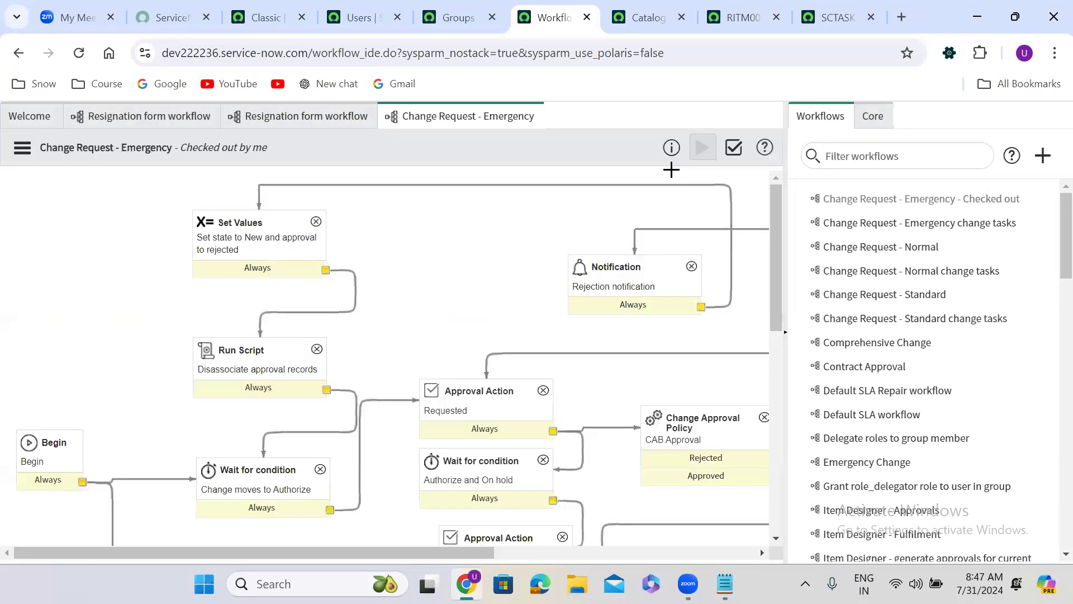
# Step: Check the Catalog Task ID input in the Change Request - Emergency activity's properties in the Resignation form workflow
pyautogui.click(311, 118)
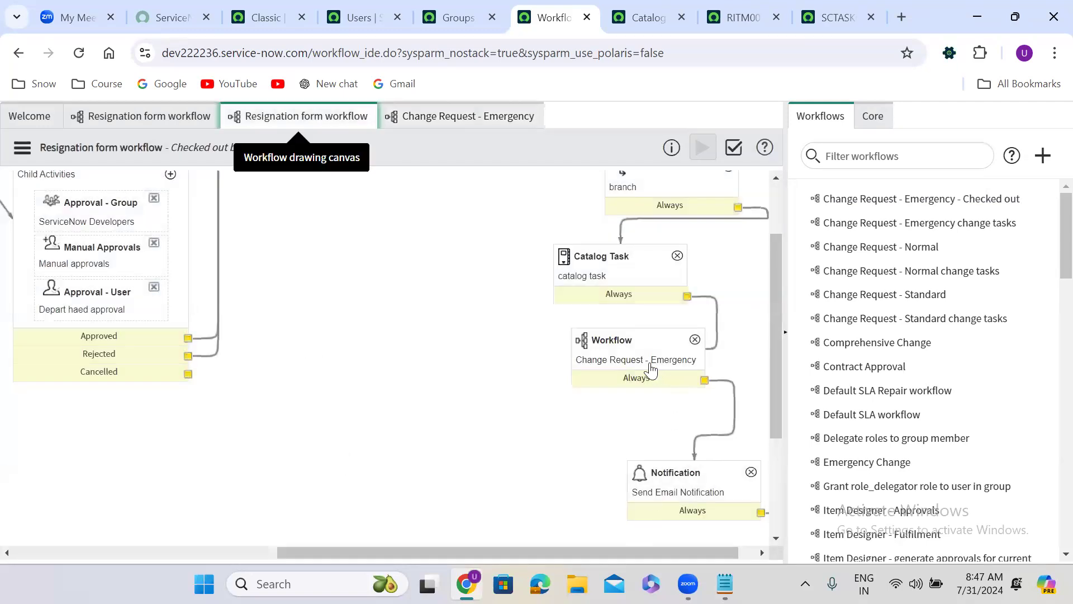
pyautogui.doubleClick(643, 362)
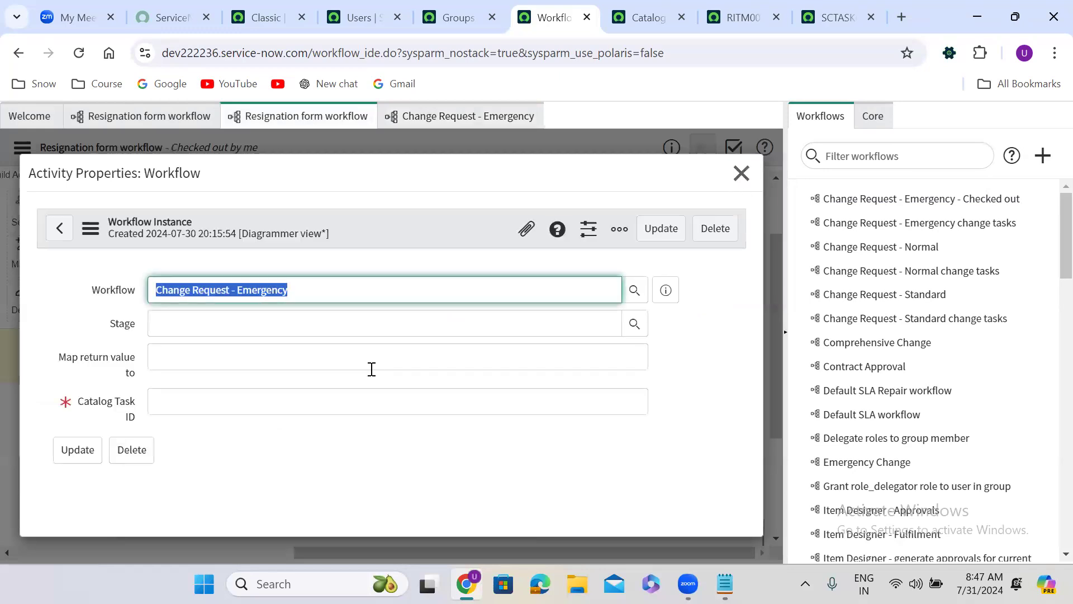
pyautogui.click(186, 401)
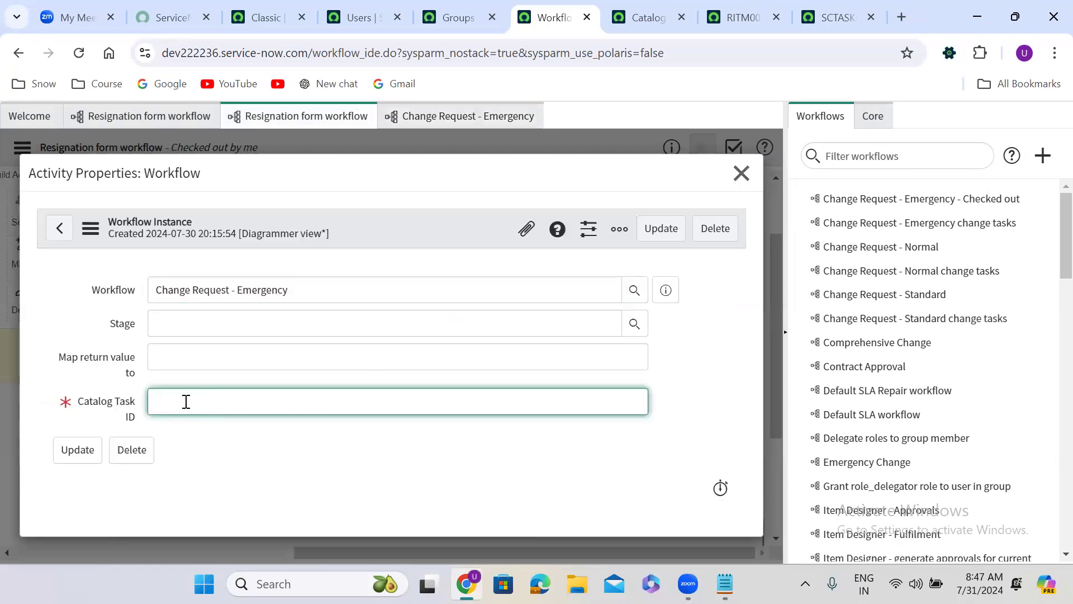
pyautogui.click(741, 174)
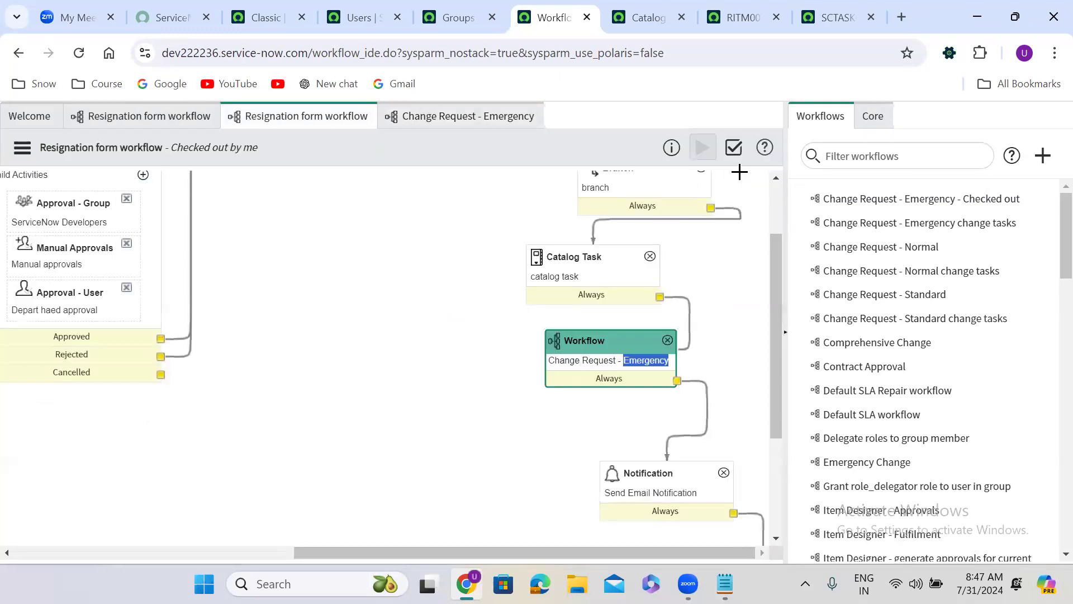
pyautogui.scroll(2, 585, 276)
pyautogui.doubleClick(584, 276)
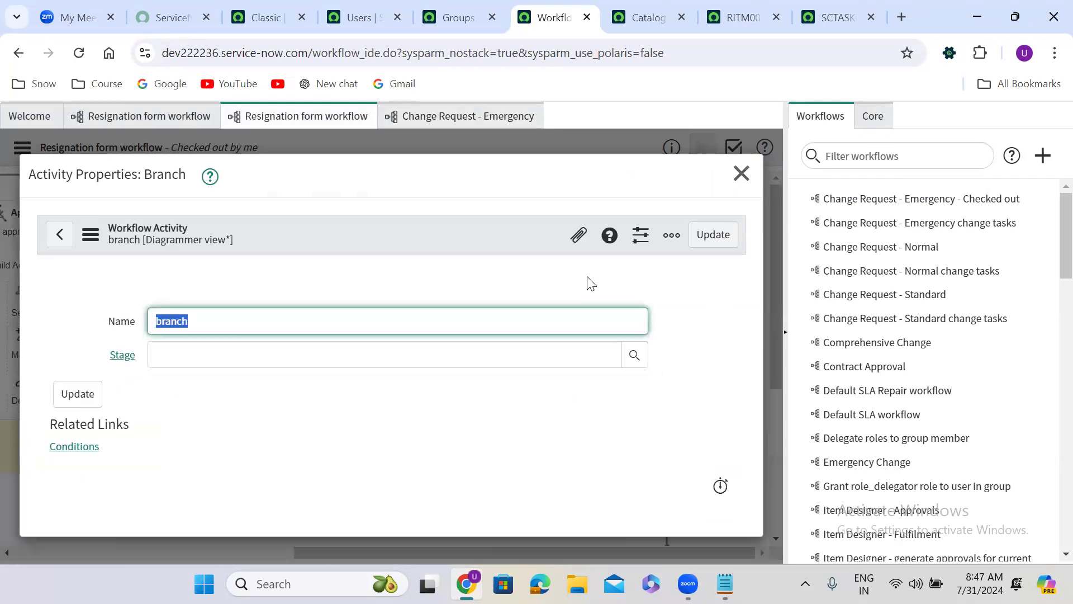
pyautogui.click(741, 174)
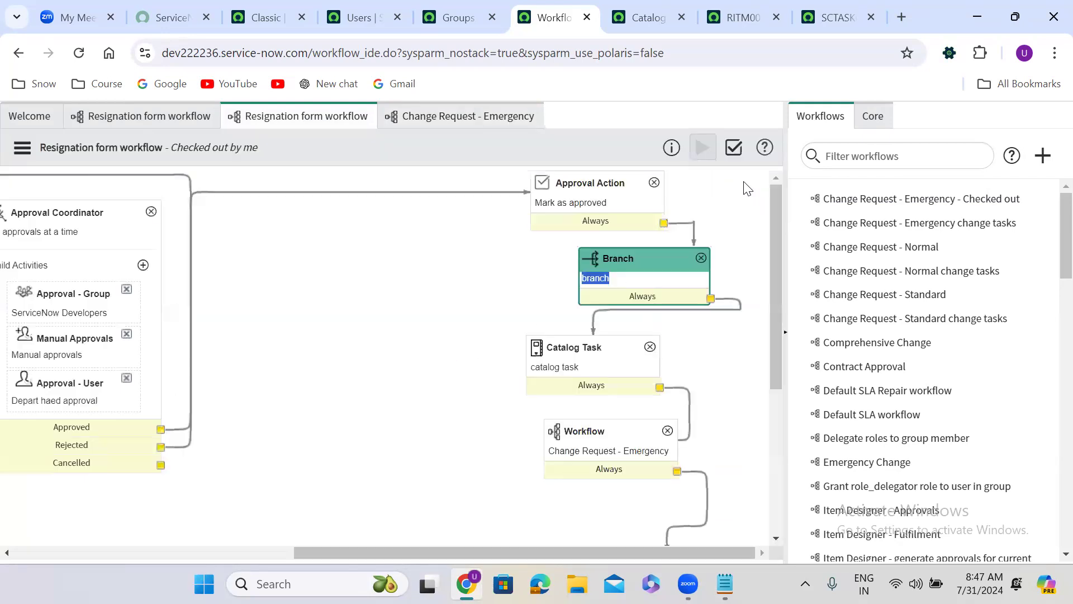
# Step: Add "workflow.scratchpad.taskid = task.sys_id;" below the short description line in the Catalog Task activity's advanced script and save the activity
pyautogui.doubleClick(587, 370)
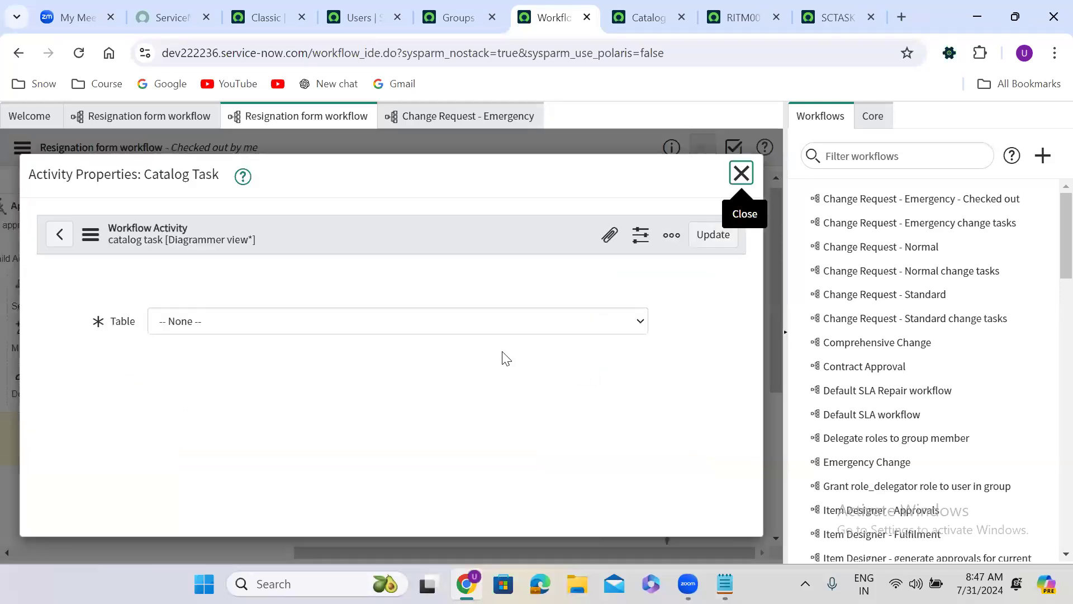
pyautogui.scroll(-2, 659, 371)
pyautogui.moveTo(743, 300); pyautogui.dragTo(732, 466)
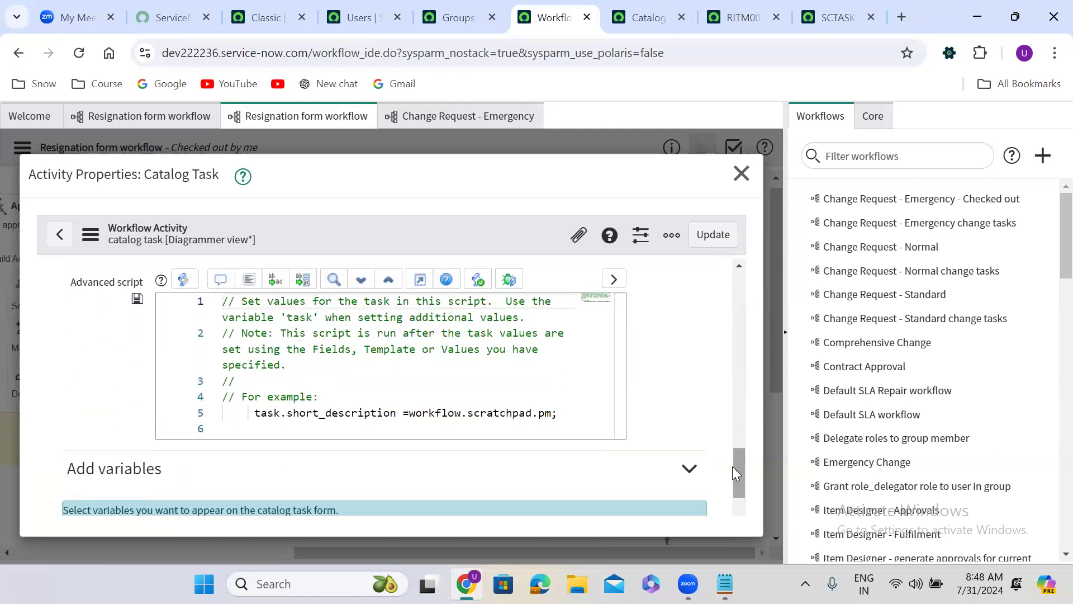
pyautogui.click(570, 413)
pyautogui.press('Return')
pyautogui.press('Return')
pyautogui.write('work')
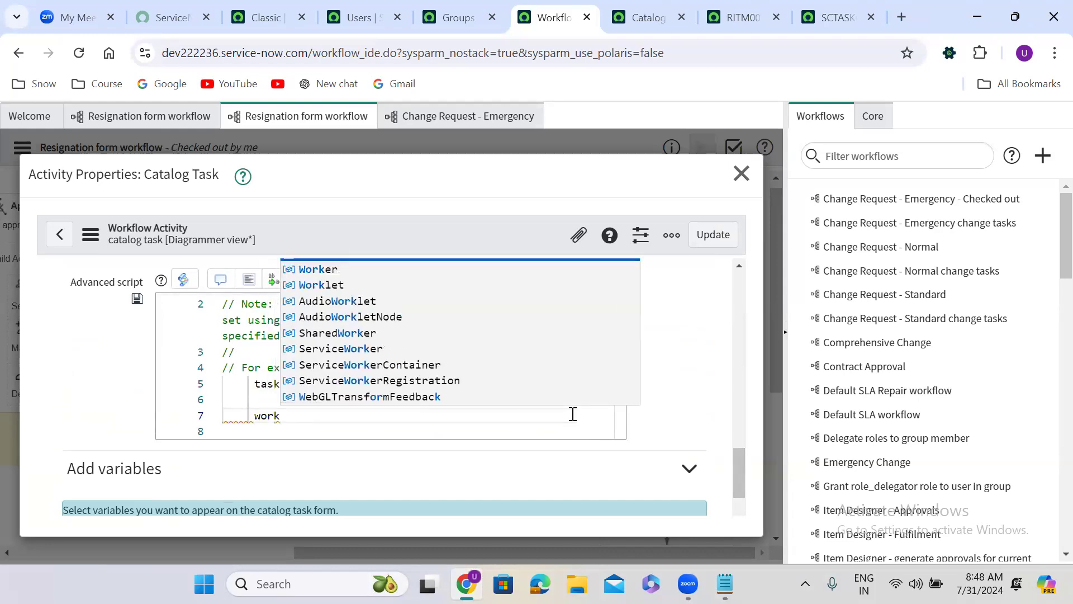
pyautogui.write('flow')
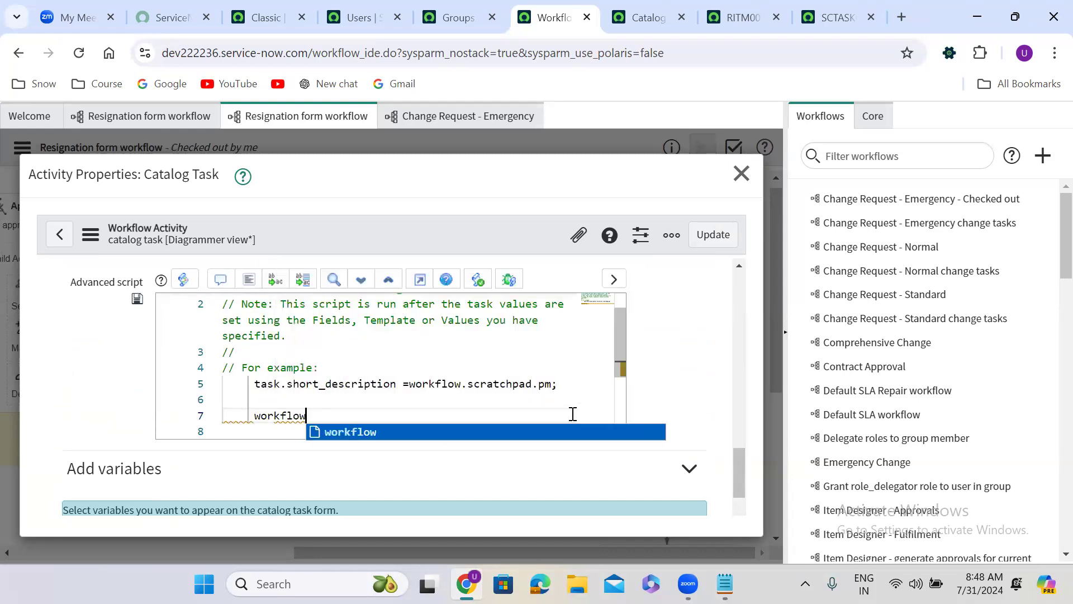
pyautogui.write('.s')
pyautogui.press('BackSpace')
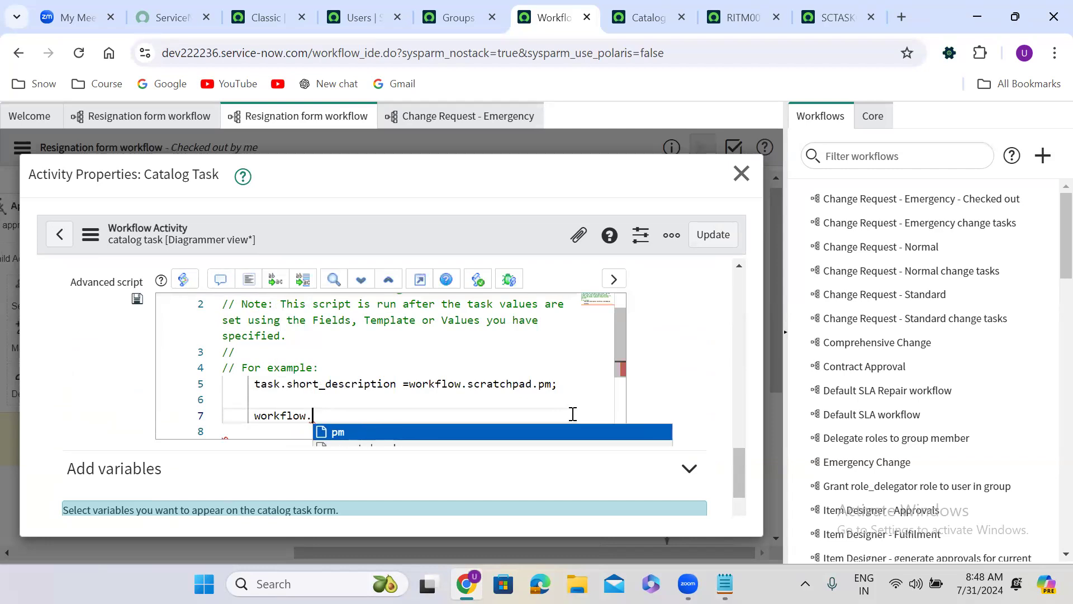
pyautogui.write('scratchpad')
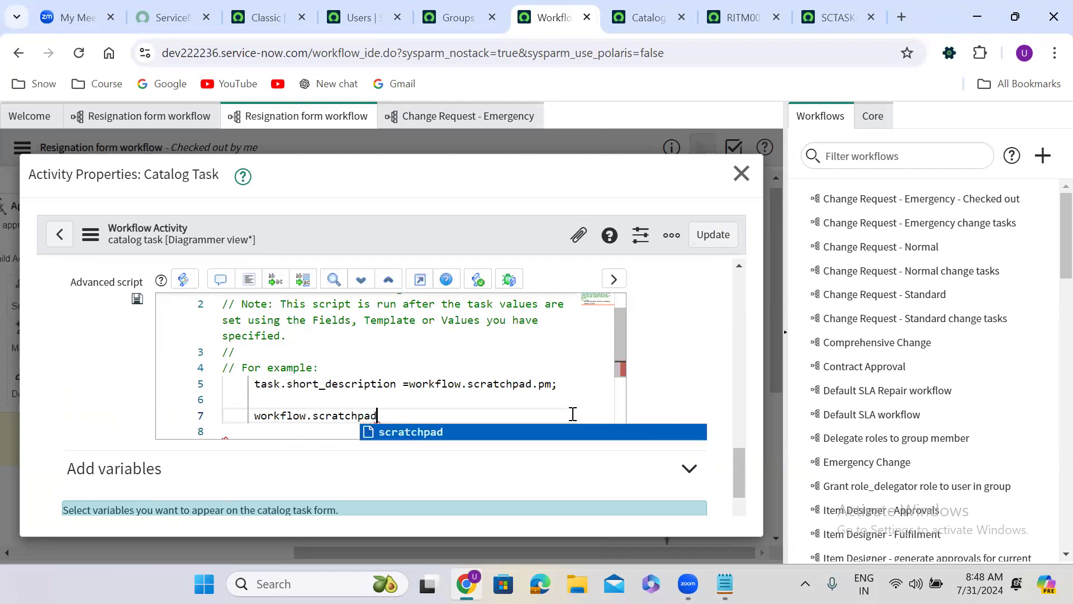
pyautogui.write('.taskid = ')
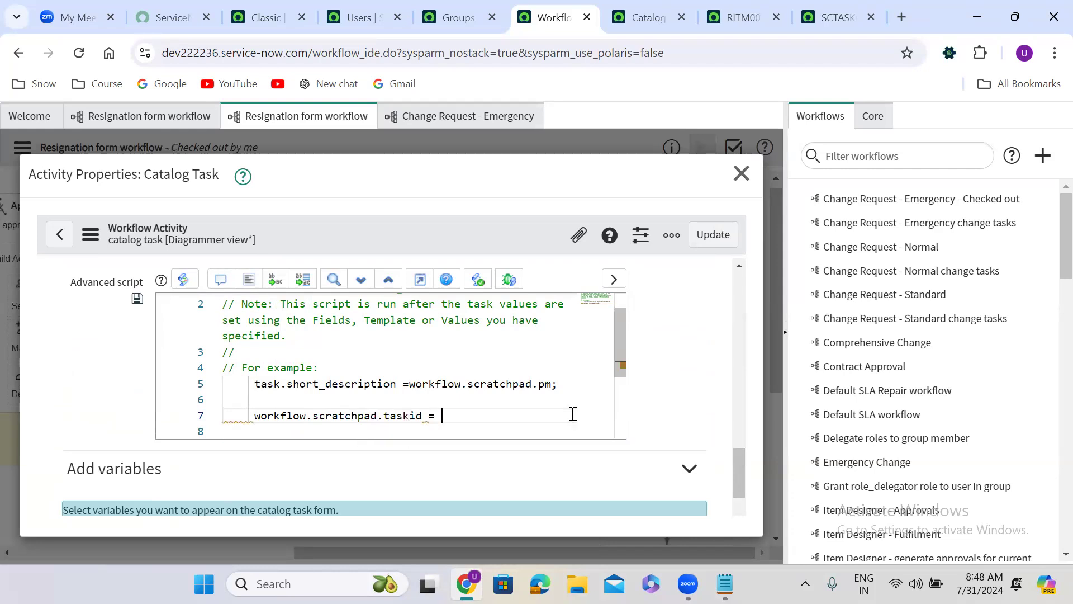
pyautogui.write('task.')
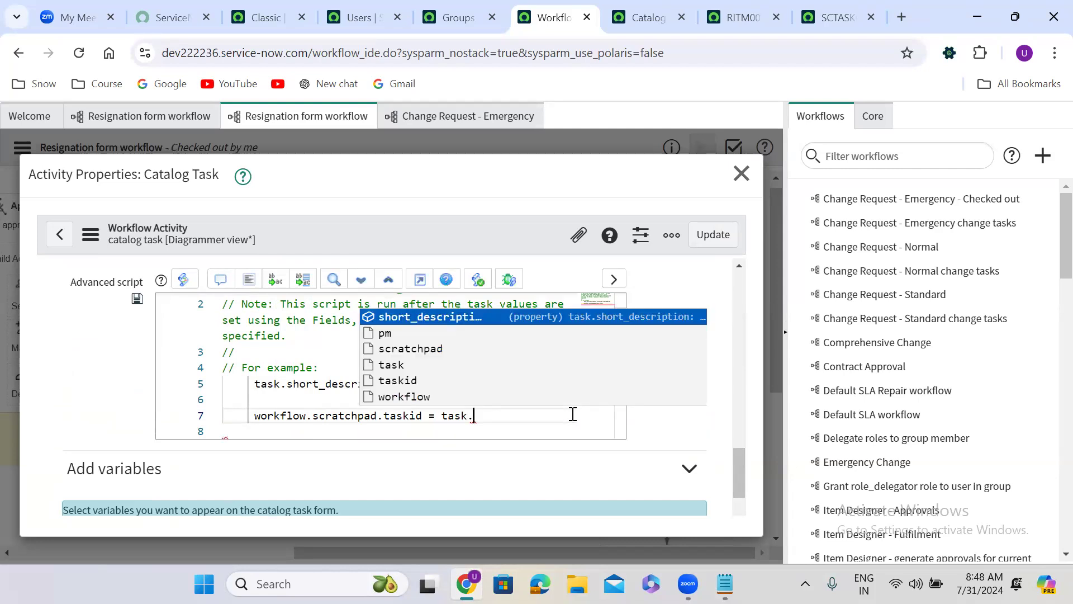
pyautogui.write('sys_id;')
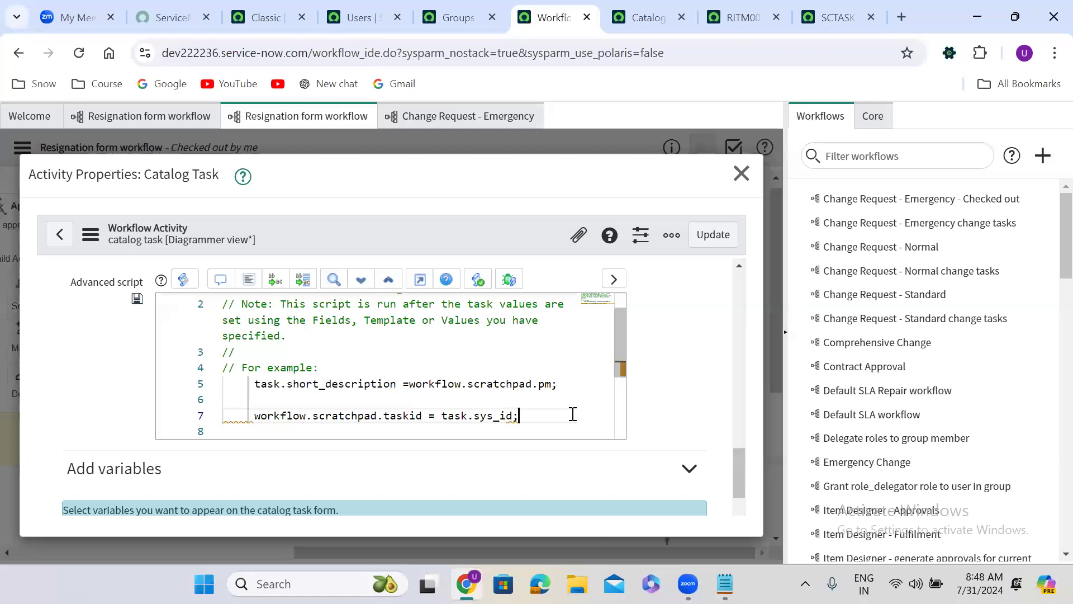
pyautogui.click(718, 238)
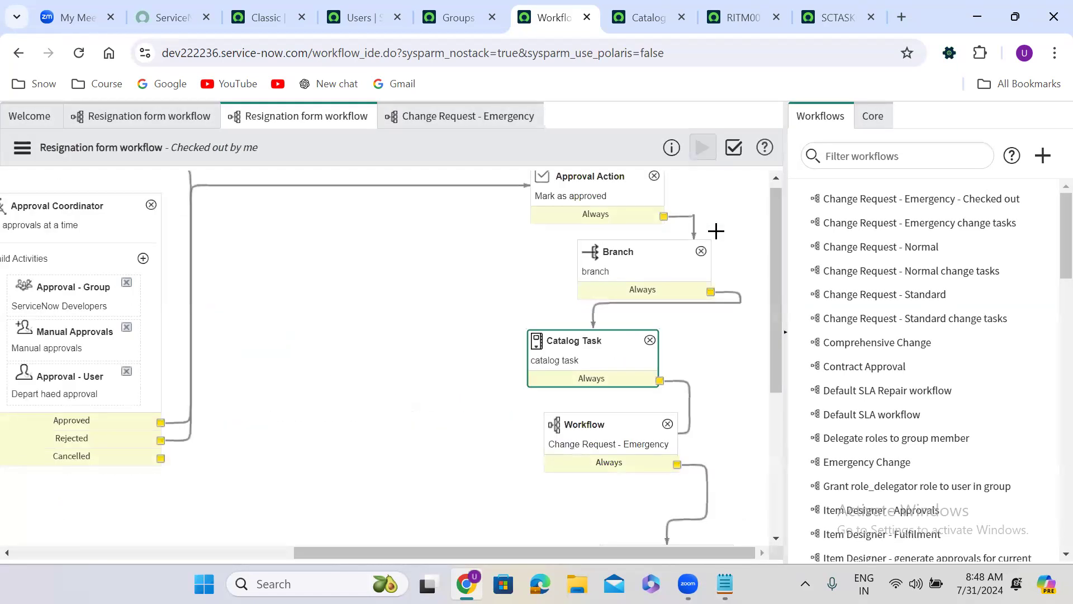
# Step: Copy the expression workflow.scratchpad.taskid from the Catalog Task activity's advanced script and close its properties
pyautogui.doubleClick(588, 363)
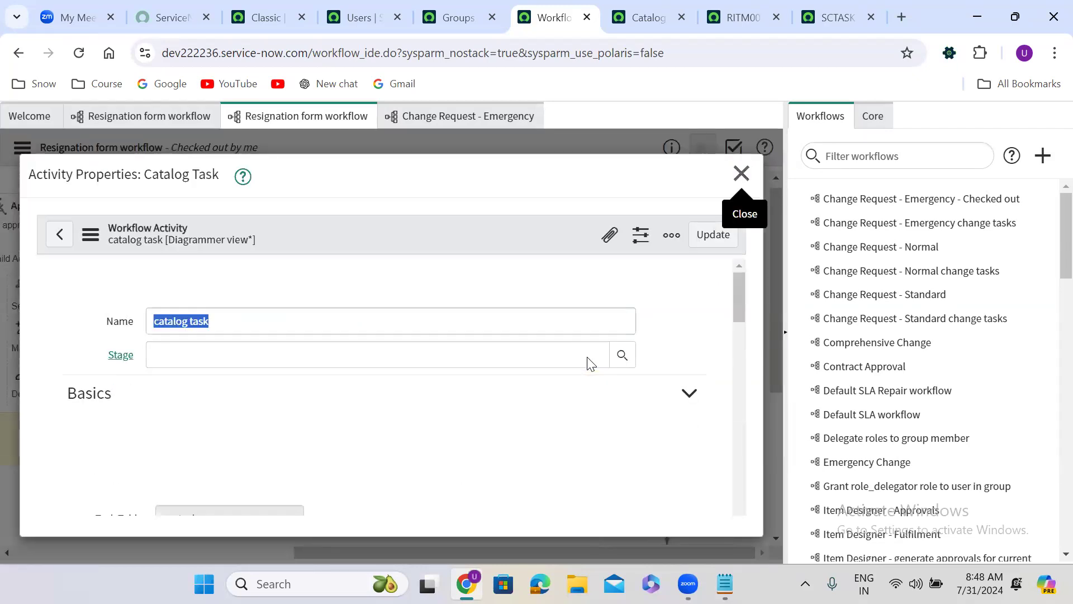
pyautogui.moveTo(739, 294); pyautogui.dragTo(736, 487)
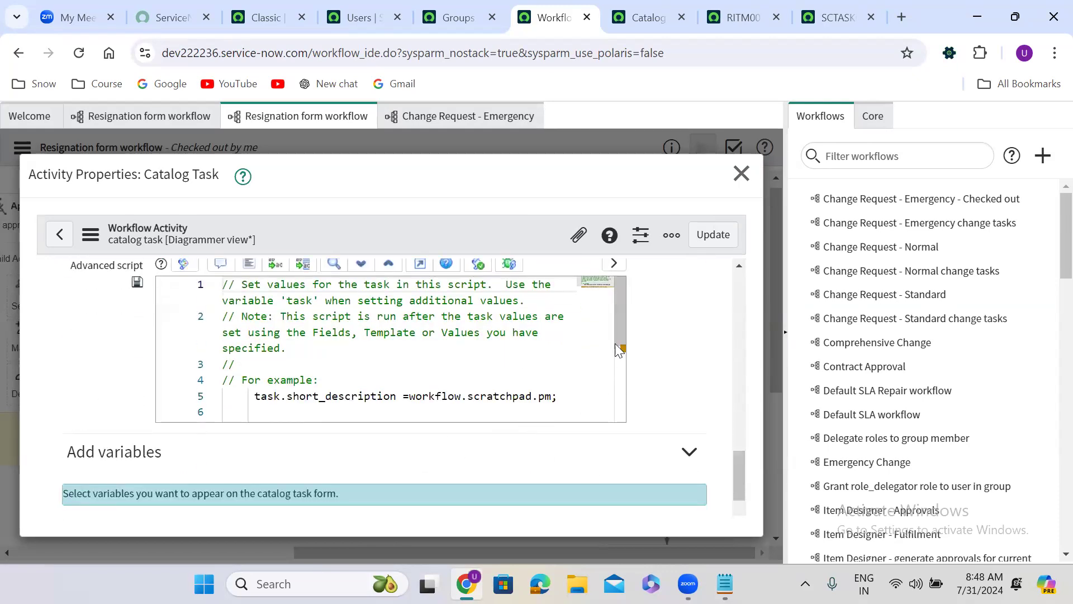
pyautogui.write('workflow.scratchpad.taskid = task.sys_id;')
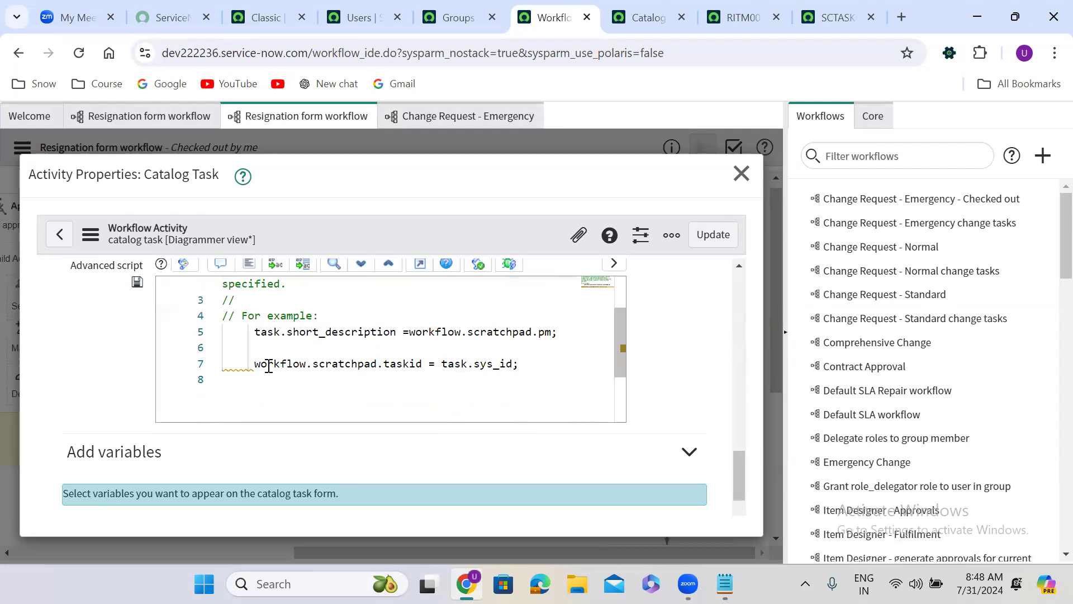
pyautogui.moveTo(255, 367); pyautogui.dragTo(343, 363)
pyautogui.moveTo(425, 364); pyautogui.dragTo(426, 364)
pyautogui.hotkey('ctrl', 'c')
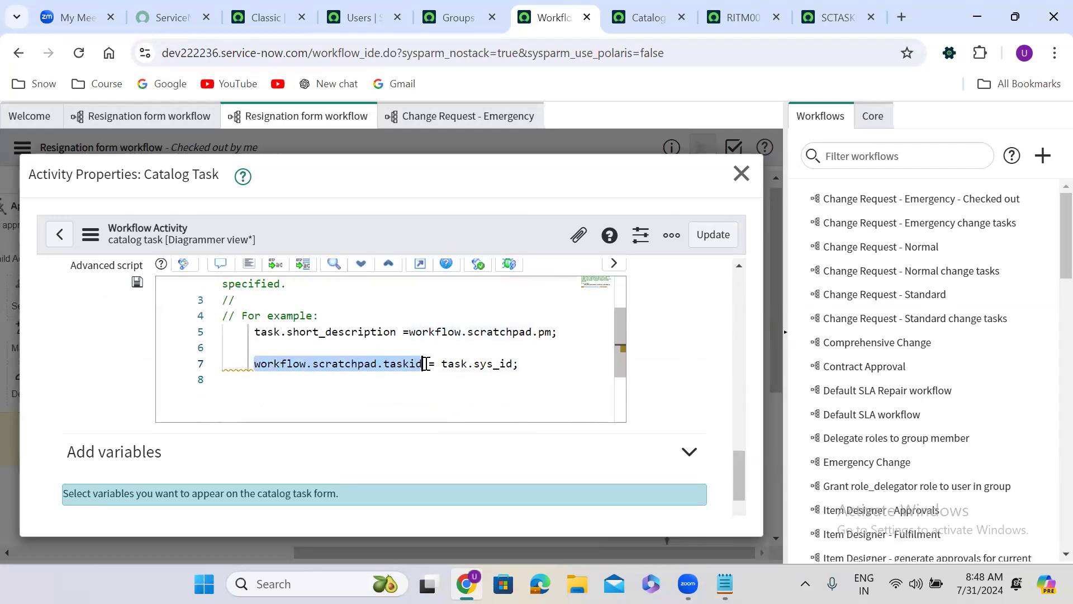
pyautogui.click(741, 174)
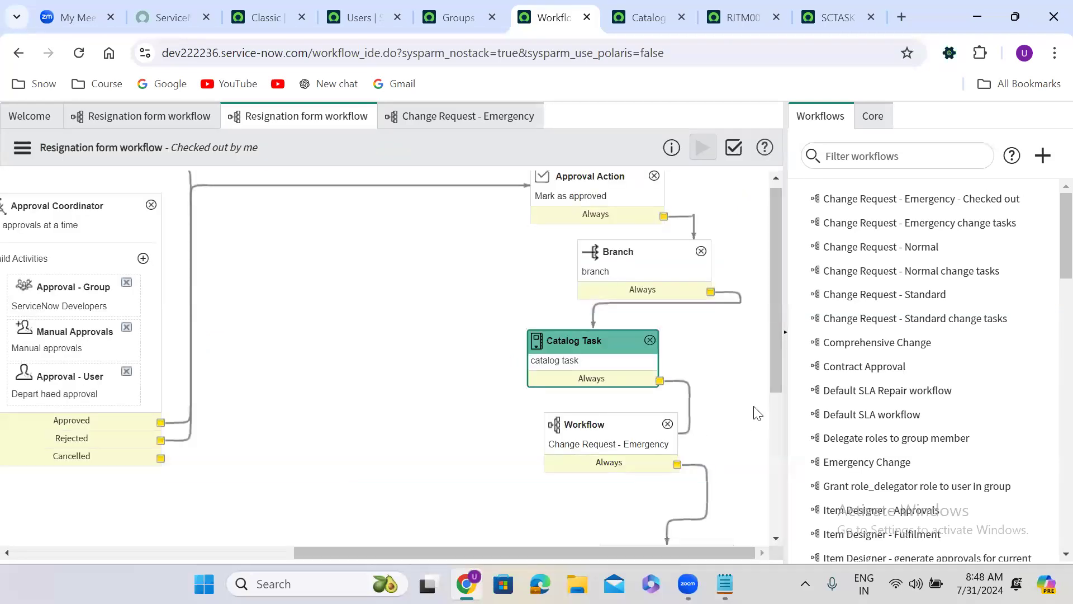
pyautogui.moveTo(771, 355); pyautogui.dragTo(778, 397)
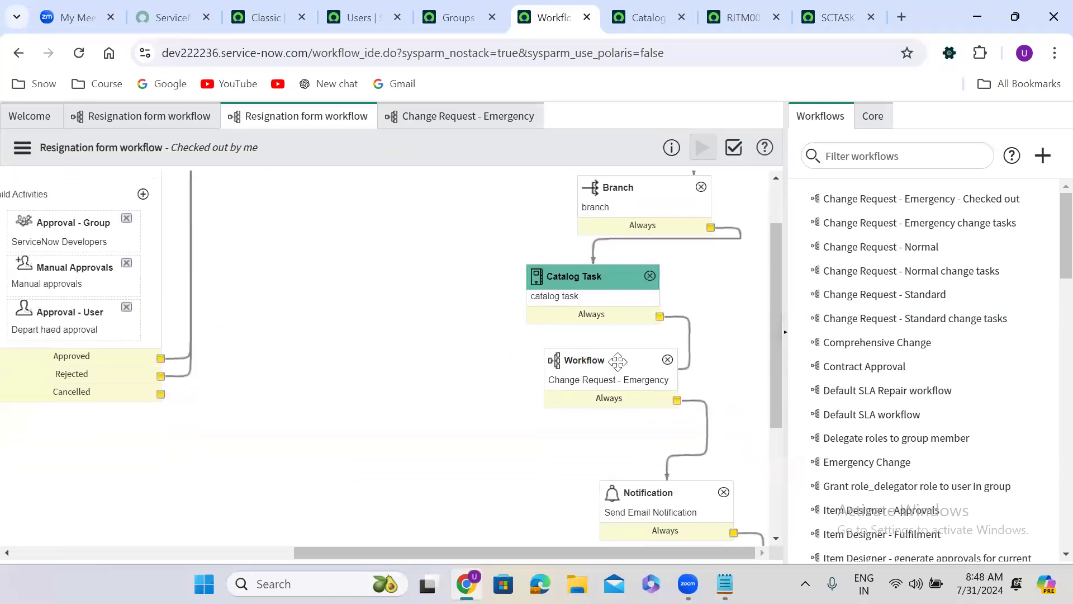
pyautogui.doubleClick(613, 378)
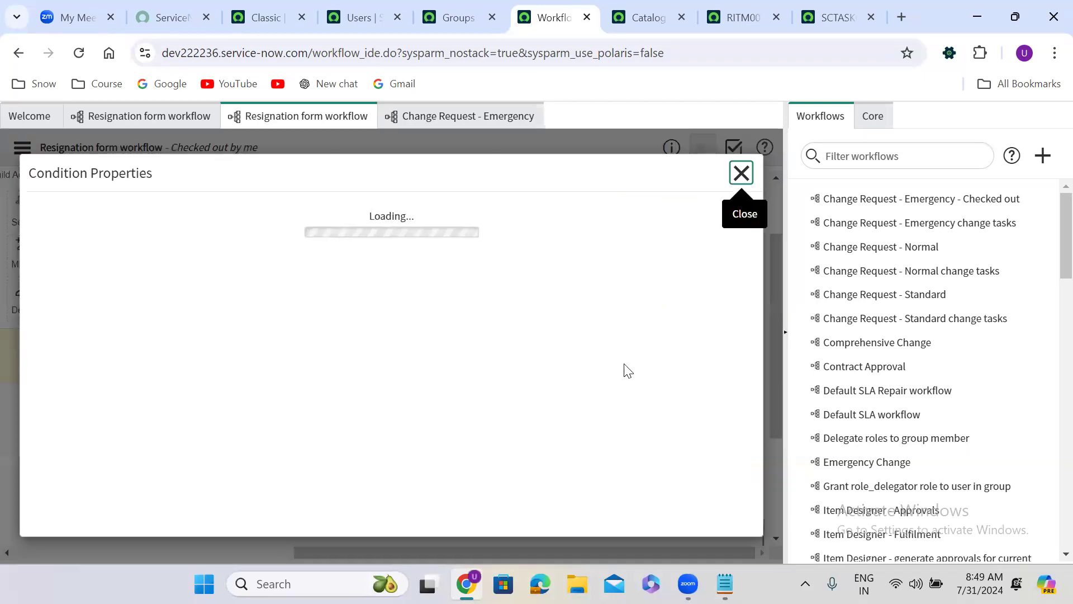
pyautogui.click(741, 173)
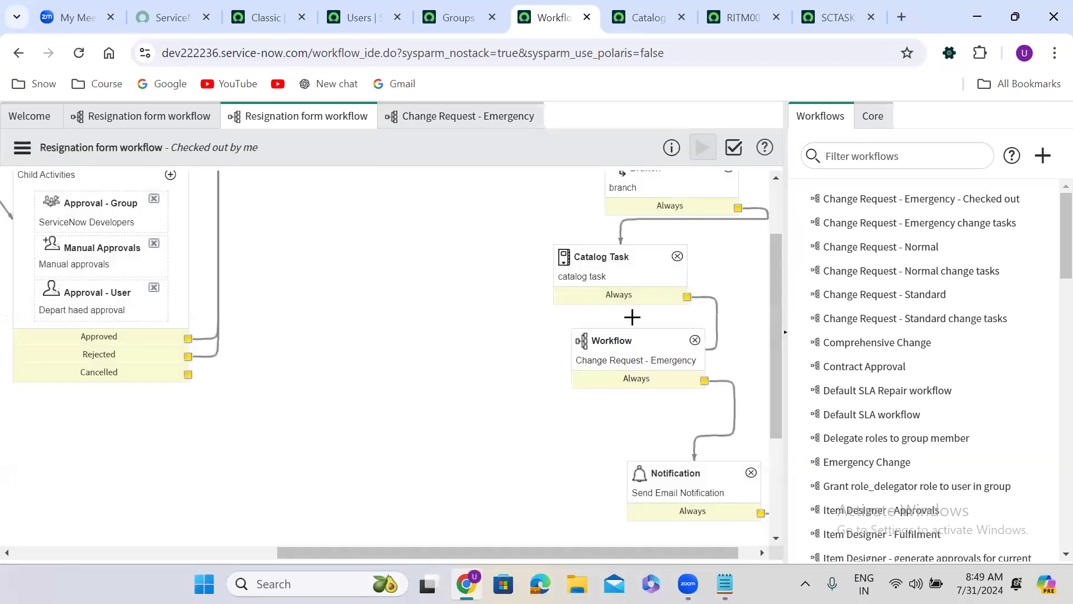
# Step: Set the Catalog Task ID input of the Change Request - Emergency workflow activity to workflow.scratchpad.taskid and update the activity
pyautogui.doubleClick(631, 358)
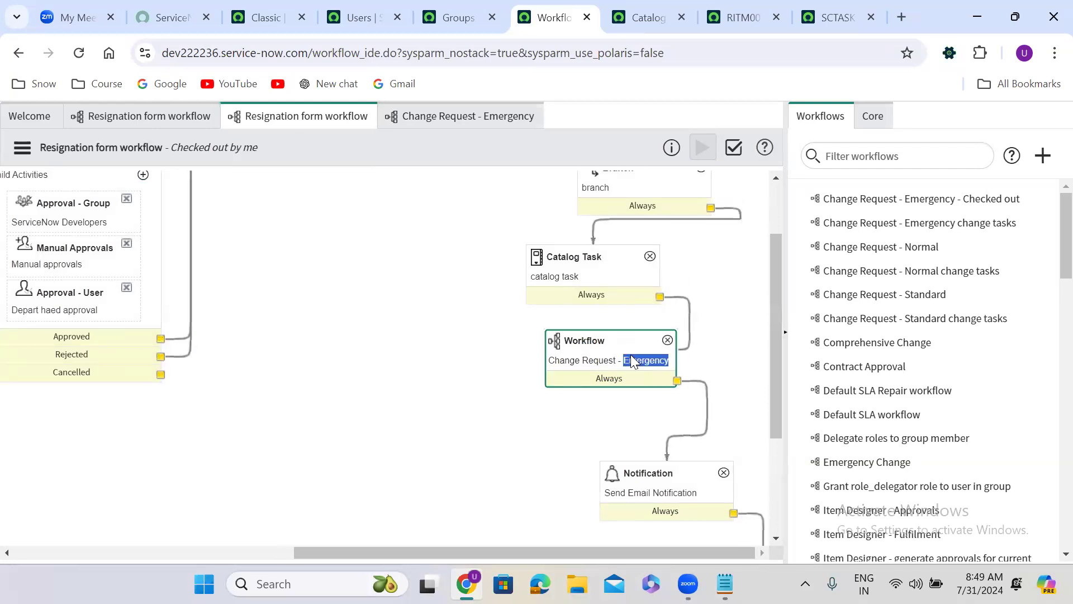
pyautogui.click(203, 402)
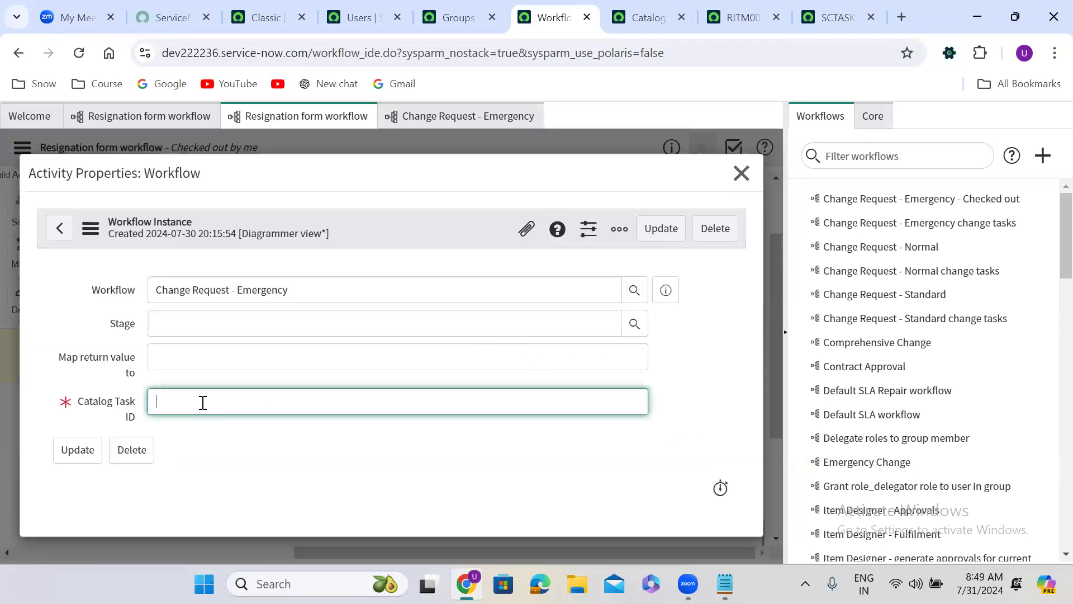
pyautogui.hotkey('ctrl', 'v')
pyautogui.click(236, 445)
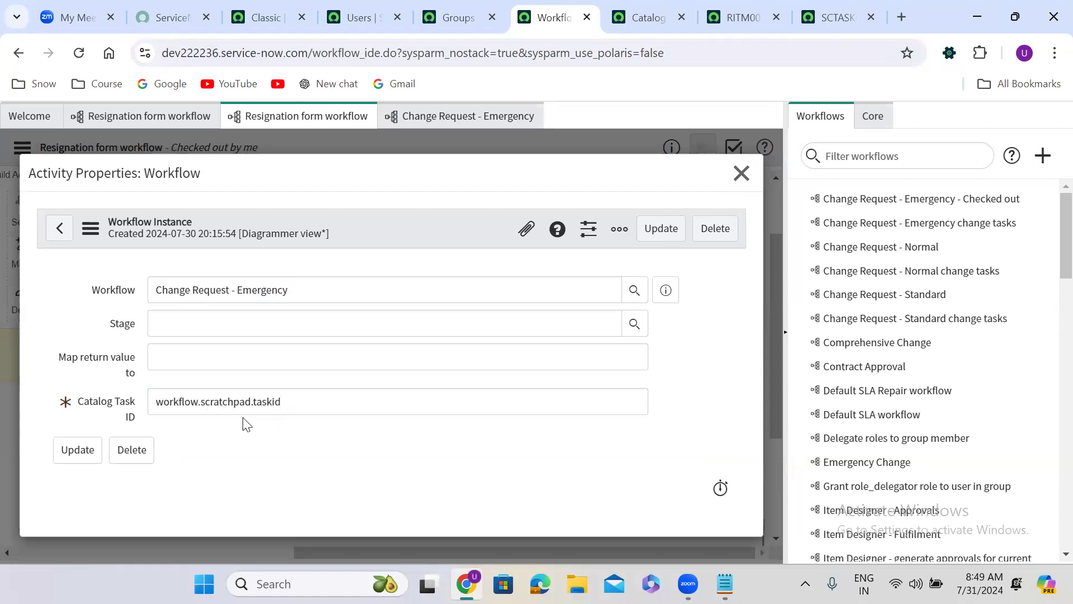
pyautogui.click(128, 412)
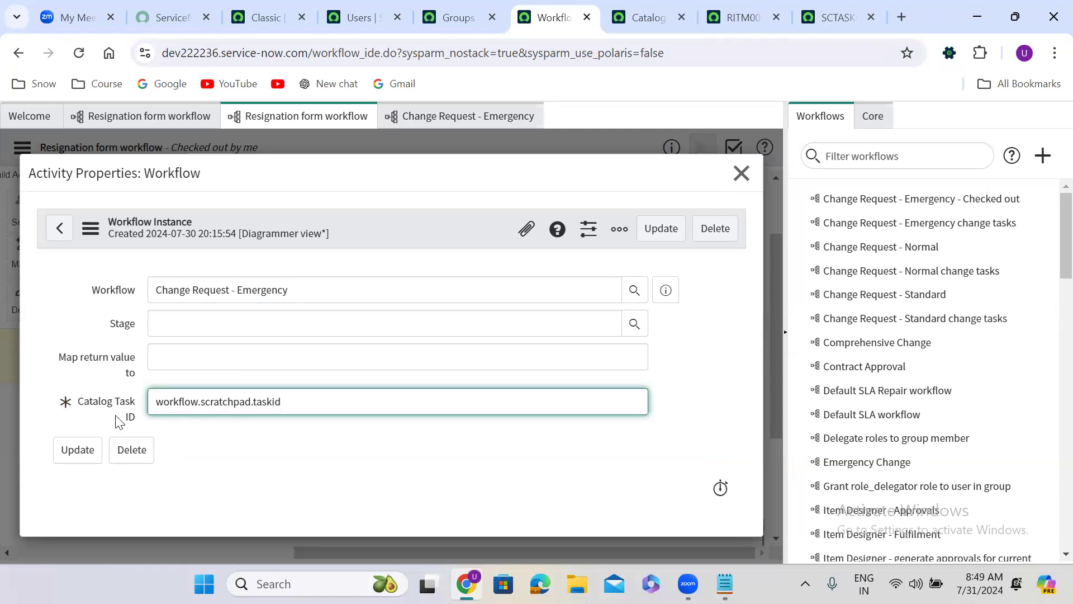
pyautogui.click(654, 228)
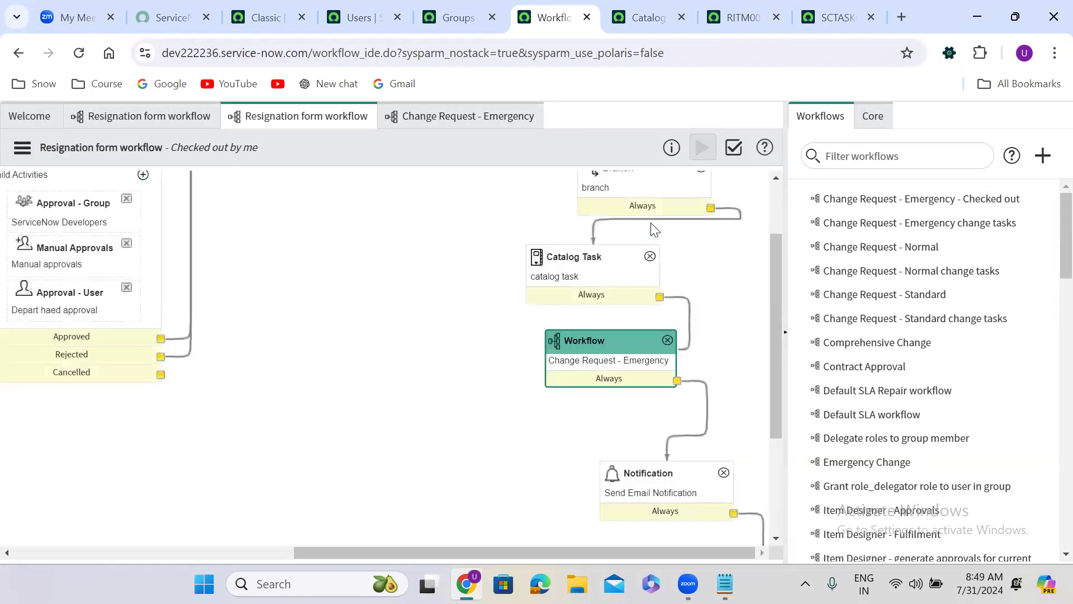
# Step: Compare the Change Request - Emergency workflow with the Resignation form workflow and check the input mapping in the subflow activity's properties
pyautogui.click(447, 116)
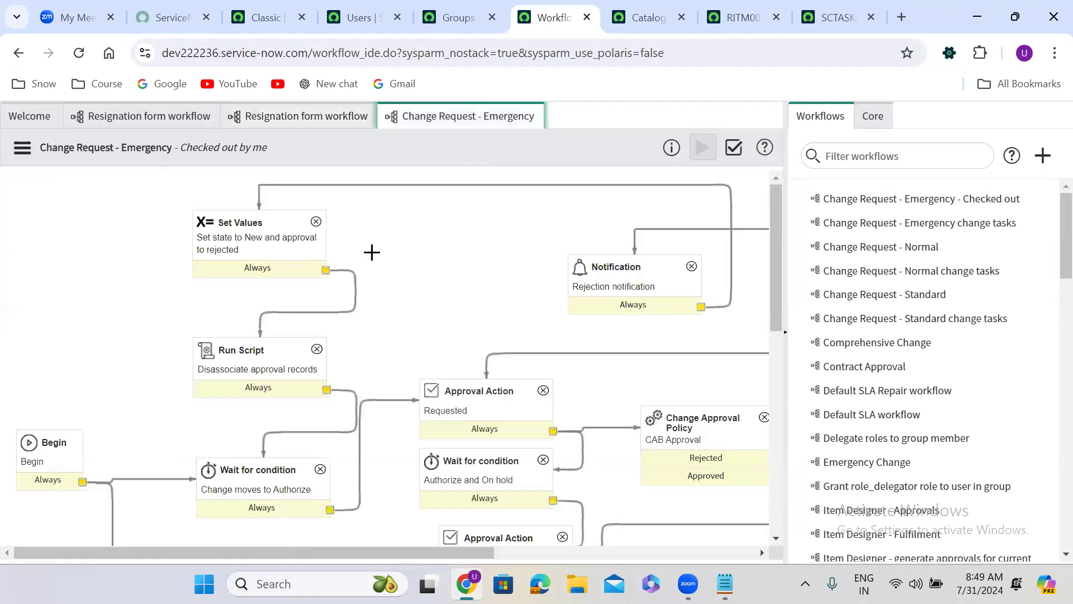
pyautogui.click(283, 113)
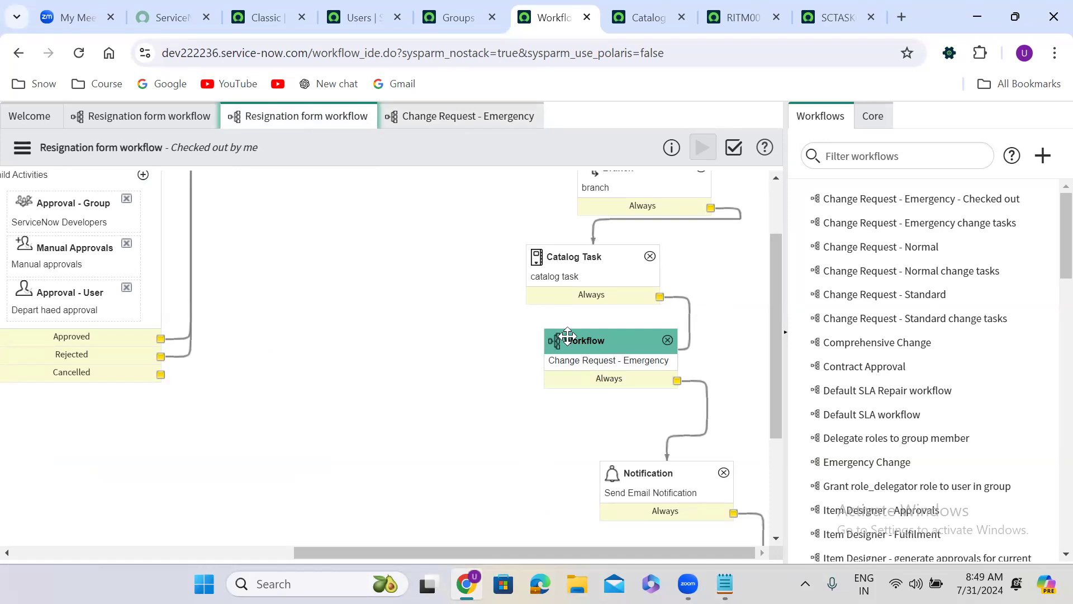
pyautogui.click(456, 120)
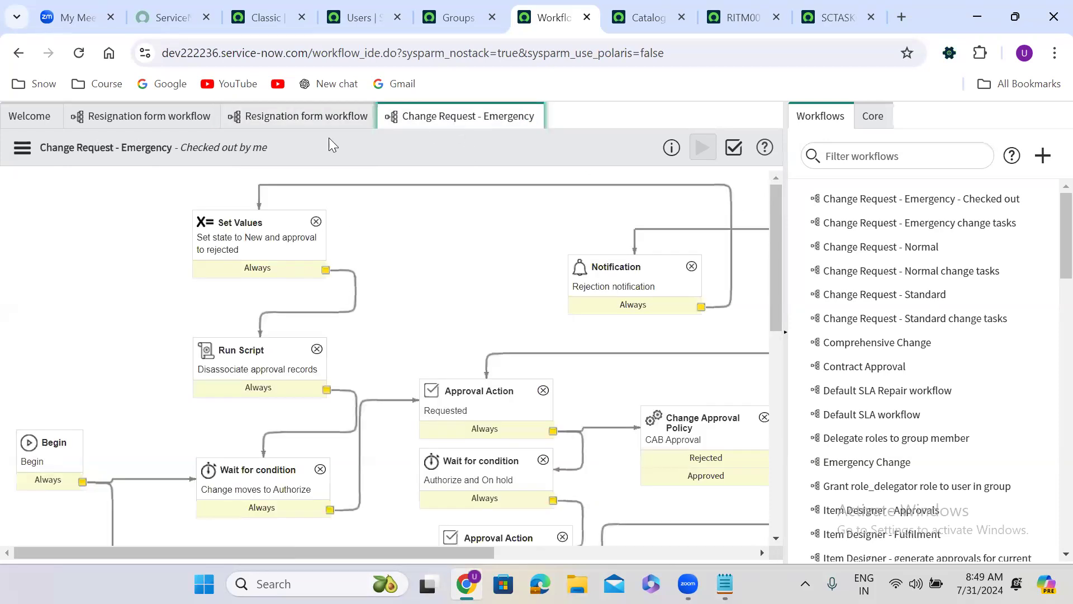
pyautogui.click(342, 116)
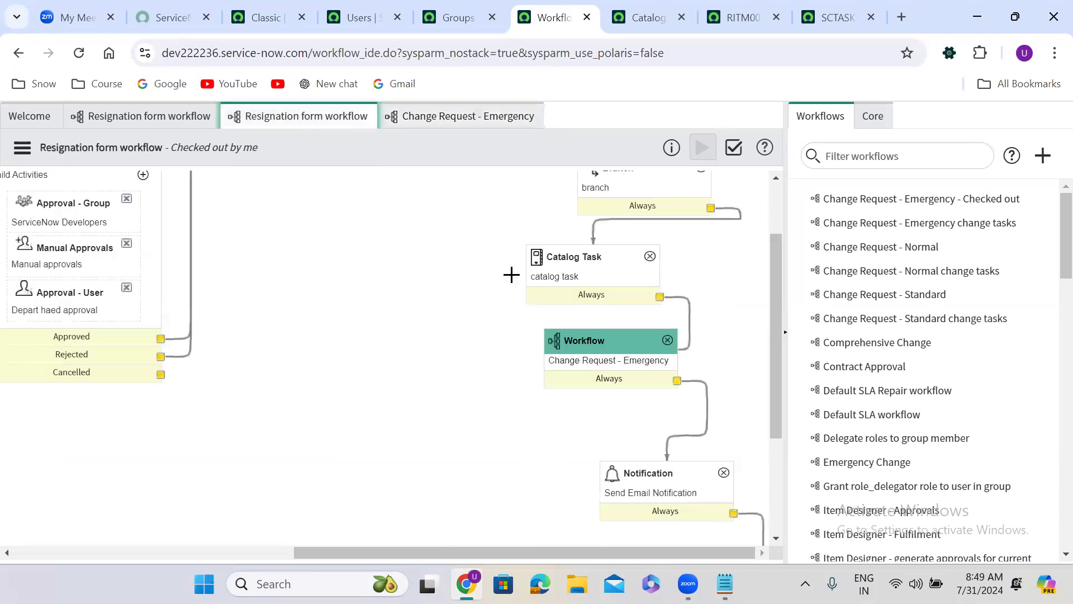
pyautogui.doubleClick(600, 360)
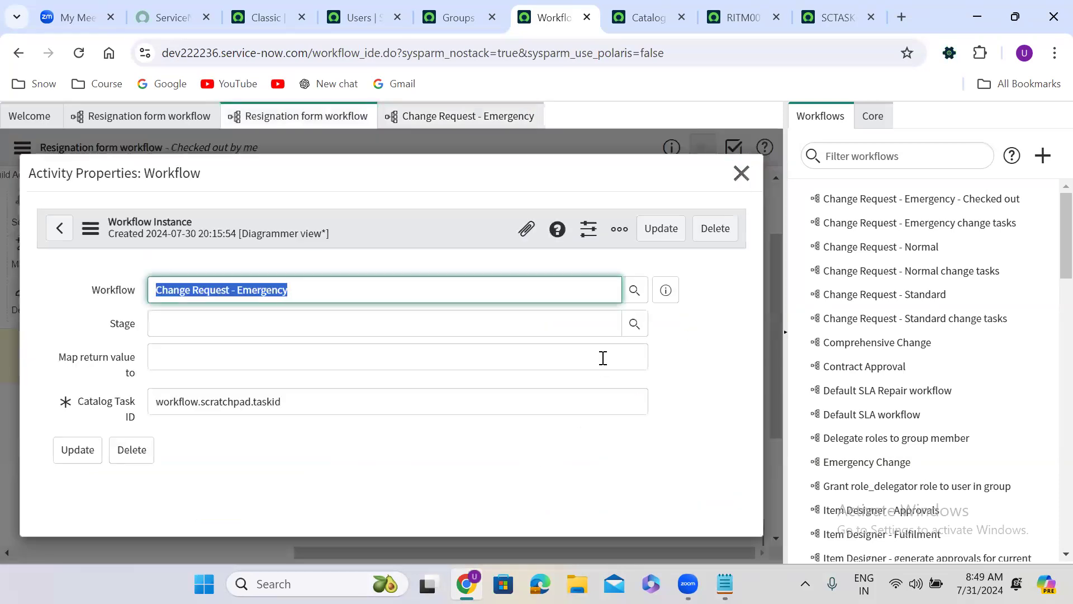
pyautogui.click(741, 174)
# Step: In the Change Request - Emergency workflow, search the core activities for "return" and expand the Utilities group to find Return Value
pyautogui.click(447, 124)
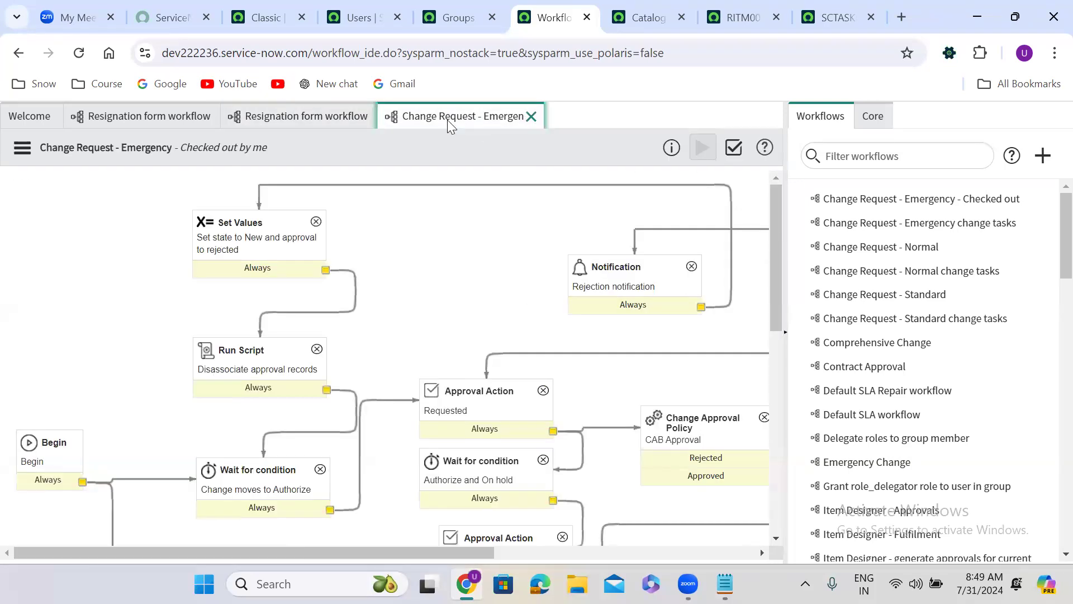
pyautogui.moveTo(399, 552); pyautogui.dragTo(678, 551)
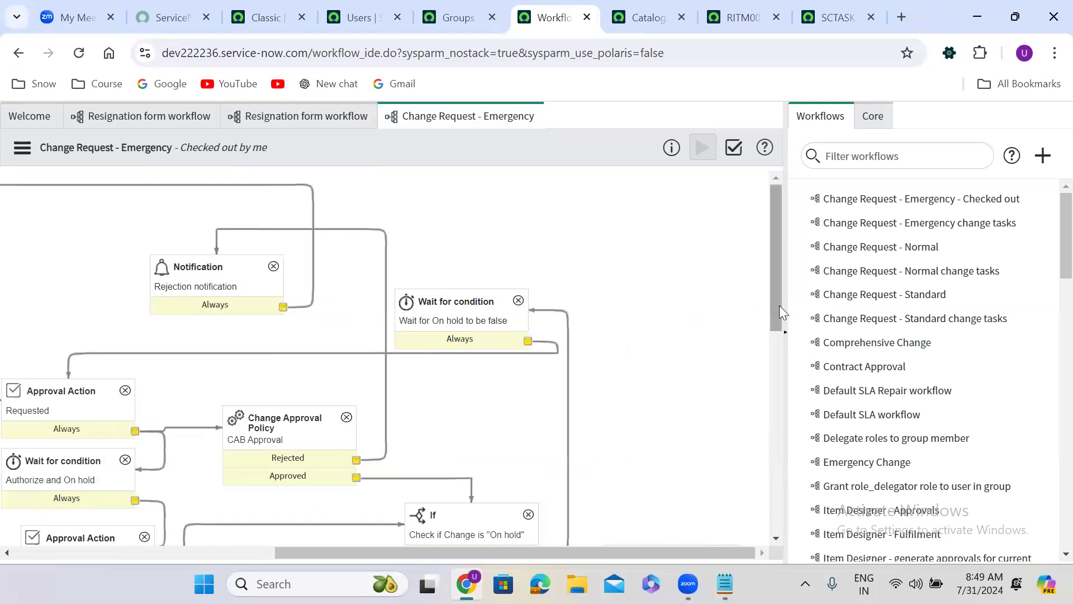
pyautogui.click(865, 115)
pyautogui.click(847, 149)
pyautogui.doubleClick(847, 150)
pyautogui.write('return')
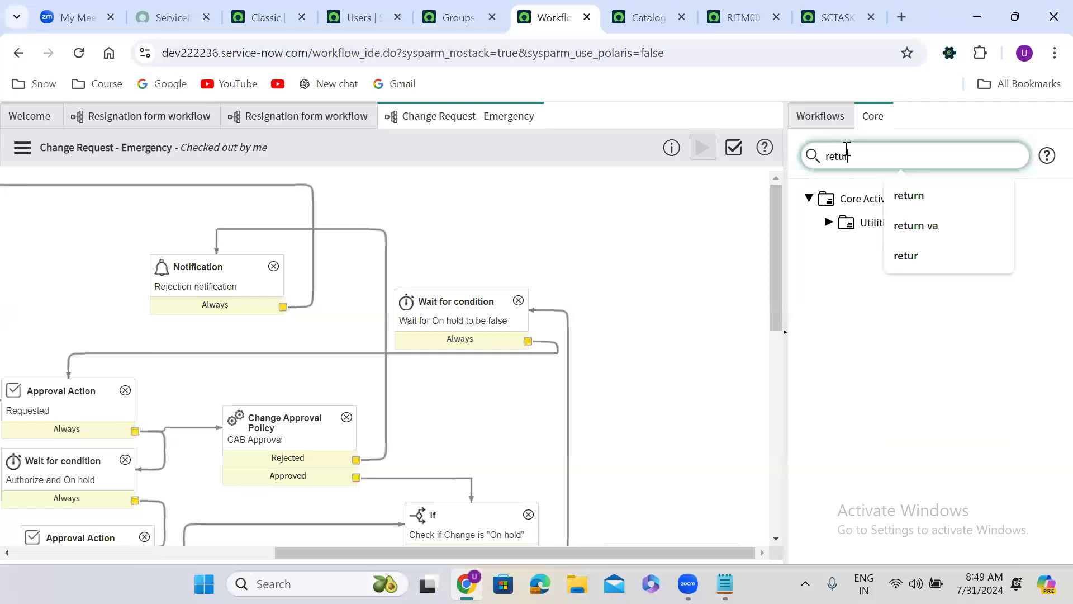
pyautogui.click(828, 222)
pyautogui.moveTo(917, 247)
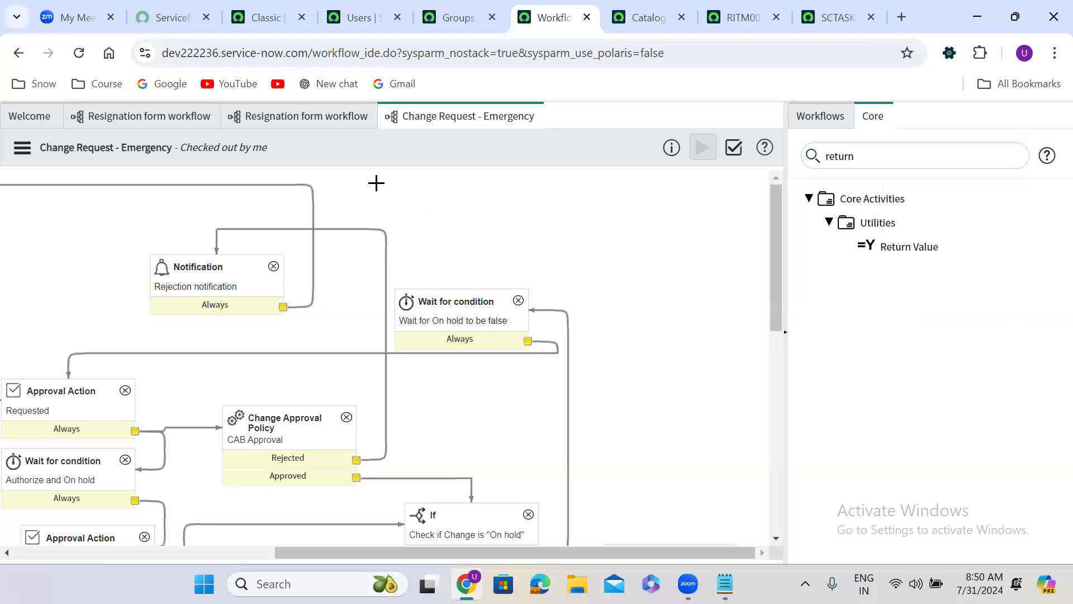
# Step: Map the return value of the Resignation form workflow's Change Request - Emergency activity to workflow.scratchpad.finalOutput and update the activity
pyautogui.click(299, 116)
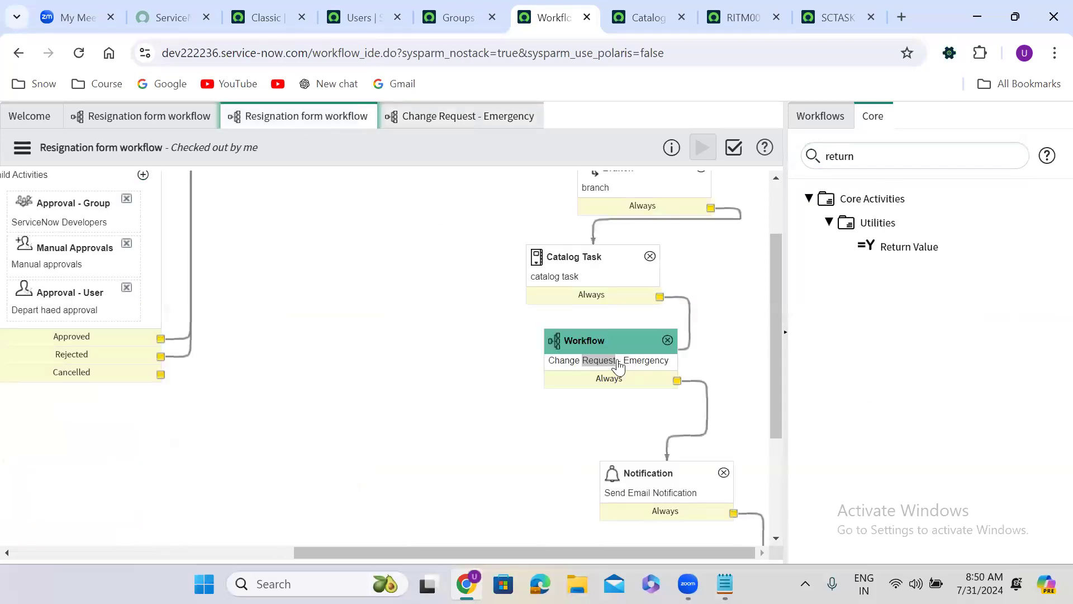
pyautogui.doubleClick(615, 362)
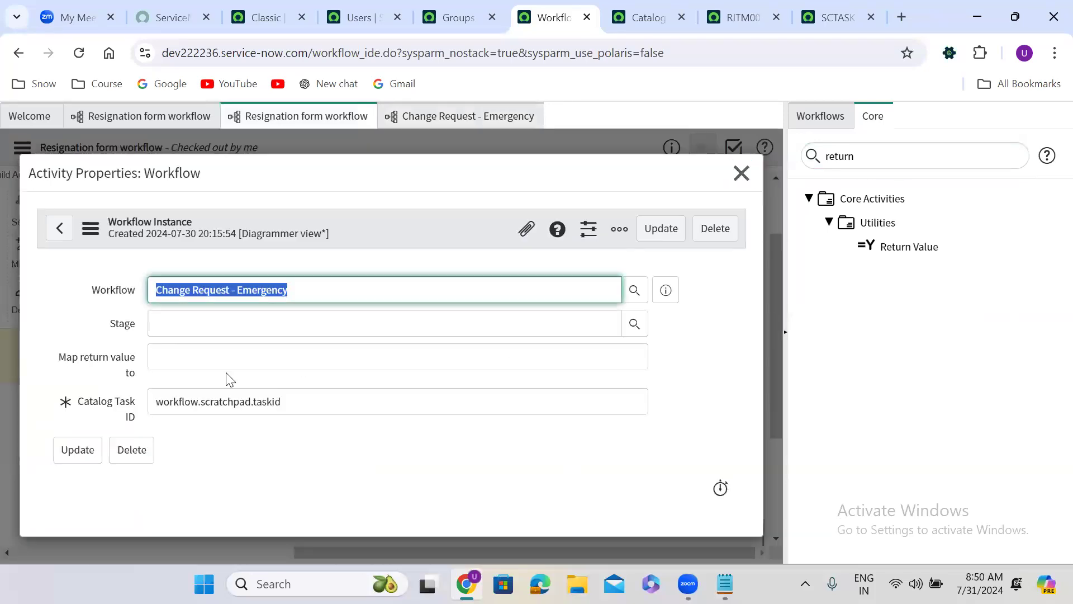
pyautogui.click(173, 356)
pyautogui.write('sd')
pyautogui.press('BackSpace')
pyautogui.press('BackSpace')
pyautogui.write('wo')
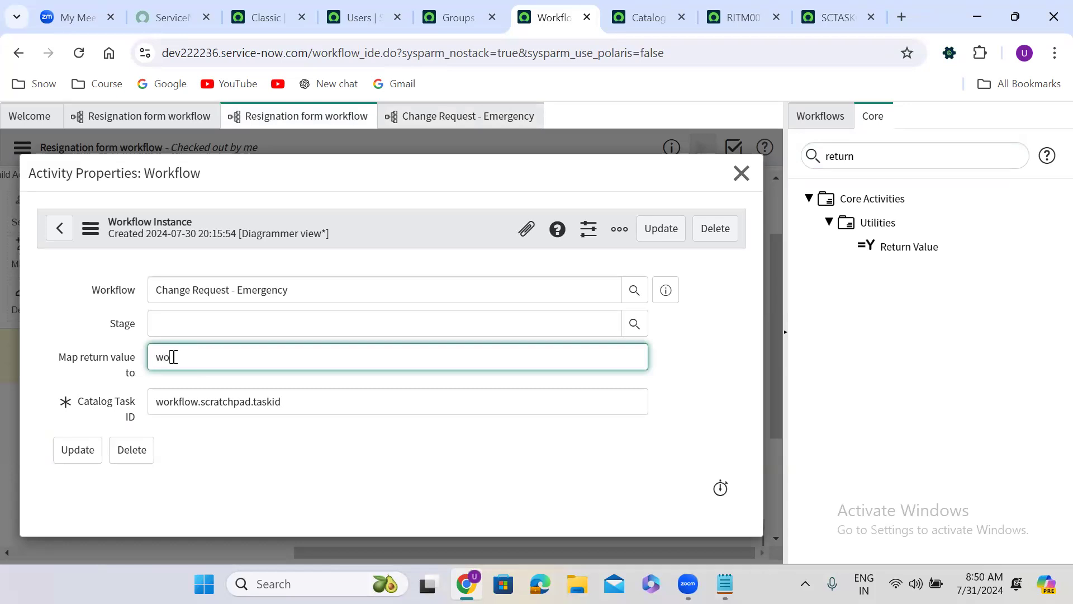
pyautogui.write('rkflow.scratchpad')
pyautogui.write('.finalOutput')
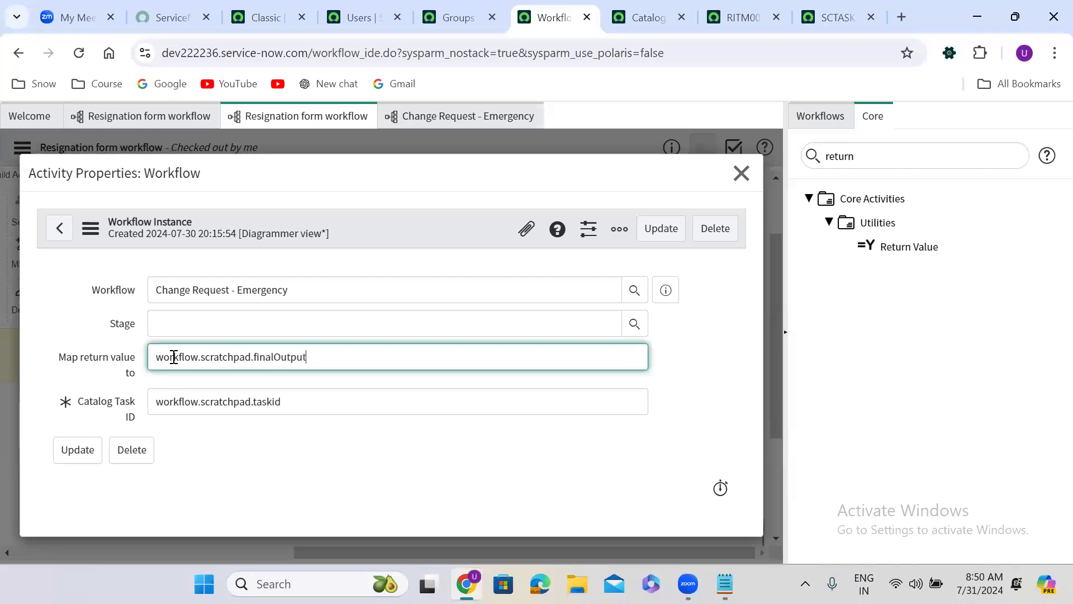
pyautogui.click(414, 448)
pyautogui.click(660, 227)
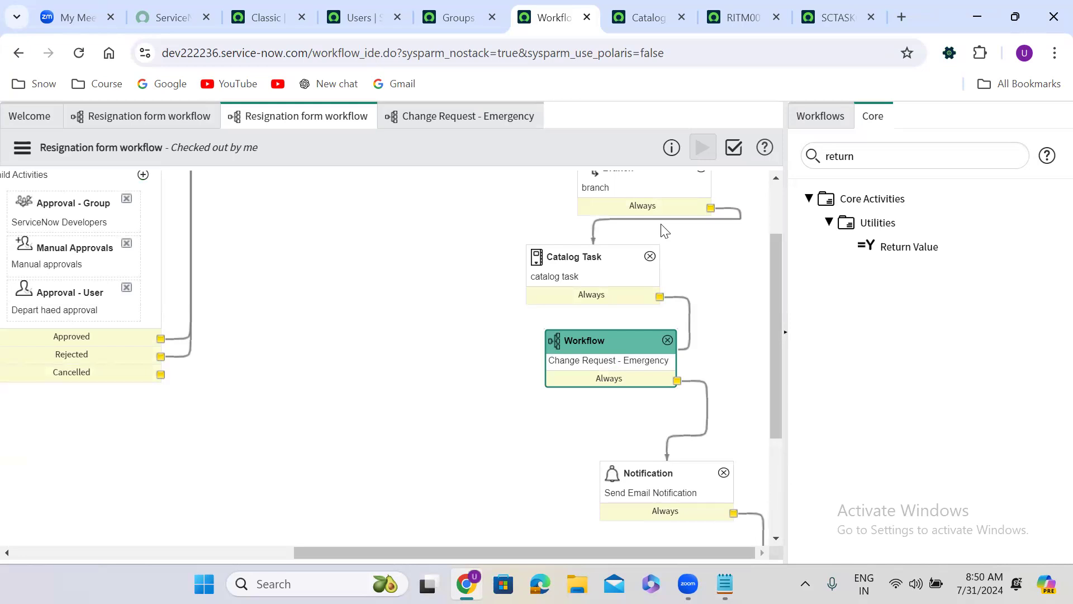
# Step: Review the Catalog Task ID and return value mappings in the Change Request - Emergency activity's properties alongside the subflow, and close the properties
pyautogui.click(151, 268)
pyautogui.moveTo(415, 553); pyautogui.dragTo(654, 547)
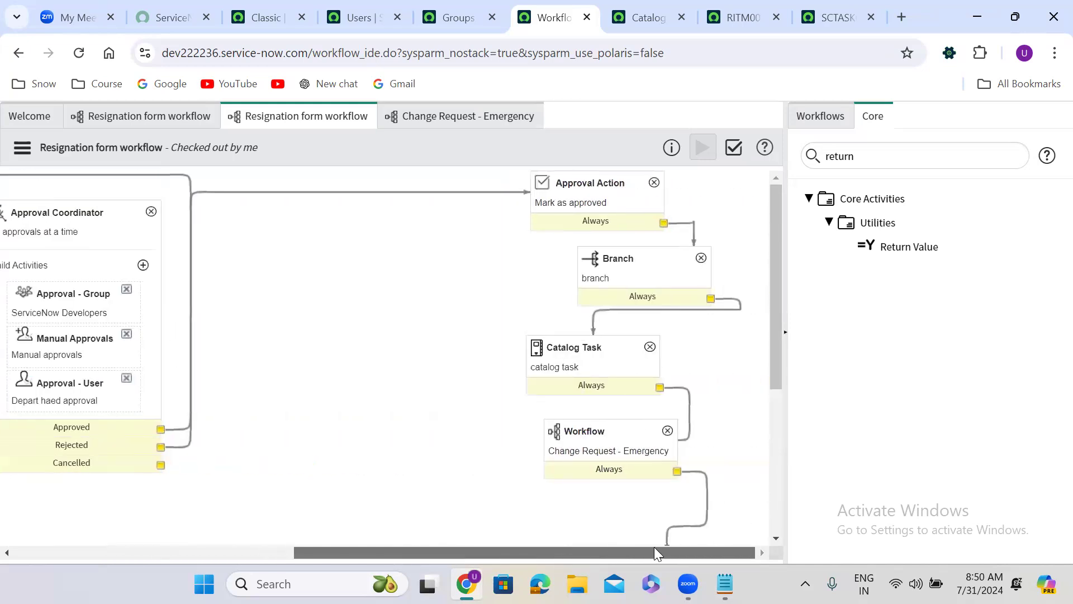
pyautogui.click(627, 434)
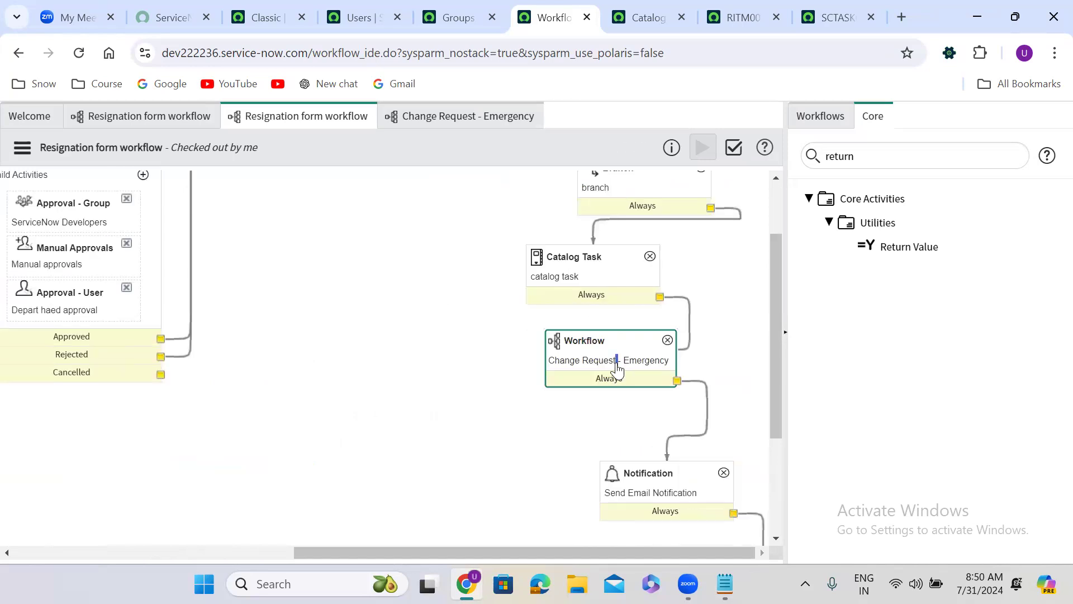
pyautogui.doubleClick(617, 369)
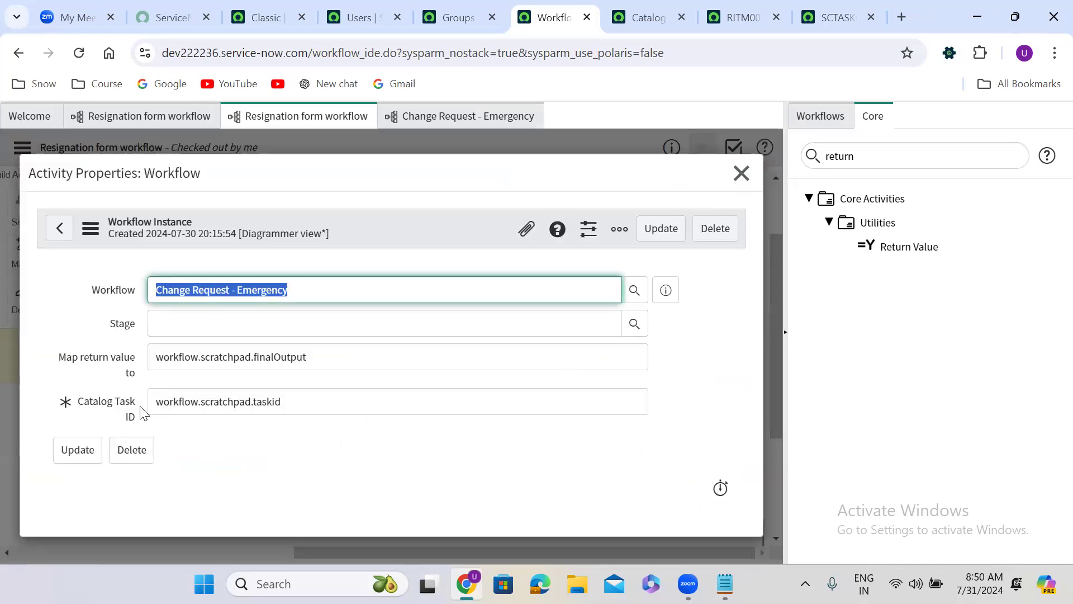
pyautogui.moveTo(78, 403); pyautogui.dragTo(152, 425)
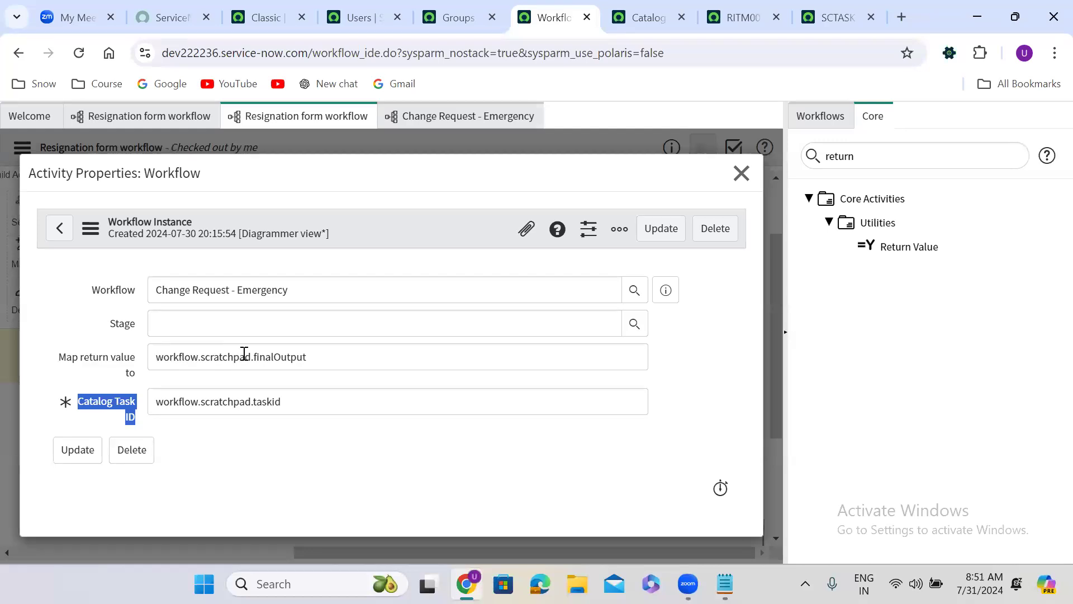
pyautogui.click(466, 128)
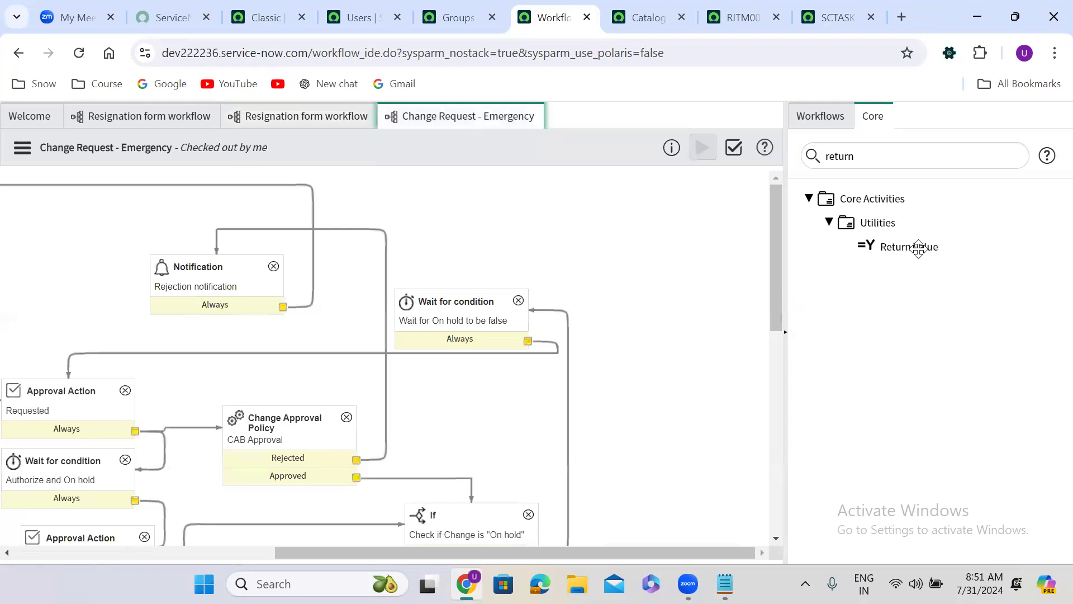
pyautogui.moveTo(919, 250)
pyautogui.click(296, 117)
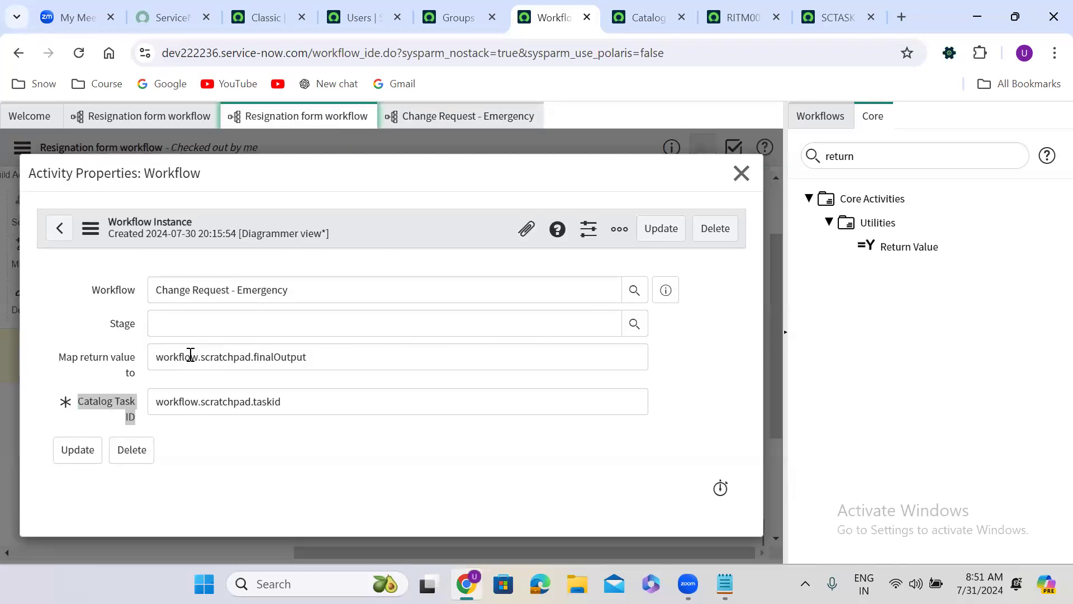
pyautogui.moveTo(157, 354); pyautogui.dragTo(125, 359)
pyautogui.click(324, 350)
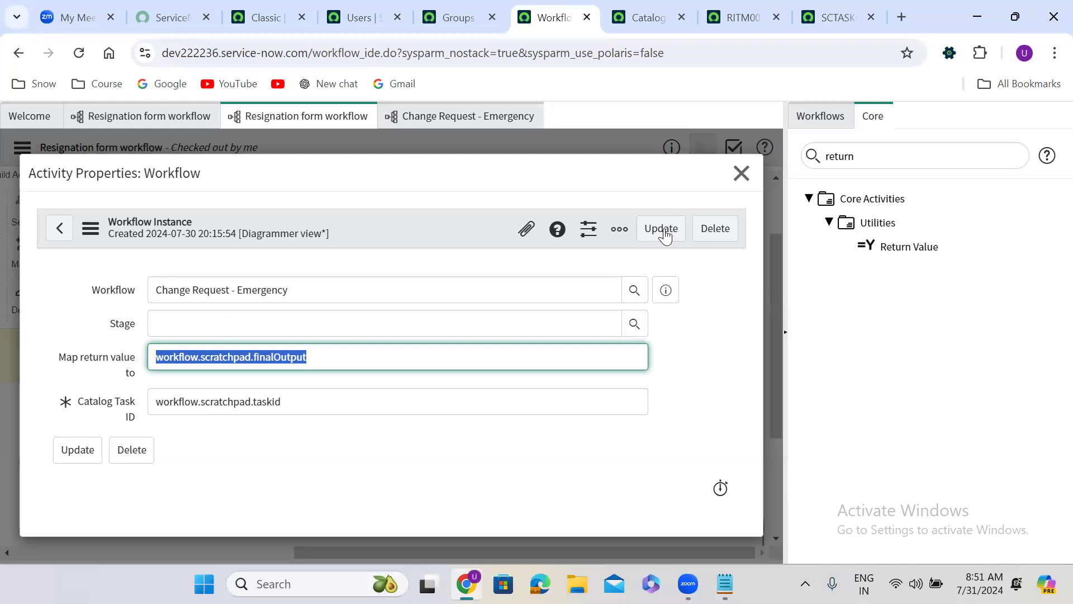
pyautogui.click(741, 173)
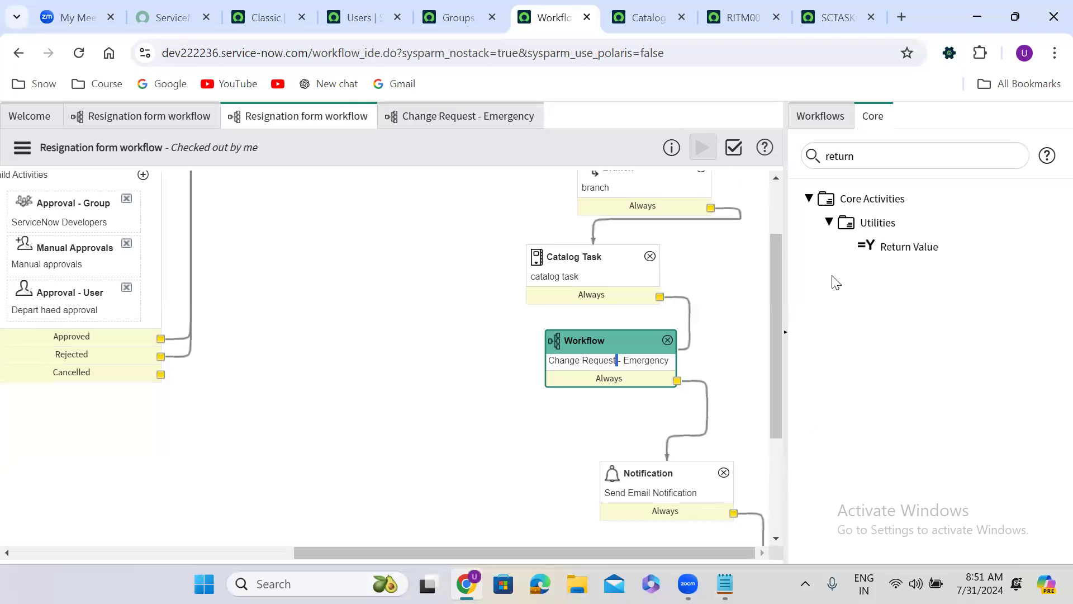
# Step: Switch to the Notepad notes and add a dashed separator line below workflow.scratchpad.variable_name
pyautogui.click(724, 583)
pyautogui.press('Return')
pyautogui.press('Return')
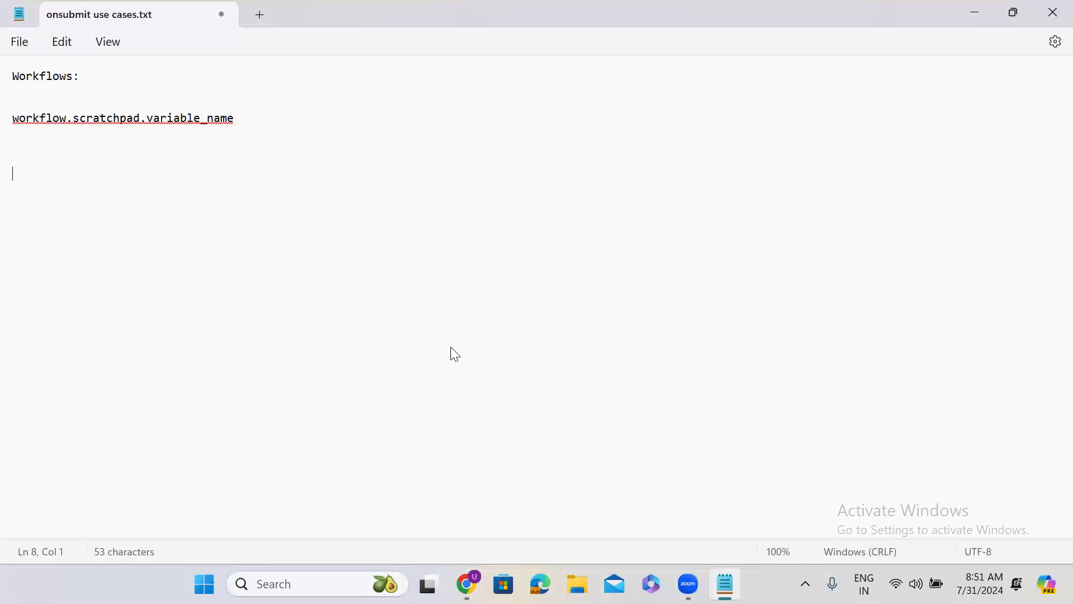
pyautogui.write('------------------------')
pyautogui.press('Return')
pyautogui.press('Return')
pyautogui.press('Return')
# Step: Add the note "current --- on the table where we created workflow" below the separator
pyautogui.write('current --- on the table')
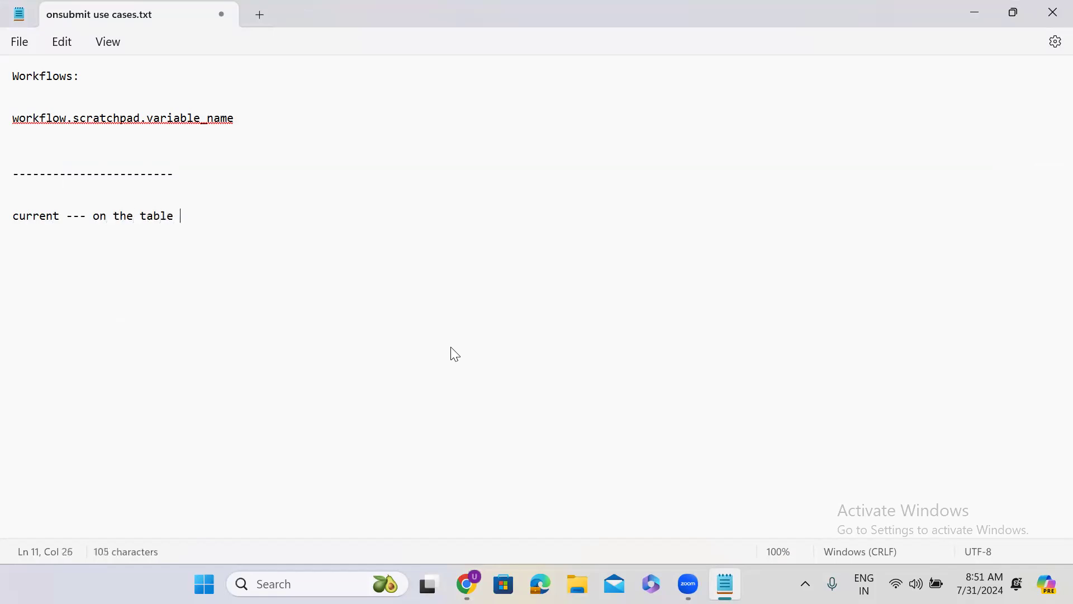
pyautogui.write(' where we created')
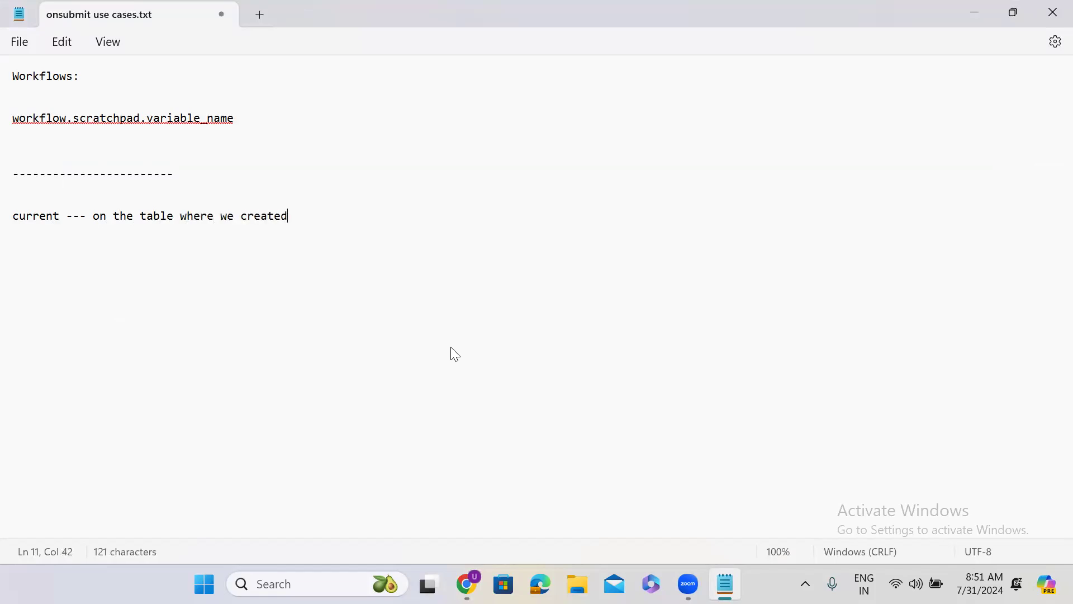
pyautogui.write(' workflow')
pyautogui.press('Return')
pyautogui.press('Return')
# Step: Add current.variables.requested_by as an example line below the note about current
pyautogui.write('current.v')
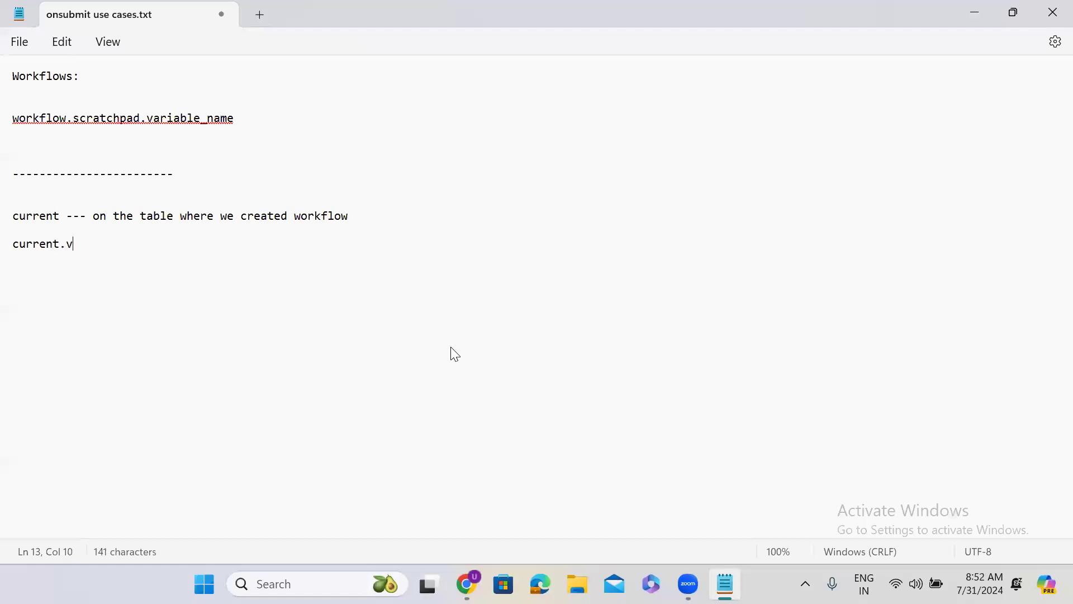
pyautogui.write('ariables.')
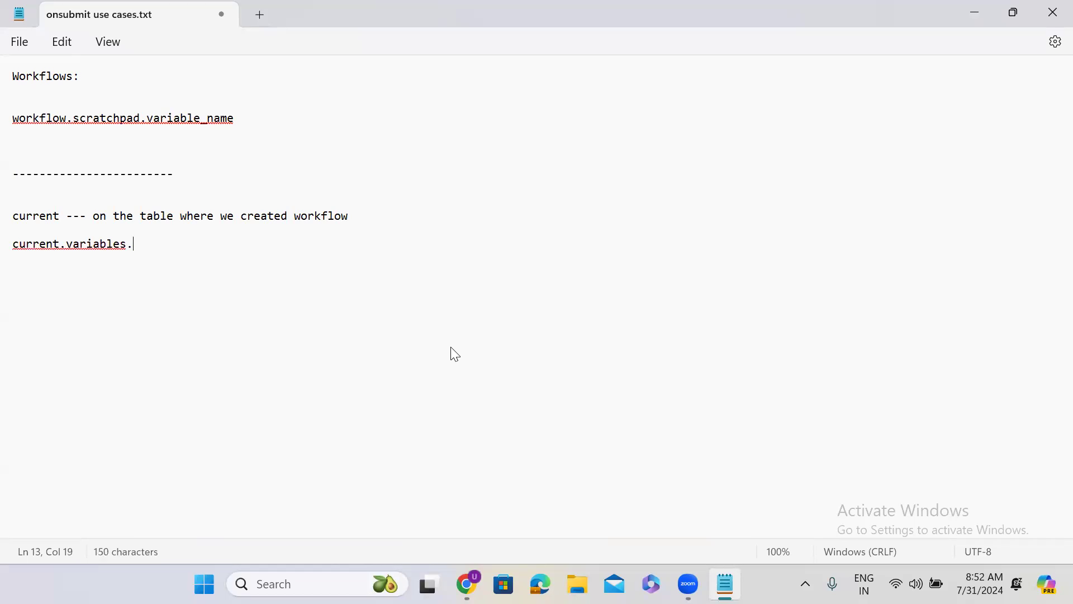
pyautogui.write('requested_ by')
pyautogui.press('Return')
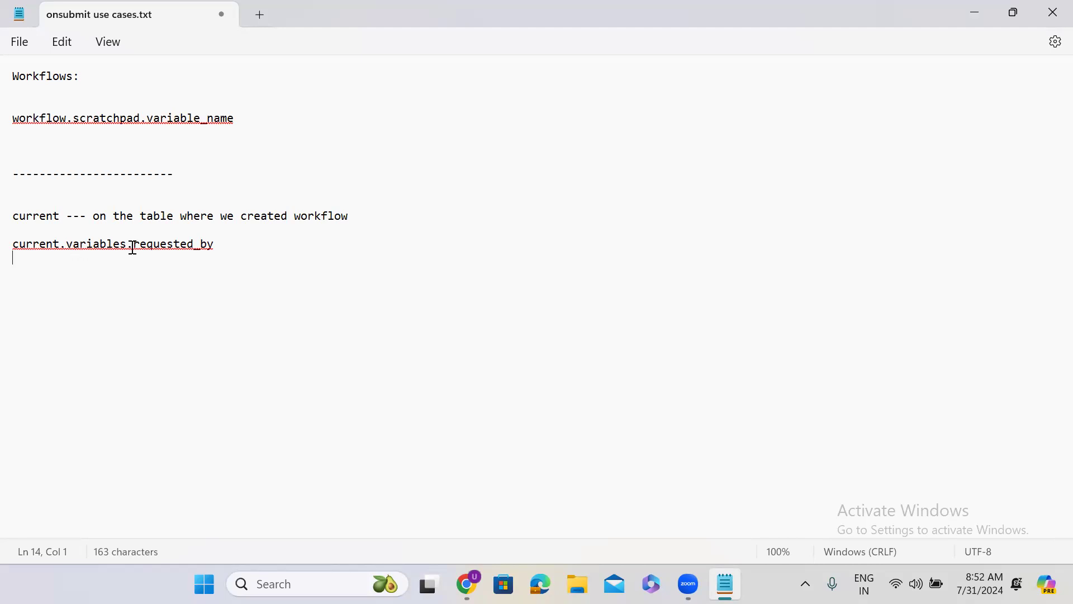
# Step: Add the line task.short_description below the requested_by example
pyautogui.click(221, 246)
pyautogui.press('Return')
pyautogui.press('Return')
pyautogui.write('task.short_desc')
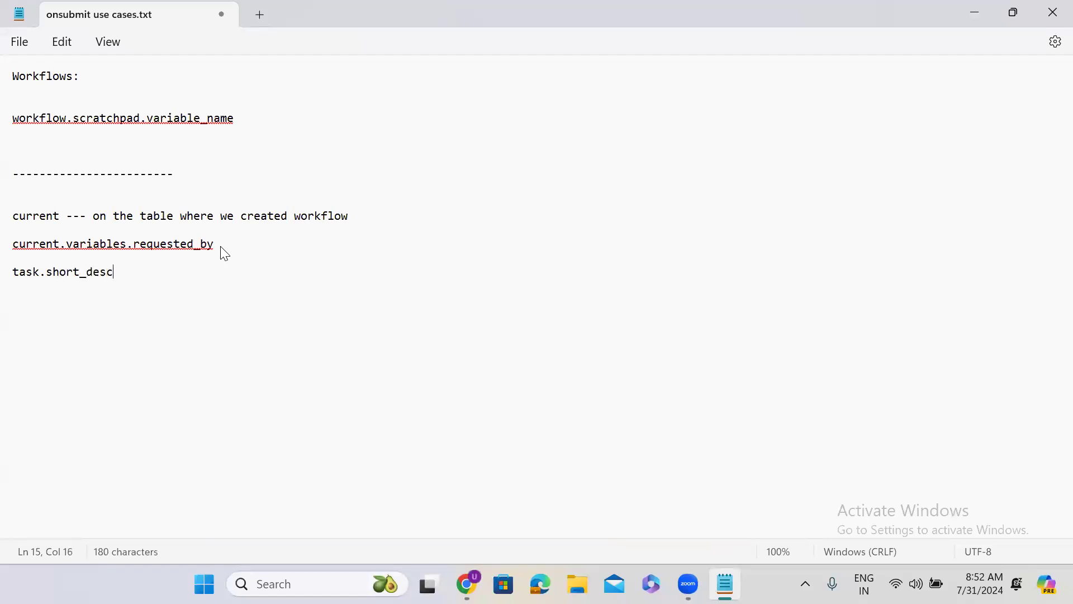
pyautogui.write('ription')
pyautogui.press('Return')
pyautogui.press('Return')
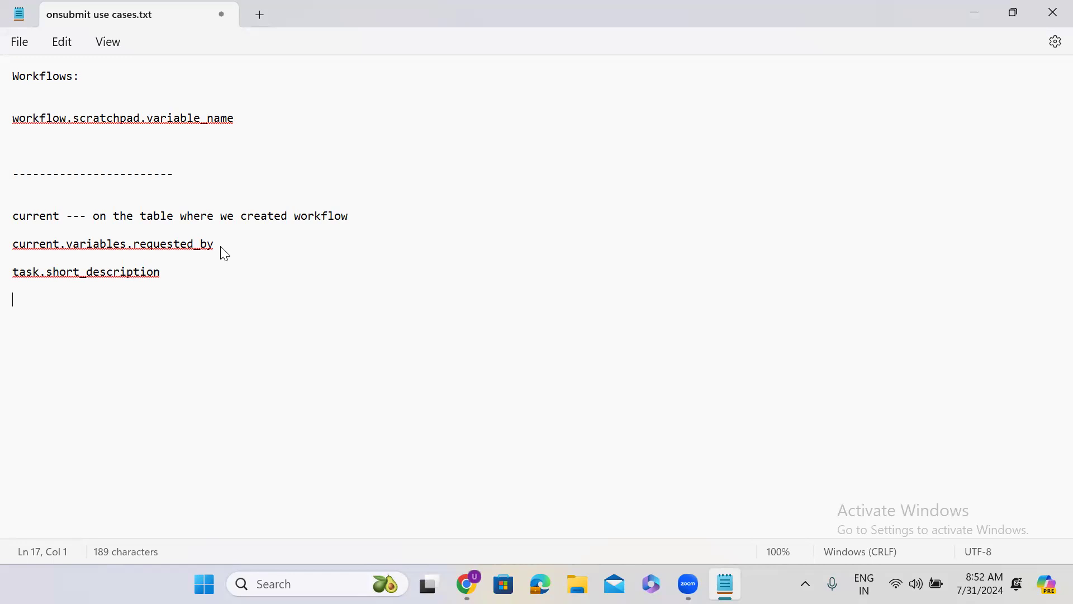
# Step: Add the line workflow.scratchpad.pm and leave several blank lines below it
pyautogui.write('workflow.scratchpad')
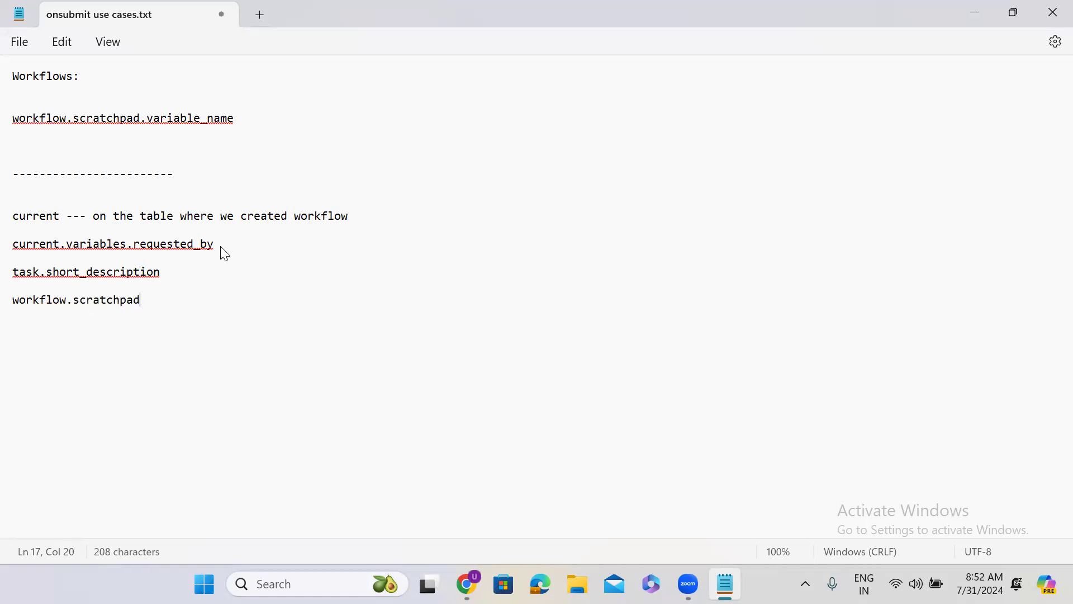
pyautogui.write('.pm')
pyautogui.press('Return')
pyautogui.press('Return')
pyautogui.press('Return')
pyautogui.press('Return')
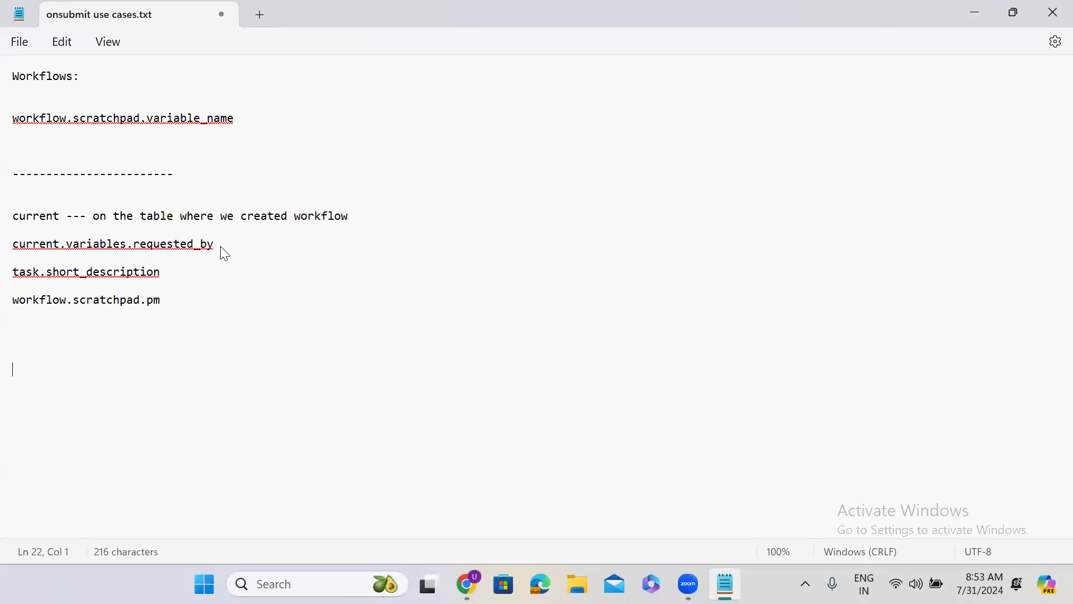
# Step: Switch to the browser and view the start of the published Resignation form workflow
pyautogui.doubleClick(611, 39)
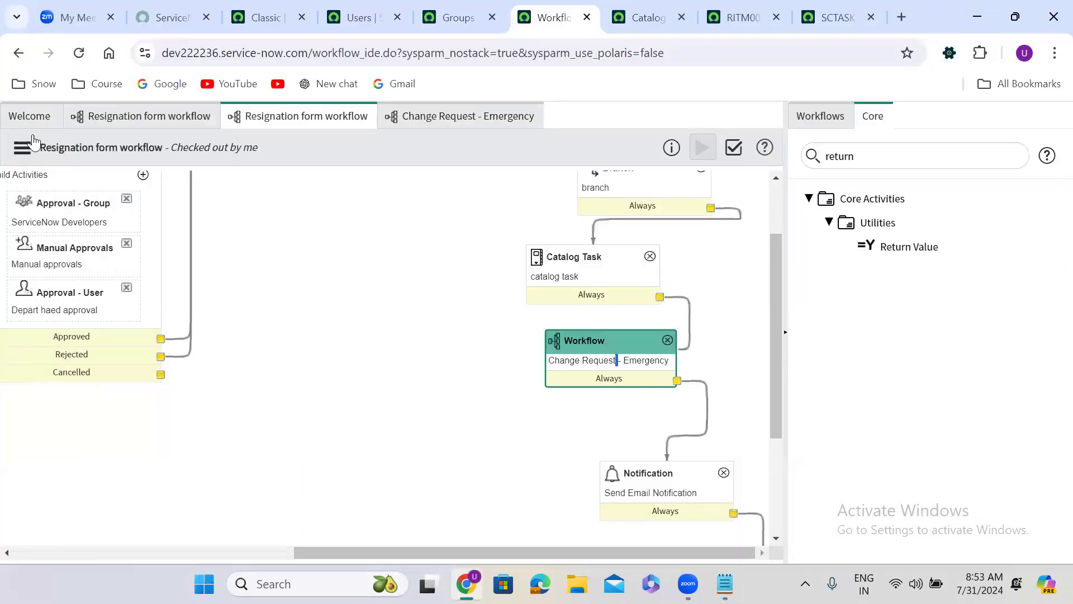
pyautogui.click(133, 117)
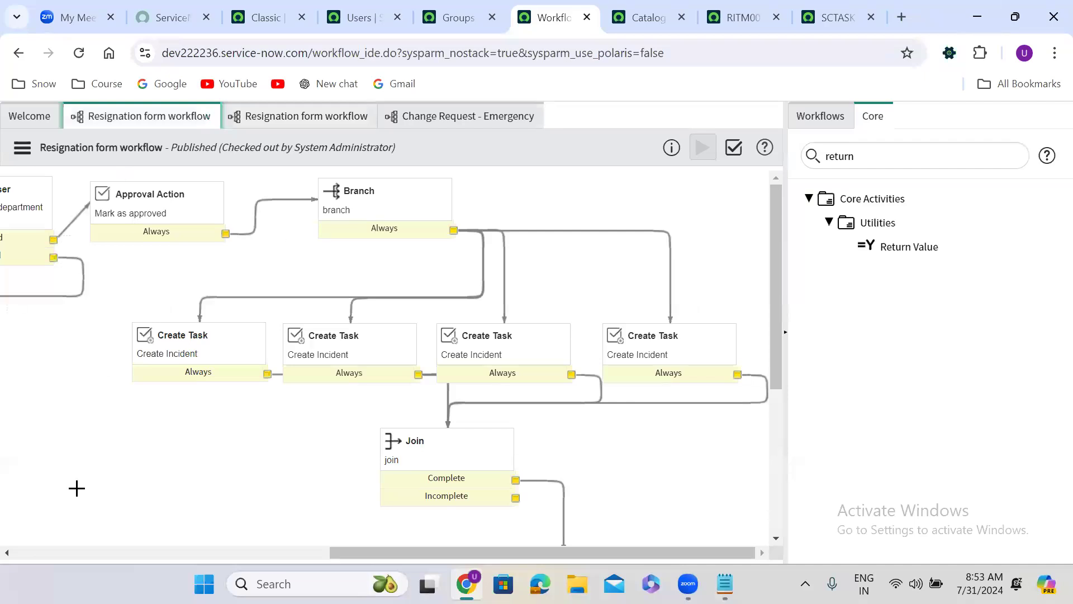
pyautogui.click(71, 551)
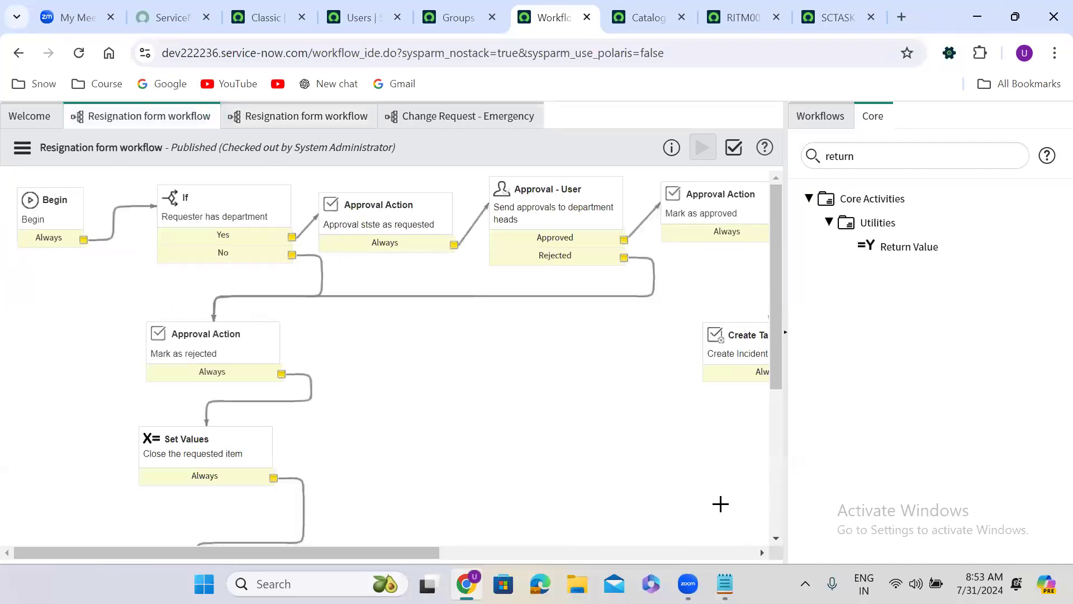
# Step: Back in the Notepad notes, write the call new workflow().startFlow() below the scratchpad example
pyautogui.click(725, 583)
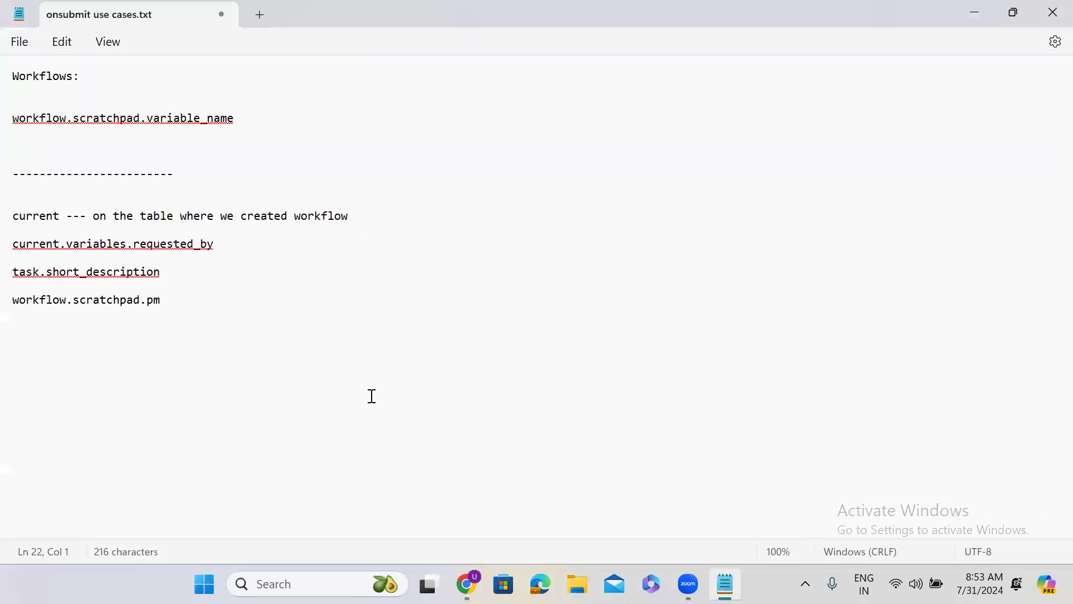
pyautogui.write('new workflow().star')
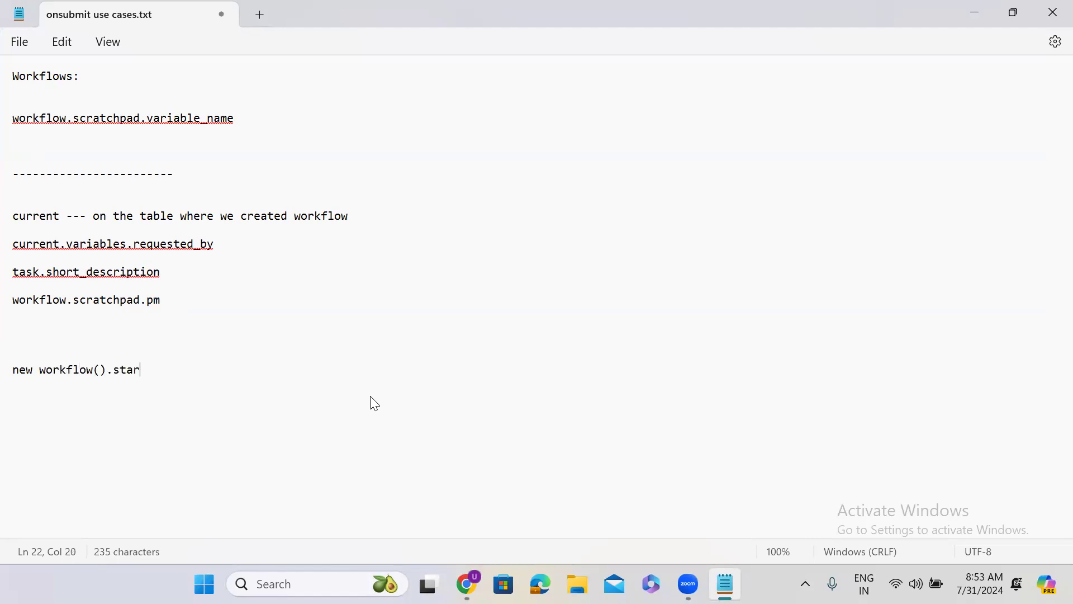
pyautogui.write('tFlow')
pyautogui.write('()')
pyautogui.write("''")
# Step: Give startFlow the arguments 'uowquoruqotqpotipqitpqt', current, 'insert' and capitalize the class name as Workflow
pyautogui.press('Left')
pyautogui.write('uowquoruqotqpotipqitpqt')
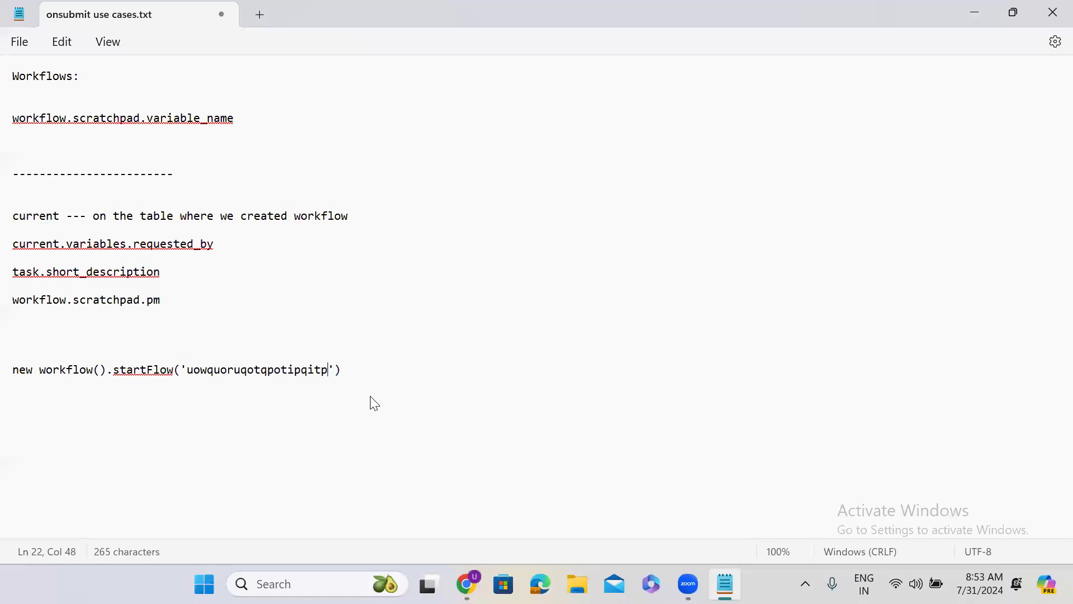
pyautogui.write(', curren')
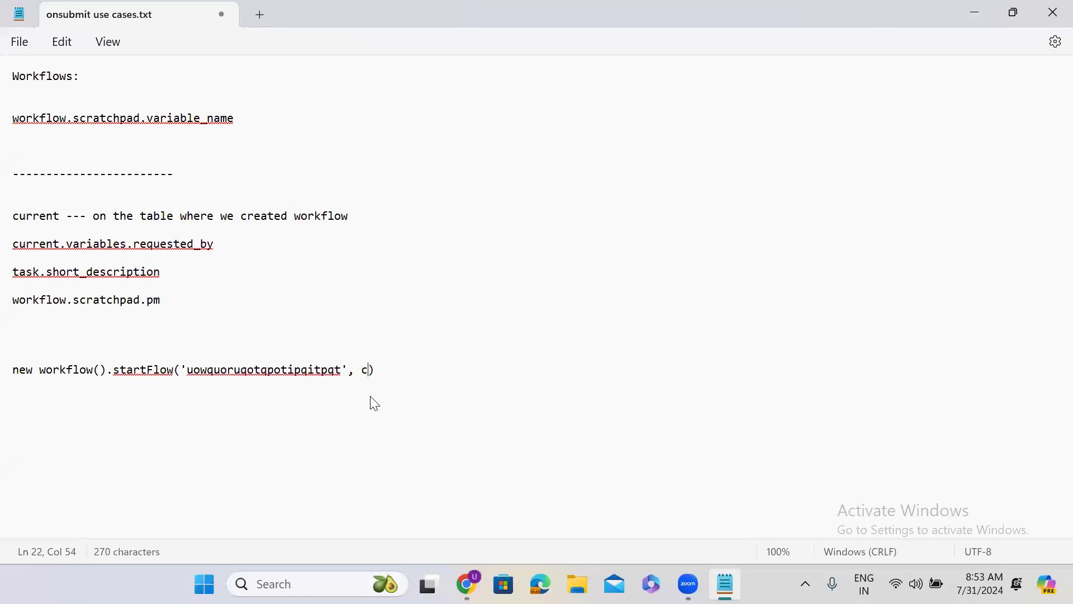
pyautogui.write('t.')
pyautogui.press('BackSpace')
pyautogui.write(", ''")
pyautogui.write('insert')
pyautogui.click(45, 370)
pyautogui.press('BackSpace')
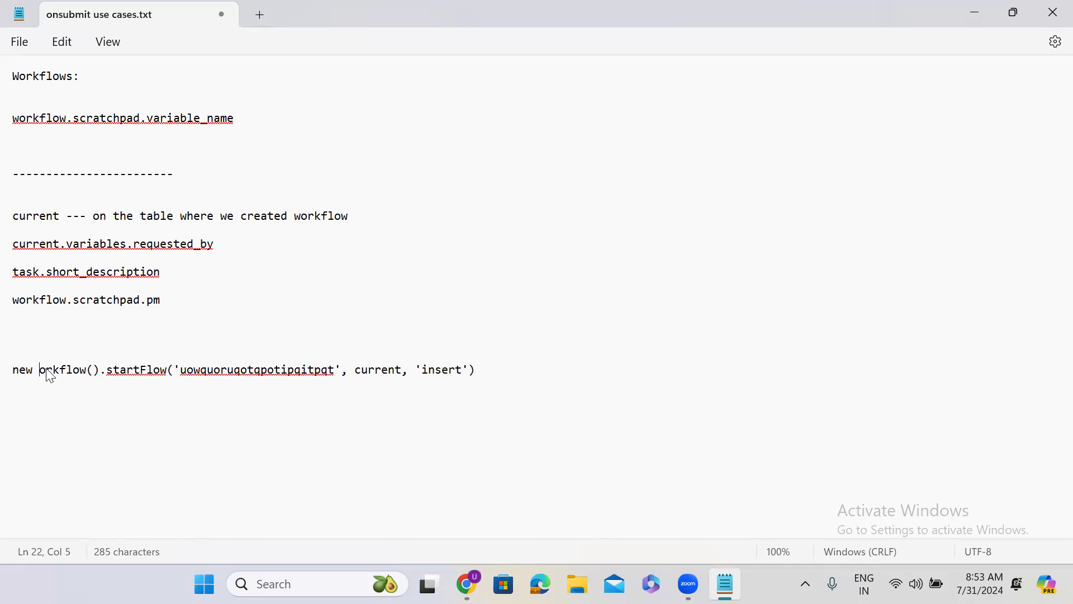
pyautogui.write('W')
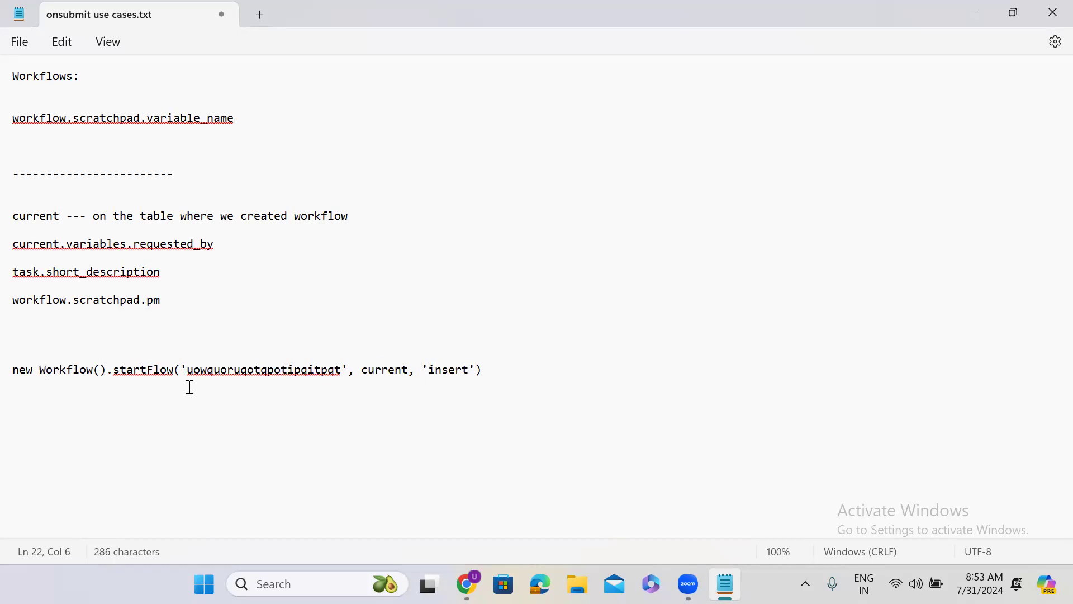
# Step: End the startFlow line with a semicolon and begin a second call, new Workflow().restart, below it
pyautogui.click(486, 369)
pyautogui.press('Return')
pyautogui.write('new Workflow().resrtart')
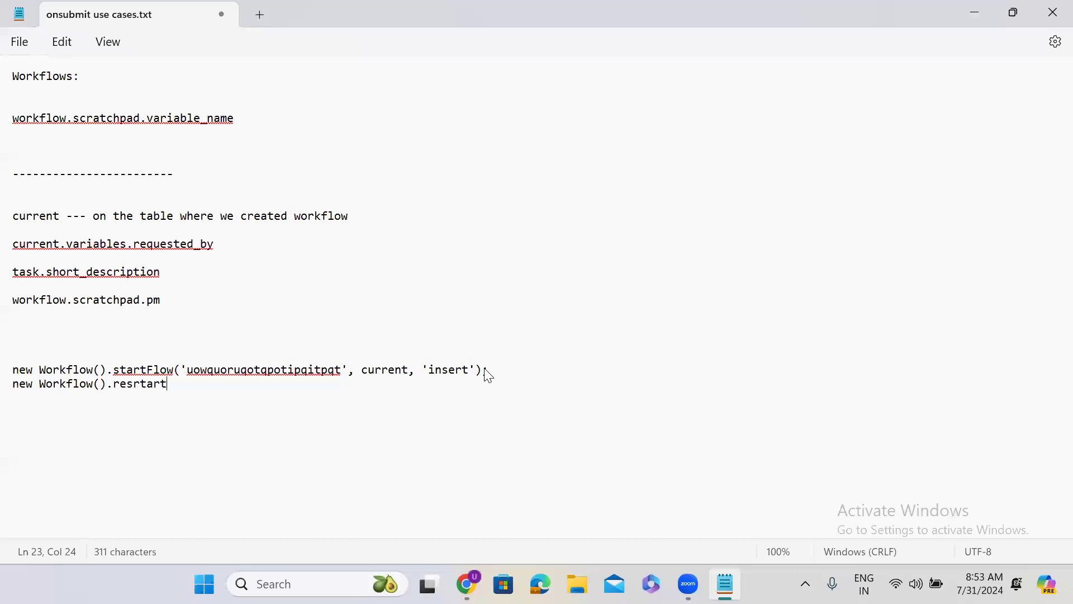
pyautogui.doubleClick(145, 383)
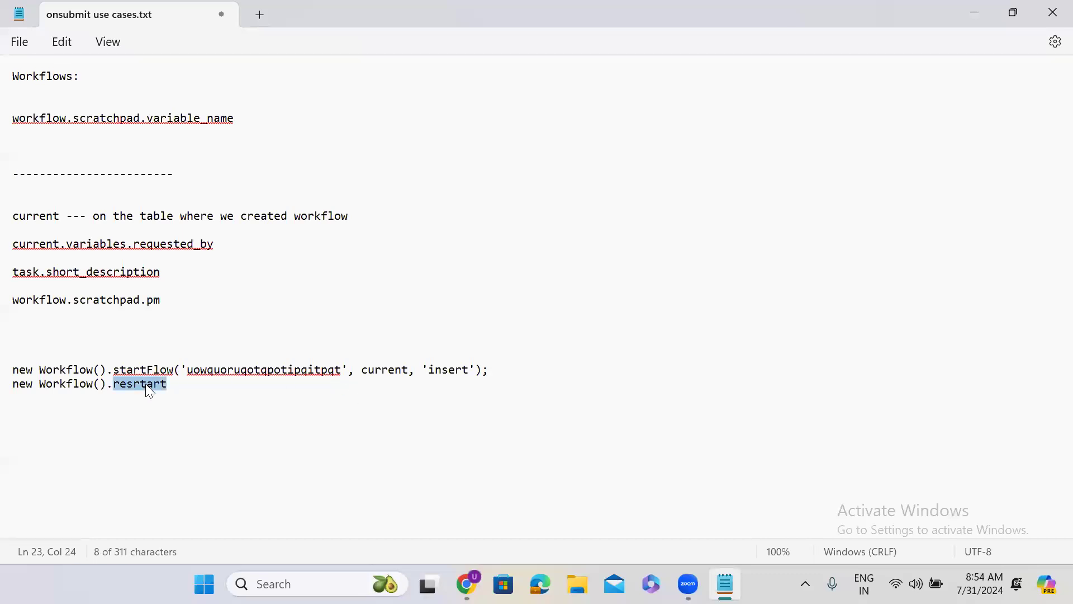
pyautogui.write('reStart')
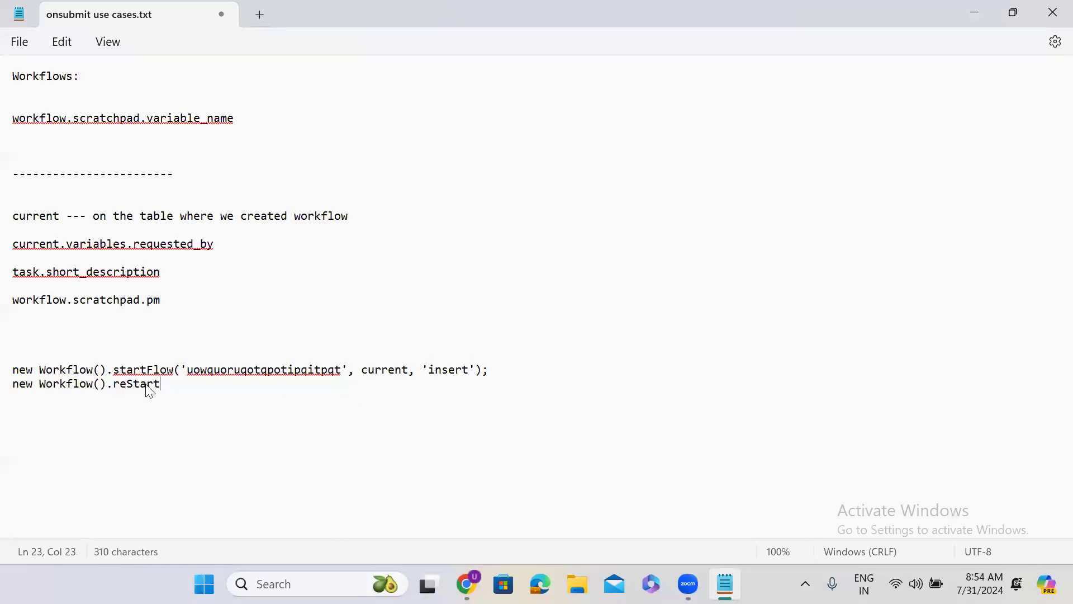
pyautogui.write('()')
pyautogui.write("''")
pyautogui.write('iwquirquoruwqruoqw')
pyautogui.write(', current')
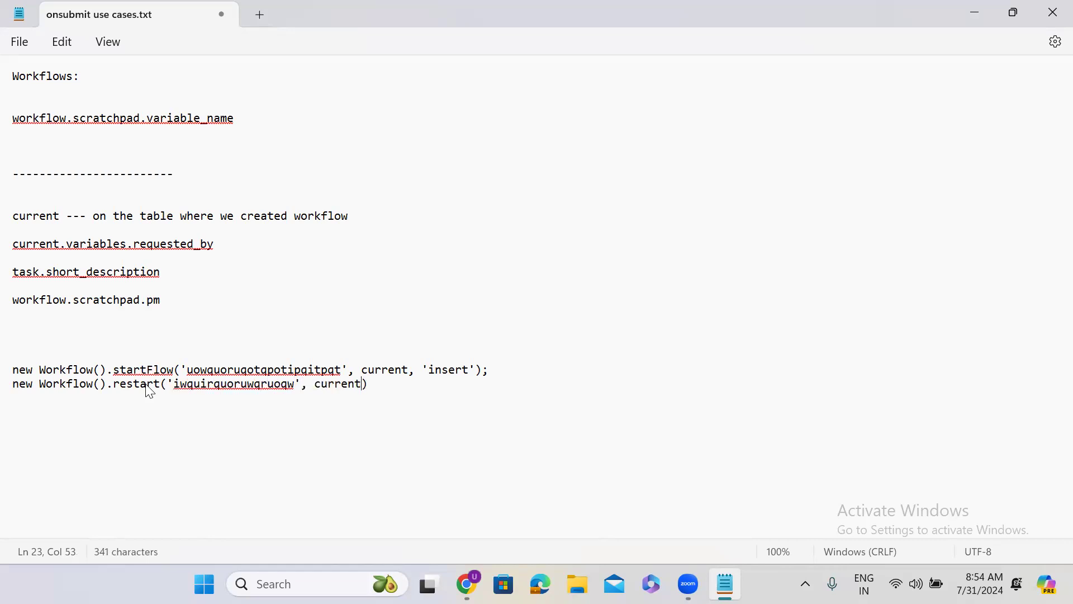
pyautogui.write(', ;')
# Step: Complete the restart call with the arguments 'iwquirquoruwqruoqw', current, 'insert' and a closing semicolon
pyautogui.press('BackSpace')
pyautogui.write("''insert")
pyautogui.click(447, 388)
pyautogui.write(';ne')
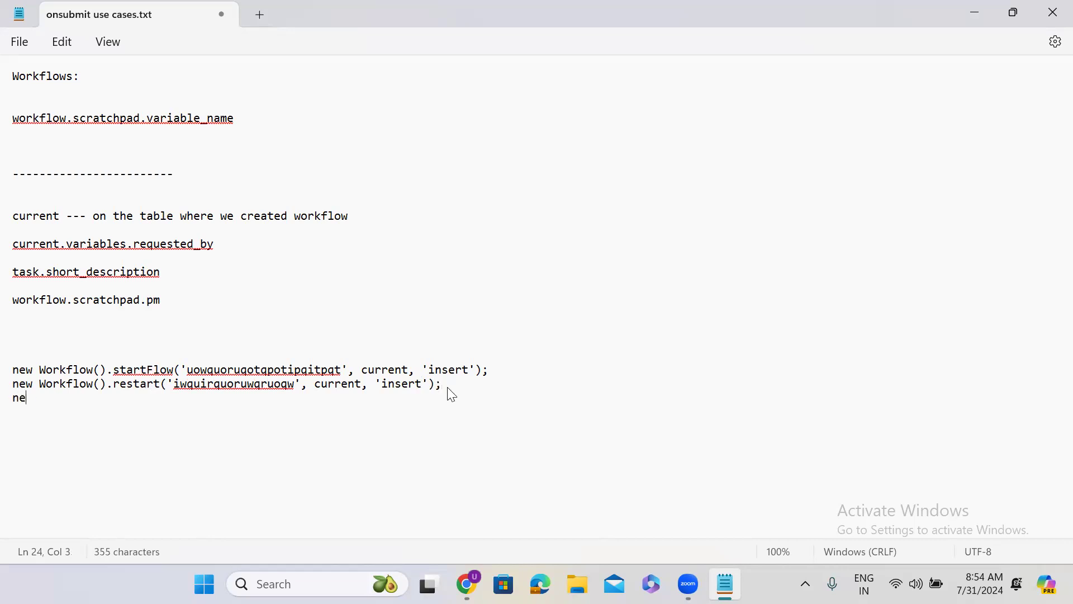
pyautogui.write('w Workflow().ca')
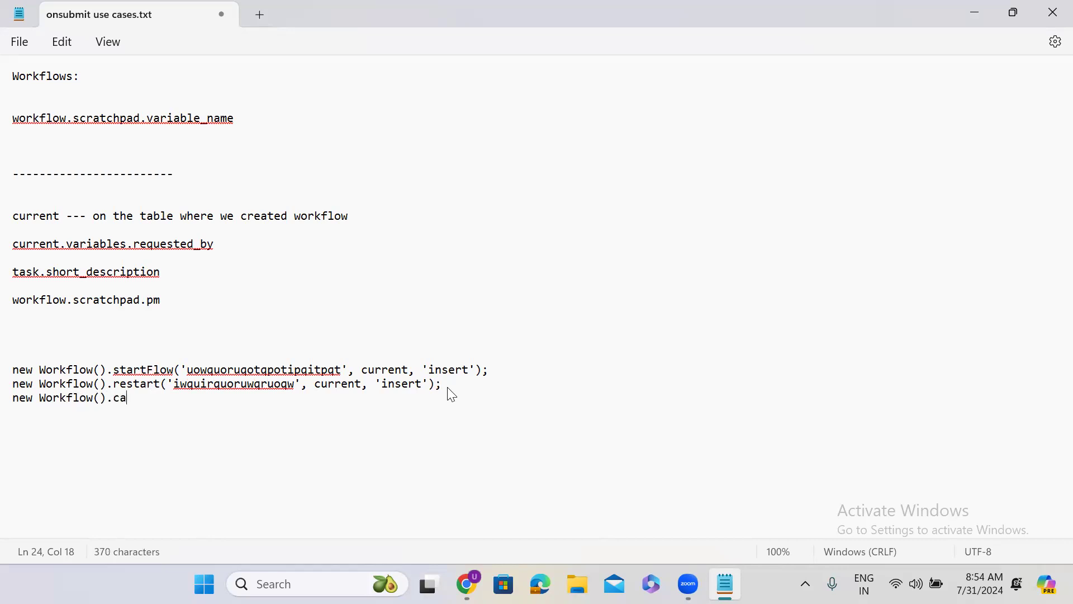
pyautogui.write('ncel();')
pyautogui.write("''")
pyautogui.write('context')
pyautogui.write(" Id');")
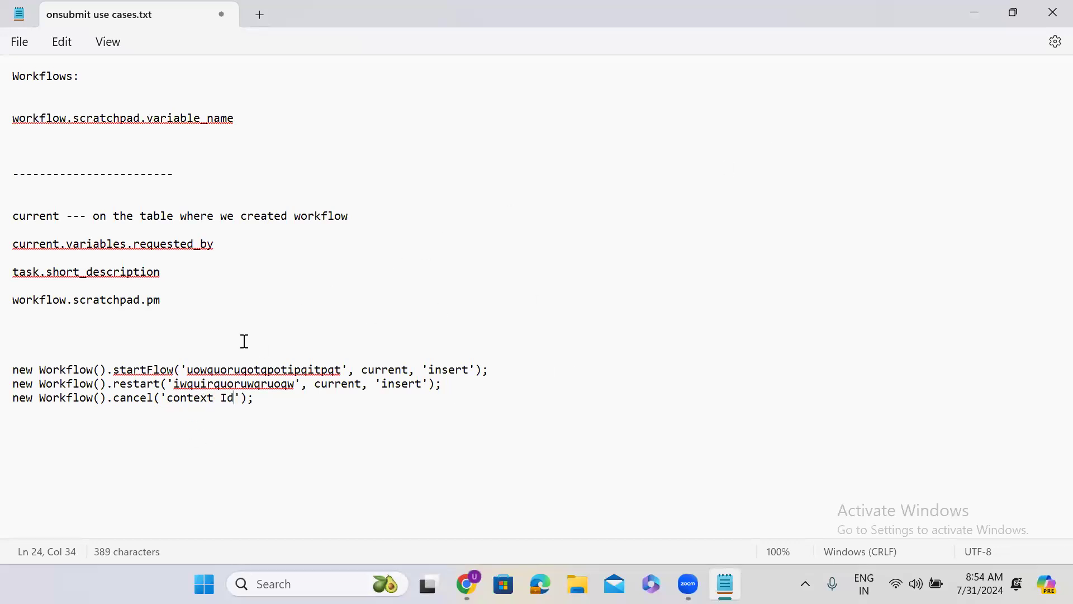
# Step: Add the line new Workflow().cancel('context Id'); and rename restart in the line above to restartFlow
pyautogui.click(162, 384)
pyautogui.write('Flow')
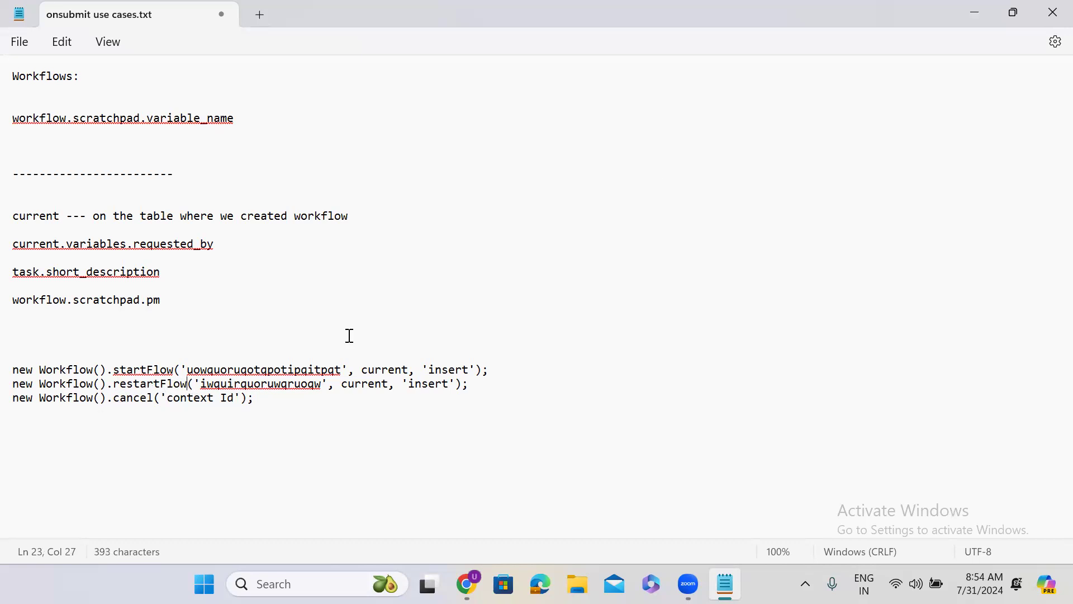
# Step: In the browser, cancel the Resignation Form requested item and go back to its record
pyautogui.doubleClick(939, 25)
pyautogui.click(966, 25)
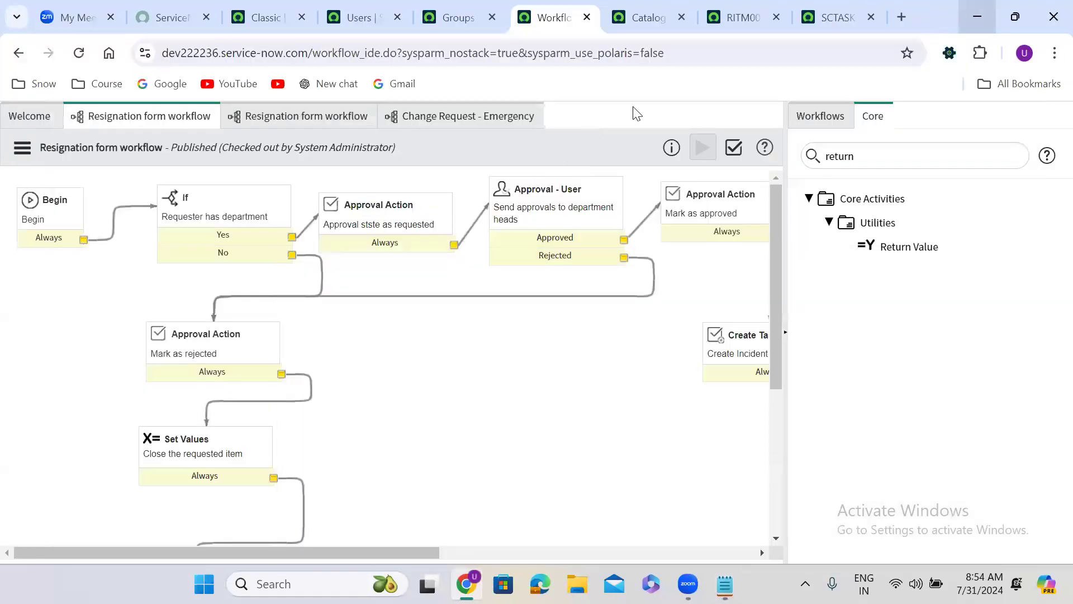
pyautogui.click(730, 23)
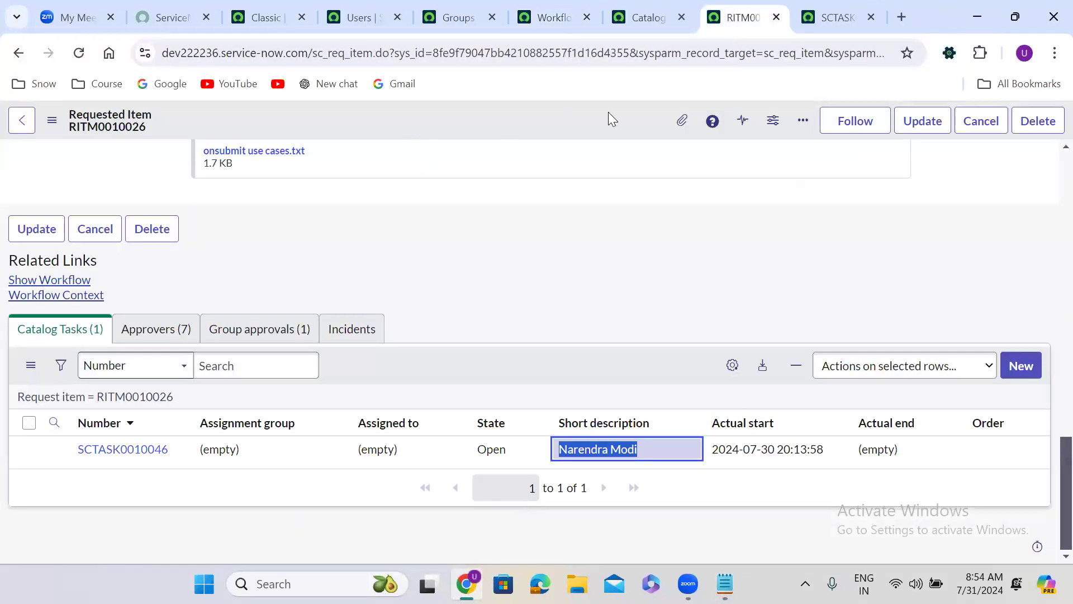
pyautogui.click(986, 121)
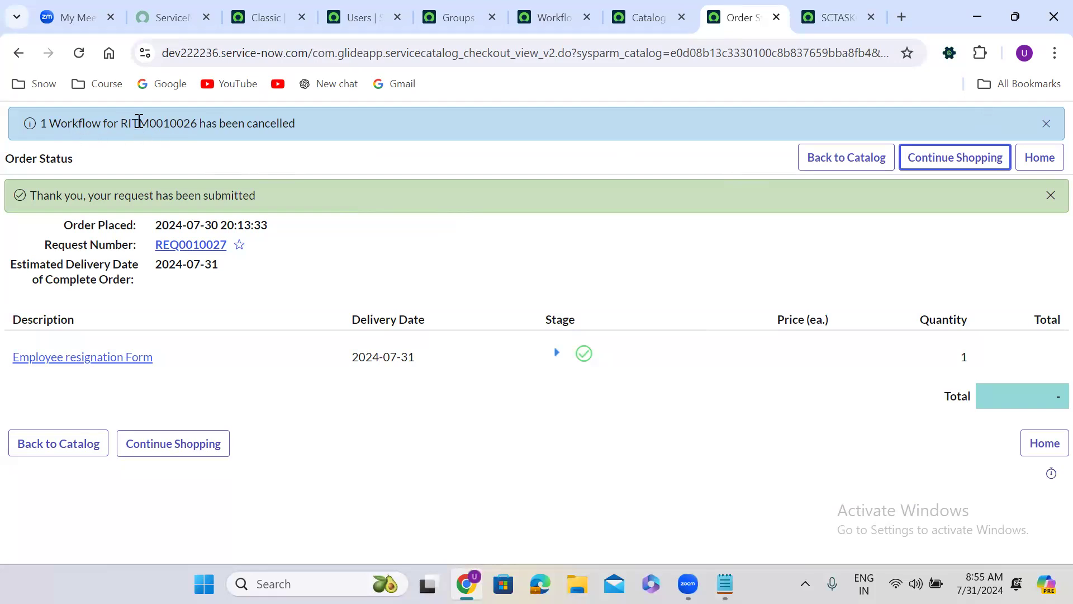
pyautogui.click(19, 52)
# Step: Check the notes, open the ServiceNow developer site in a new browser tab and go to the Server Scoped API reference
pyautogui.click(725, 584)
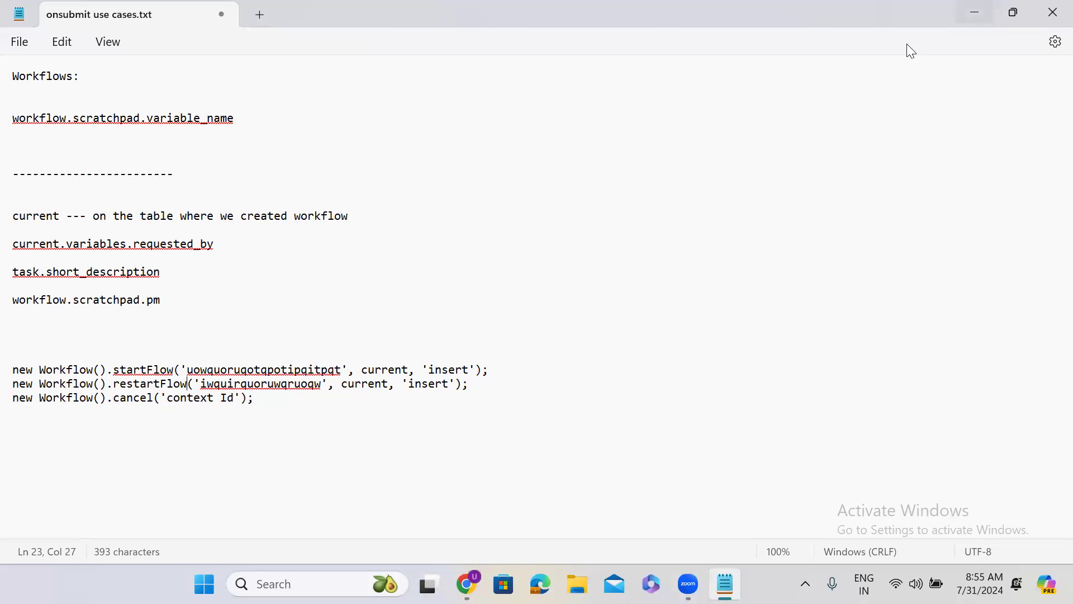
pyautogui.click(974, 12)
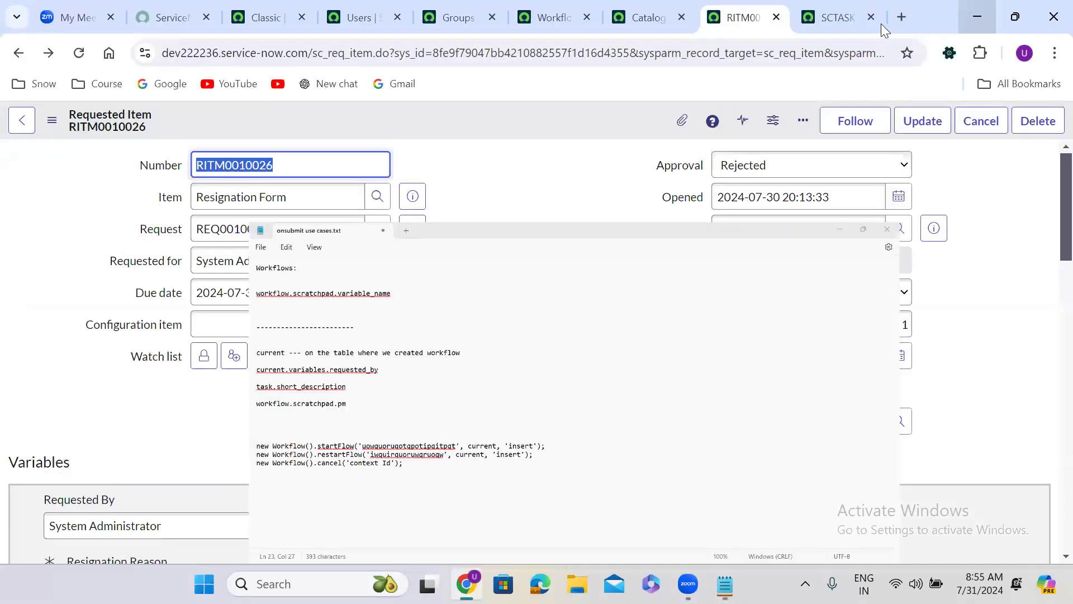
pyautogui.hotkey('ctrl', 't')
pyautogui.write('deve')
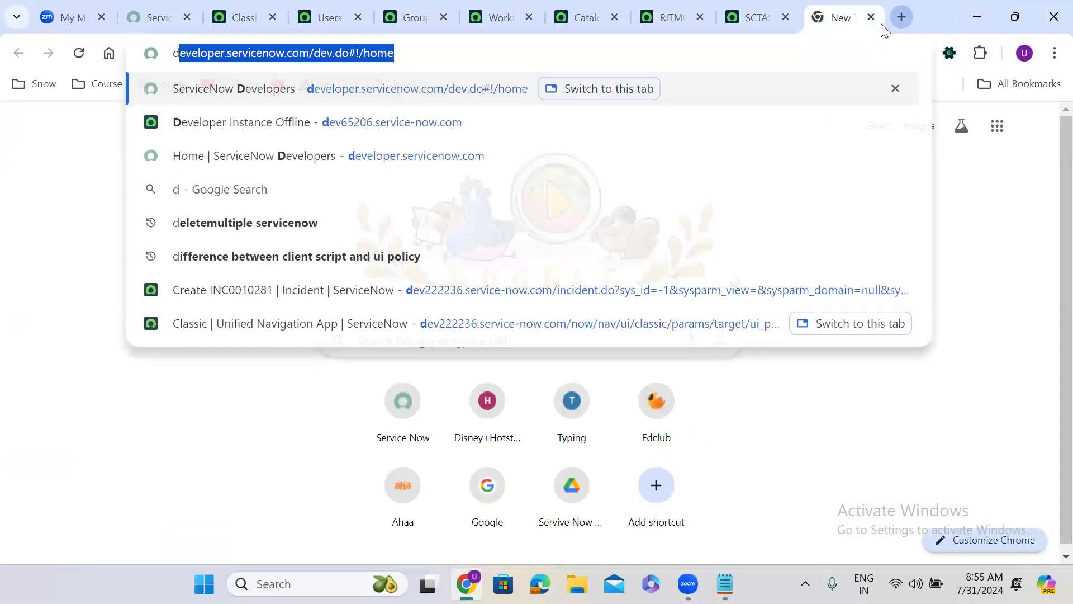
pyautogui.press('Return')
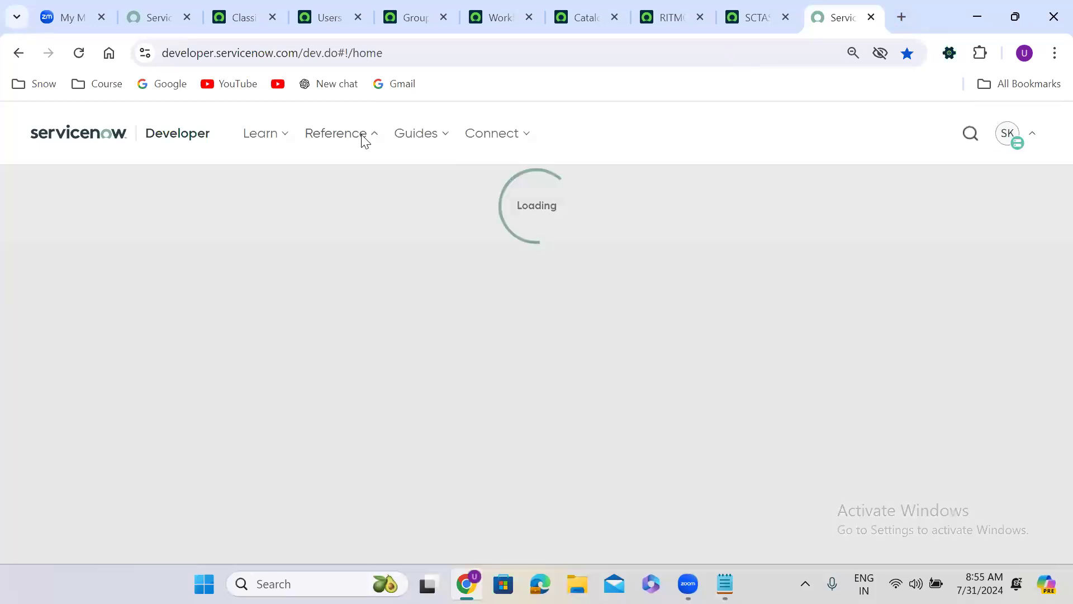
pyautogui.click(360, 137)
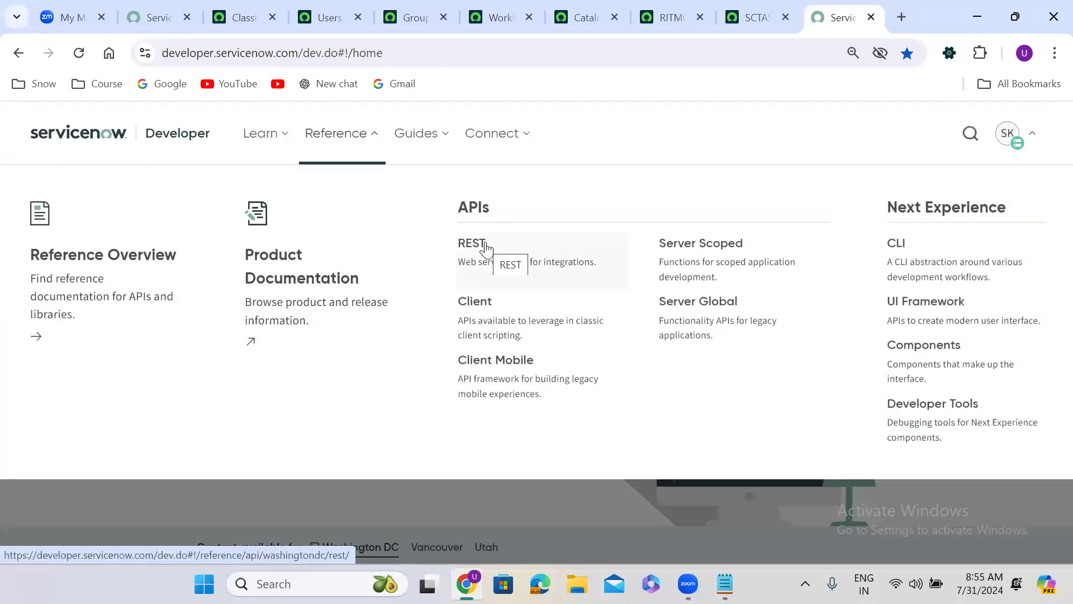
pyautogui.click(721, 252)
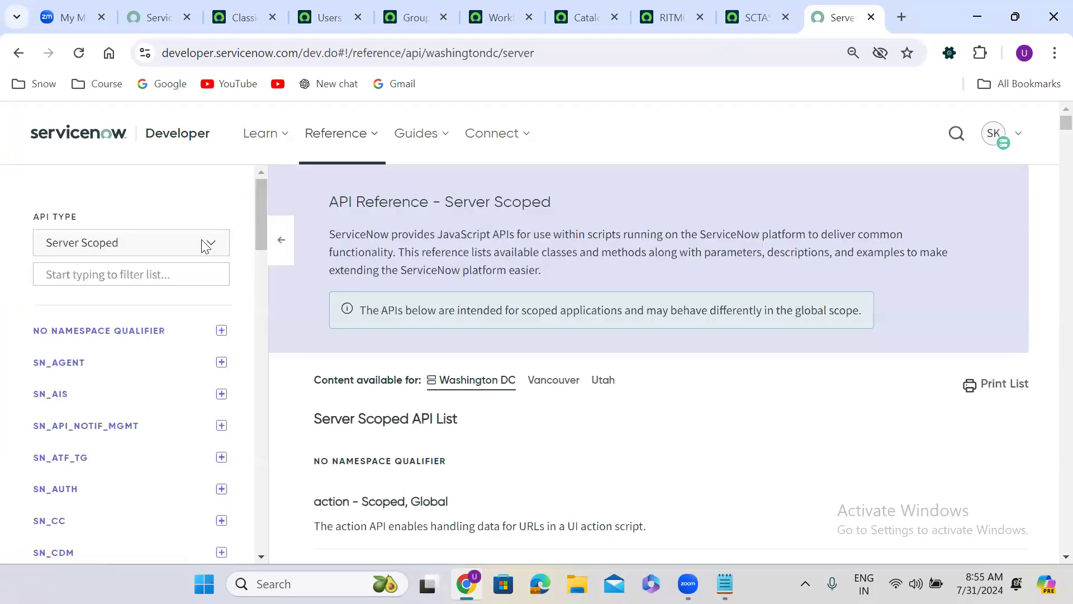
# Step: Switch the API type to Server Global and filter the API list by workflow
pyautogui.click(159, 241)
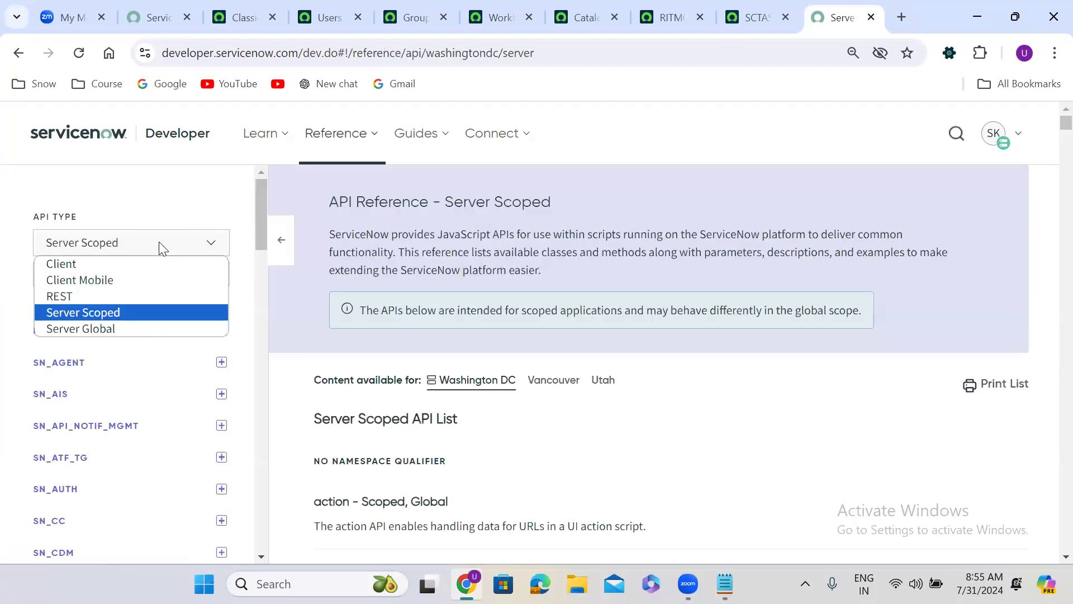
pyautogui.click(130, 328)
pyautogui.click(94, 274)
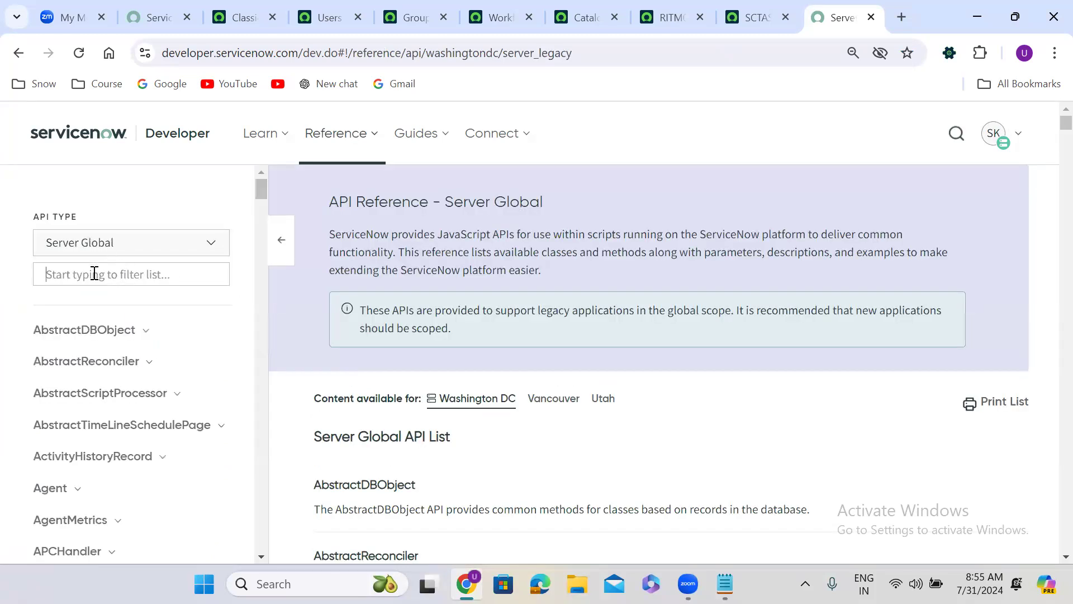
pyautogui.write('worf')
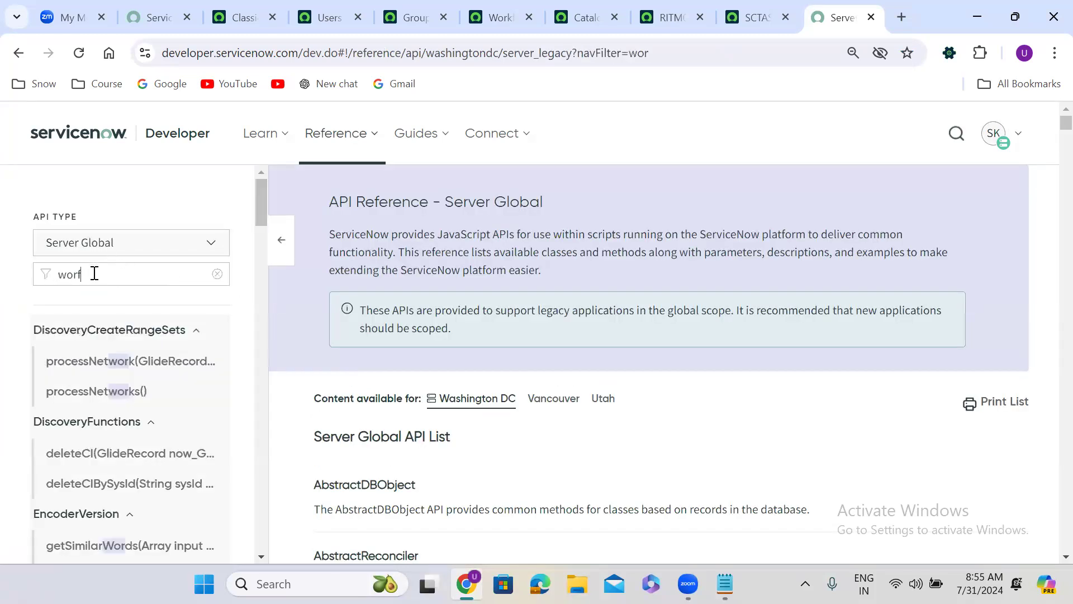
pyautogui.press('BackSpace')
pyautogui.write('kflow')
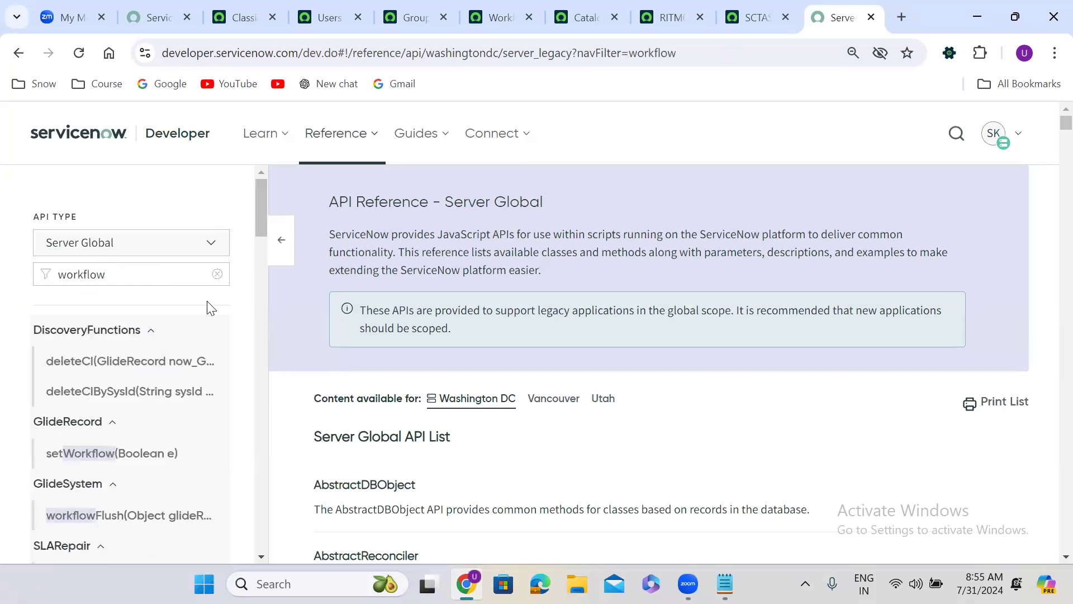
# Step: Open the Workflow method cancel(GlideRecord record) and examine the workflow.cancel(current) call in its example
pyautogui.moveTo(259, 216); pyautogui.dragTo(263, 333)
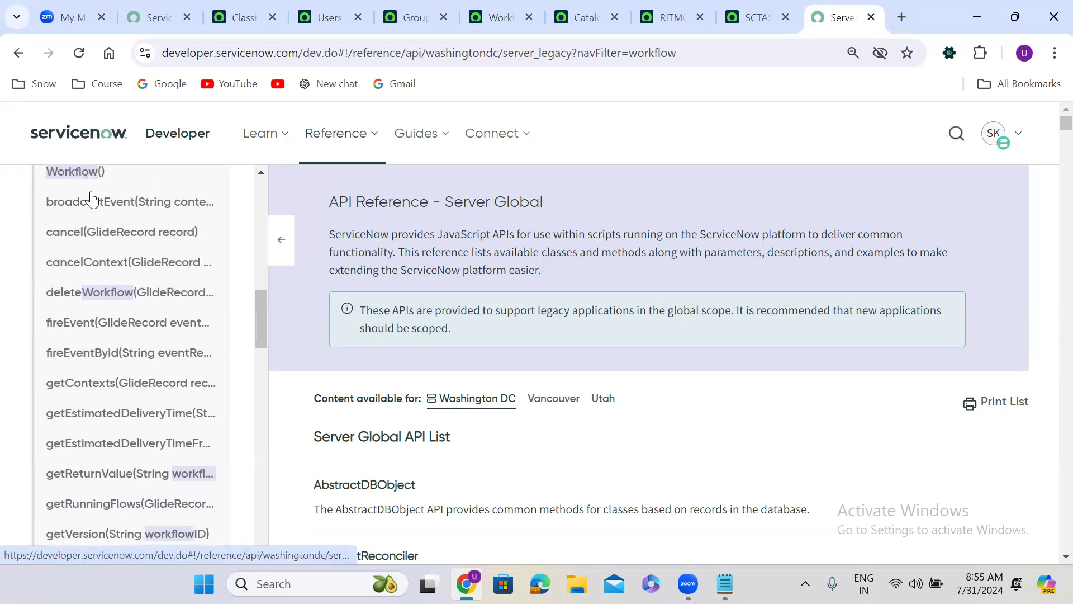
pyautogui.click(72, 231)
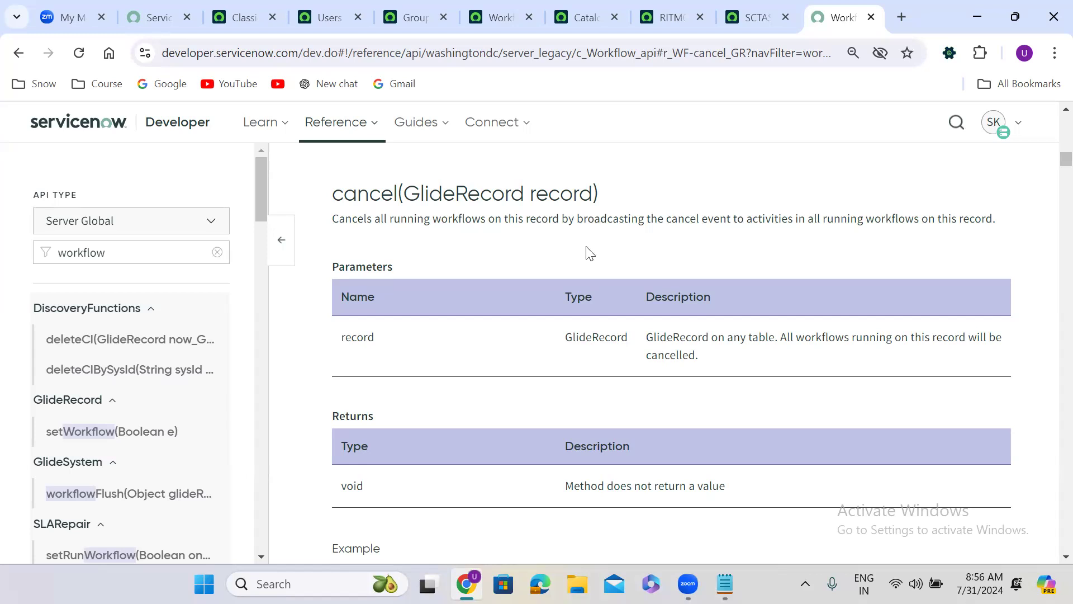
pyautogui.scroll(-3, 586, 248)
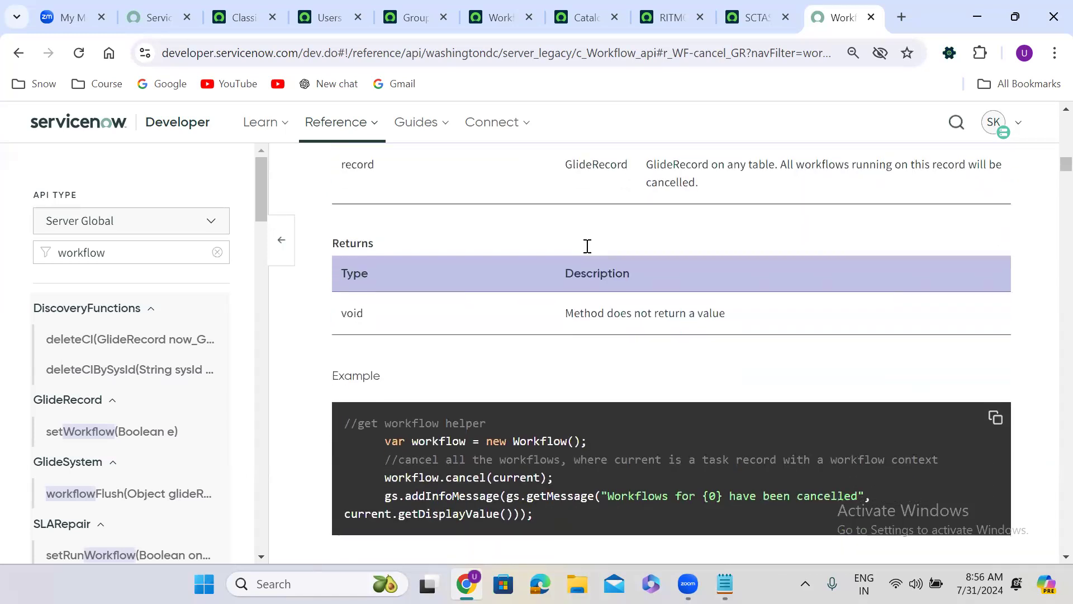
pyautogui.scroll(-2, 588, 246)
pyautogui.doubleClick(463, 347)
pyautogui.doubleClick(515, 348)
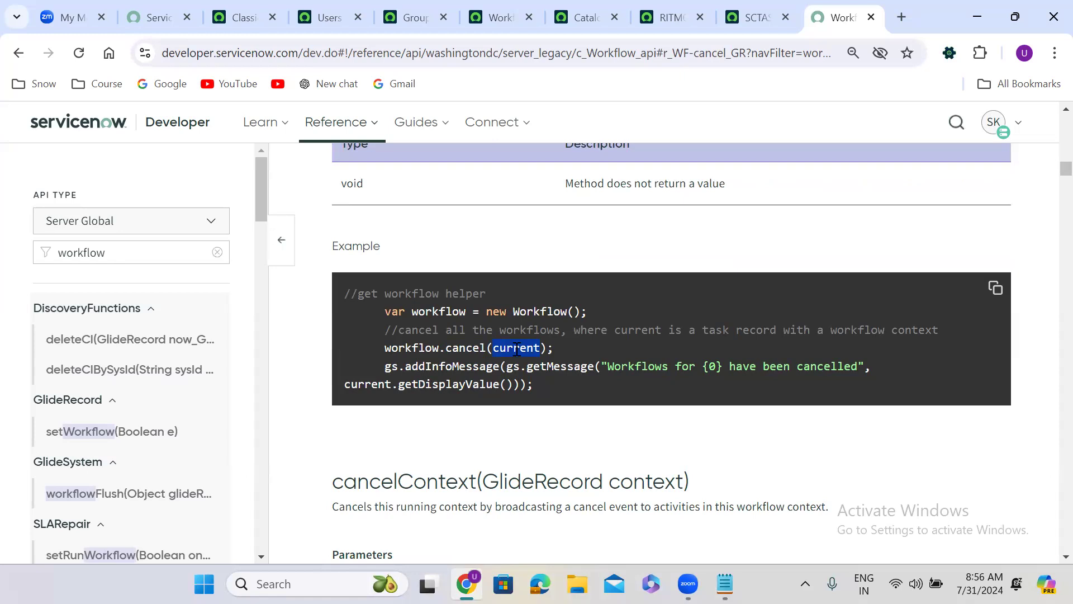
# Step: Examine the cancelContext method's parameters and example script, and look through the other methods listed under Workflow
pyautogui.scroll(-6, 489, 419)
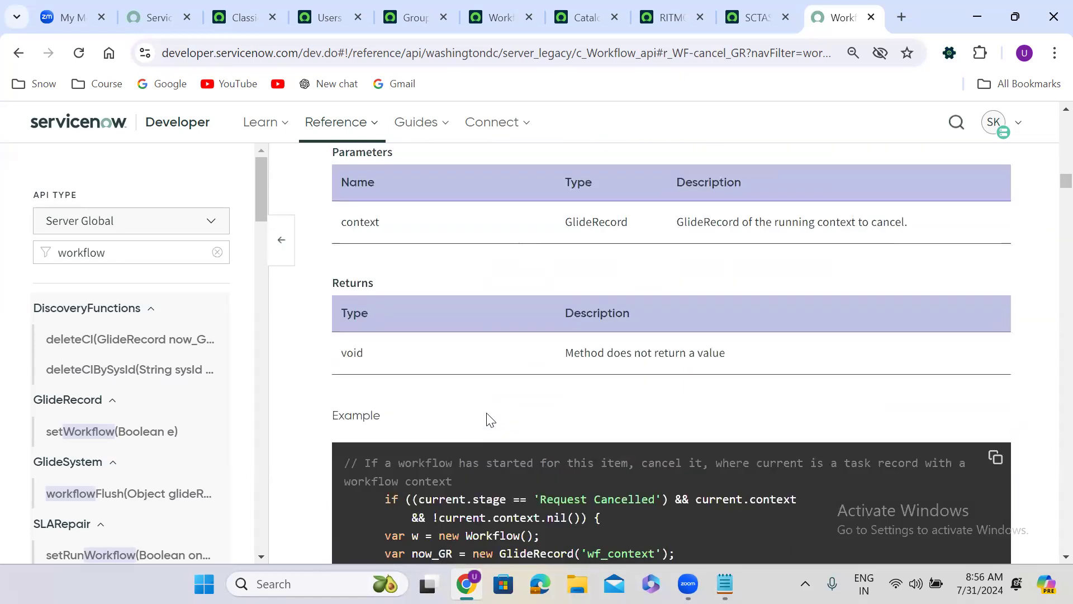
pyautogui.scroll(-1, 486, 413)
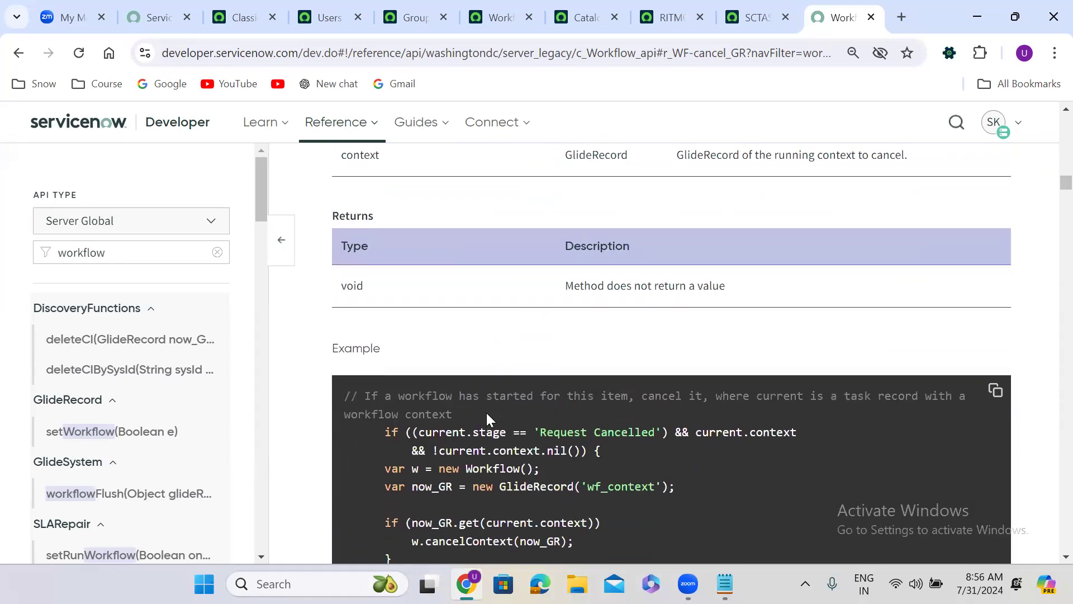
pyautogui.scroll(3, 487, 414)
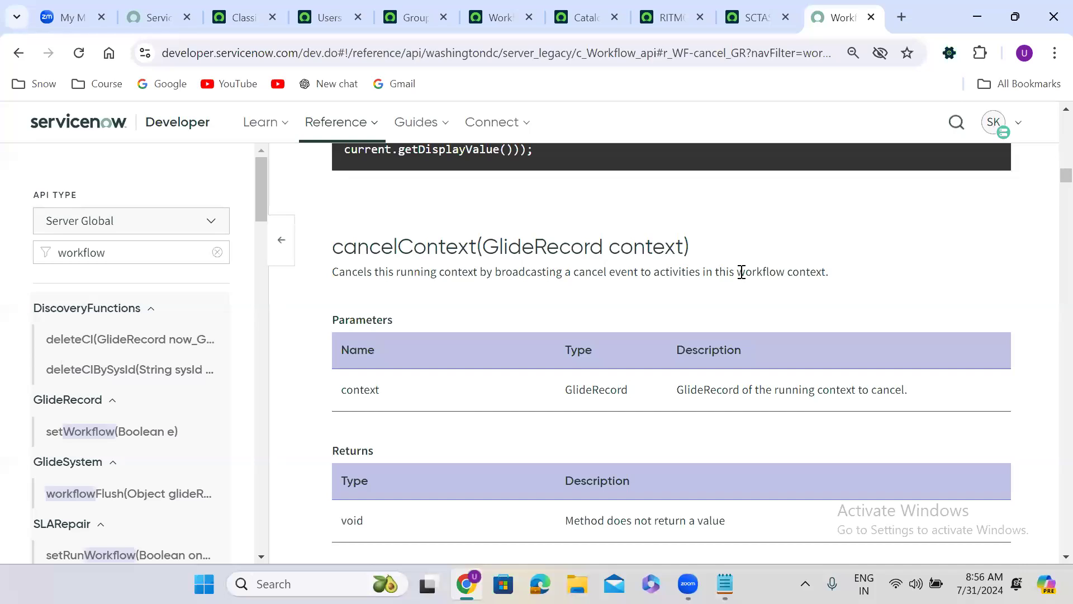
pyautogui.scroll(-5, 641, 307)
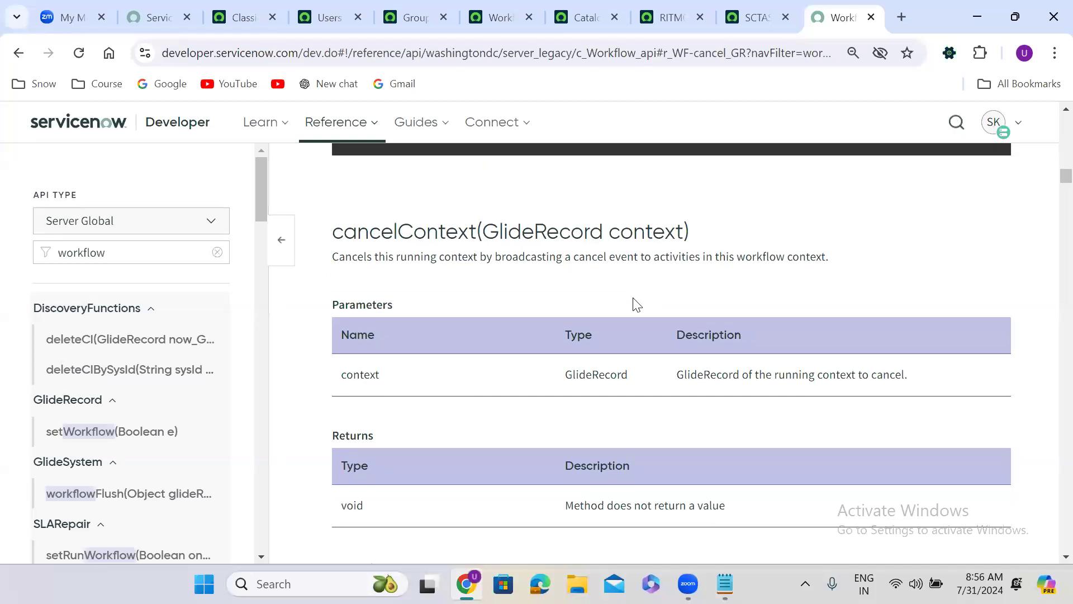
pyautogui.scroll(-1, 634, 299)
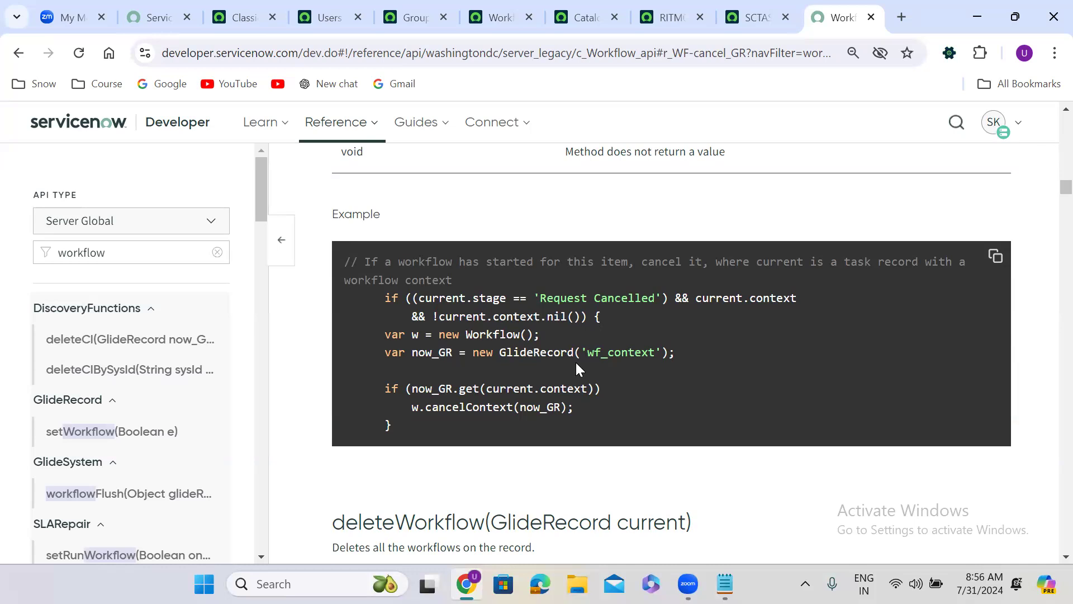
pyautogui.scroll(-1, 573, 373)
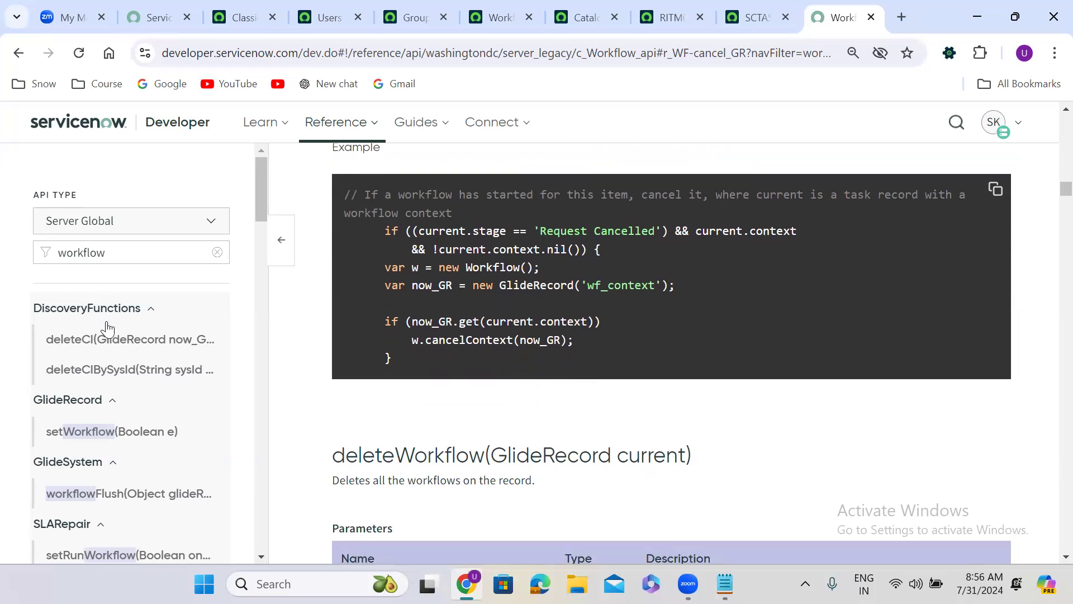
pyautogui.moveTo(259, 195); pyautogui.dragTo(242, 364)
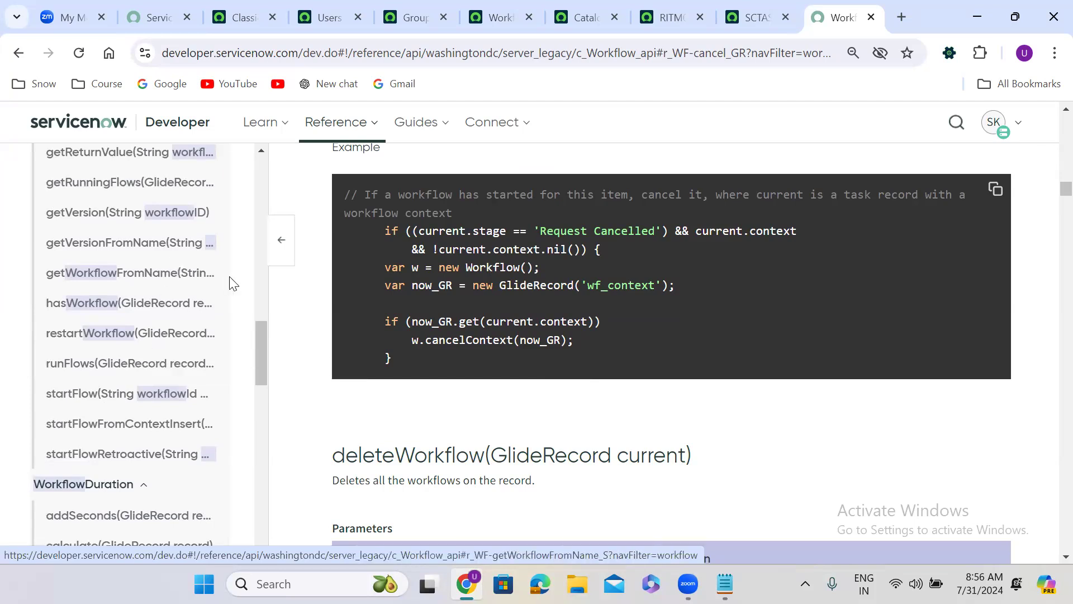
pyautogui.moveTo(255, 345); pyautogui.dragTo(264, 290)
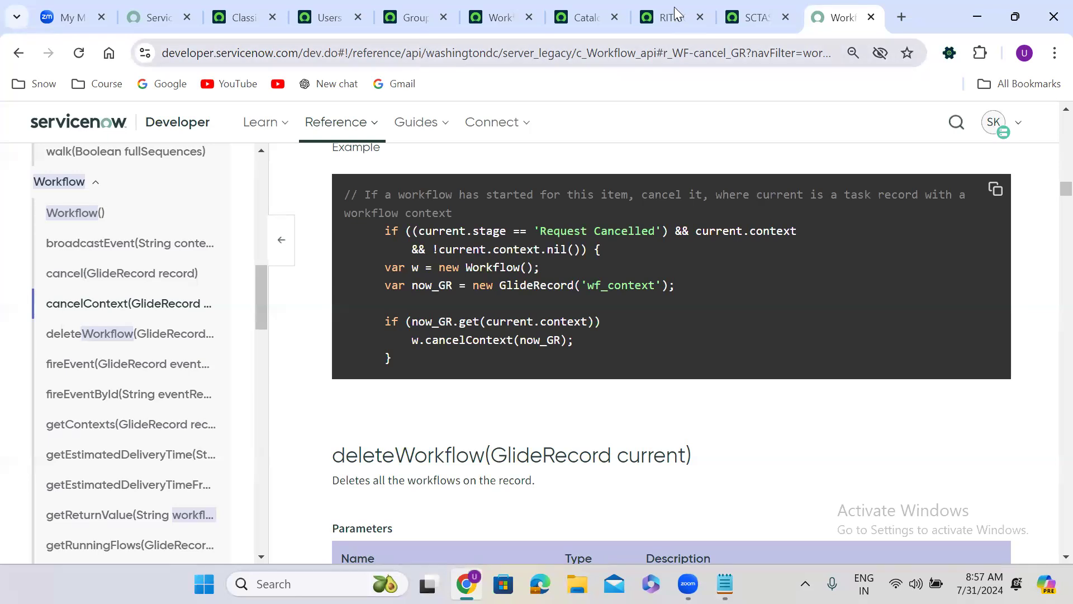
# Step: Return to the Resignation Form requested item record and open its workflow context diagram
pyautogui.click(644, 18)
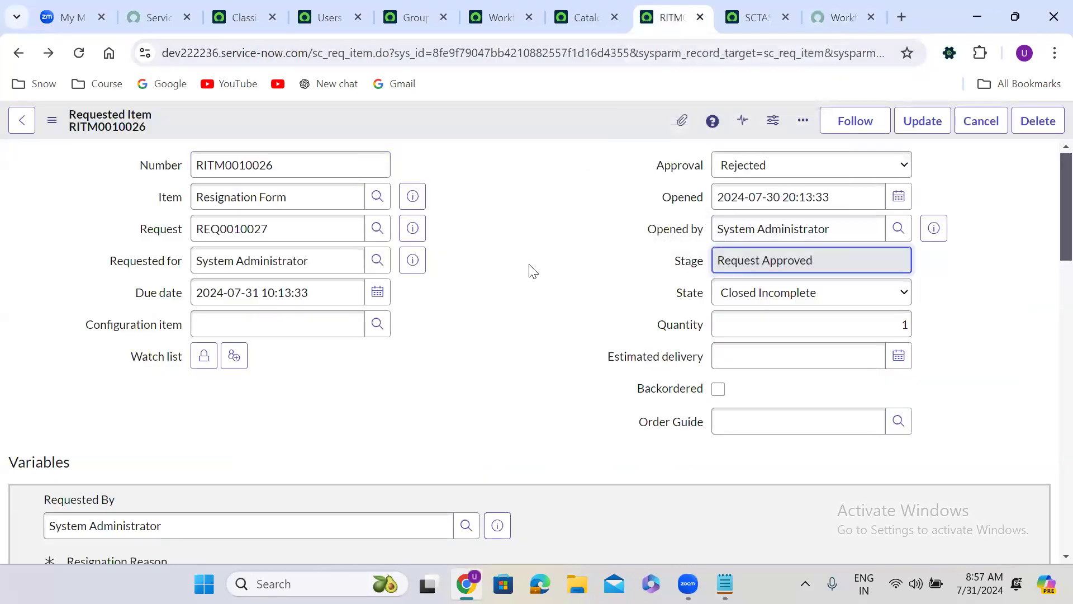
pyautogui.click(468, 236)
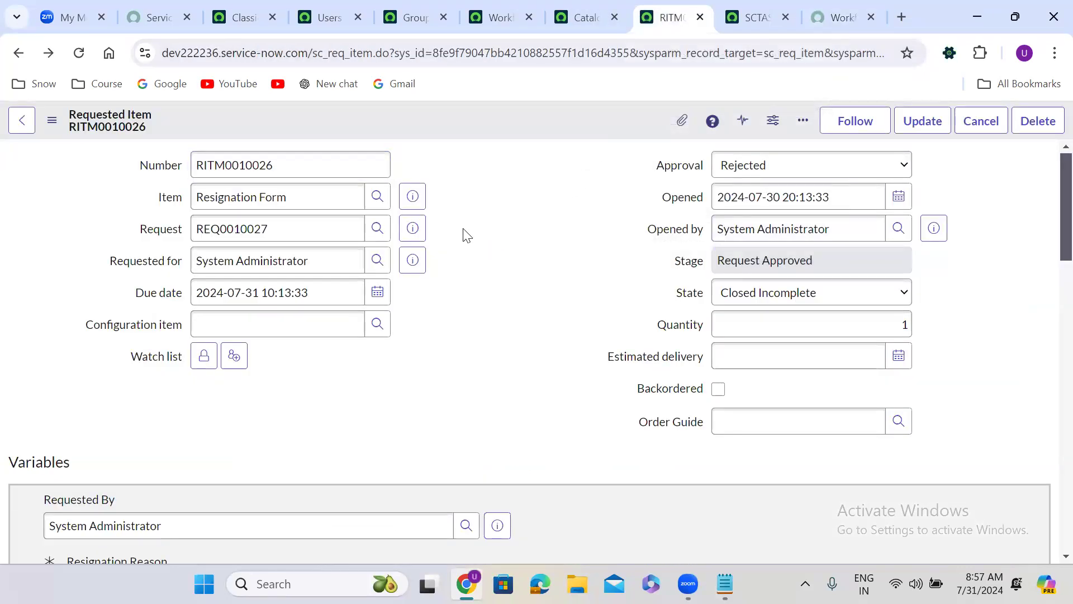
pyautogui.scroll(-12, 466, 233)
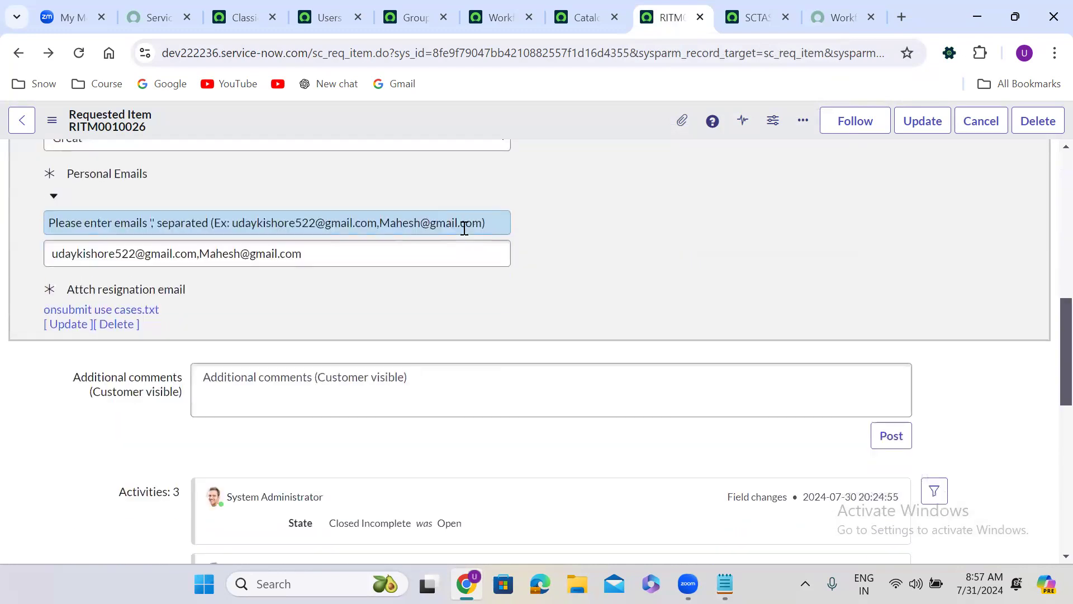
pyautogui.scroll(-7, 465, 228)
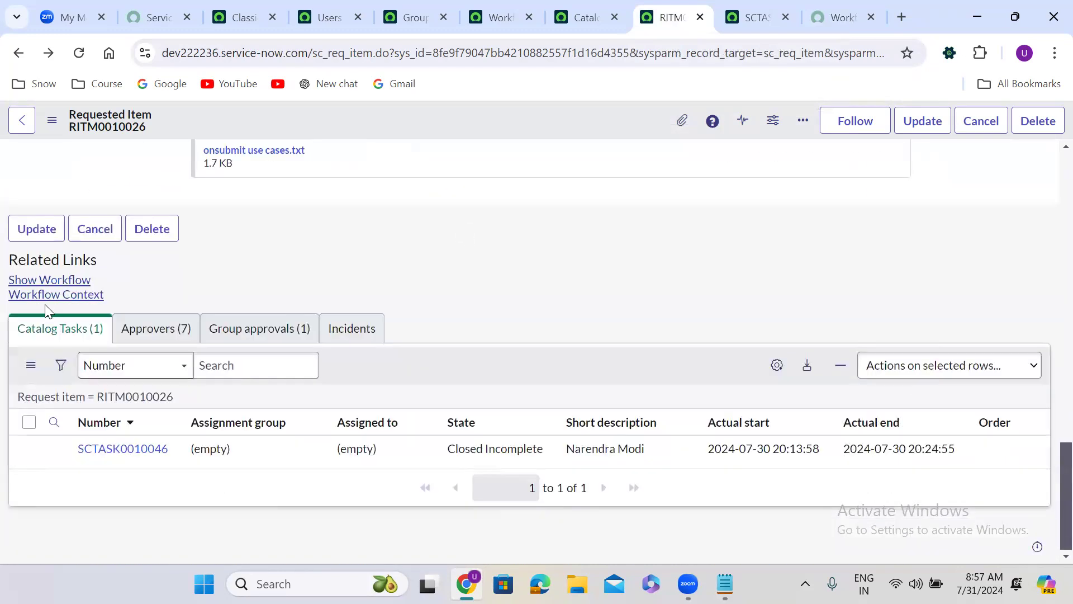
pyautogui.click(45, 294)
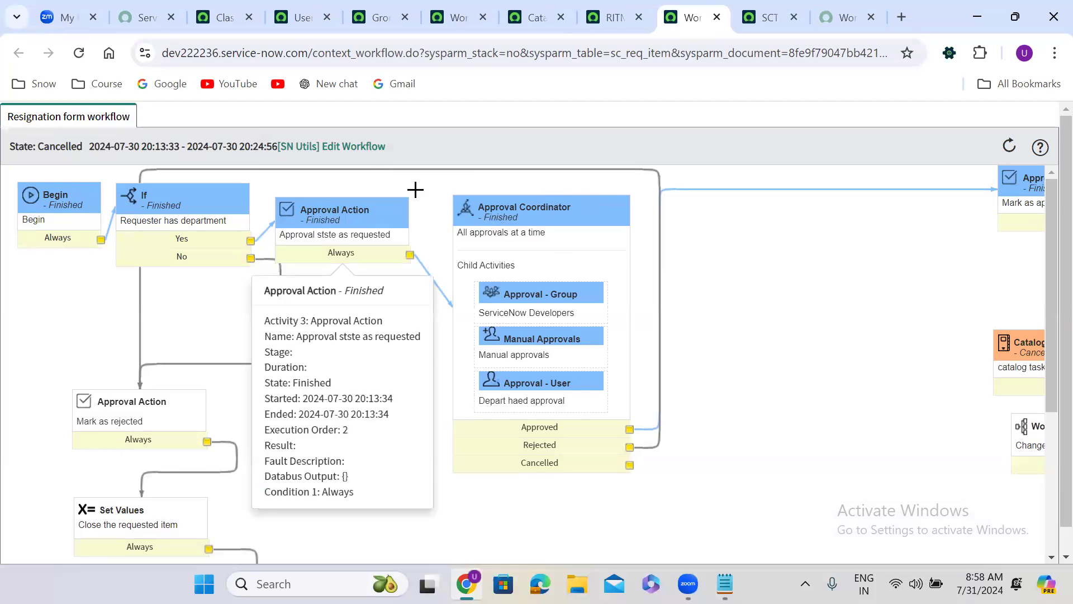
# Step: In the main instance tab, find the live workflows module with 'all cont' and open the All Contexts list
pyautogui.click(223, 17)
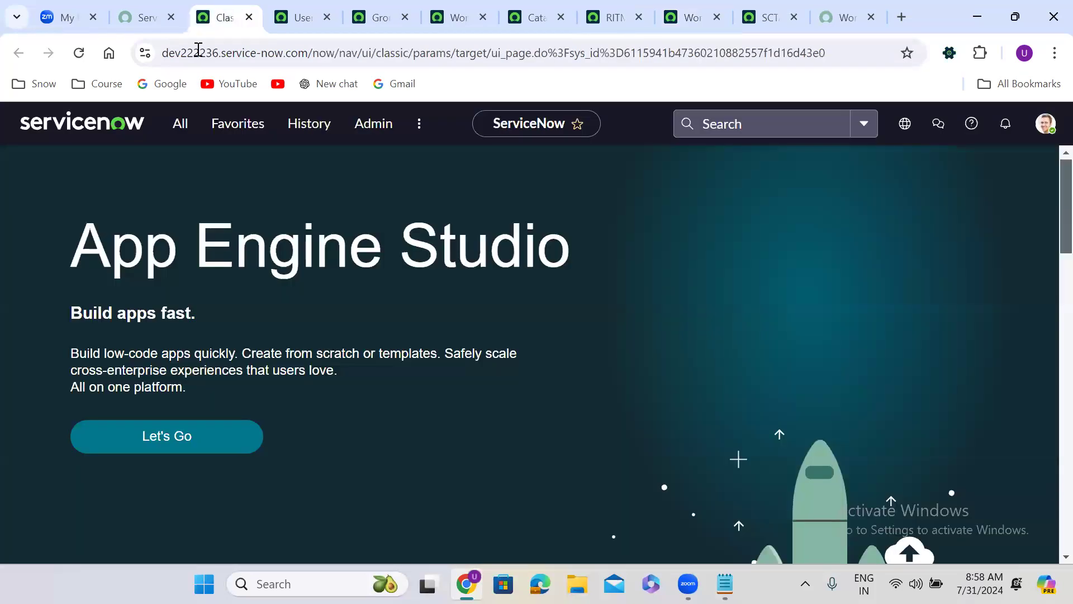
pyautogui.click(169, 133)
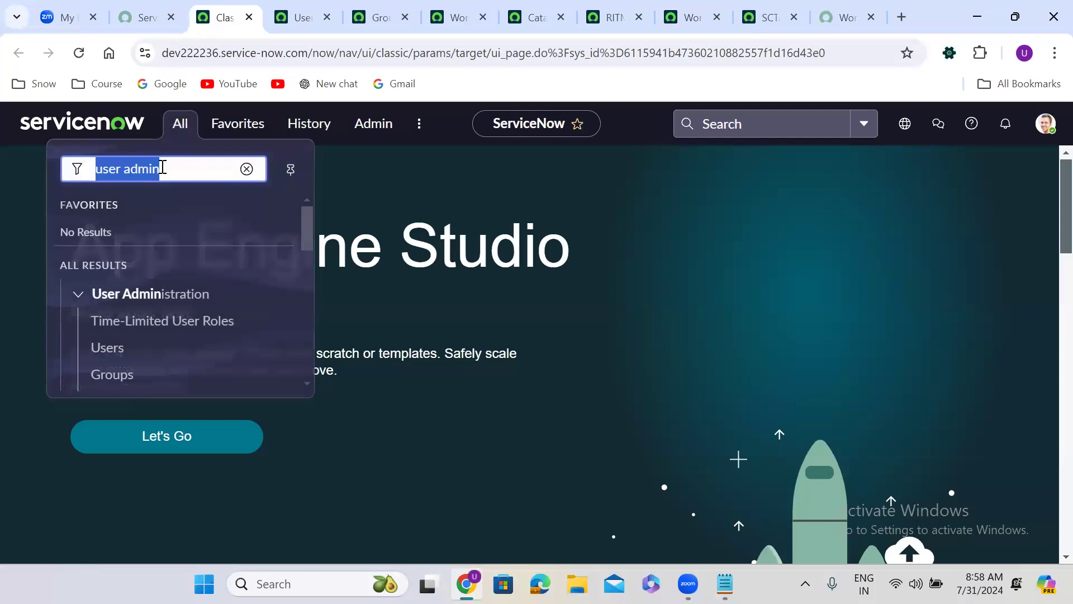
pyautogui.write('all ')
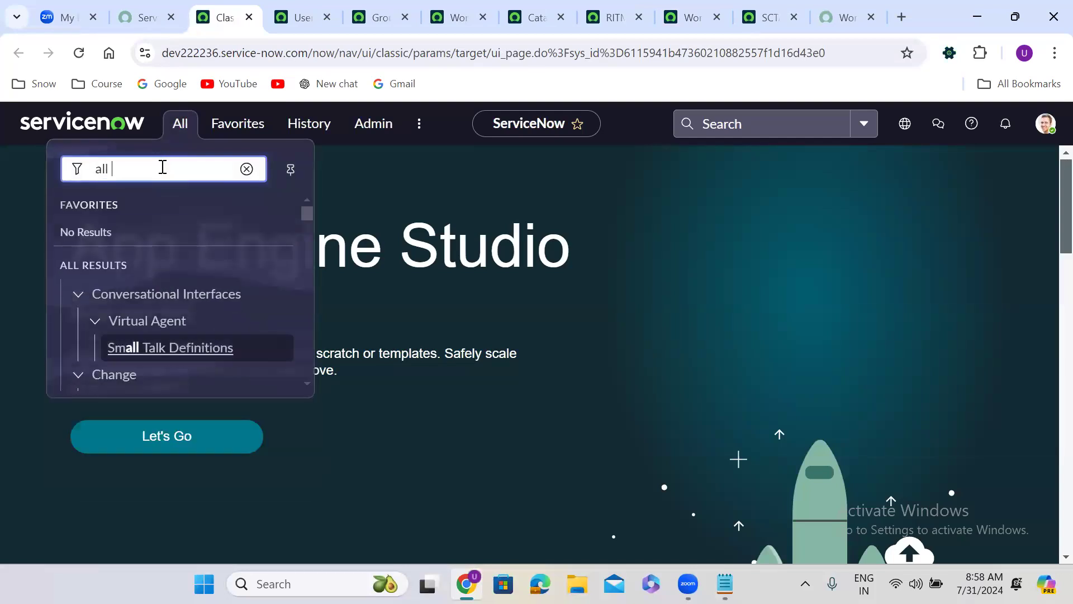
pyautogui.write('cont')
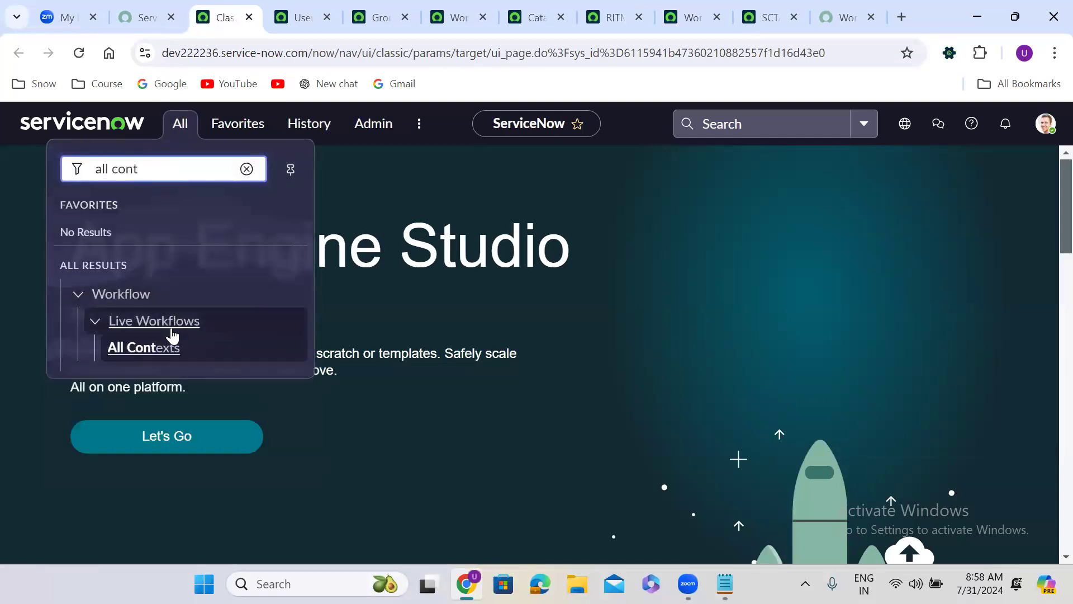
pyautogui.click(168, 348)
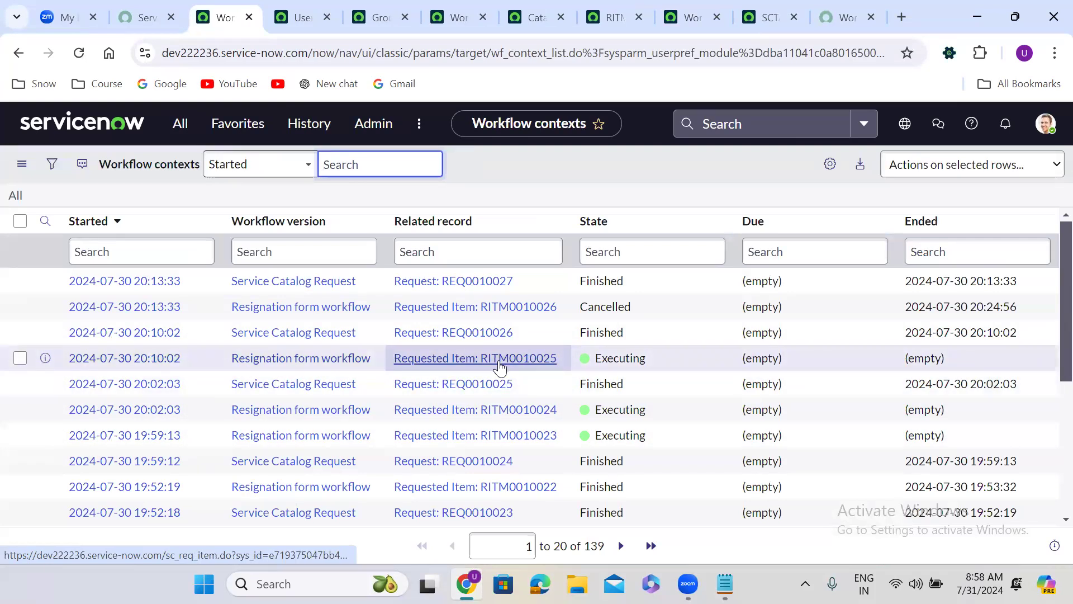
# Step: Filter the workflow contexts list to the Resignation form workflow version and return to the requested item's workflow diagram
pyautogui.rightClick(328, 309)
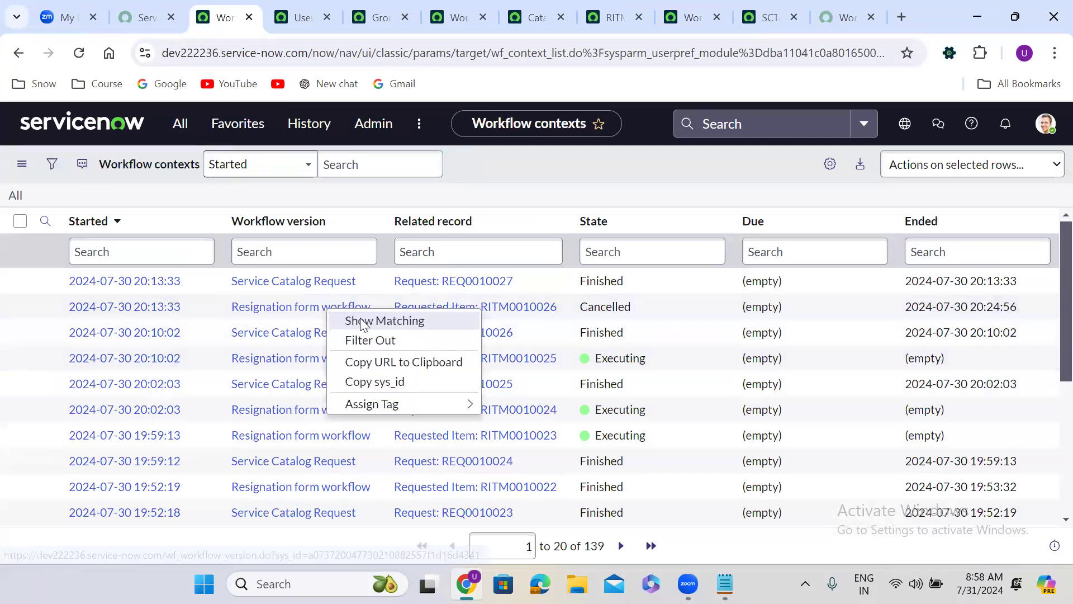
pyautogui.press('Escape')
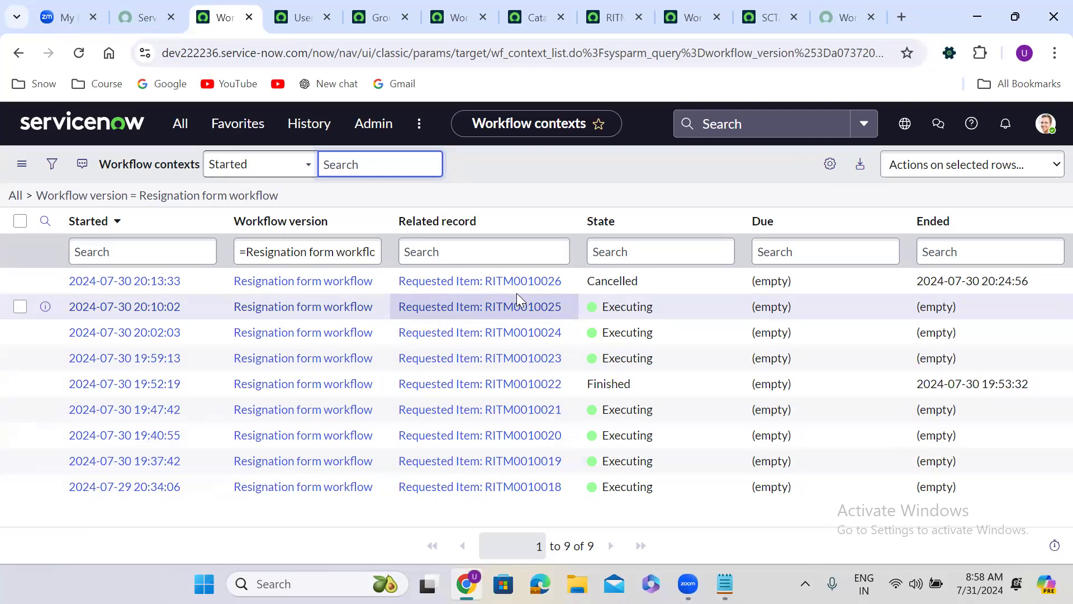
pyautogui.click(691, 5)
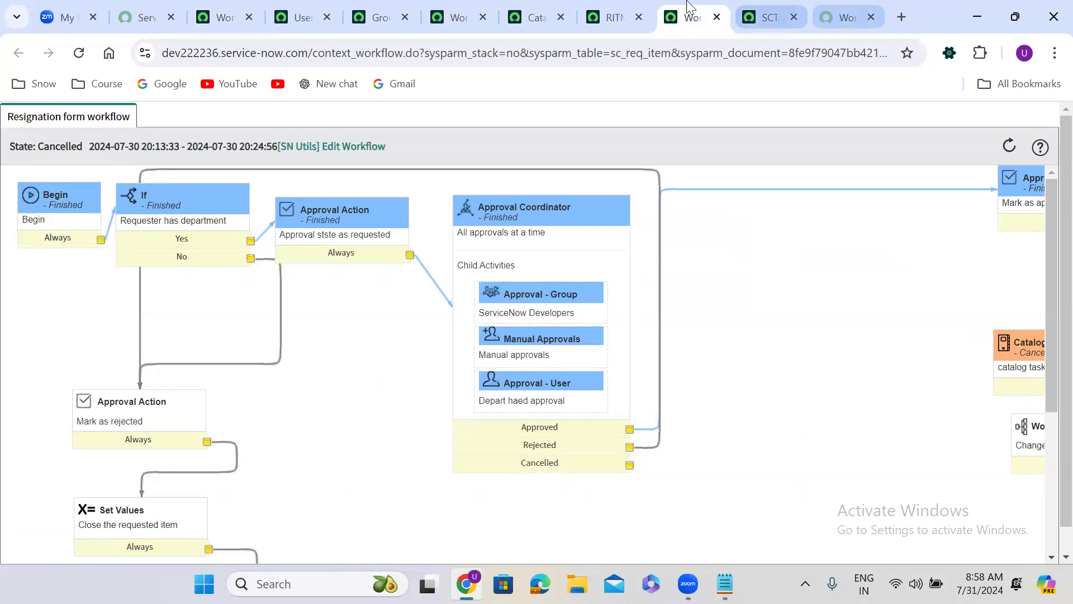
# Step: Close the requested item's workflow diagram and the catalog task tabs, and look back through the Workflow API's cancel and broadcastEvent examples
pyautogui.click(615, 16)
pyautogui.click(544, 14)
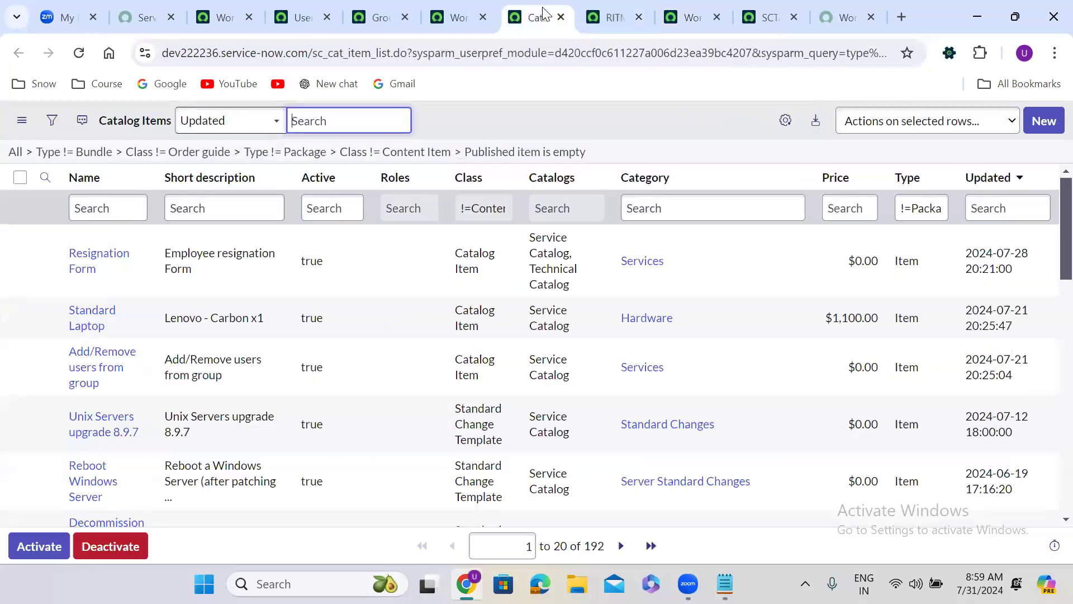
pyautogui.click(693, 8)
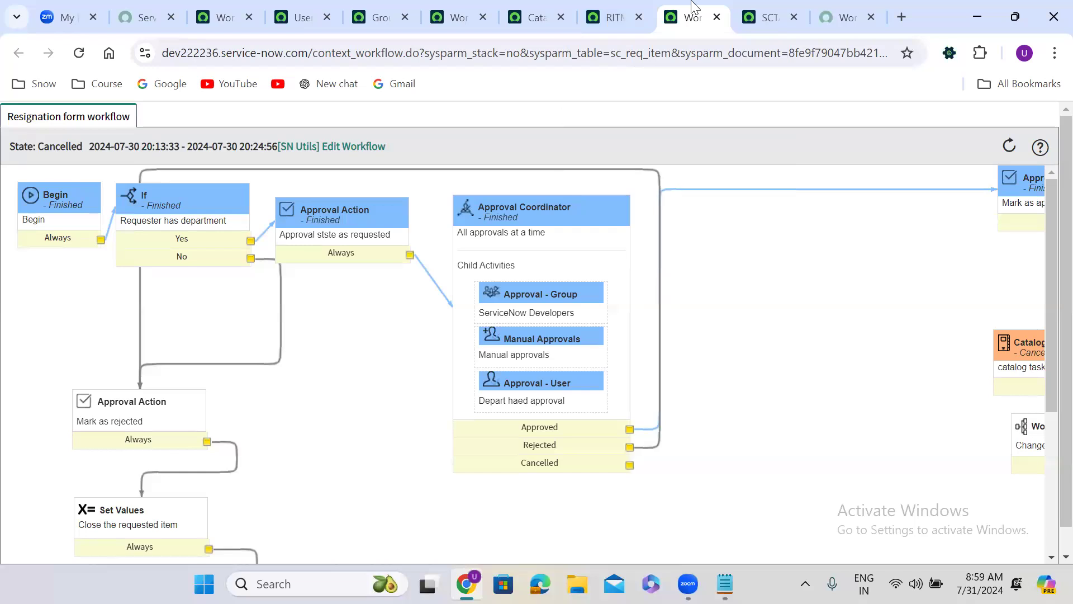
pyautogui.click(716, 17)
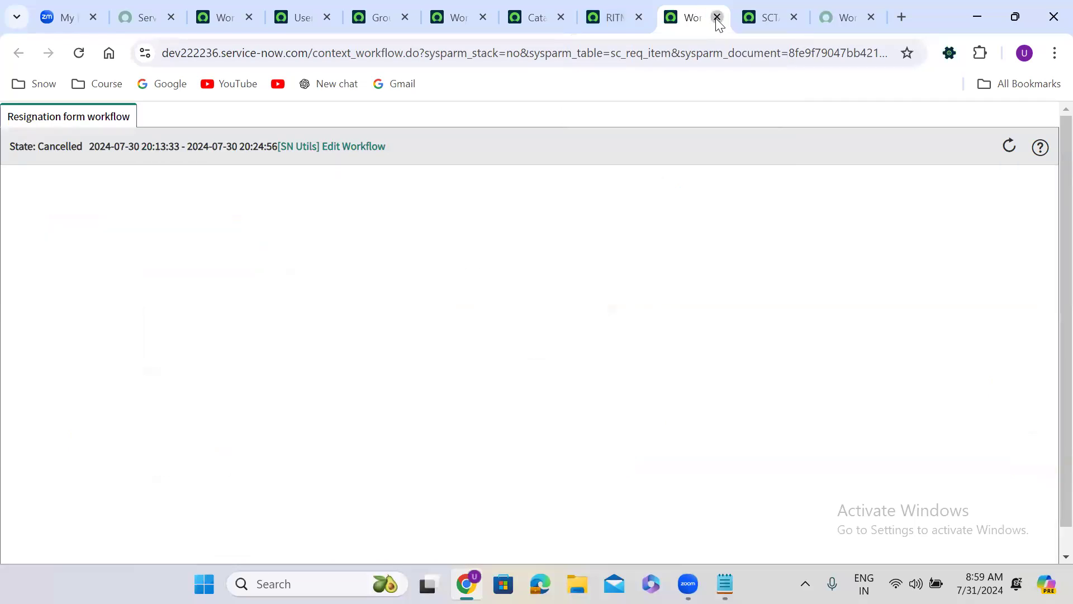
pyautogui.click(716, 18)
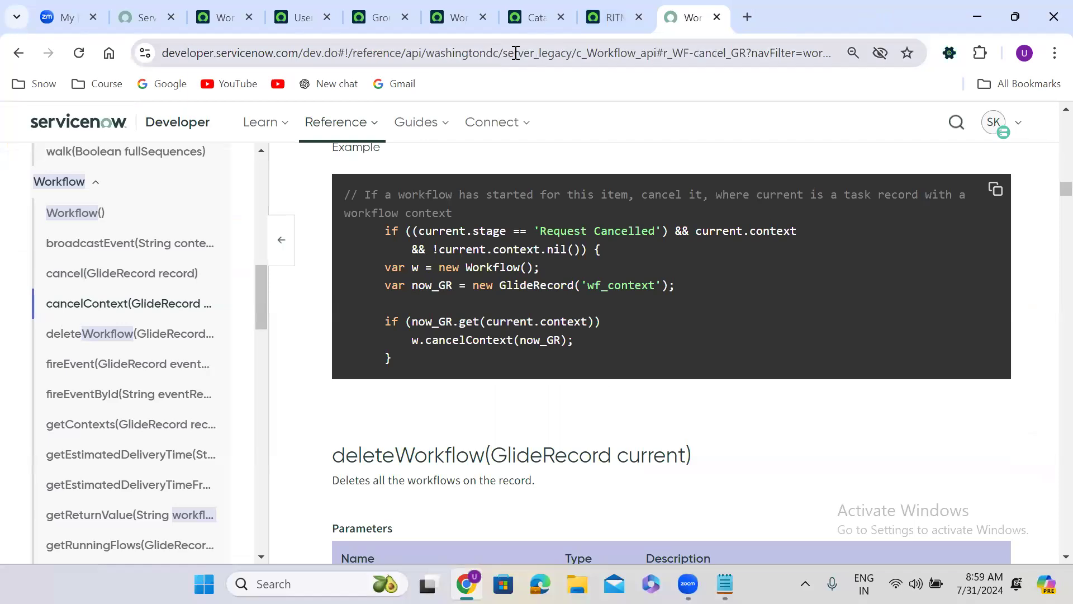
pyautogui.scroll(10, 1050, 125)
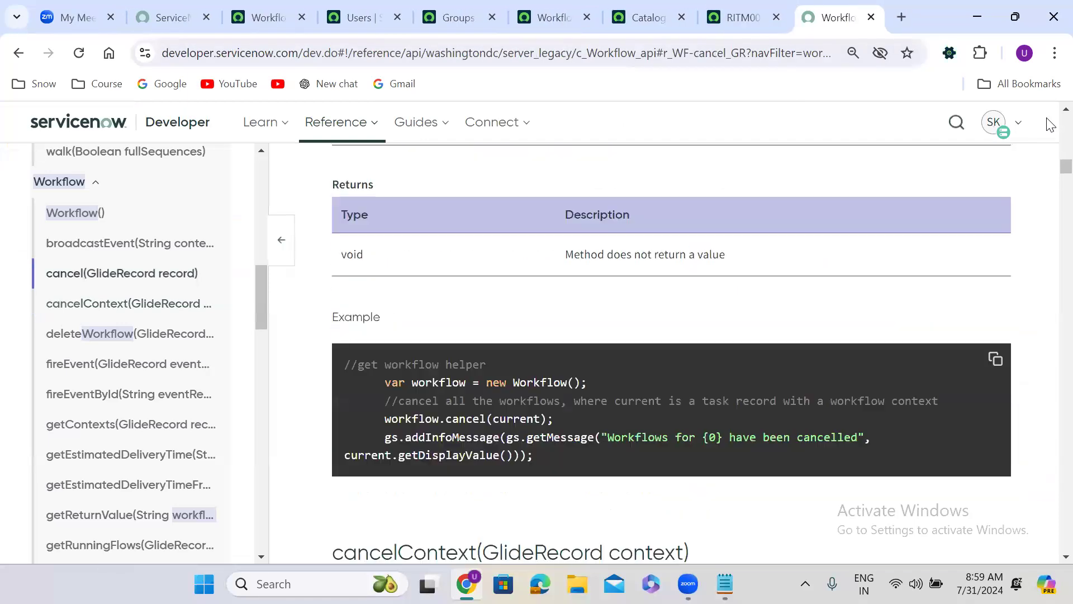
pyautogui.scroll(5, 1049, 124)
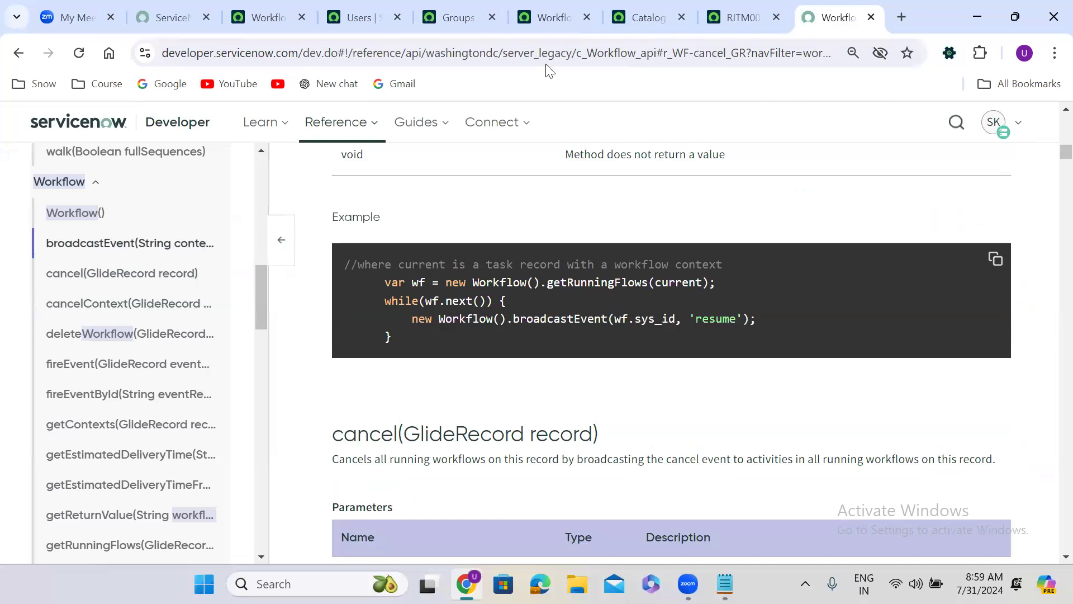